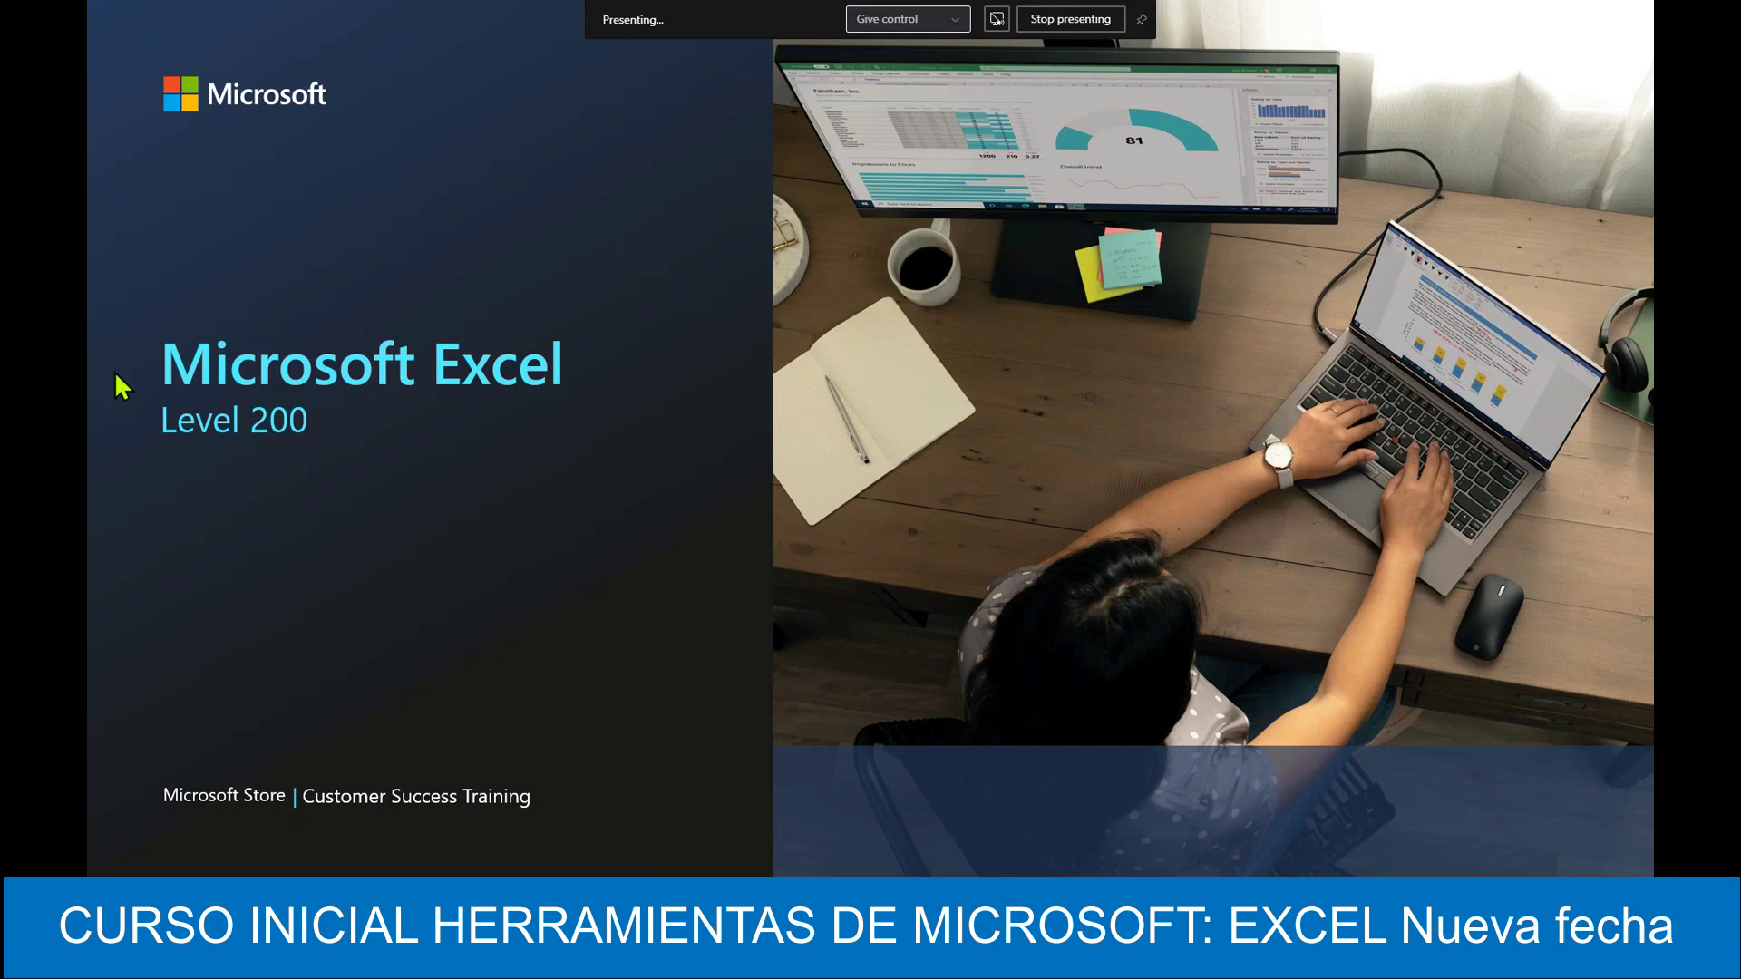
- Advance the shared deck from the Excel Level 200 title slide to the Agenda slide
{"action": "left_click", "coordinate": [132, 866]}
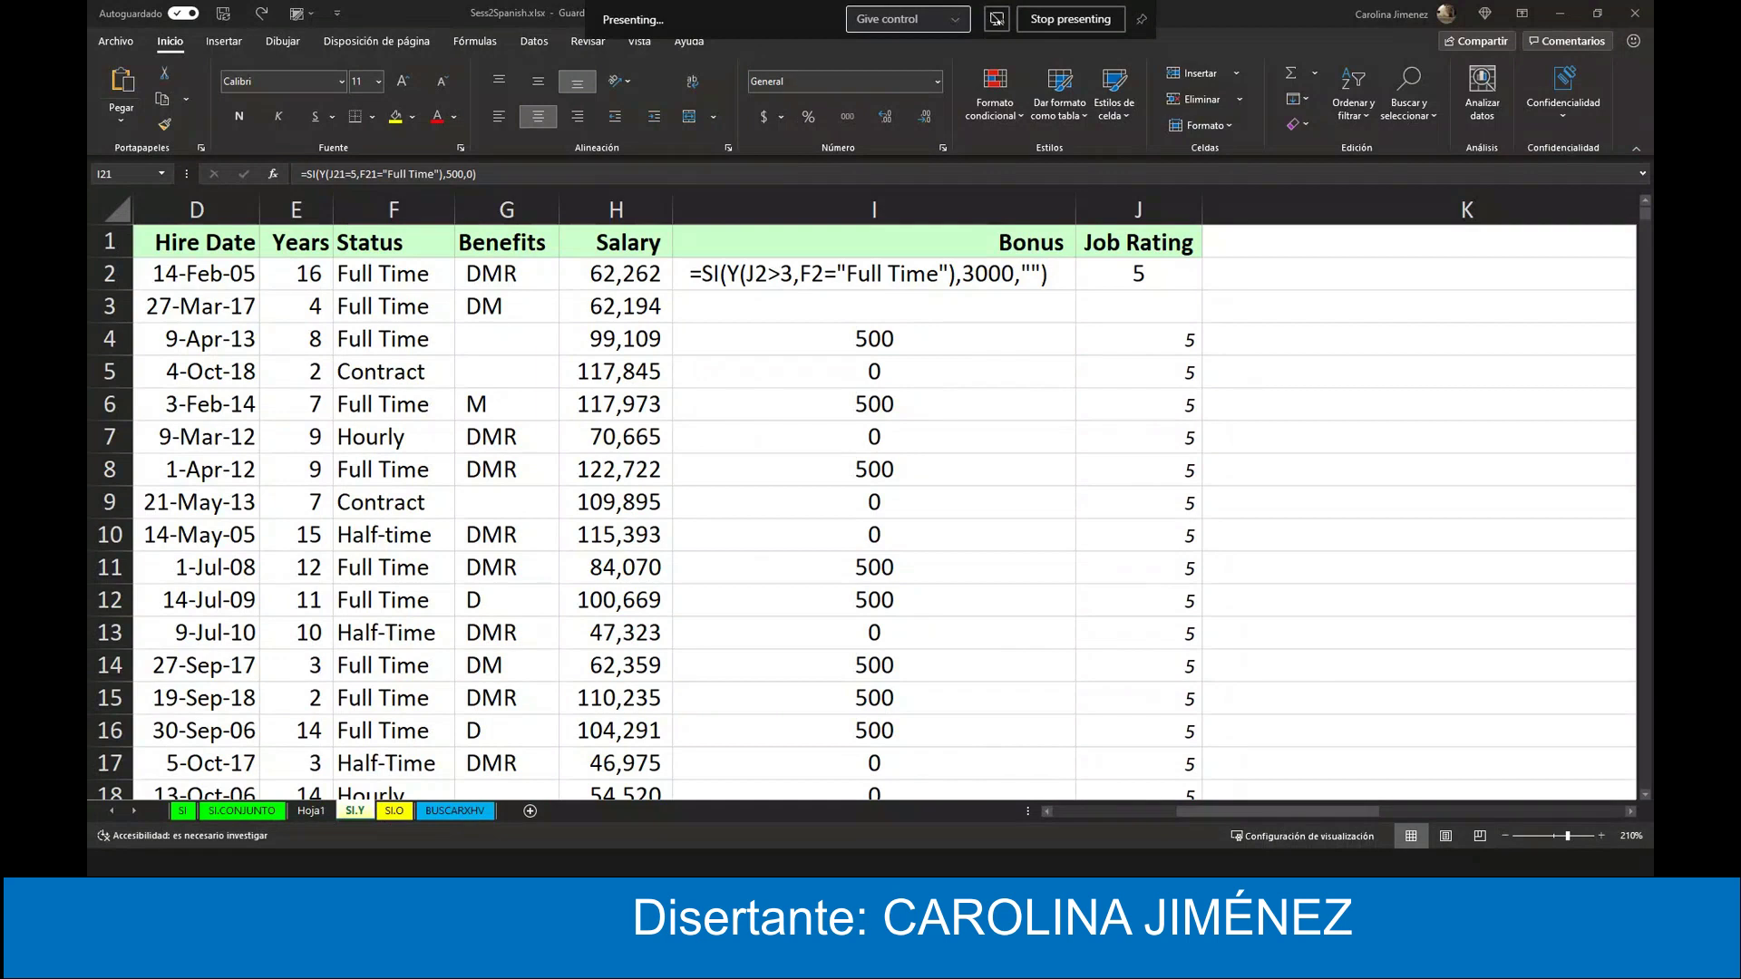
- Zoom out, check the SI sheet's Bonus column, then open the BUSCARXHV tax-rate sheet
{"action": "left_click", "coordinate": [1505, 835]}
{"action": "left_click", "coordinate": [1506, 835]}
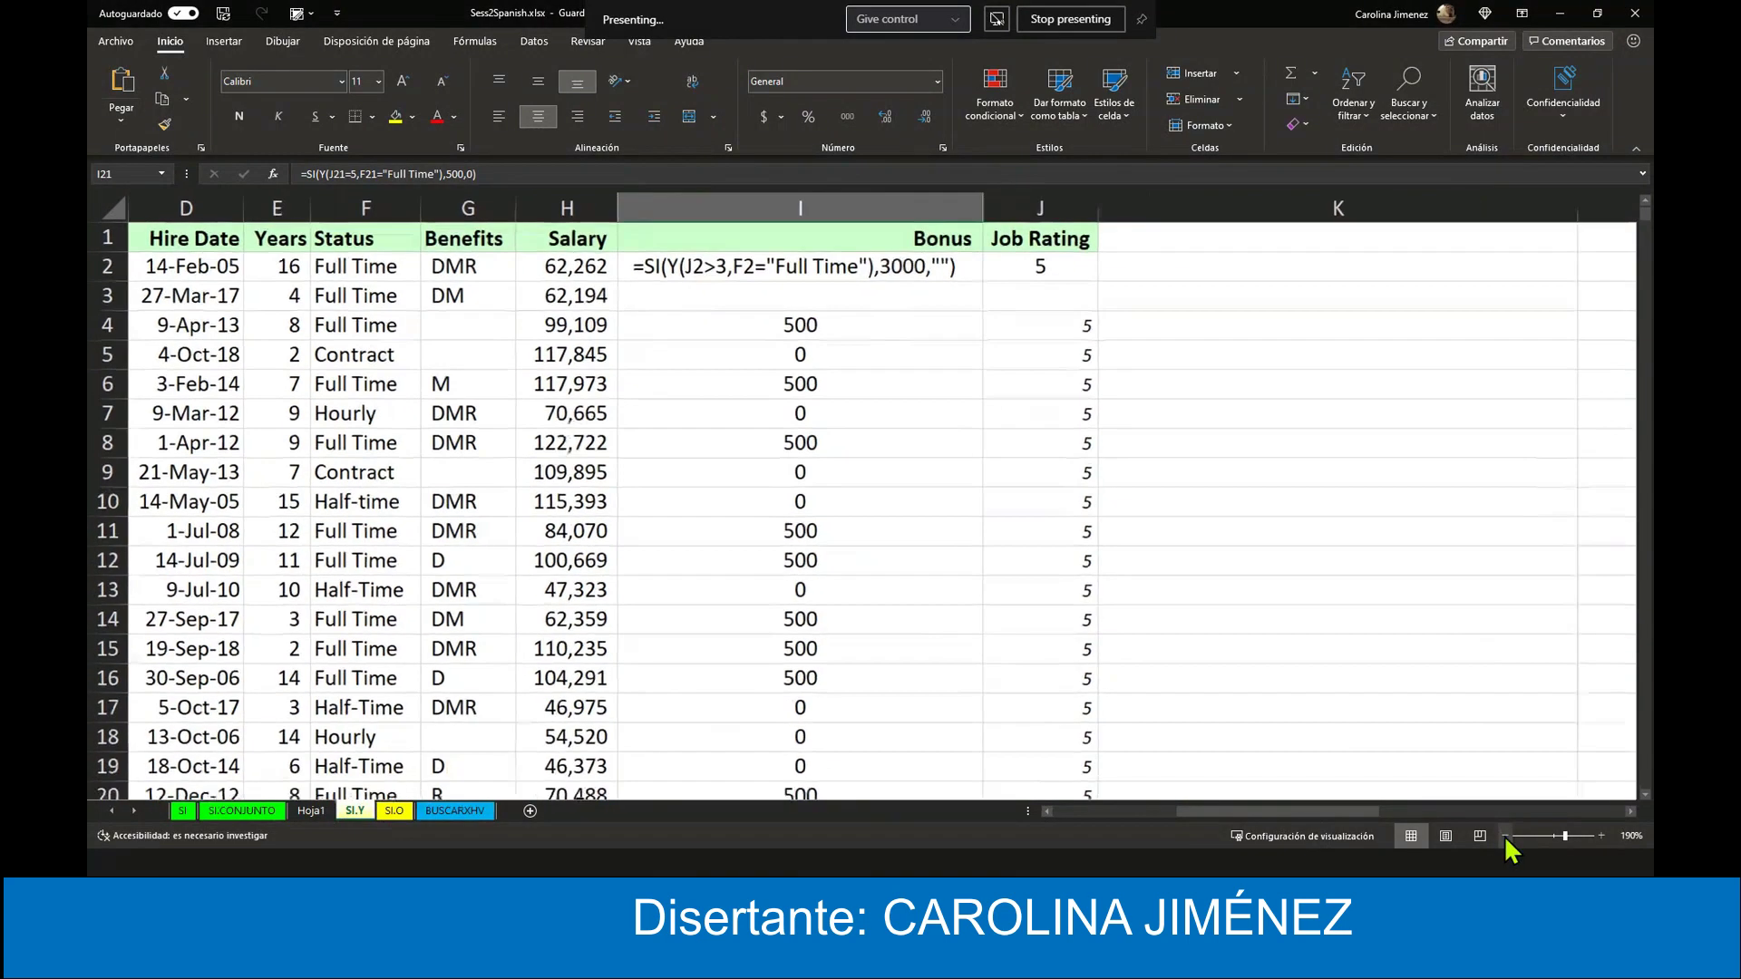
{"action": "left_click", "coordinate": [1505, 835]}
{"action": "left_click", "coordinate": [1504, 835]}
{"action": "left_click", "coordinate": [1505, 836]}
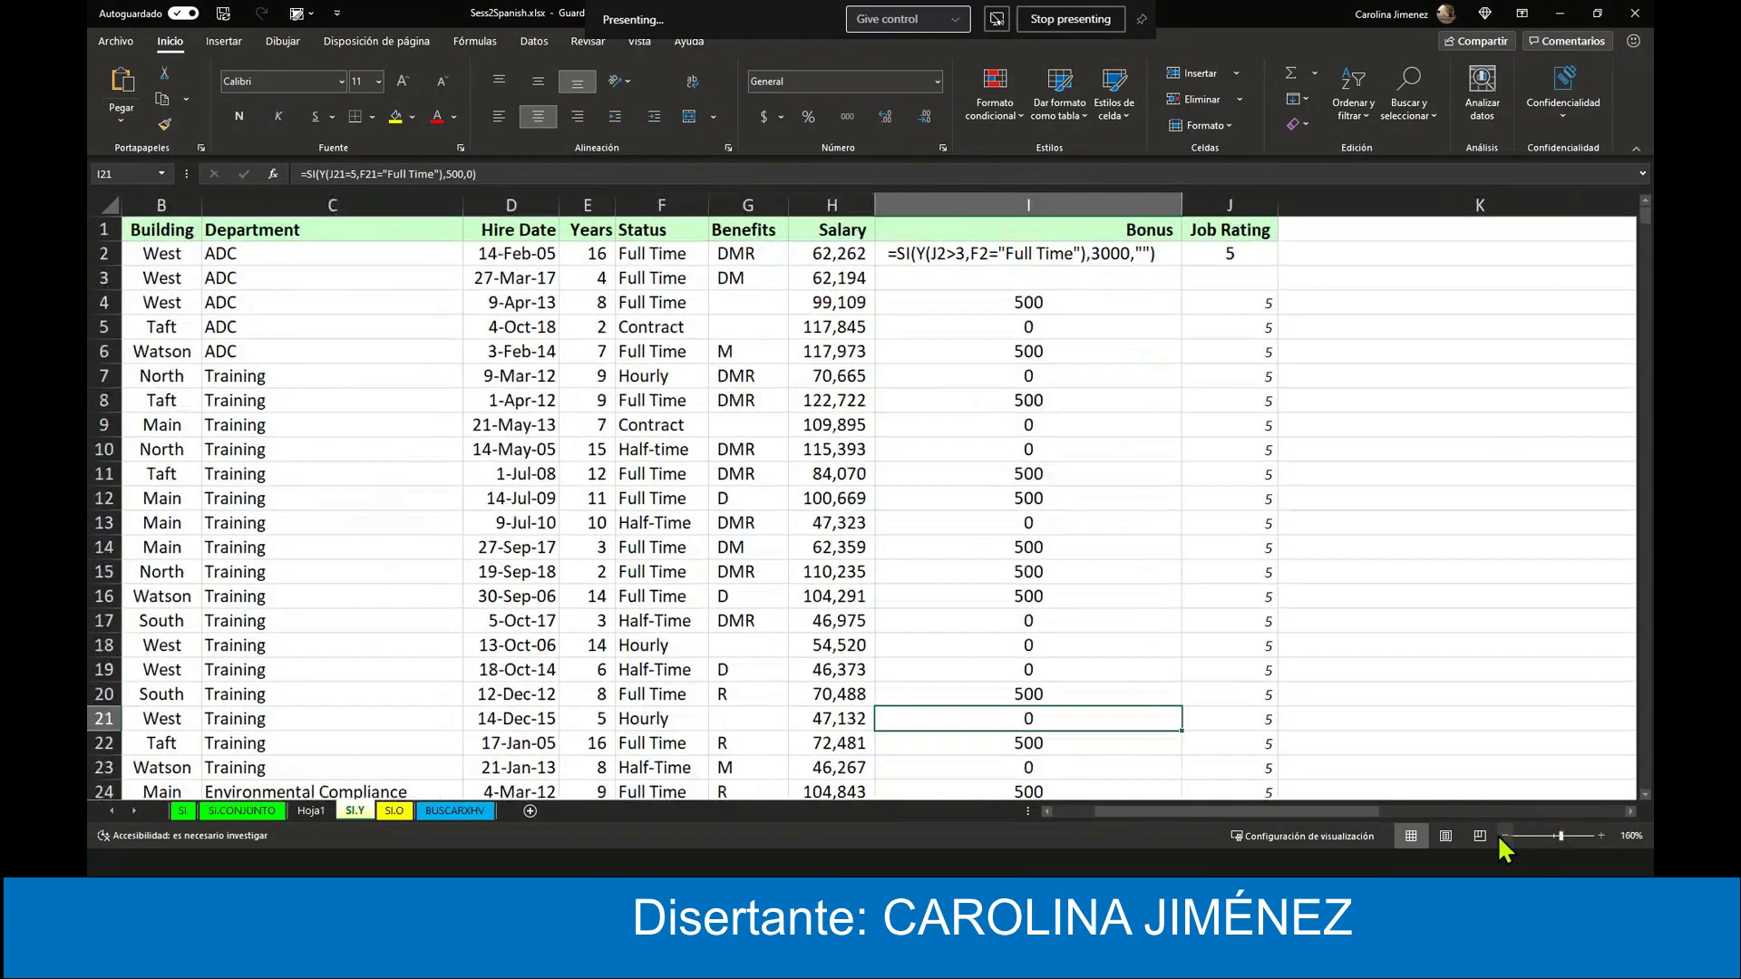
{"action": "left_click", "coordinate": [176, 808]}
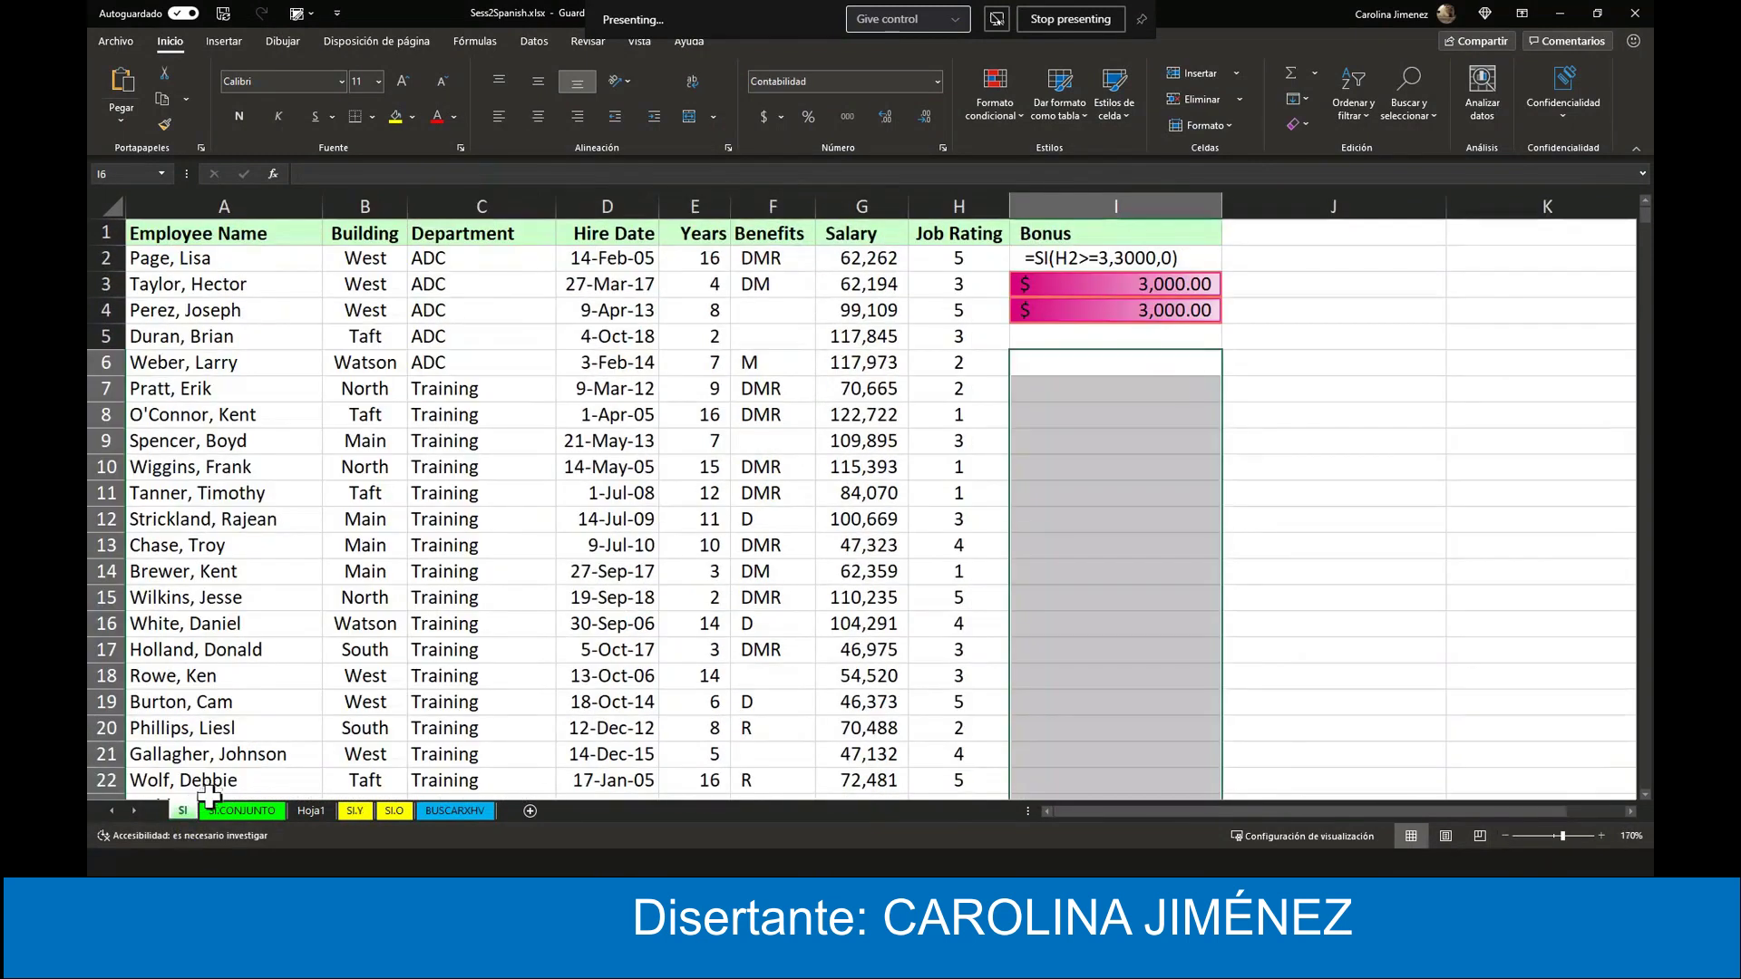
{"action": "left_click", "coordinate": [605, 553]}
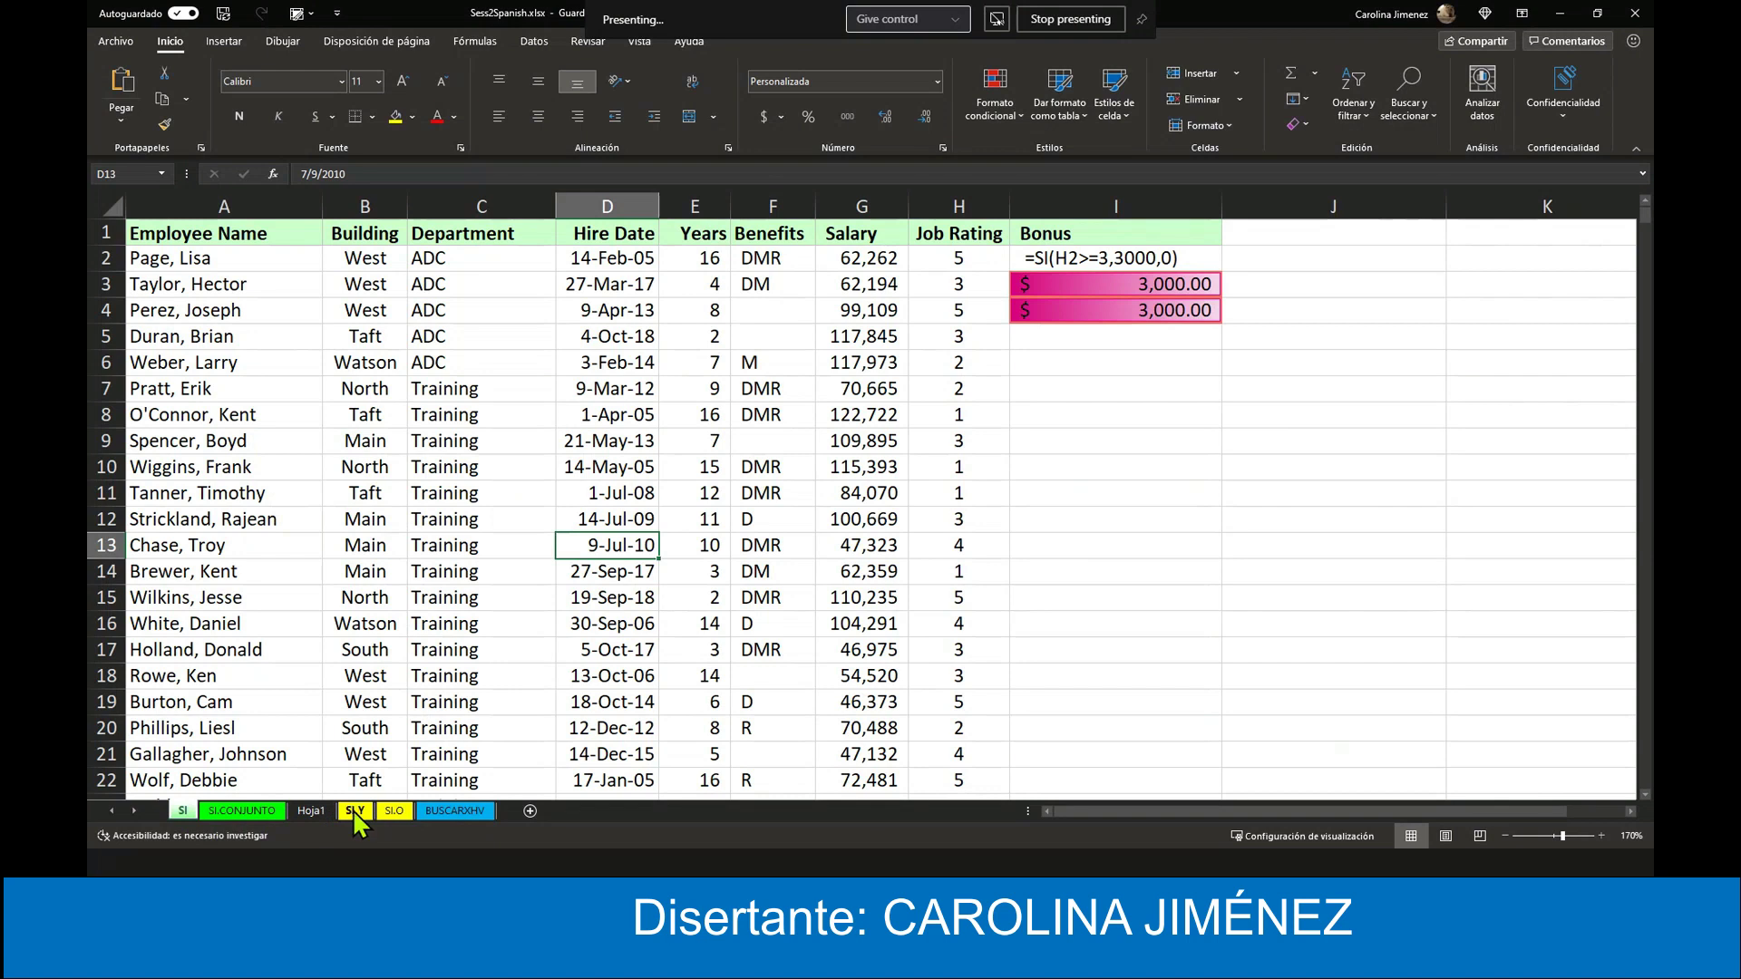
{"action": "left_click", "coordinate": [453, 814]}
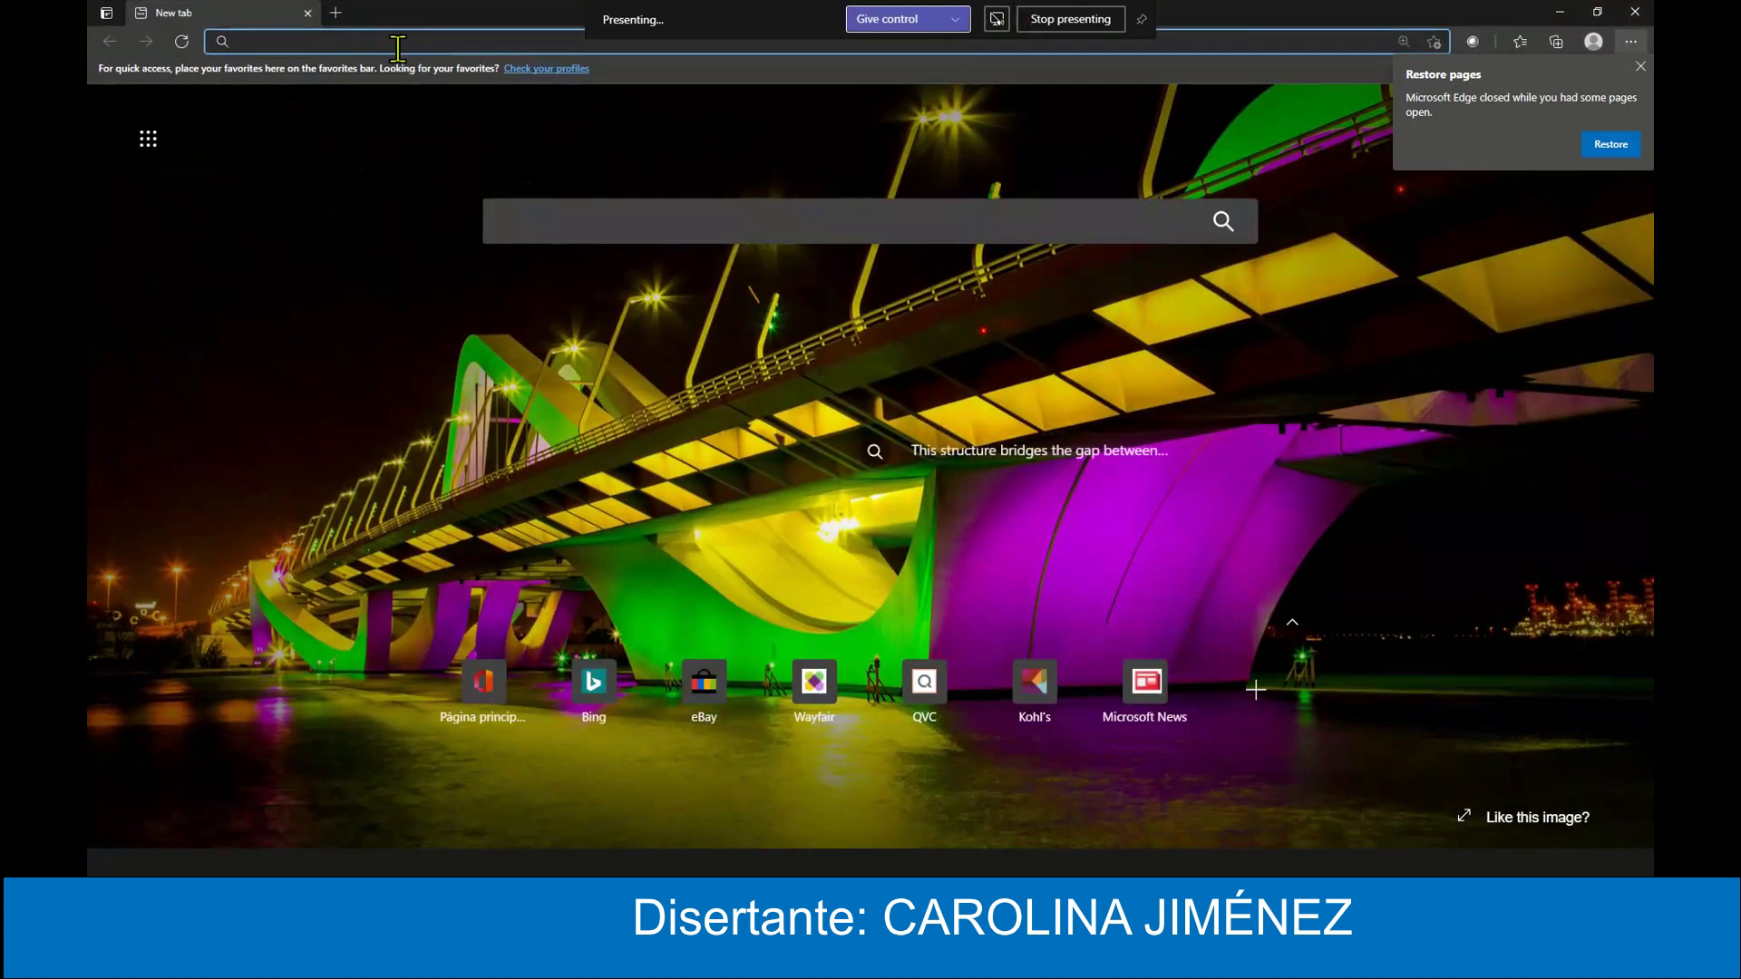
- Go to office.com, sign in without staying signed in, and dismiss the Restore pages notice
{"action": "type", "text": "offic"}
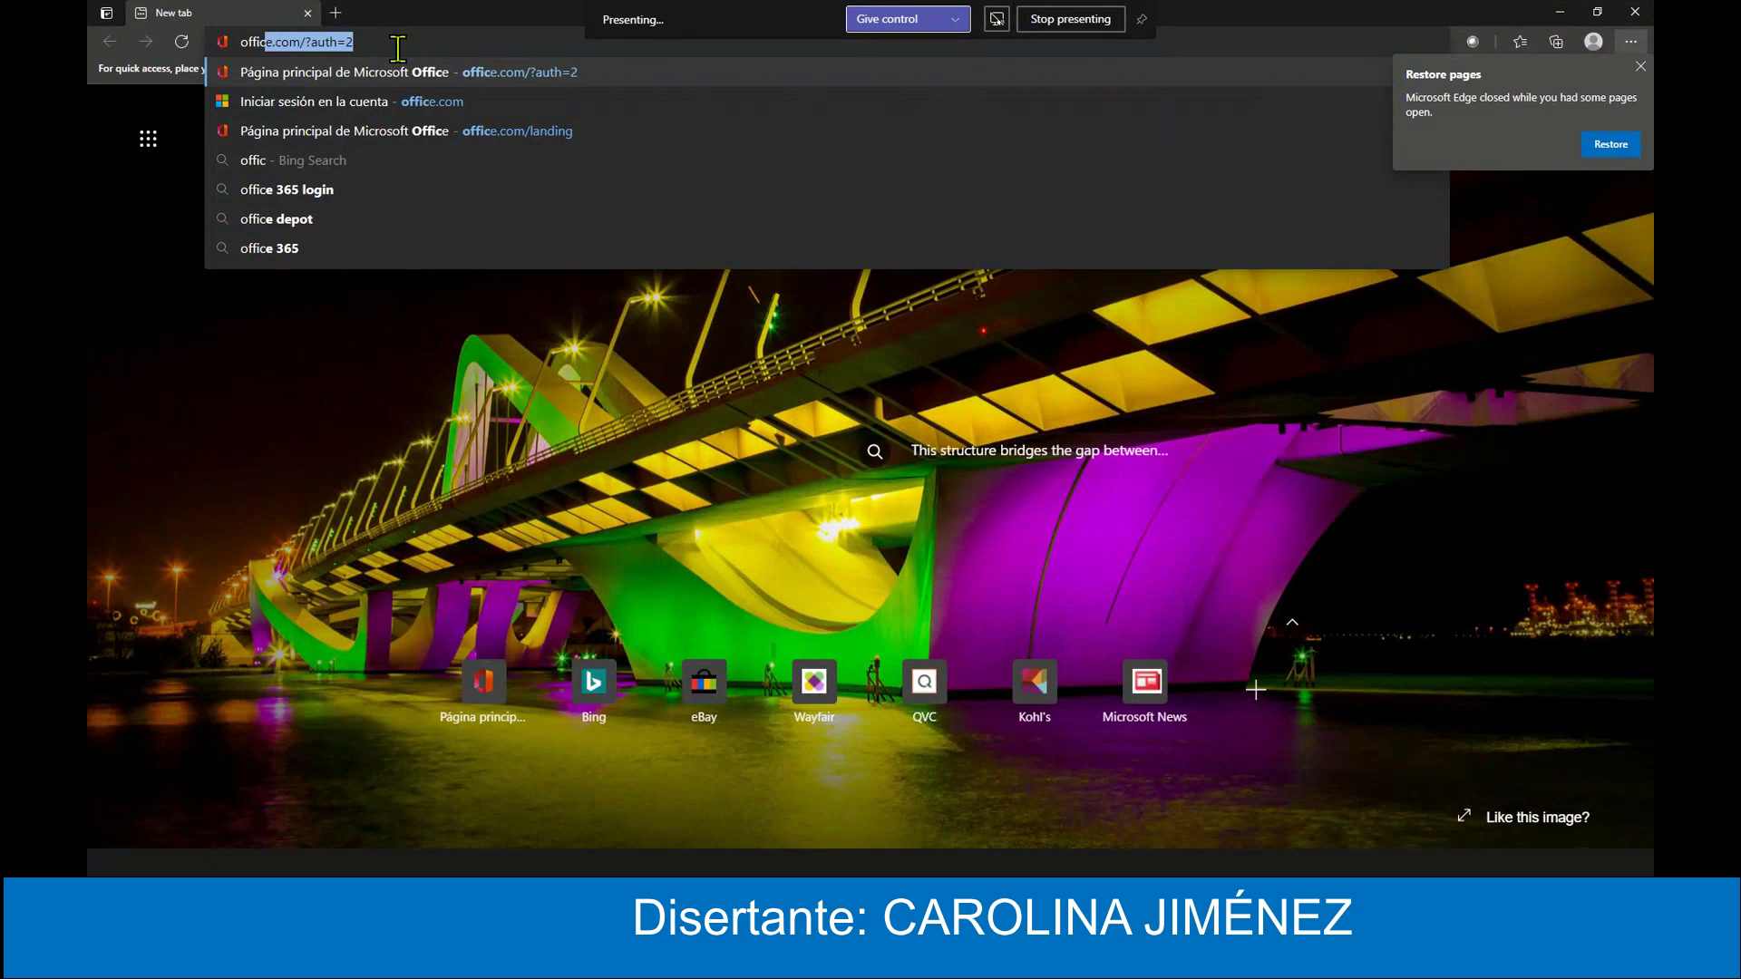
{"action": "type", "text": "e.com"}
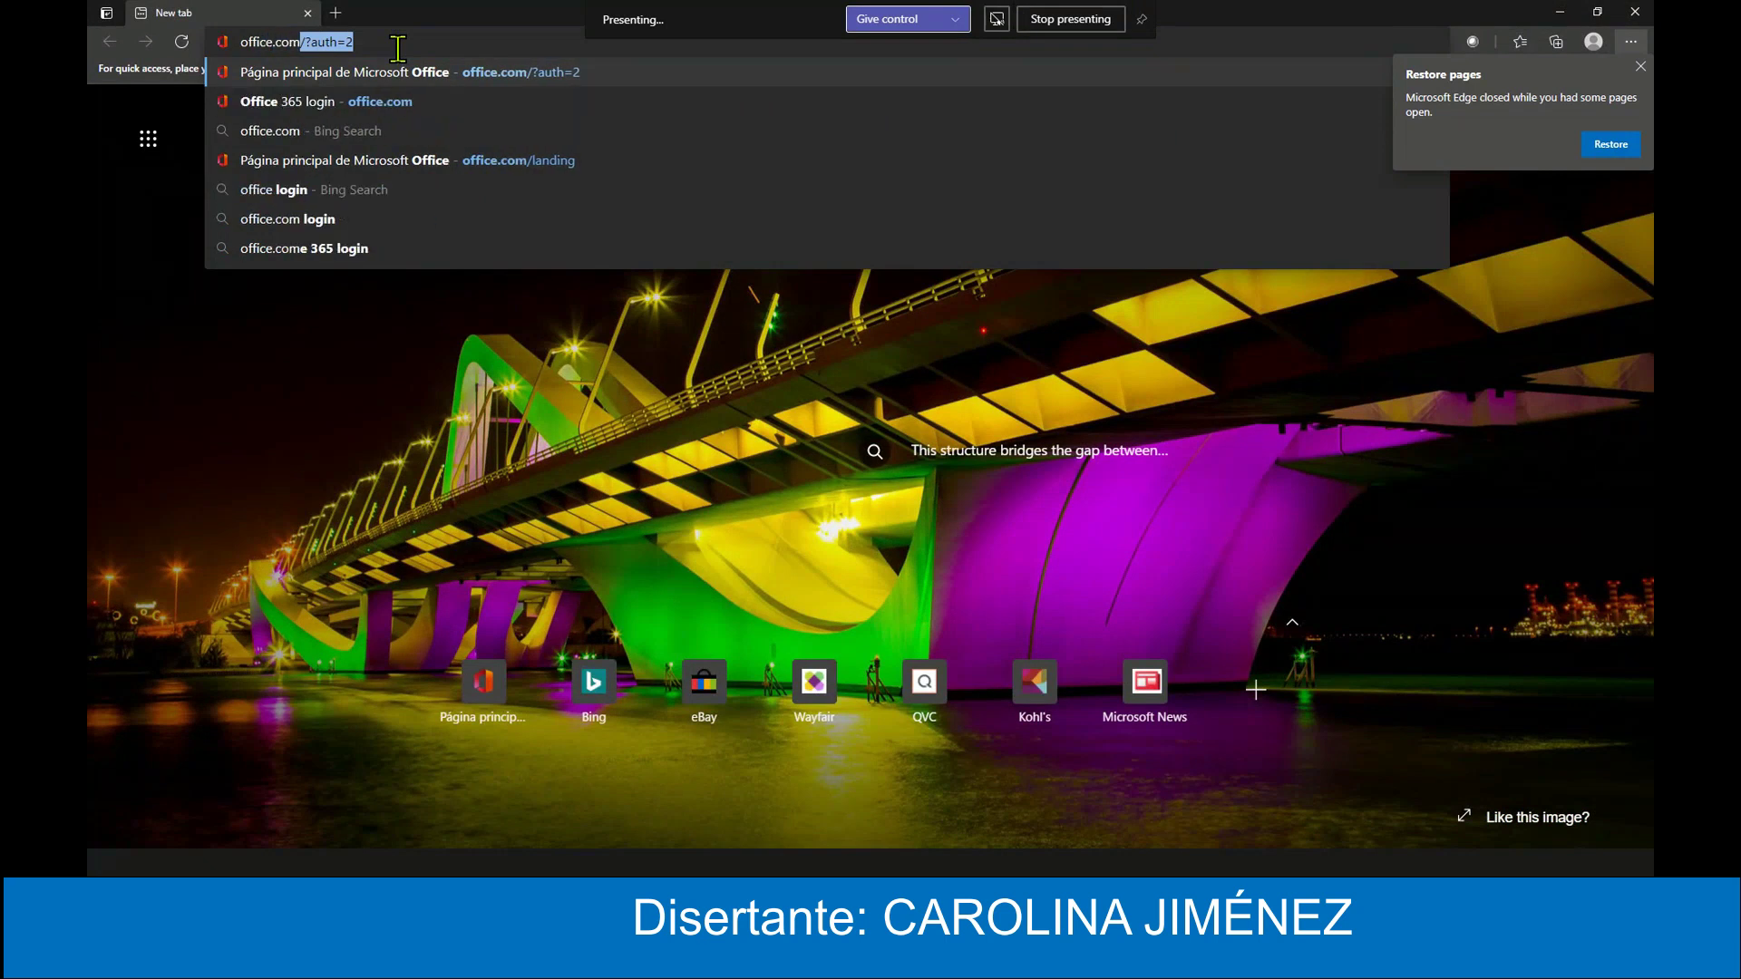
{"action": "key", "text": "Delete"}
{"action": "key", "text": "Return"}
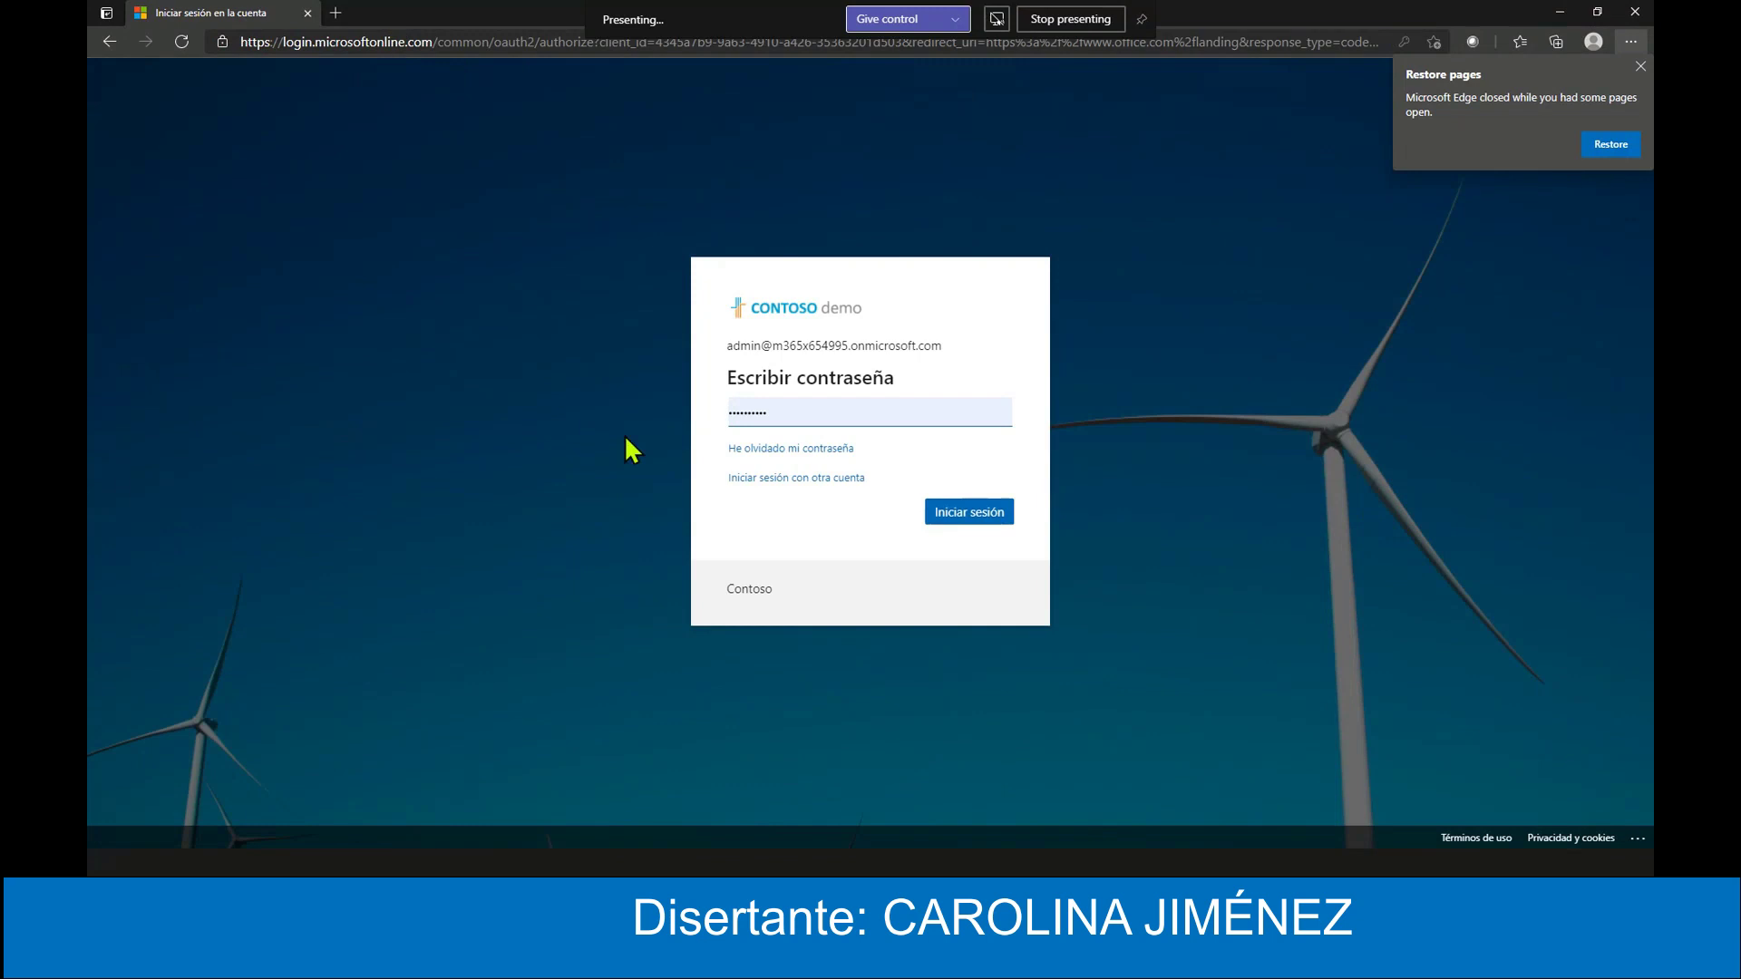
{"action": "left_click", "coordinate": [960, 515]}
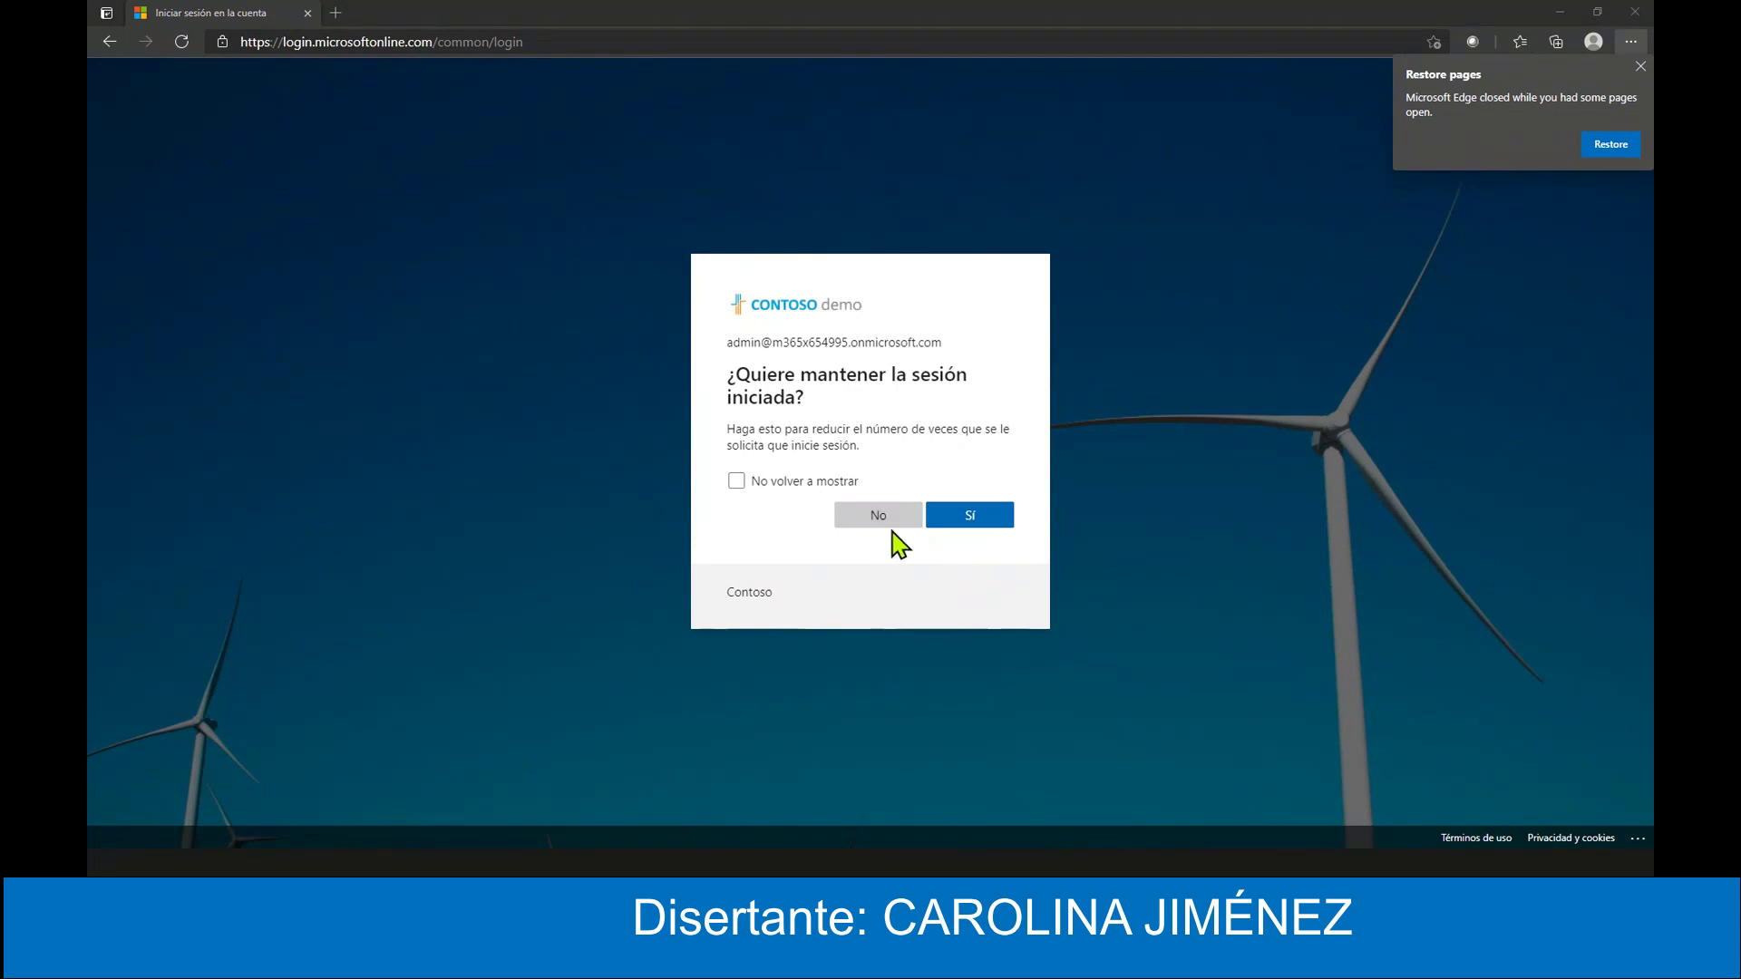
{"action": "left_click", "coordinate": [889, 519]}
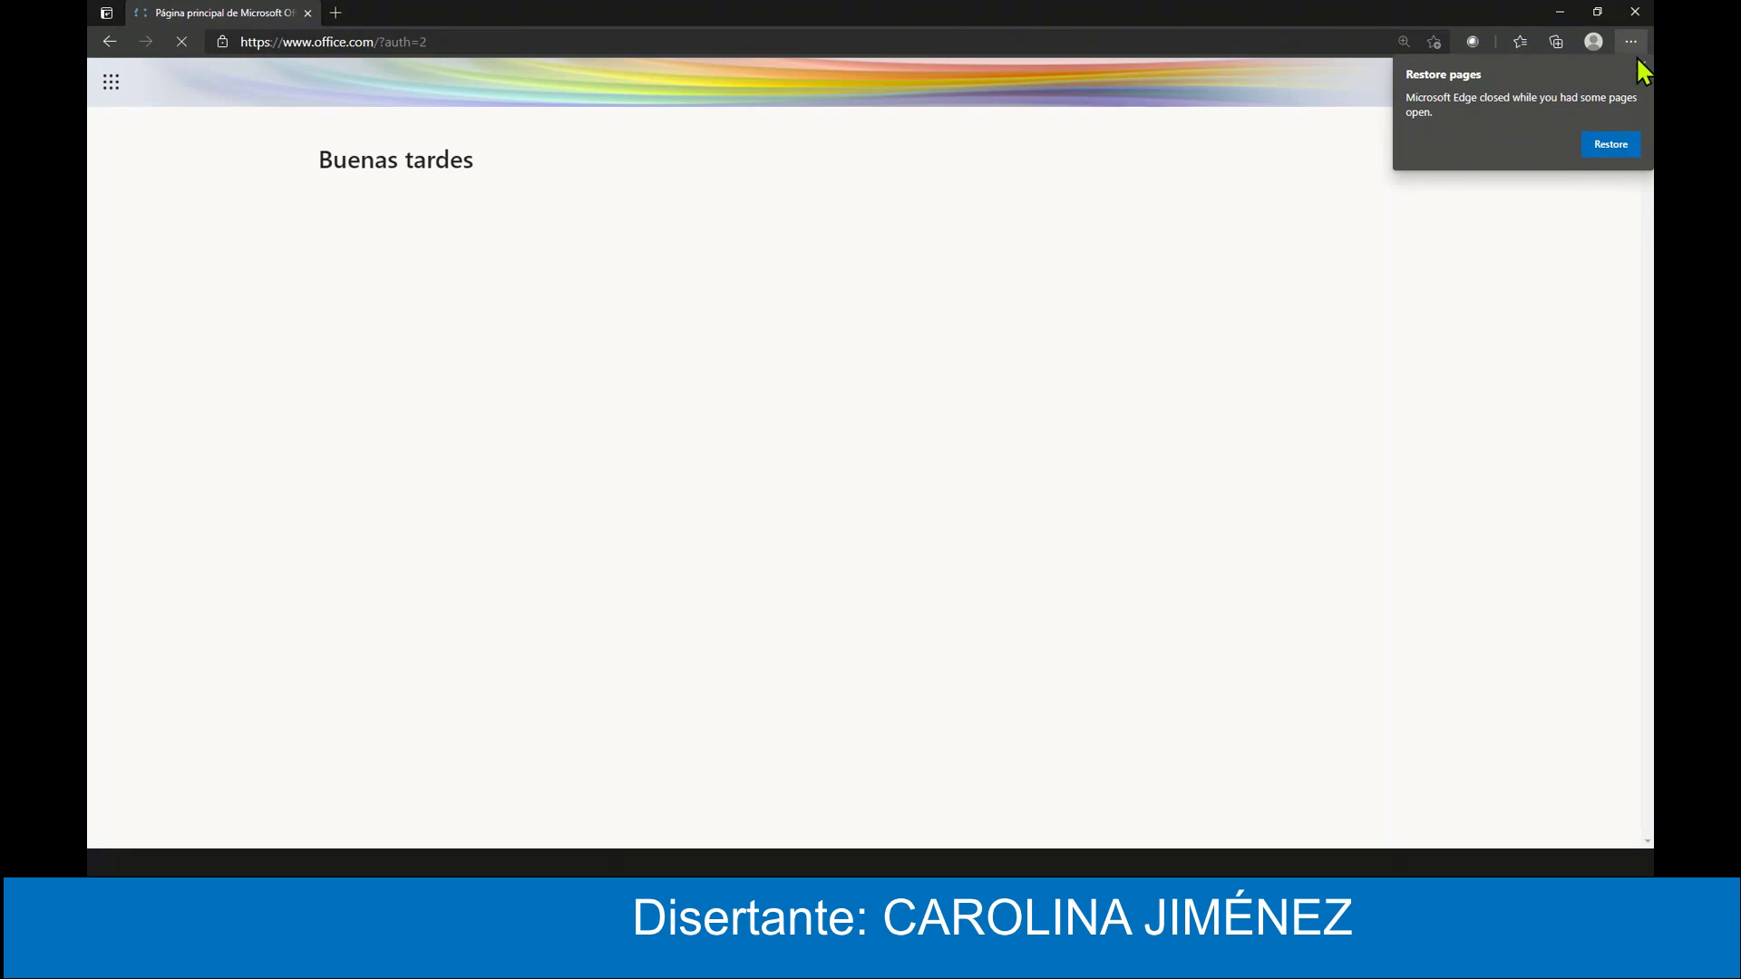
{"action": "left_click", "coordinate": [1640, 67]}
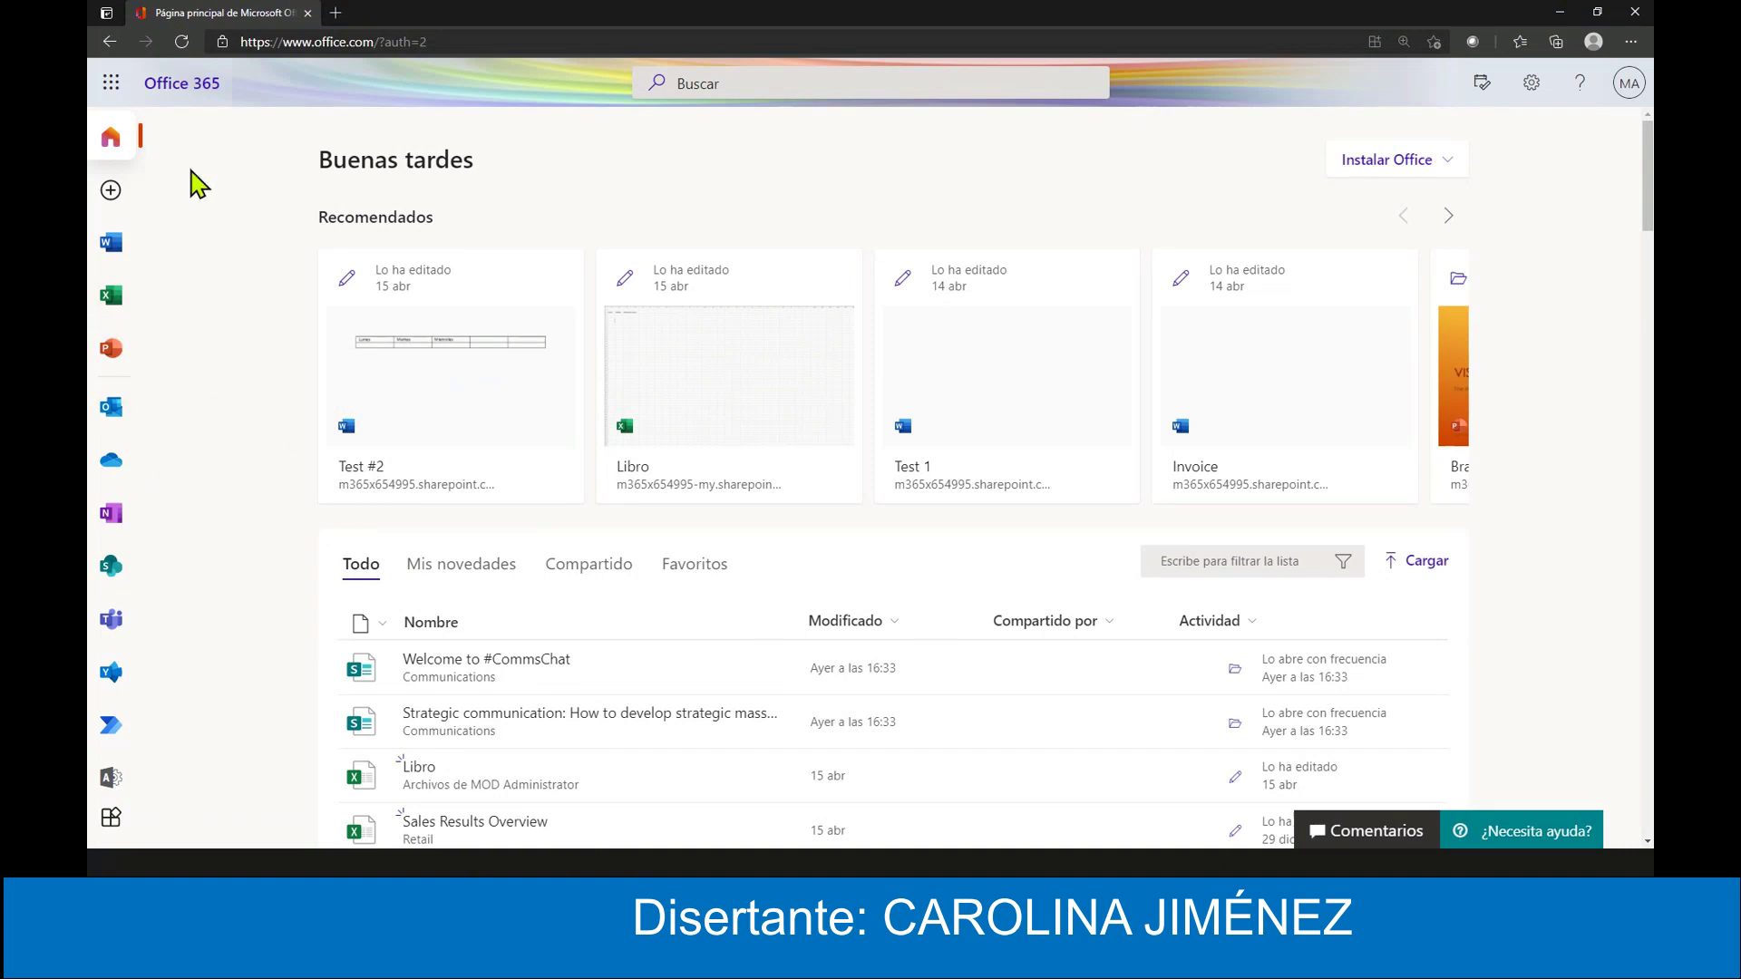
- From the Excel start page, create a new blank workbook, Libro 1
{"action": "left_click", "coordinate": [119, 302]}
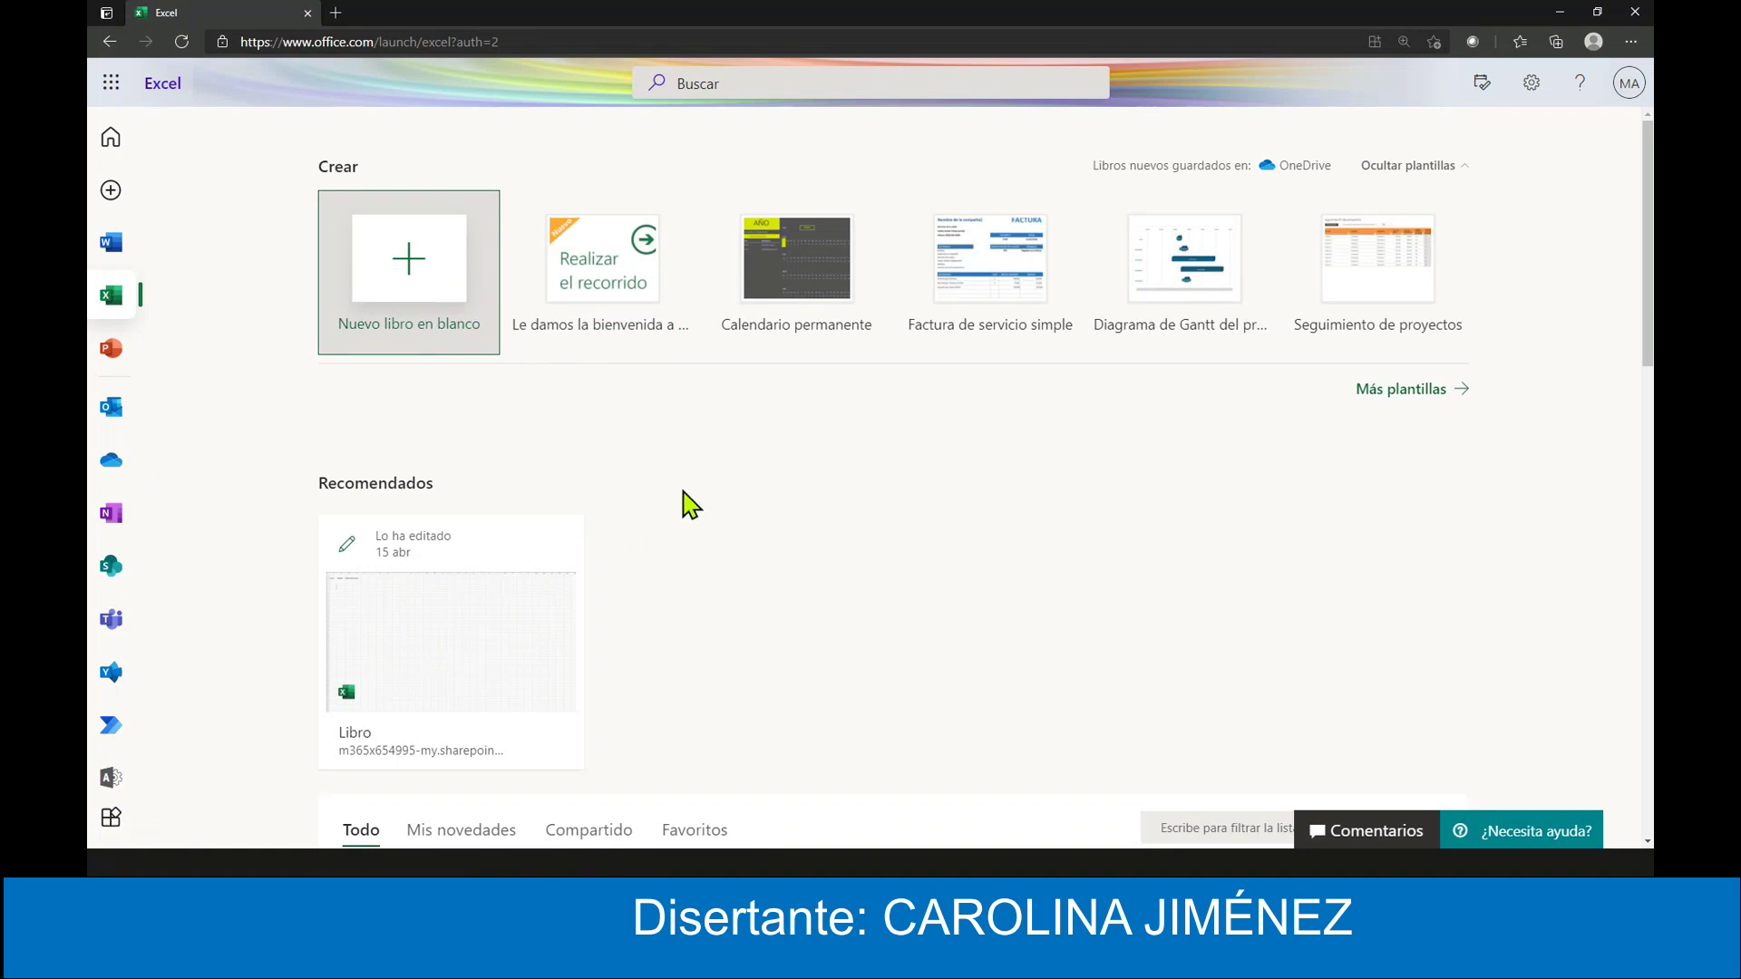
{"action": "left_click", "coordinate": [413, 286]}
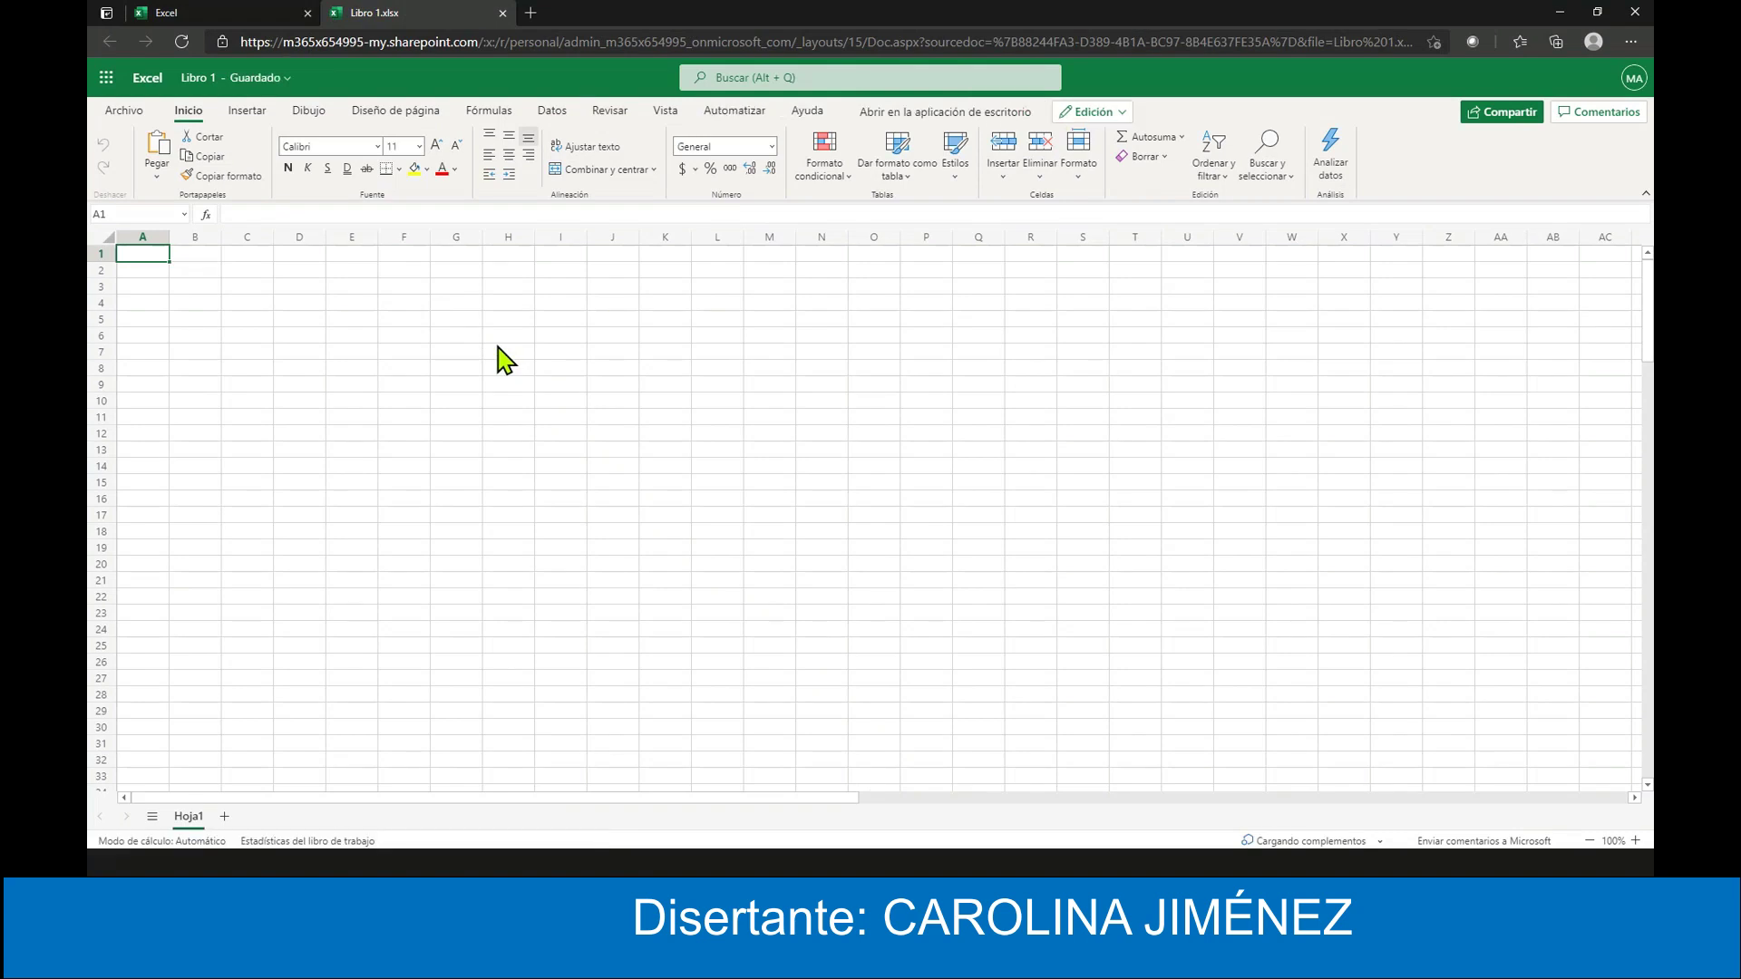
- Rename the workbook to 'Libro #1', then open and close the Archivo page
{"action": "left_click", "coordinate": [241, 80]}
{"action": "type", "text": "Libro #1"}
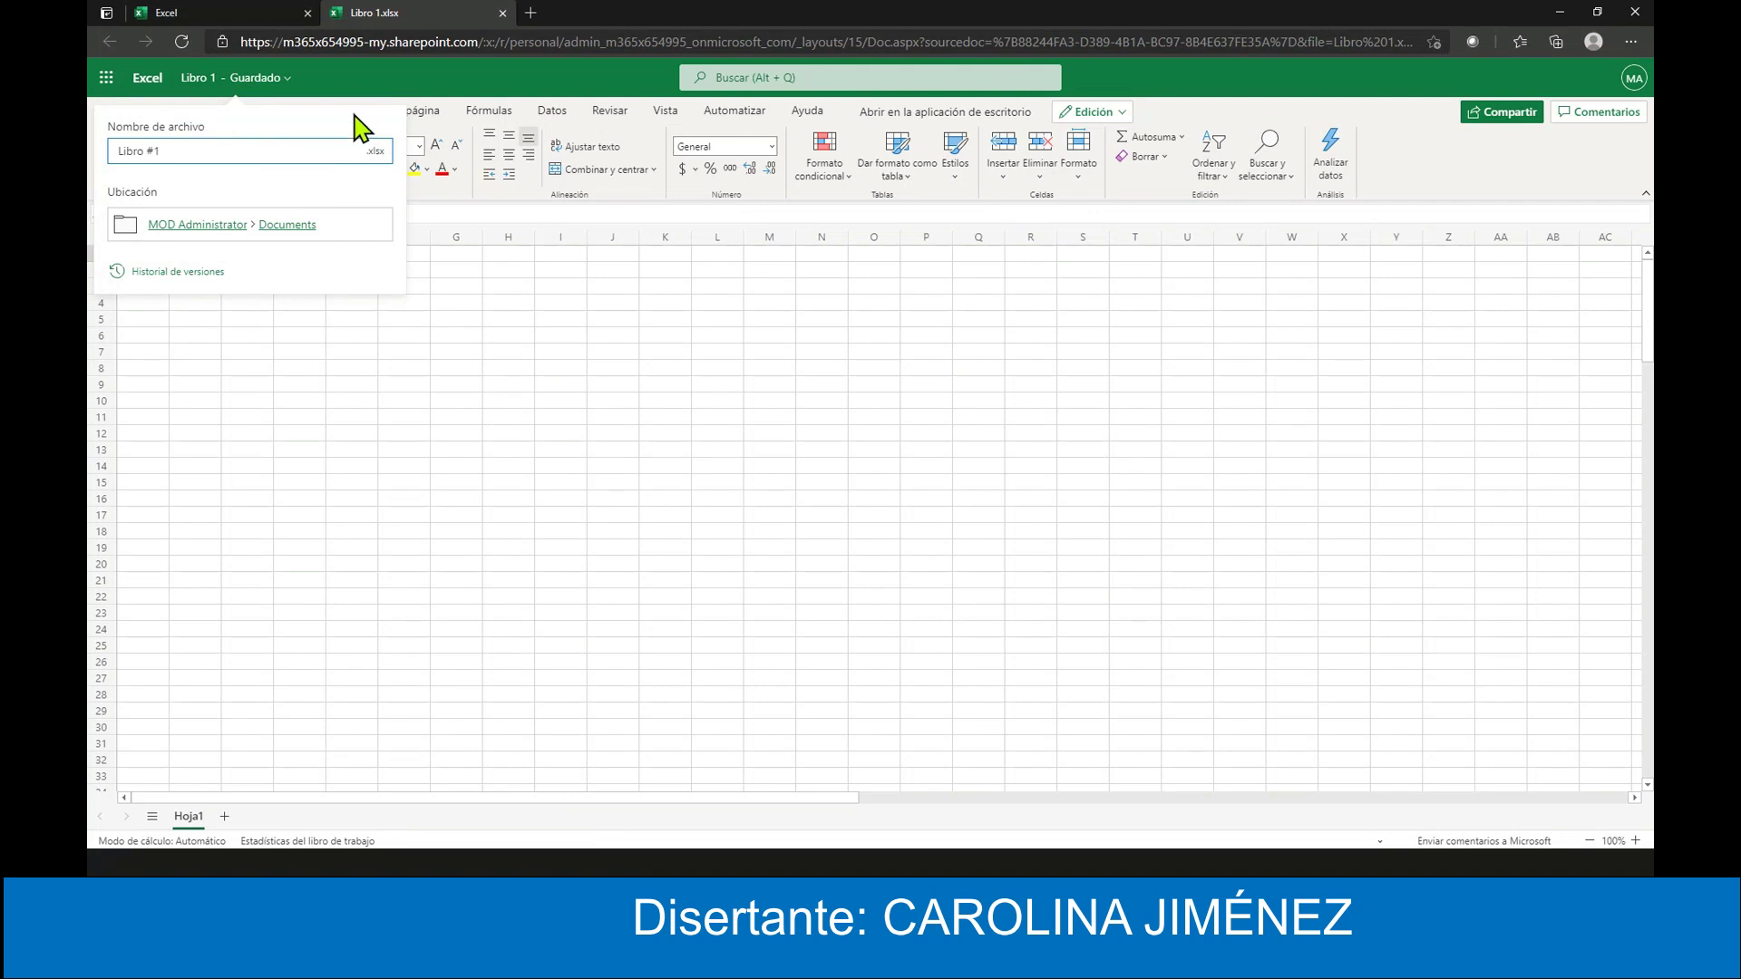
{"action": "left_click", "coordinate": [393, 74]}
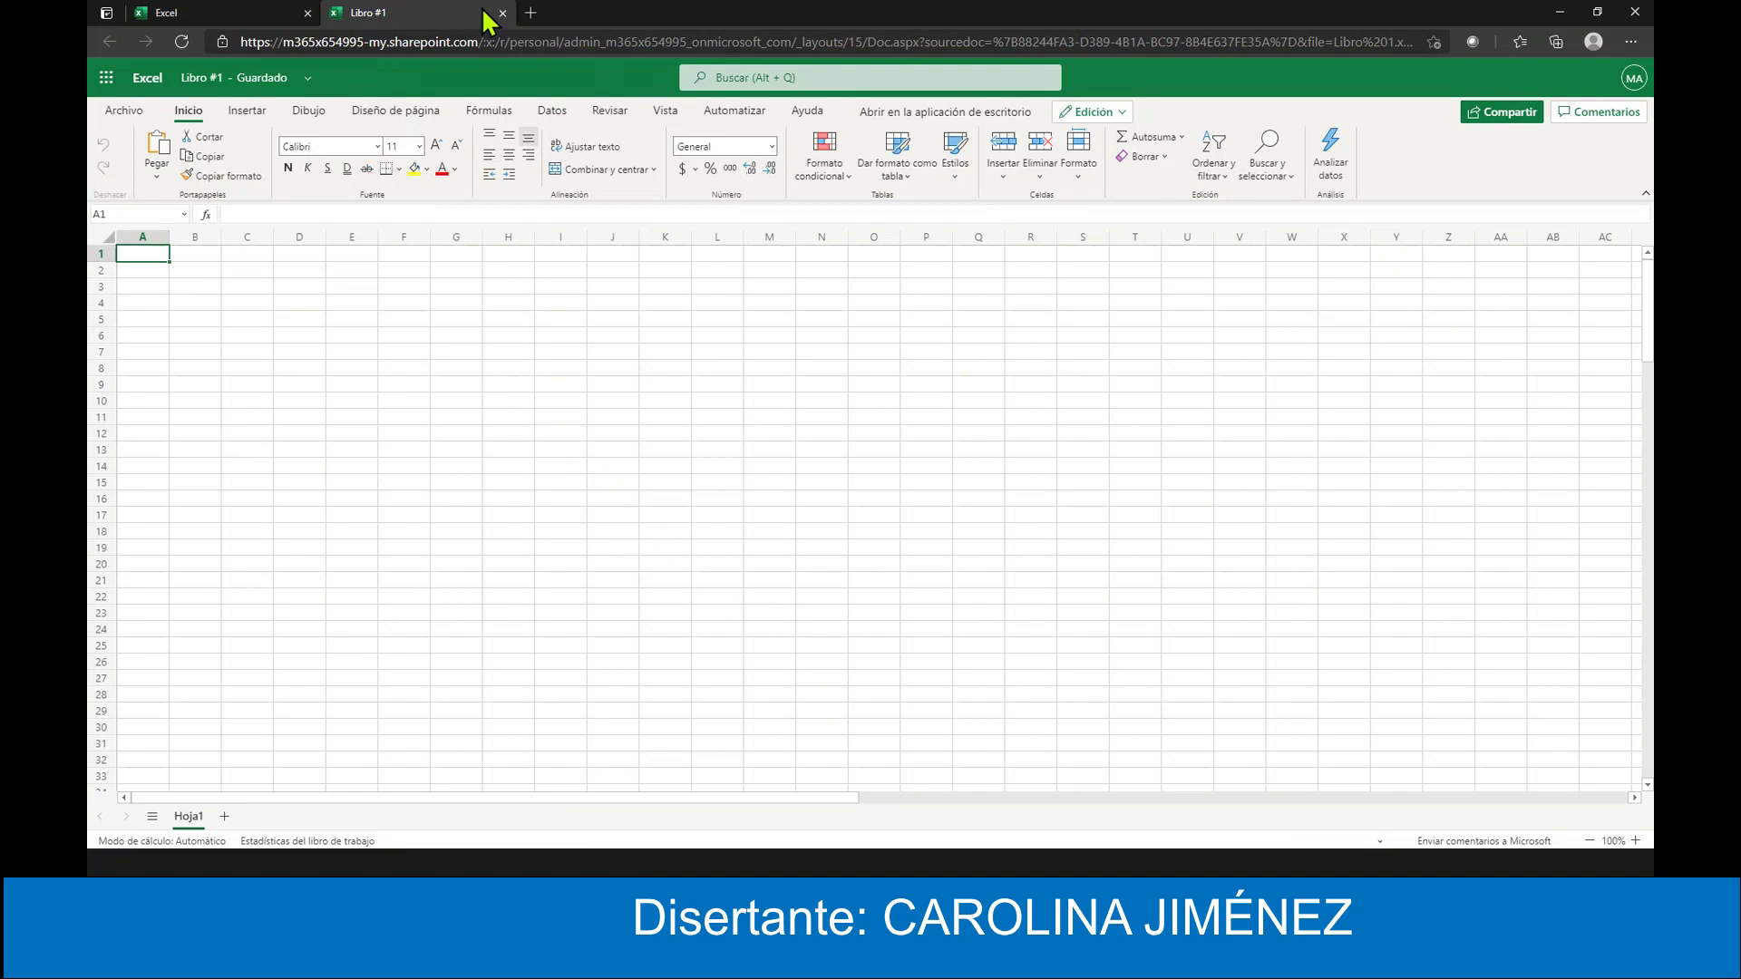
{"action": "left_click", "coordinate": [125, 111]}
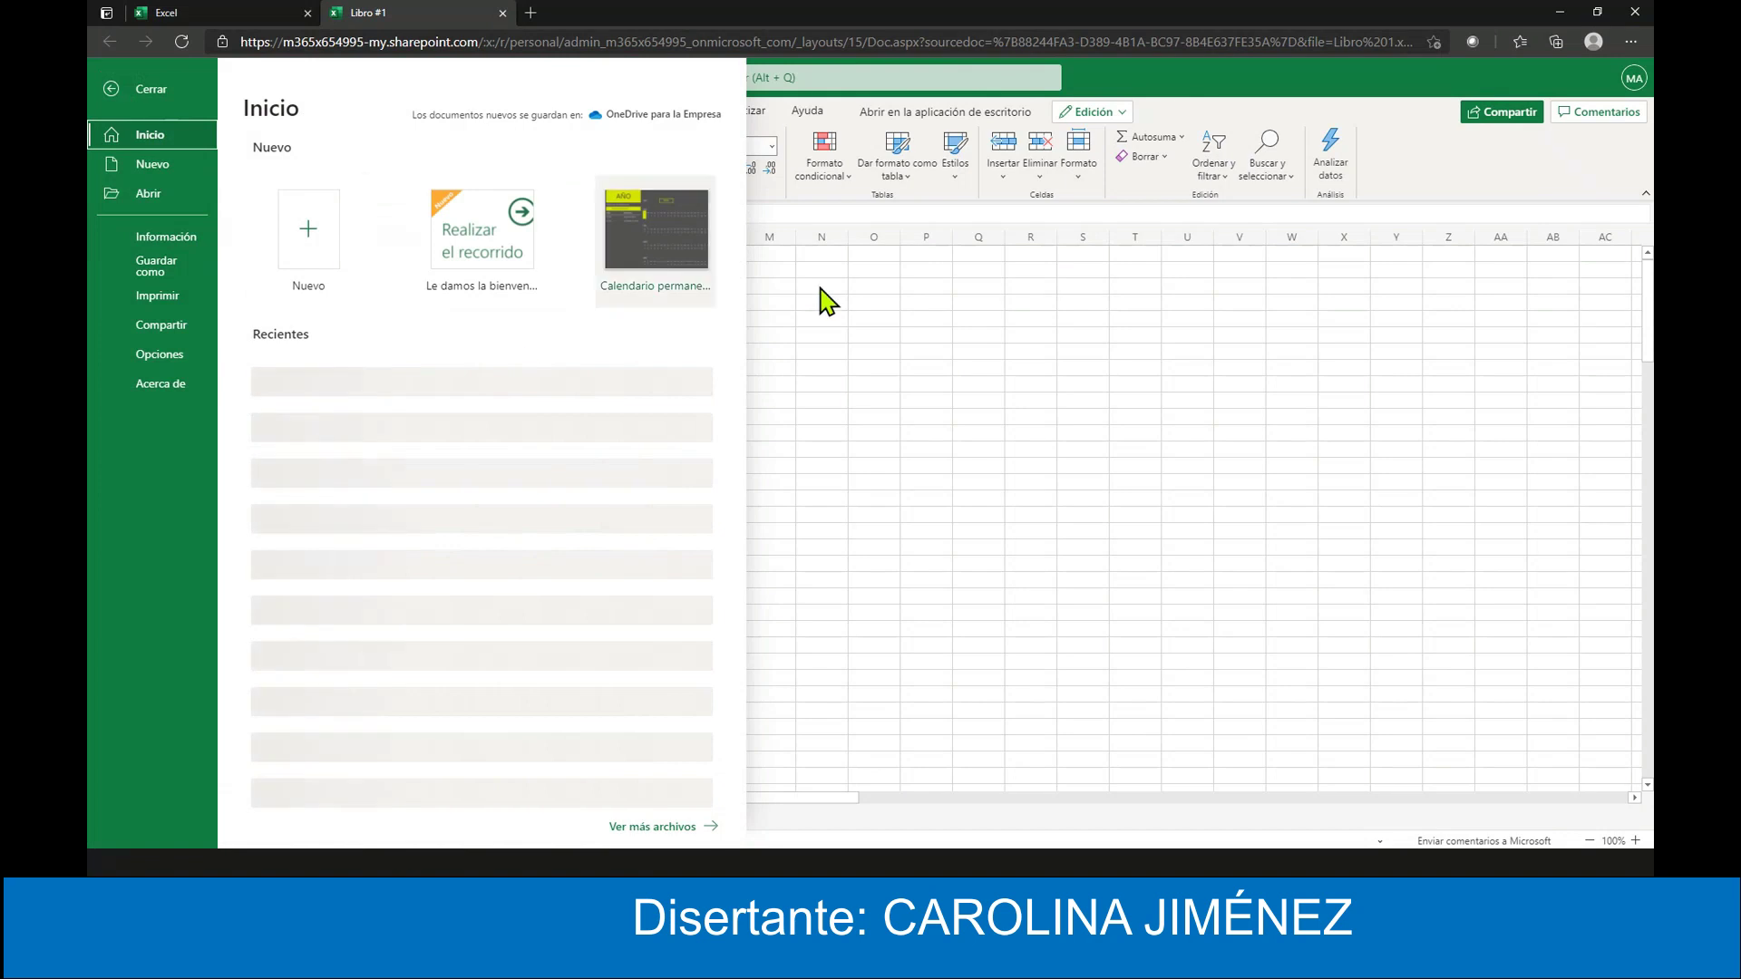
{"action": "left_click", "coordinate": [1176, 90]}
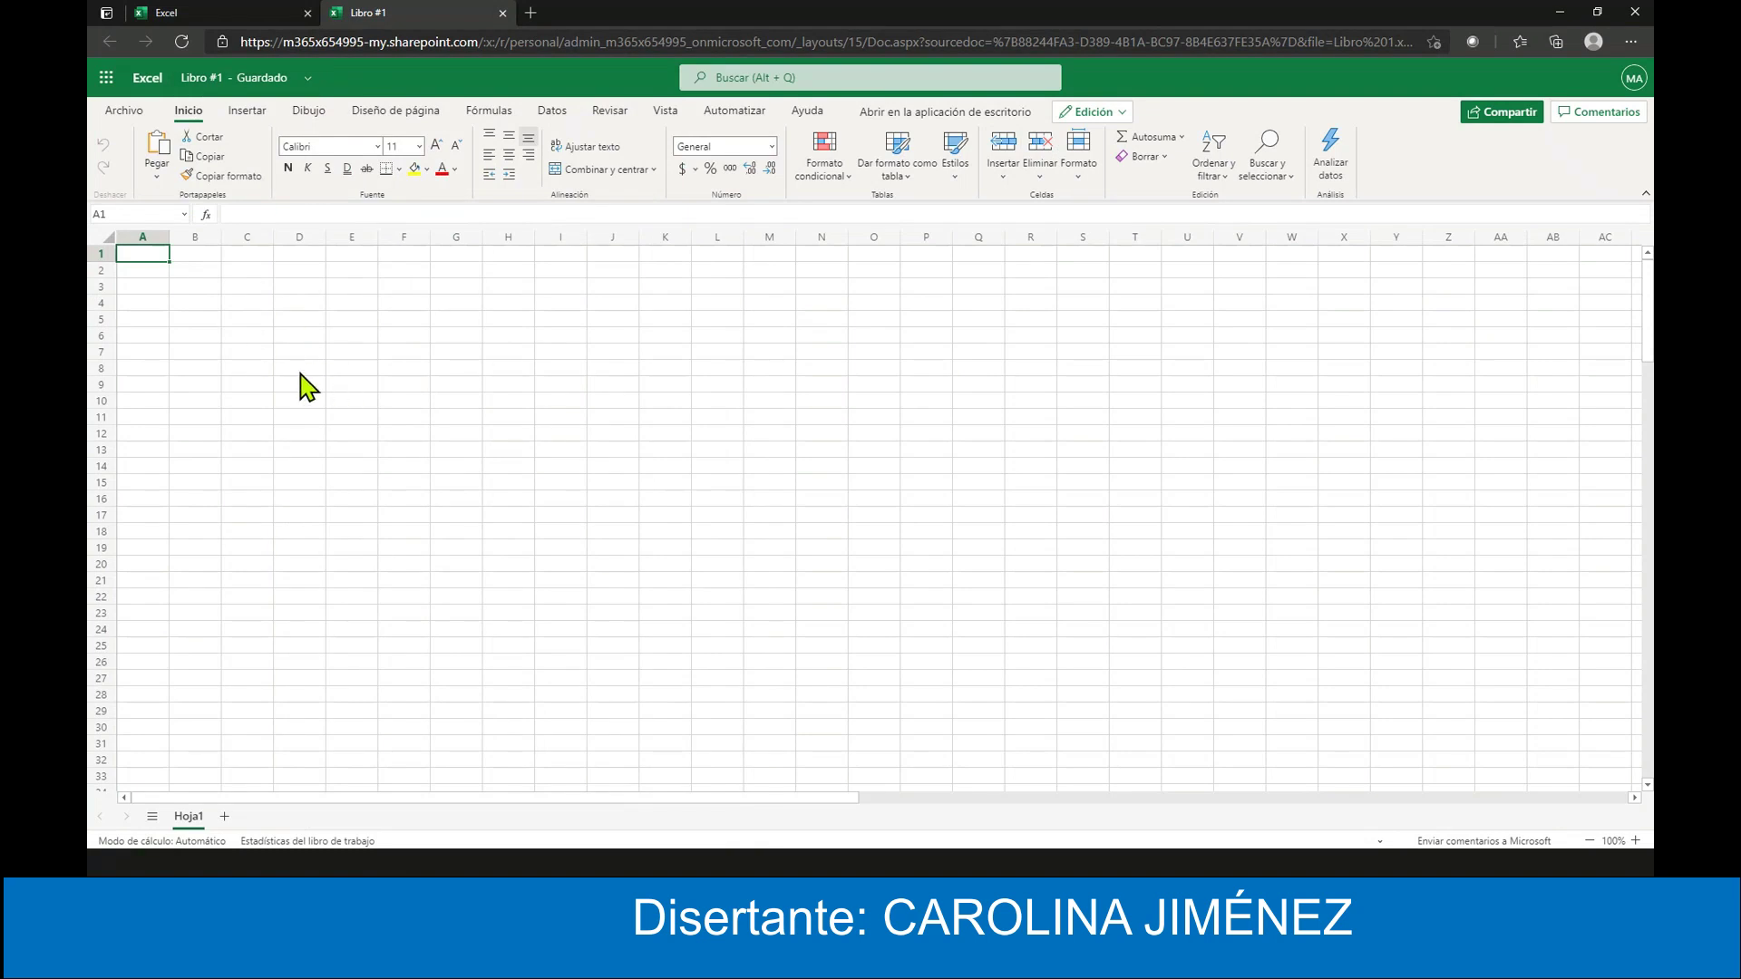
- Close the Libro #1 workbook tab and scroll through the Office 365 file list
{"action": "left_click", "coordinate": [503, 13]}
{"action": "scroll", "coordinate": [687, 569], "scroll_direction": "down", "scroll_amount": 1}
{"action": "scroll", "coordinate": [688, 569], "scroll_direction": "down", "scroll_amount": 2}
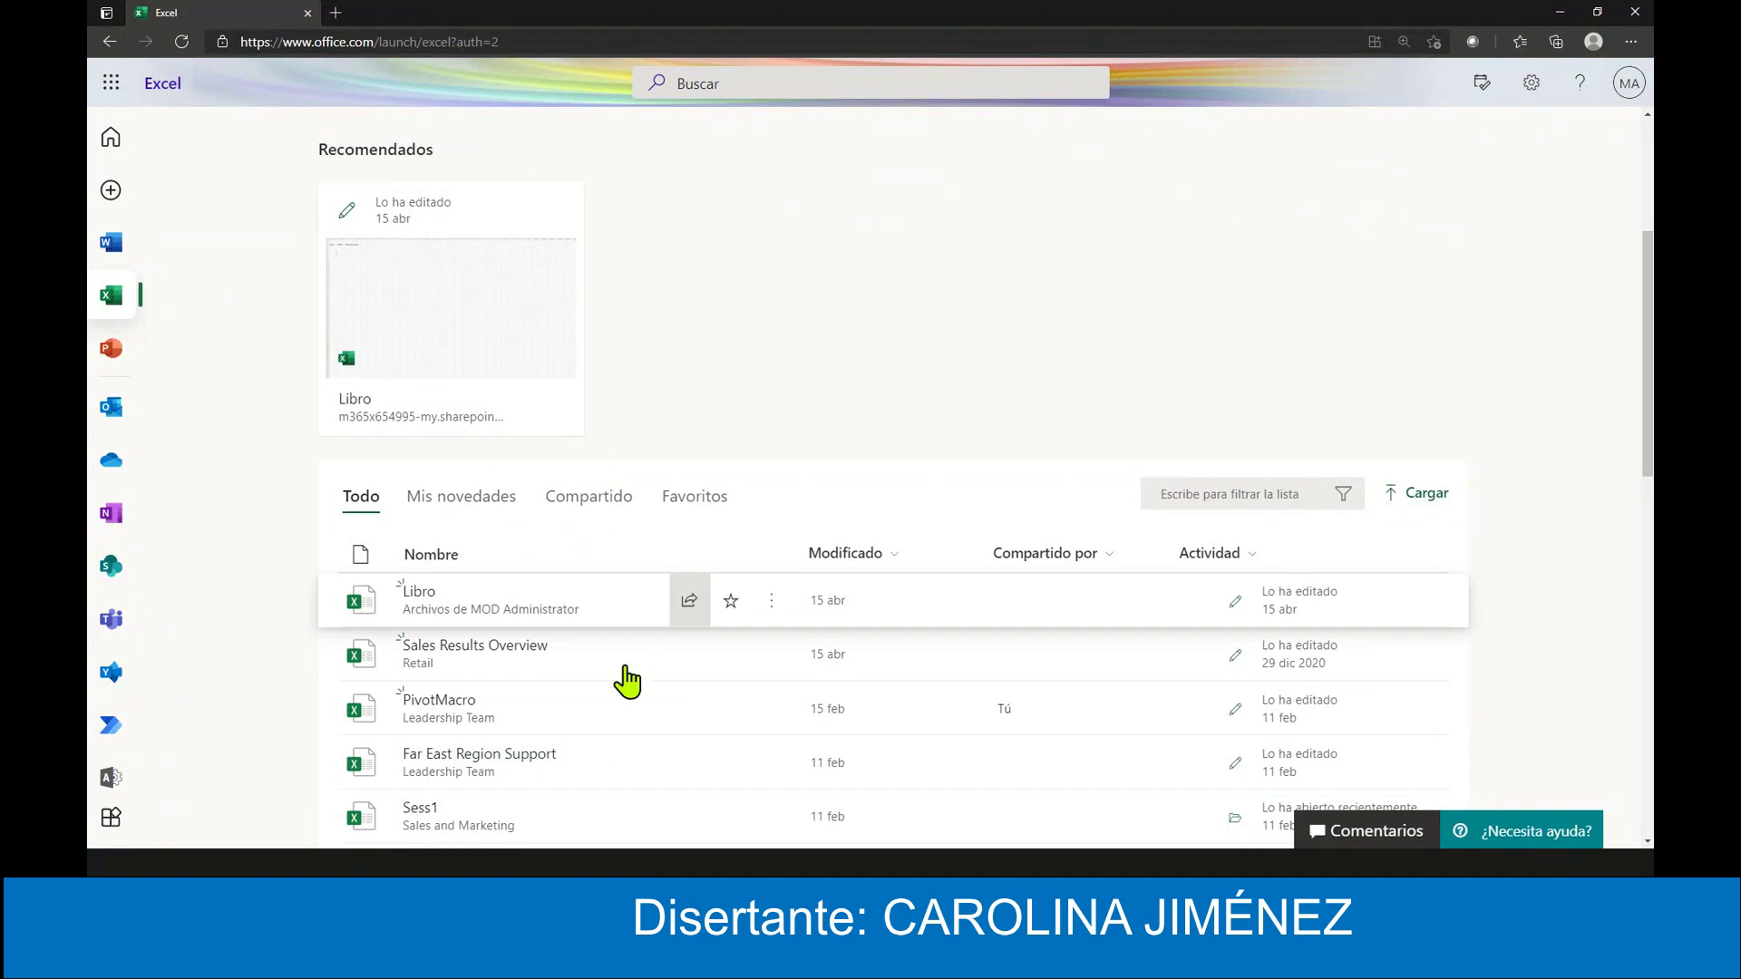
{"action": "scroll", "coordinate": [622, 680], "scroll_direction": "down", "scroll_amount": 3}
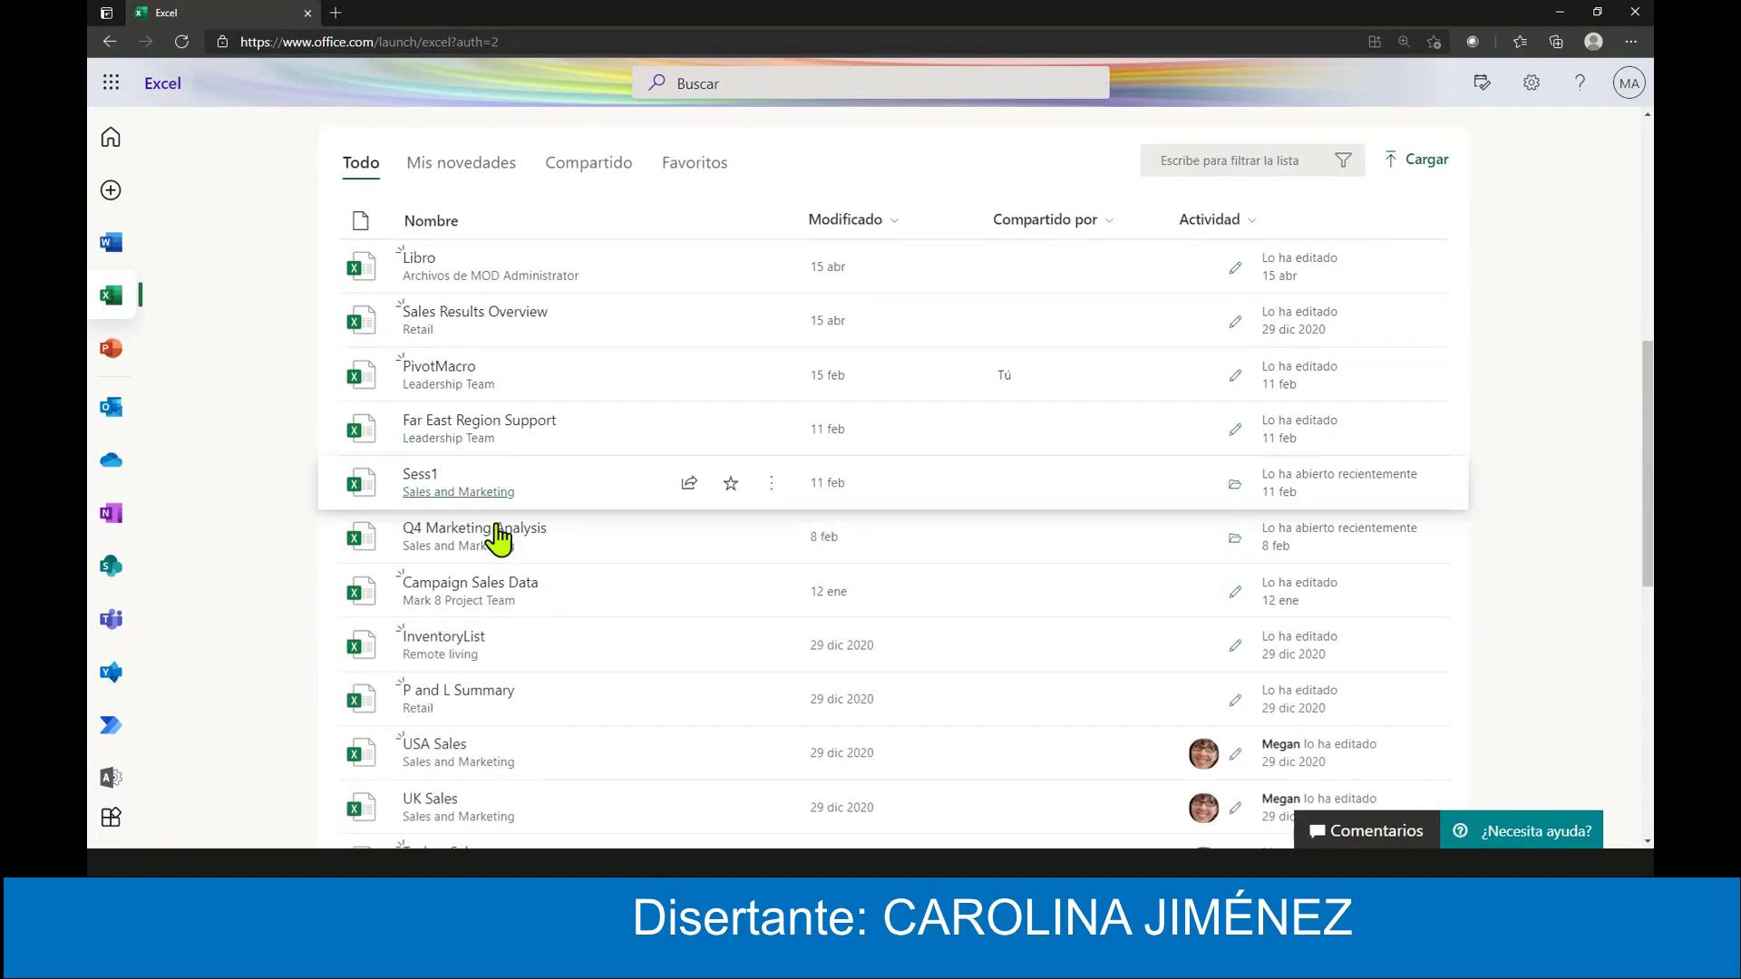
{"action": "scroll", "coordinate": [497, 544], "scroll_direction": "down", "scroll_amount": 2}
{"action": "scroll", "coordinate": [440, 661], "scroll_direction": "down", "scroll_amount": 2}
{"action": "scroll", "coordinate": [420, 719], "scroll_direction": "down", "scroll_amount": 2}
{"action": "scroll", "coordinate": [410, 749], "scroll_direction": "down", "scroll_amount": 3}
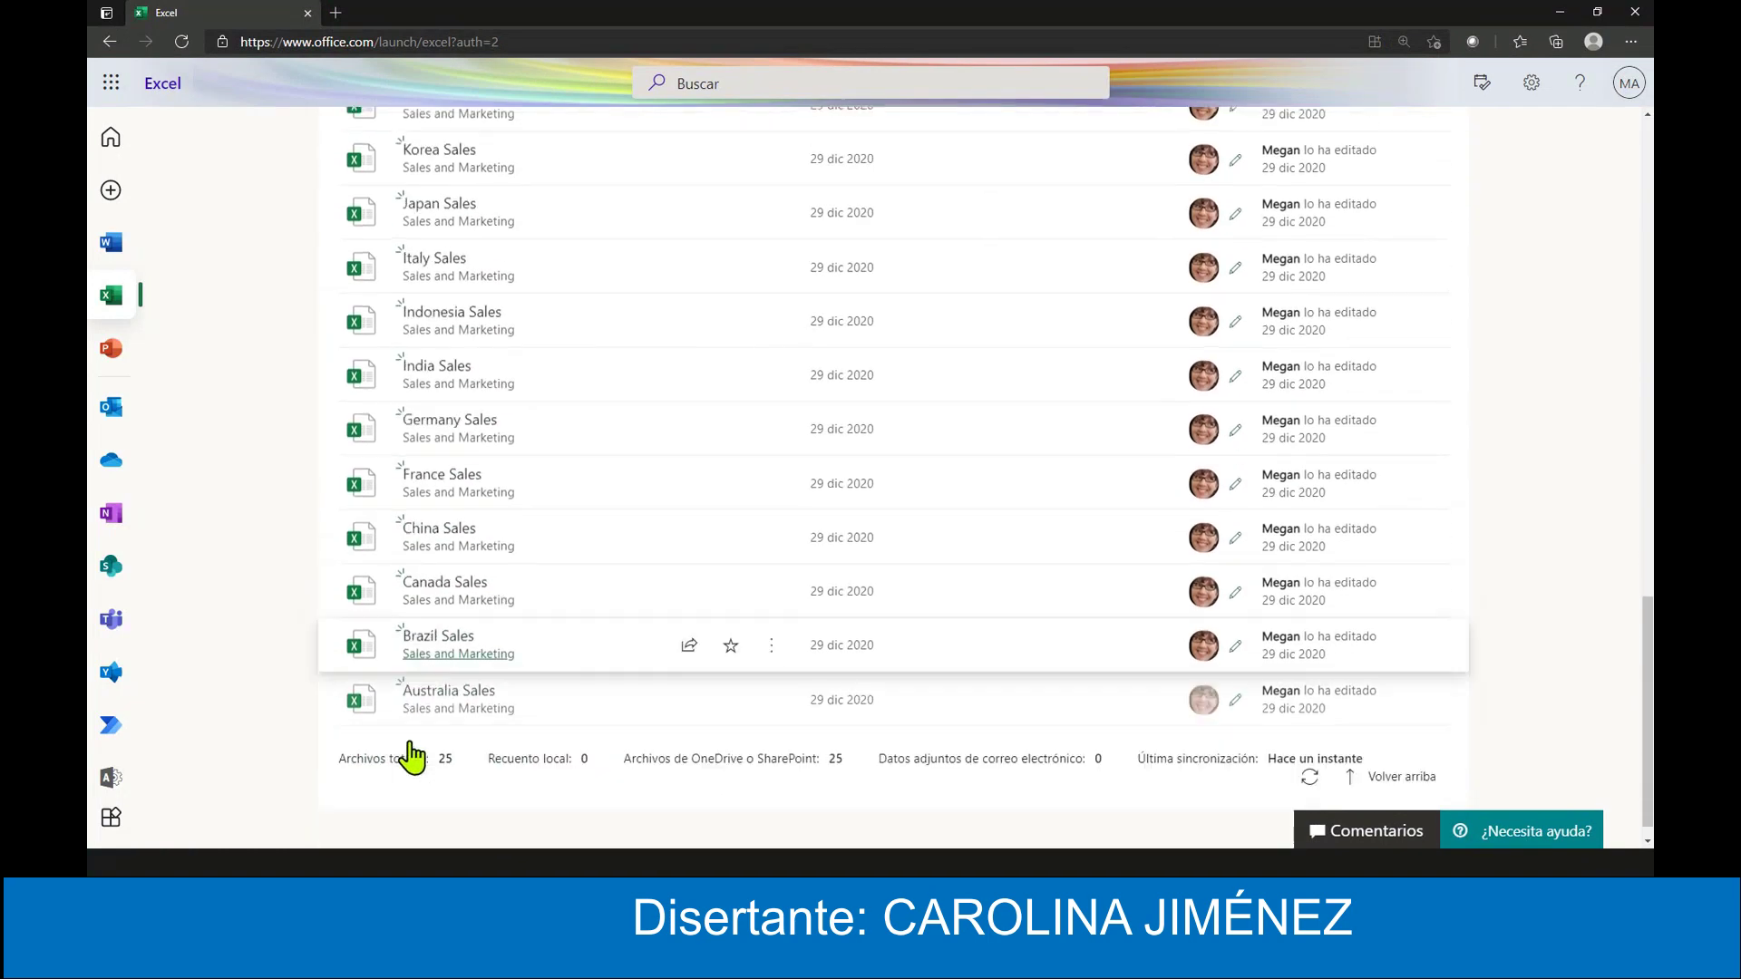
{"action": "scroll", "coordinate": [603, 680], "scroll_direction": "up", "scroll_amount": 7}
{"action": "scroll", "coordinate": [610, 664], "scroll_direction": "up", "scroll_amount": 5}
{"action": "scroll", "coordinate": [628, 668], "scroll_direction": "up", "scroll_amount": 2}
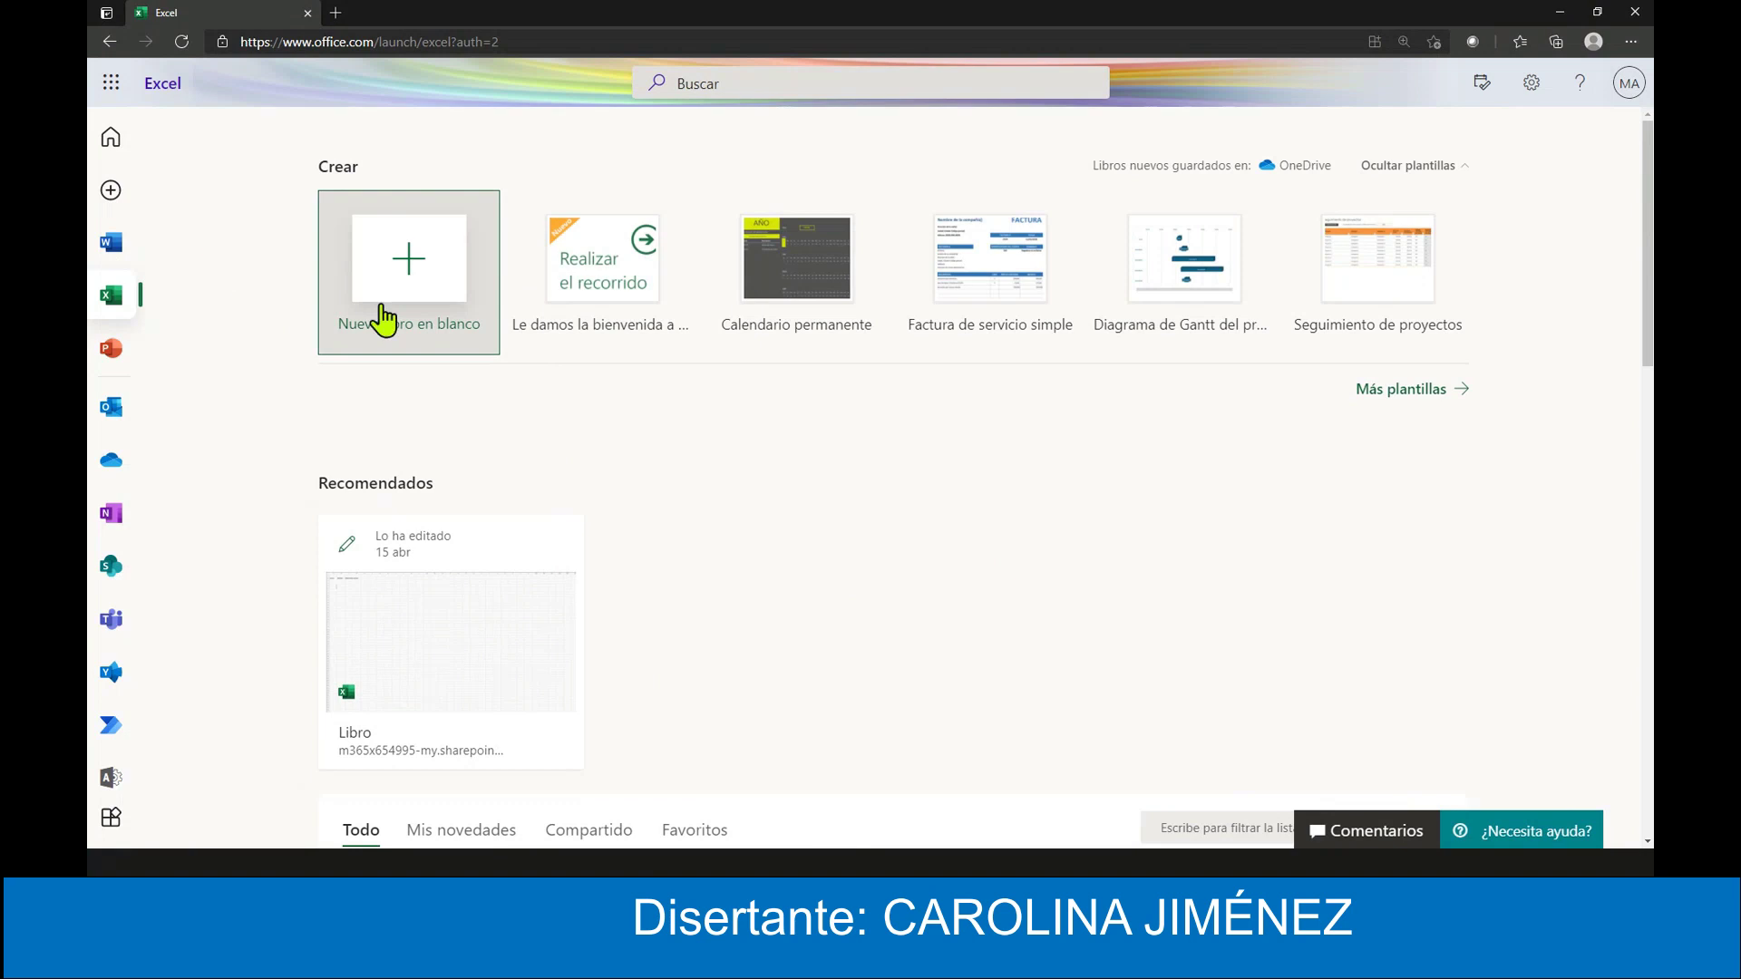
- Return to the Office 365 home page, view the Instalar Office options, and minimize the browser
{"action": "left_click", "coordinate": [113, 143]}
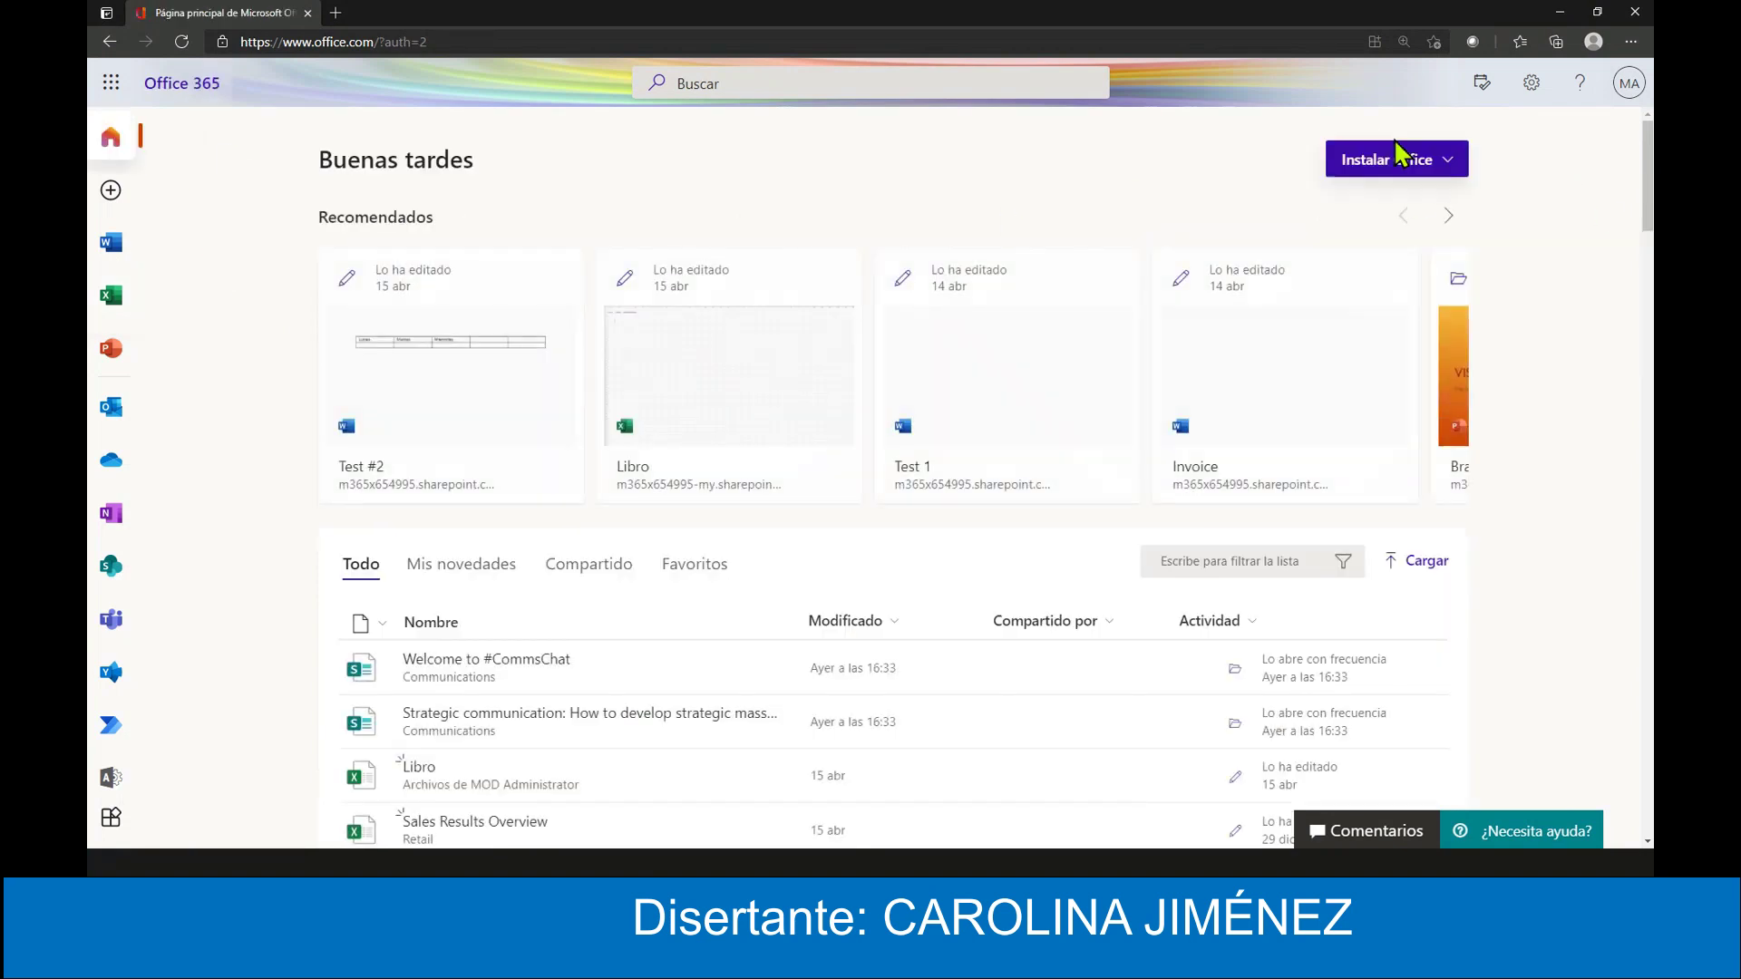
{"action": "left_click", "coordinate": [1440, 165]}
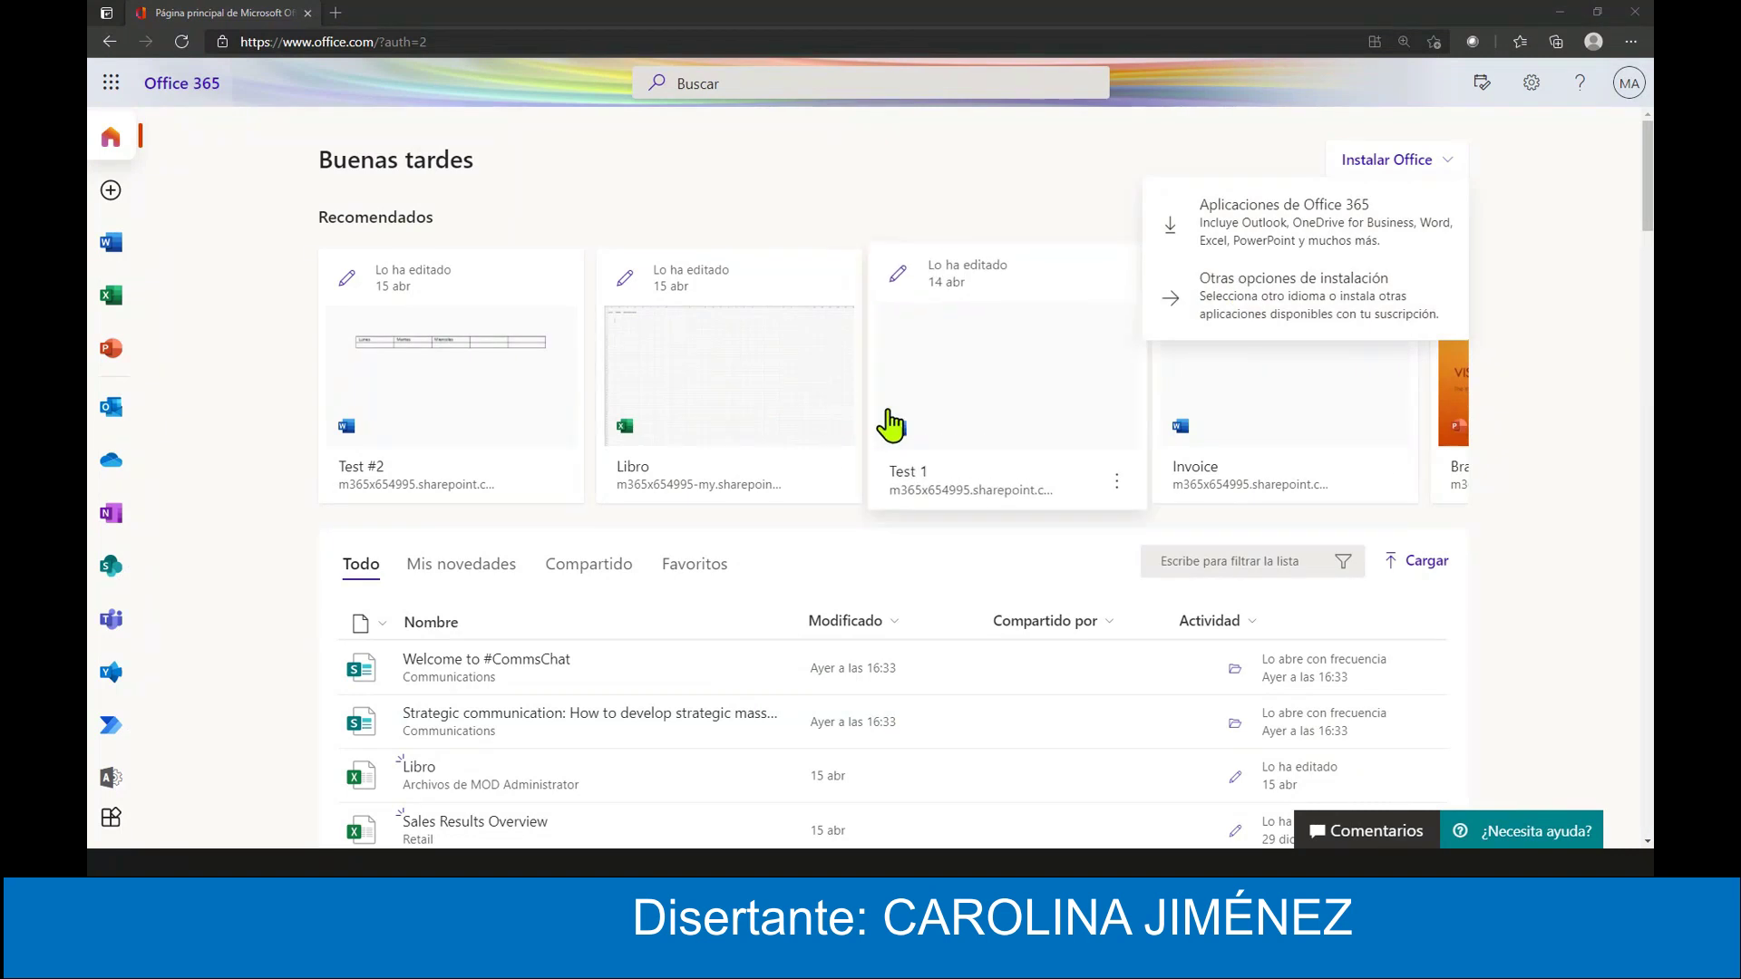
{"action": "left_click", "coordinate": [1560, 13]}
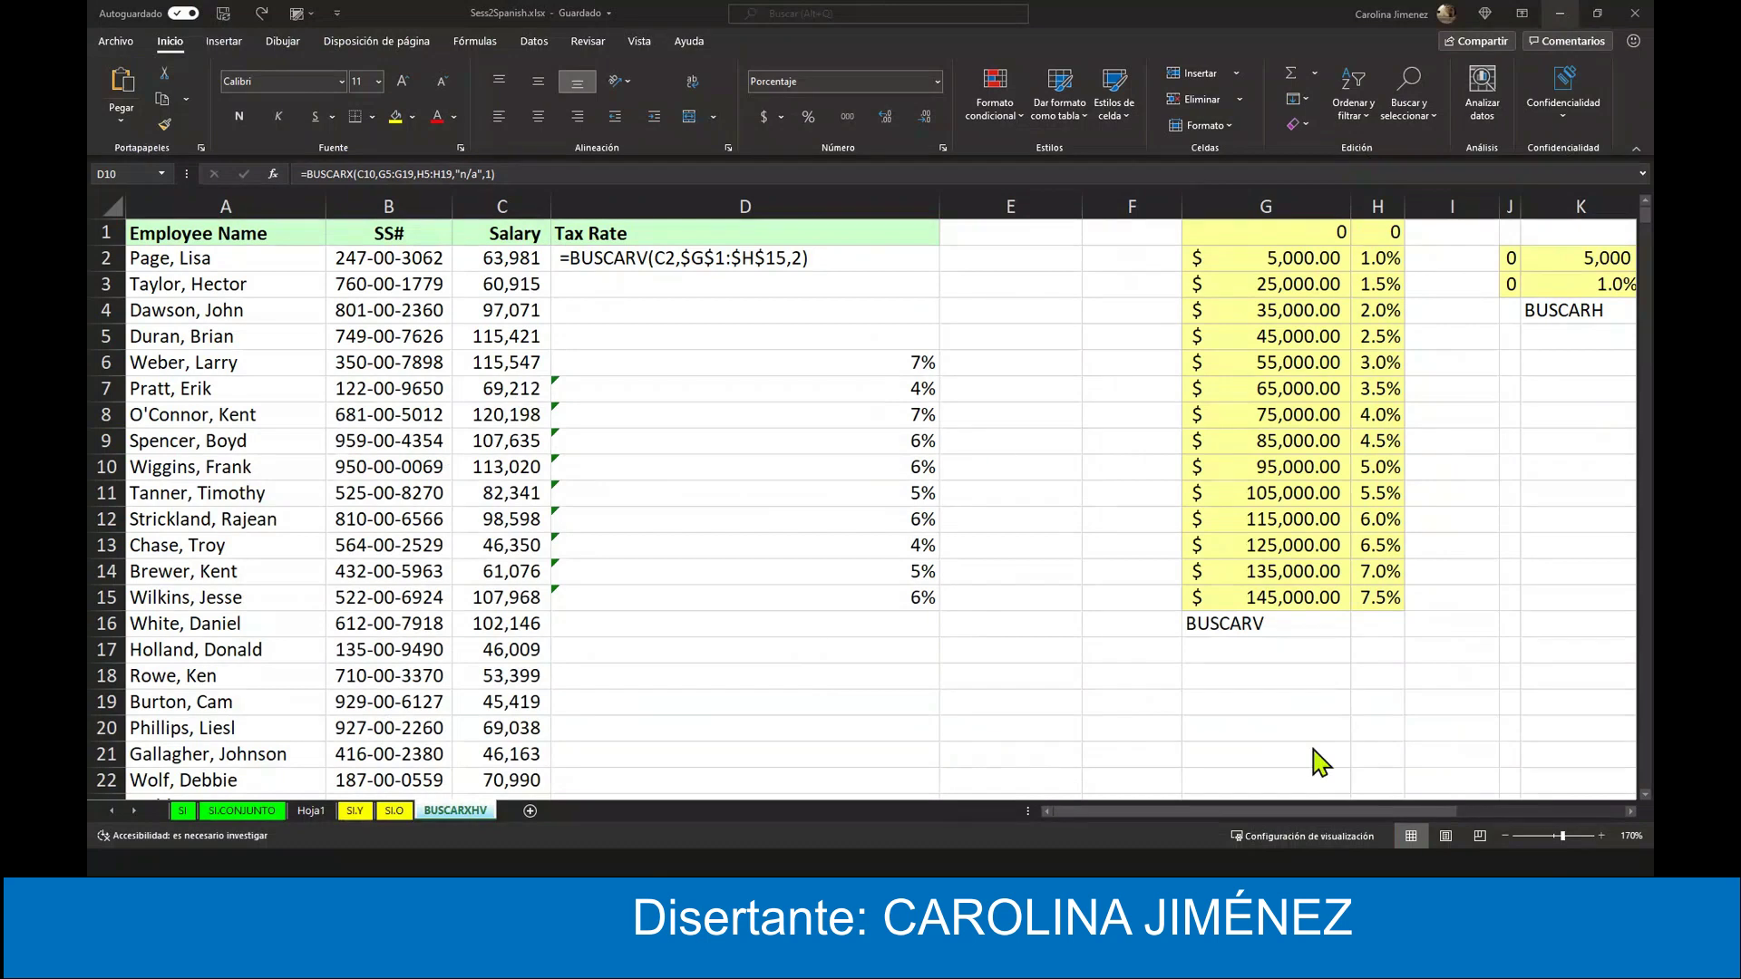
- Zoom out on the BUSCARXHV sheet and switch over to the SI sheet
{"action": "left_click", "coordinate": [1505, 836]}
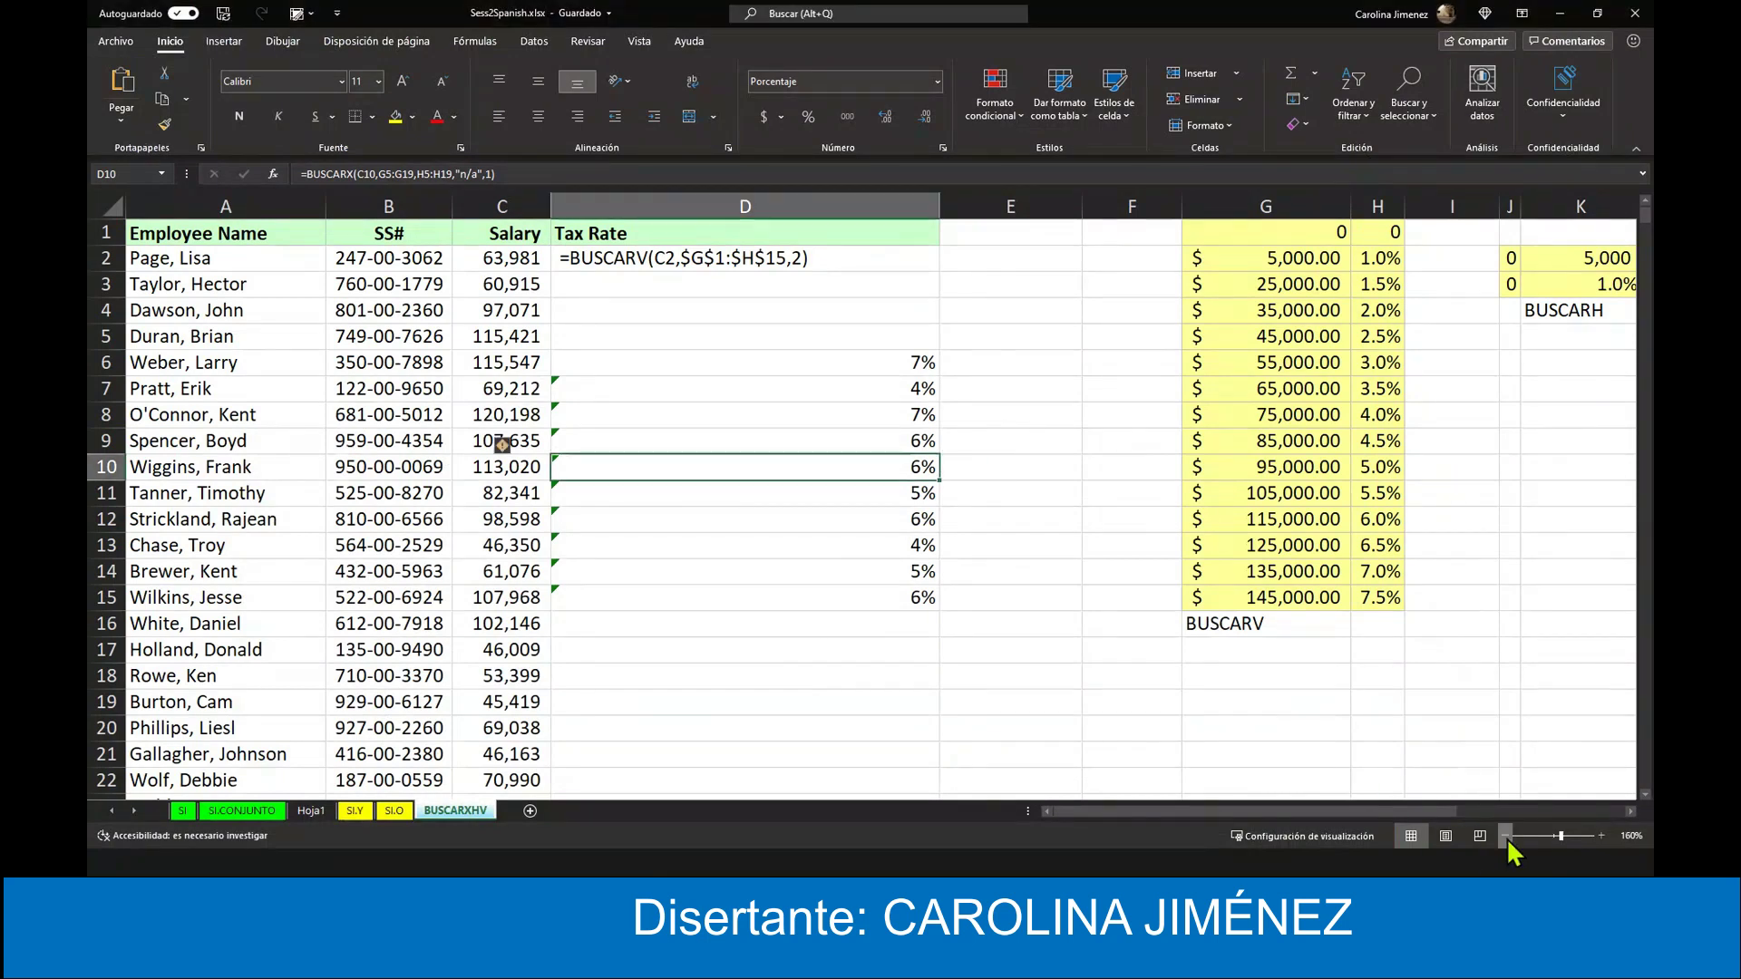
{"action": "left_click", "coordinate": [1505, 836]}
{"action": "left_click", "coordinate": [1505, 836]}
{"action": "left_click", "coordinate": [1507, 837]}
{"action": "left_click", "coordinate": [1505, 836]}
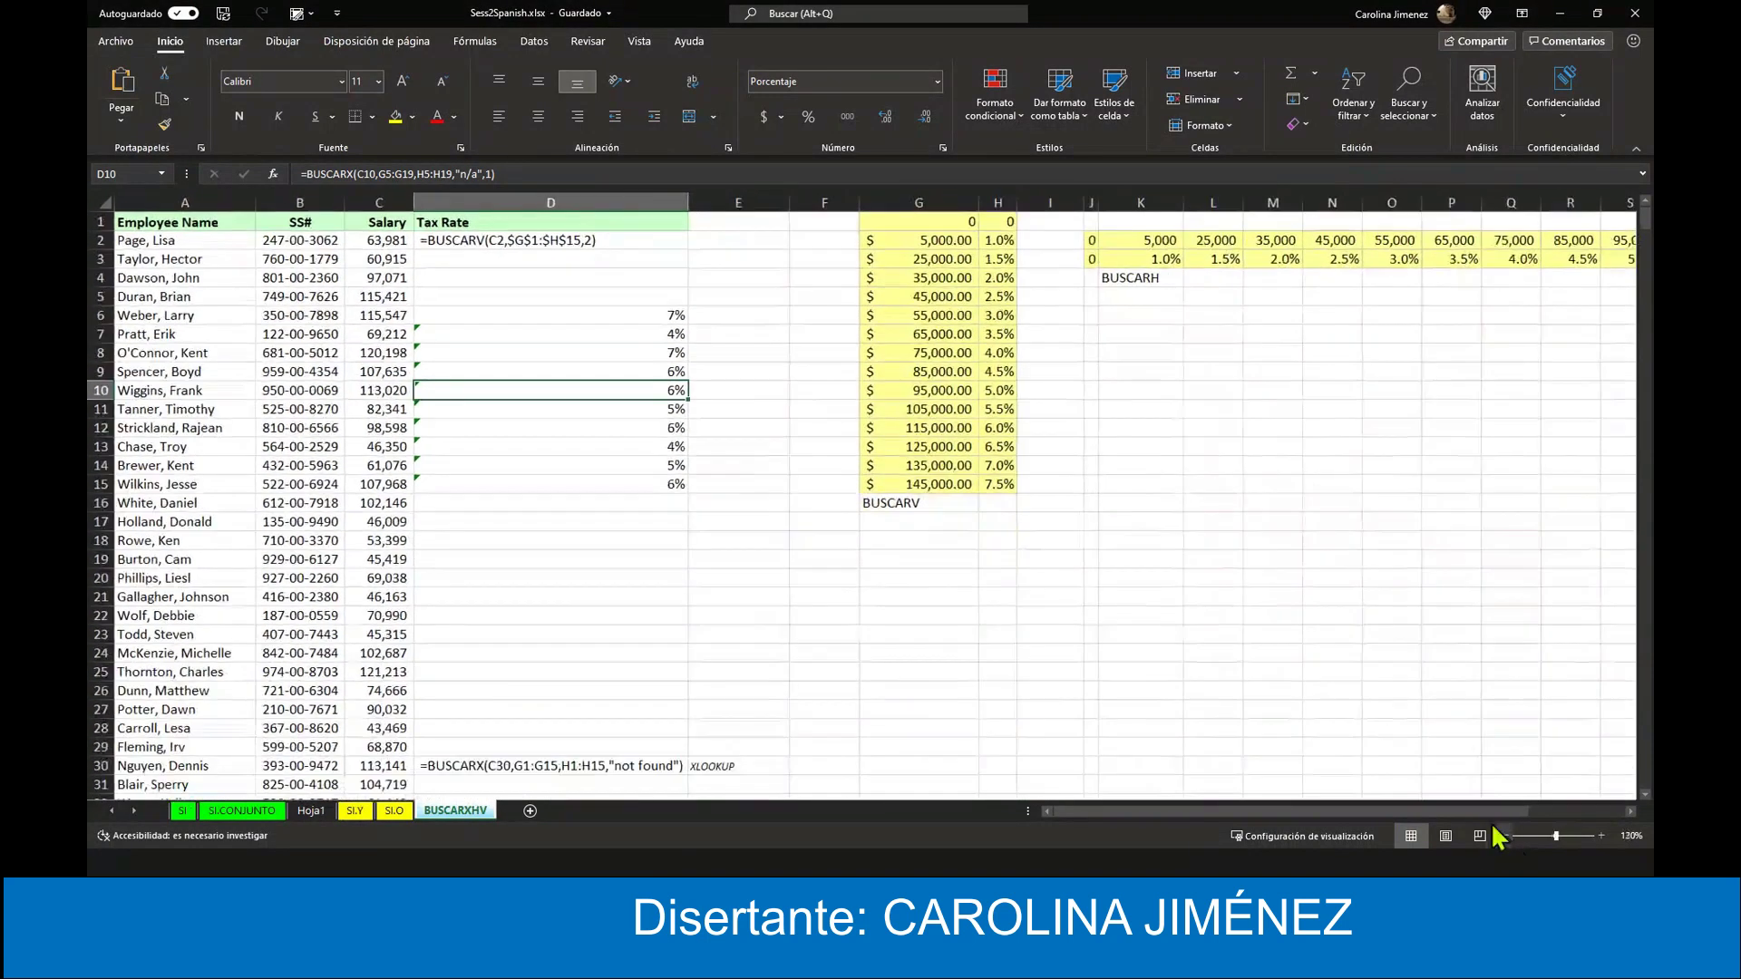
{"action": "left_click", "coordinate": [184, 812]}
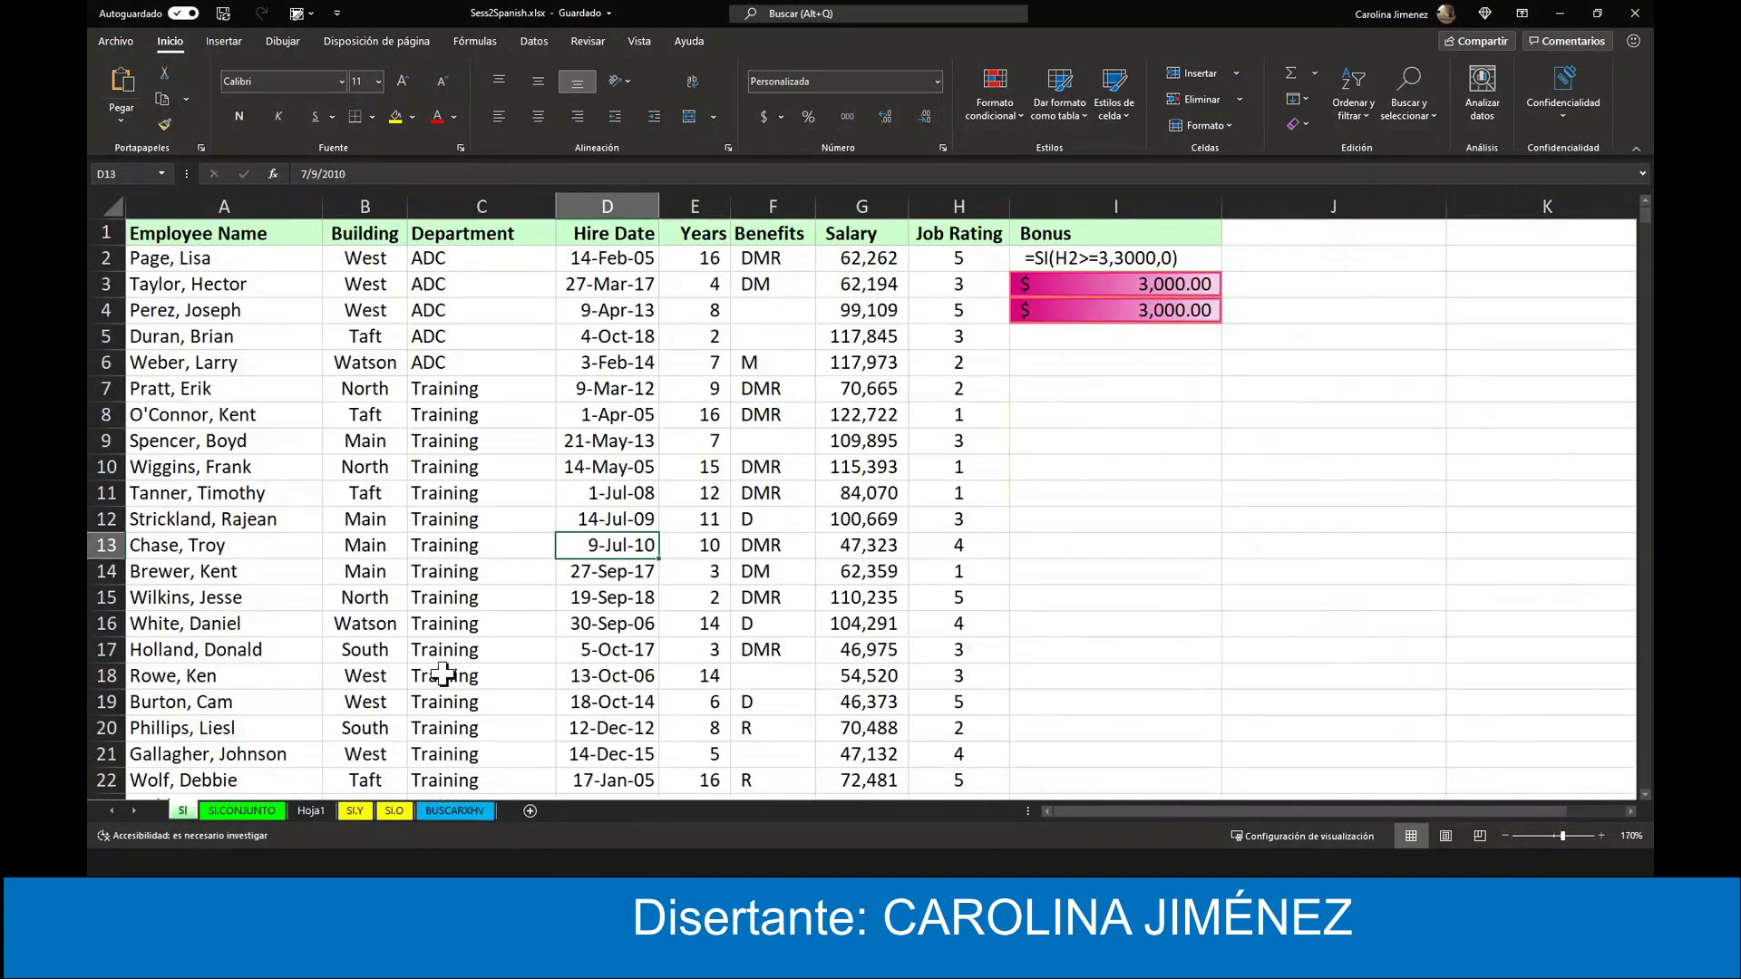
- Permanently delete the Hoja1 sheet and return to the SI employee sheet
{"action": "left_click", "coordinate": [307, 812]}
{"action": "right_click", "coordinate": [308, 812]}
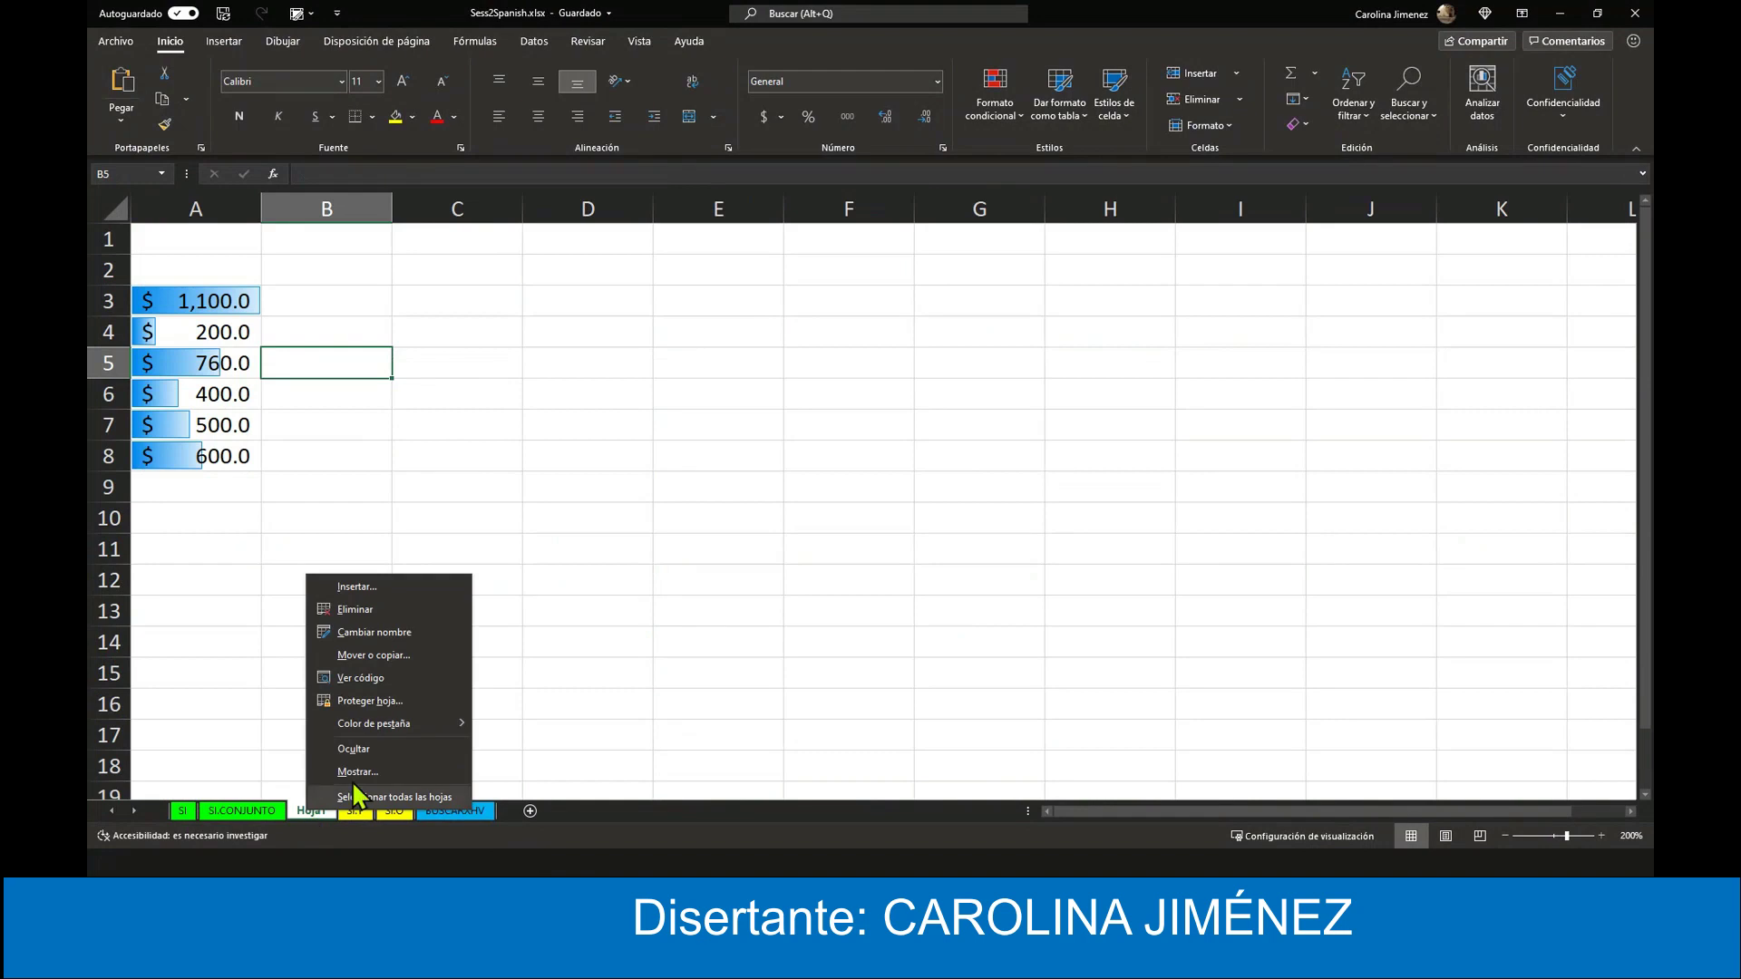
{"action": "left_click", "coordinate": [358, 609]}
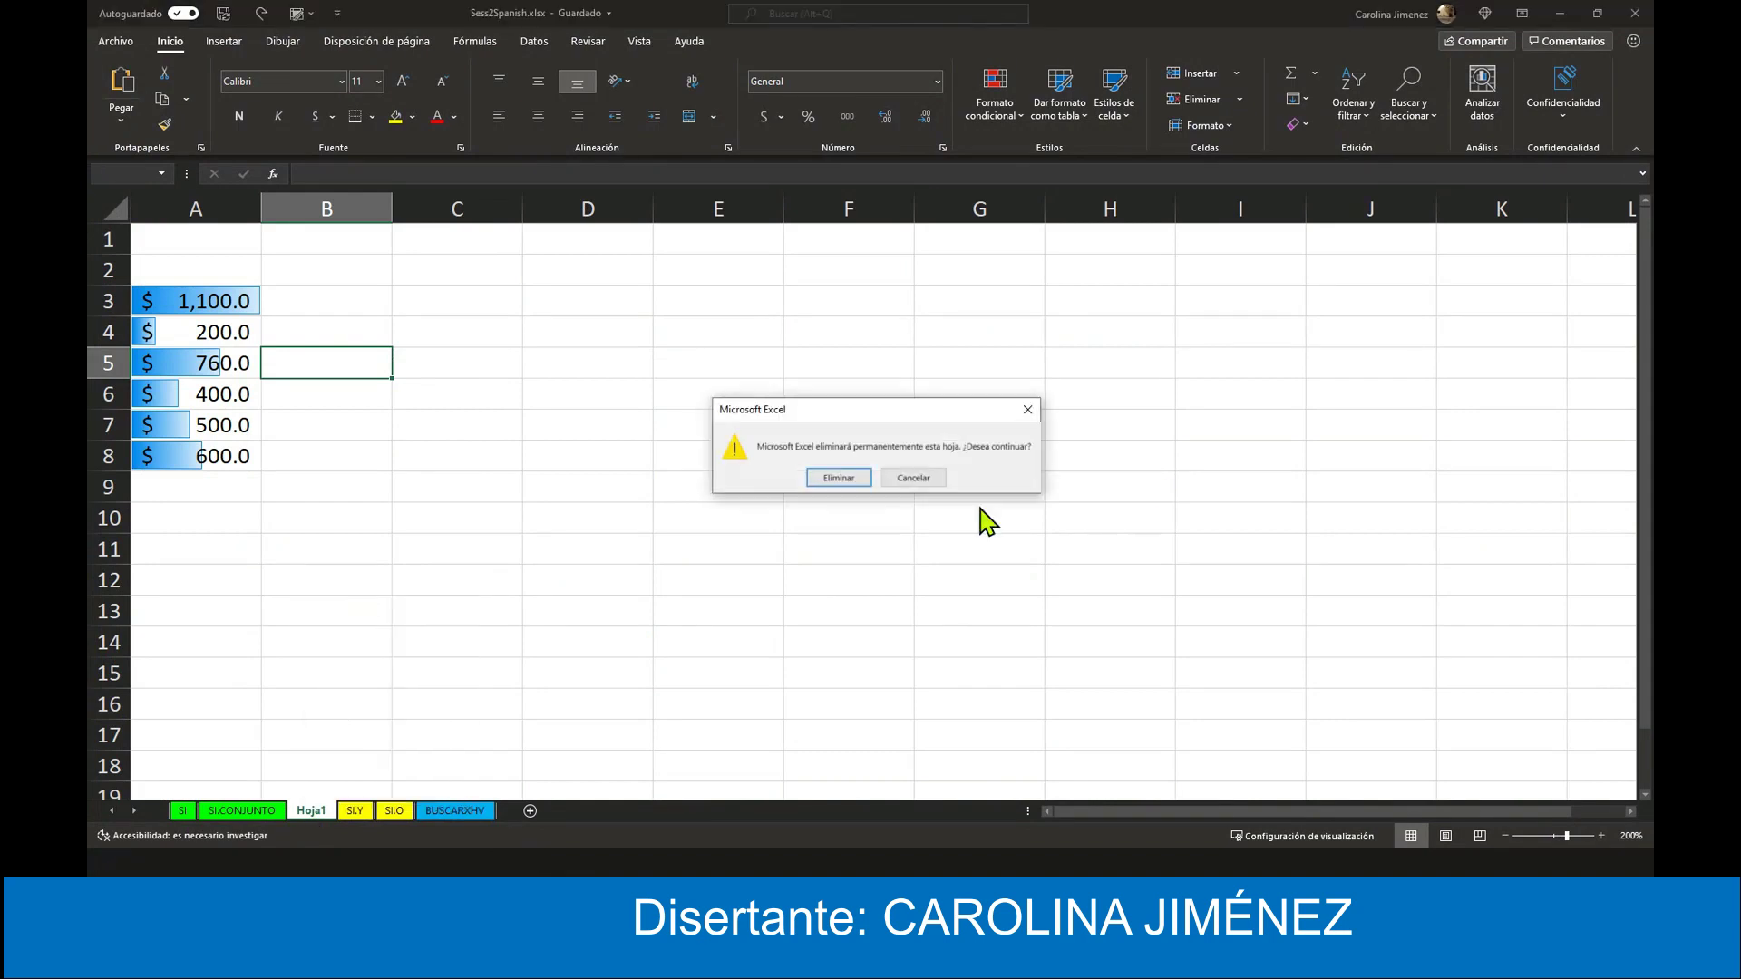
{"action": "left_click", "coordinate": [852, 474]}
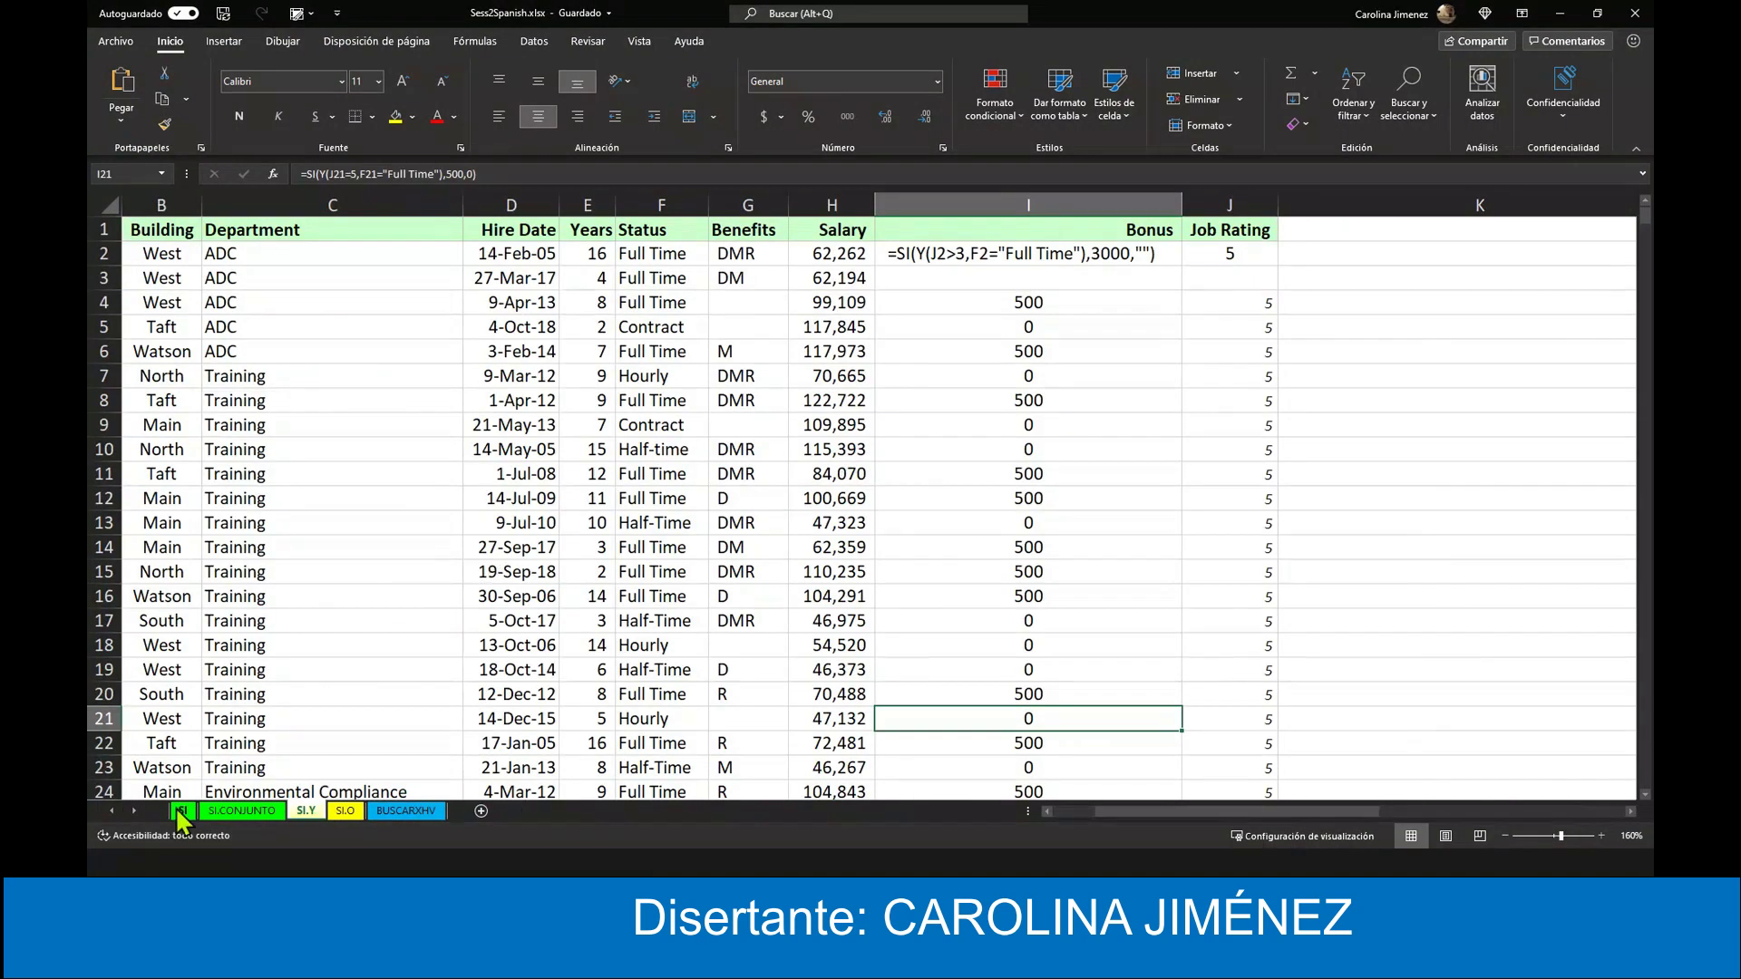
{"action": "left_click", "coordinate": [182, 810]}
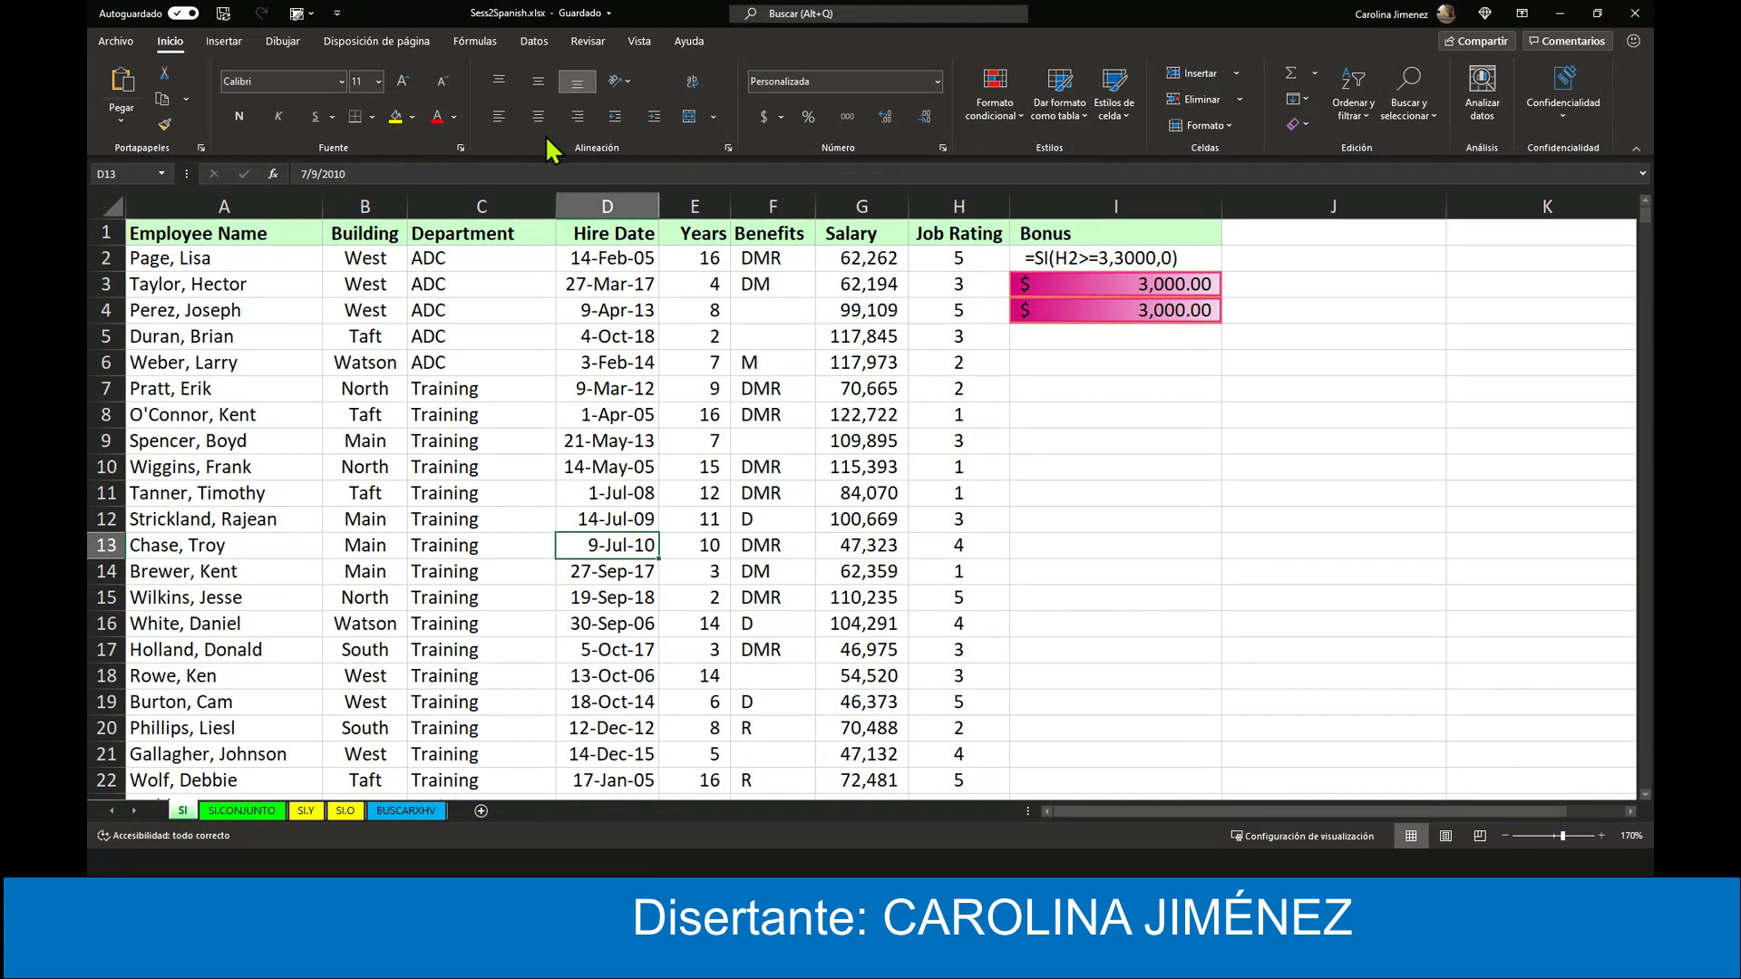
- Step through the Insertar and Disposición de página ribbons to reach Fórmulas
{"action": "left_click", "coordinate": [224, 44]}
{"action": "left_click", "coordinate": [377, 42]}
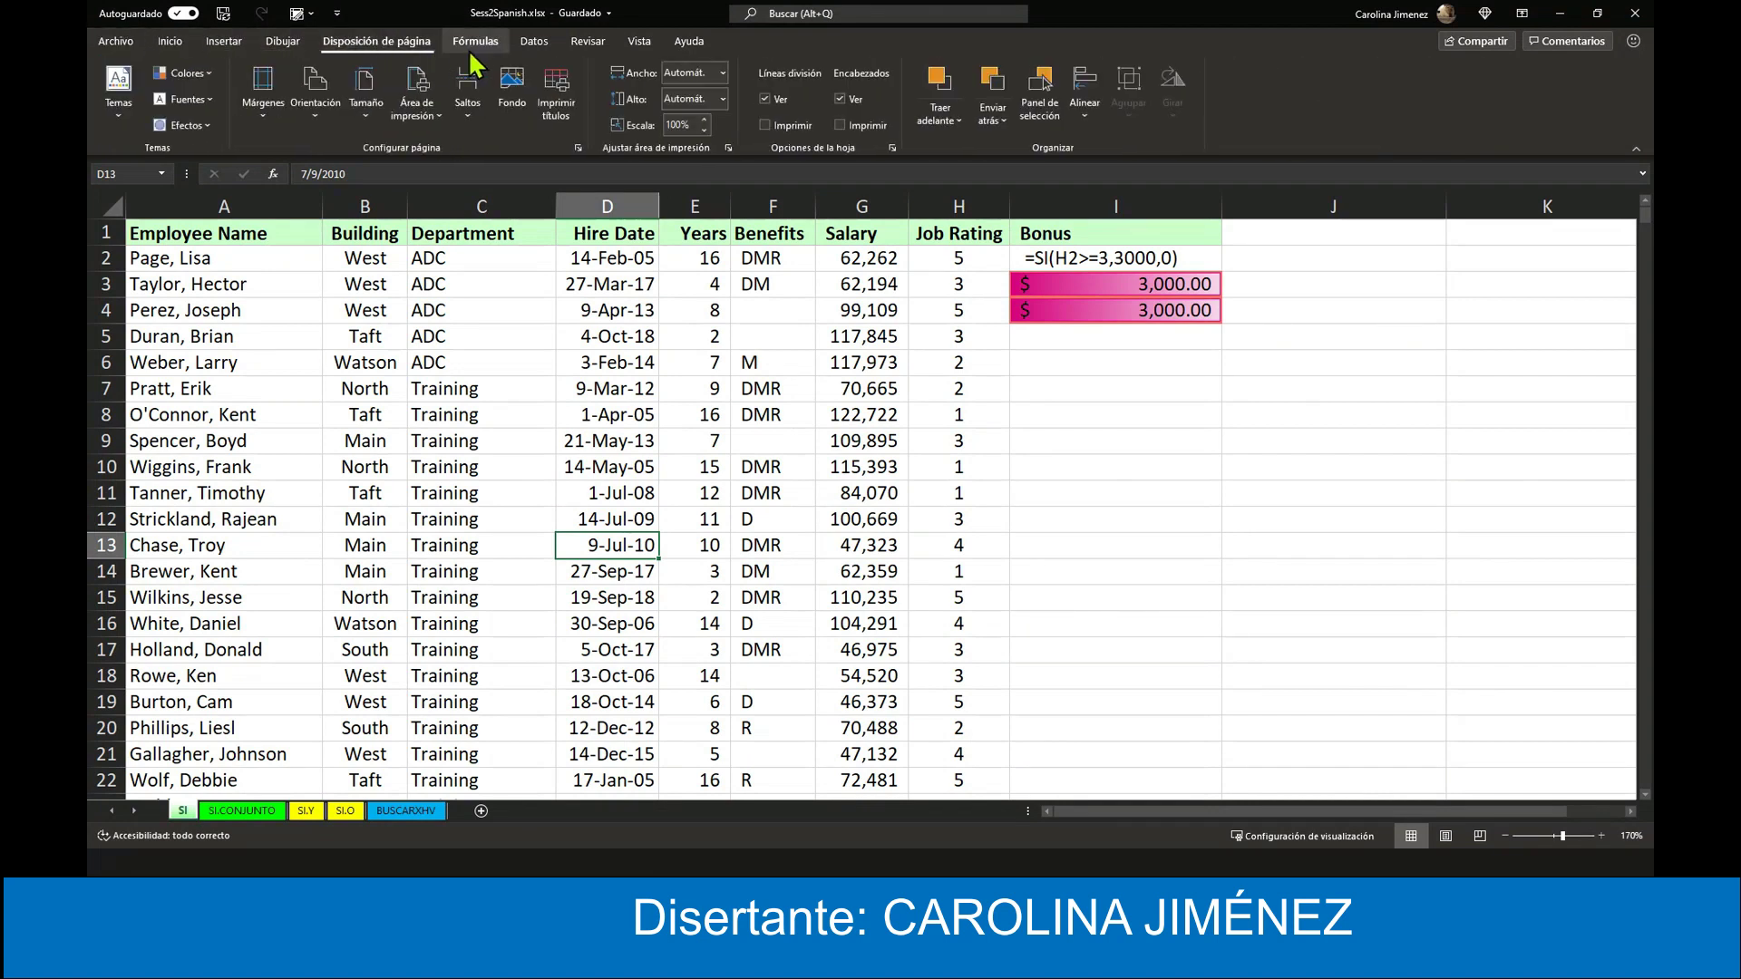
{"action": "left_click", "coordinate": [474, 42]}
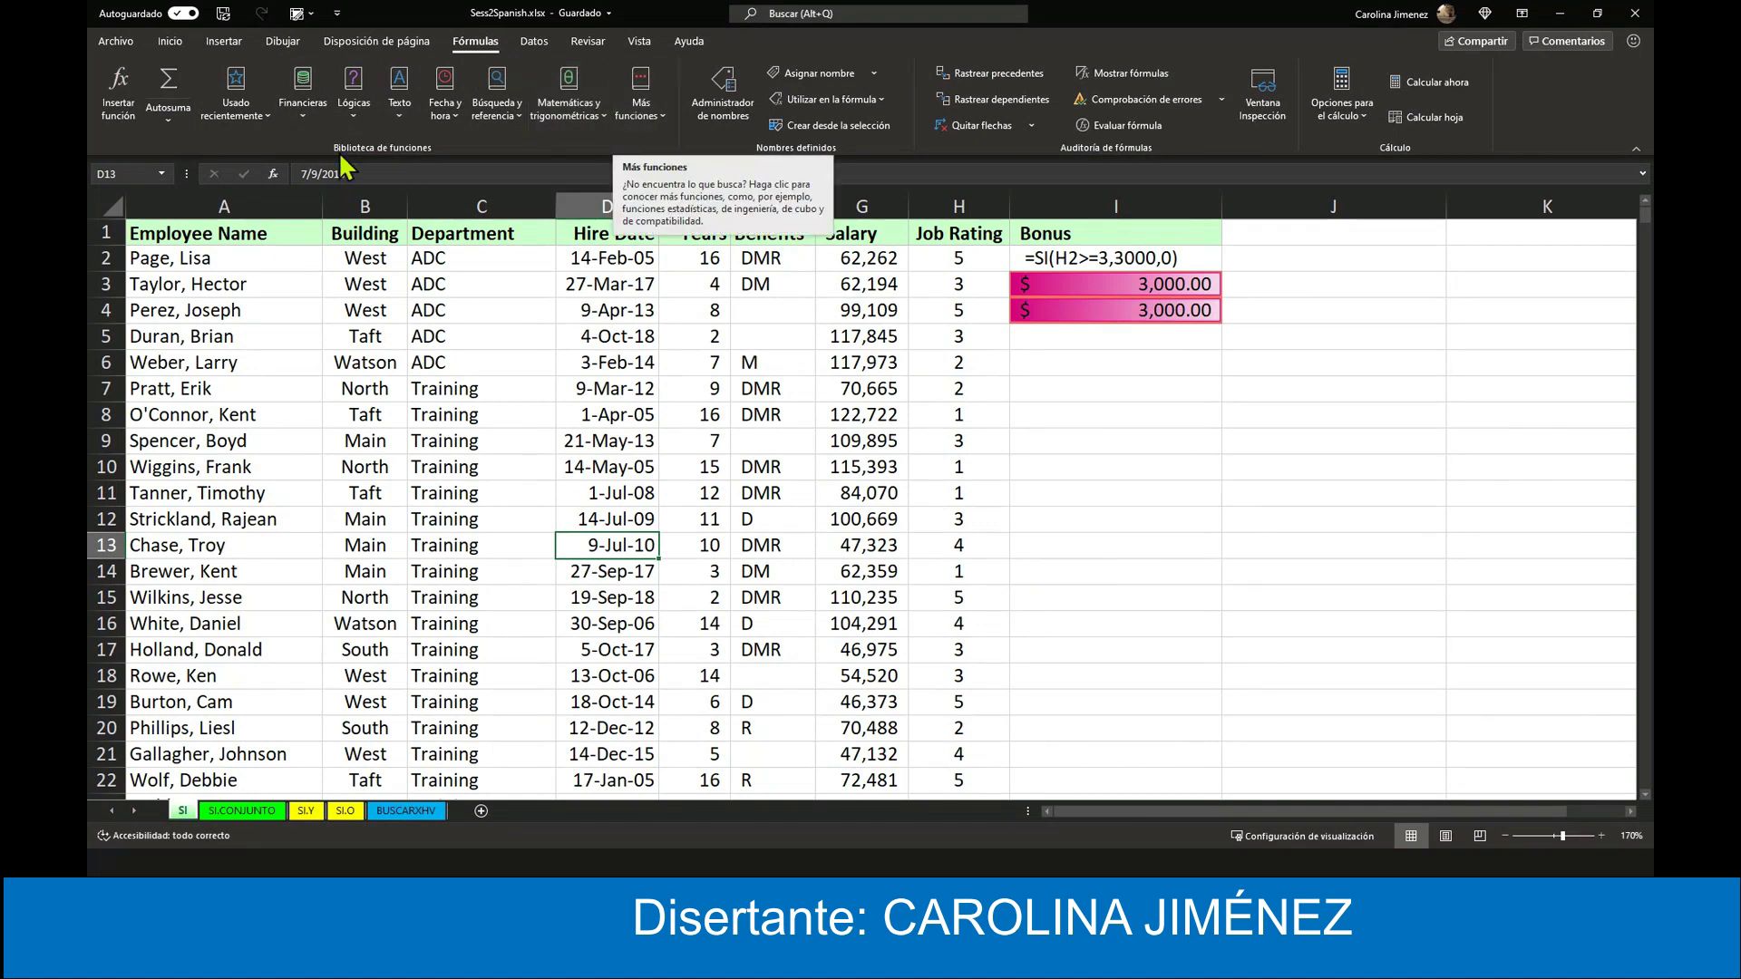
- Open the Lógicas function list and view the SI function's description
{"action": "left_click", "coordinate": [369, 119]}
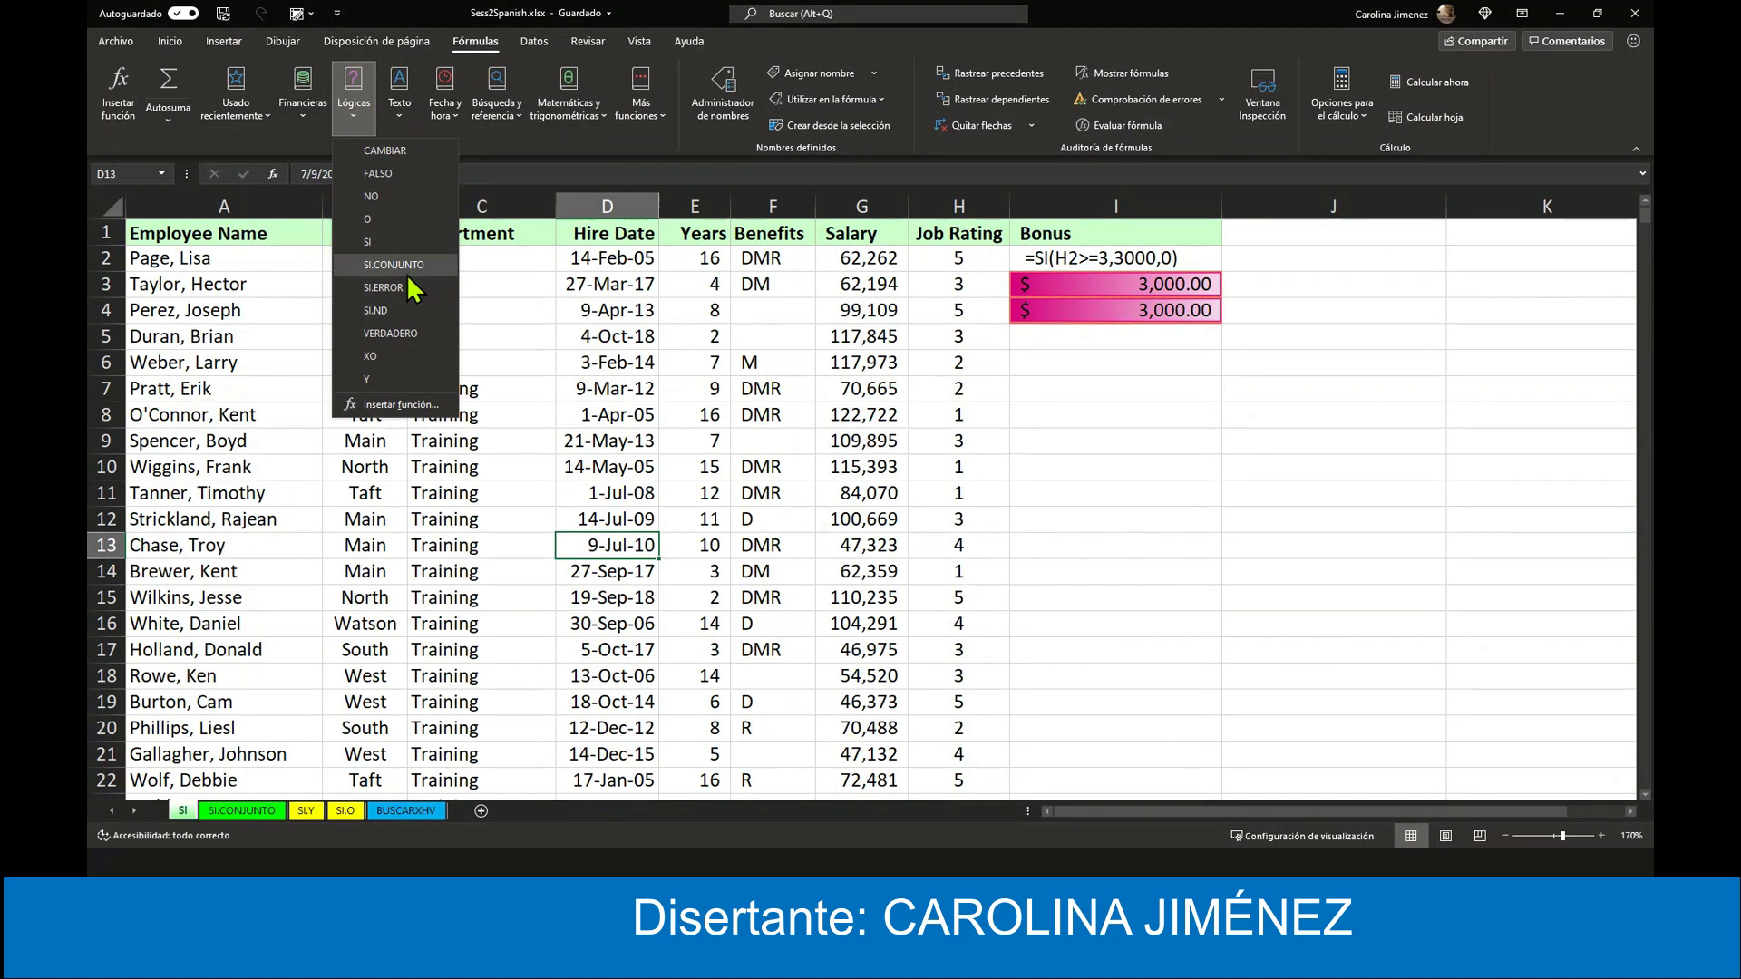
{"action": "mouse_move", "coordinate": [395, 334]}
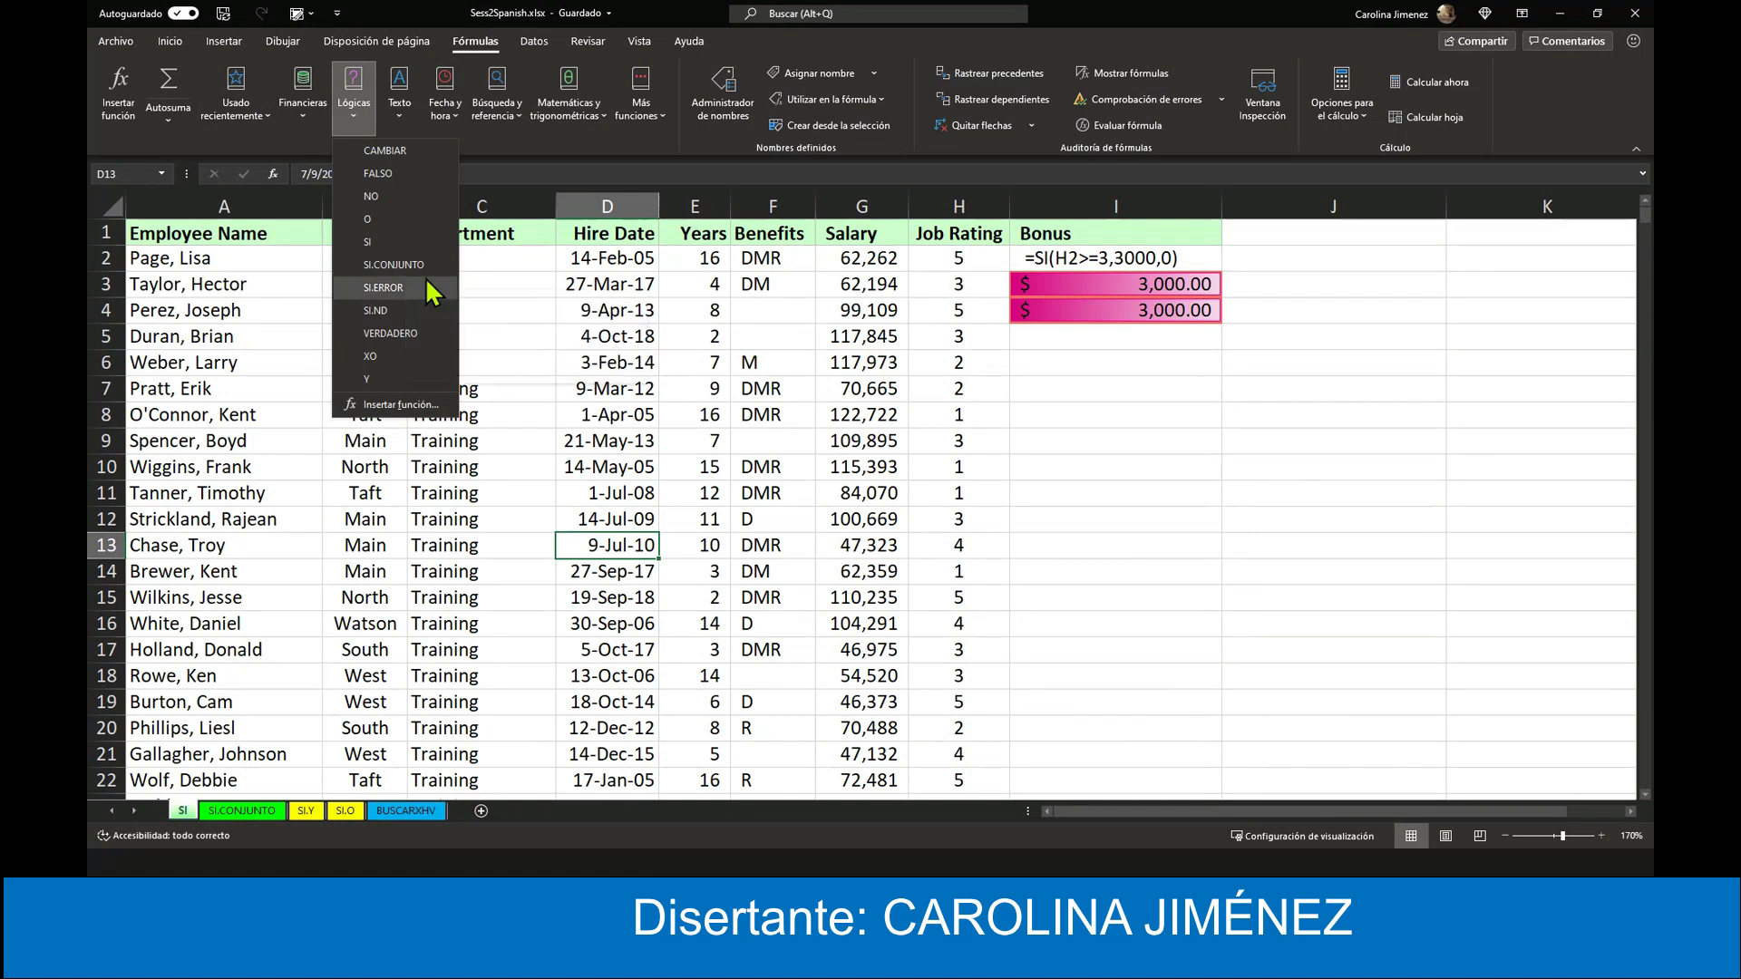
{"action": "mouse_move", "coordinate": [408, 286]}
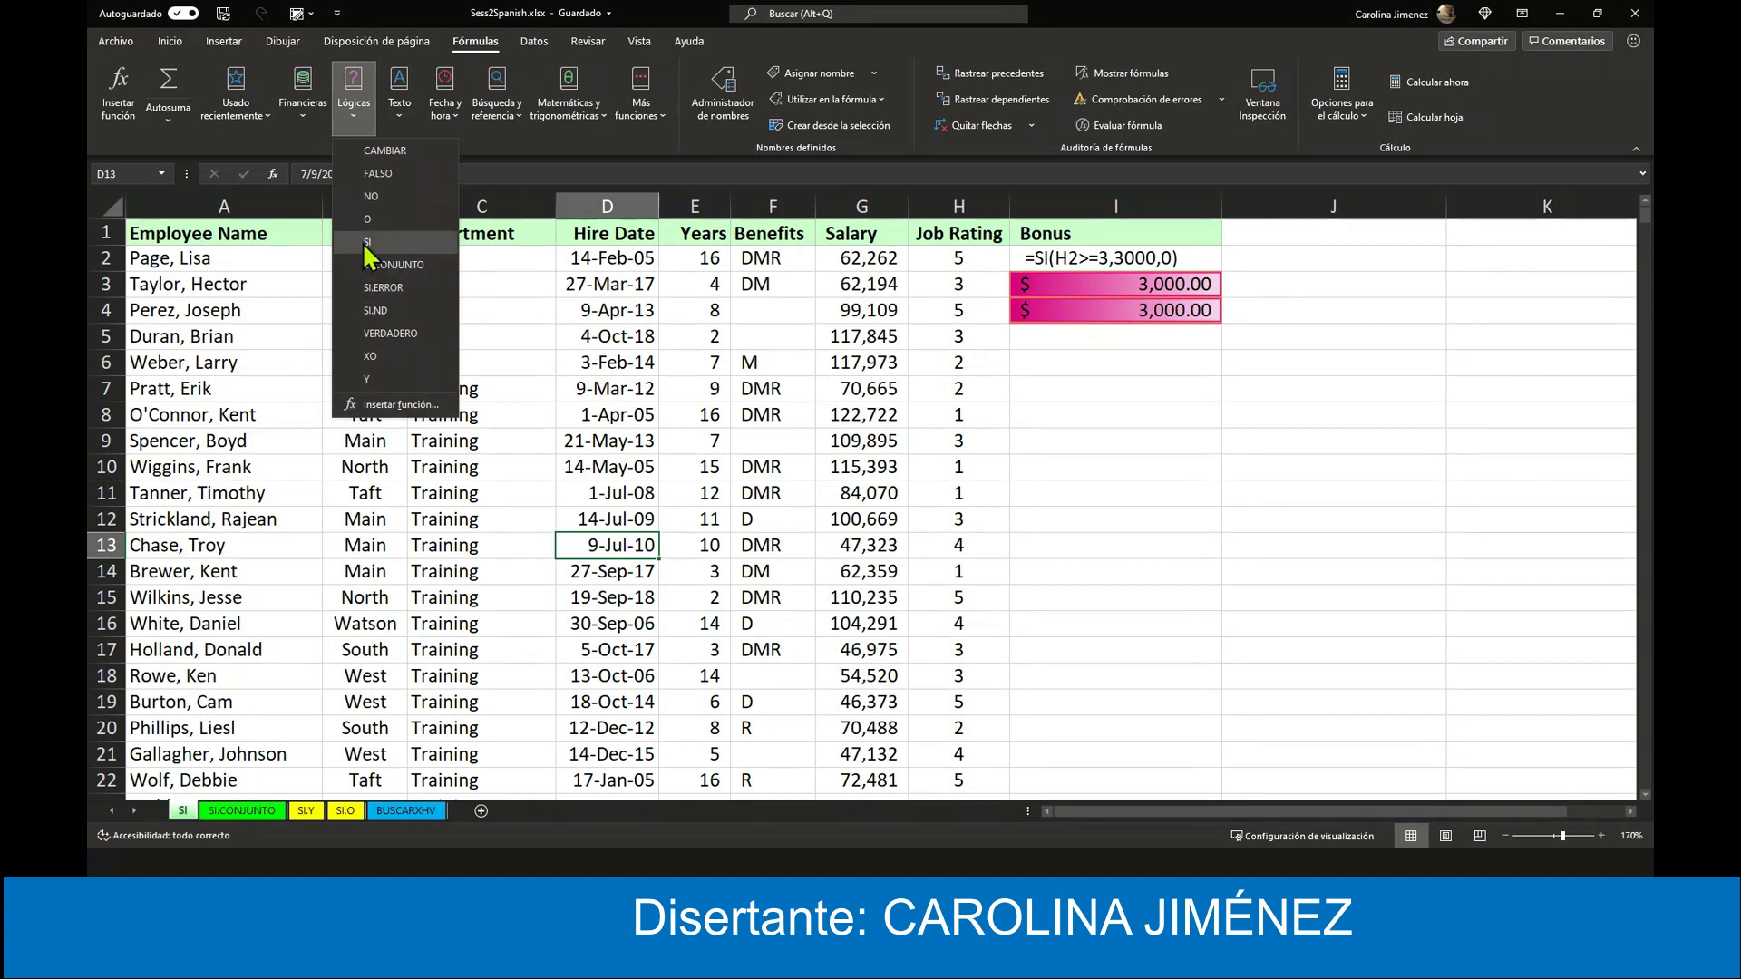
{"action": "mouse_move", "coordinate": [367, 242]}
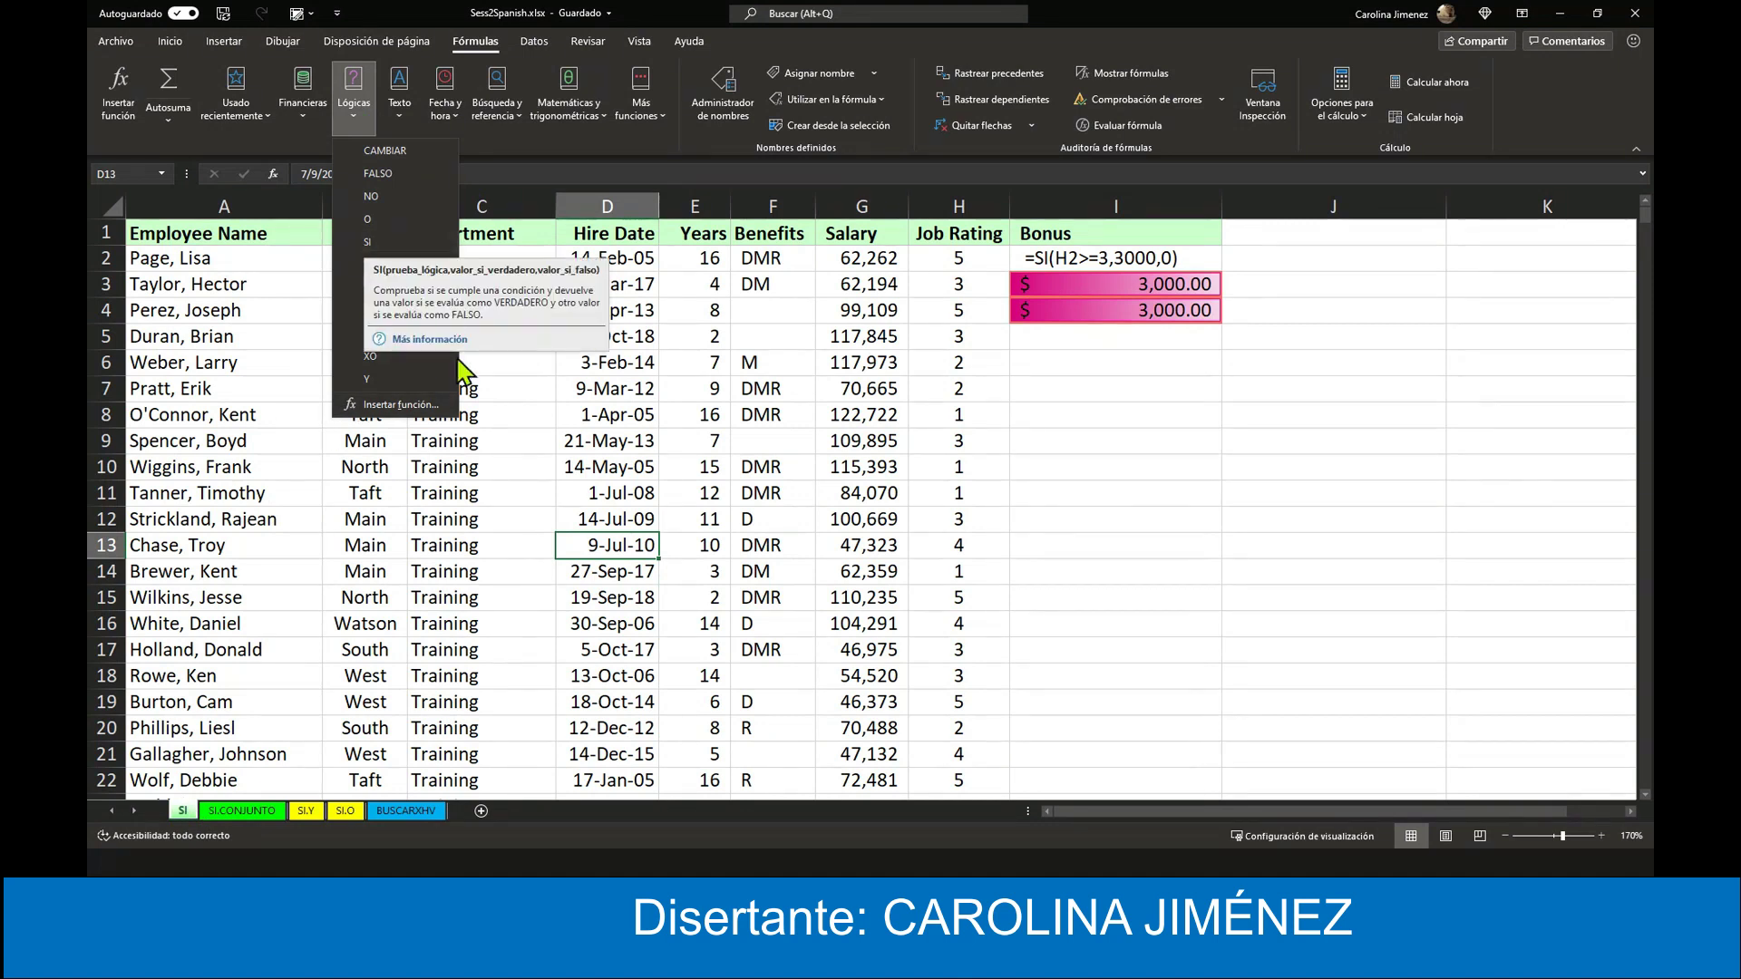
- Follow Más información from the SI tooltip to the functions-by-category help page
{"action": "left_click", "coordinate": [444, 340]}
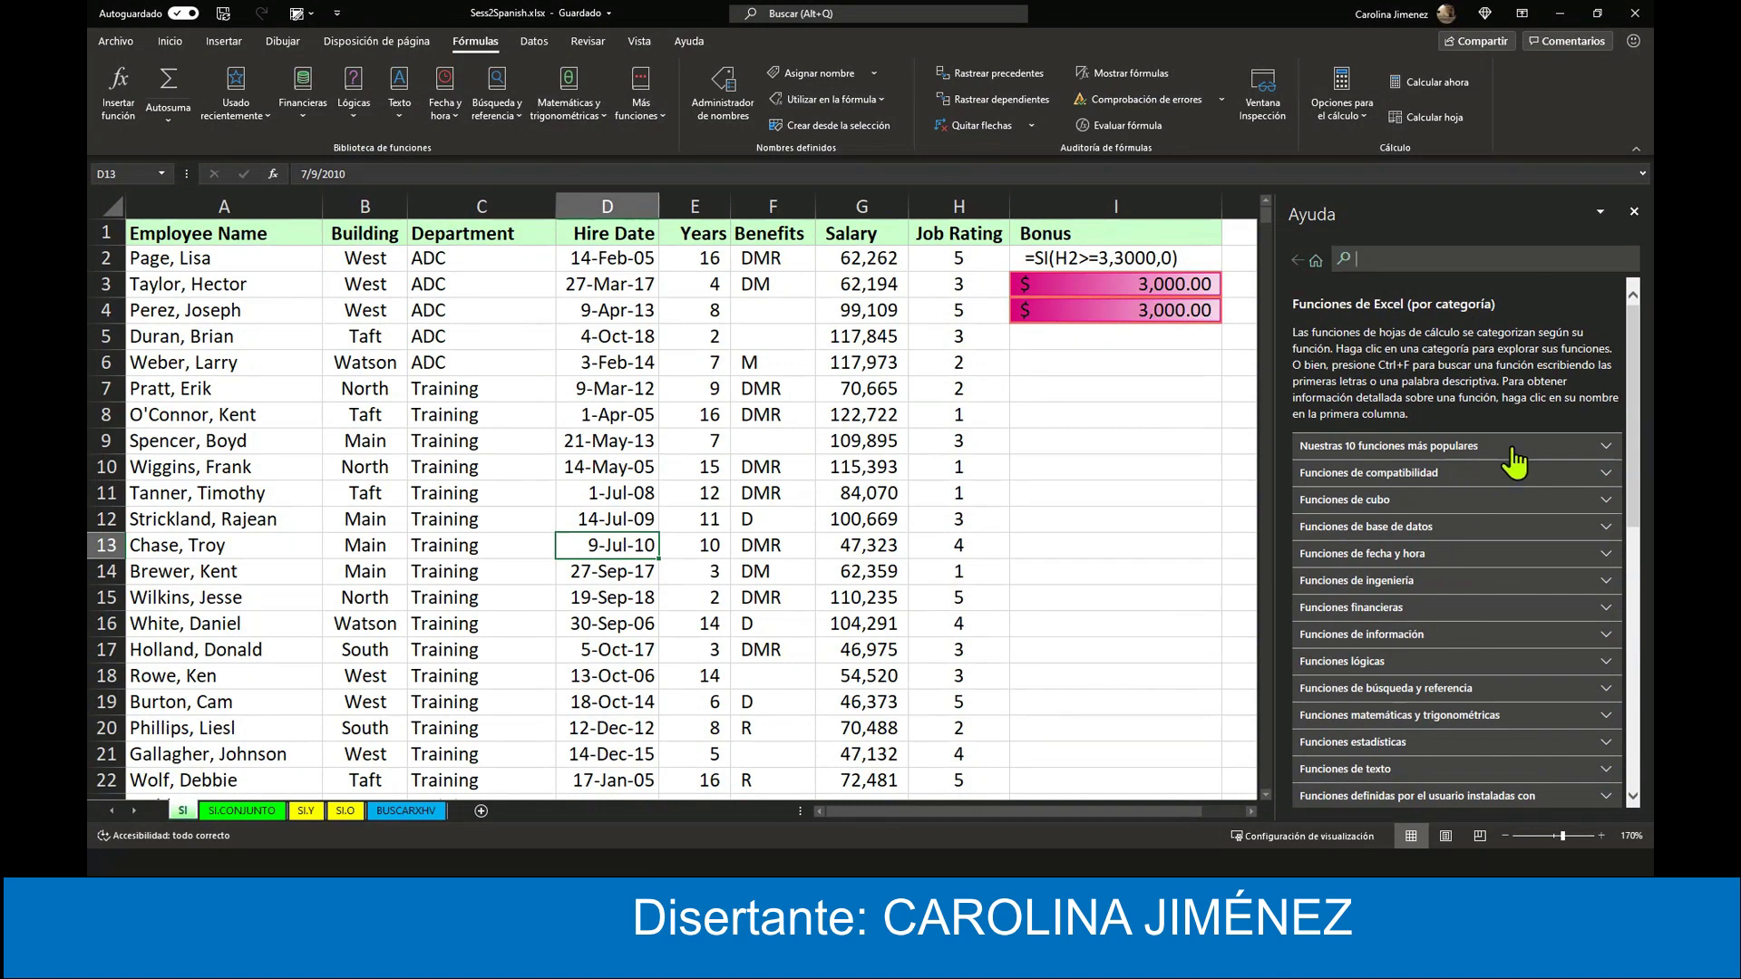
- Expand Funciones lógicas in Help and scroll to the Función SI, SI.ERROR and SI.CONJUNTO entries
{"action": "scroll", "coordinate": [1505, 458], "scroll_direction": "down", "scroll_amount": 2}
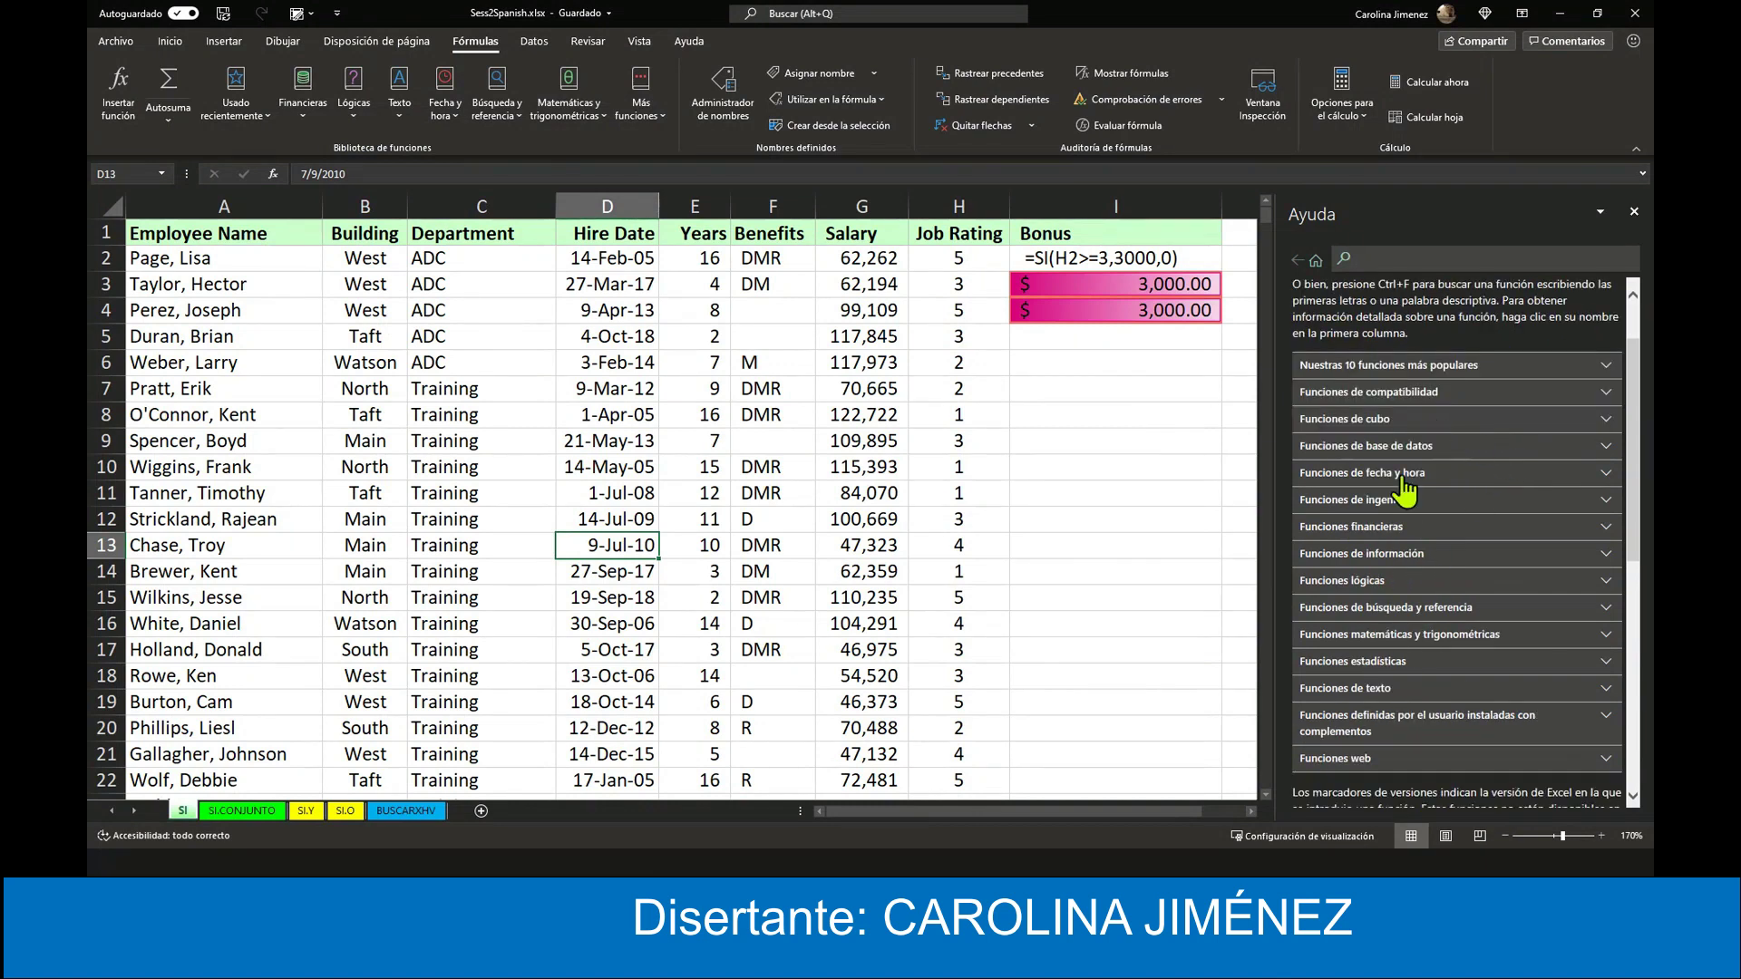
{"action": "left_click", "coordinate": [1374, 583]}
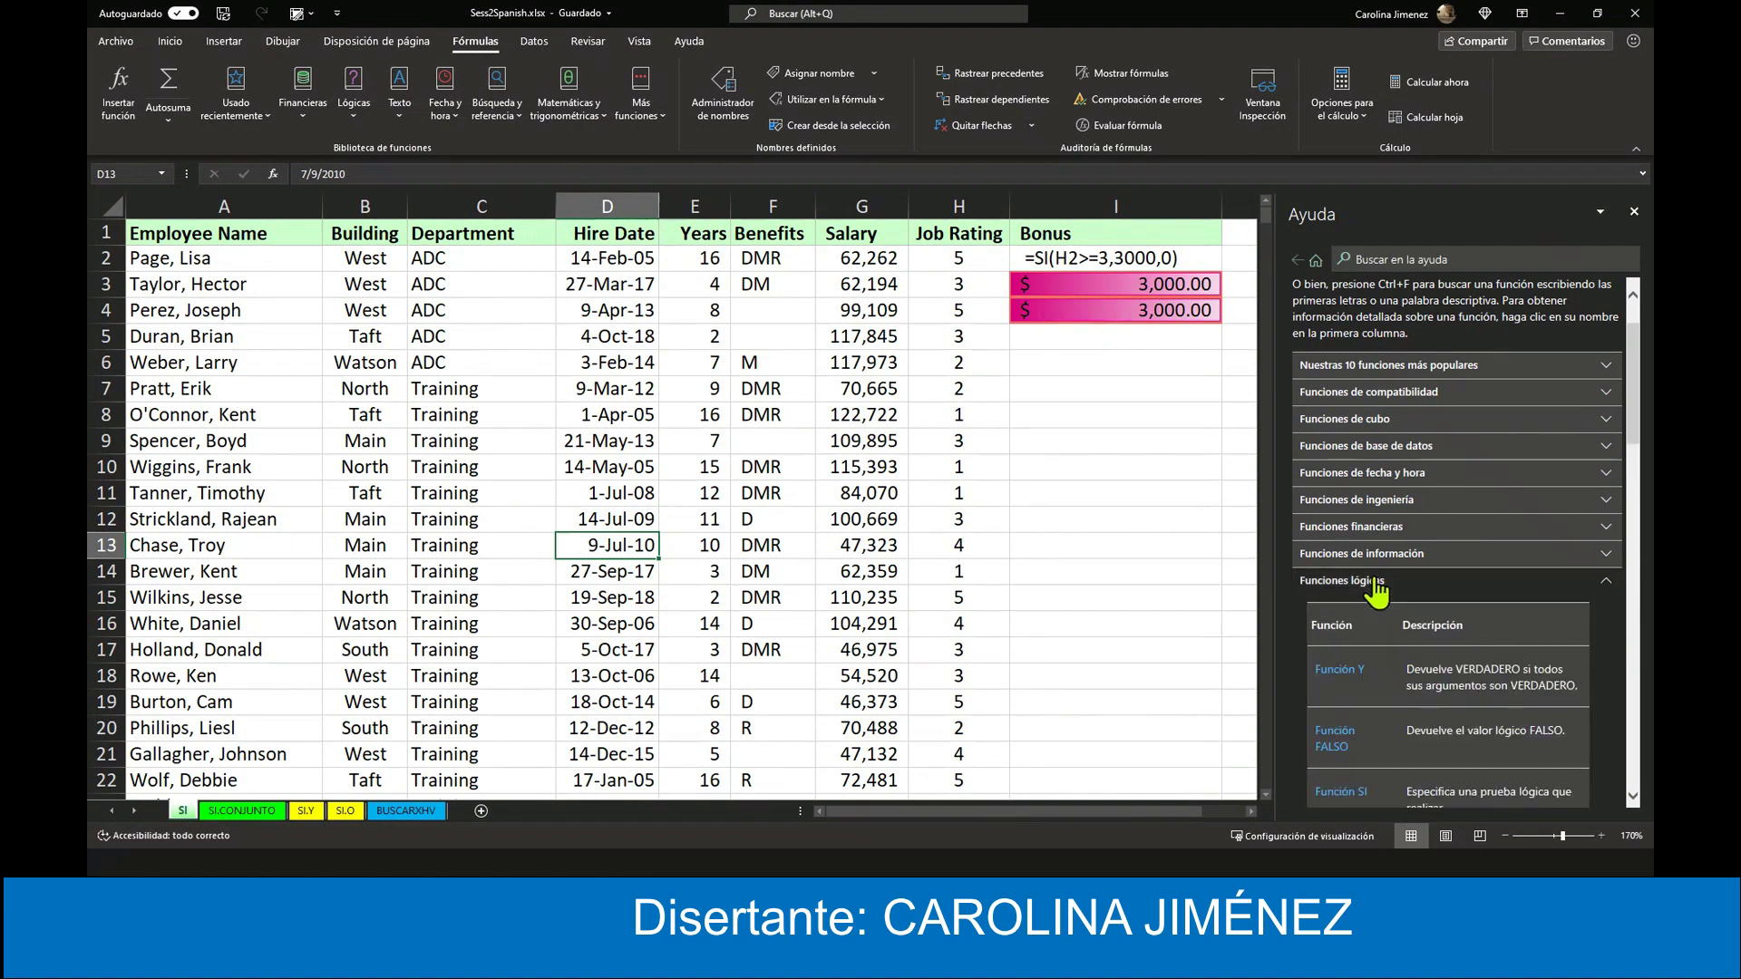
{"action": "scroll", "coordinate": [1422, 578], "scroll_direction": "down", "scroll_amount": 5}
{"action": "scroll", "coordinate": [1423, 589], "scroll_direction": "down", "scroll_amount": 3}
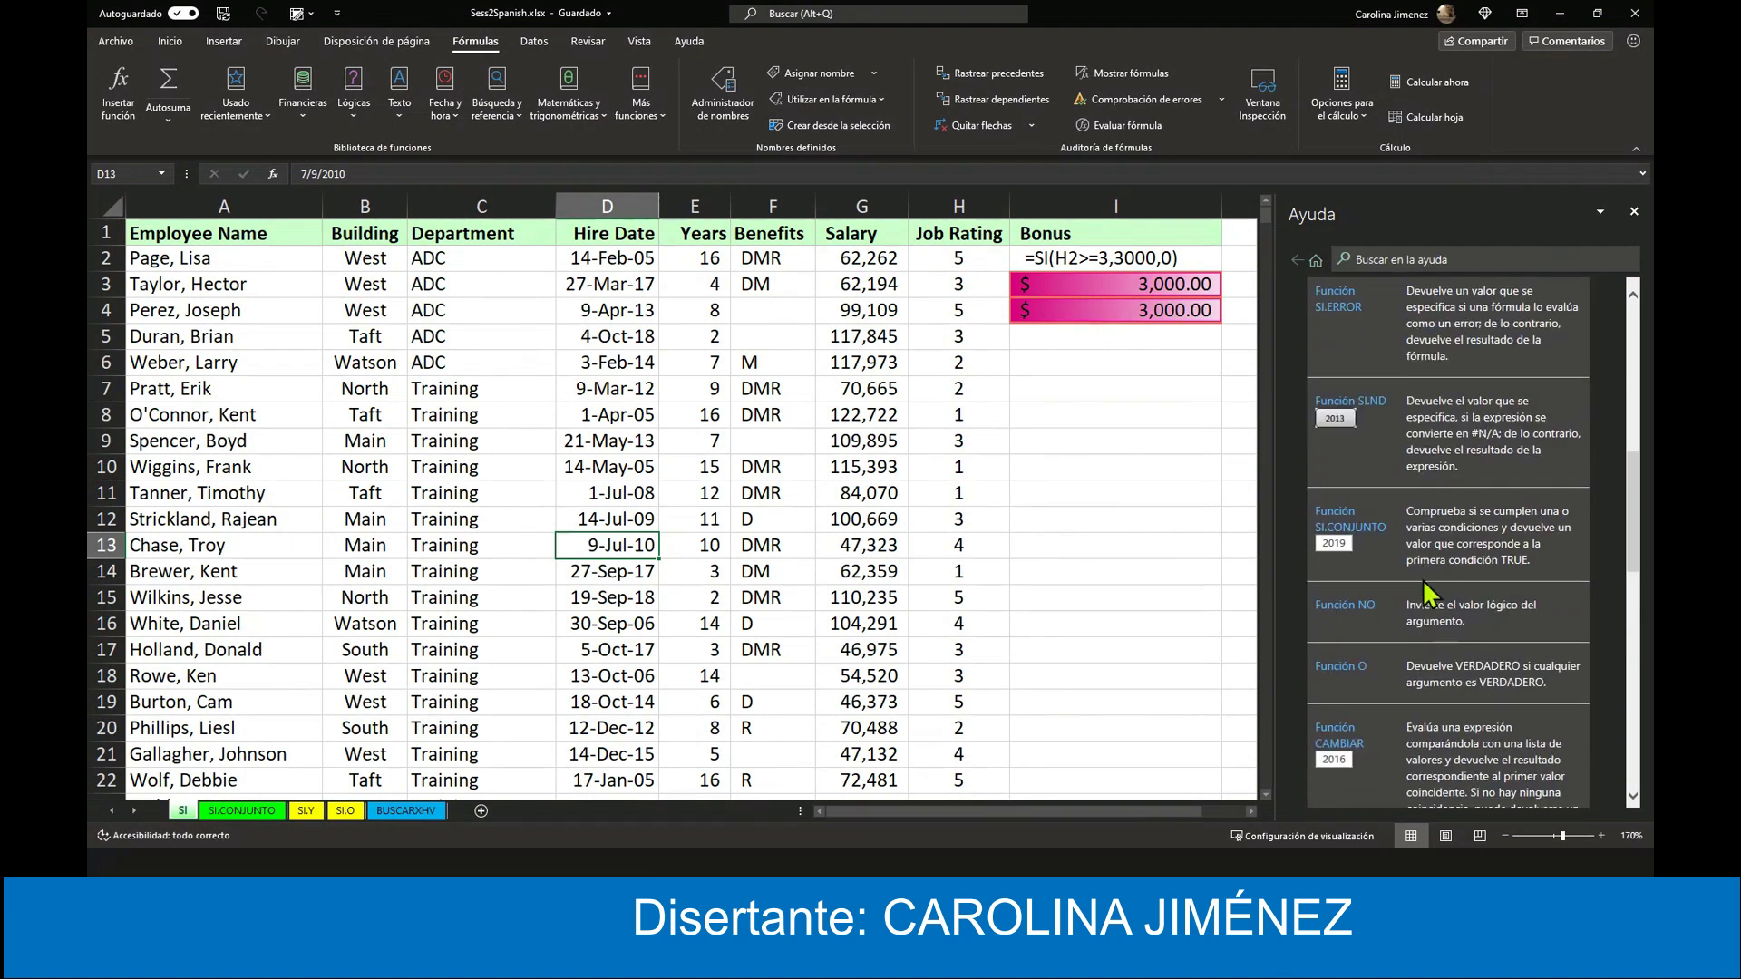
{"action": "scroll", "coordinate": [1424, 589], "scroll_direction": "down", "scroll_amount": 2}
{"action": "scroll", "coordinate": [1397, 585], "scroll_direction": "down", "scroll_amount": 2}
{"action": "scroll", "coordinate": [1375, 578], "scroll_direction": "down", "scroll_amount": 3}
{"action": "scroll", "coordinate": [1378, 580], "scroll_direction": "up", "scroll_amount": 2}
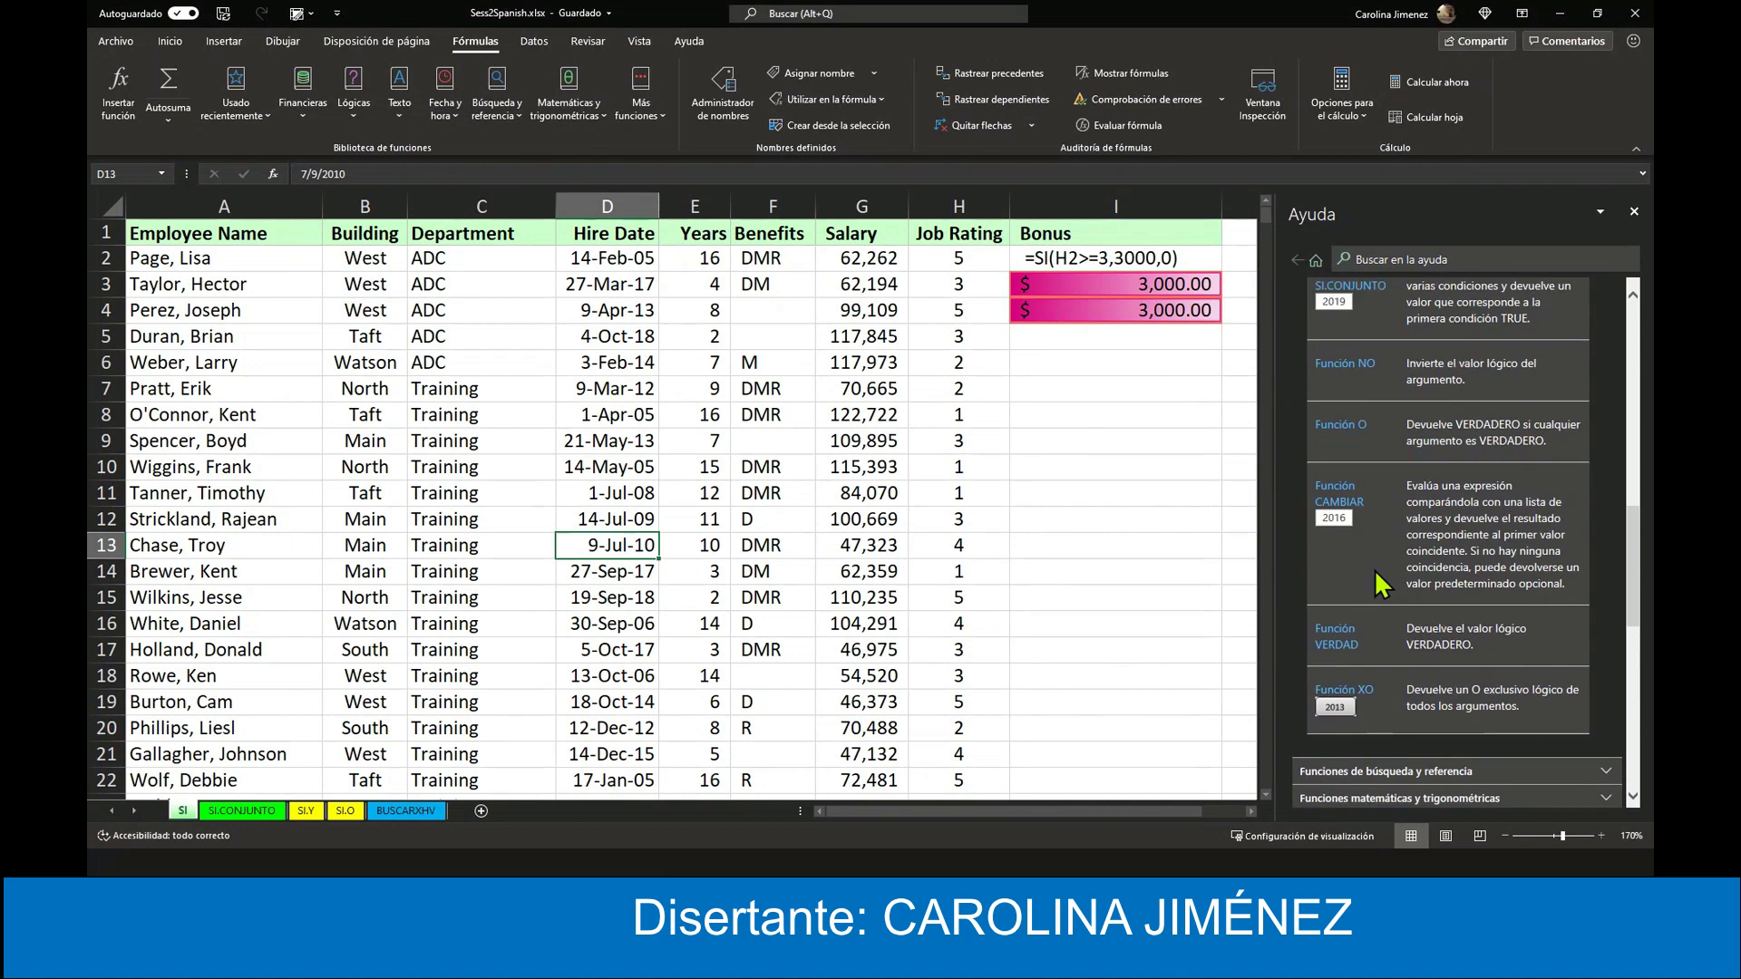
{"action": "scroll", "coordinate": [1384, 571], "scroll_direction": "up", "scroll_amount": 2}
{"action": "scroll", "coordinate": [1384, 580], "scroll_direction": "up", "scroll_amount": 2}
{"action": "scroll", "coordinate": [1391, 590], "scroll_direction": "up", "scroll_amount": 2}
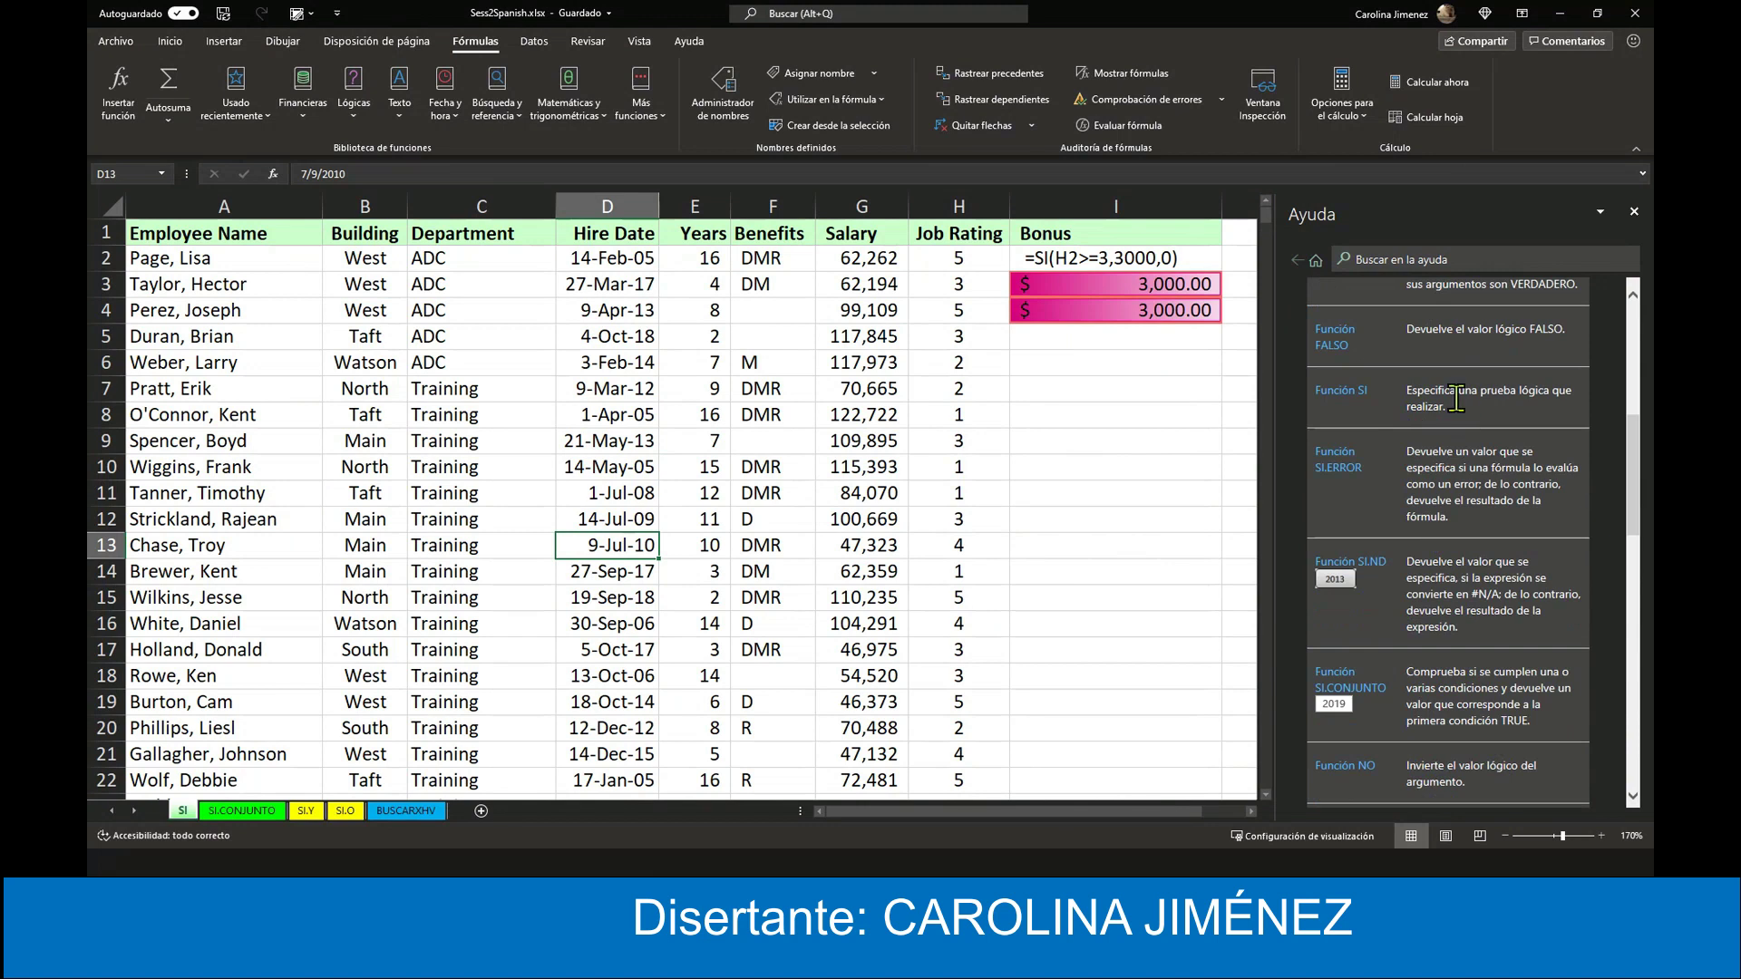
- Open the Función SI article, play its tutorial video muted, and expand the Sintaxis section
{"action": "left_click", "coordinate": [1338, 389]}
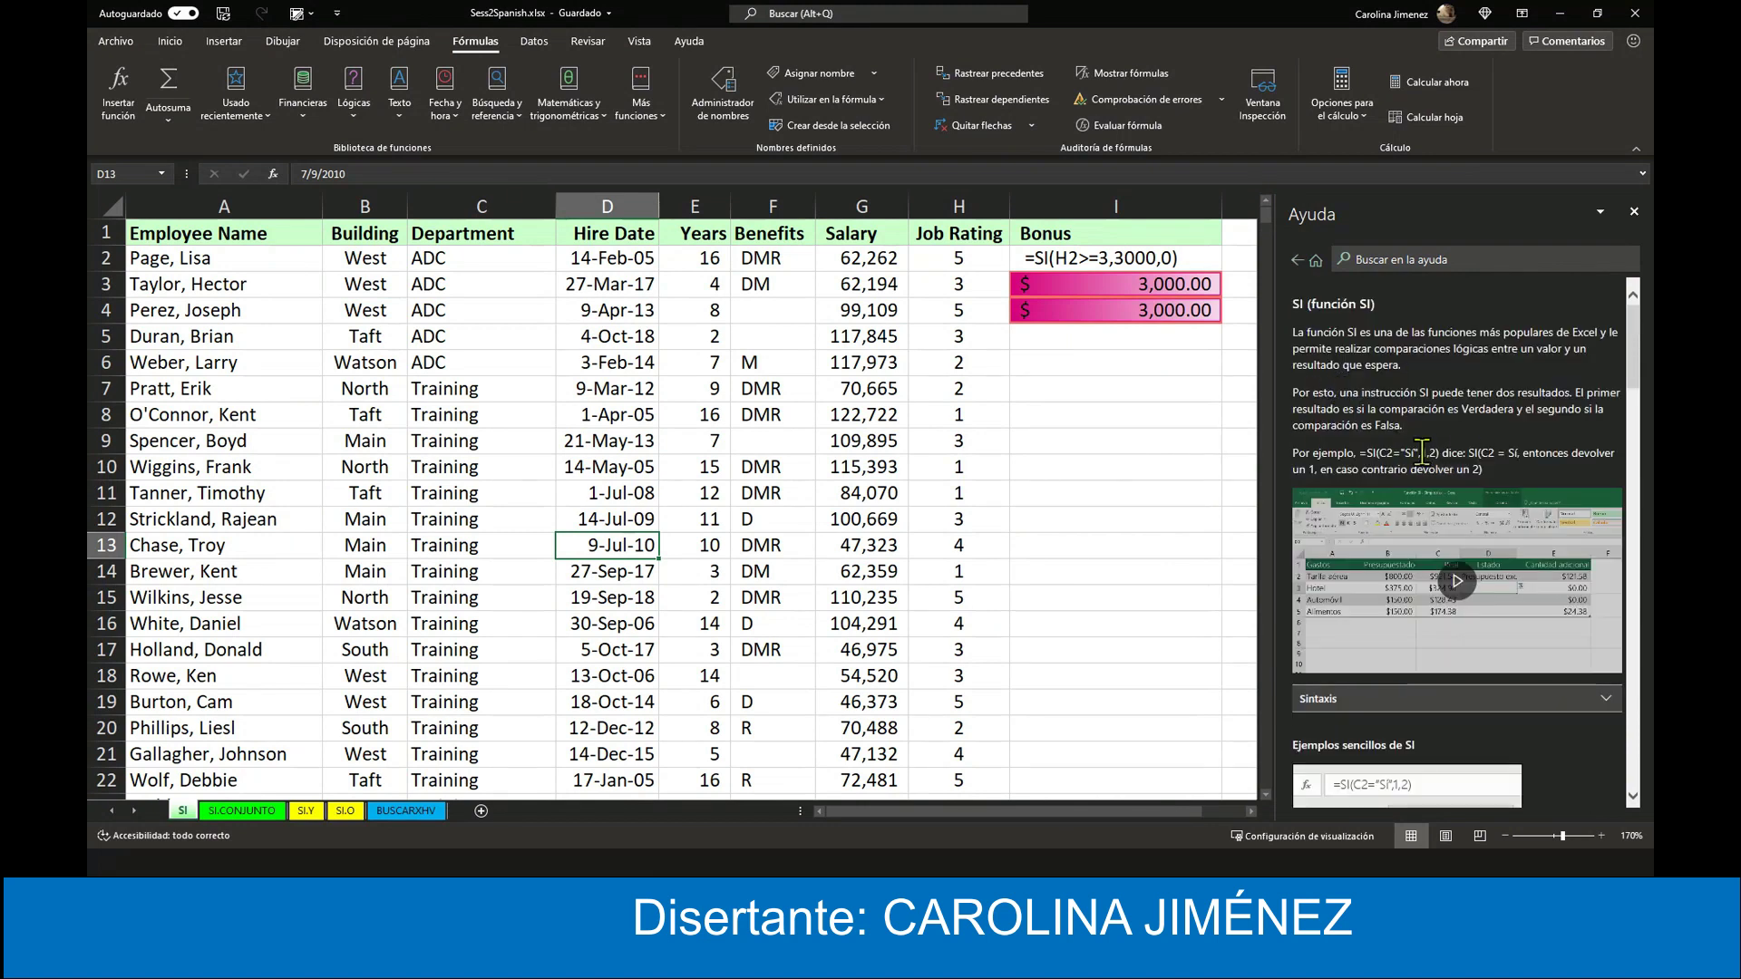
{"action": "scroll", "coordinate": [1442, 399], "scroll_direction": "down", "scroll_amount": 1}
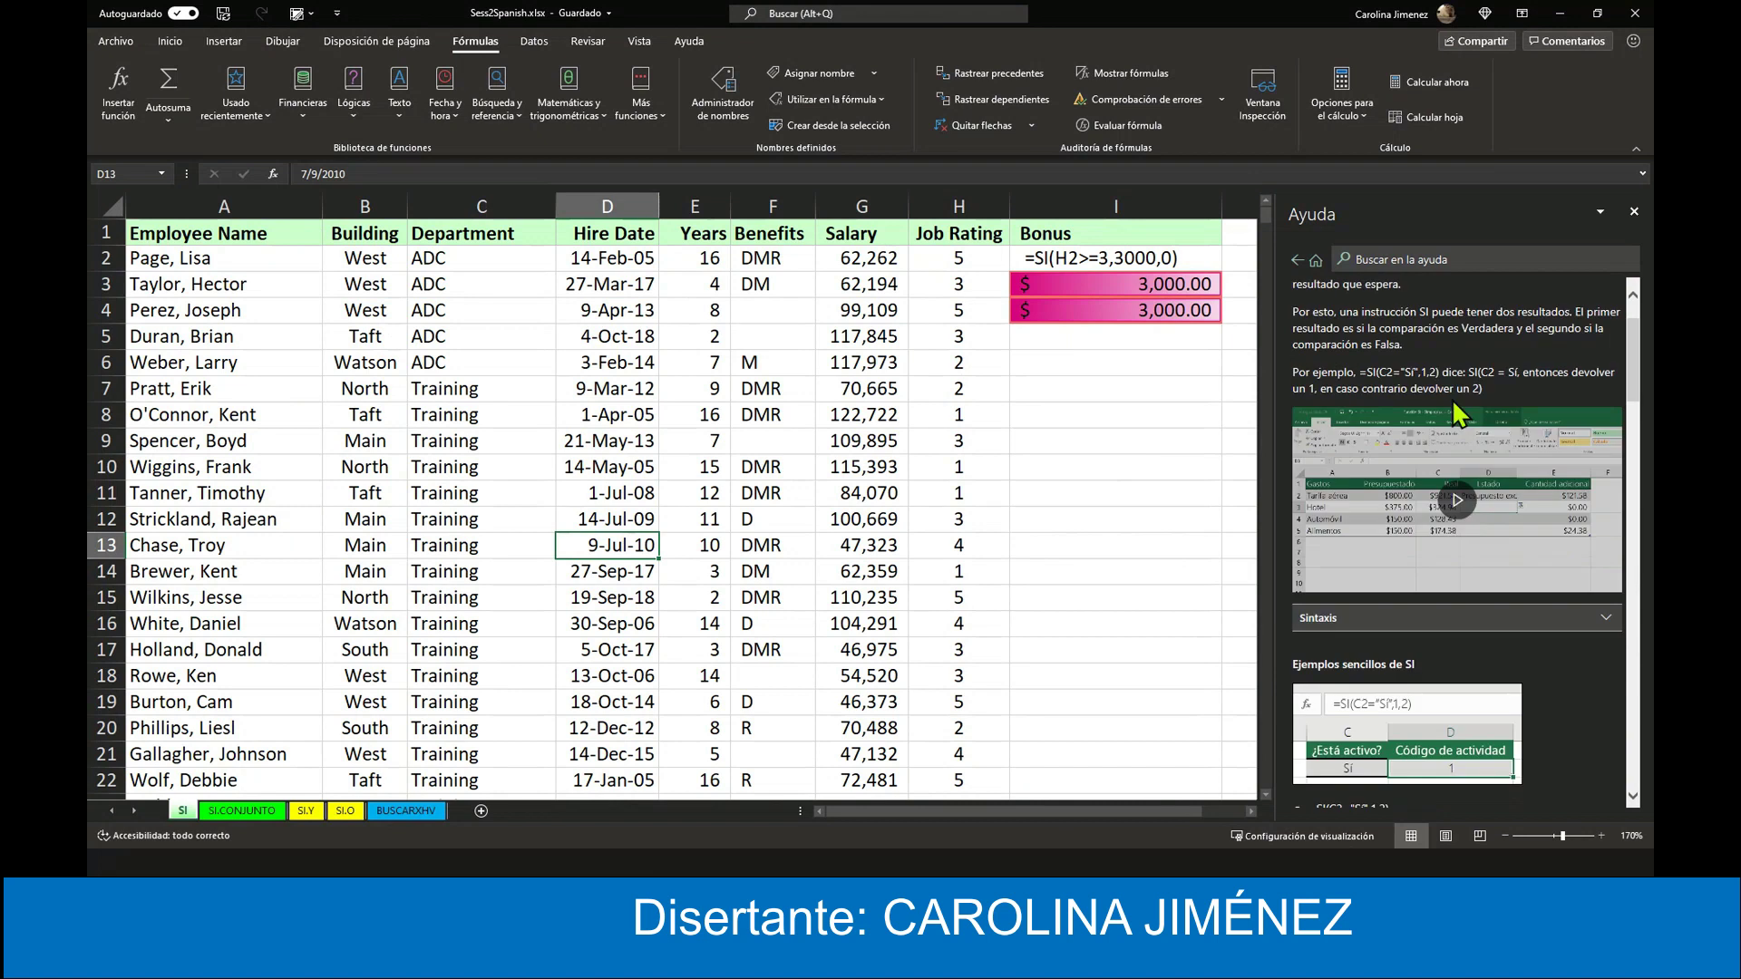
{"action": "left_click", "coordinate": [1458, 509]}
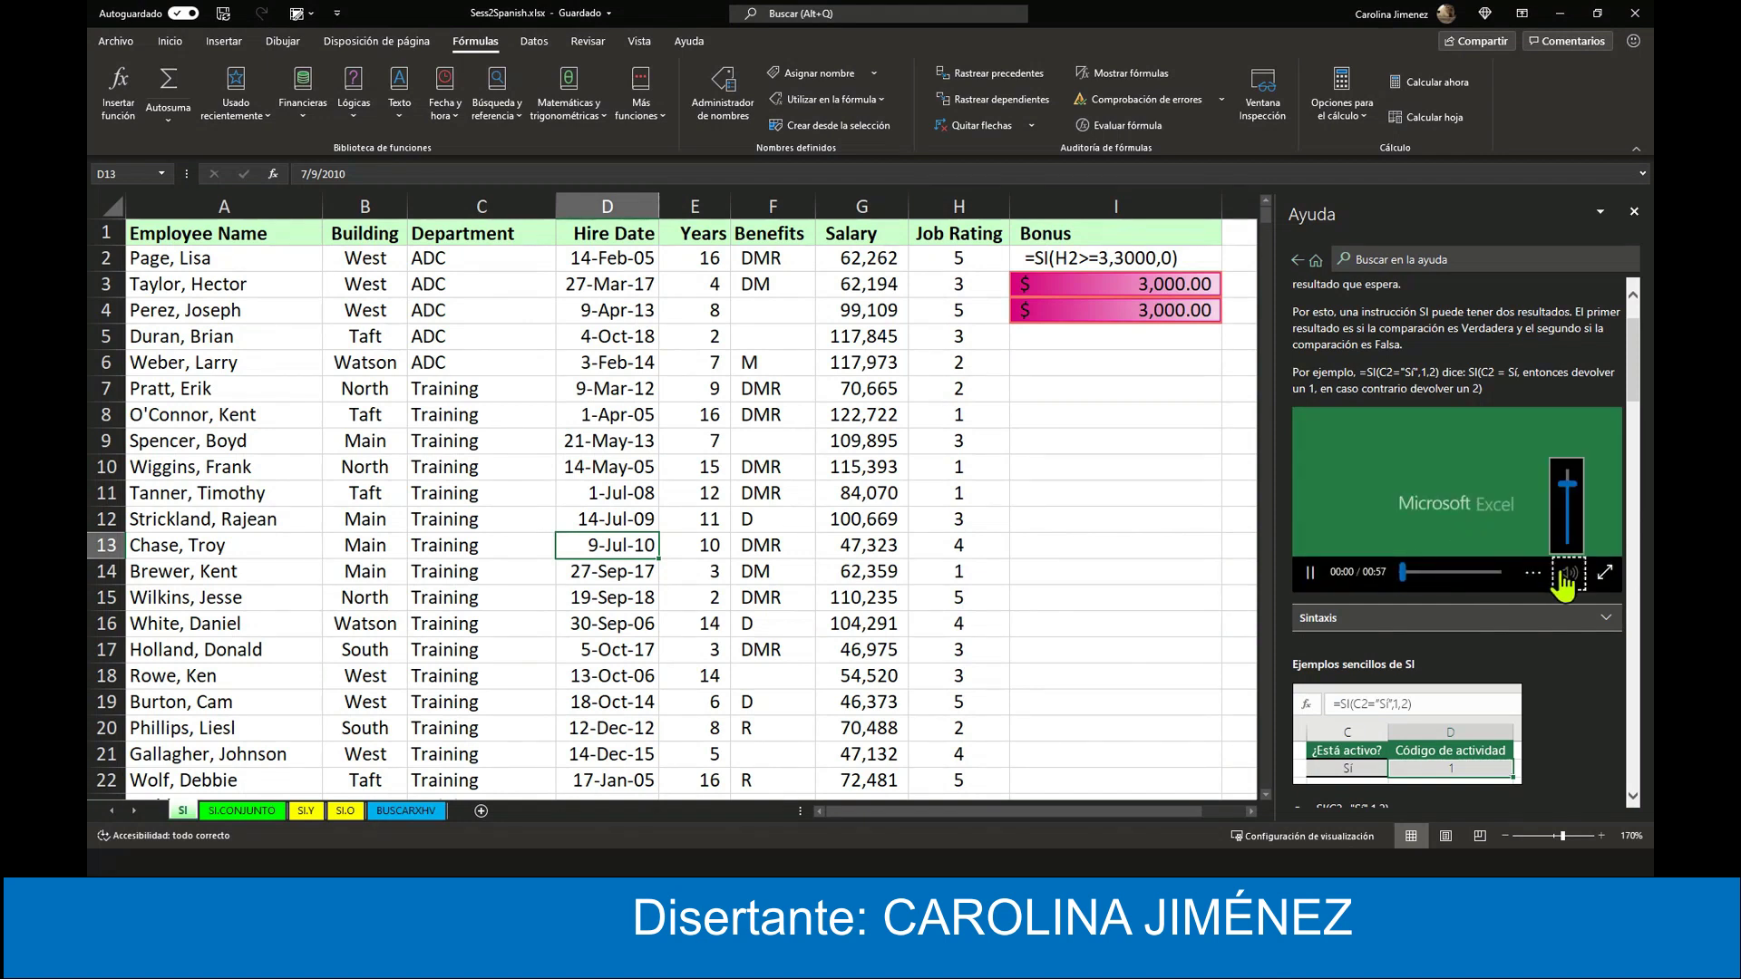
{"action": "left_click", "coordinate": [1569, 576]}
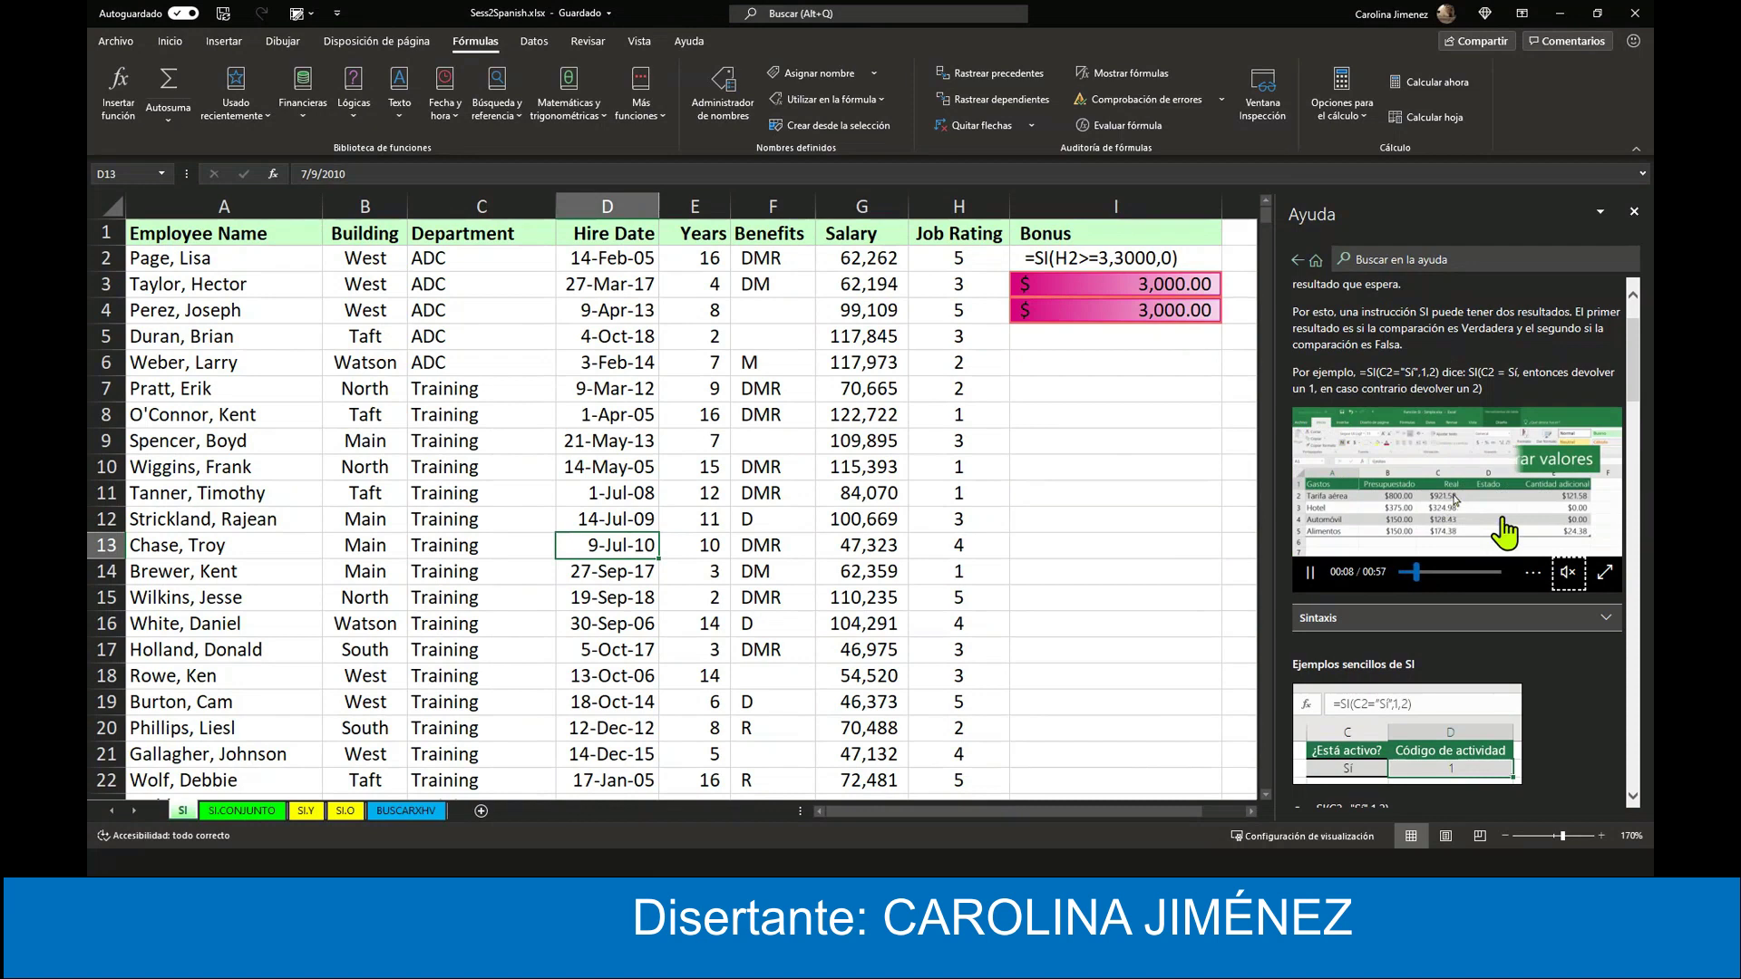
{"action": "scroll", "coordinate": [1505, 532], "scroll_direction": "down", "scroll_amount": 1}
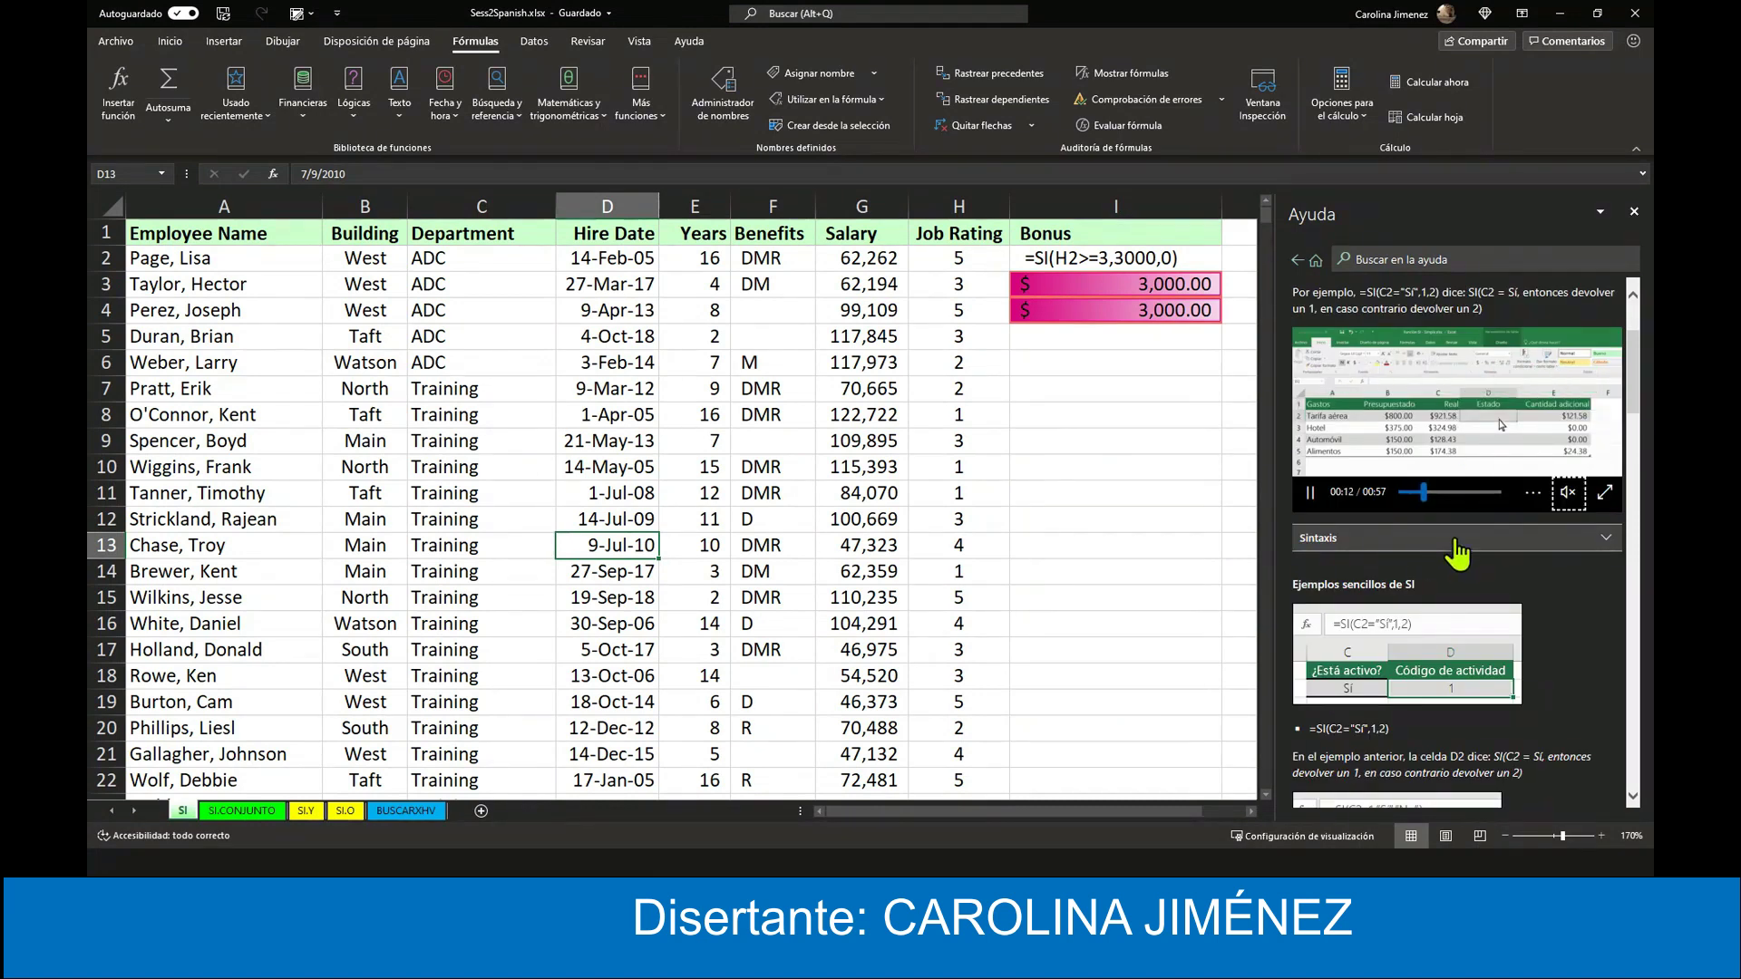
{"action": "left_click", "coordinate": [1462, 544]}
{"action": "scroll", "coordinate": [1470, 551], "scroll_direction": "down", "scroll_amount": 1}
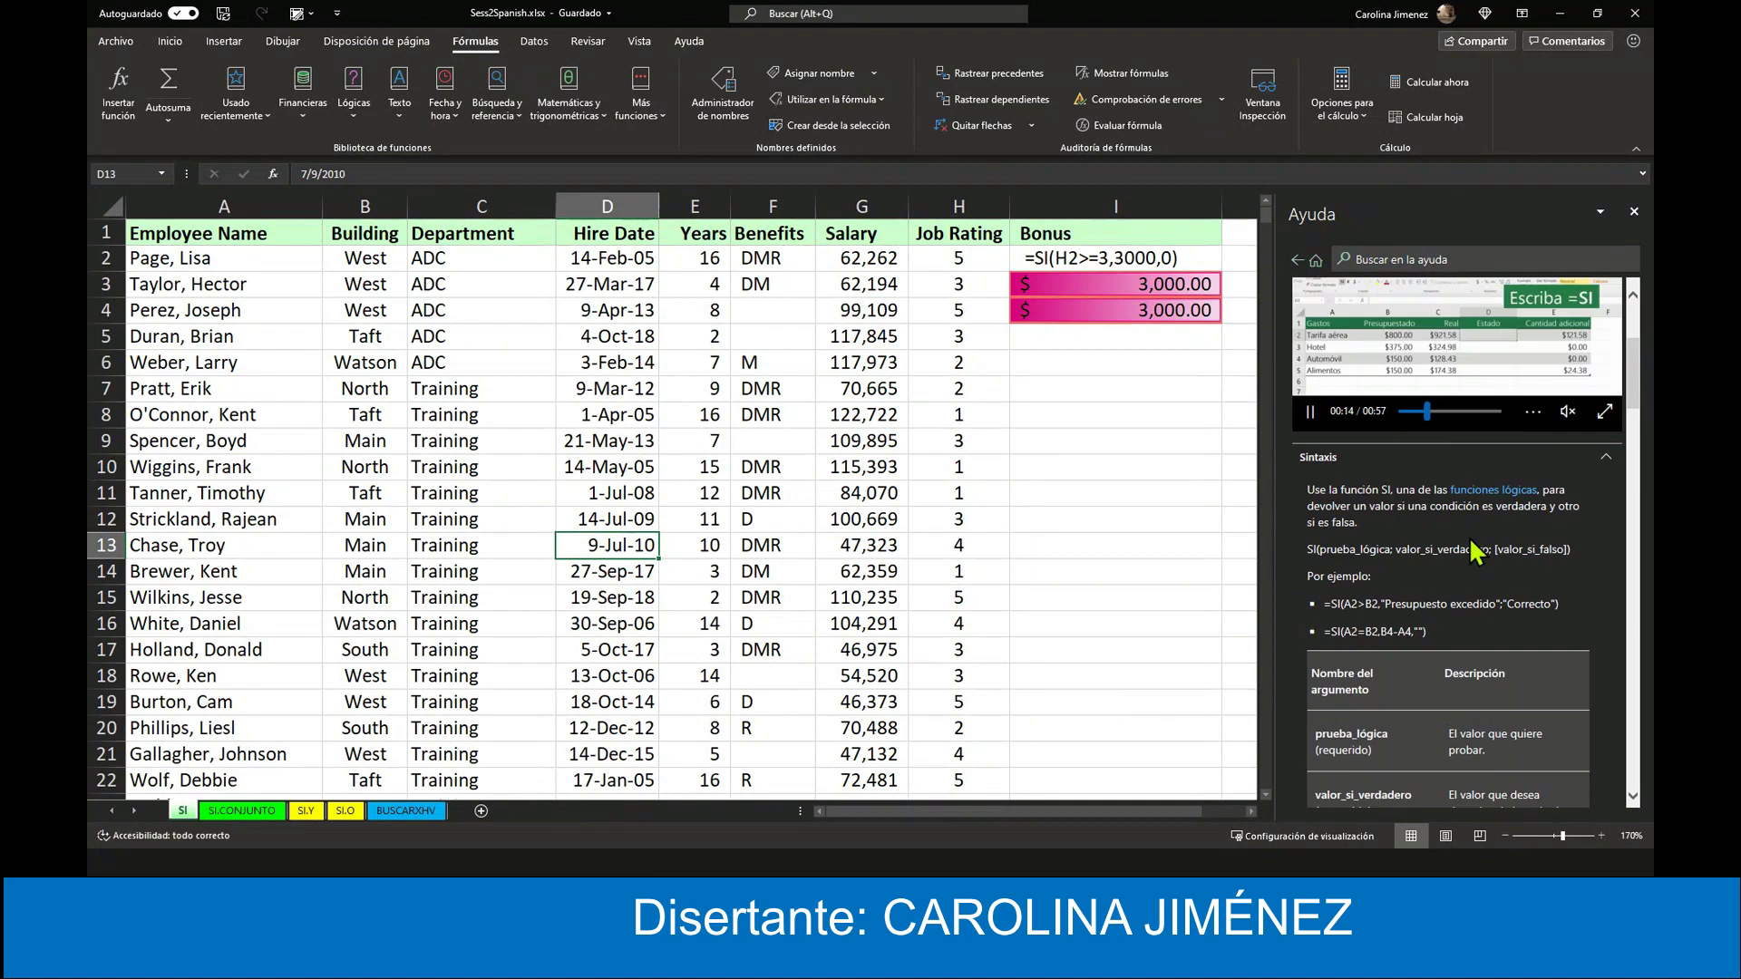
{"action": "scroll", "coordinate": [1478, 553], "scroll_direction": "down", "scroll_amount": 1}
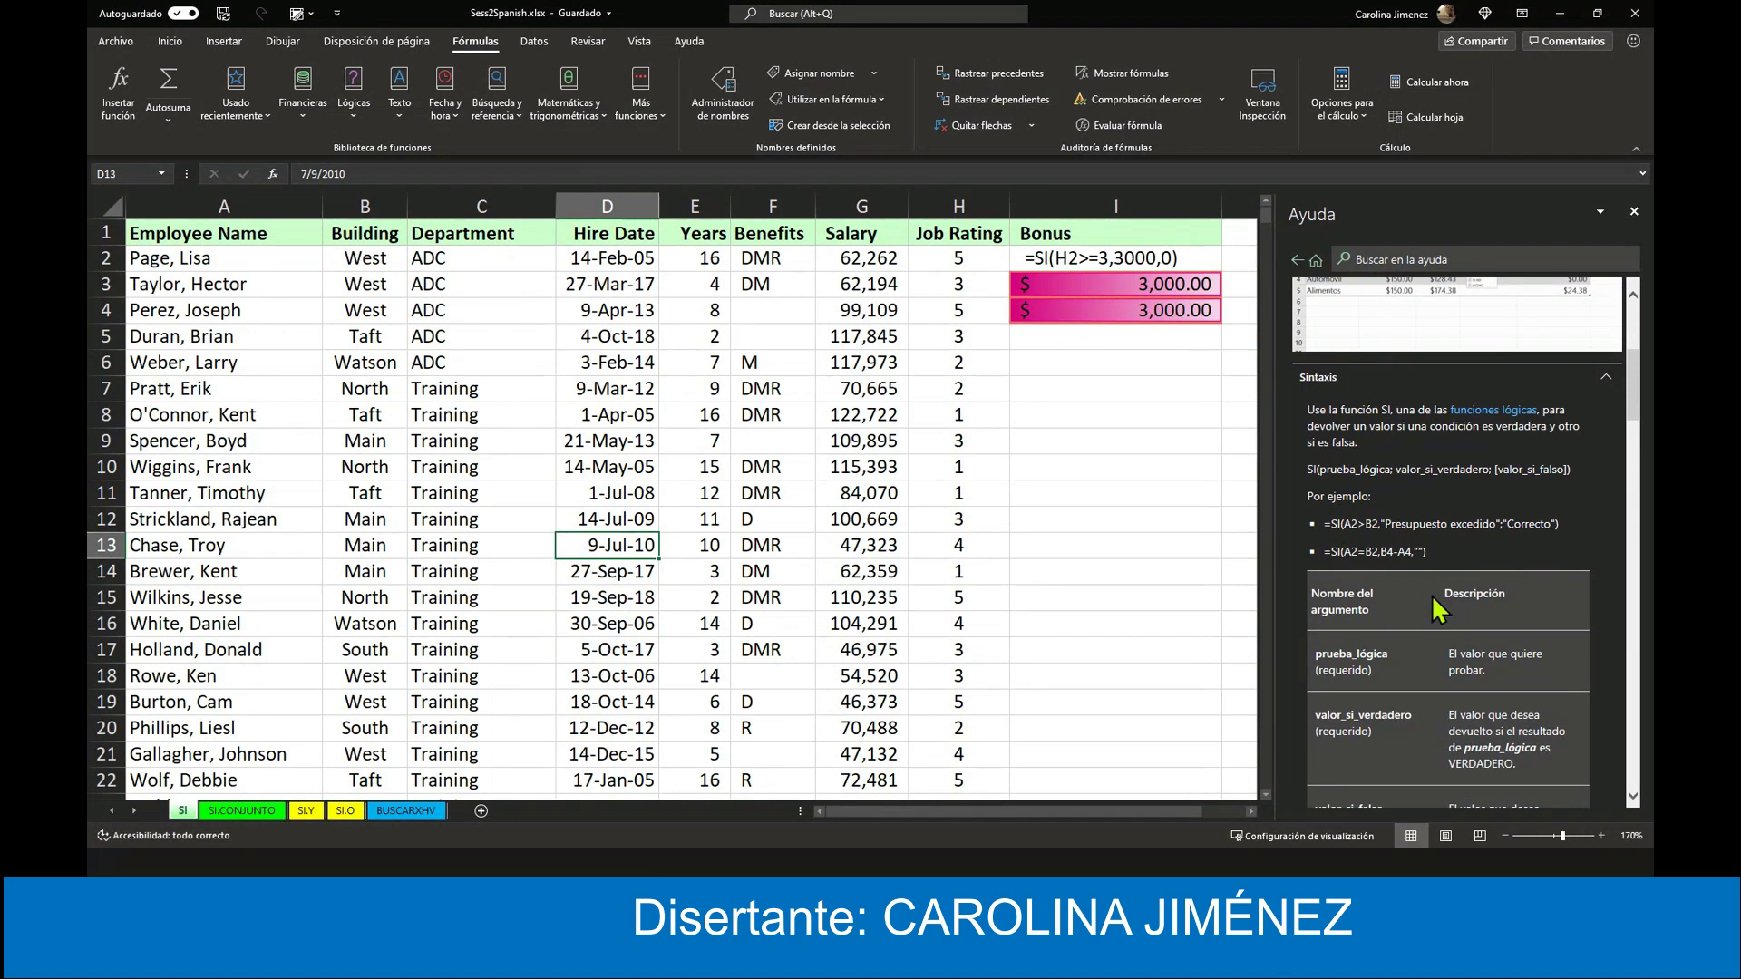
{"action": "scroll", "coordinate": [1473, 517], "scroll_direction": "down", "scroll_amount": 1}
{"action": "scroll", "coordinate": [1485, 532], "scroll_direction": "down", "scroll_amount": 1}
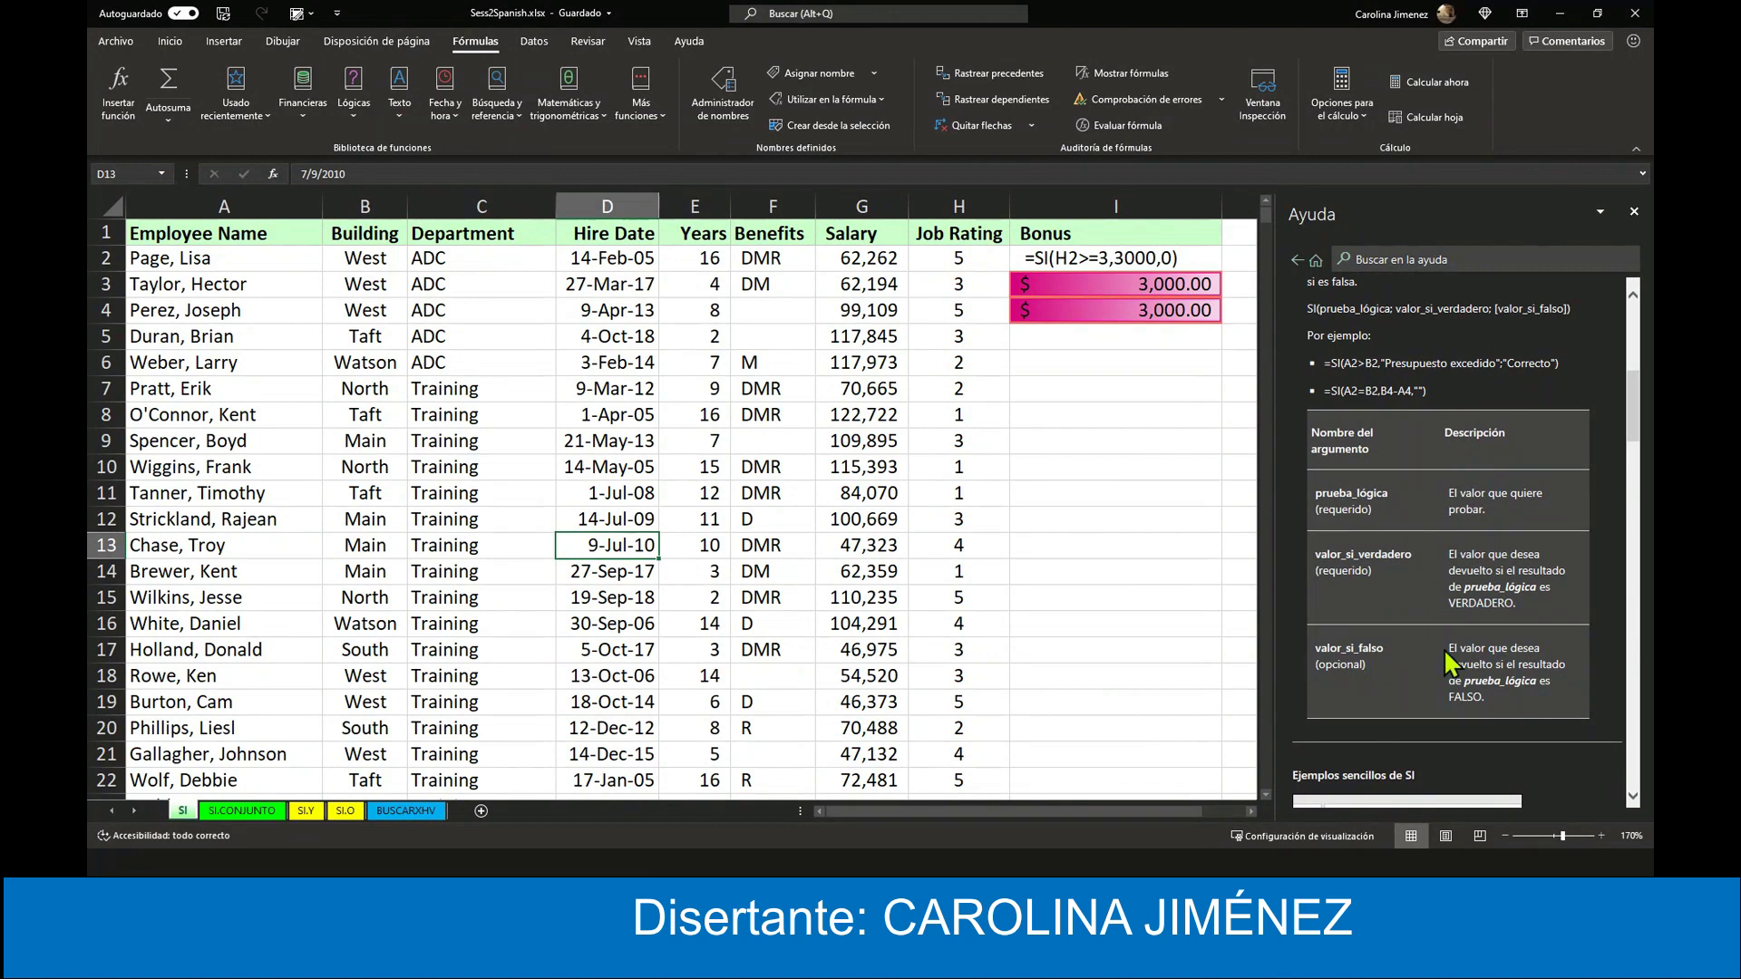
{"action": "scroll", "coordinate": [1487, 645], "scroll_direction": "down", "scroll_amount": 1}
{"action": "scroll", "coordinate": [1522, 643], "scroll_direction": "down", "scroll_amount": 1}
{"action": "scroll", "coordinate": [1523, 644], "scroll_direction": "down", "scroll_amount": 1}
{"action": "scroll", "coordinate": [1525, 646], "scroll_direction": "down", "scroll_amount": 2}
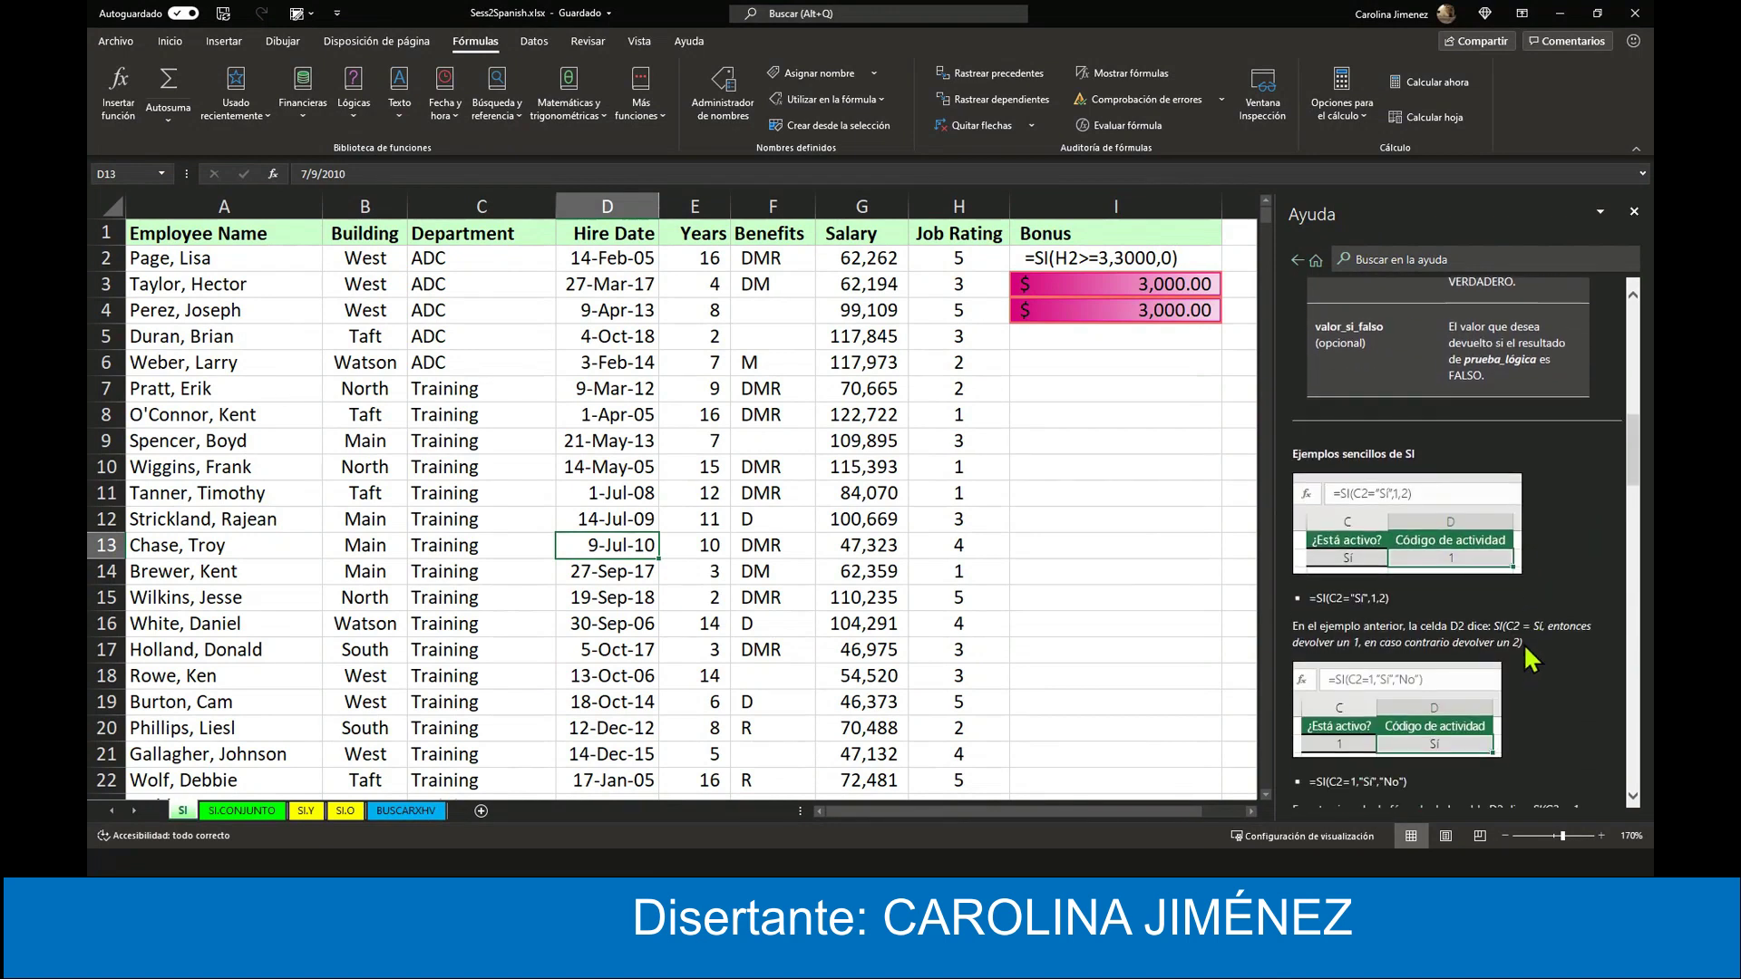
{"action": "scroll", "coordinate": [1524, 644], "scroll_direction": "down", "scroll_amount": 2}
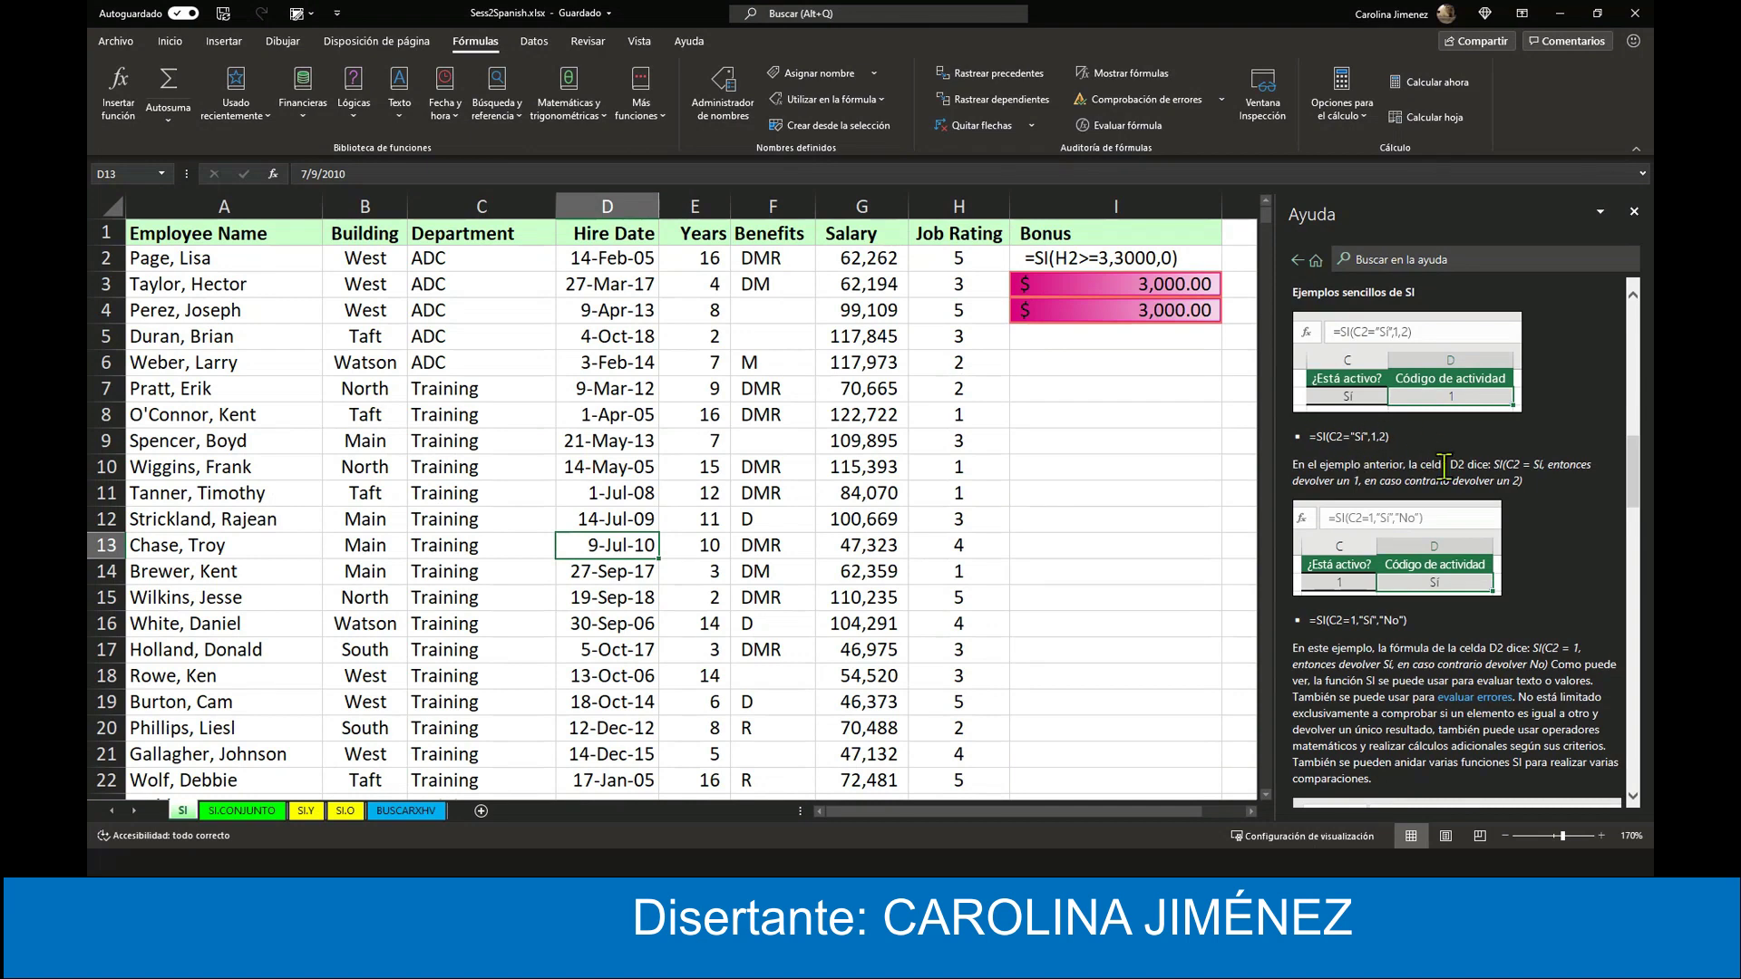
{"action": "scroll", "coordinate": [1411, 559], "scroll_direction": "down", "scroll_amount": 4}
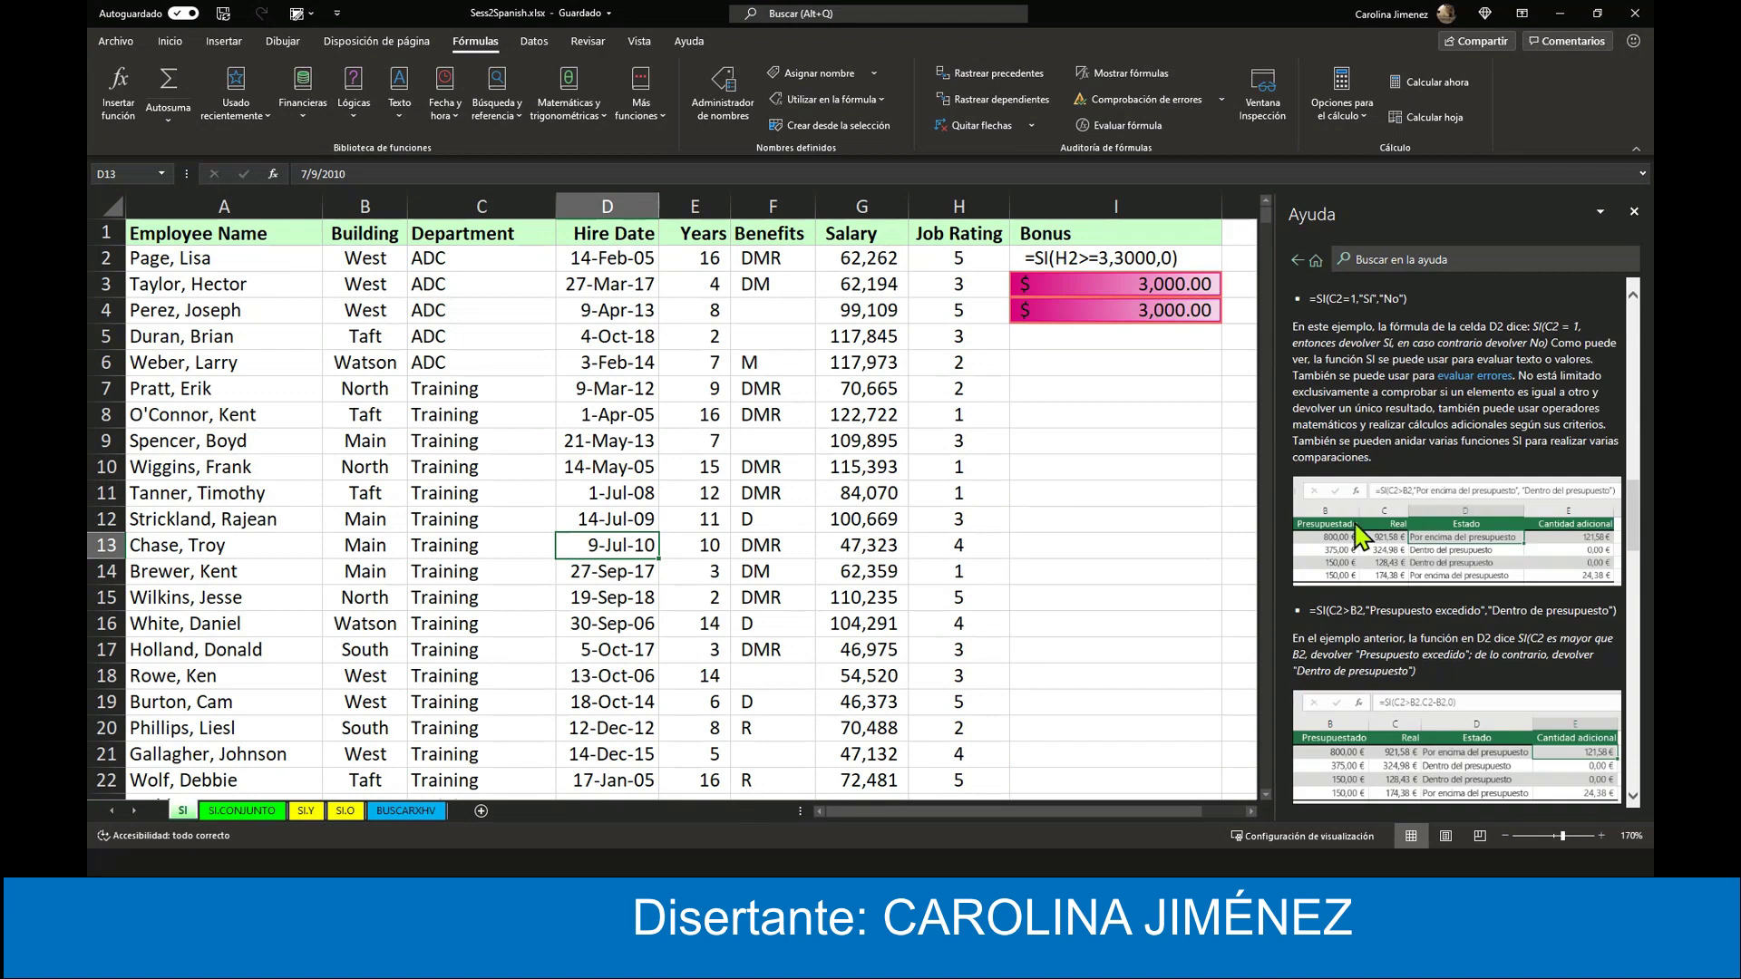
{"action": "scroll", "coordinate": [1433, 676], "scroll_direction": "down", "scroll_amount": 4}
{"action": "scroll", "coordinate": [1431, 669], "scroll_direction": "down", "scroll_amount": 3}
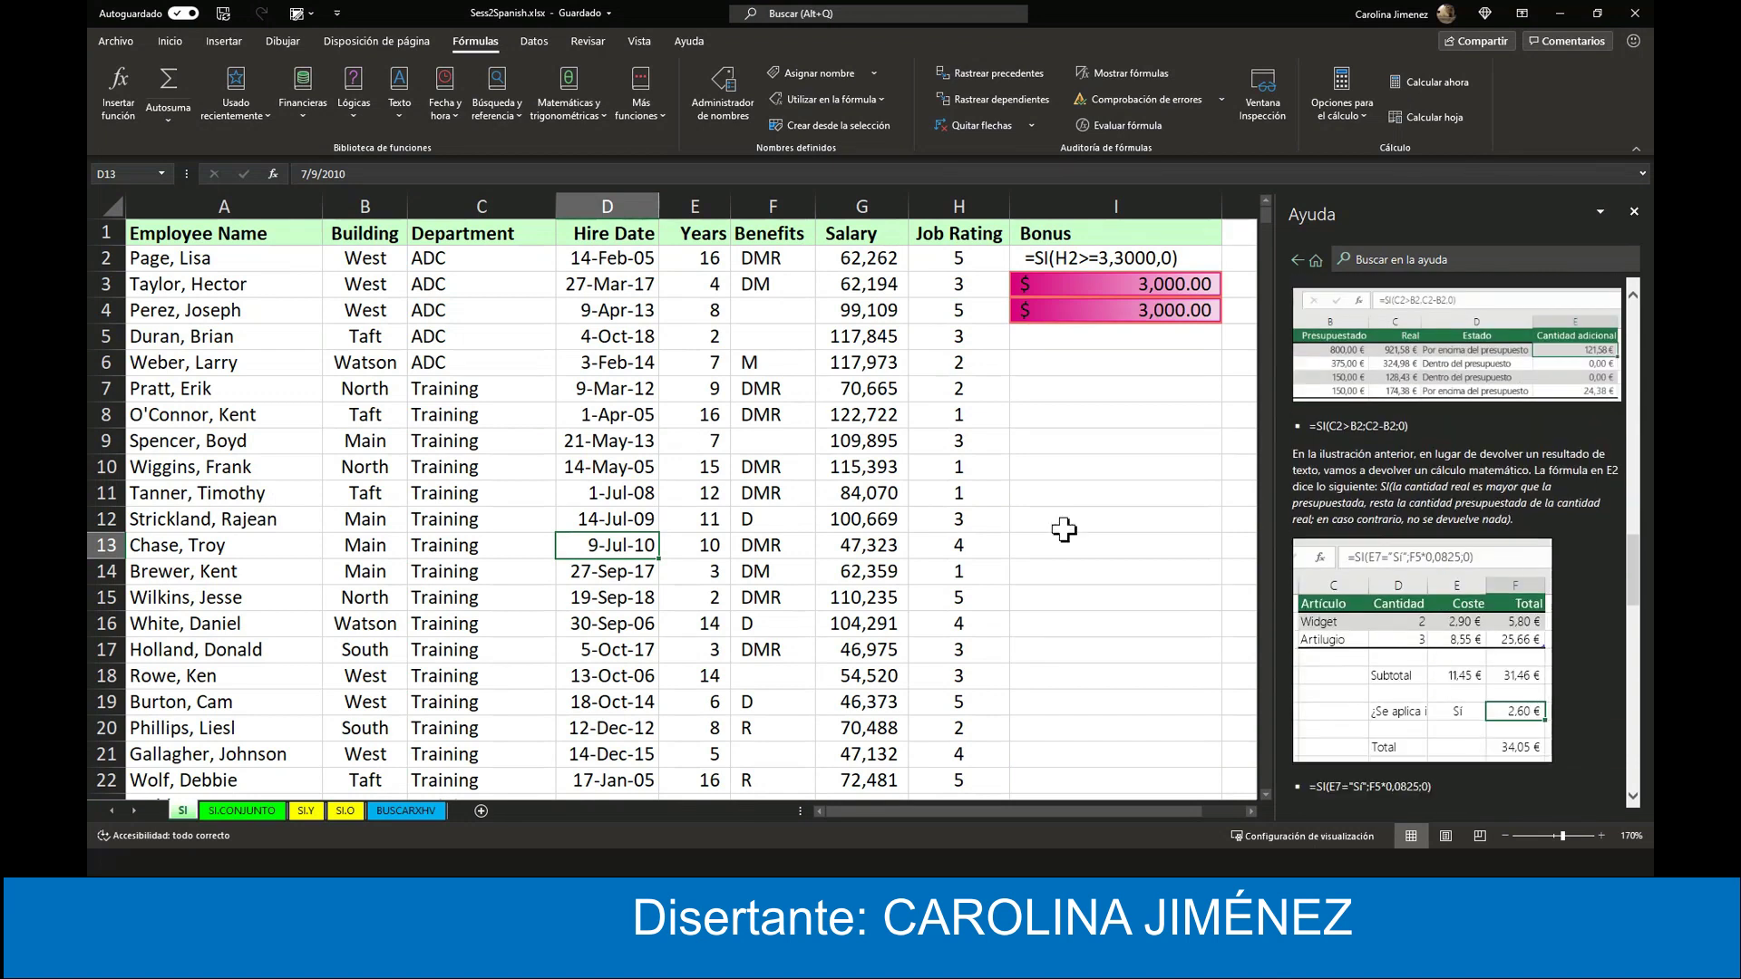
{"action": "scroll", "coordinate": [1436, 645], "scroll_direction": "down", "scroll_amount": 2}
{"action": "scroll", "coordinate": [1436, 646], "scroll_direction": "down", "scroll_amount": 2}
{"action": "scroll", "coordinate": [1436, 645], "scroll_direction": "down", "scroll_amount": 2}
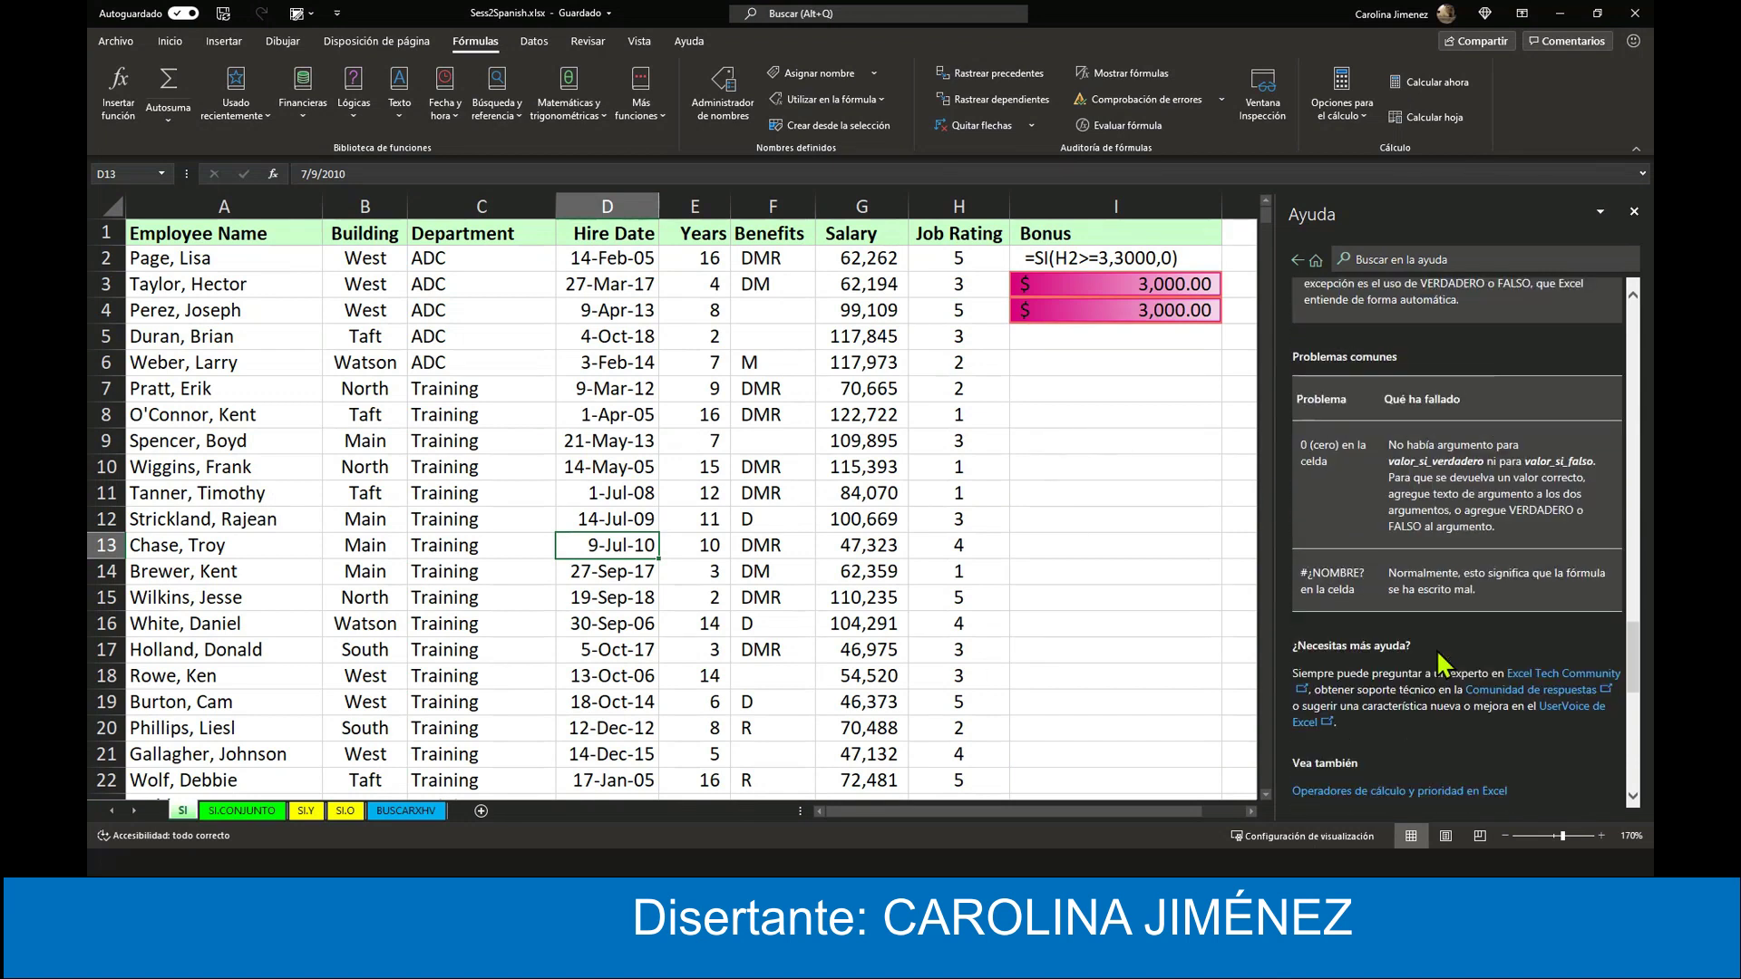
{"action": "scroll", "coordinate": [1436, 649], "scroll_direction": "down", "scroll_amount": 1}
{"action": "scroll", "coordinate": [1414, 716], "scroll_direction": "down", "scroll_amount": 1}
{"action": "scroll", "coordinate": [1397, 748], "scroll_direction": "down", "scroll_amount": 1}
{"action": "scroll", "coordinate": [1396, 748], "scroll_direction": "down", "scroll_amount": 1}
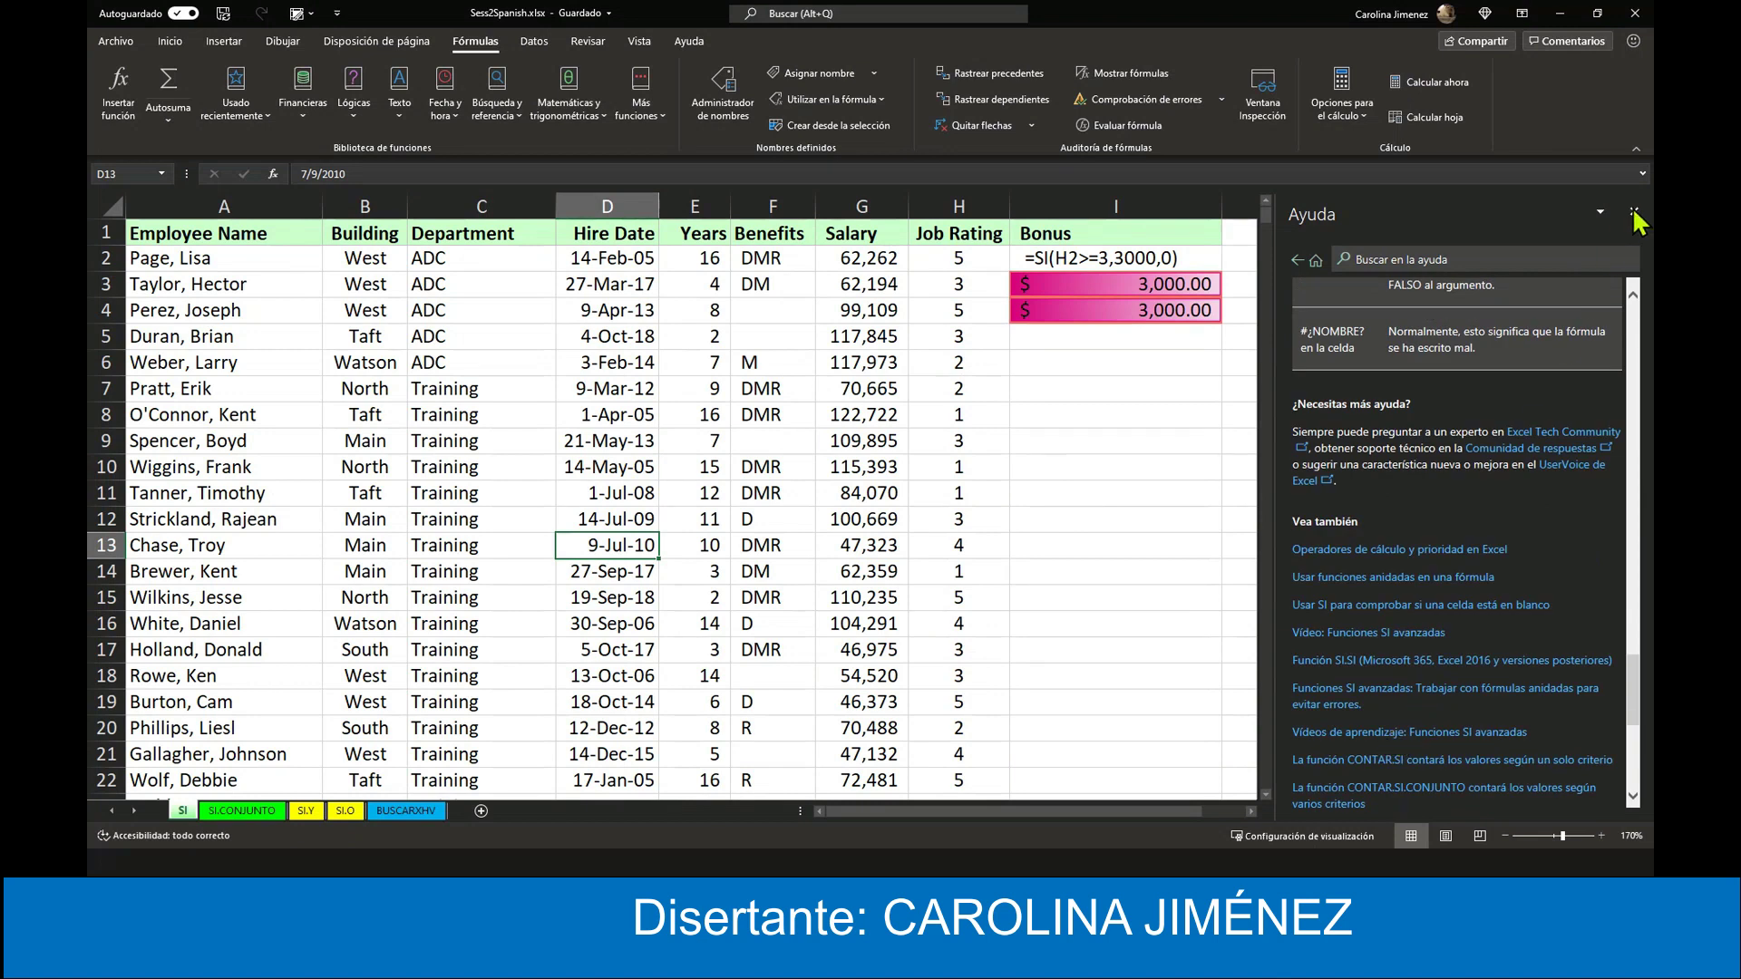
- Close Help, then open Excel's video training tutorials from the Help tab
{"action": "left_click", "coordinate": [1633, 214]}
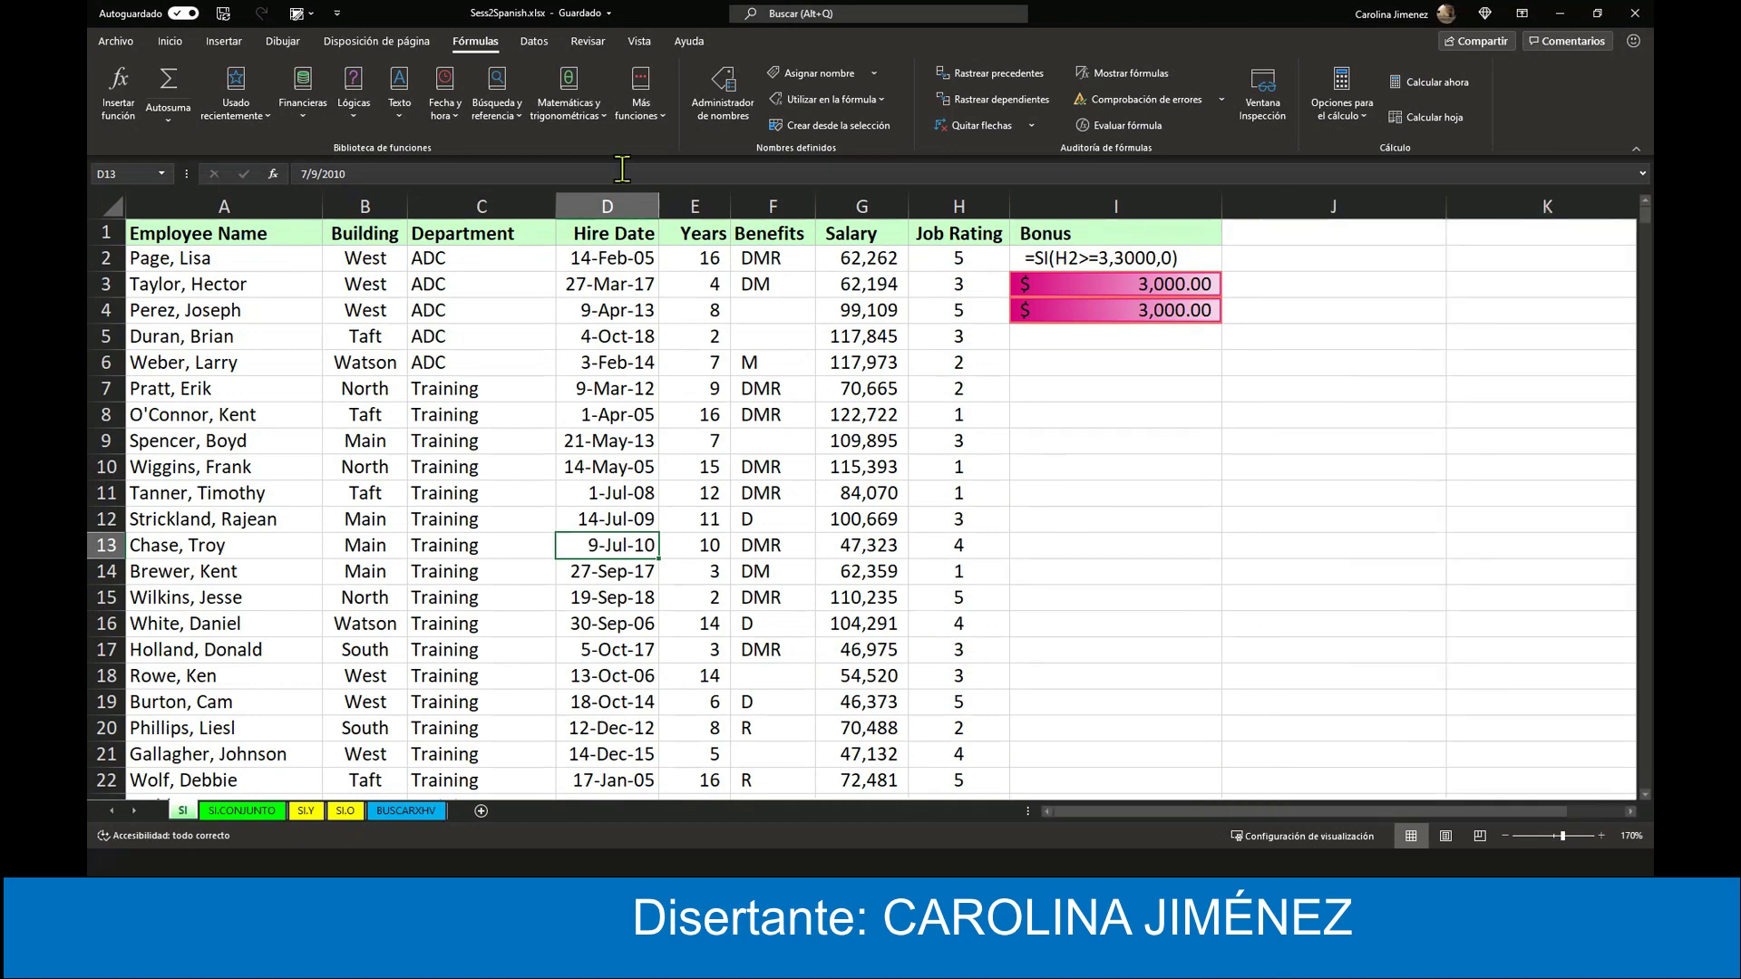
{"action": "left_click", "coordinate": [698, 42]}
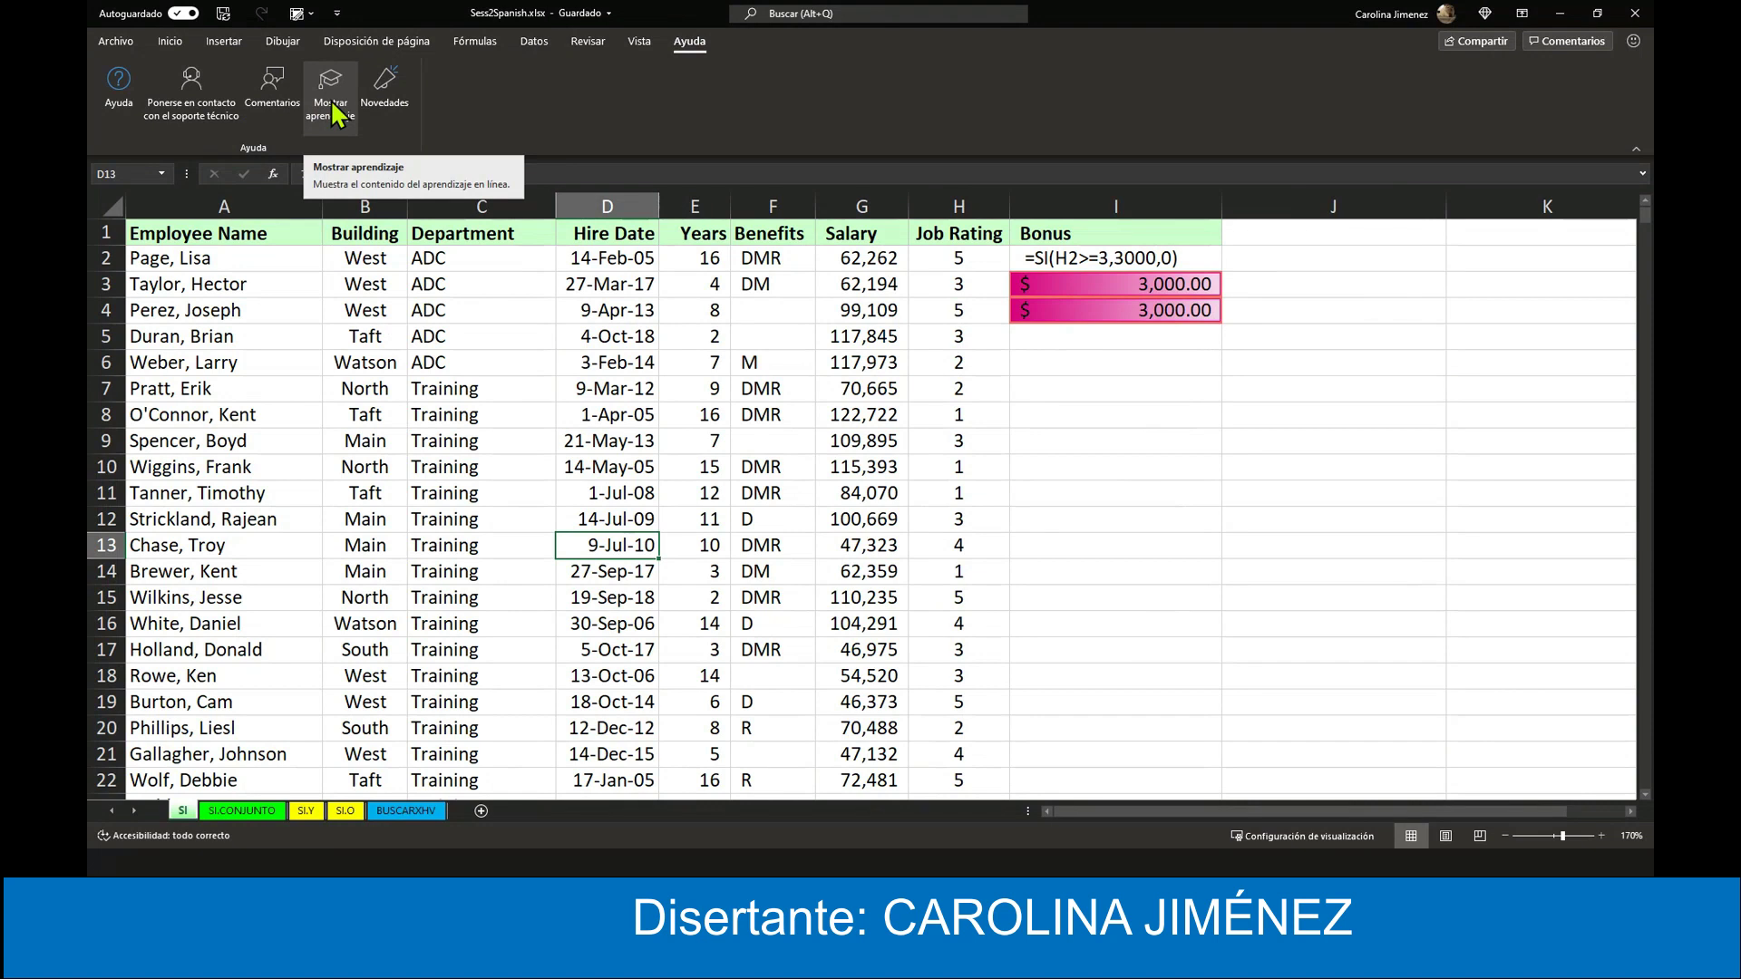
{"action": "left_click", "coordinate": [333, 105]}
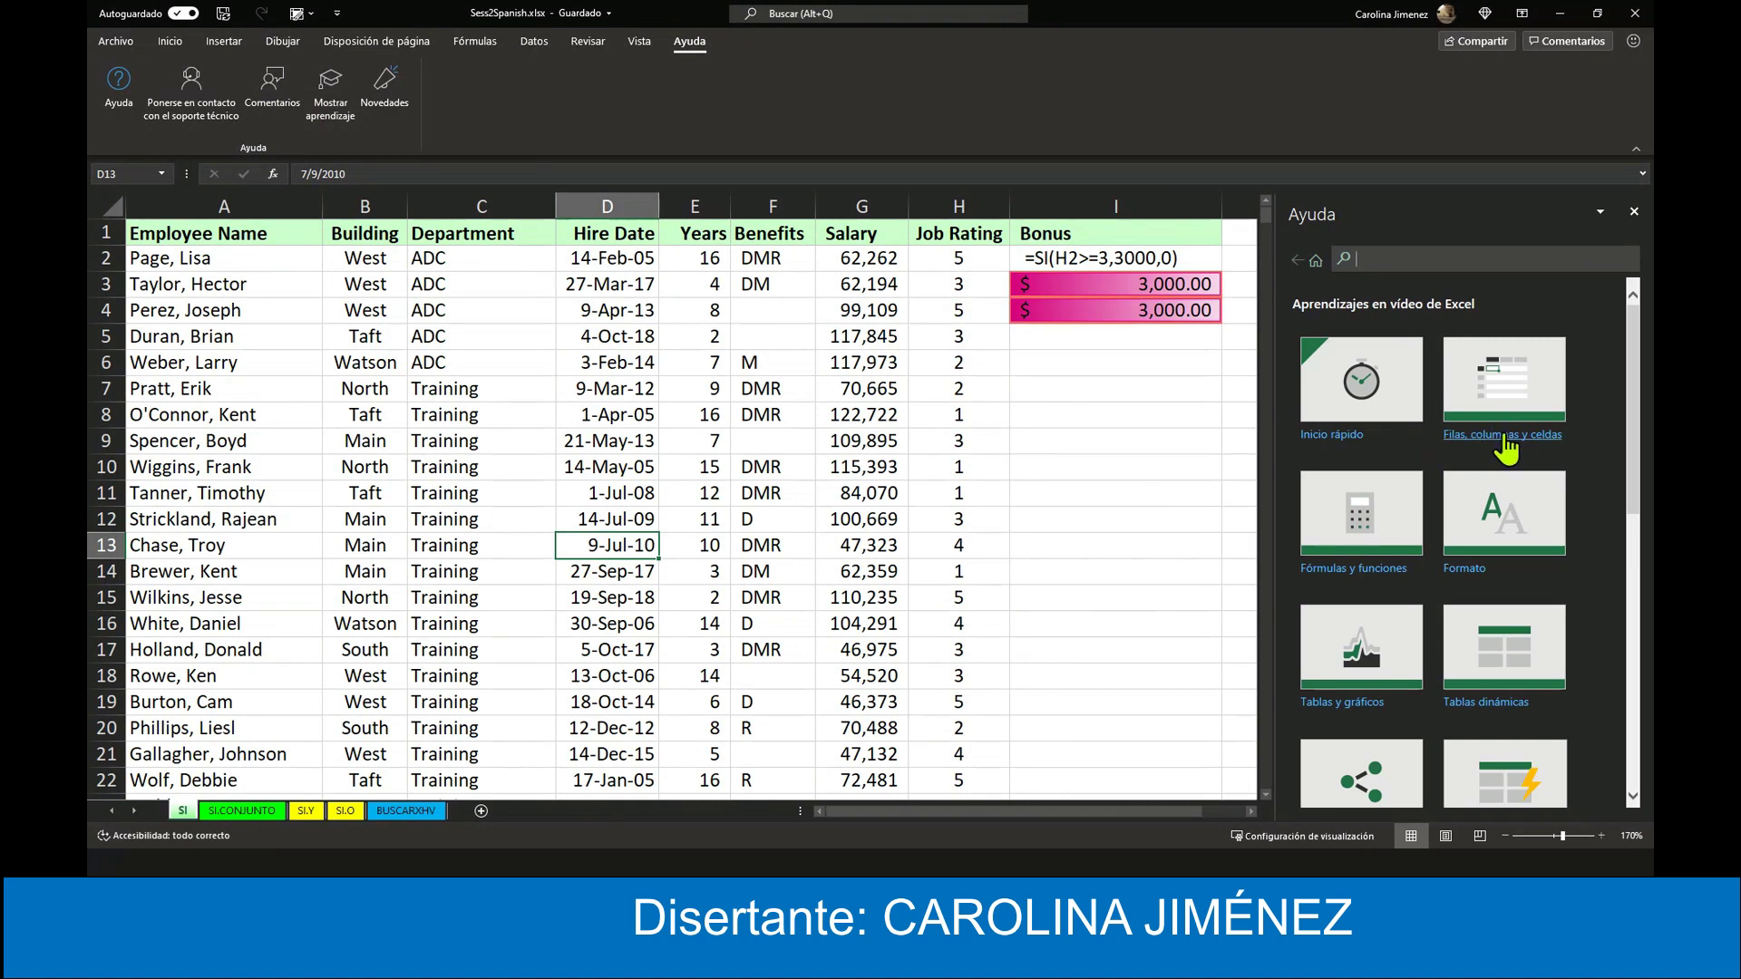
- Scroll through the training tutorials, then close the Help pane
{"action": "scroll", "coordinate": [1382, 599], "scroll_direction": "down", "scroll_amount": 3}
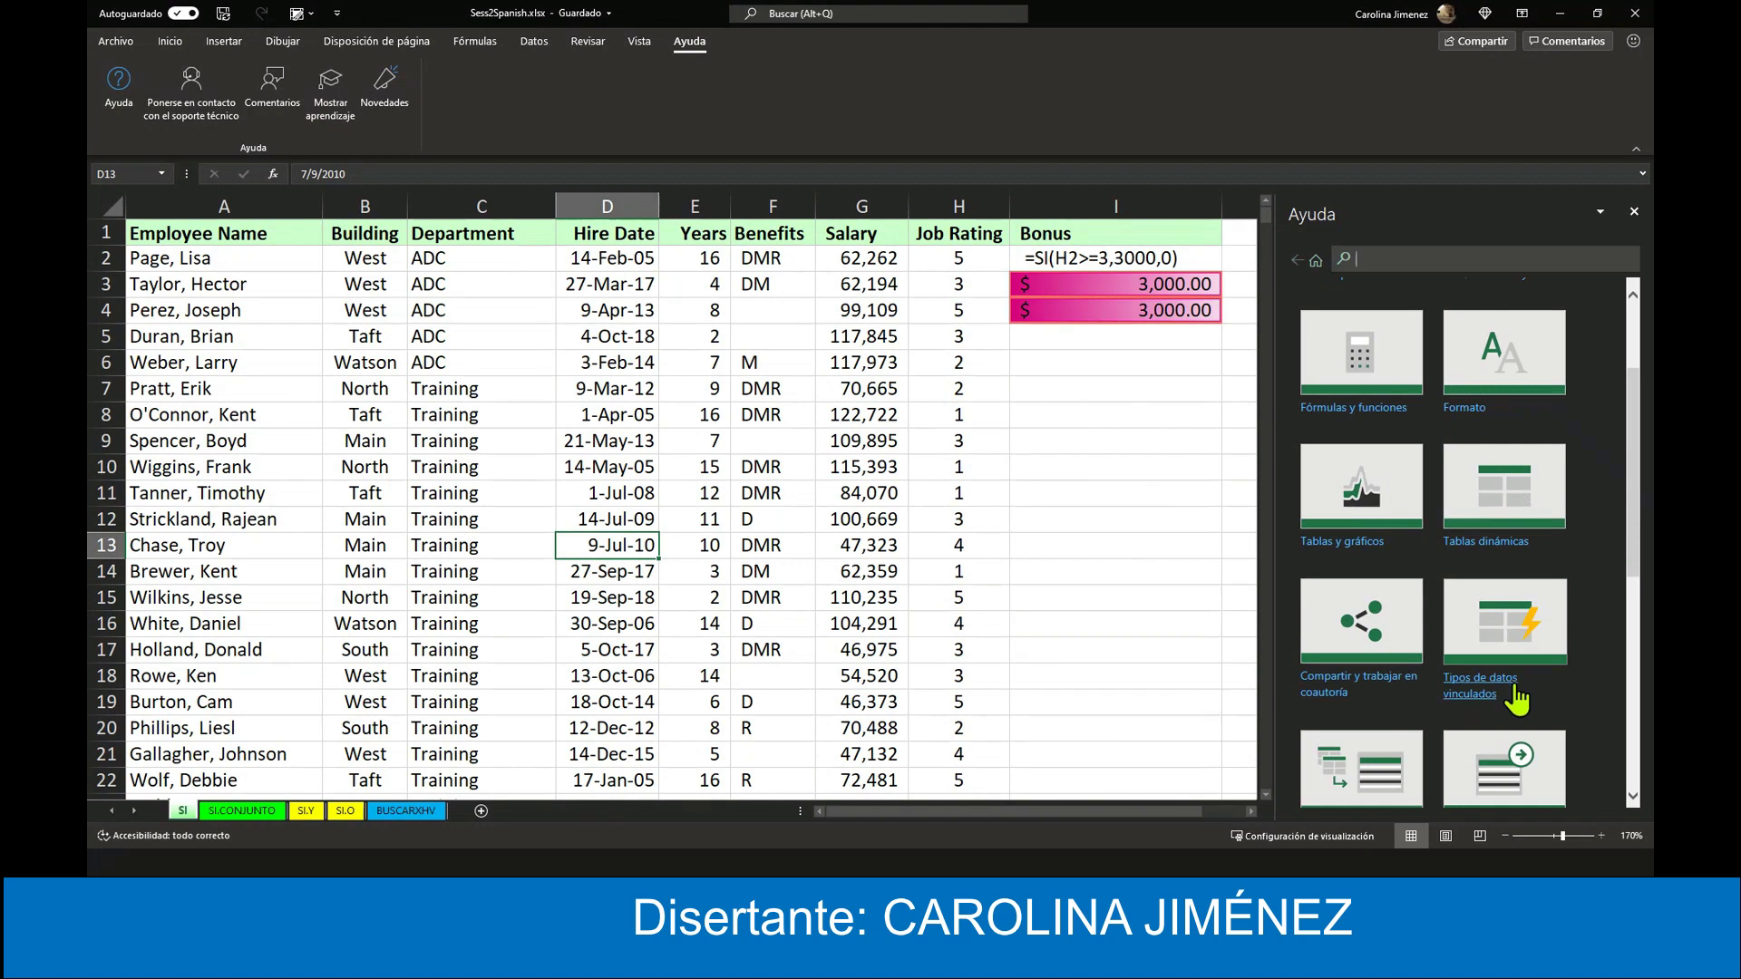
{"action": "scroll", "coordinate": [1399, 730], "scroll_direction": "down", "scroll_amount": 2}
{"action": "scroll", "coordinate": [1401, 721], "scroll_direction": "down", "scroll_amount": 3}
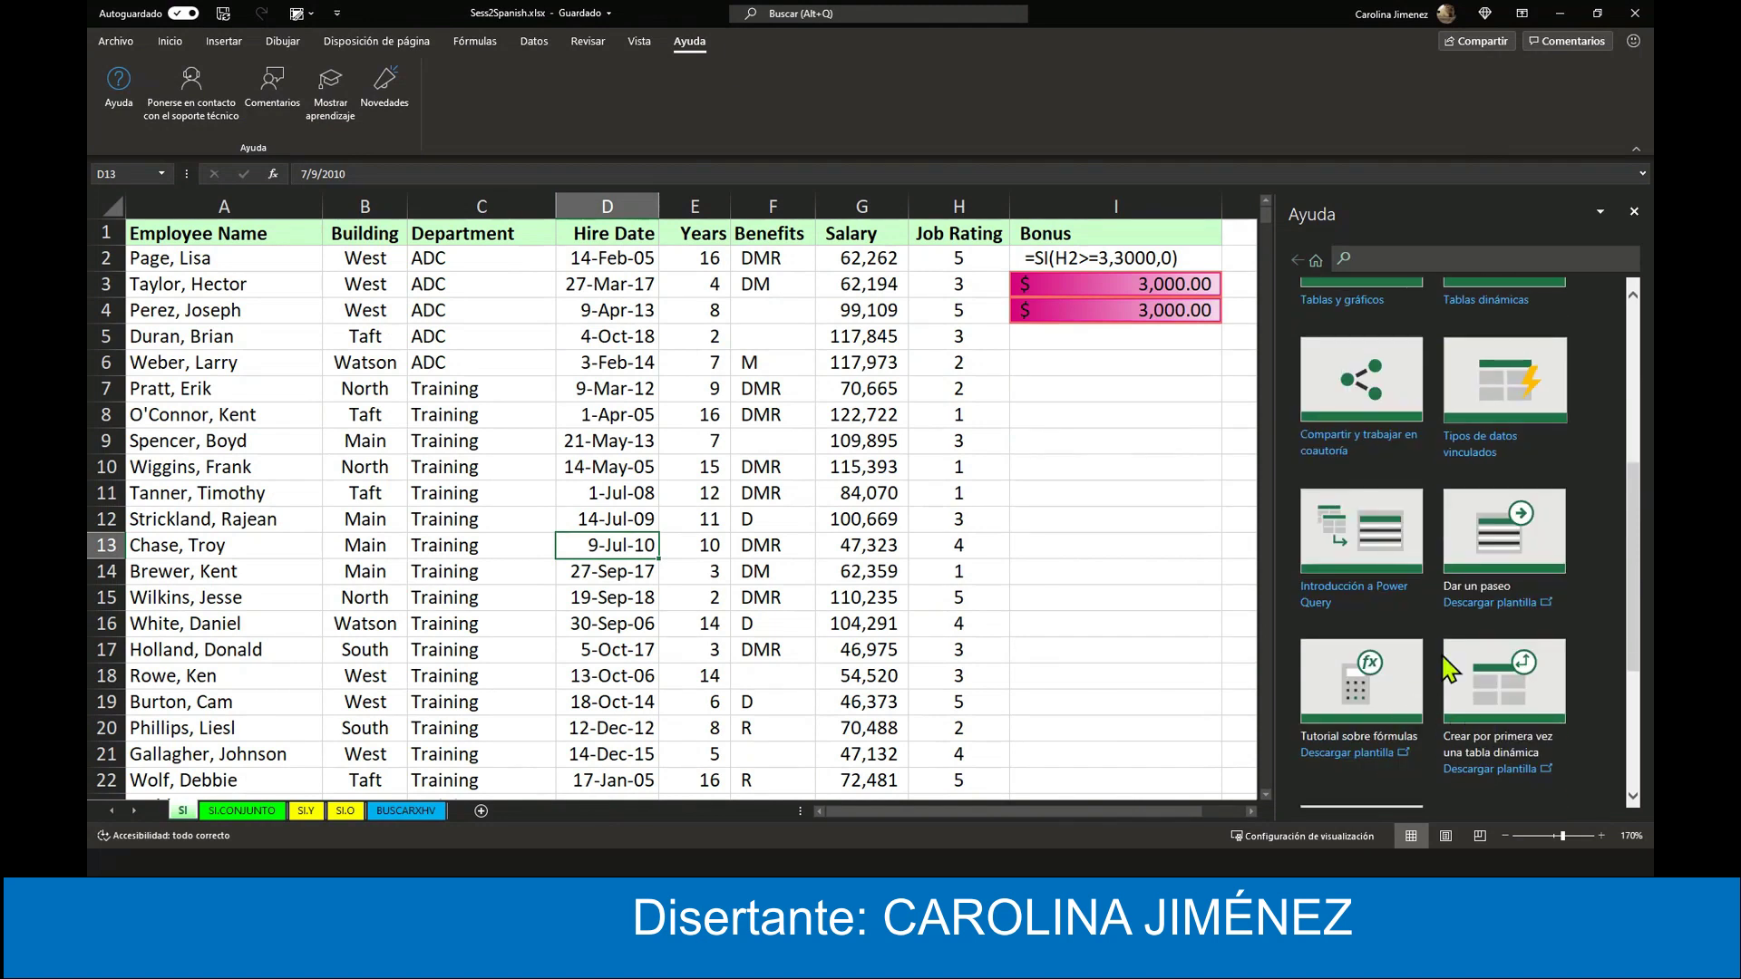
{"action": "scroll", "coordinate": [1449, 669], "scroll_direction": "down", "scroll_amount": 3}
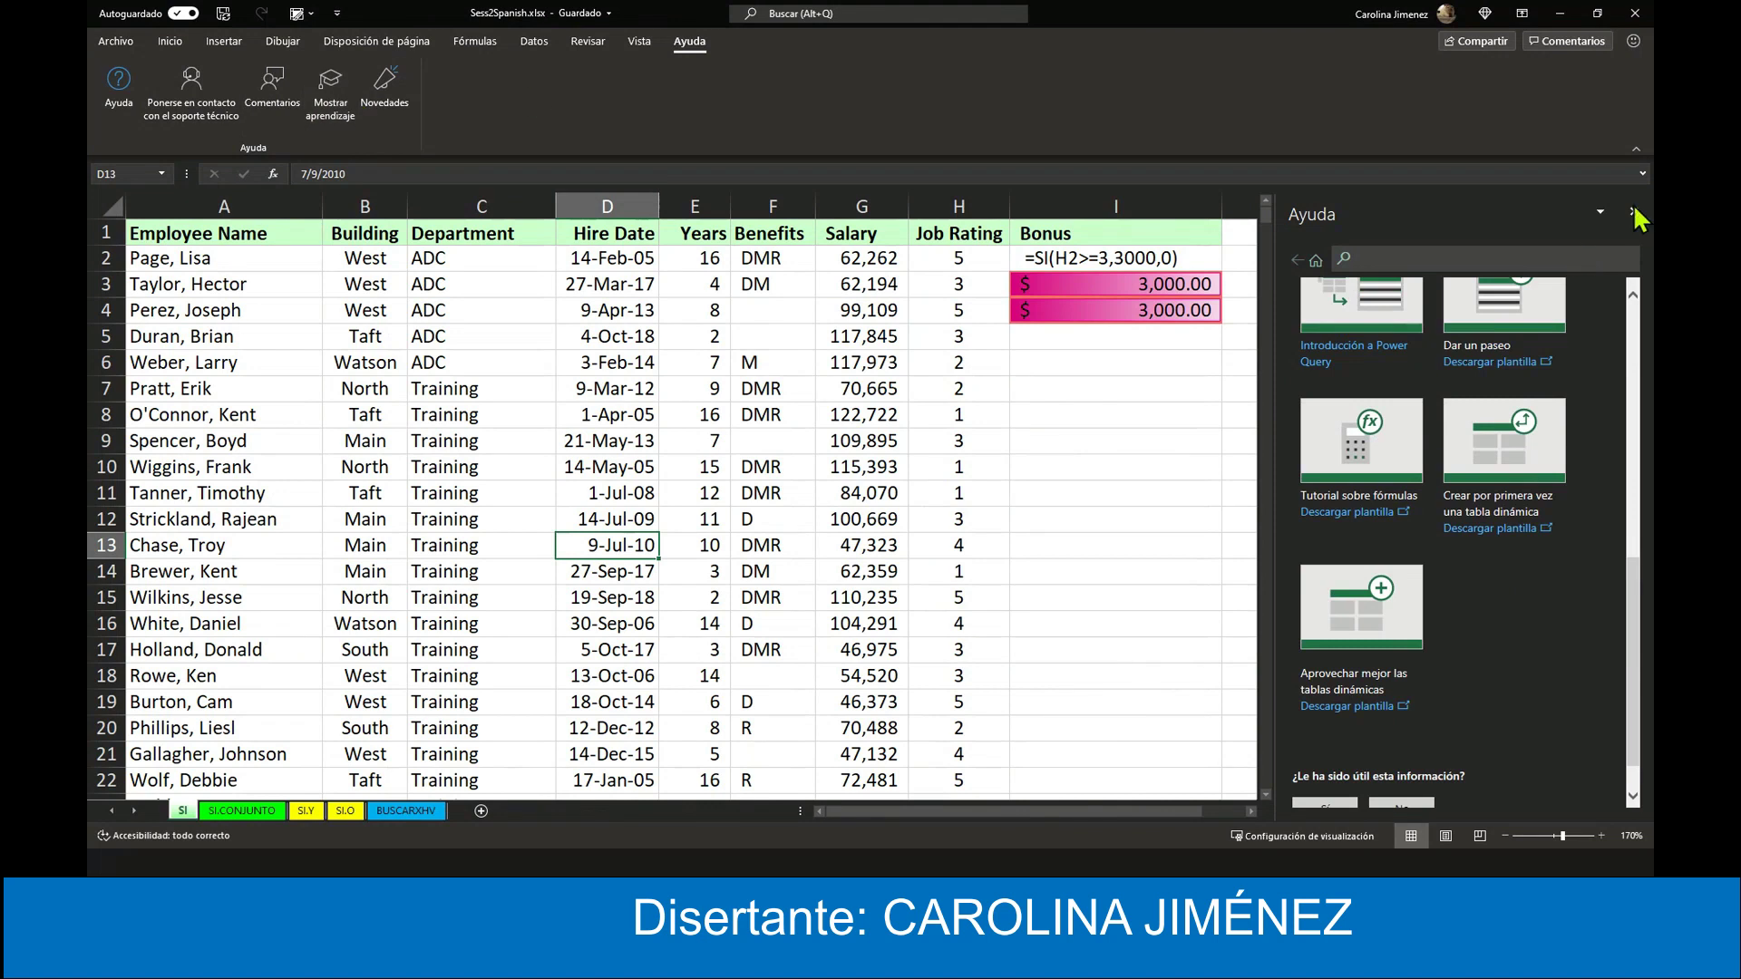
{"action": "left_click", "coordinate": [1633, 213]}
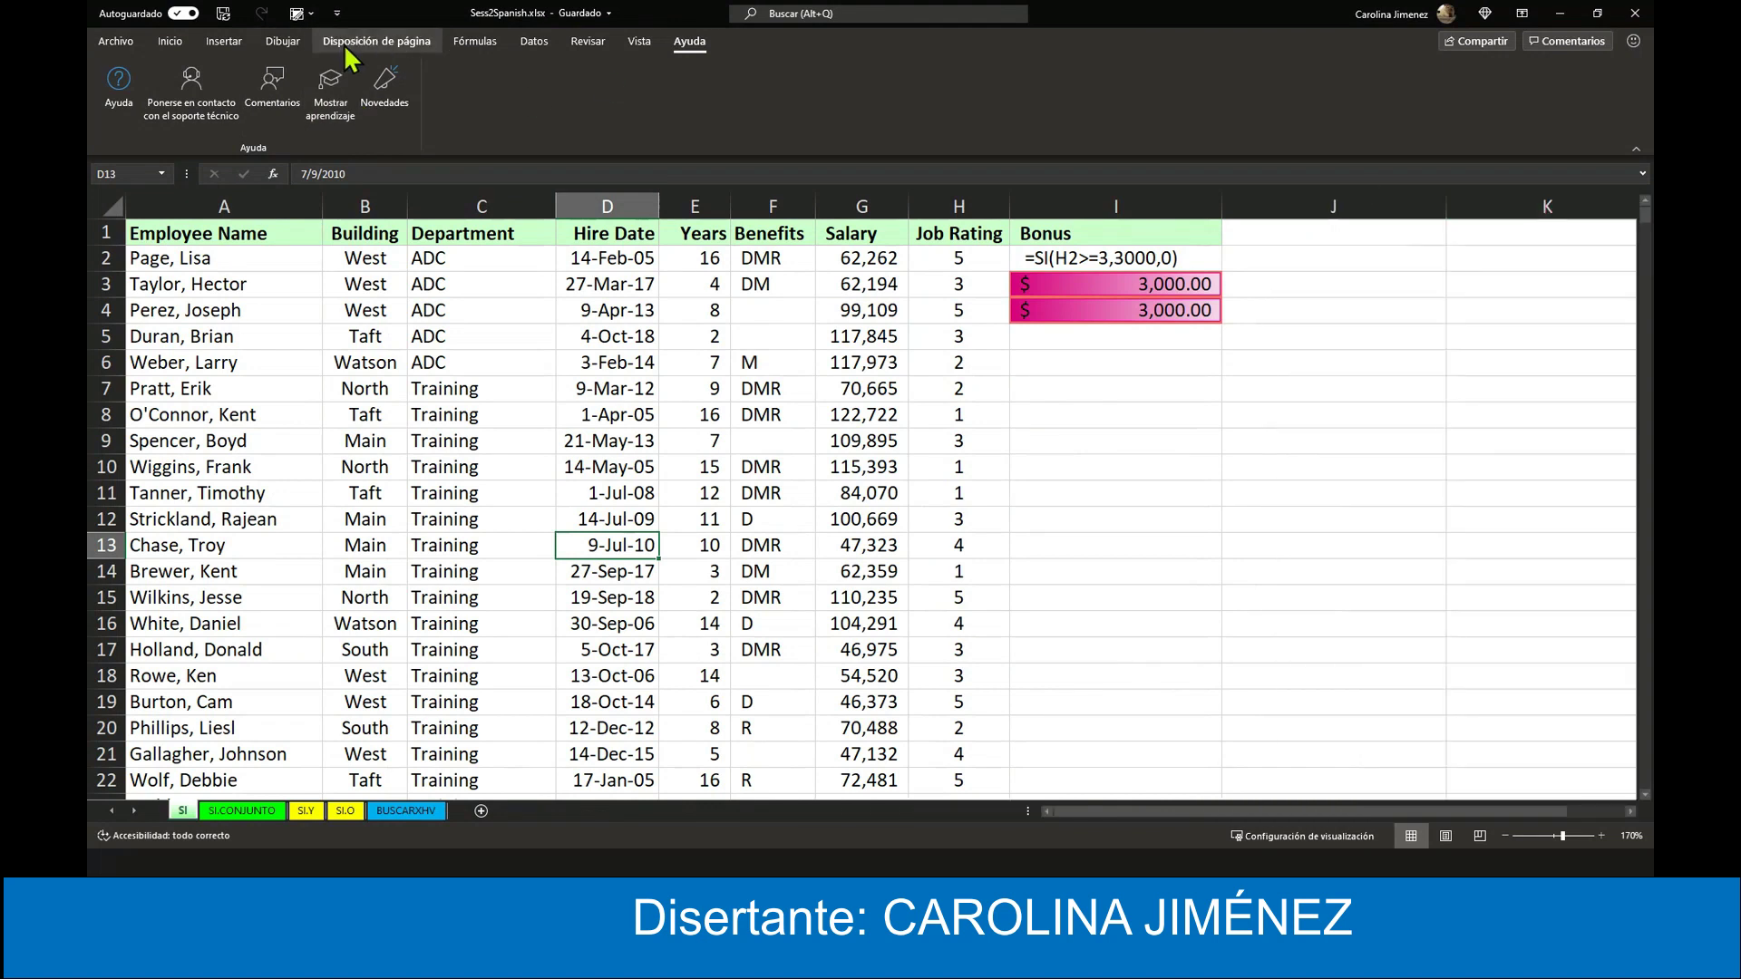
- Show the Fórmulas tab, adjust the zoom and look over the Job Rating values in column H
{"action": "left_click", "coordinate": [471, 44]}
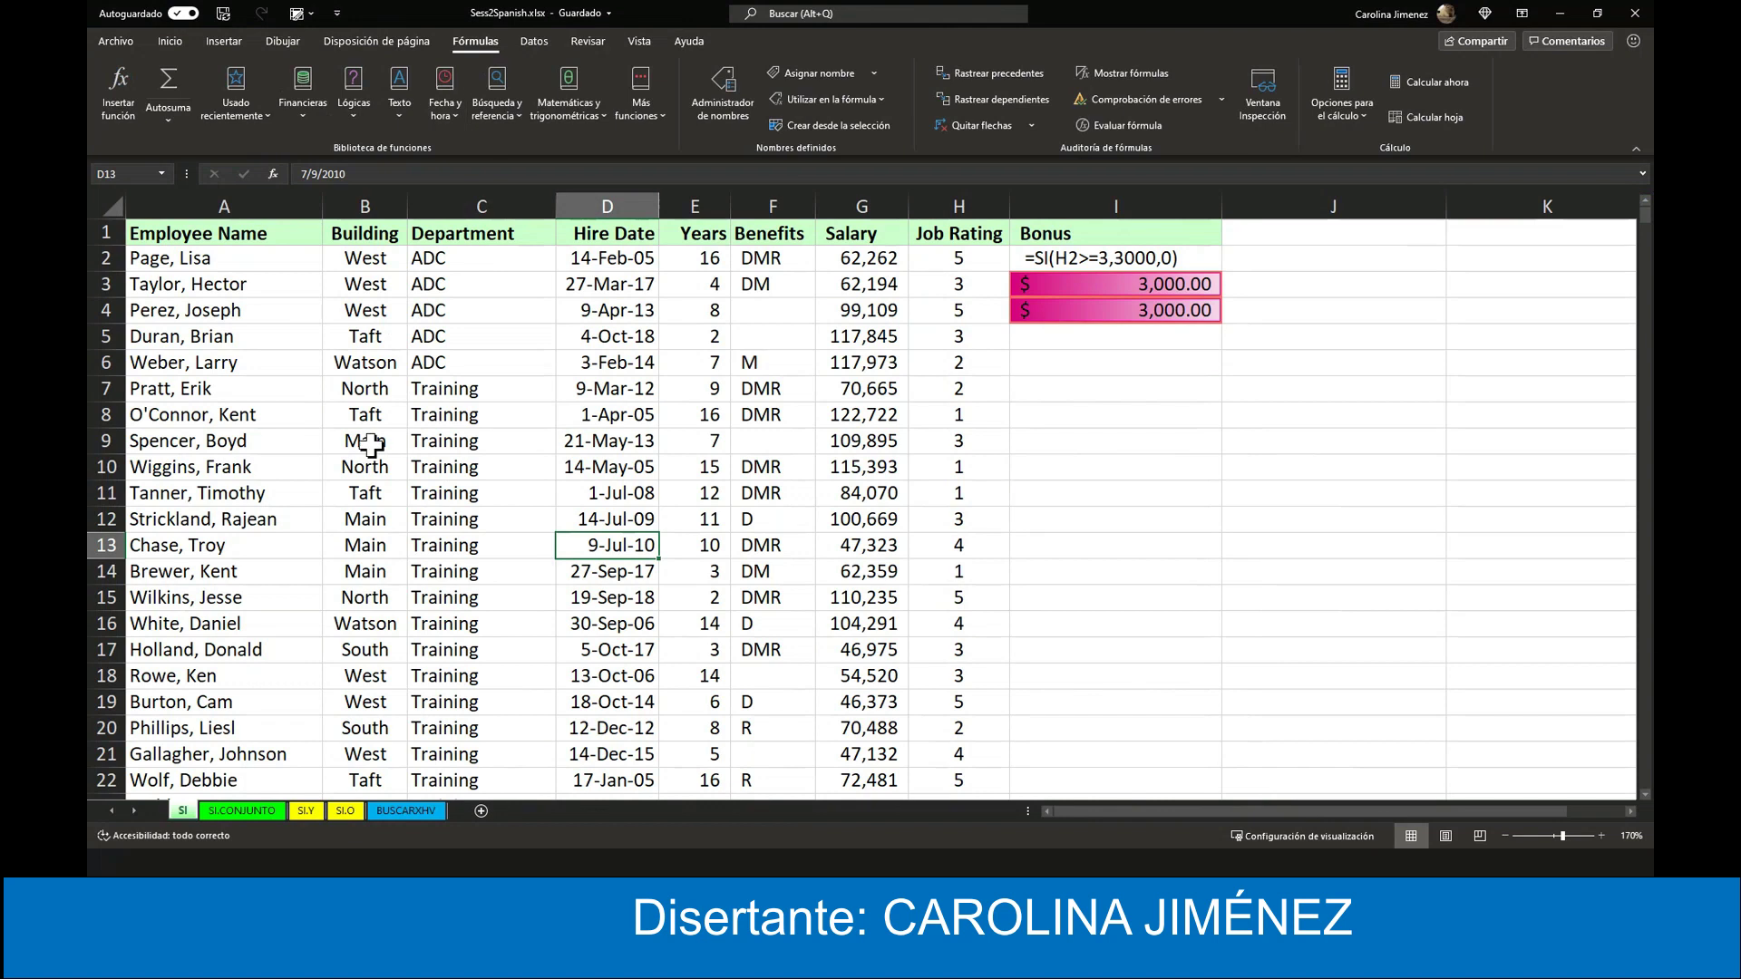
{"action": "left_click", "coordinate": [1505, 835]}
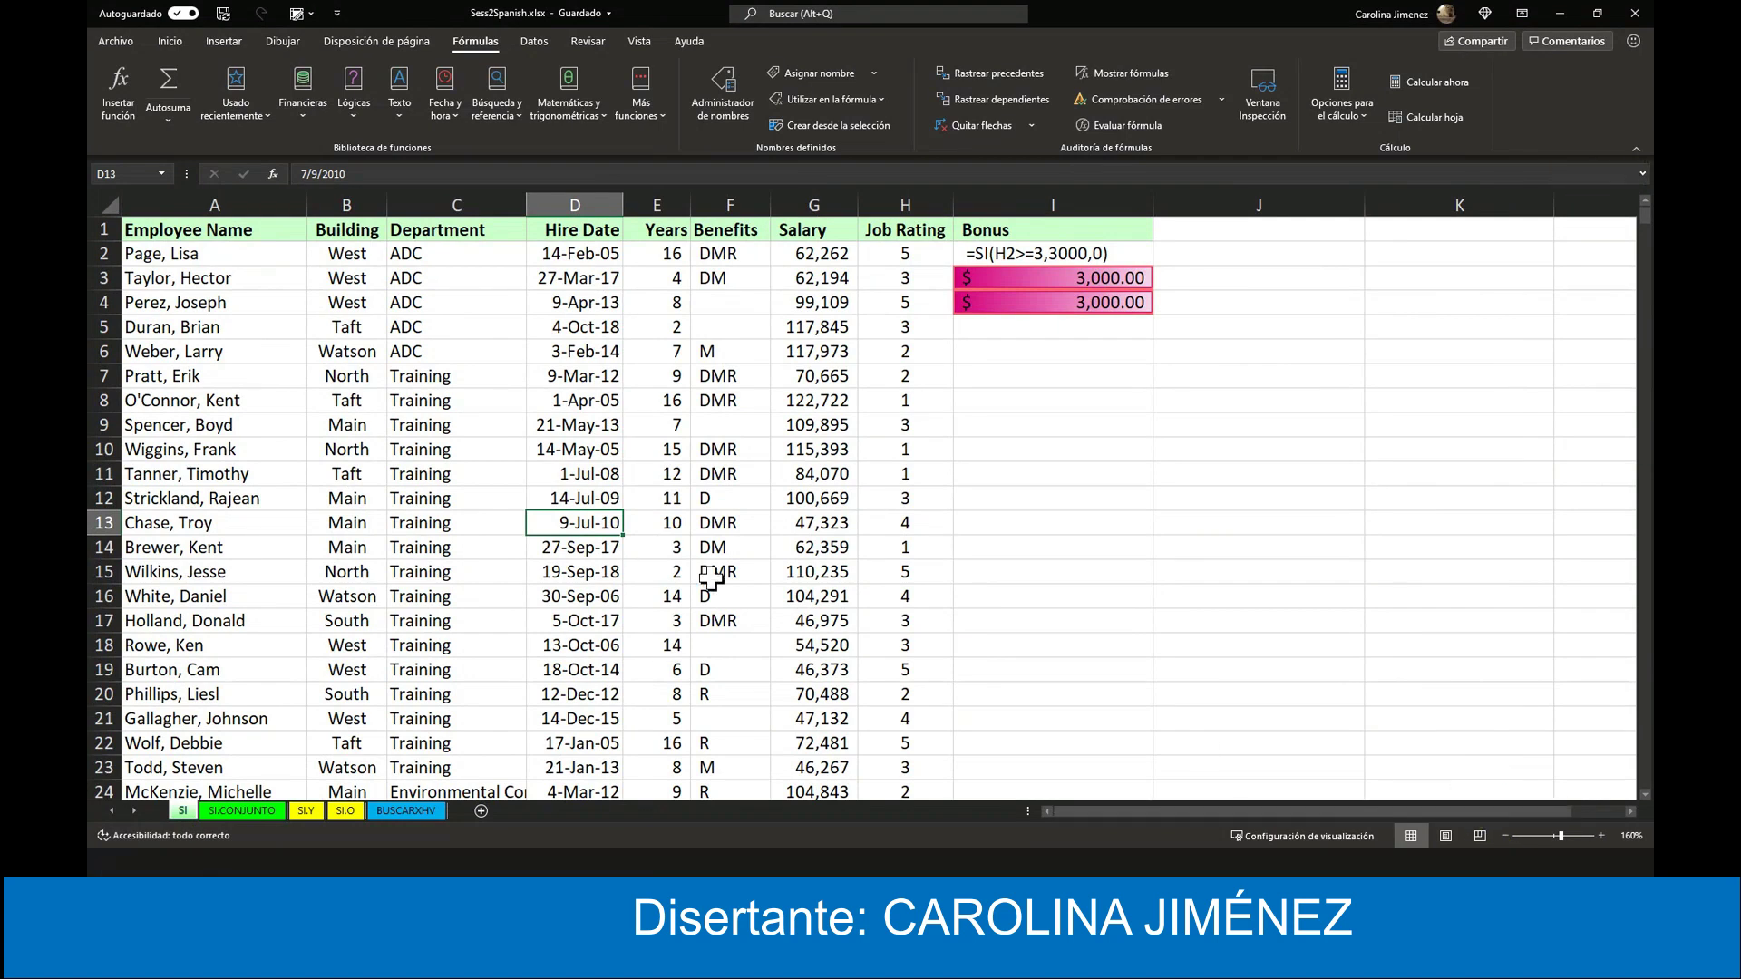
{"action": "left_click", "coordinate": [1043, 351]}
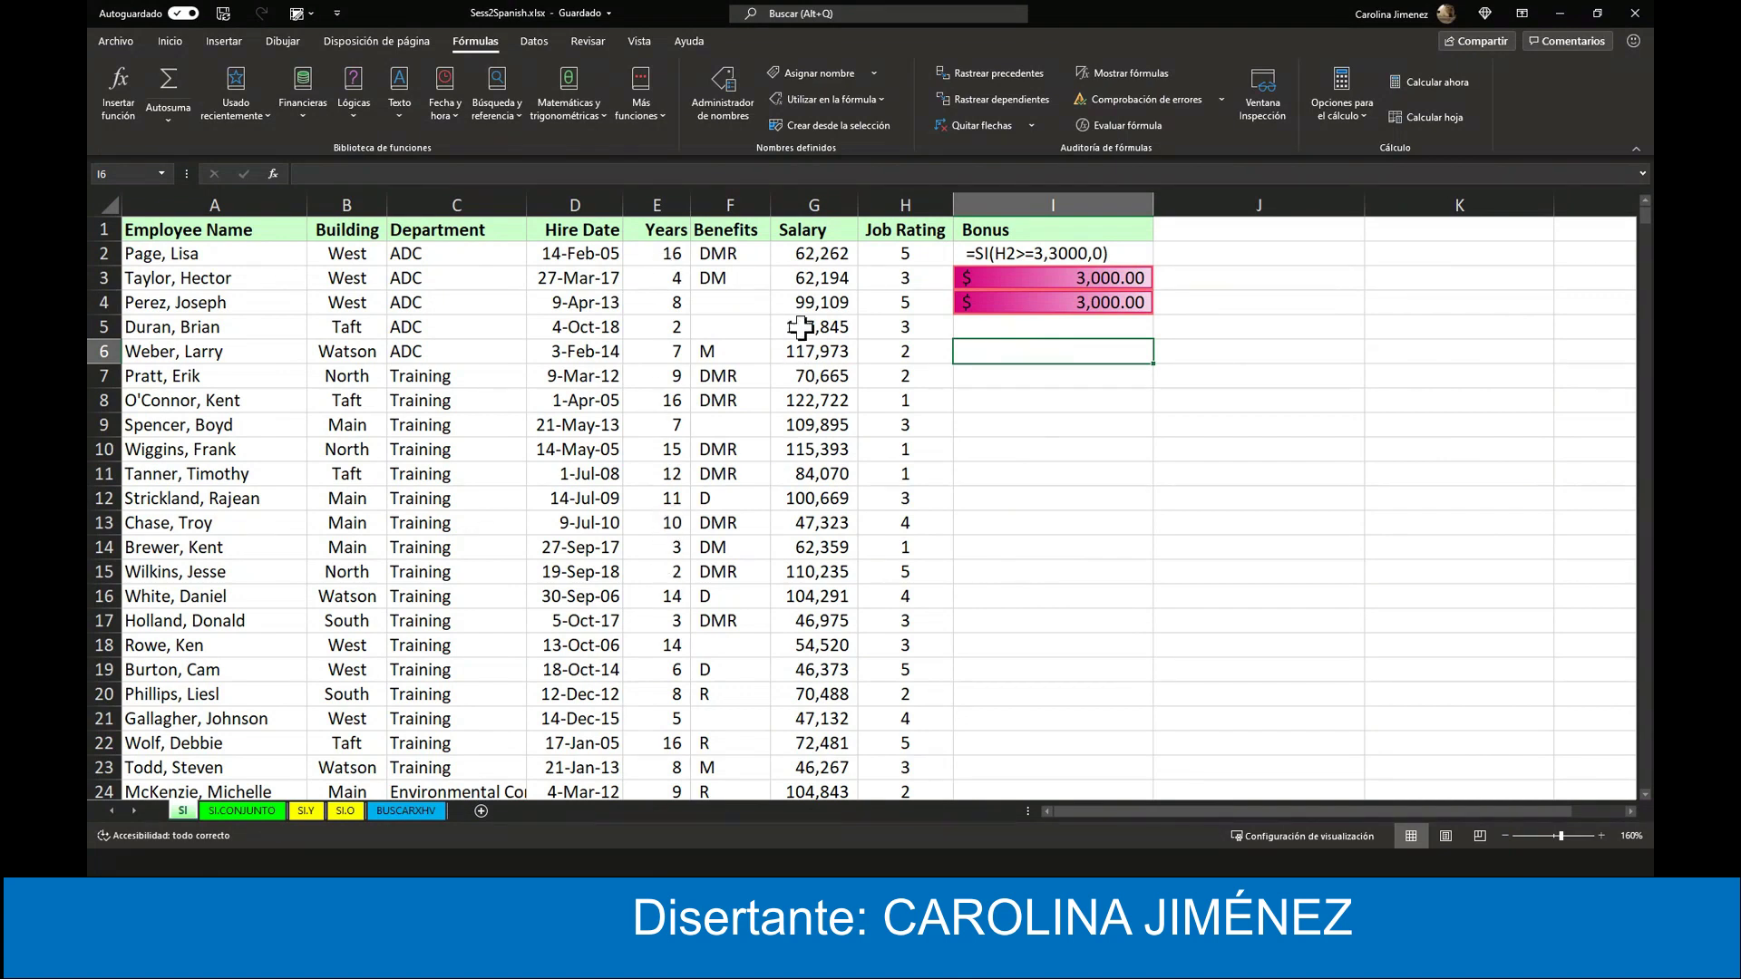
{"action": "left_click_drag", "start_coordinate": [905, 277], "coordinate": [905, 711]}
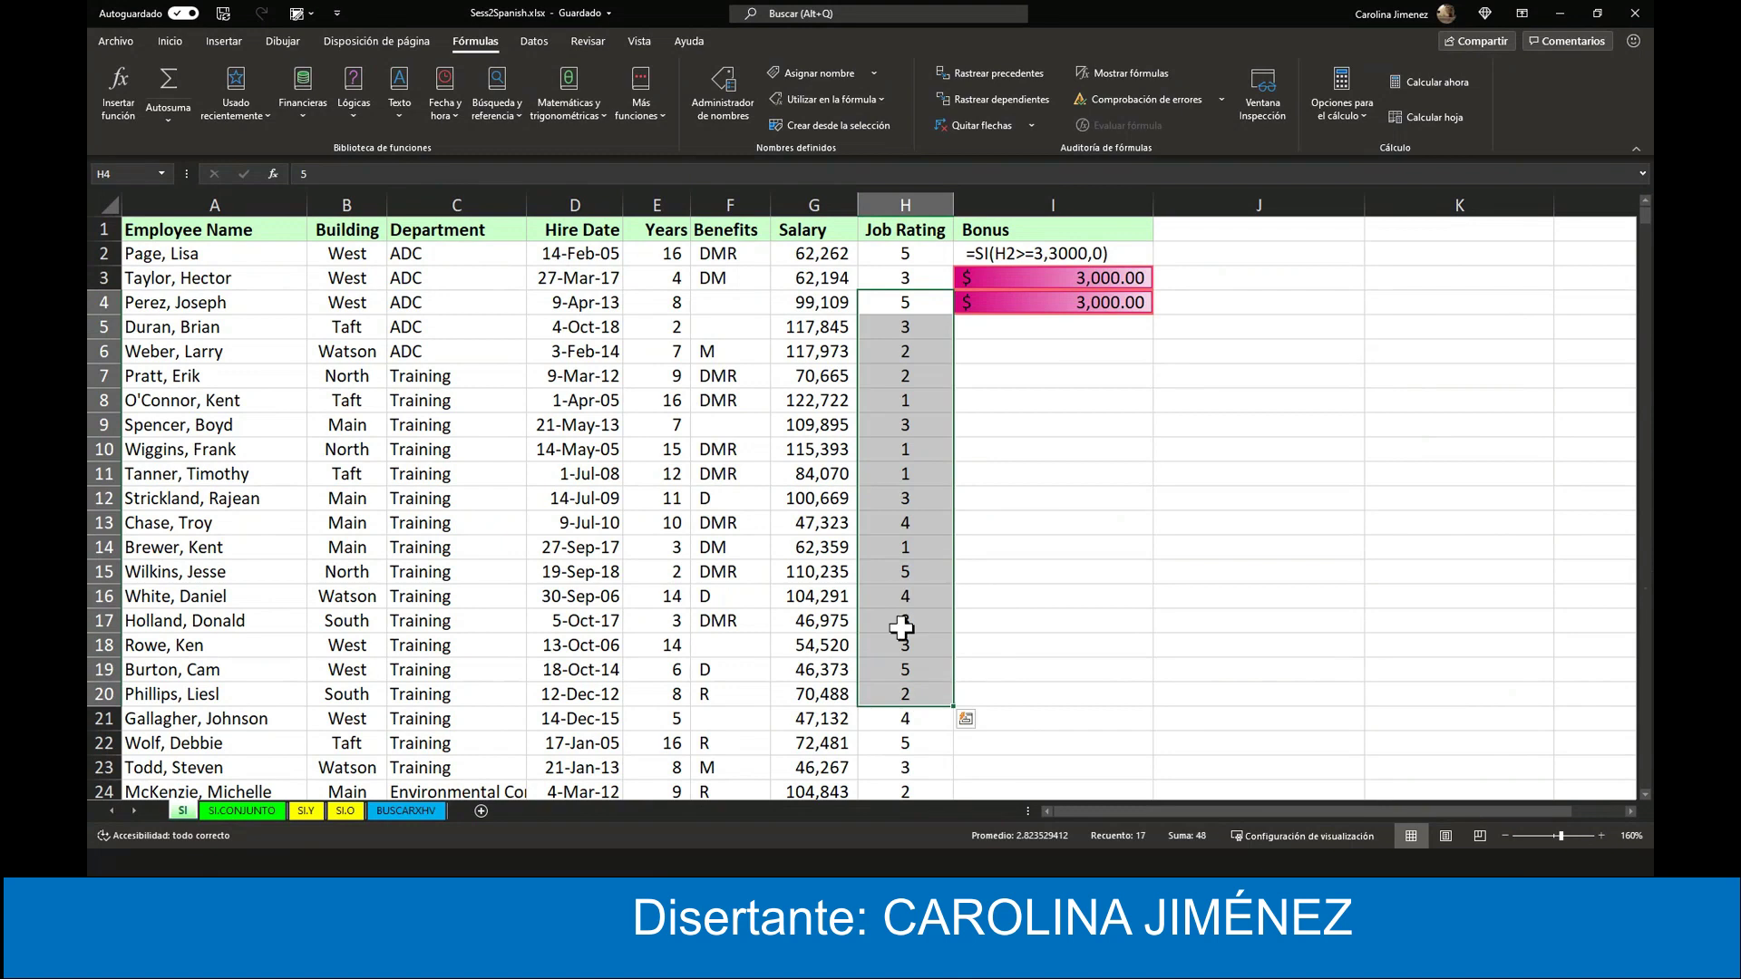
{"action": "left_click", "coordinate": [904, 571]}
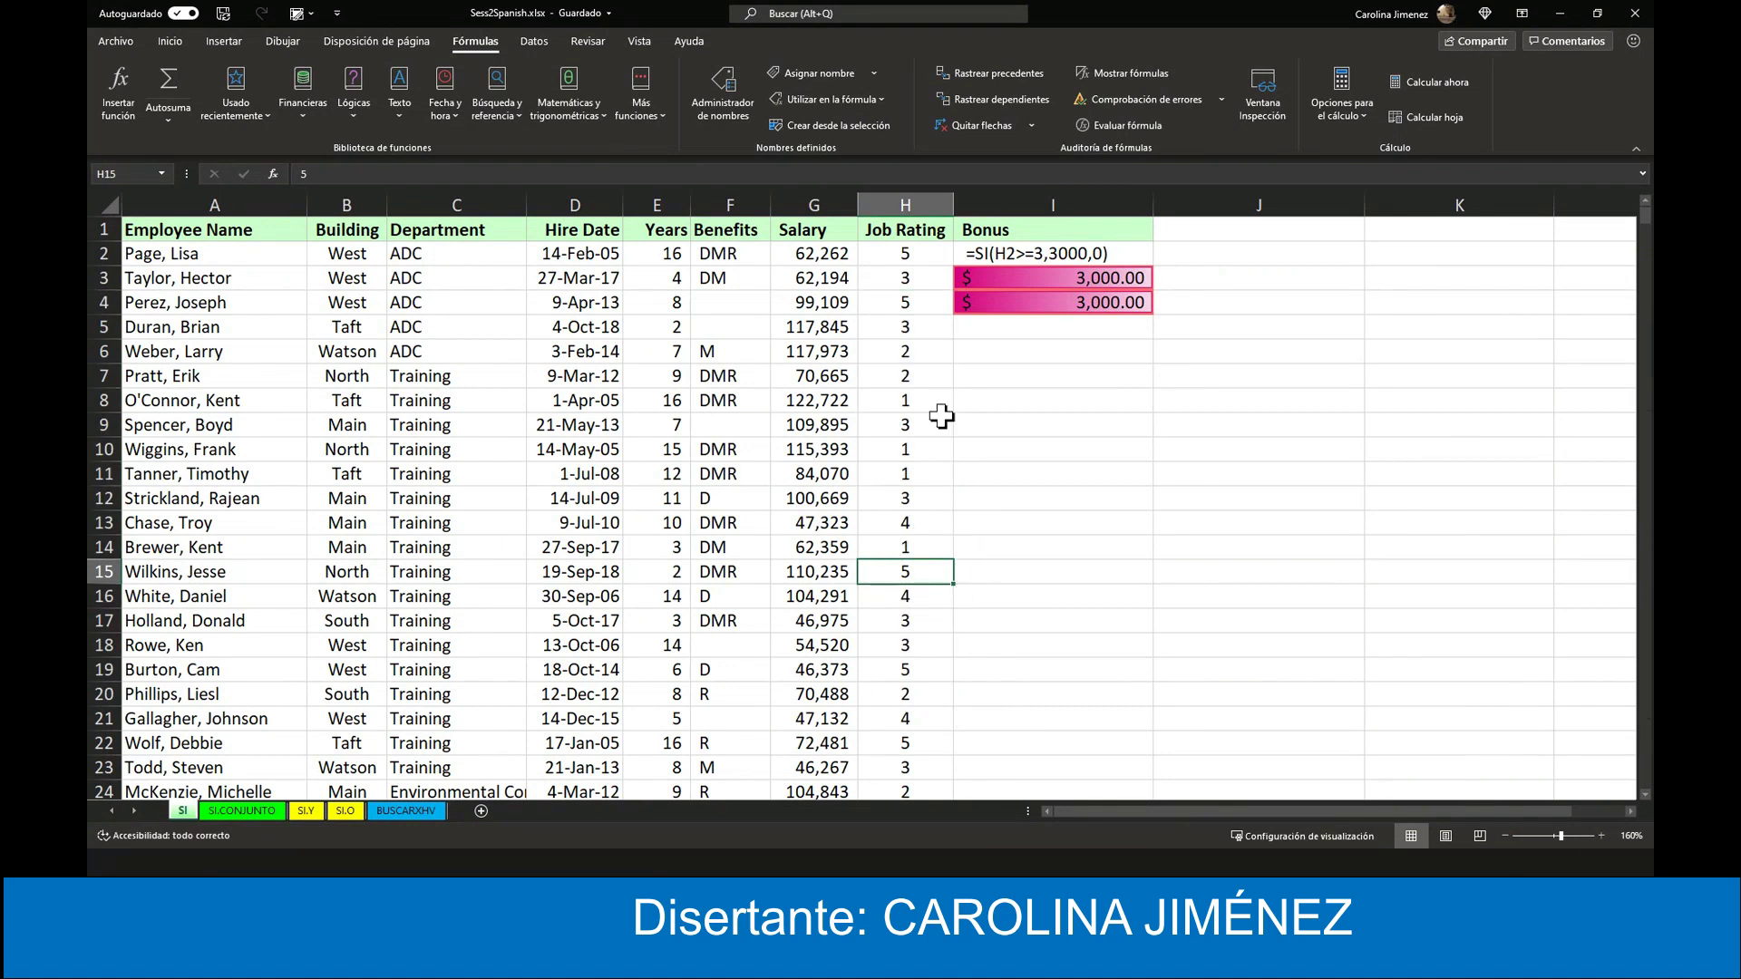
{"action": "left_click", "coordinate": [1600, 835]}
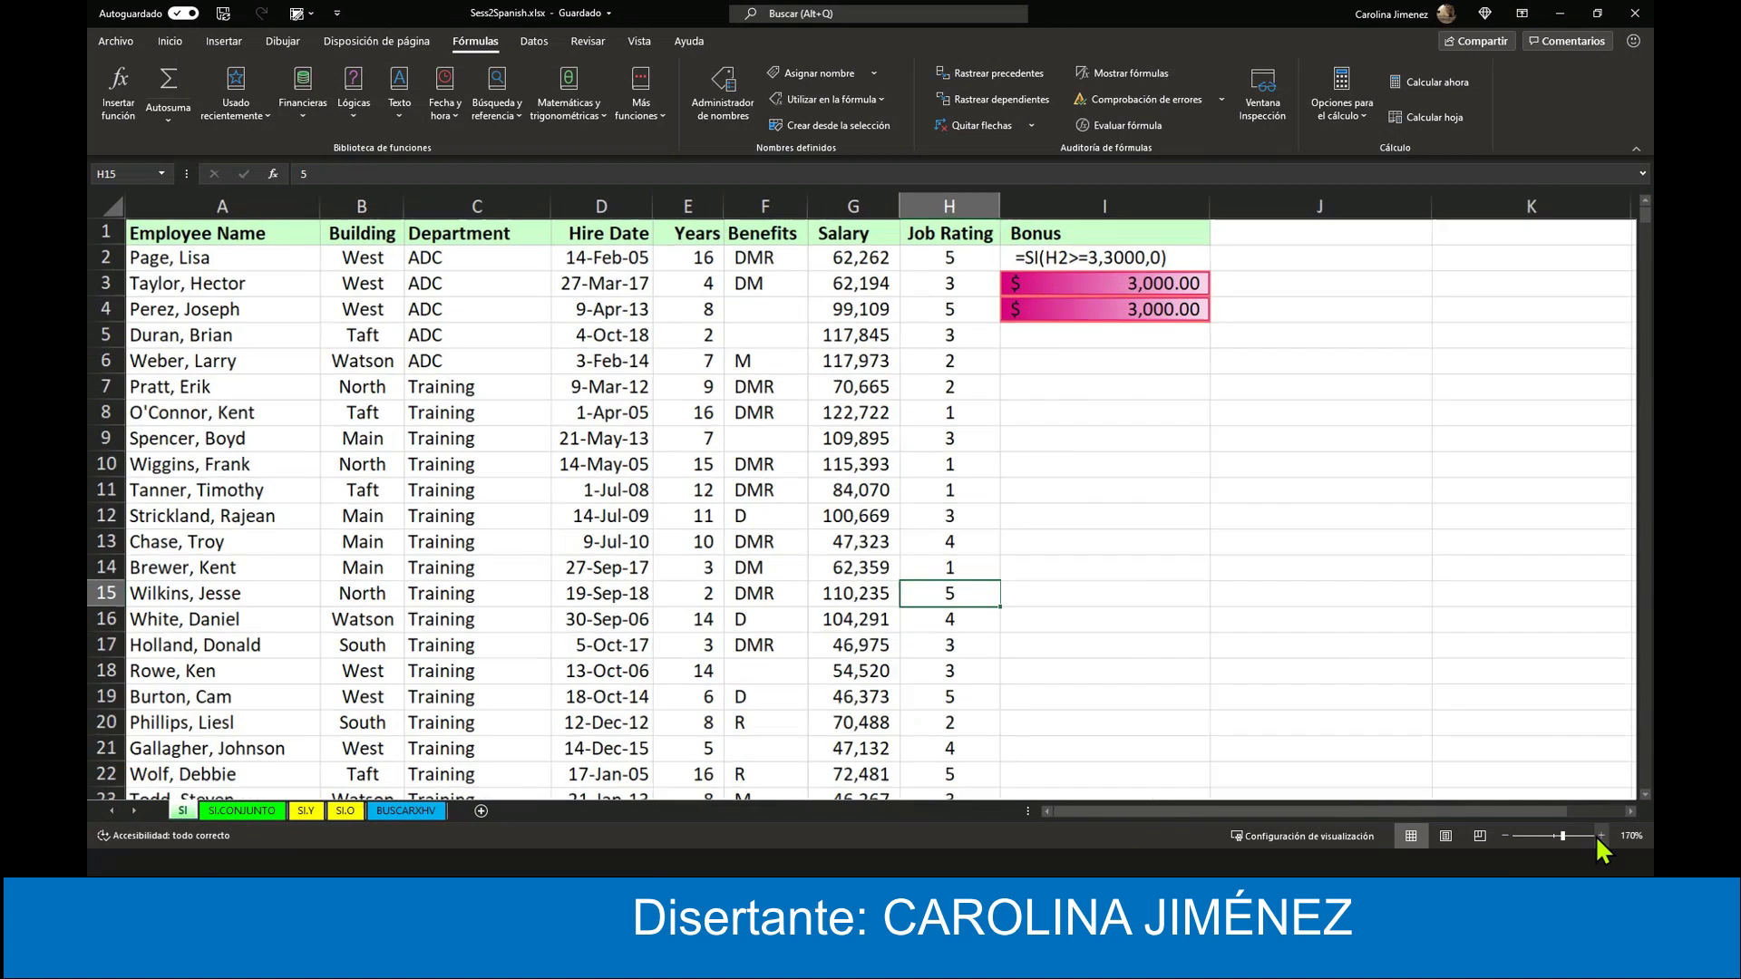
{"action": "left_click", "coordinate": [1600, 835]}
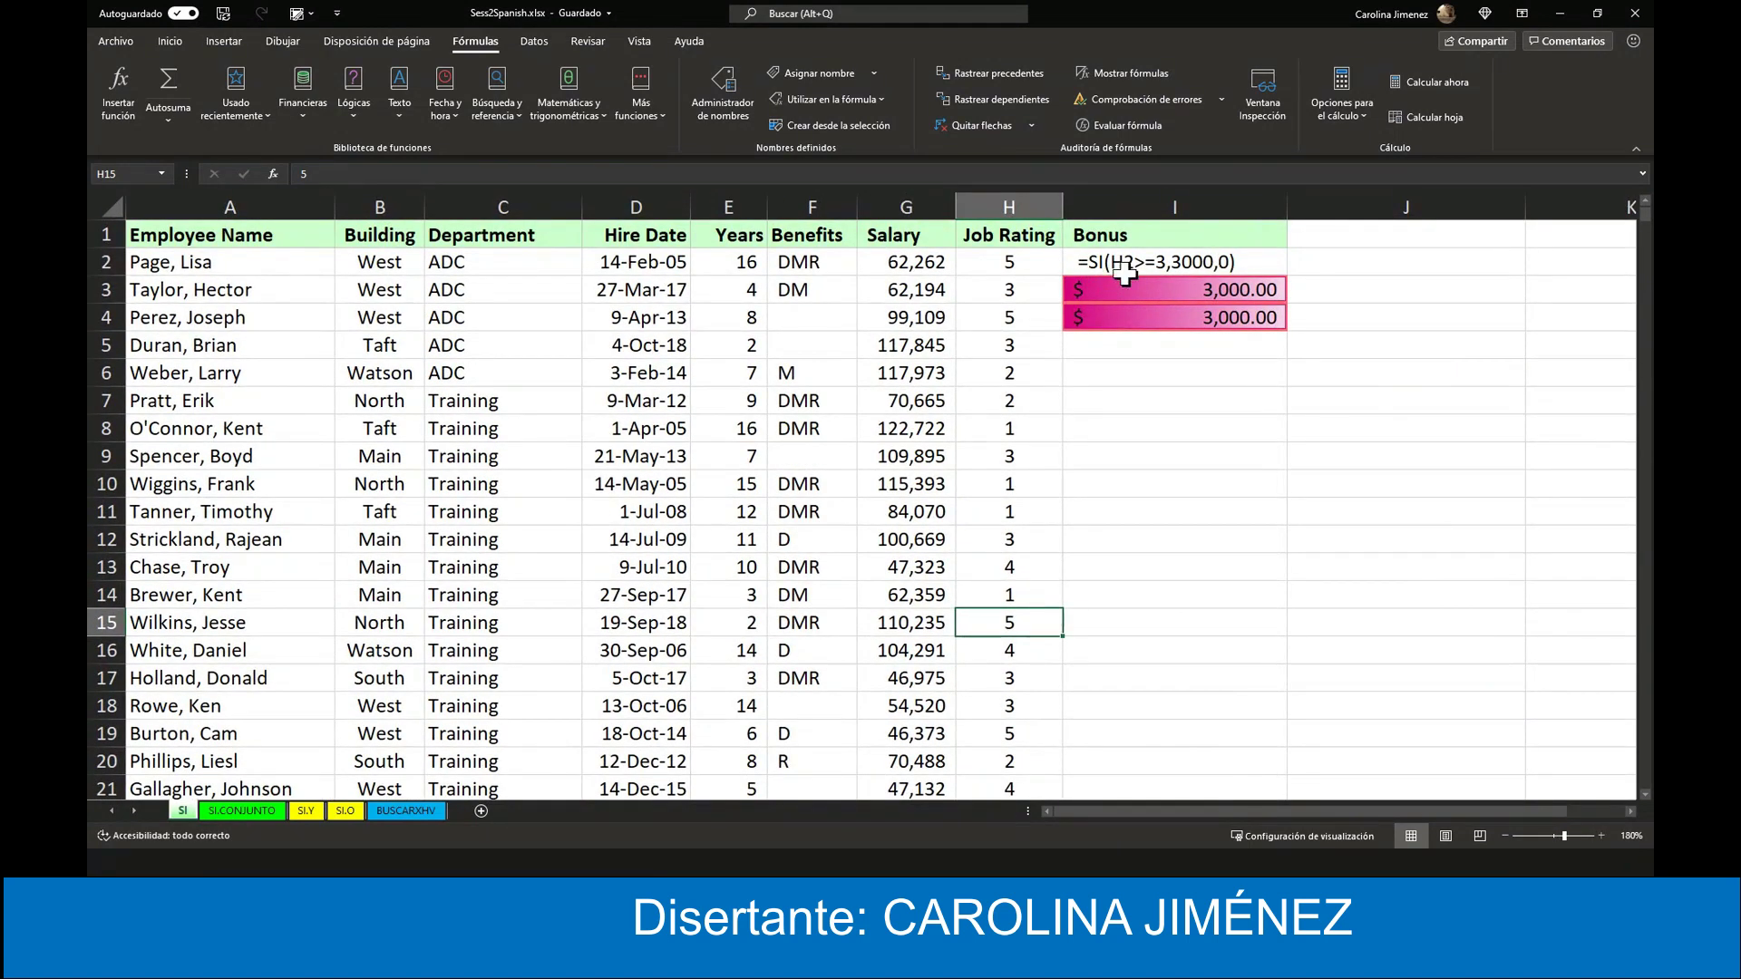
{"action": "left_click", "coordinate": [1601, 835]}
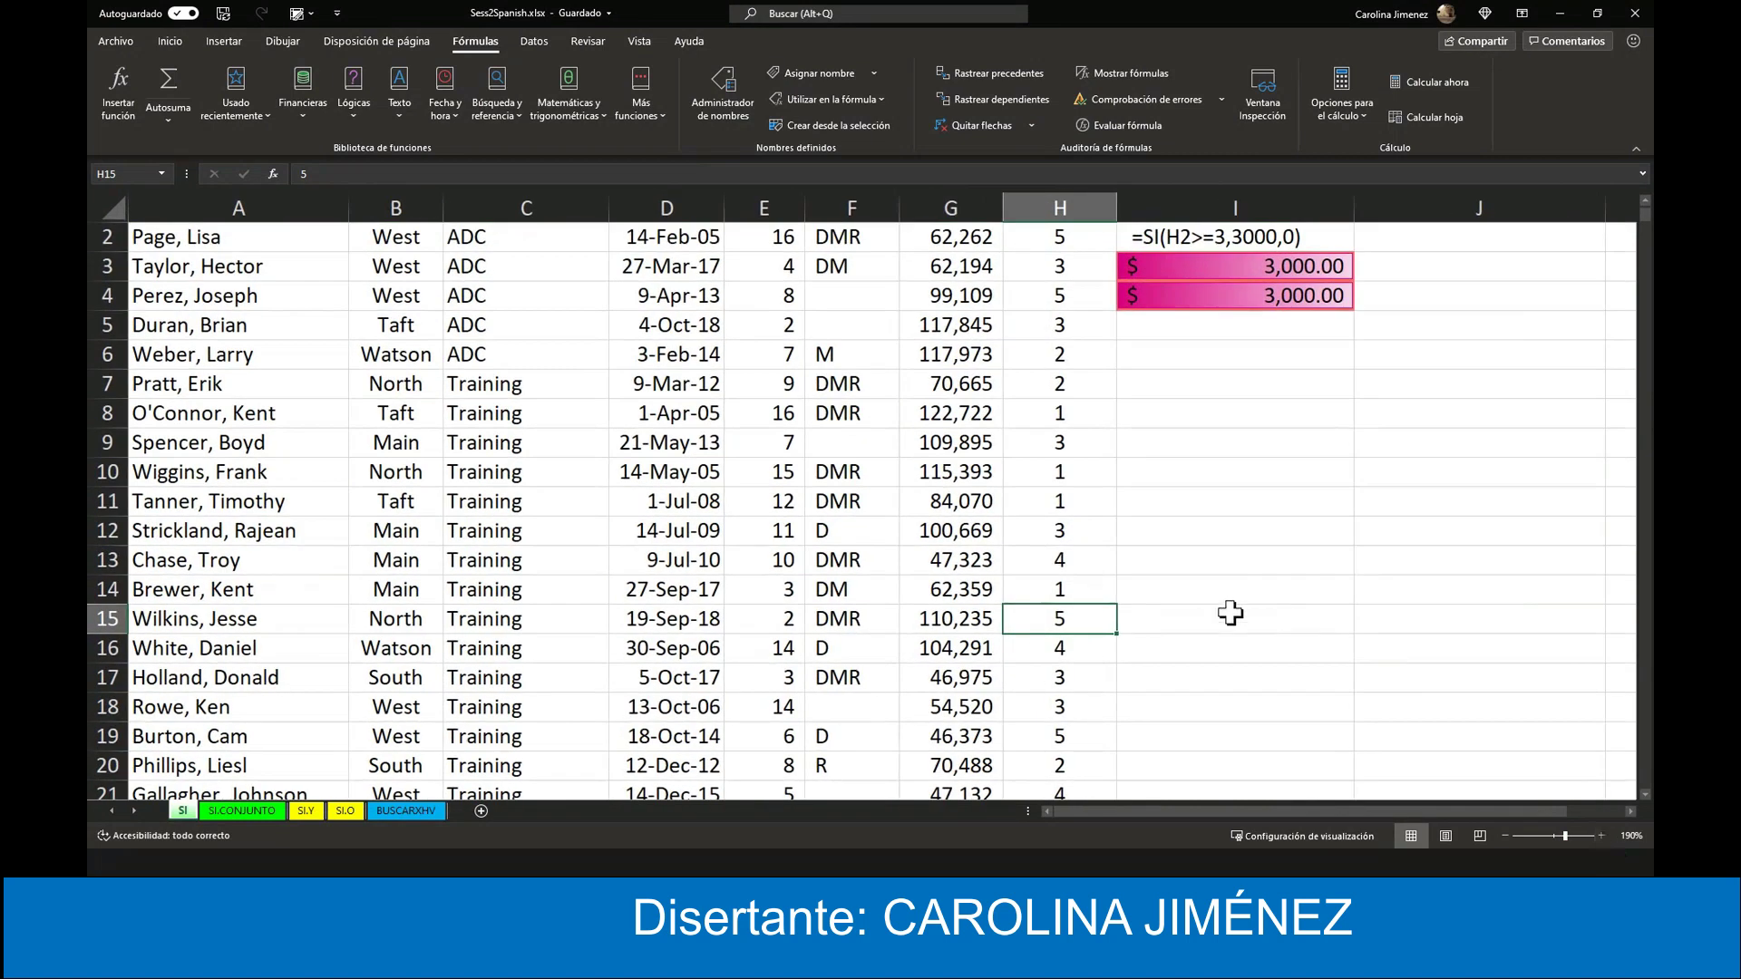
{"action": "scroll", "coordinate": [1346, 544], "scroll_direction": "up", "scroll_amount": 1}
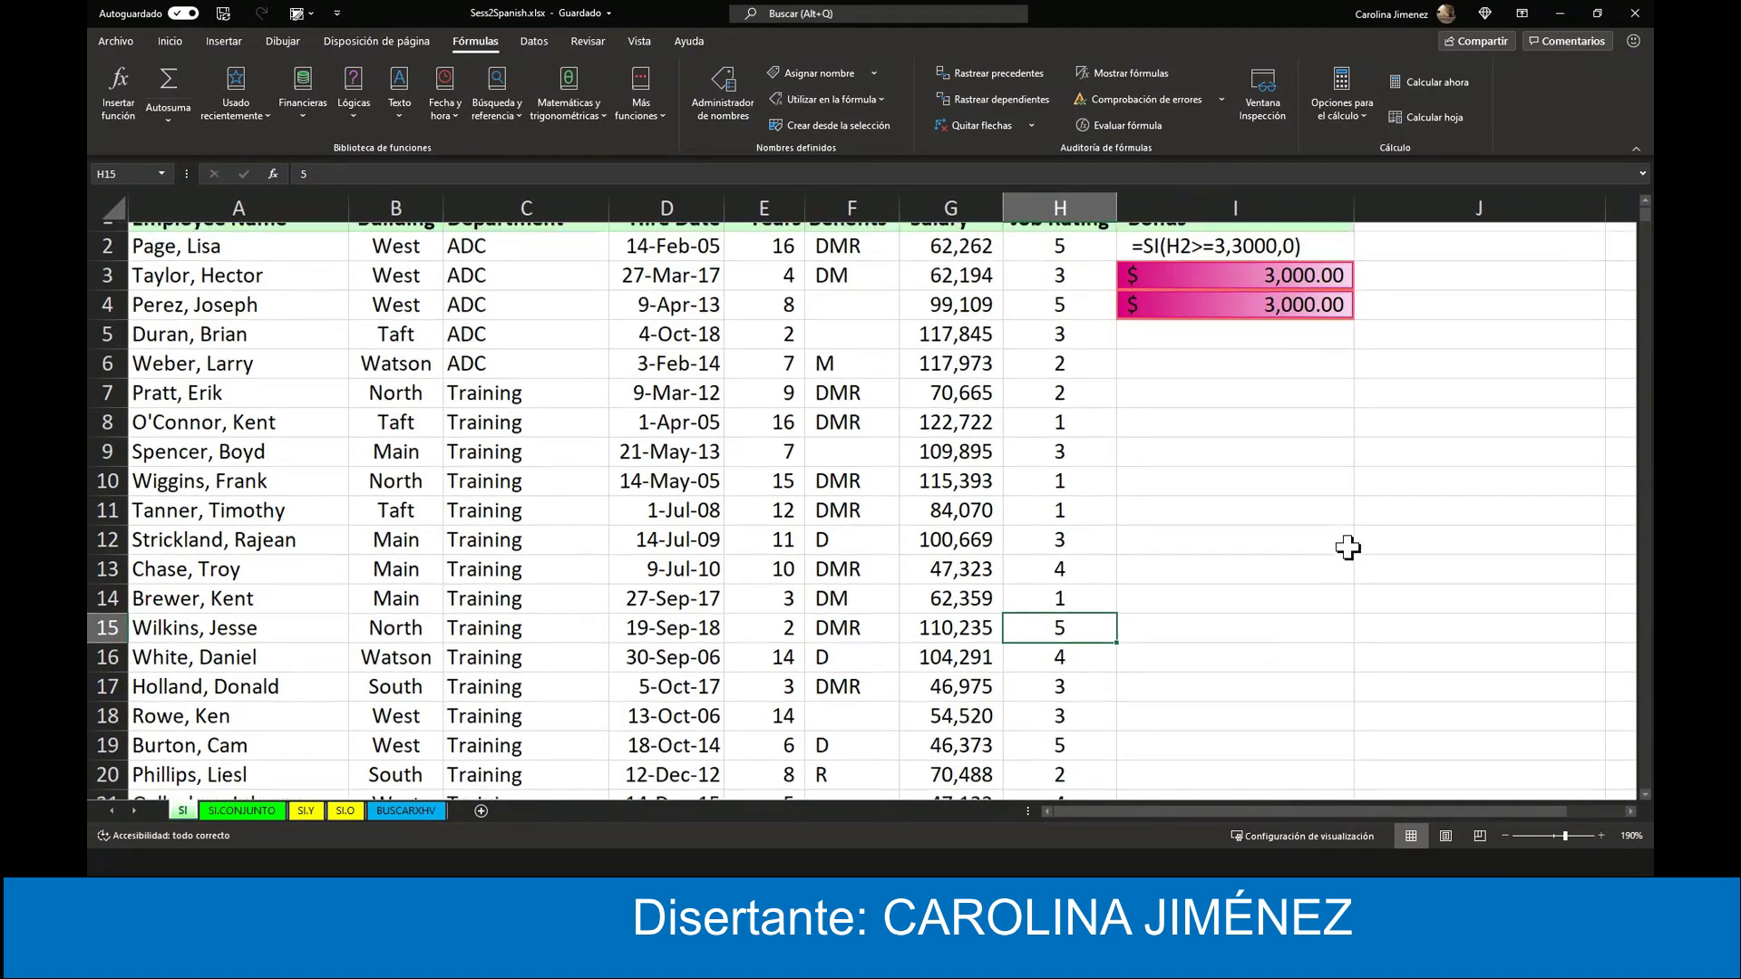
- Review the SI formulas in I2, I3 and I4, then begin editing empty cell I6
{"action": "left_click", "coordinate": [1188, 270]}
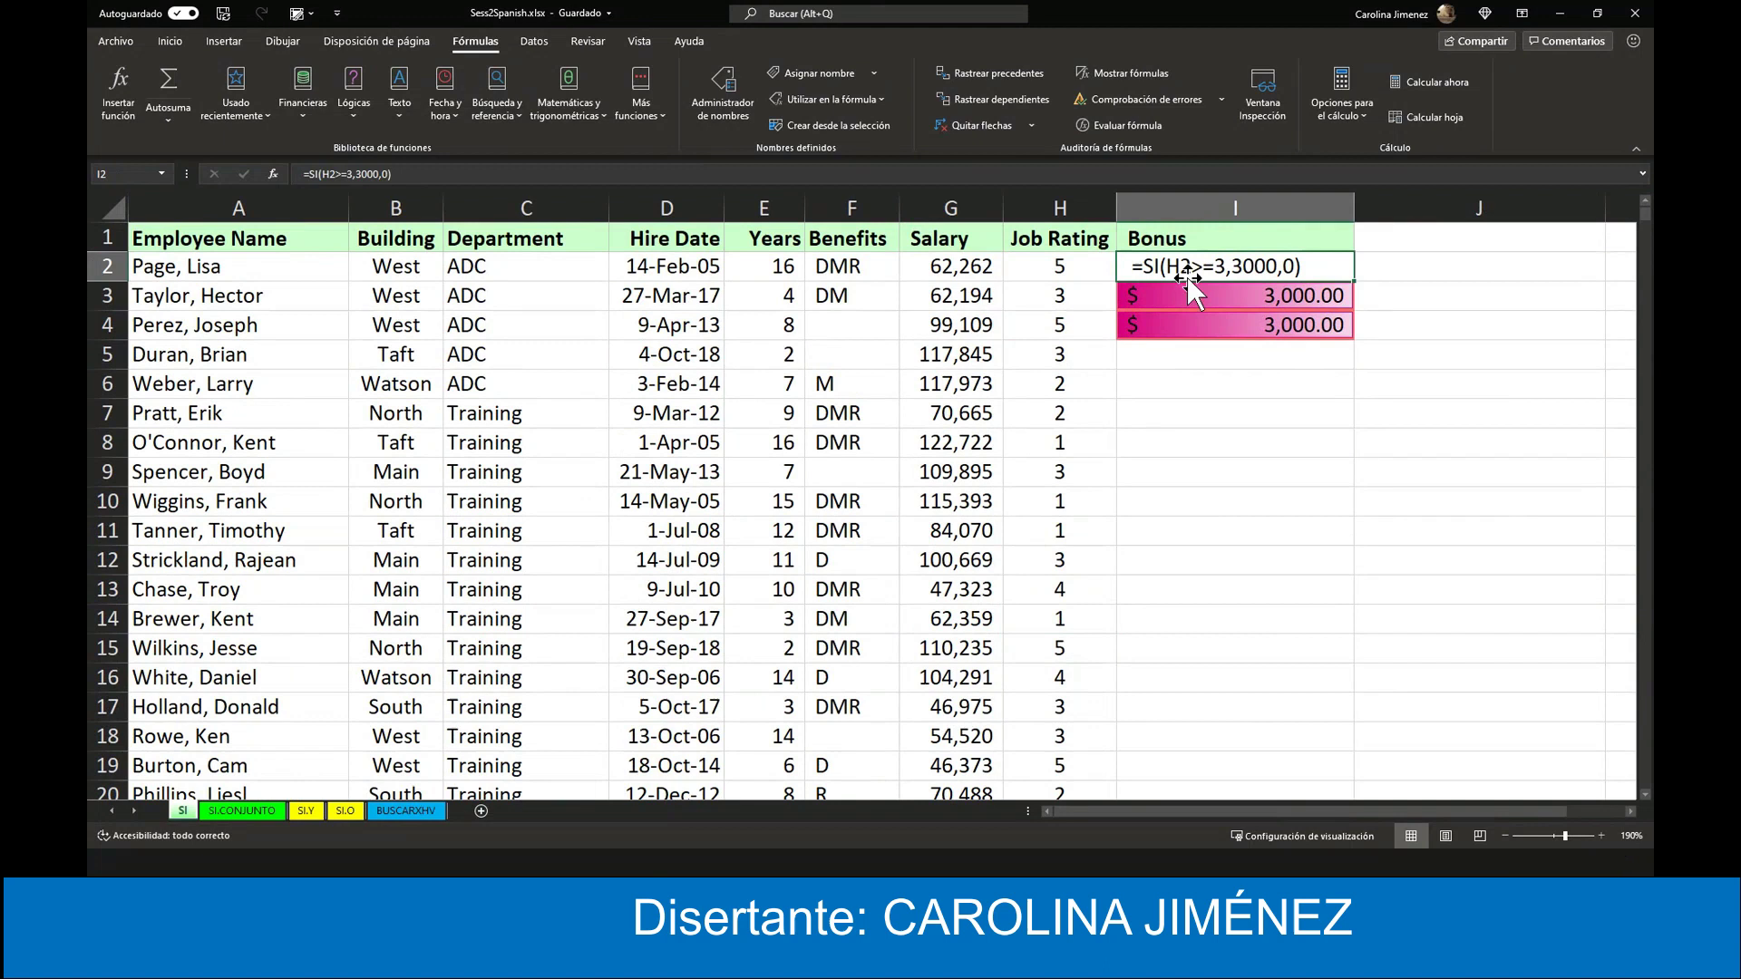
{"action": "left_click", "coordinate": [1214, 321]}
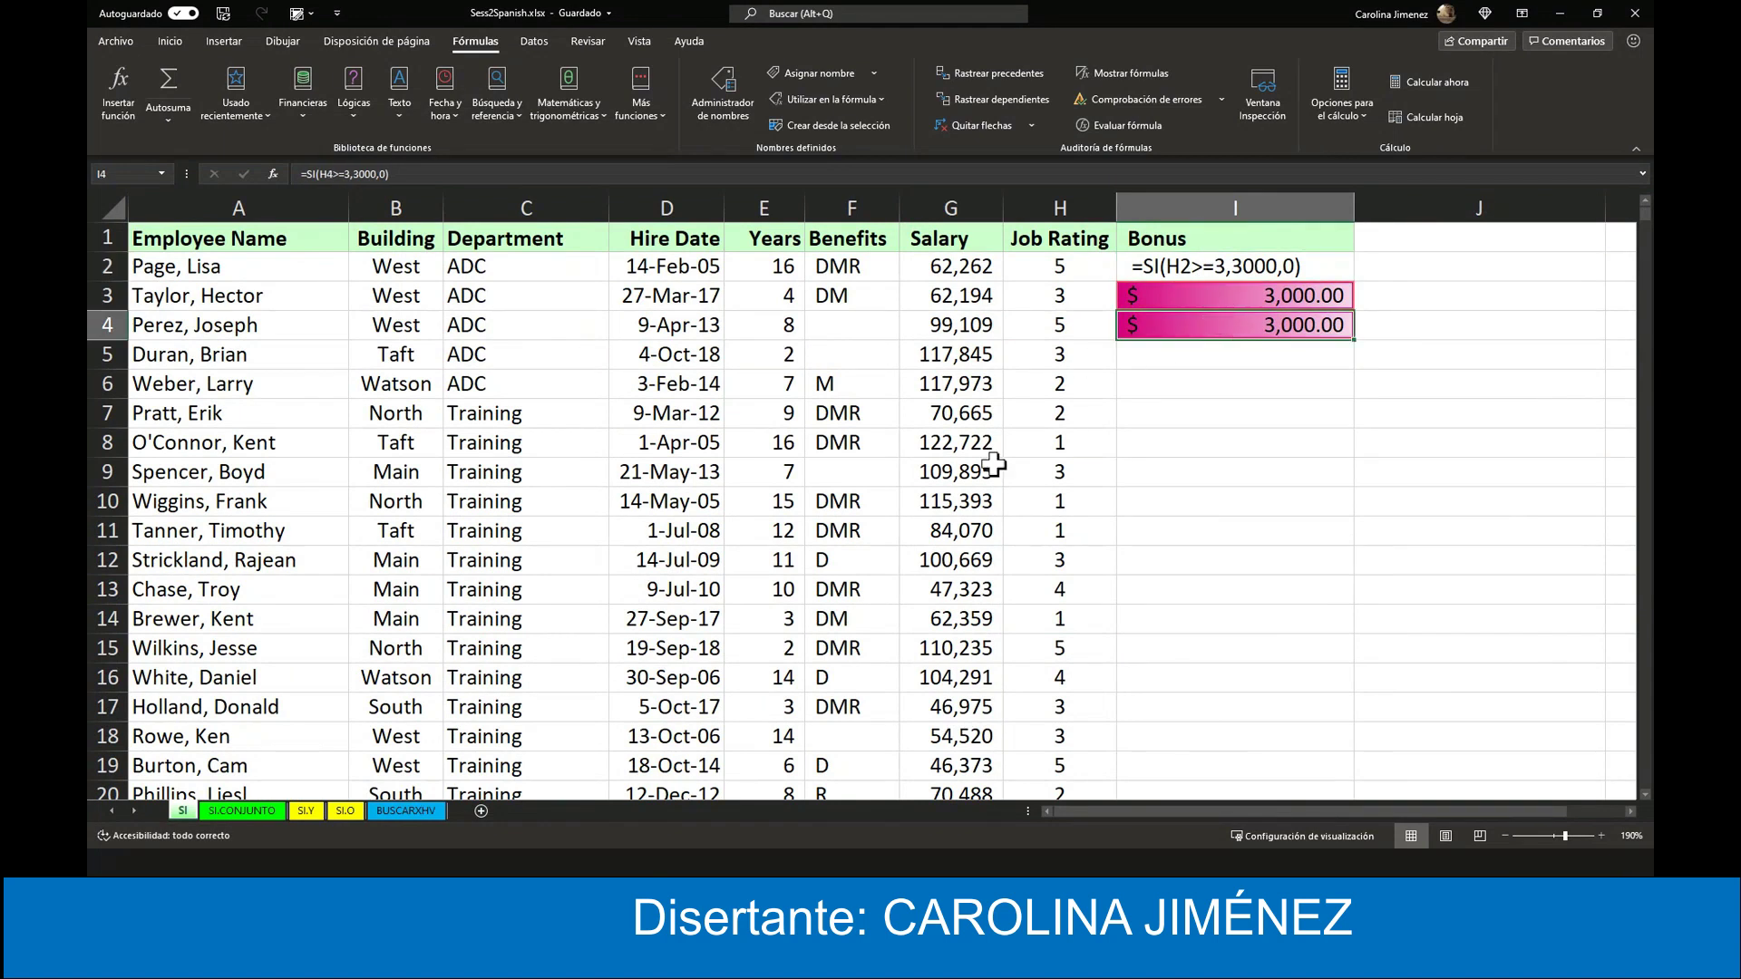
{"action": "left_click", "coordinate": [1227, 296]}
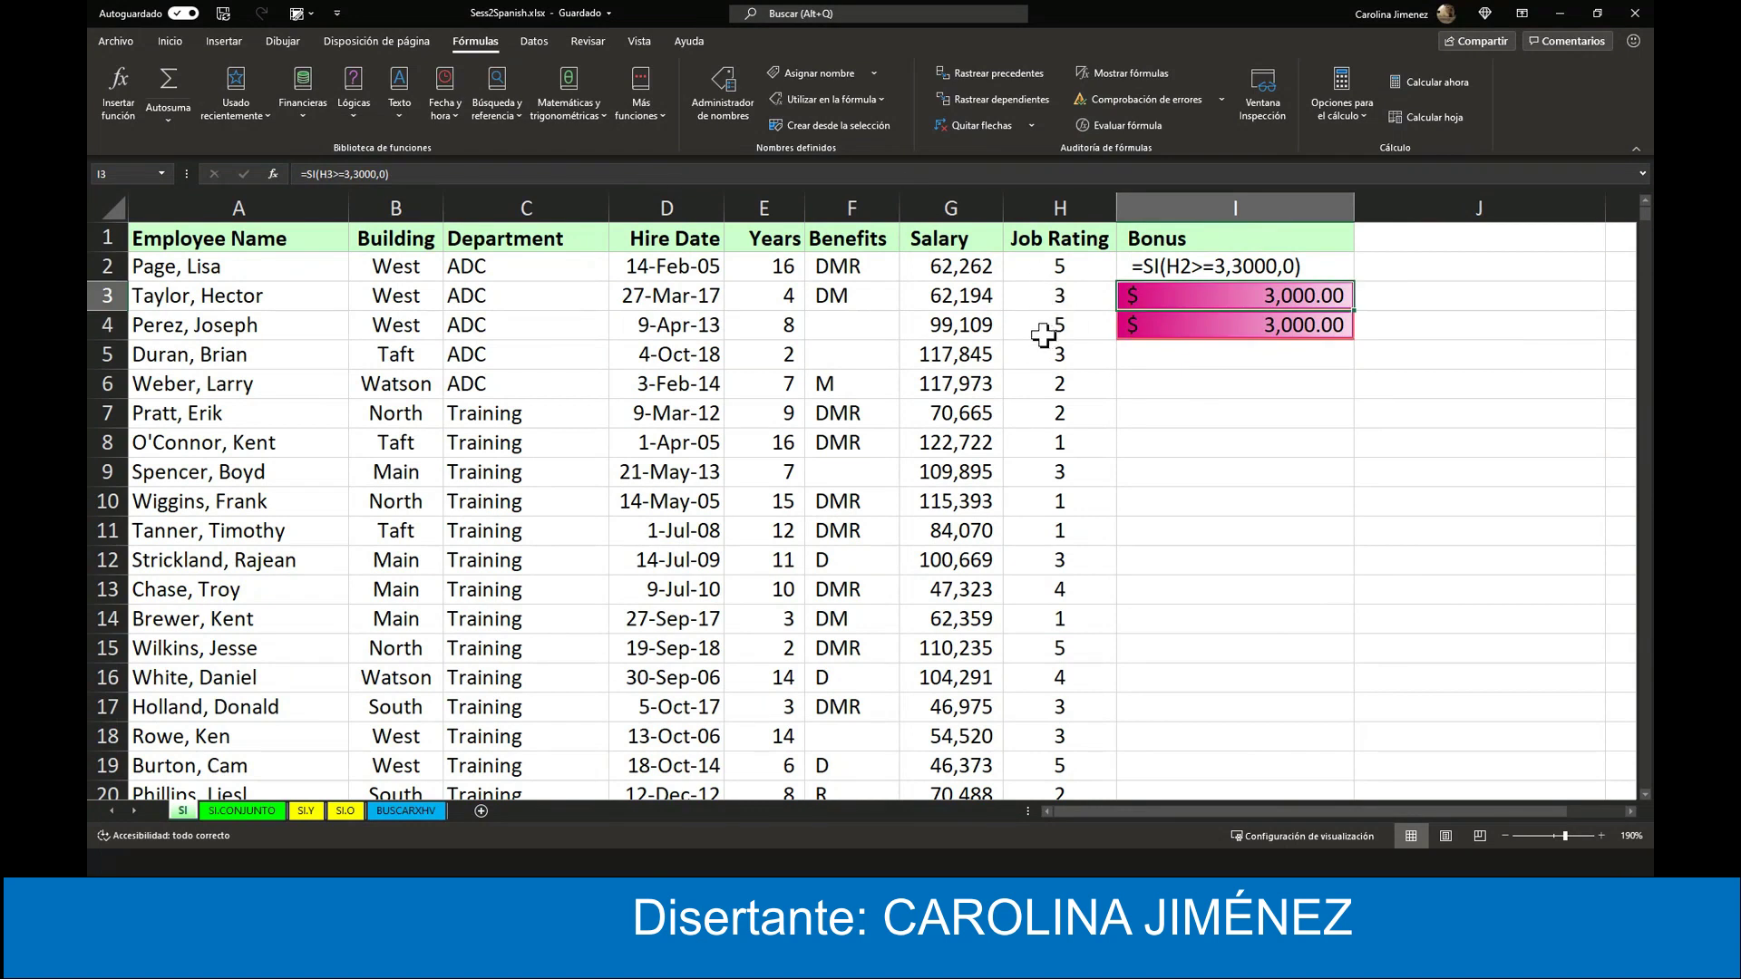
{"action": "left_click", "coordinate": [1205, 386]}
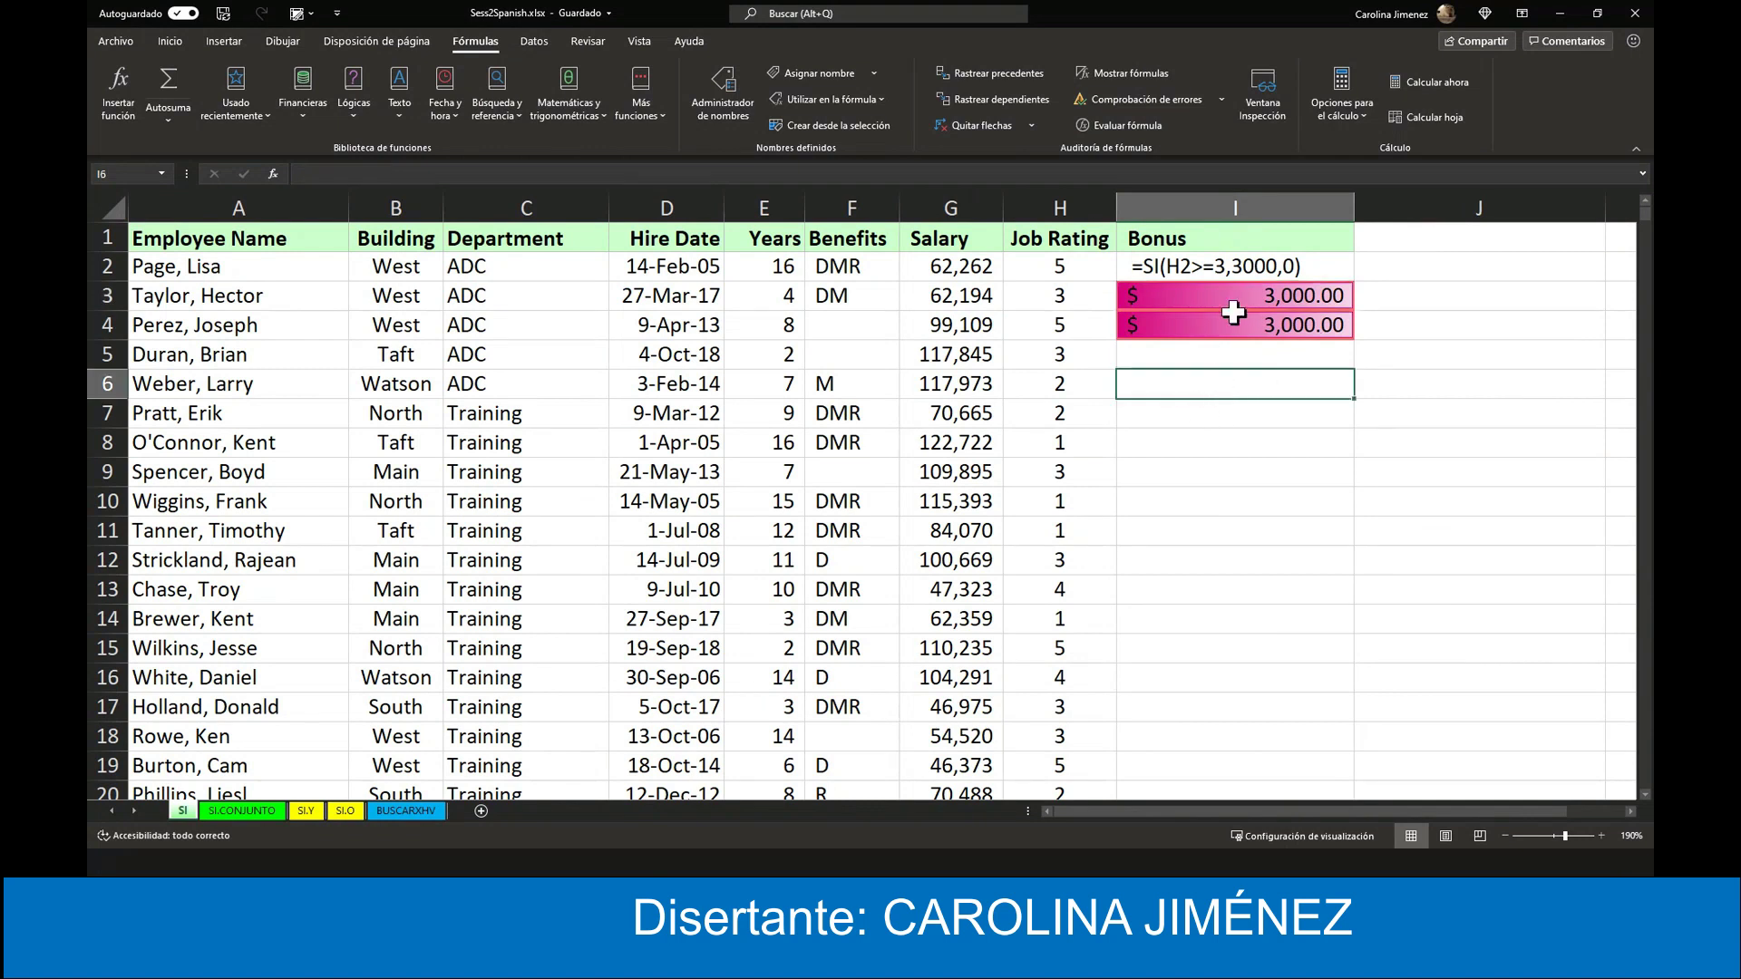
{"action": "left_click", "coordinate": [1286, 304]}
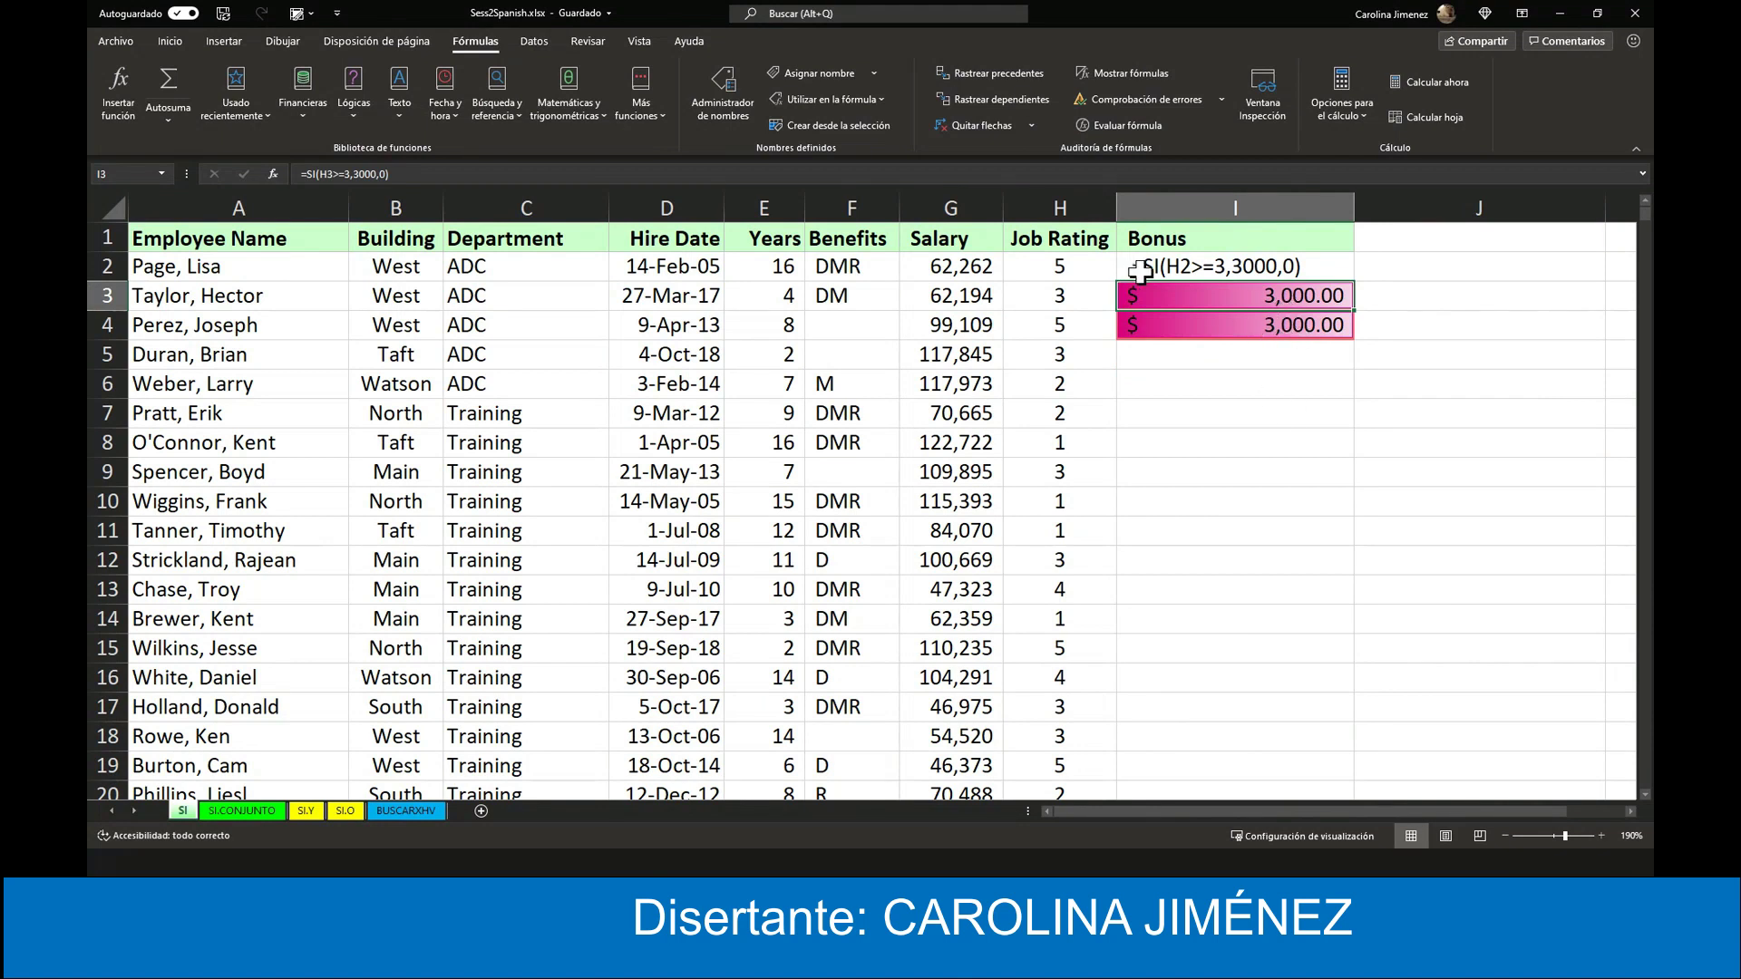
{"action": "left_click", "coordinate": [1242, 386]}
{"action": "double_click", "coordinate": [1242, 386]}
{"action": "type", "text": "="}
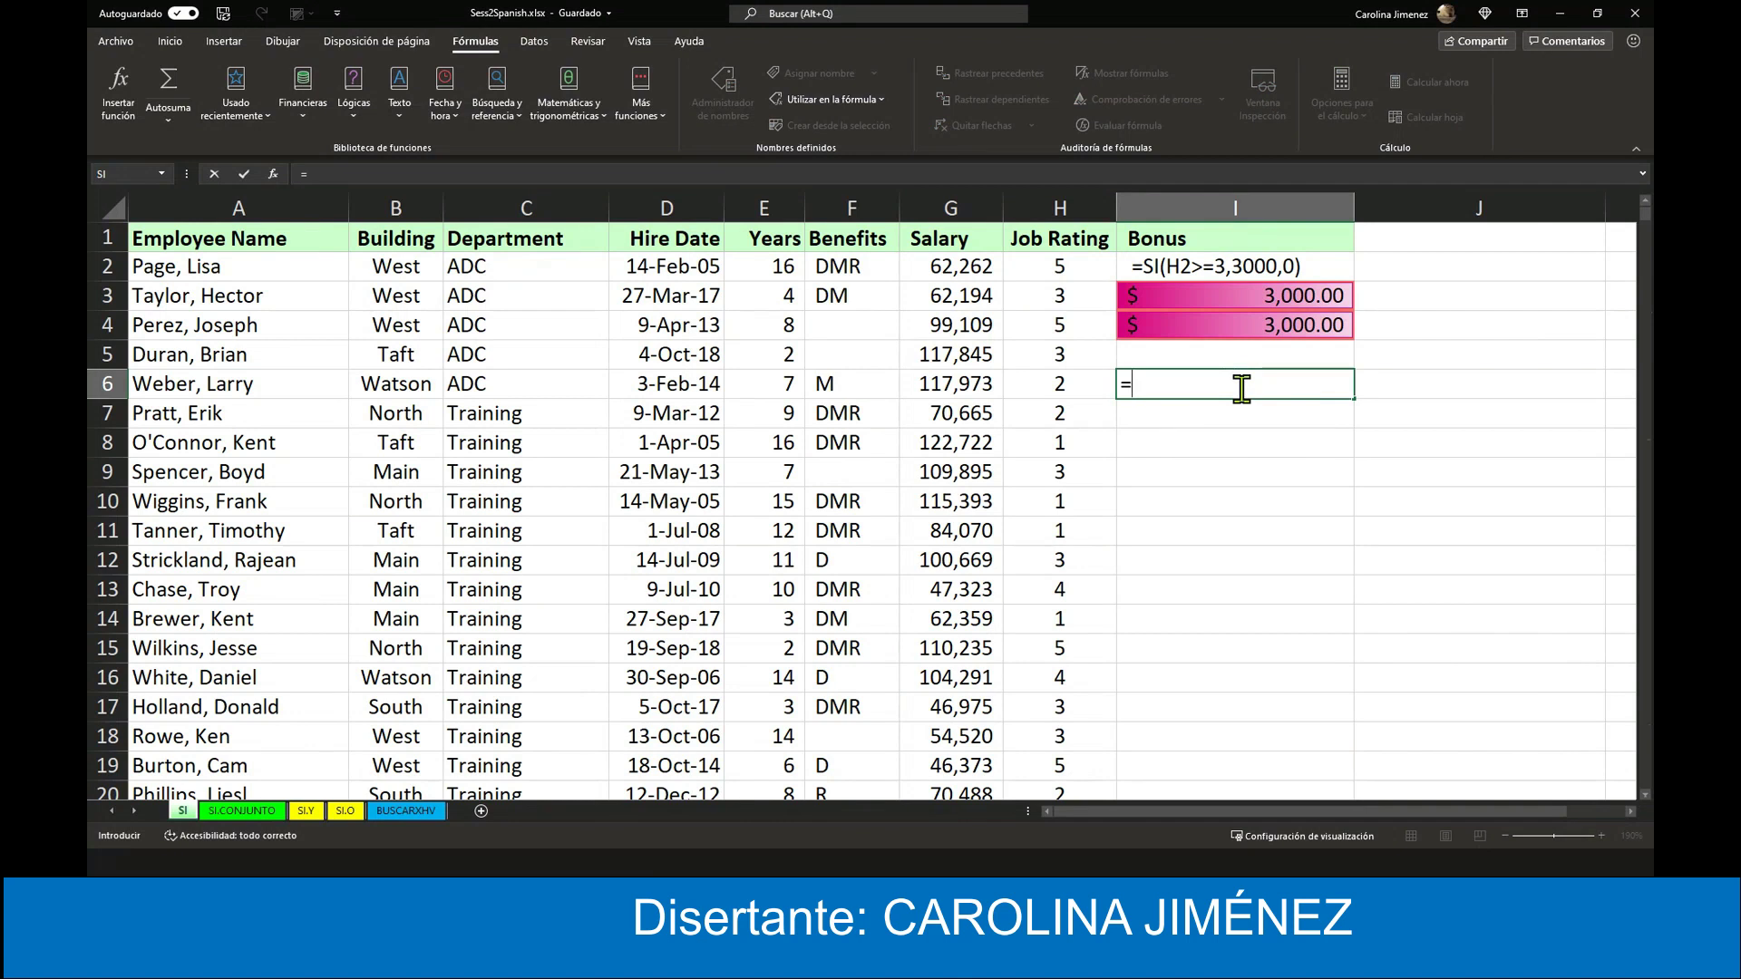
{"action": "type", "text": "si"}
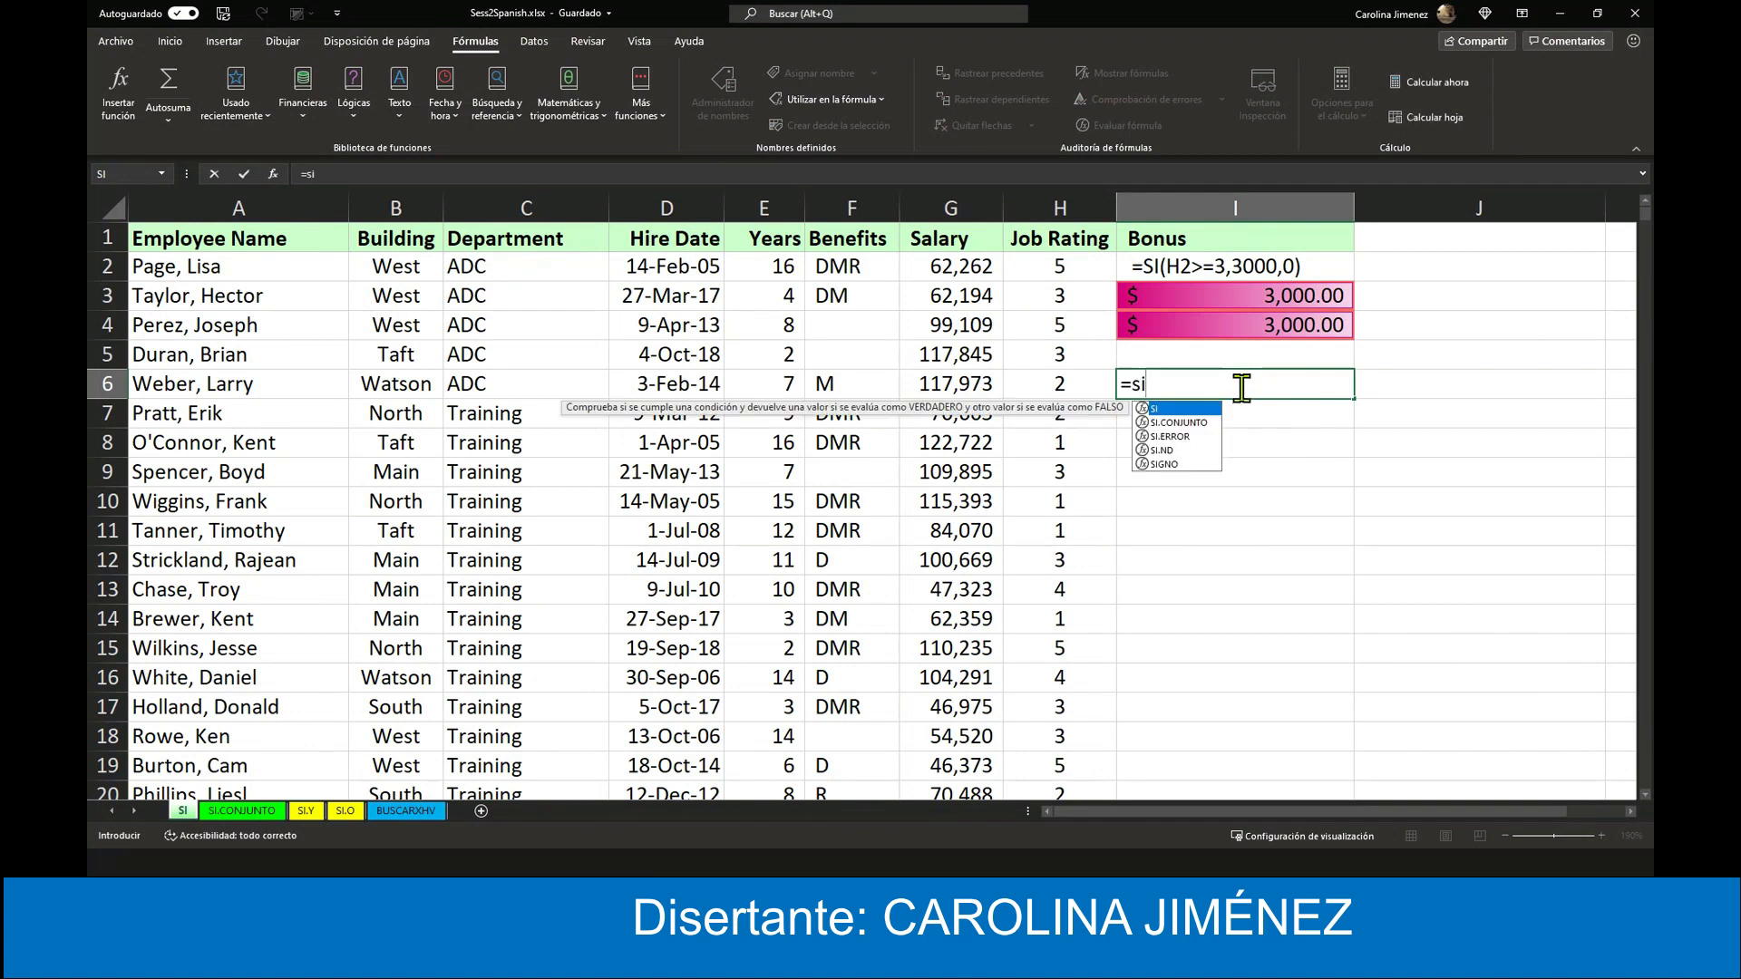
{"action": "double_click", "coordinate": [1163, 410]}
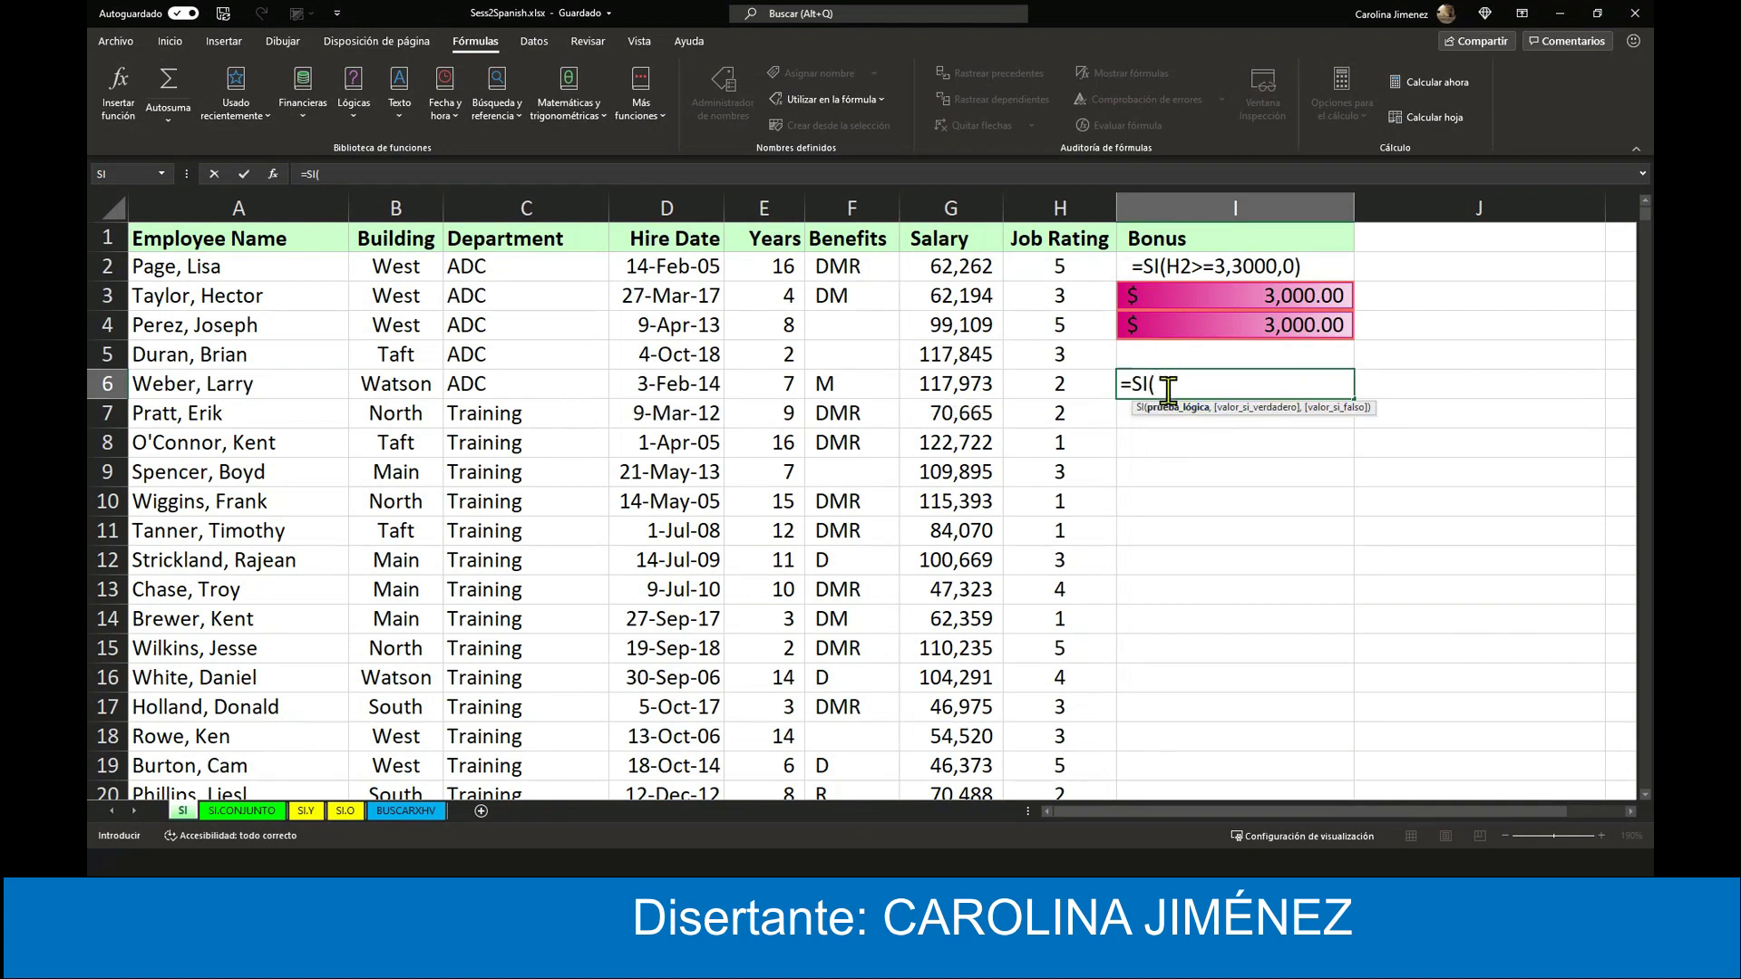
{"action": "key", "text": "BackSpace"}
{"action": "key", "text": "BackSpace"}
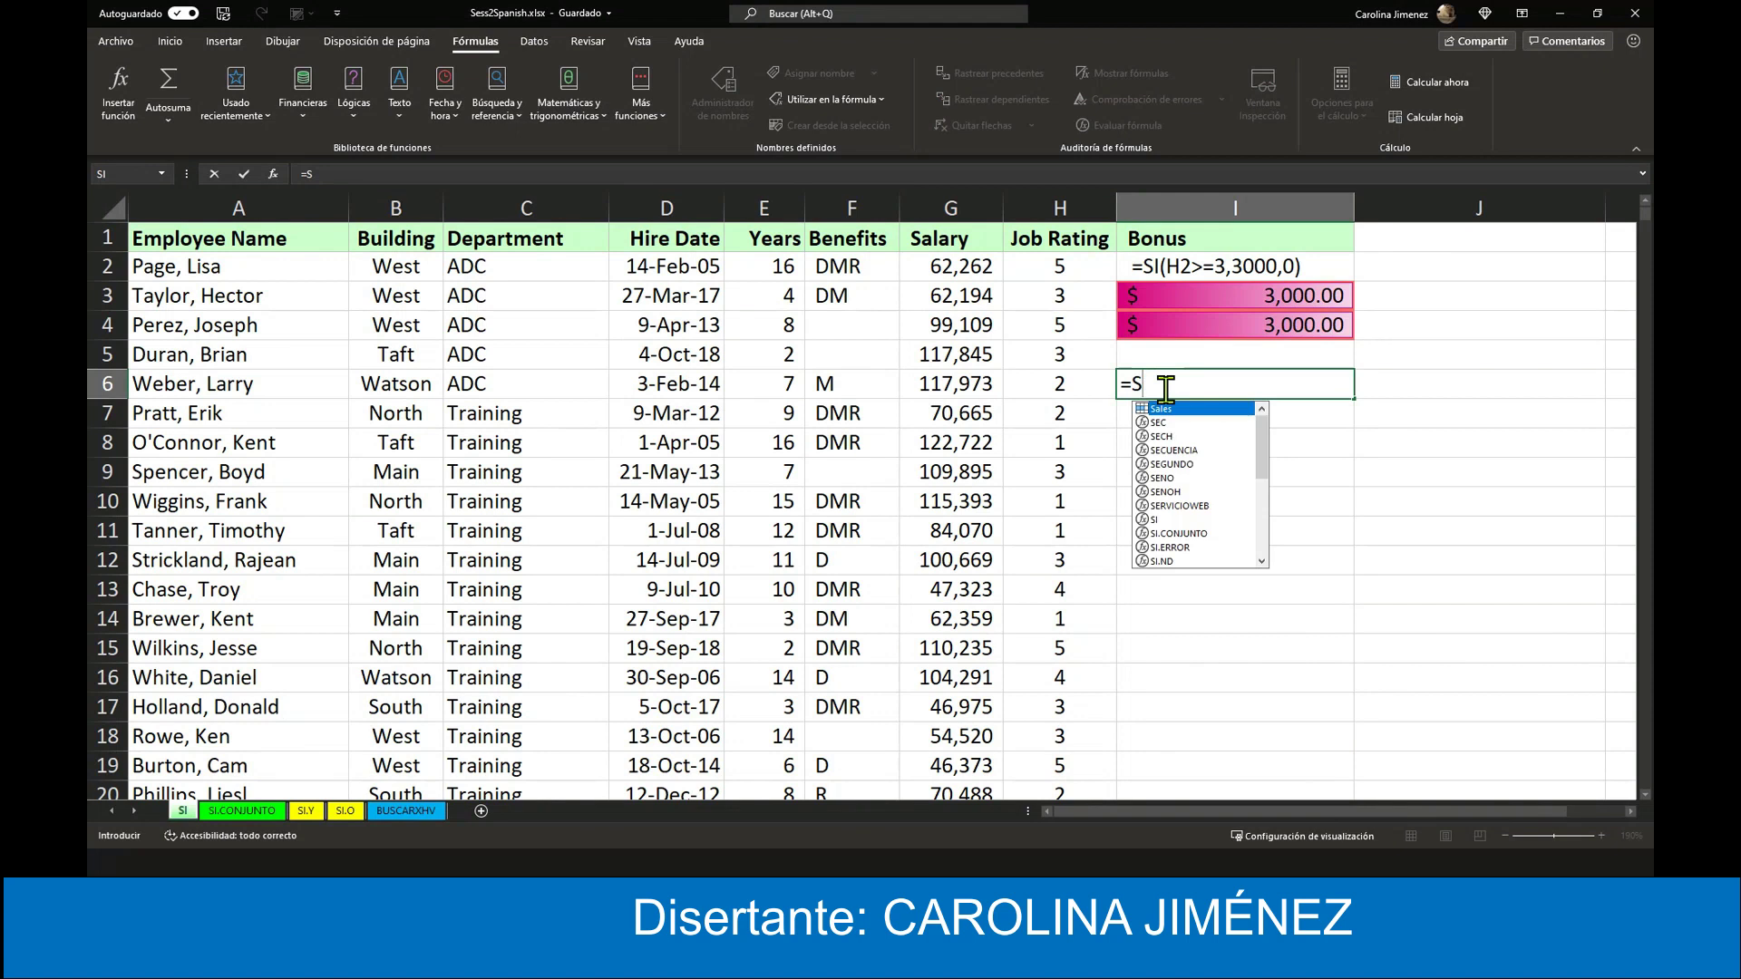
{"action": "key", "text": "BackSpace"}
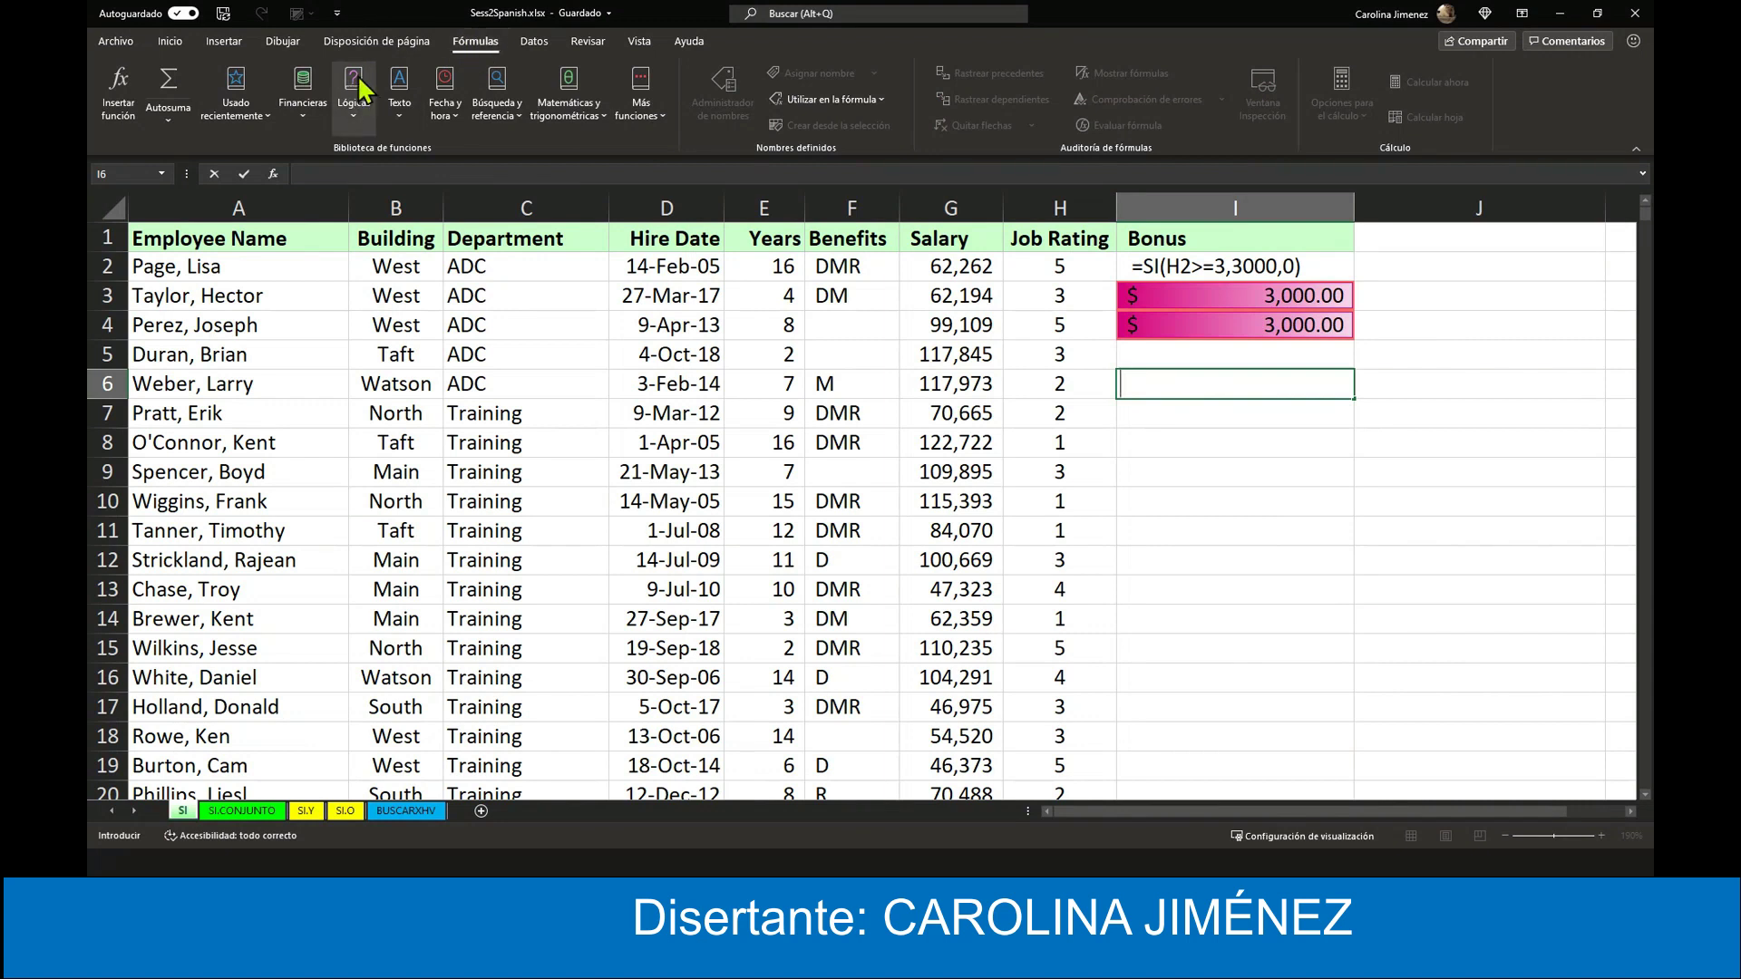
{"action": "left_click", "coordinate": [354, 123]}
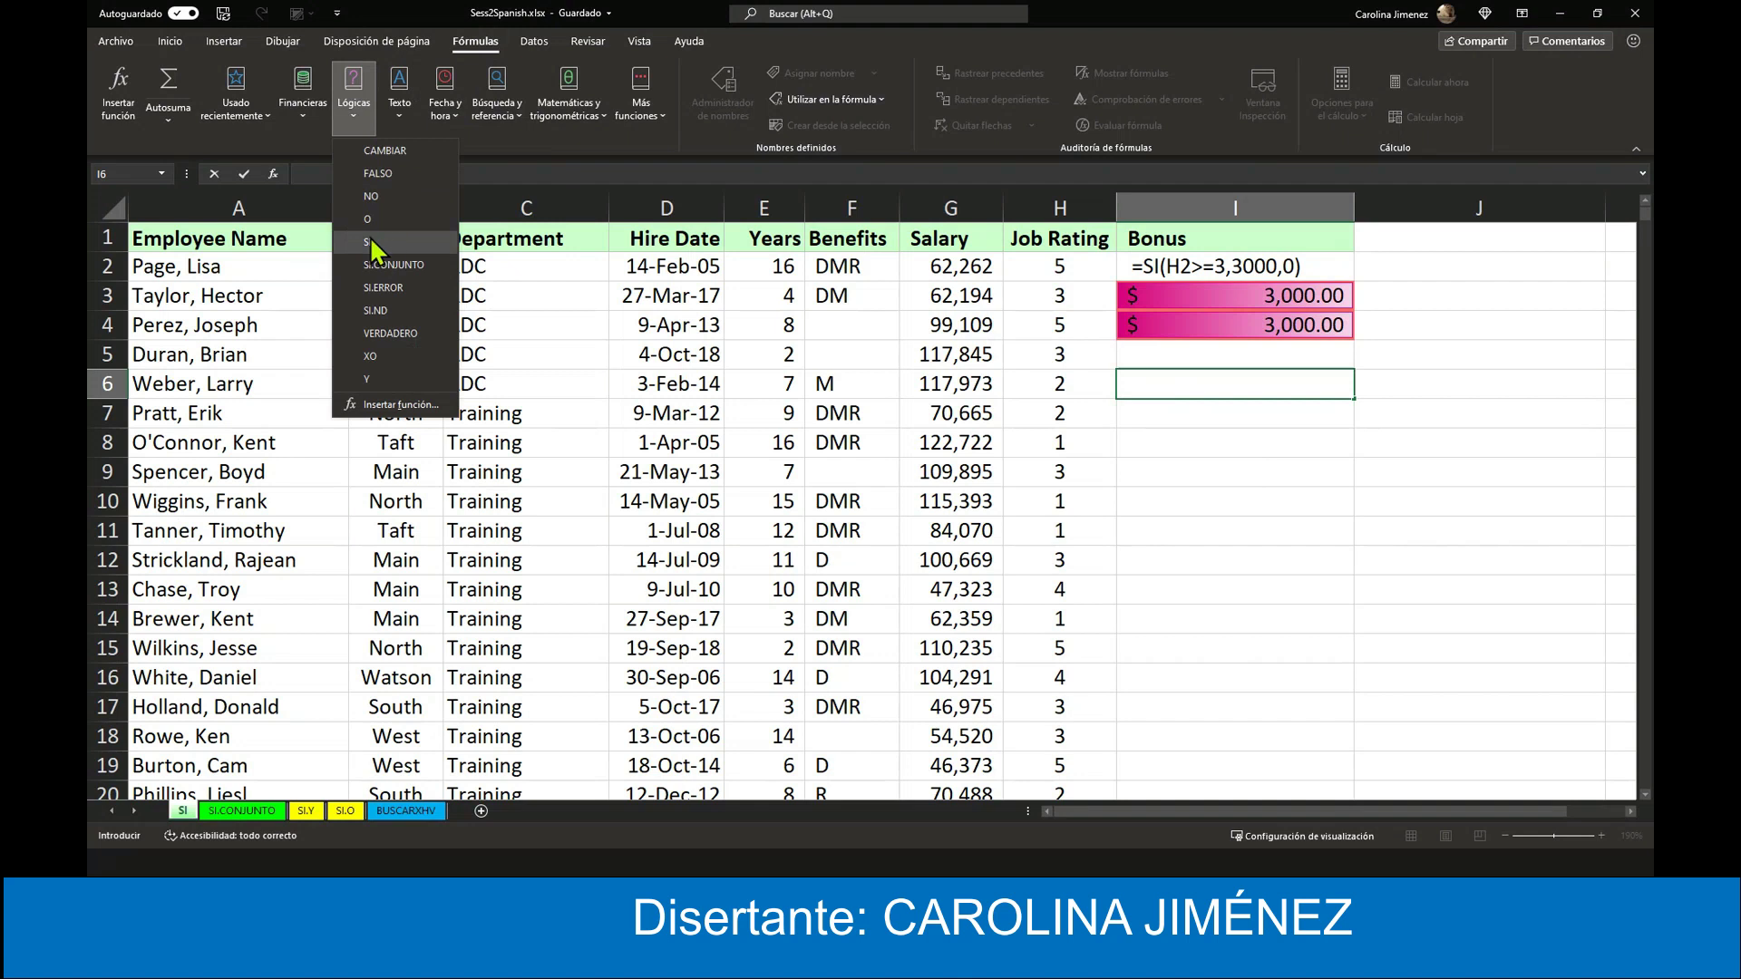
{"action": "left_click", "coordinate": [370, 241]}
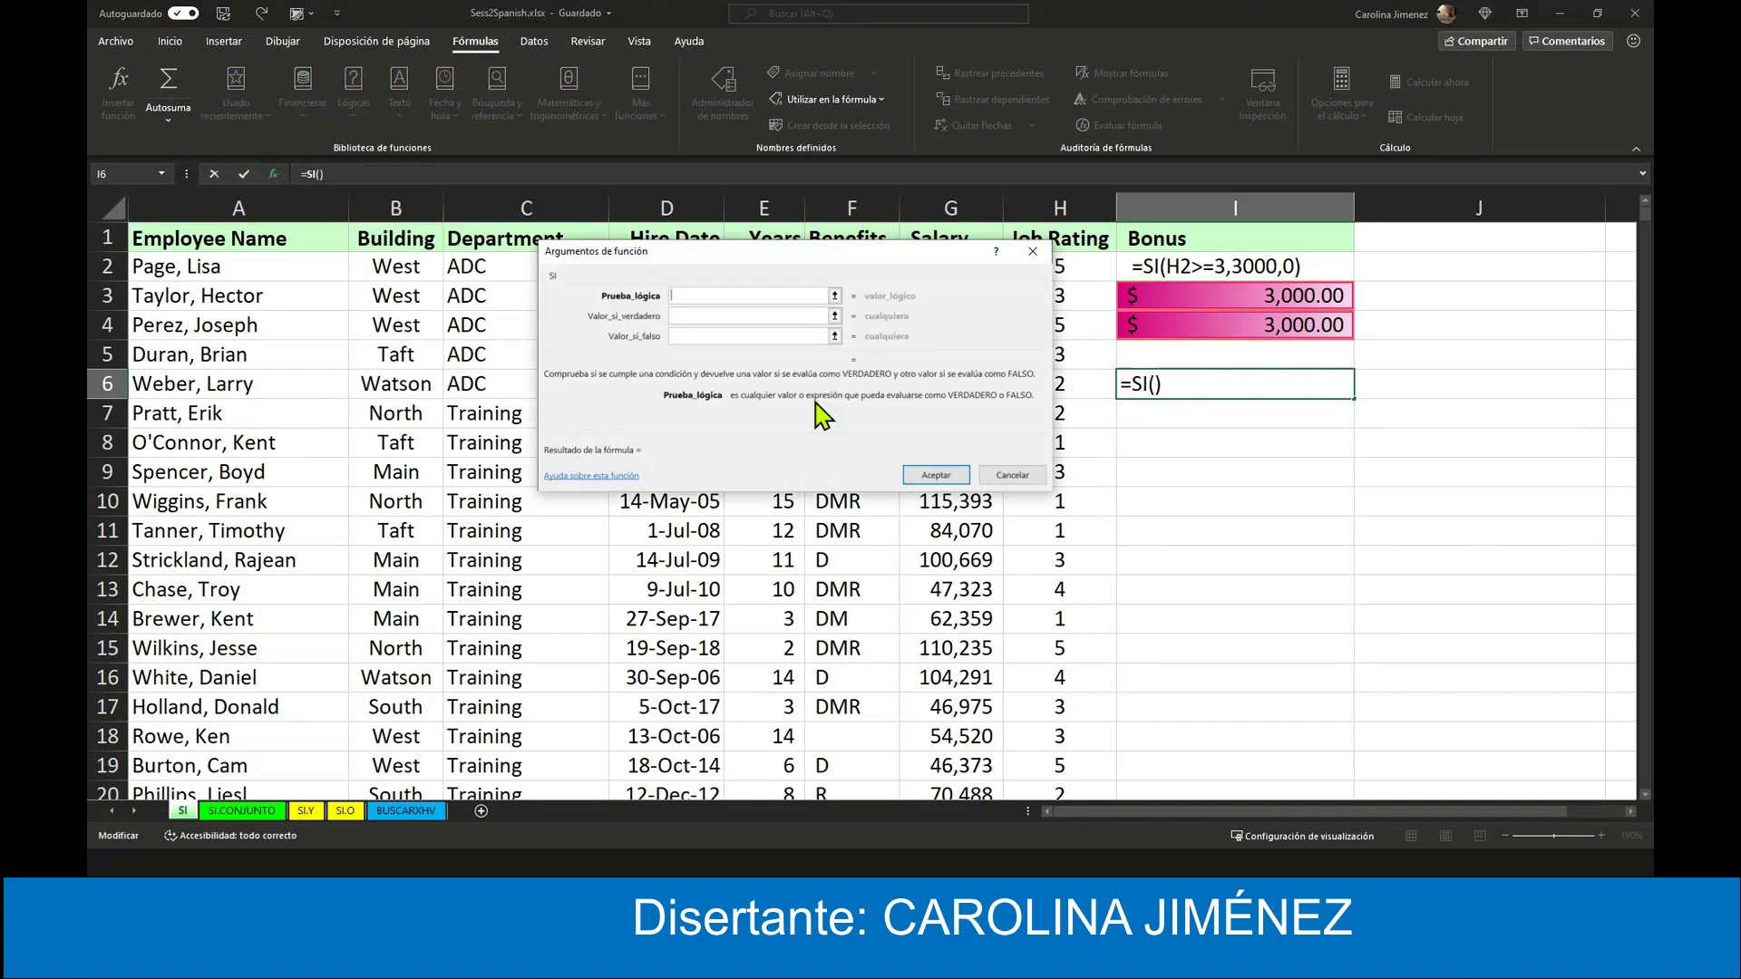
{"action": "left_click_drag", "start_coordinate": [856, 257], "coordinate": [848, 270]}
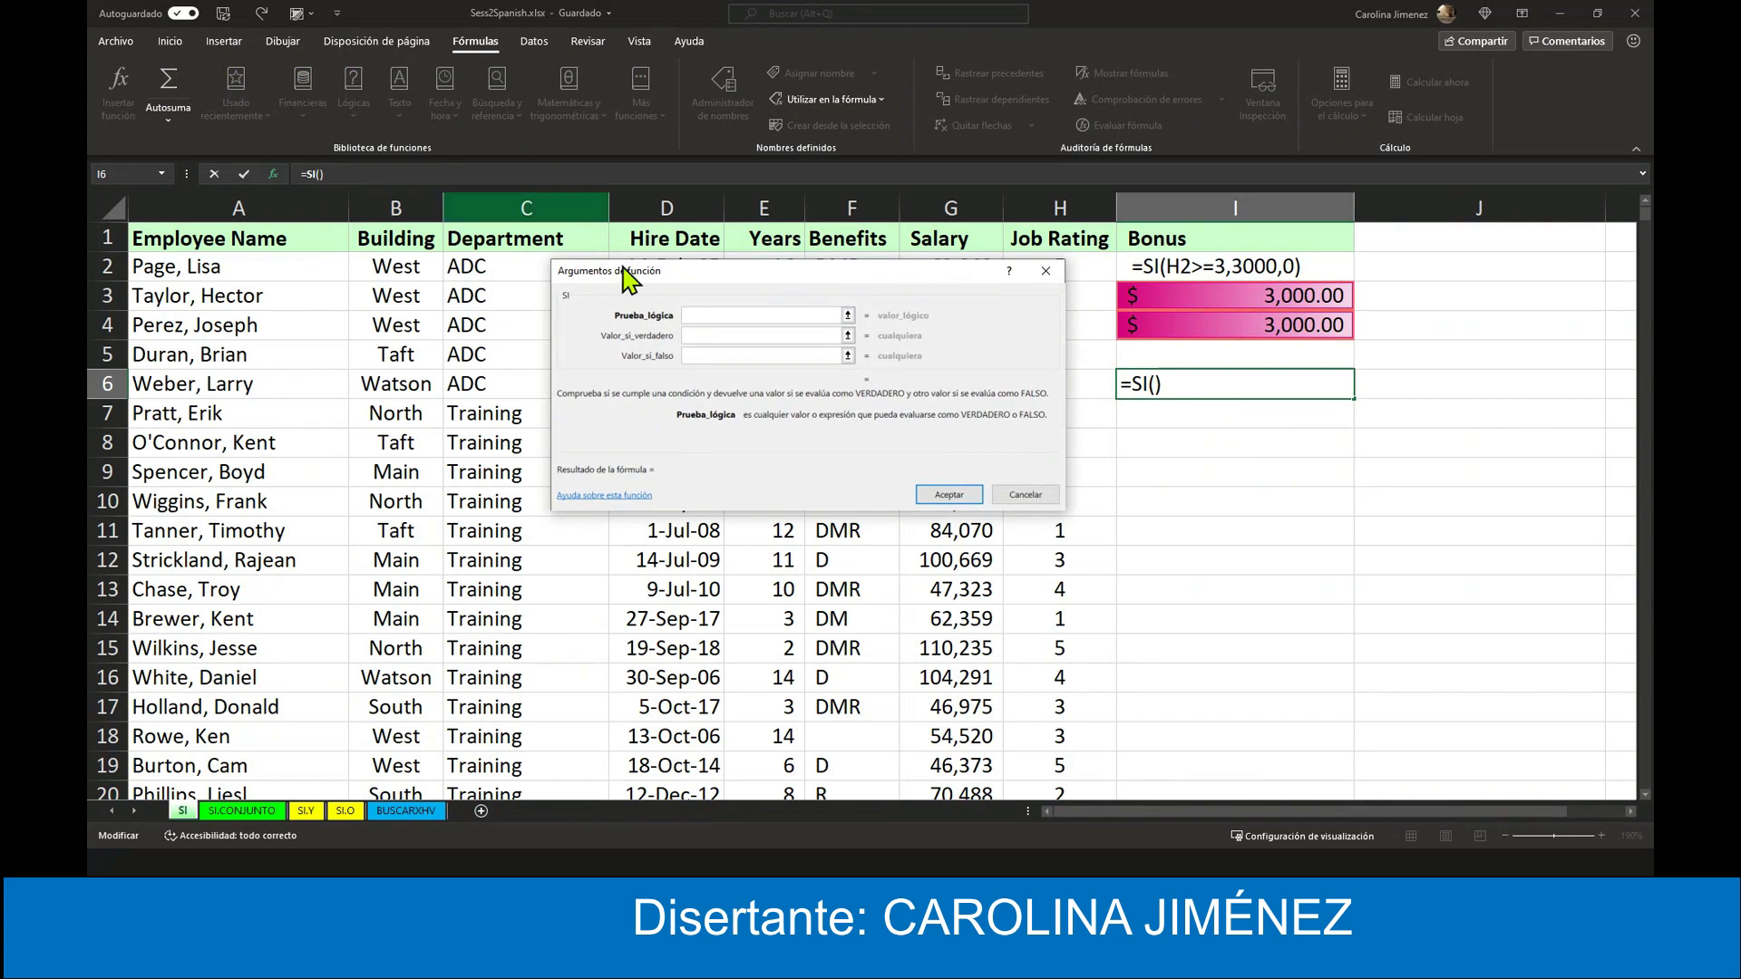
{"action": "left_click", "coordinate": [716, 336]}
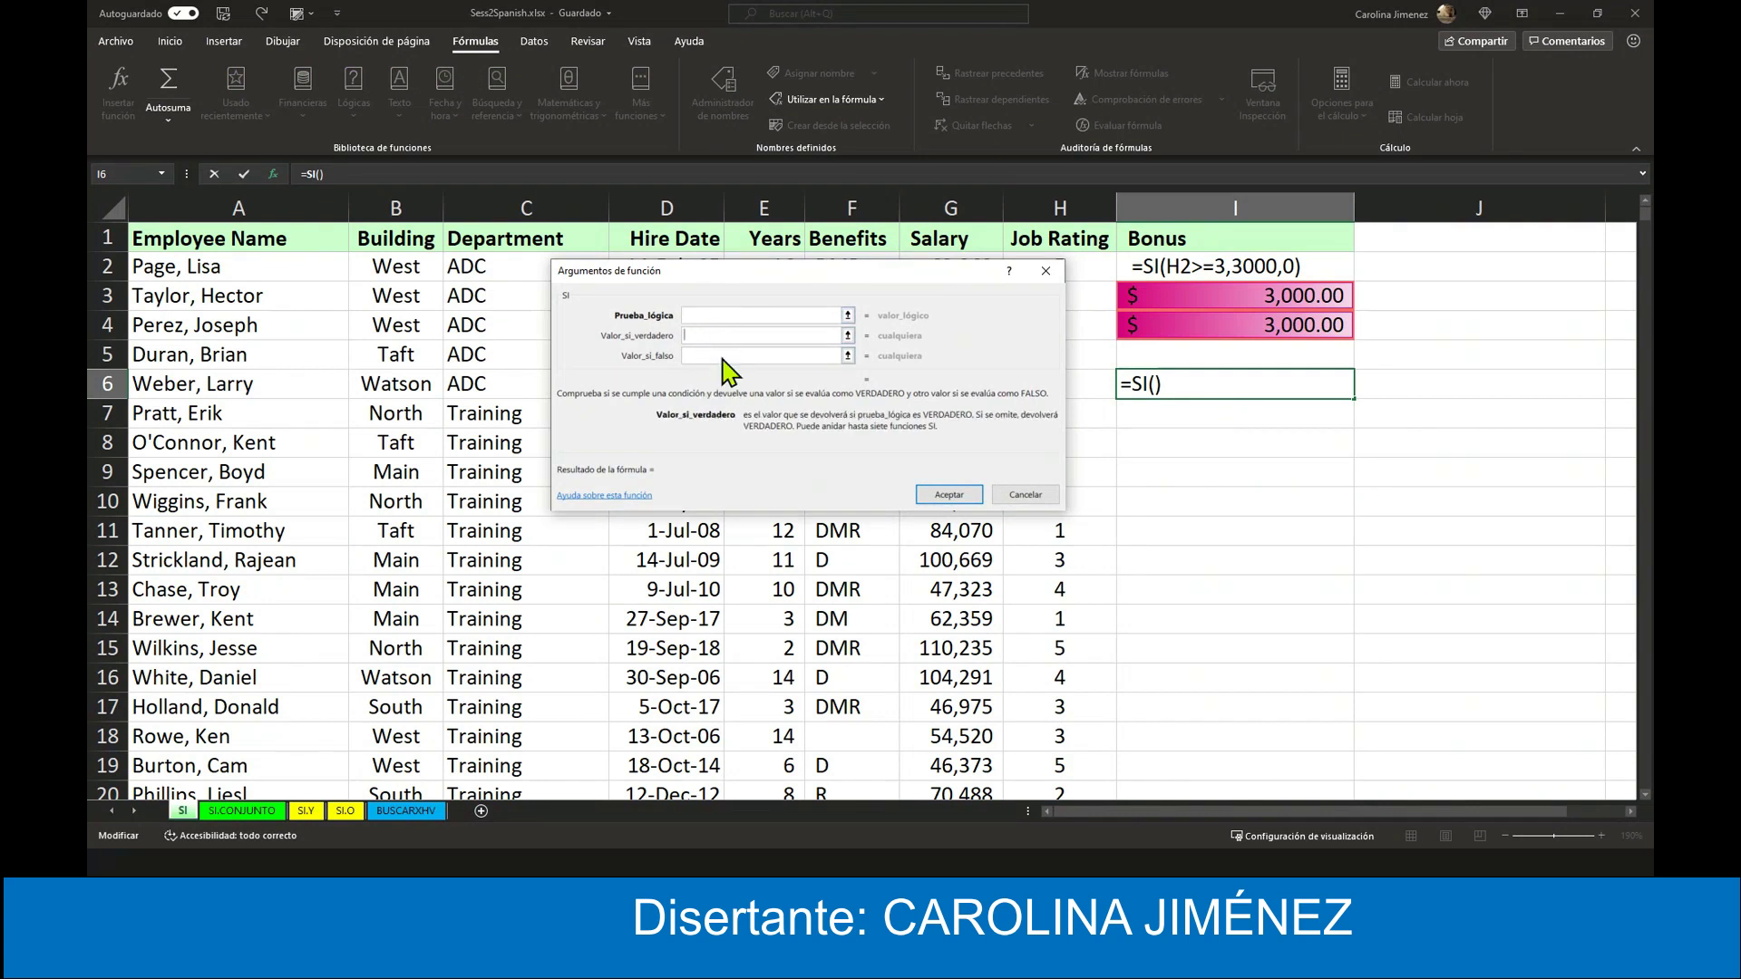
{"action": "left_click", "coordinate": [720, 356]}
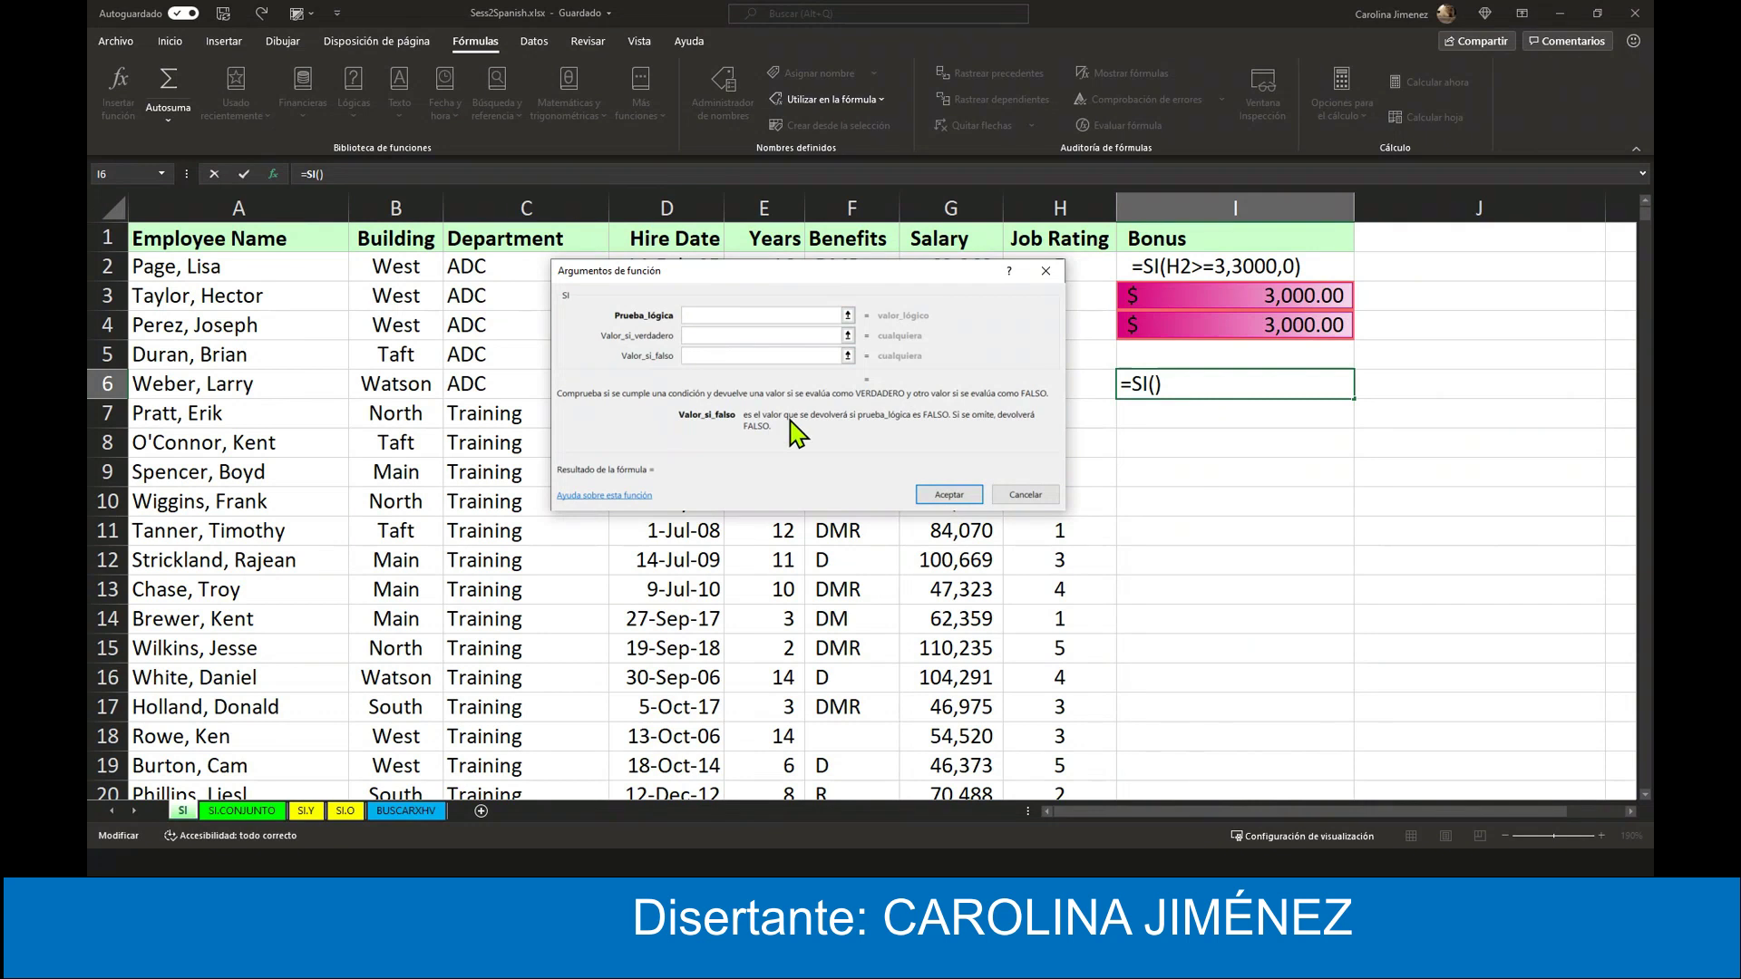
{"action": "left_click", "coordinate": [730, 336]}
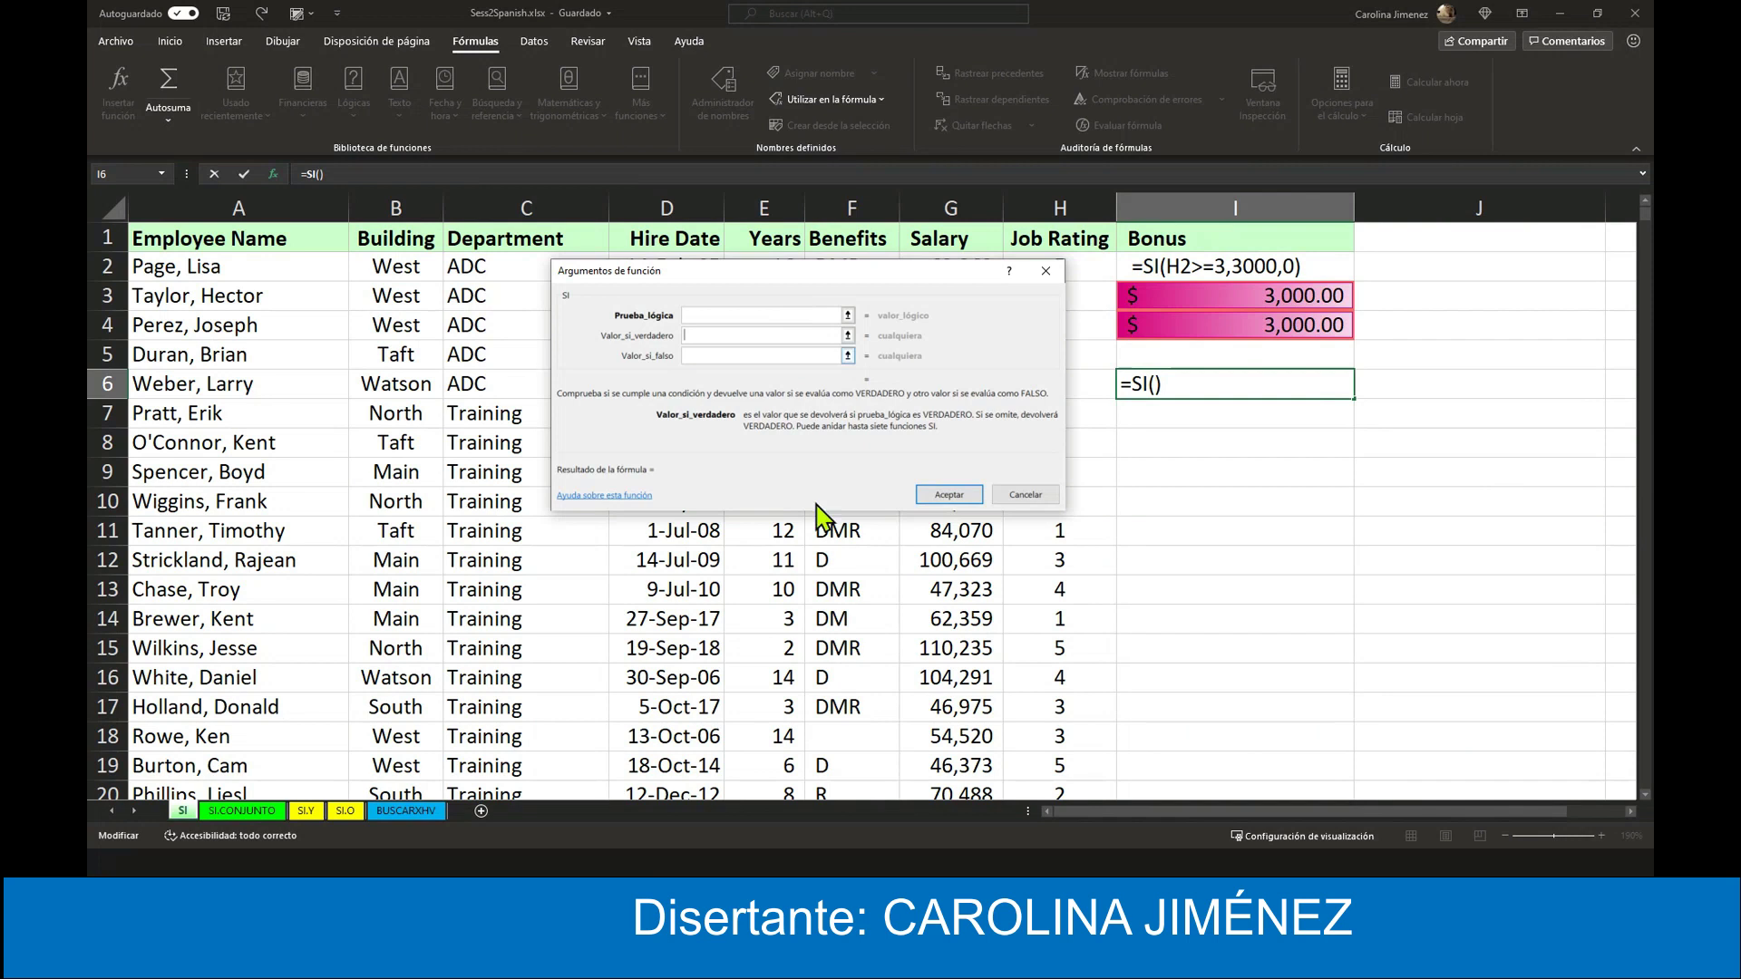
{"action": "left_click", "coordinate": [1034, 497]}
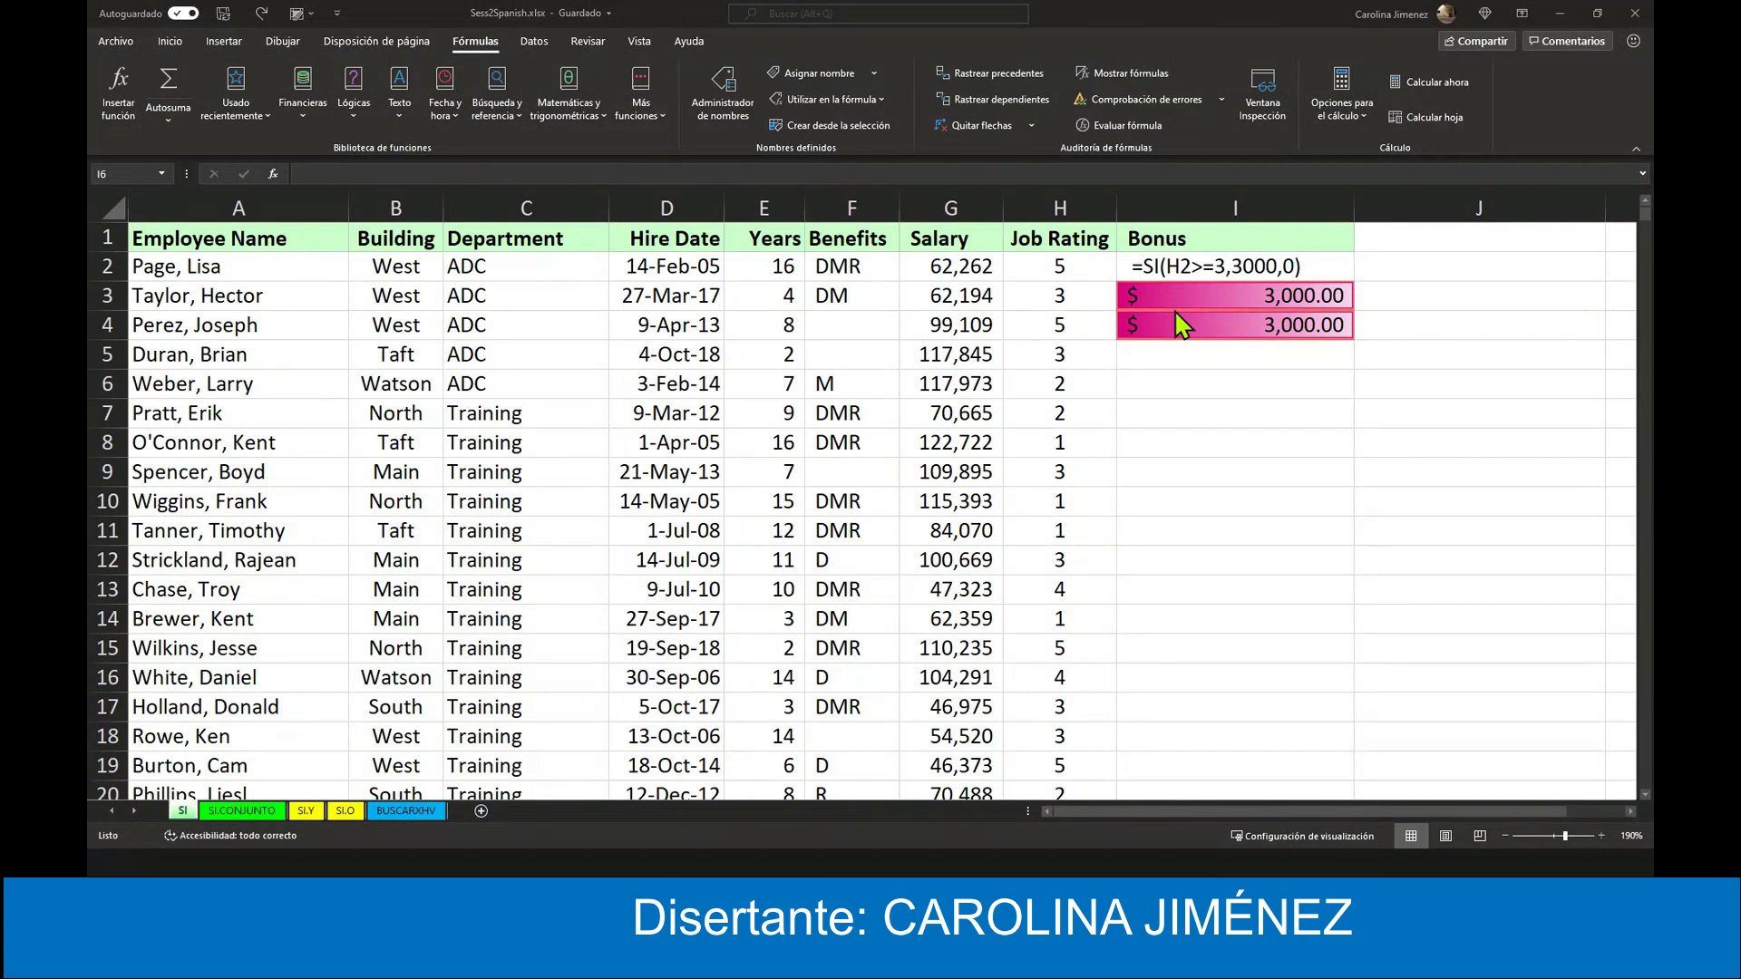
- Type =SI(H6>=4,400,0) in I6, picking SI from autocomplete and clicking H6 for the condition
{"action": "double_click", "coordinate": [1177, 384]}
{"action": "type", "text": "="}
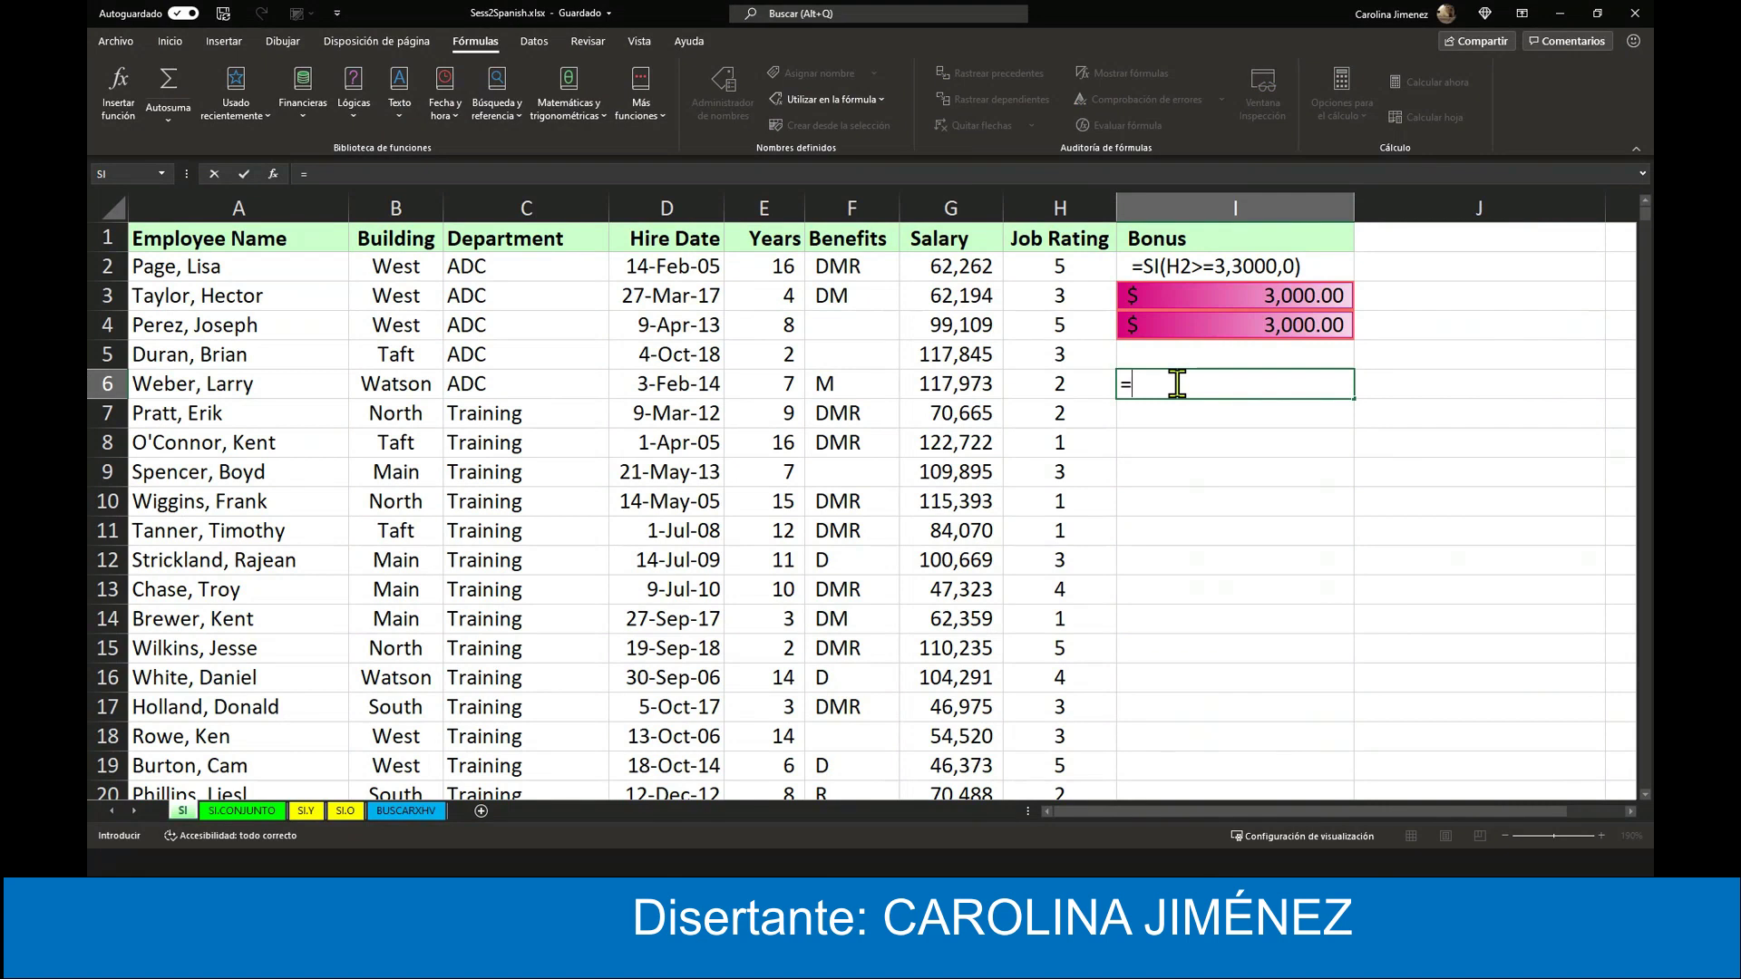
{"action": "type", "text": "si"}
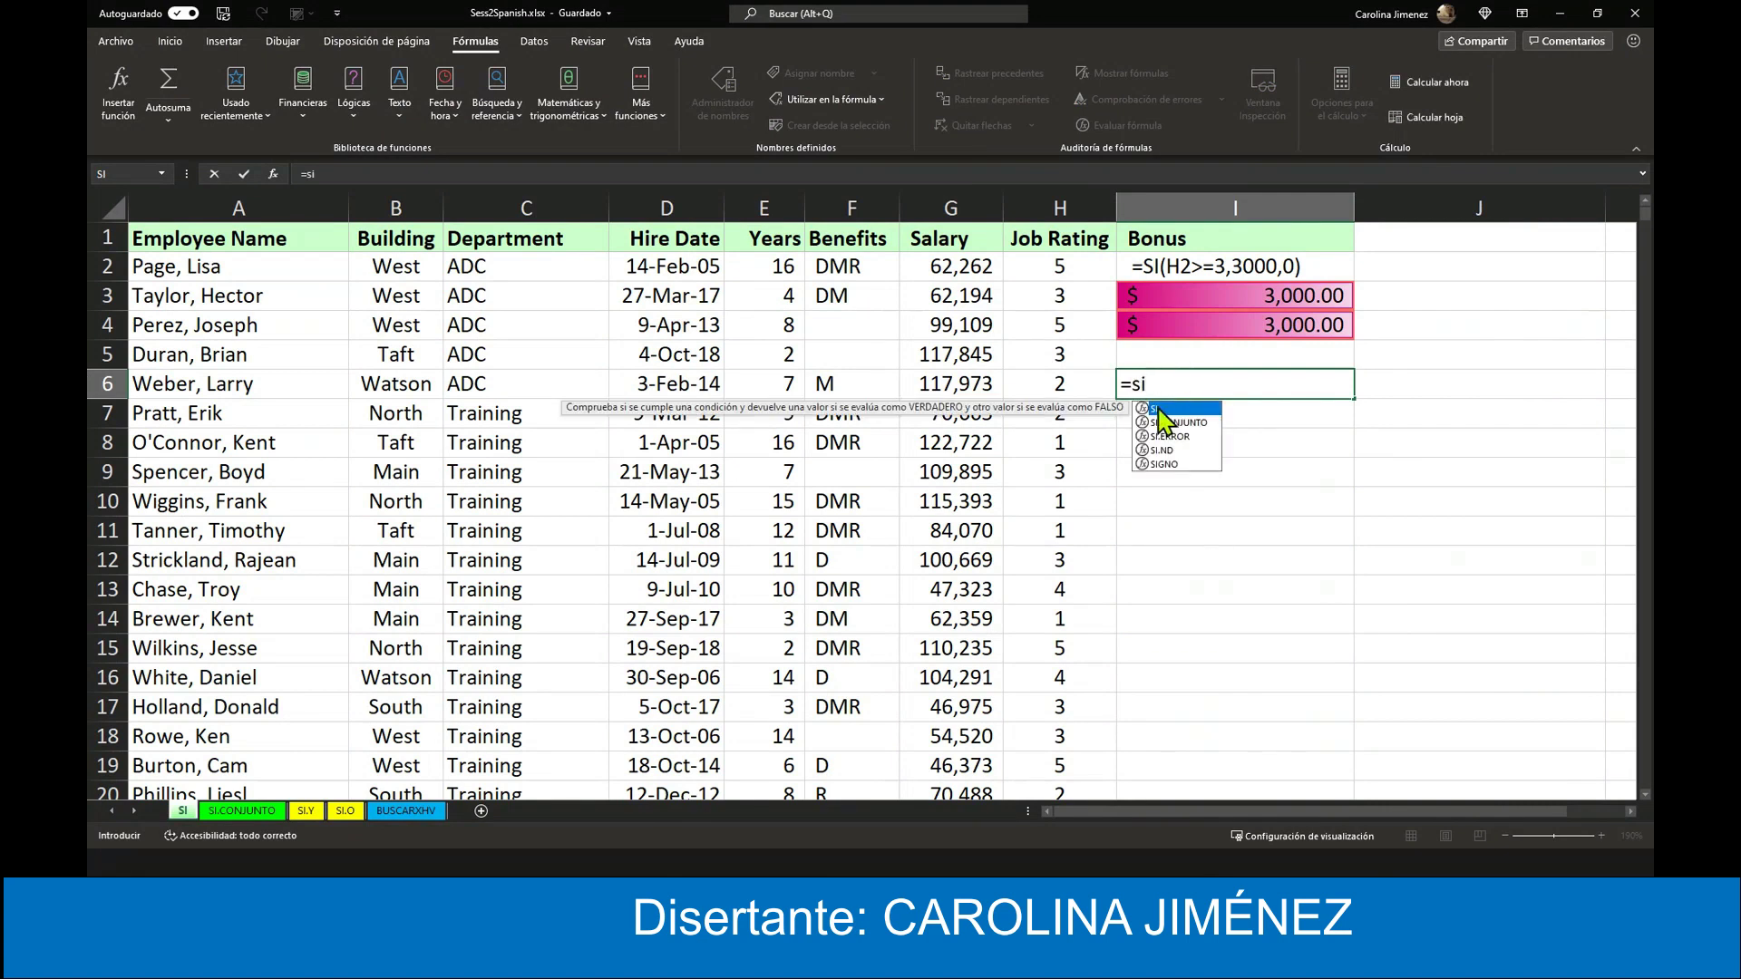
{"action": "double_click", "coordinate": [1161, 410]}
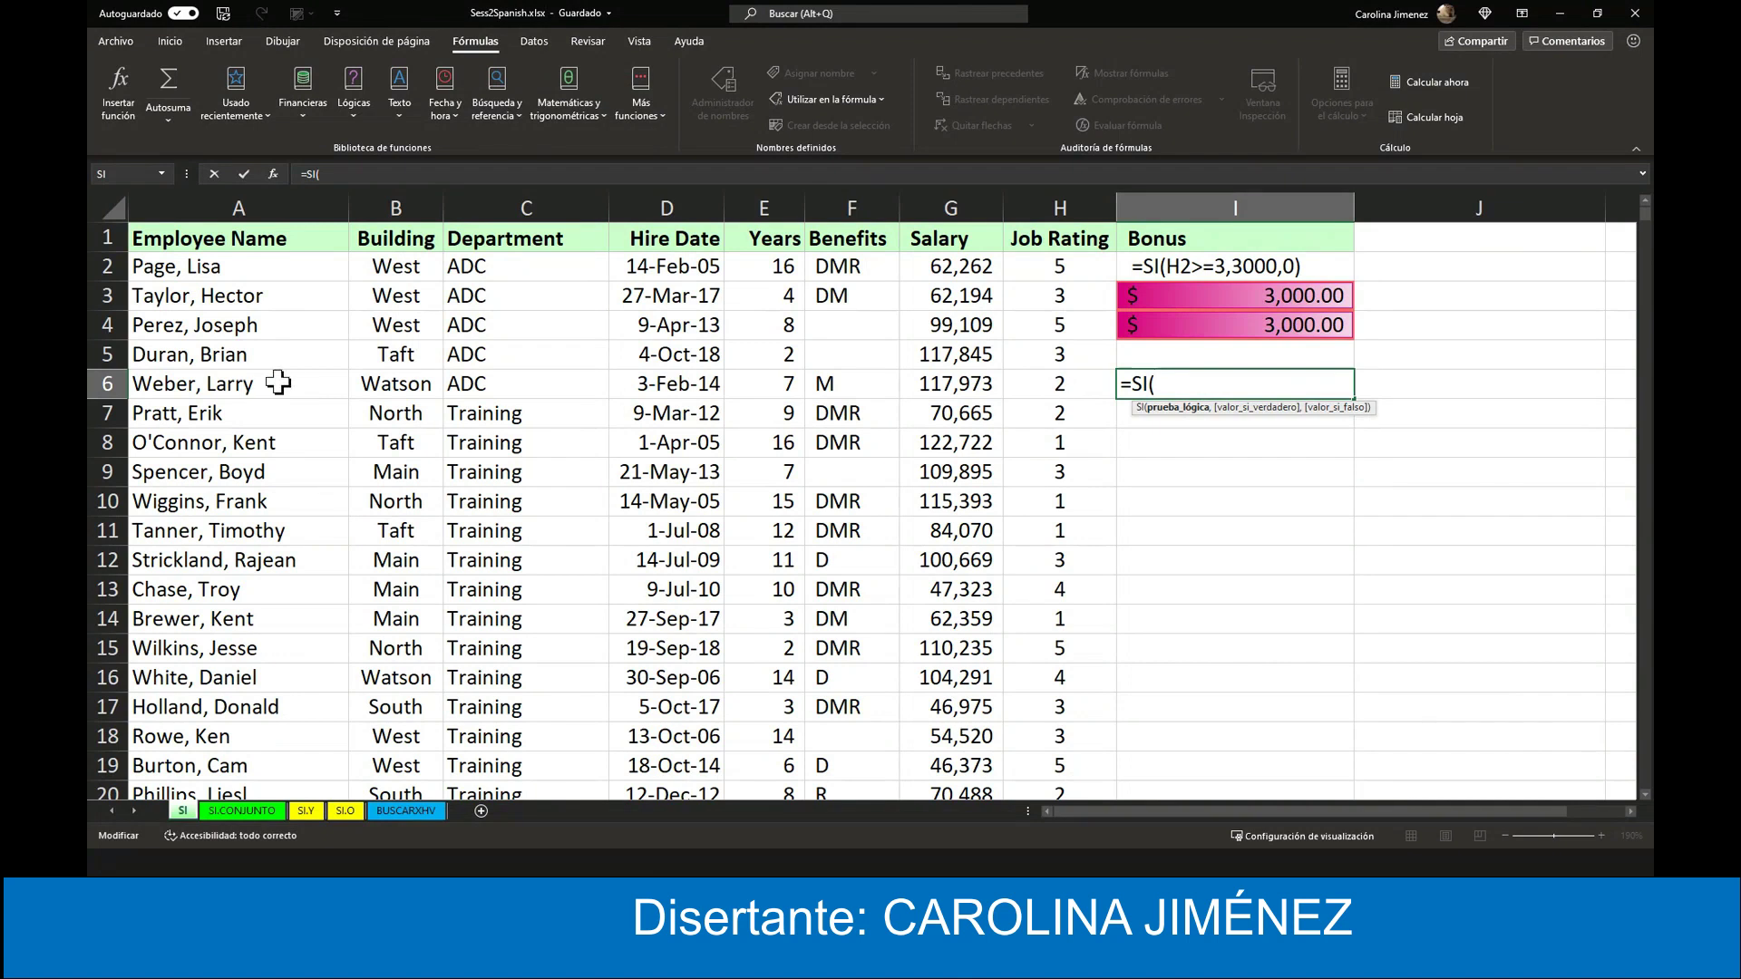
{"action": "left_click", "coordinate": [1075, 383]}
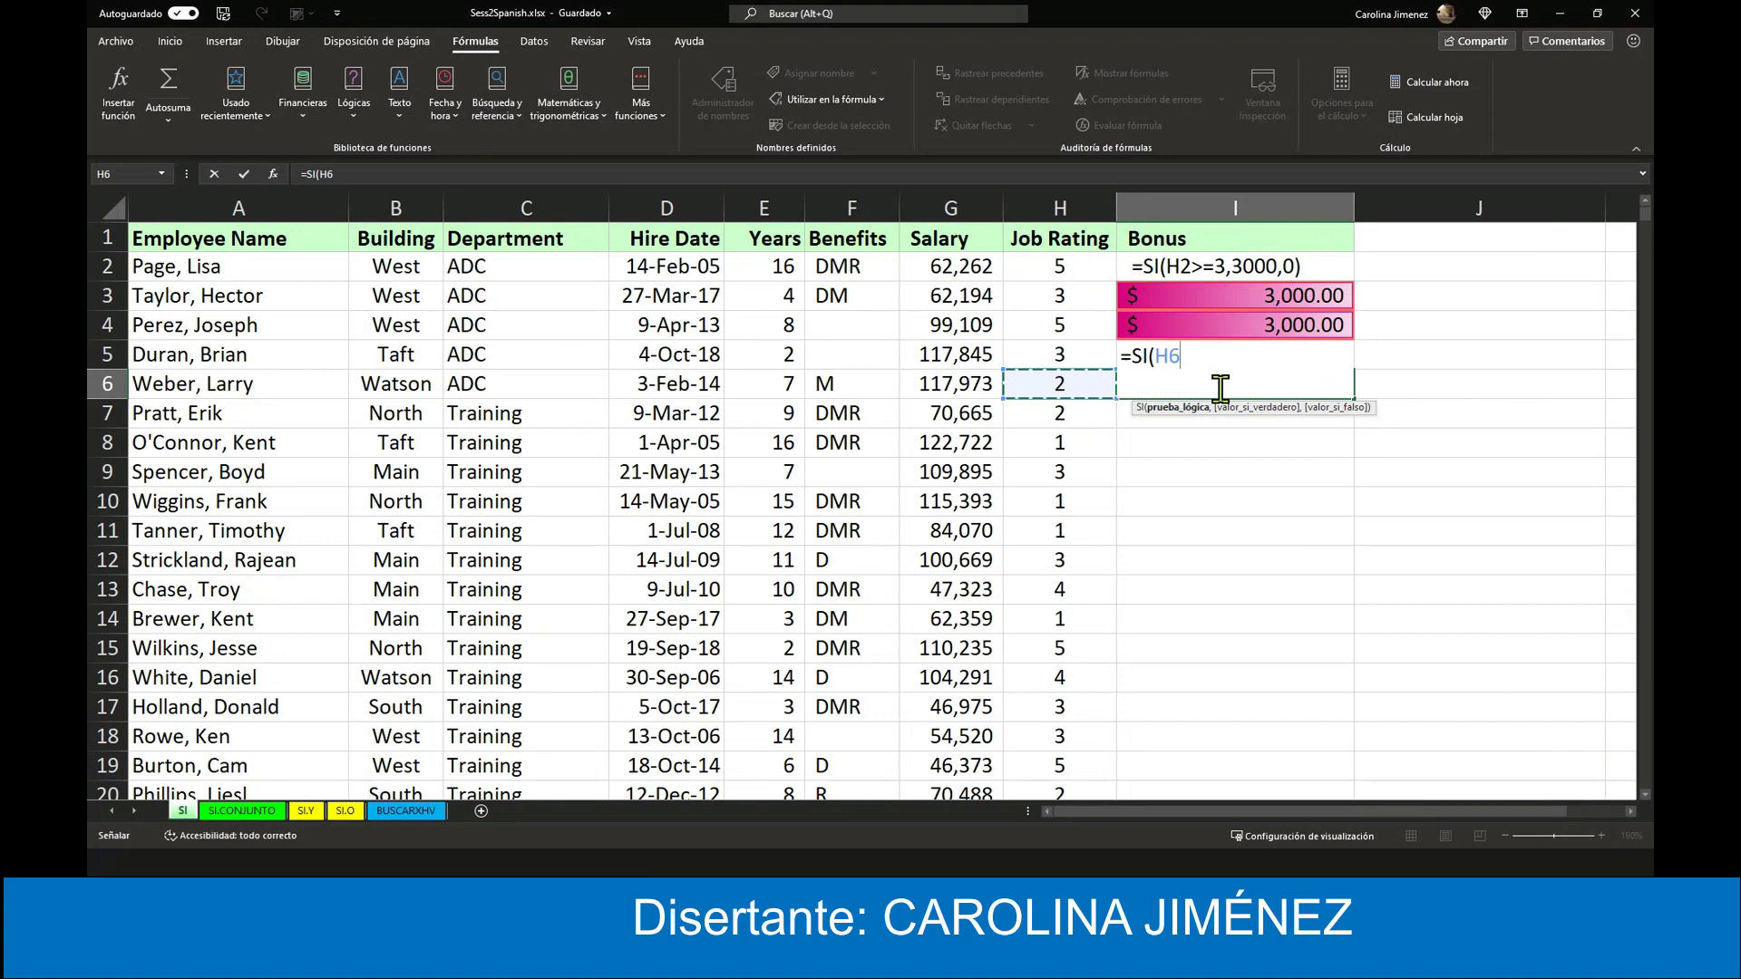
{"action": "type", "text": ">="}
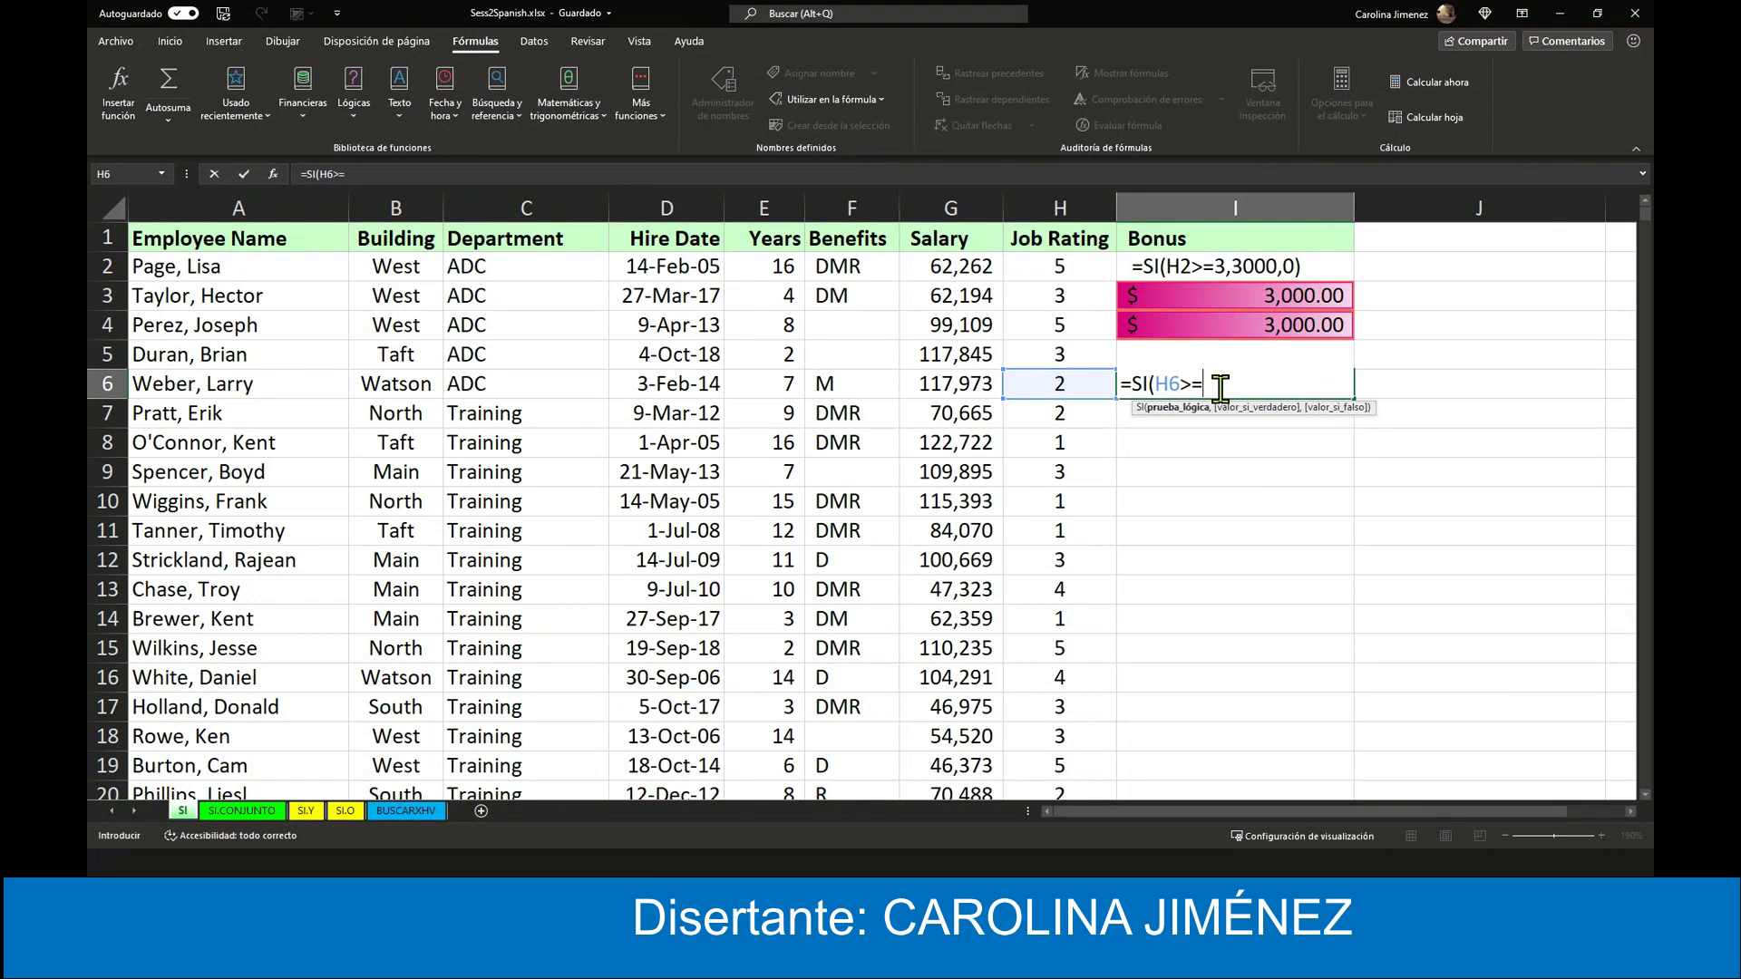
{"action": "type", "text": "4,"}
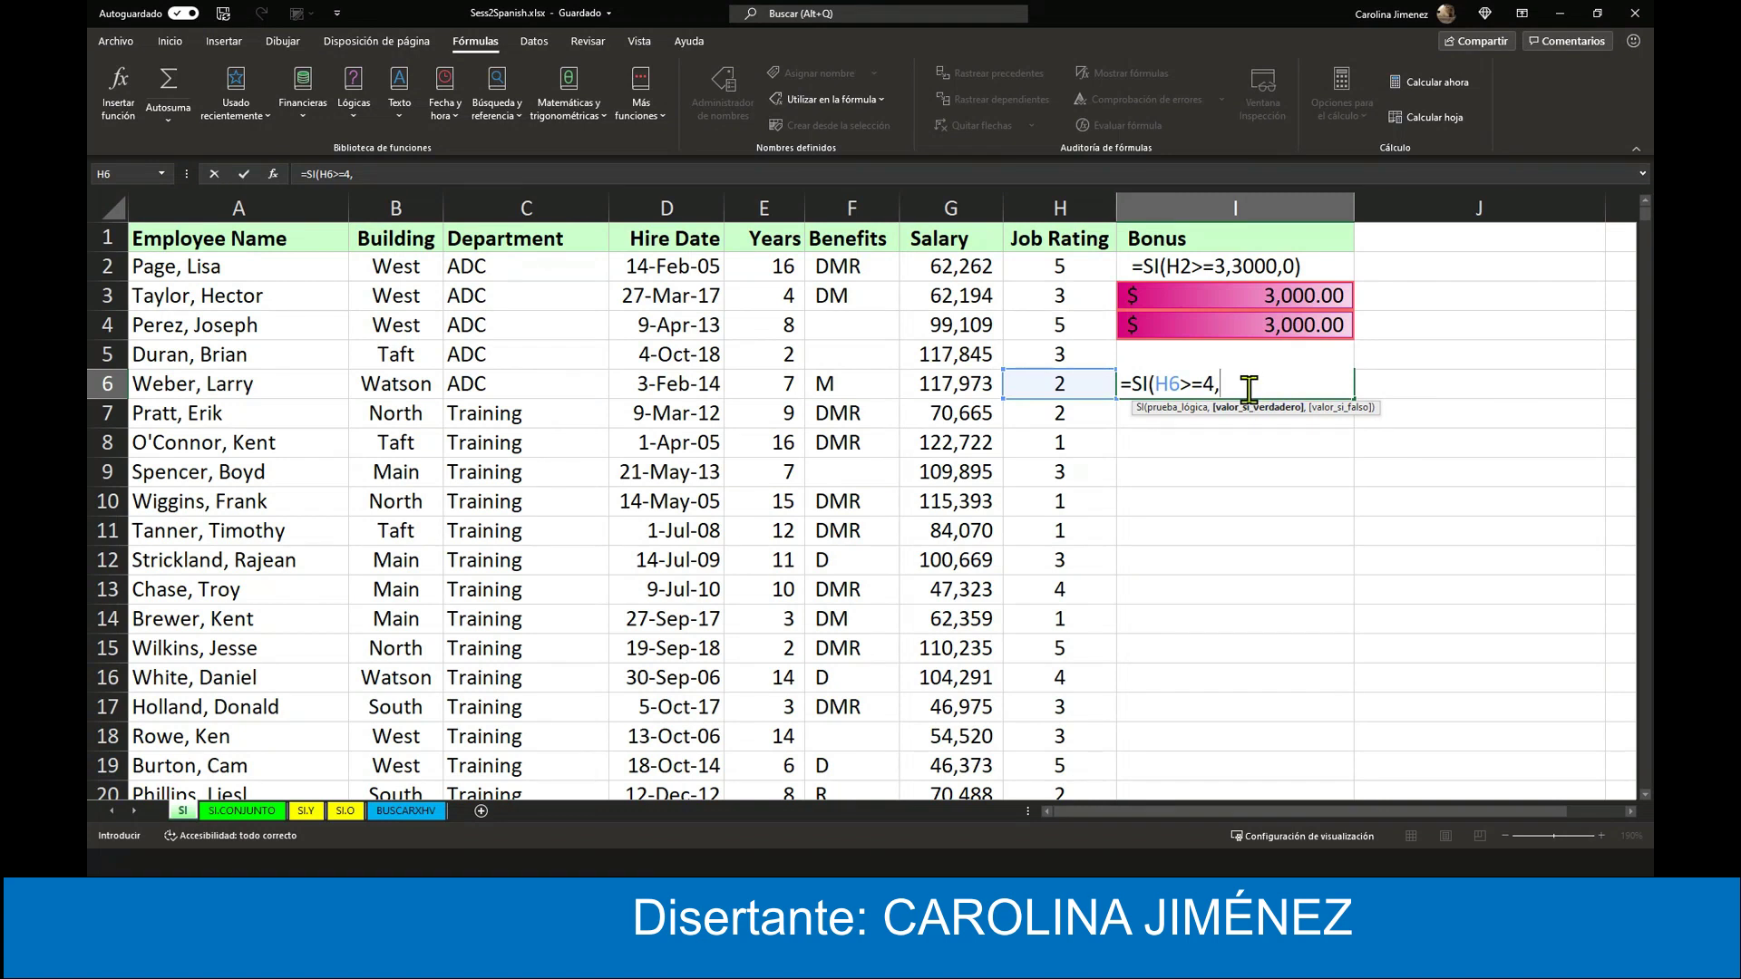
{"action": "type", "text": "400"}
{"action": "type", "text": ","}
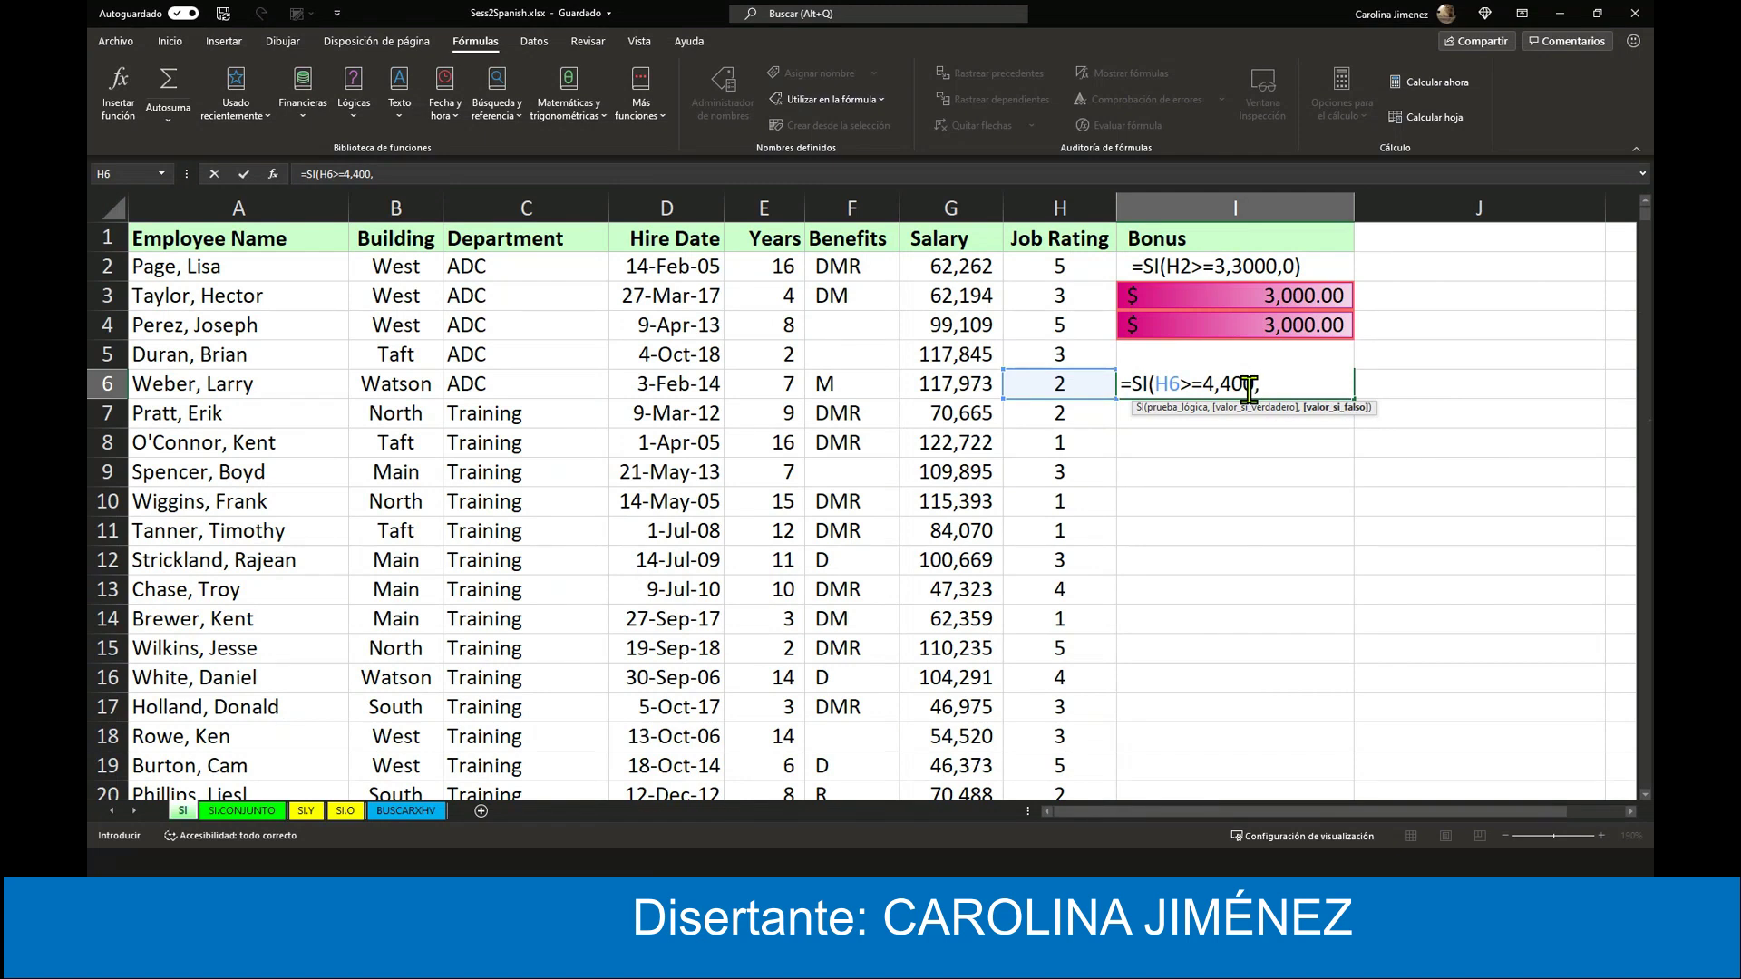
{"action": "type", "text": "0"}
{"action": "key", "text": "BackSpace"}
{"action": "type", "text": "\""}
{"action": "type", "text": "ni"}
{"action": "type", "text": ")"}
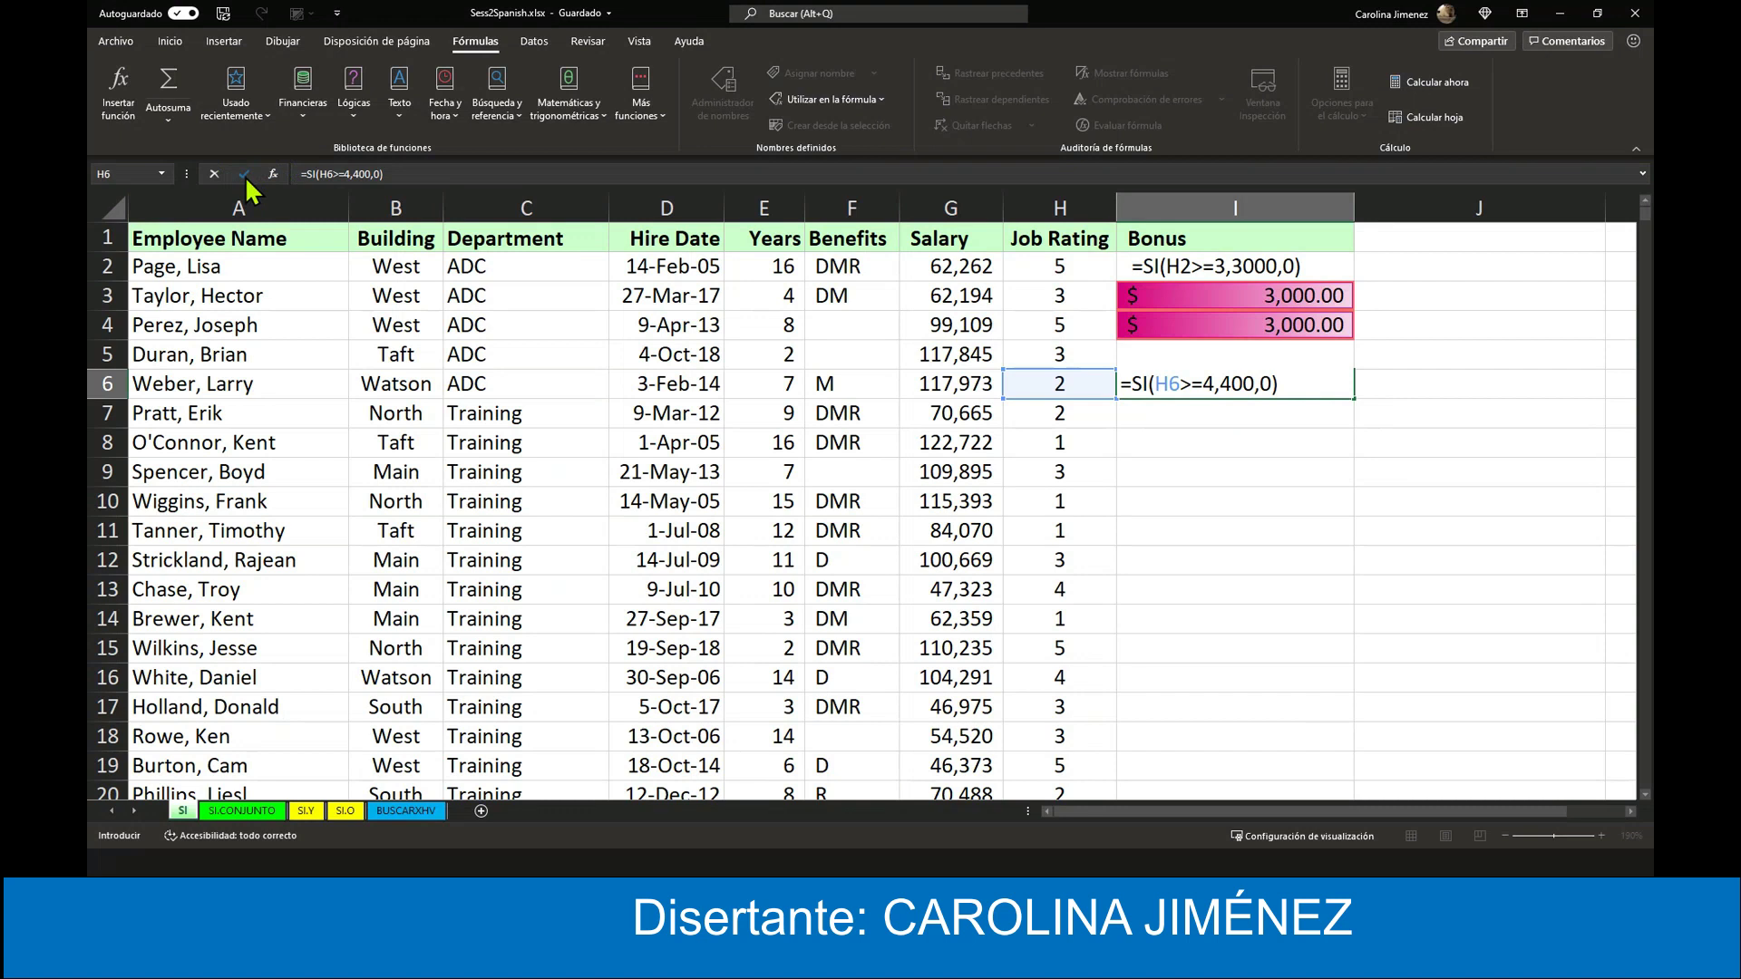
- Commit the I6 formula, change the H6 job rating from 2 to 5, and check I6 shows $400.00
{"action": "left_click", "coordinate": [245, 176]}
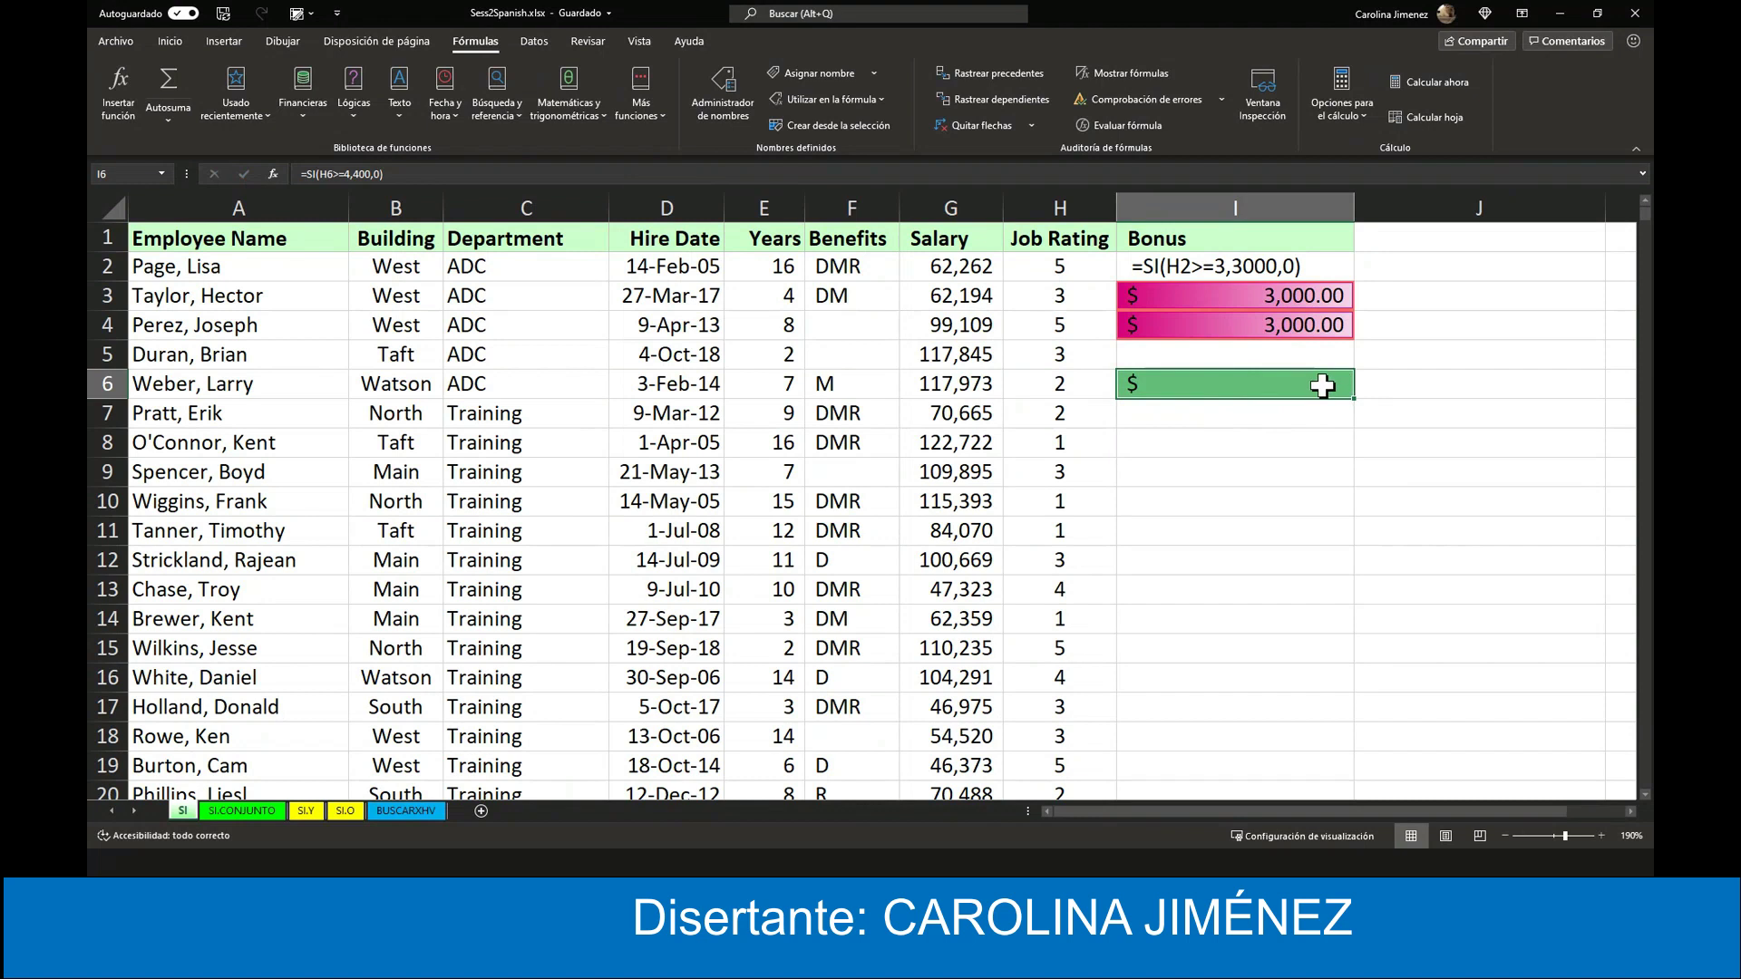
{"action": "left_click", "coordinate": [1098, 385]}
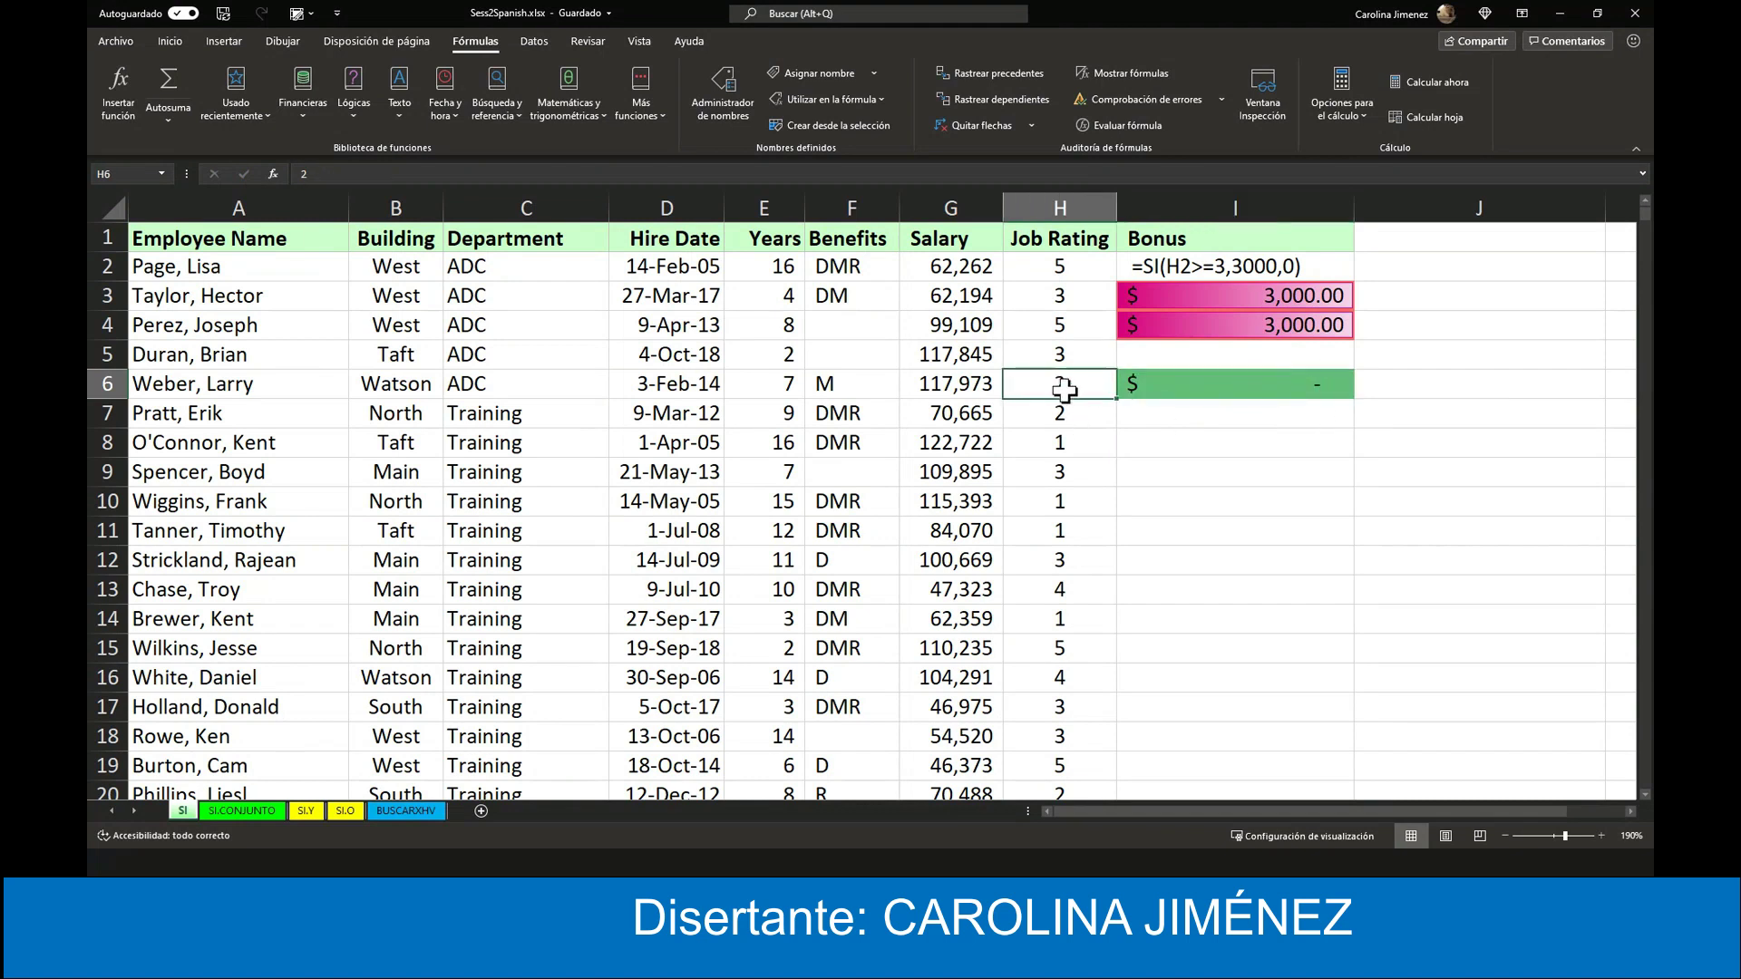
{"action": "double_click", "coordinate": [1077, 384]}
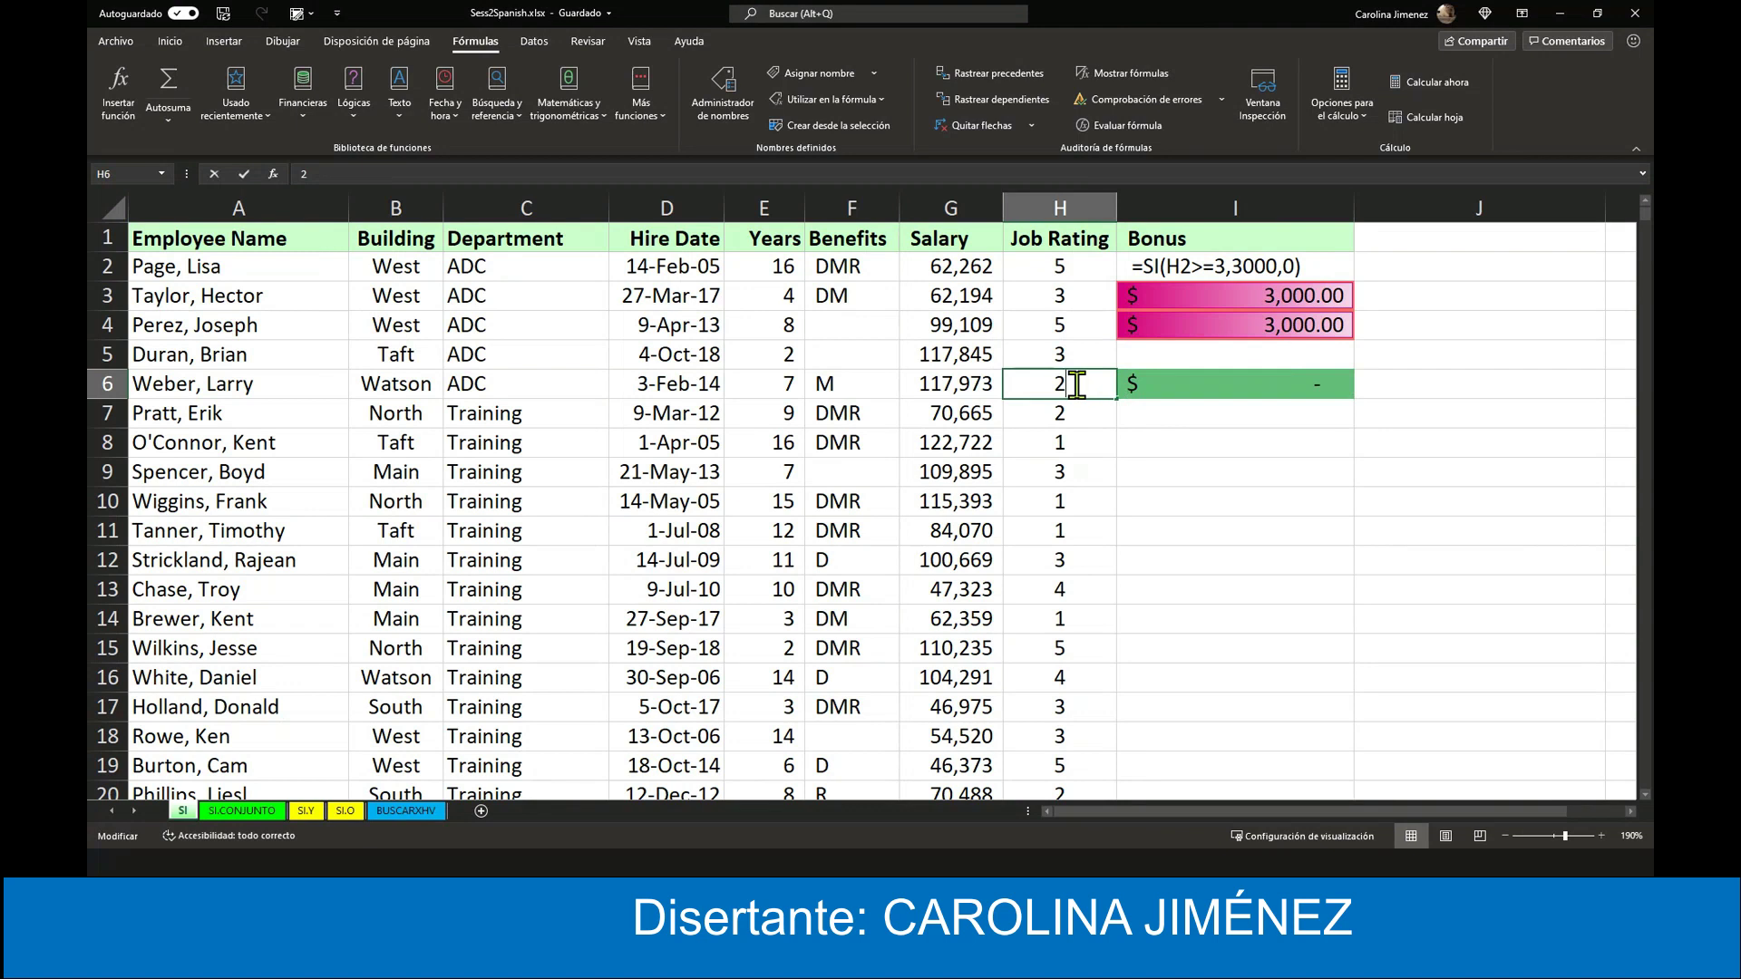
{"action": "key", "text": "BackSpace"}
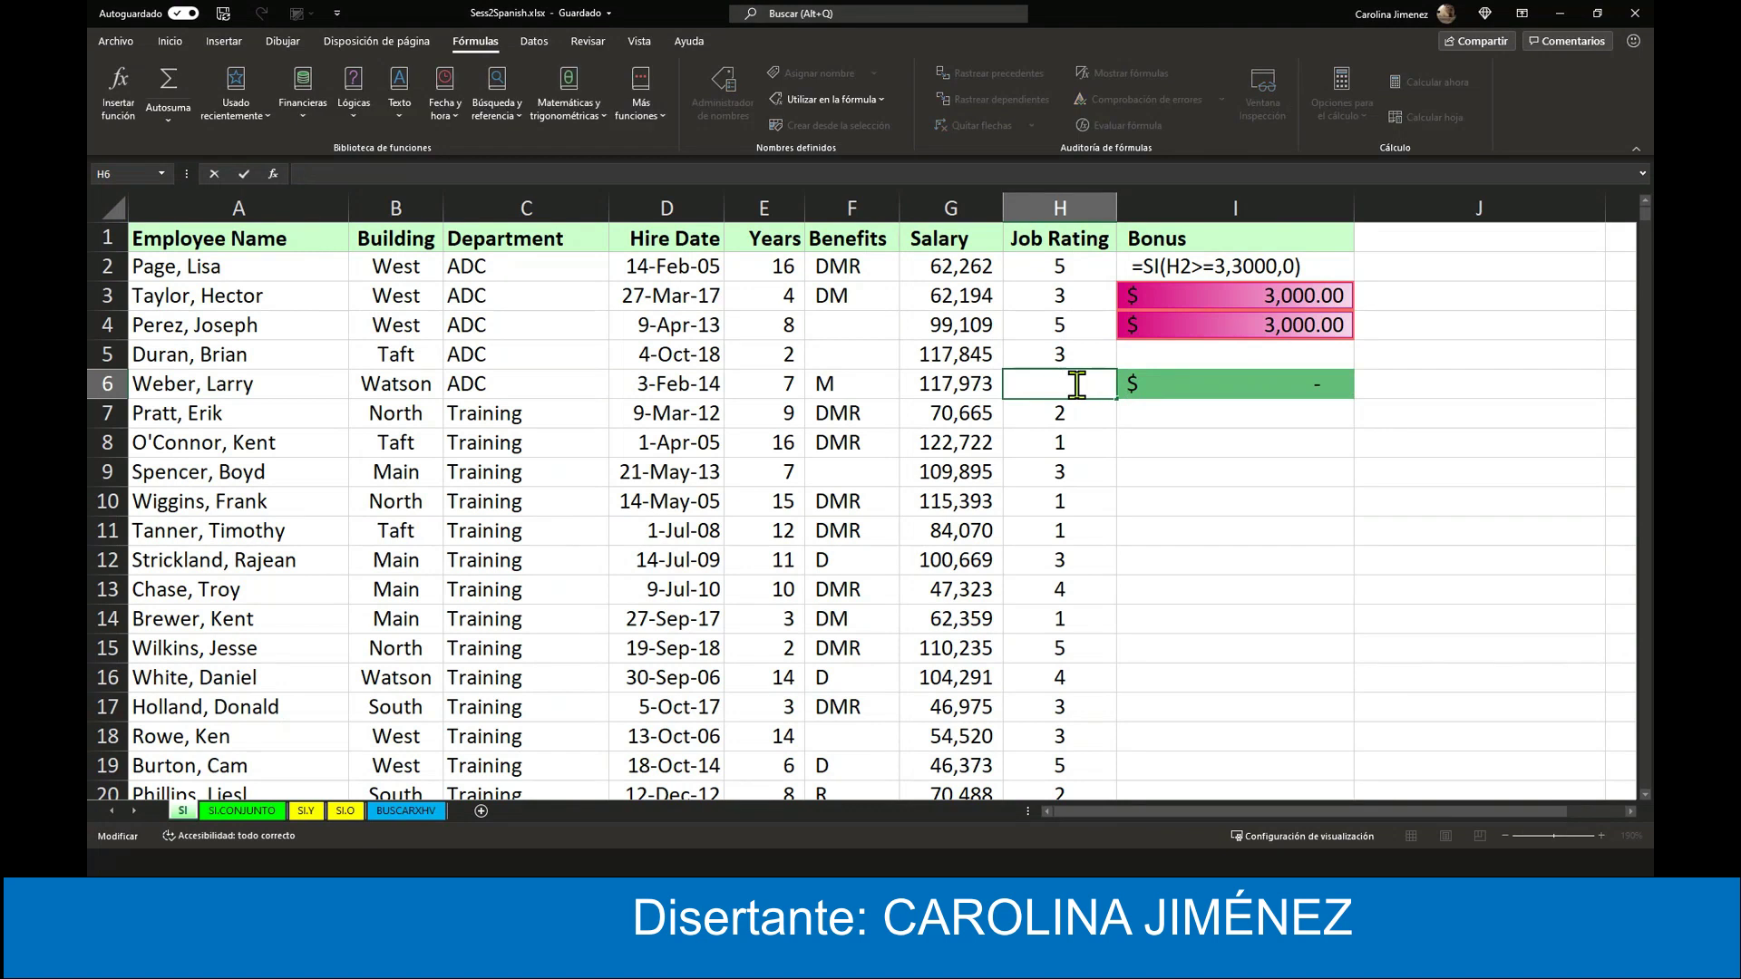
{"action": "type", "text": "5"}
{"action": "key", "text": "Return"}
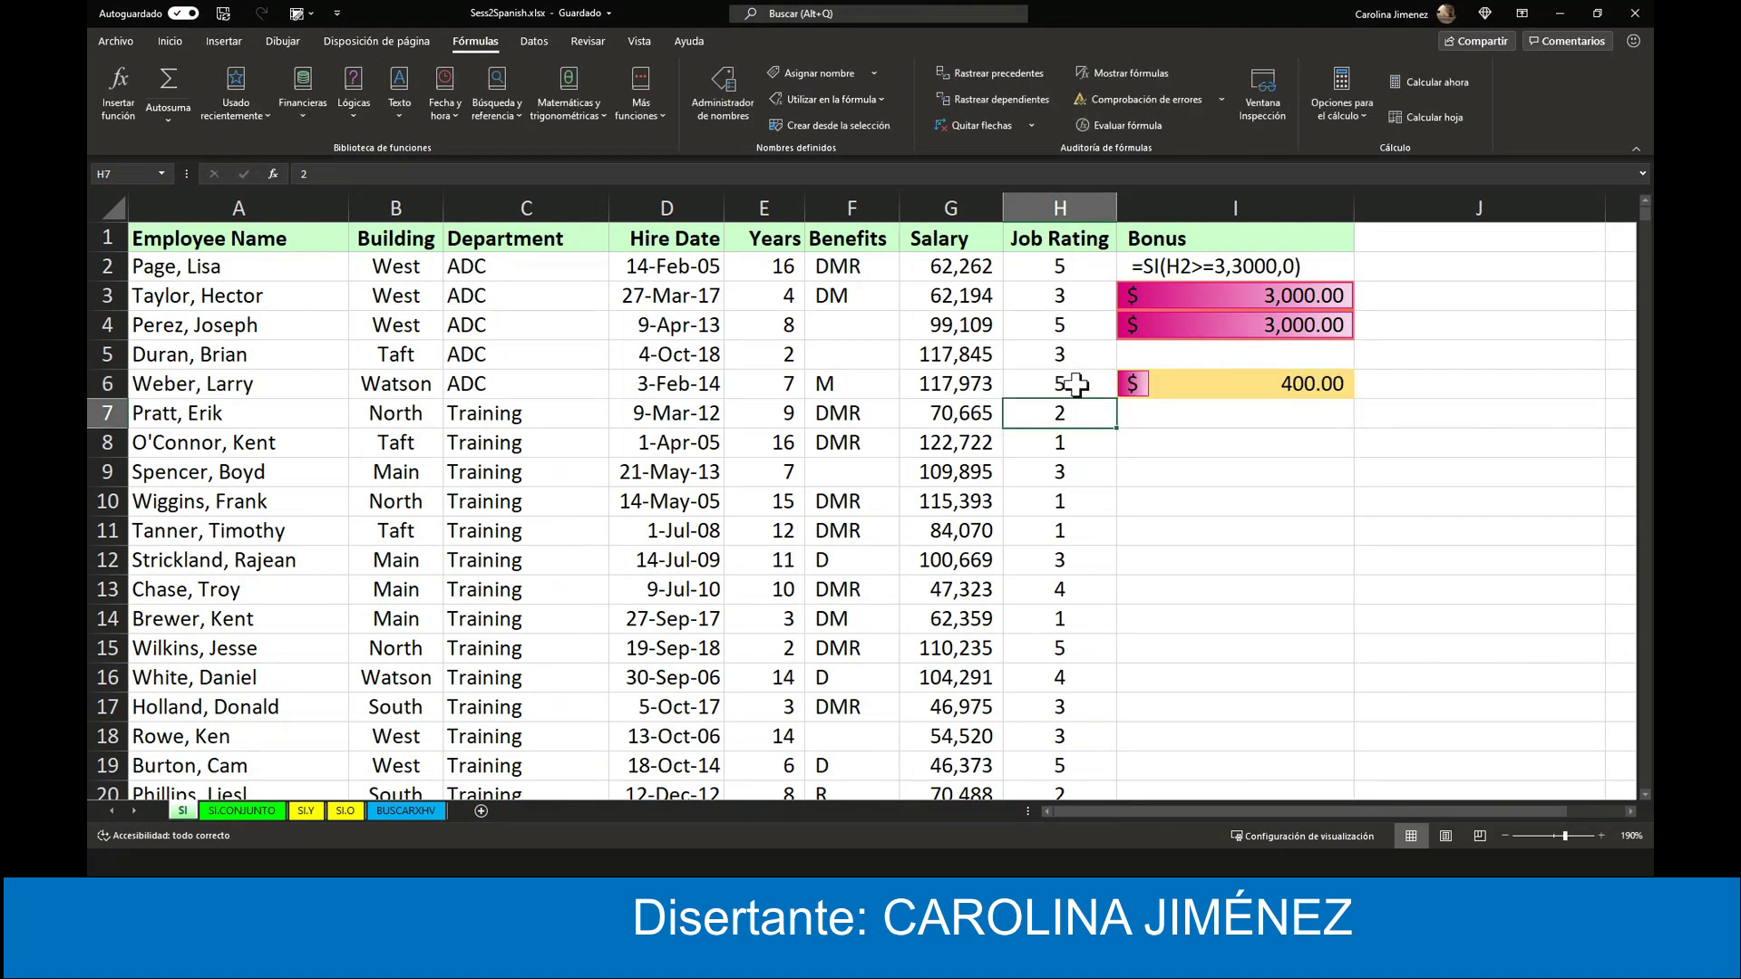
{"action": "left_click", "coordinate": [1291, 391]}
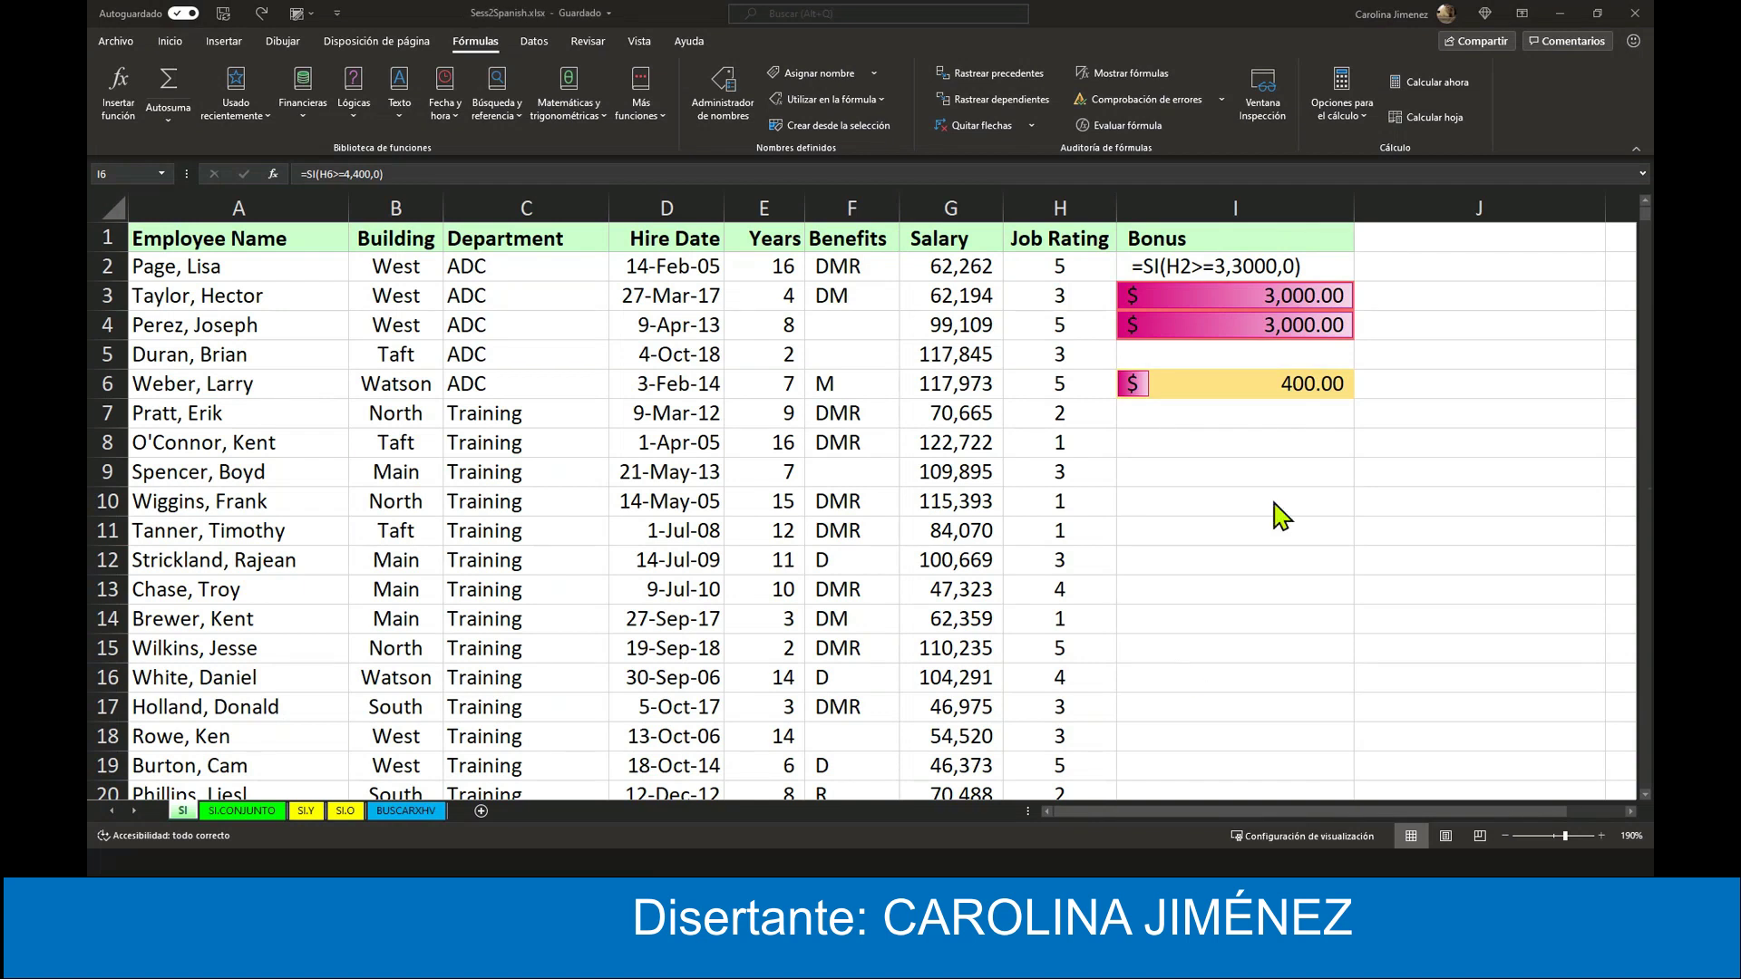
{"action": "left_click", "coordinate": [1297, 385]}
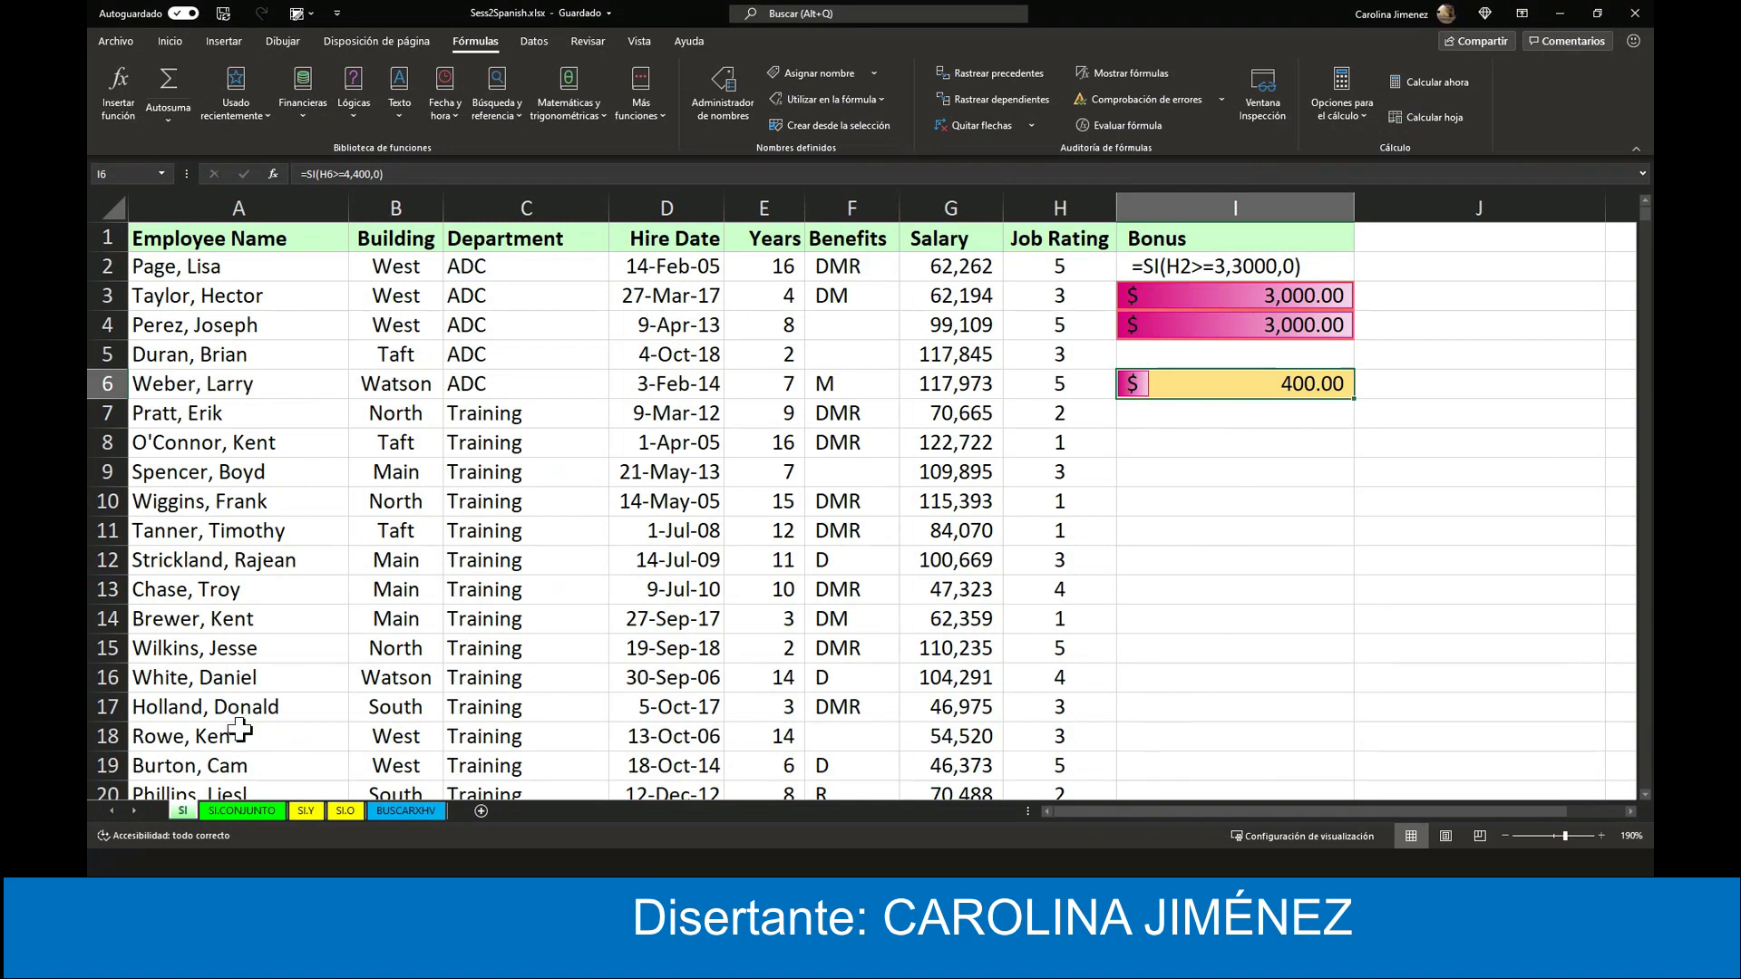
{"action": "left_click", "coordinate": [247, 810]}
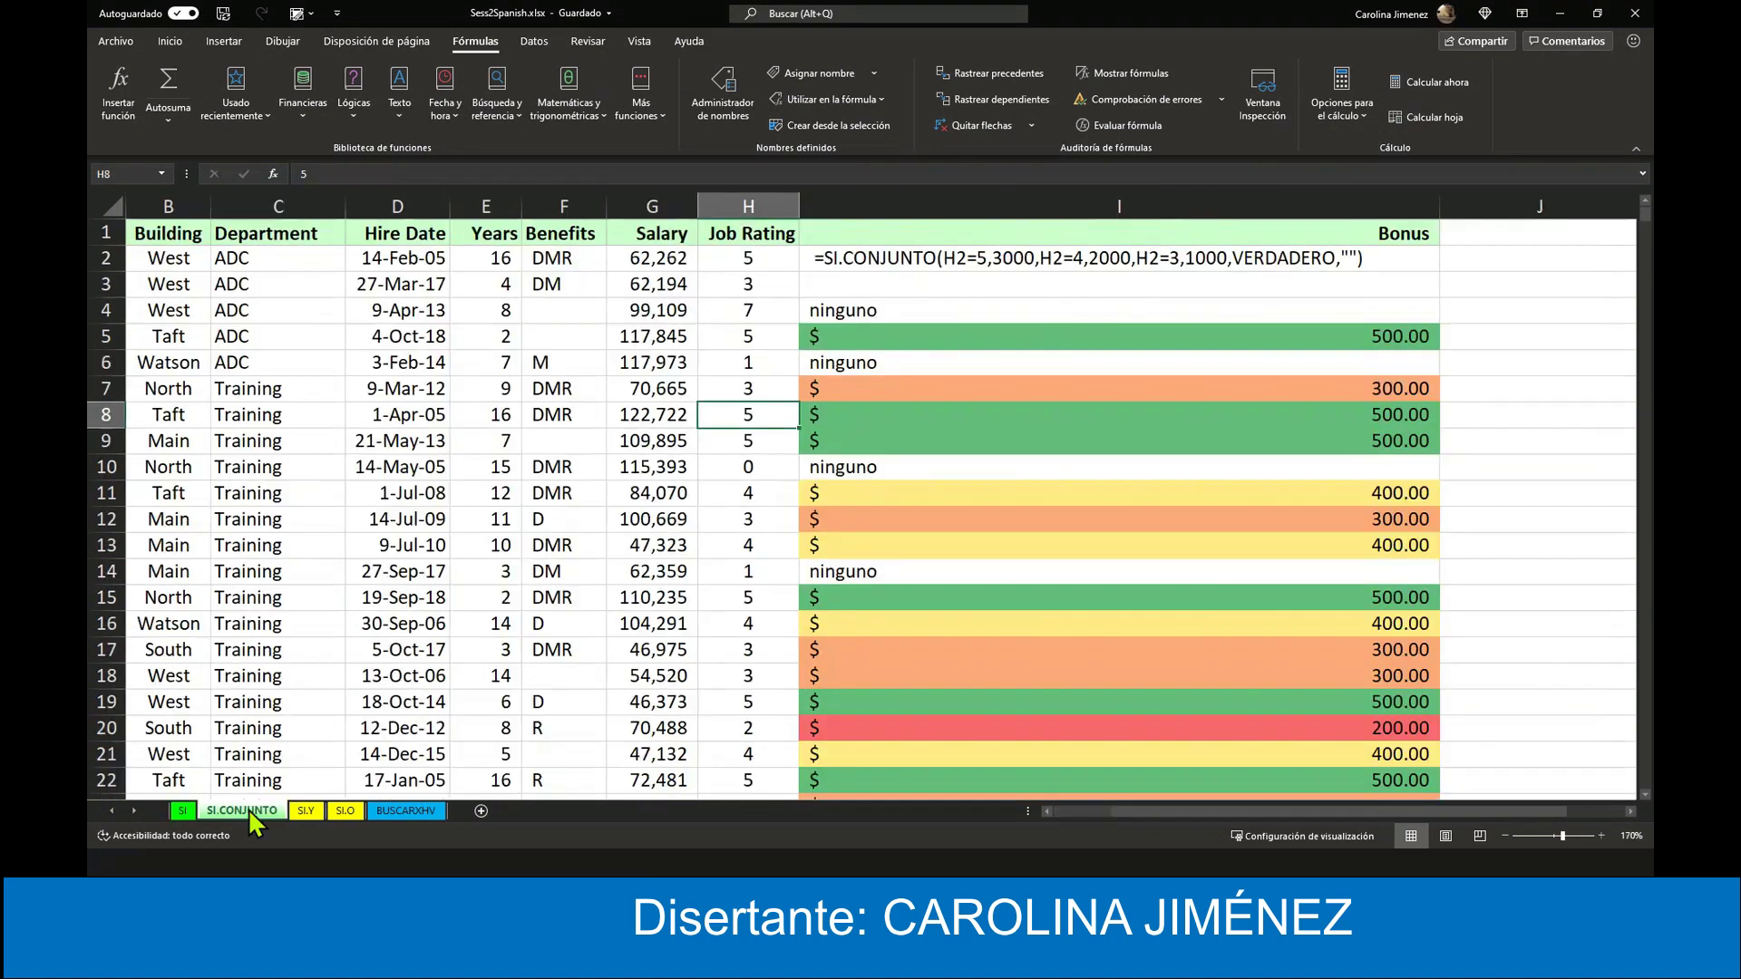
{"action": "scroll", "coordinate": [1197, 603], "scroll_direction": "down", "scroll_amount": 1}
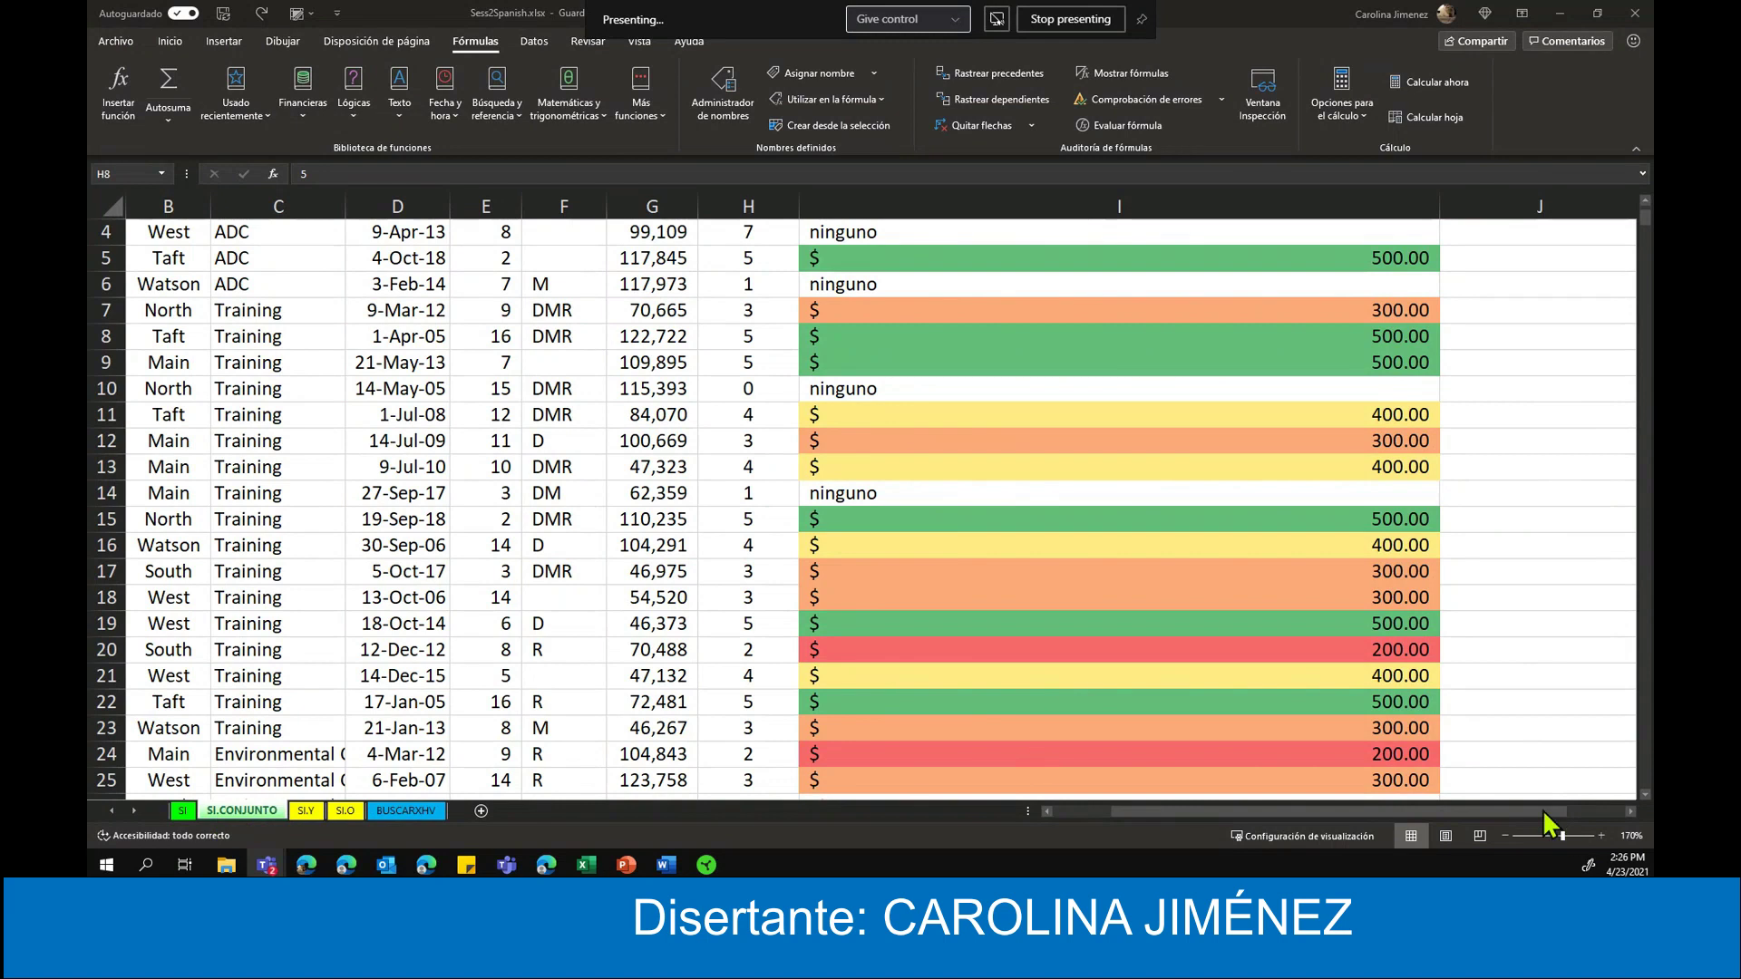
{"action": "left_click_drag", "start_coordinate": [1354, 810], "coordinate": [1297, 811]}
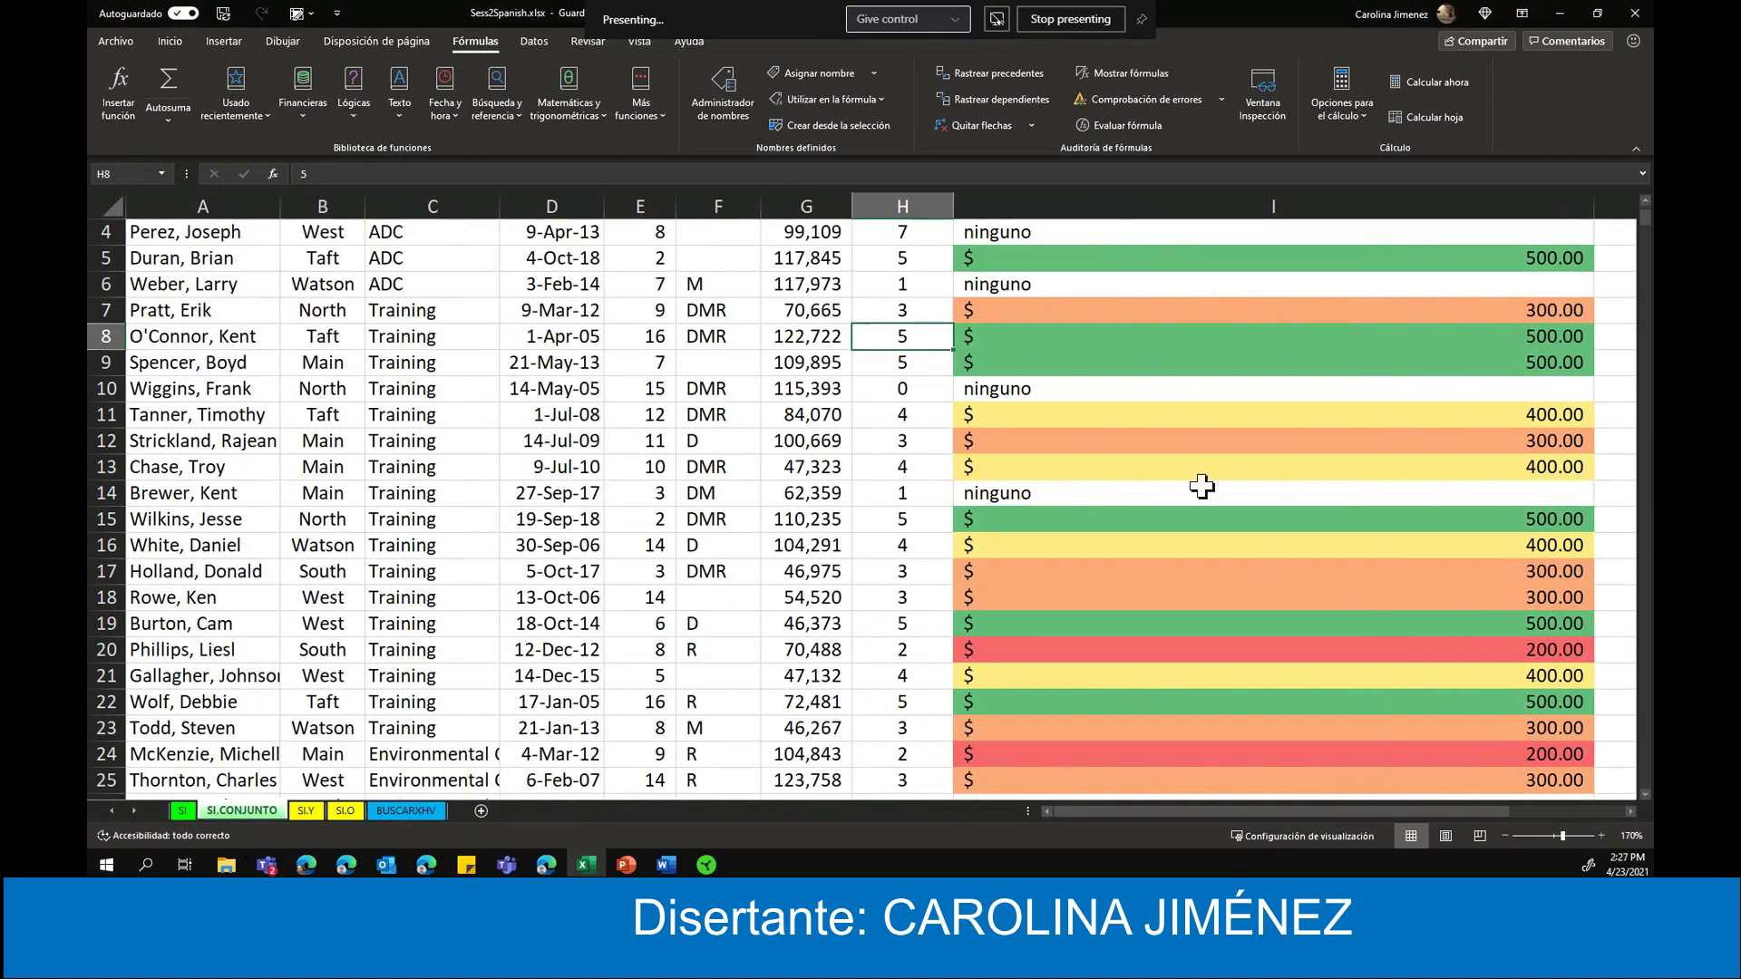
{"action": "scroll", "coordinate": [1204, 486], "scroll_direction": "up", "scroll_amount": 1}
{"action": "left_click", "coordinate": [1505, 835]}
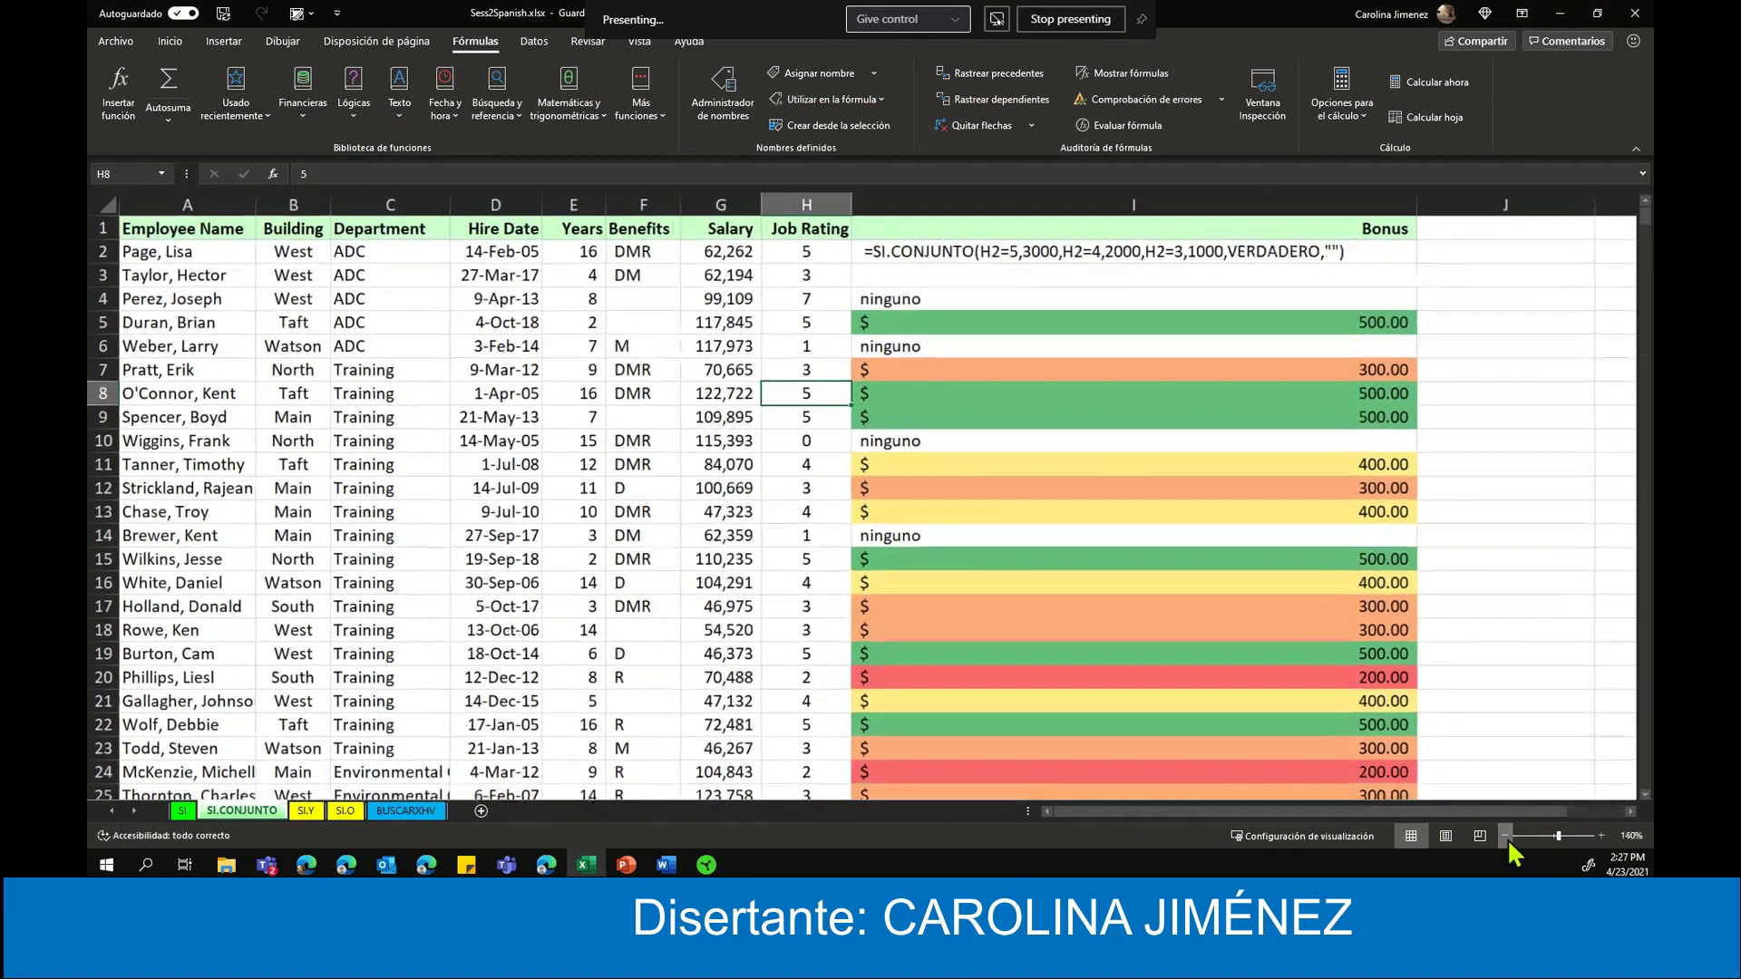
{"action": "left_click", "coordinate": [1505, 835]}
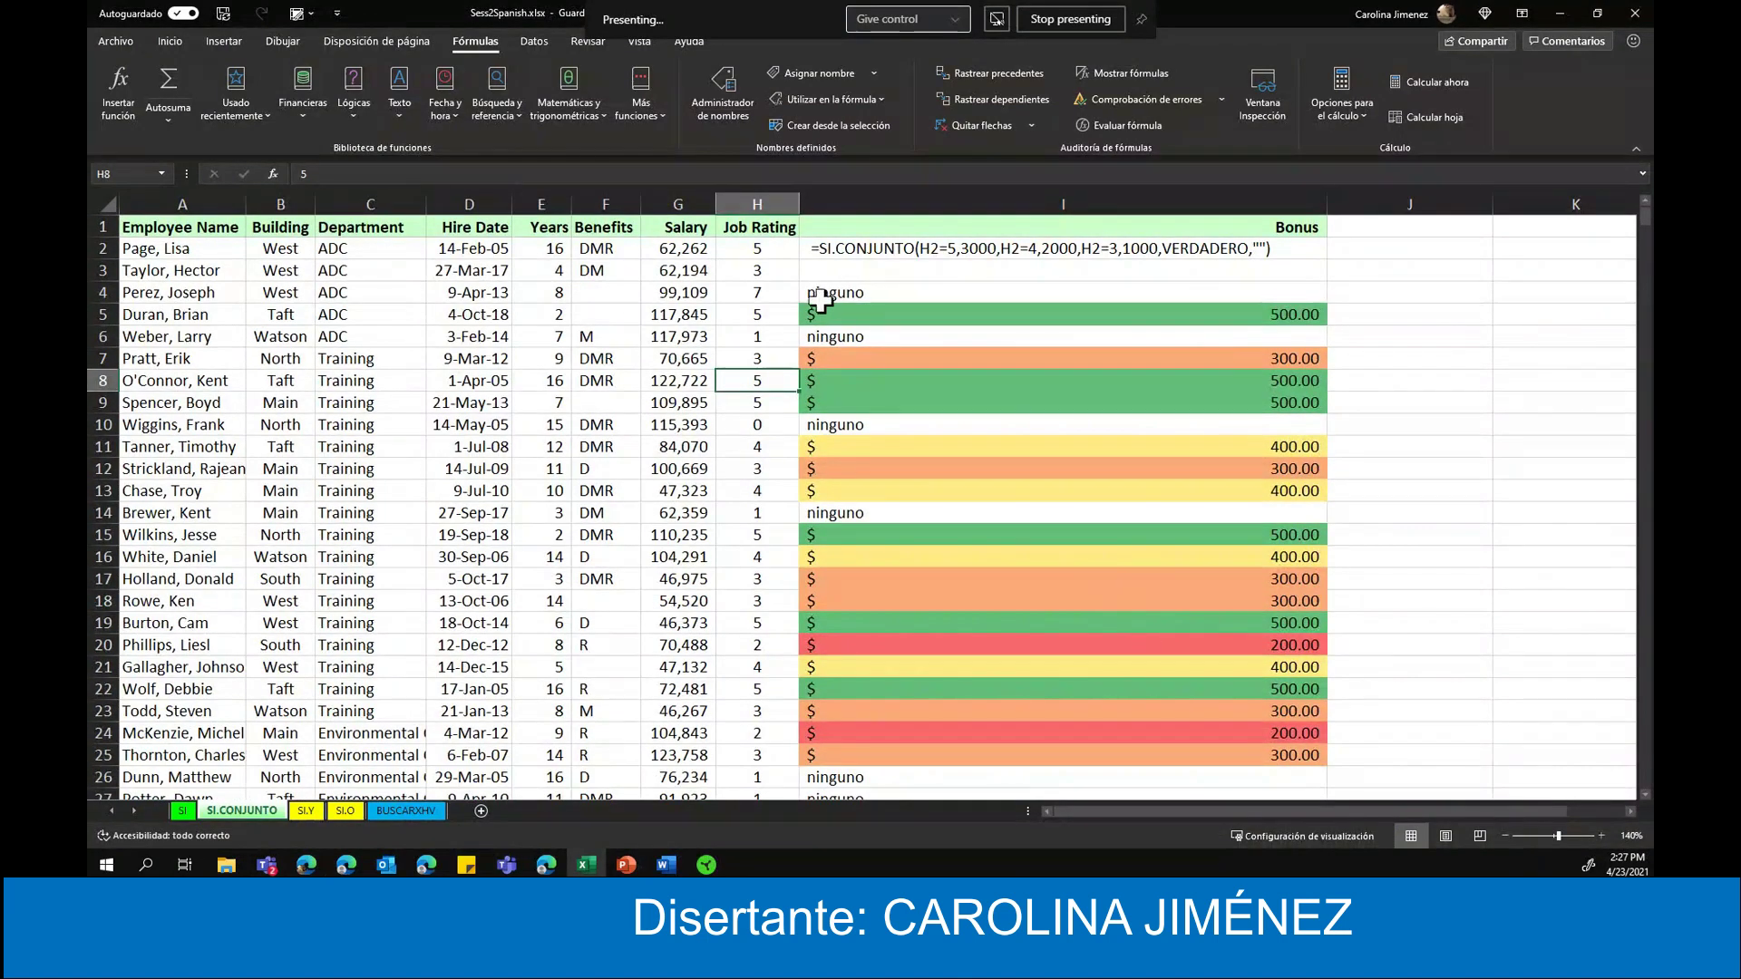
{"action": "mouse_move", "coordinate": [816, 336]}
{"action": "left_mouse_down"}
{"action": "mouse_move", "coordinate": [959, 370]}
{"action": "mouse_move", "coordinate": [1312, 787]}
{"action": "left_mouse_up"}
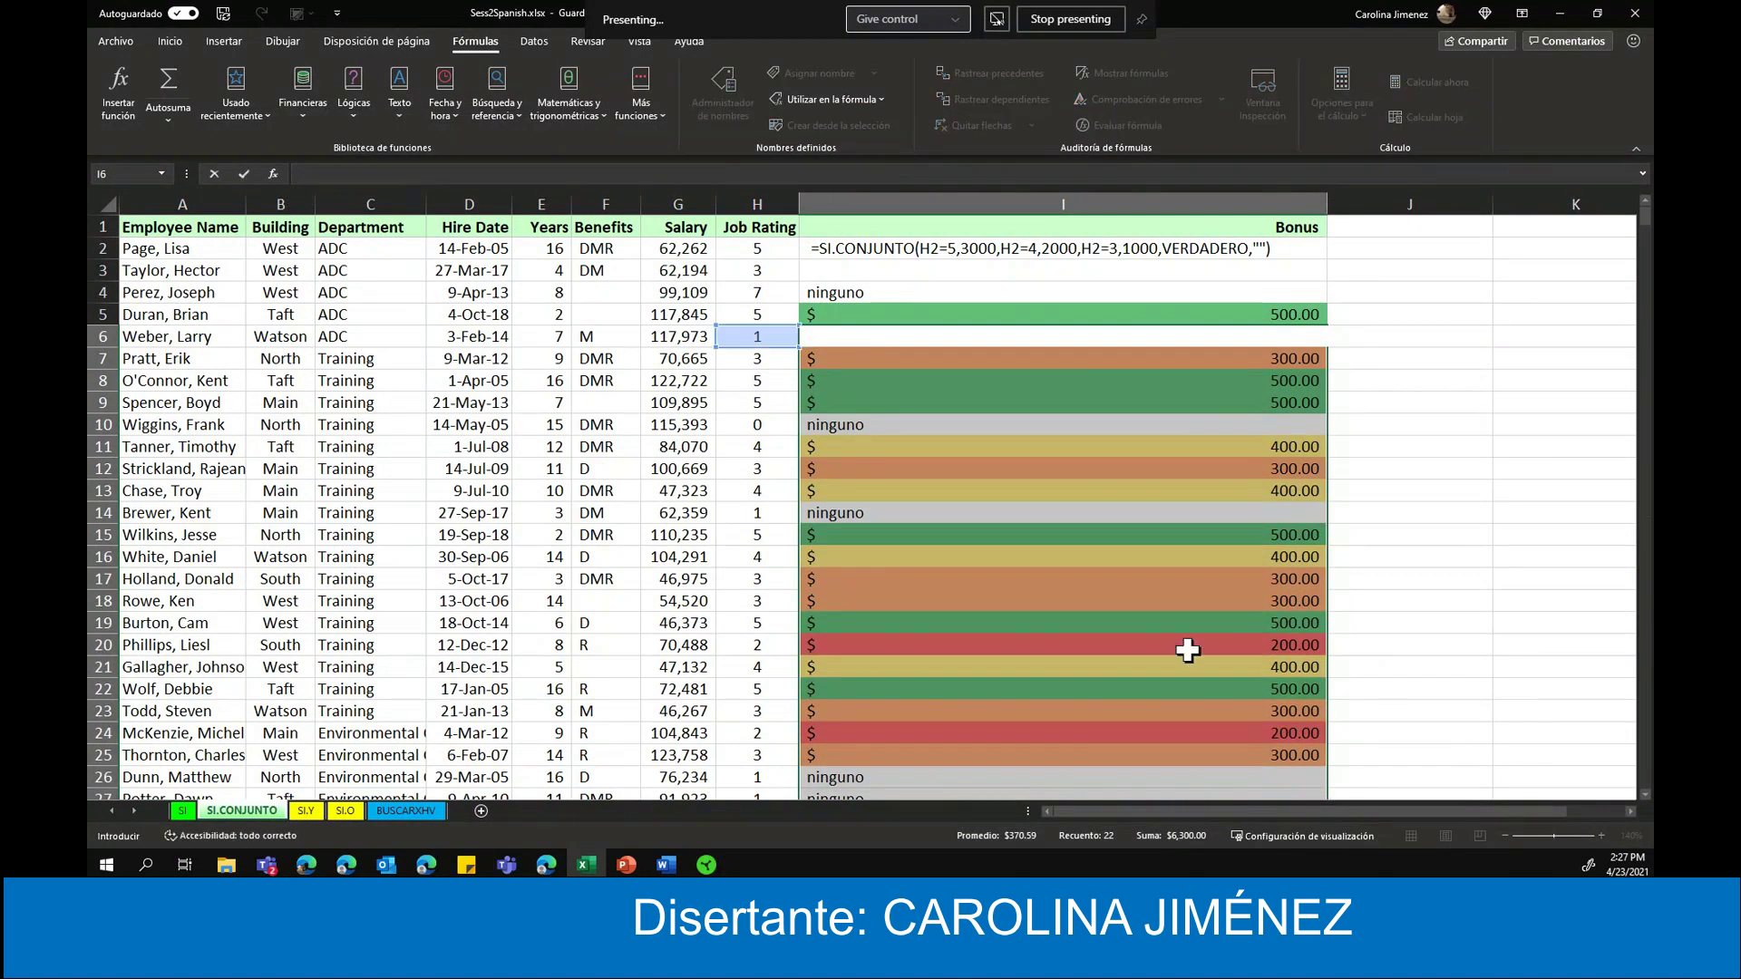
- Delete the bonus values in I5:I26, then scroll back and set the zoom to 160%
{"action": "left_click", "coordinate": [1015, 490]}
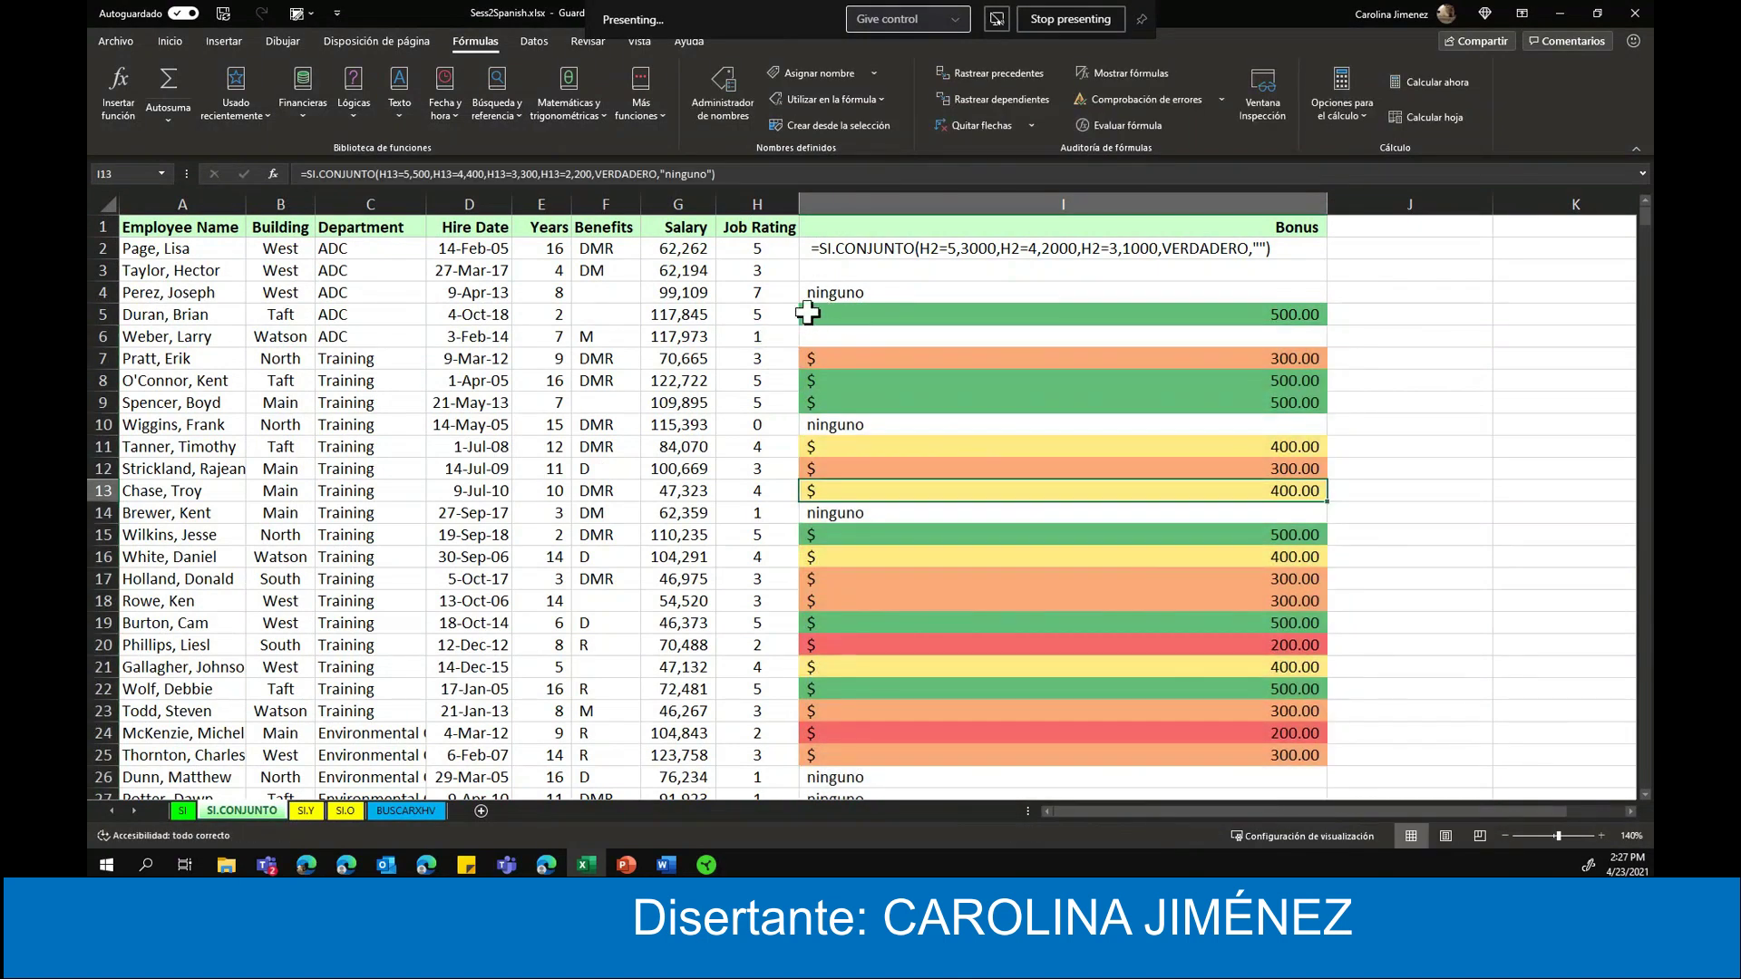
{"action": "mouse_move", "coordinate": [816, 313]}
{"action": "left_mouse_down"}
{"action": "mouse_move", "coordinate": [1168, 734]}
{"action": "mouse_move", "coordinate": [1166, 776]}
{"action": "left_mouse_up"}
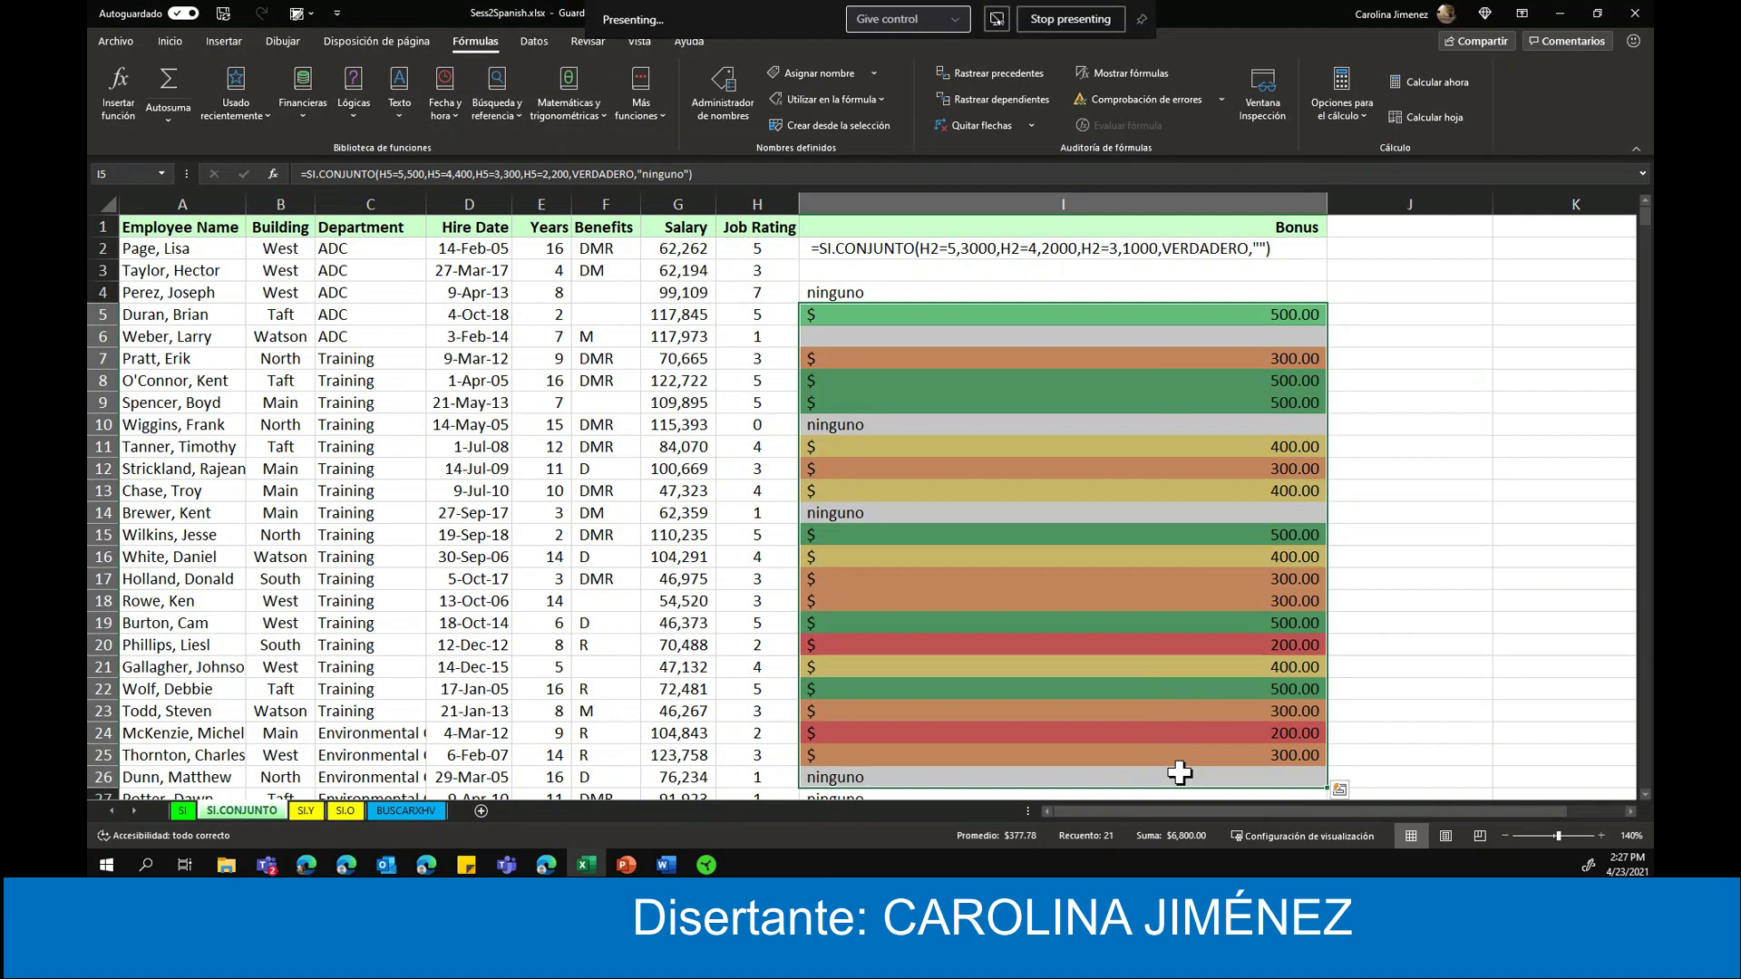
{"action": "key", "text": "Delete"}
{"action": "left_click", "coordinate": [989, 468]}
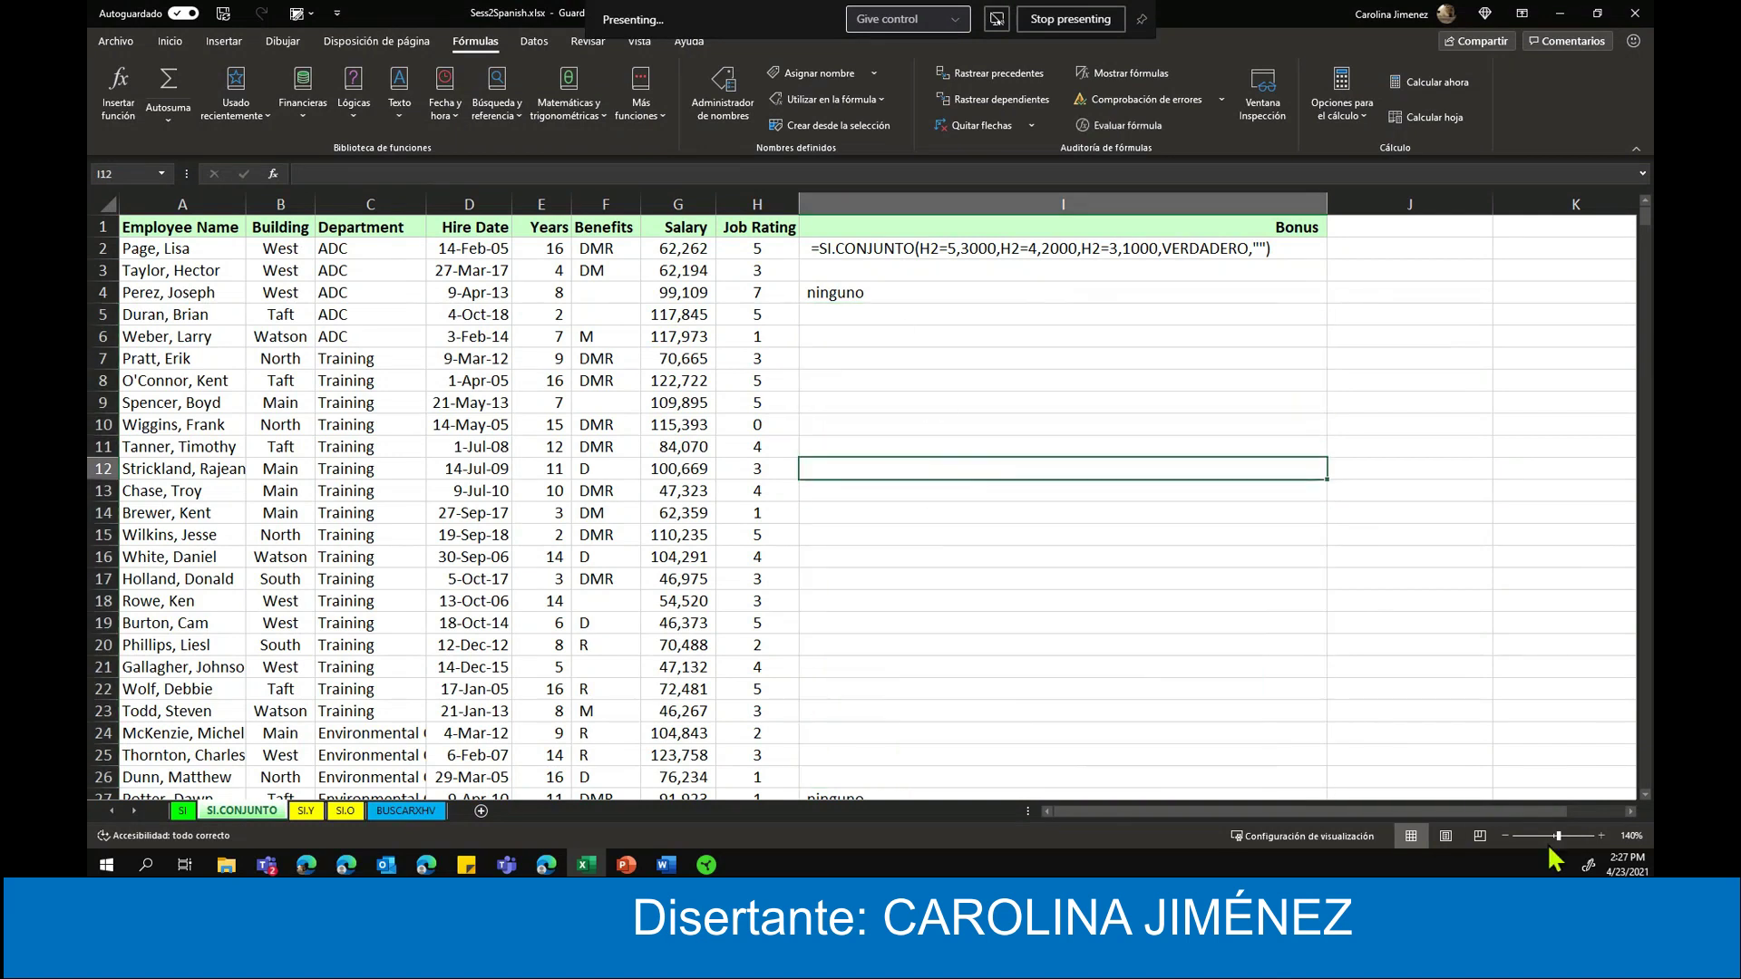
{"action": "left_click_drag", "start_coordinate": [1524, 812], "coordinate": [1467, 812]}
{"action": "scroll", "coordinate": [1127, 598], "scroll_direction": "up", "scroll_amount": 2, "text": "ctrl"}
{"action": "scroll", "coordinate": [1127, 556], "scroll_direction": "up", "scroll_amount": 1}
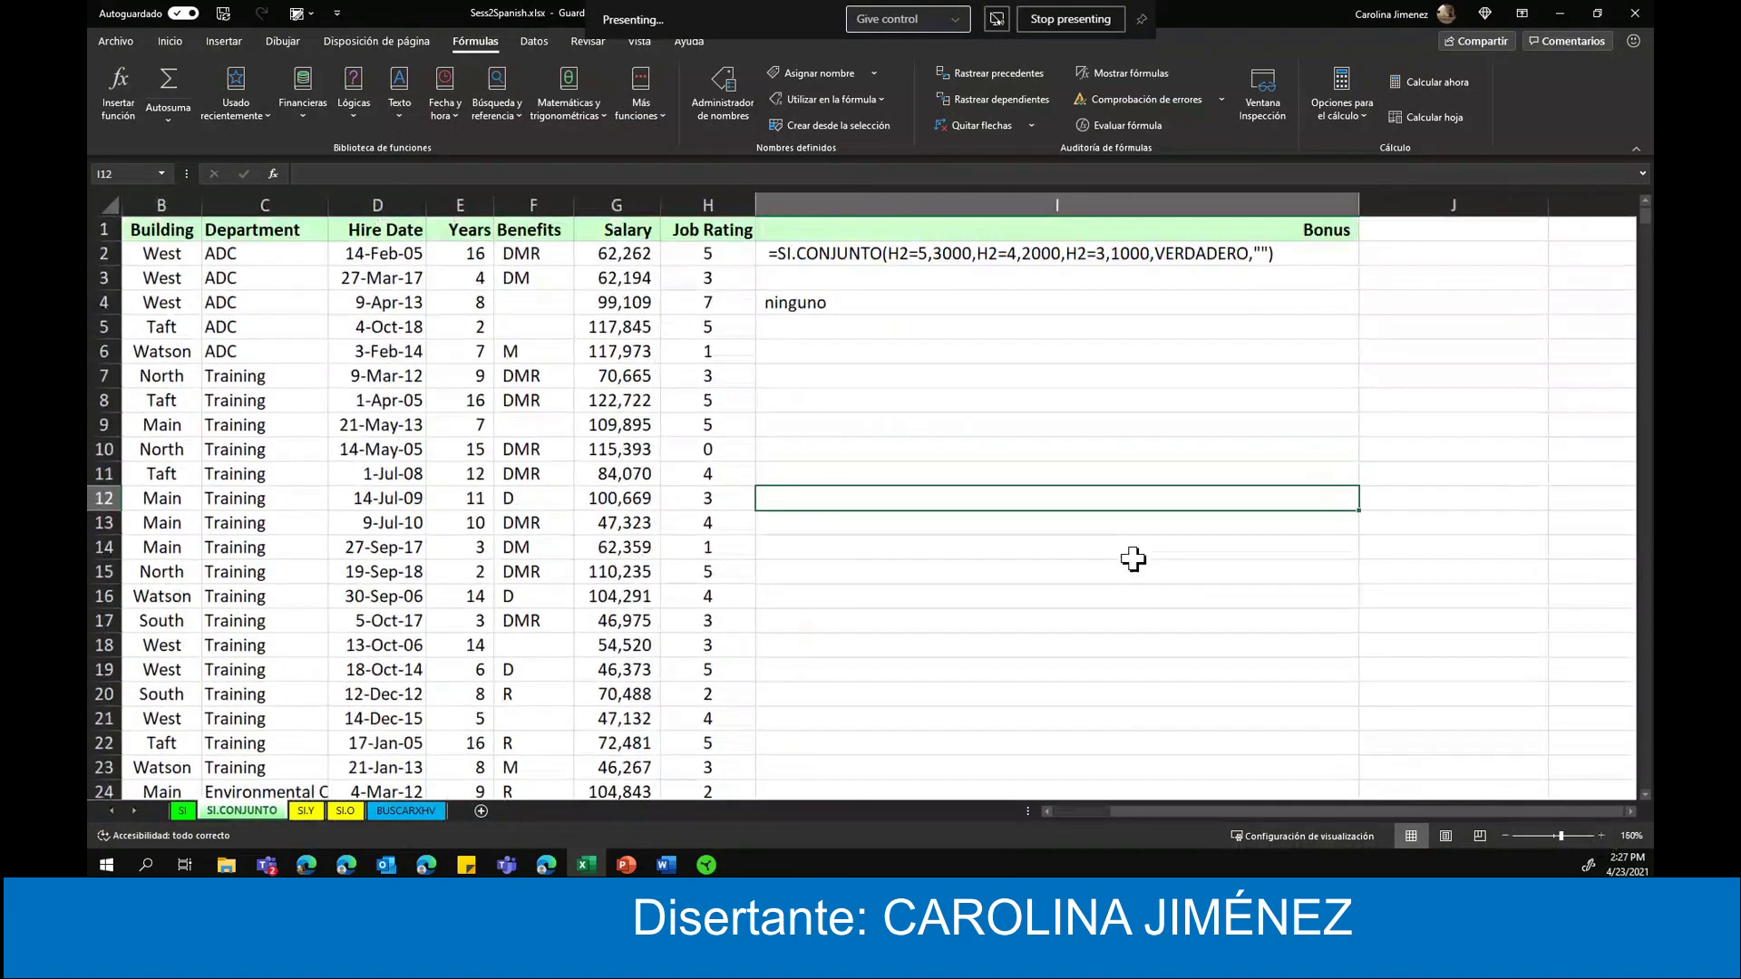
{"action": "left_click_drag", "start_coordinate": [1305, 812], "coordinate": [1030, 798]}
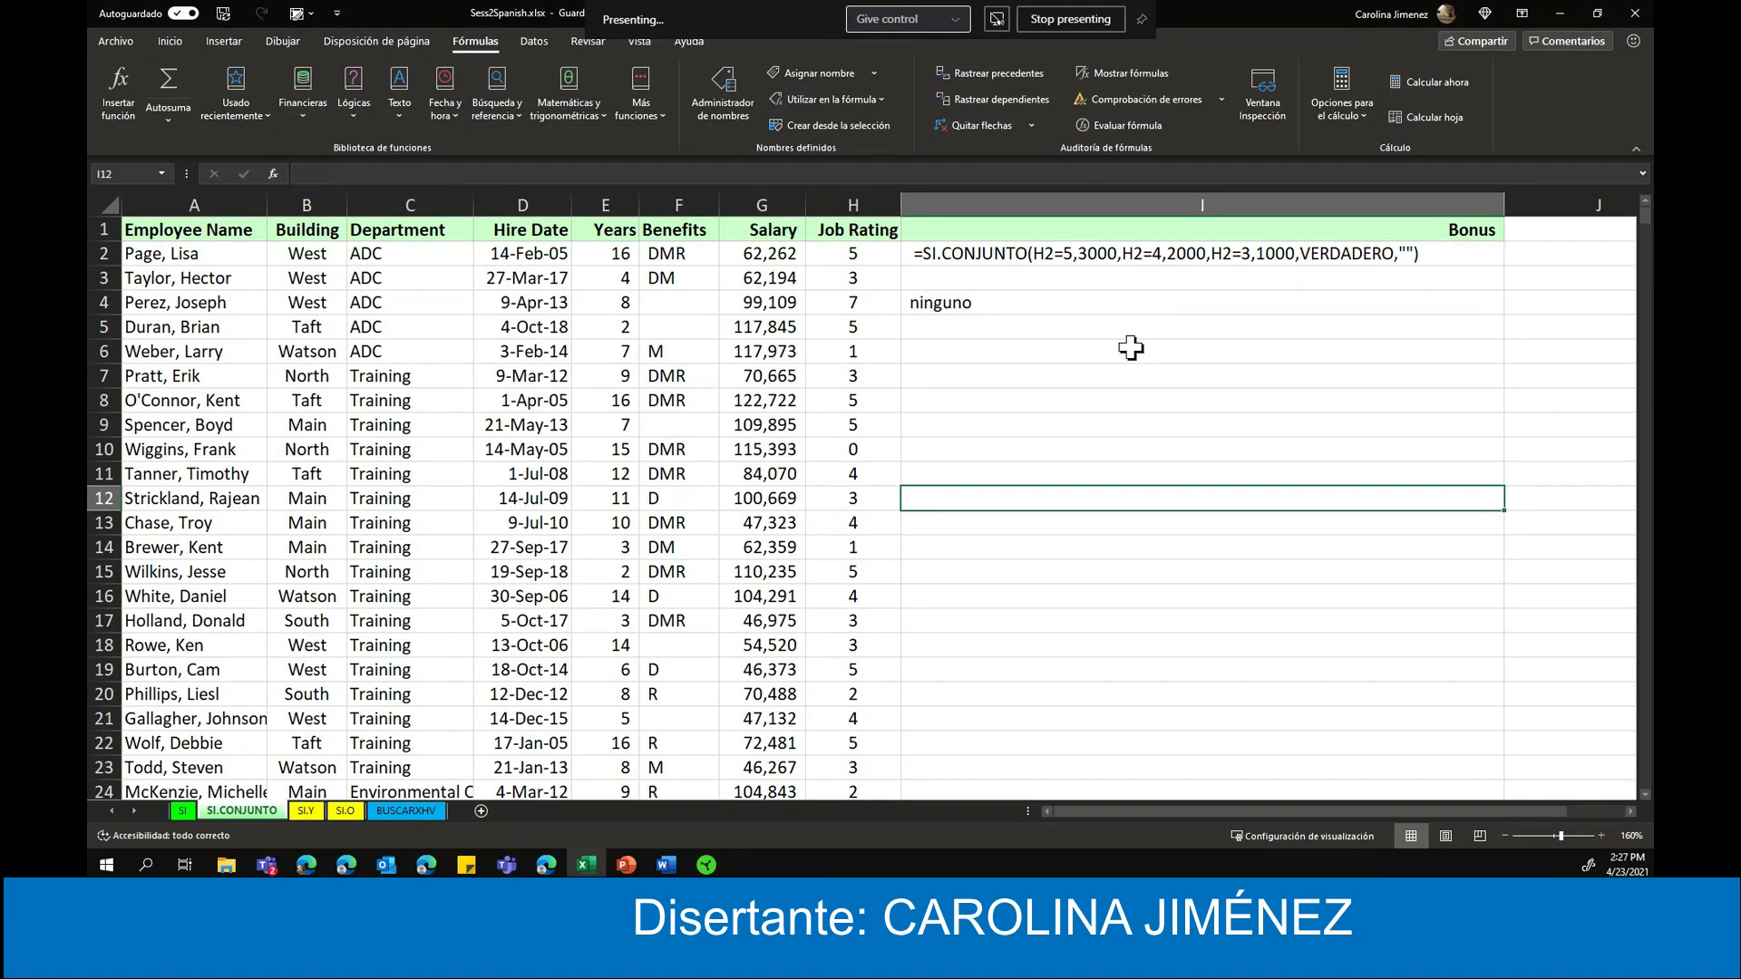
- Zoom in and start an SI.CONJUNTO formula in cell I6 via autocomplete
{"action": "left_click", "coordinate": [963, 331]}
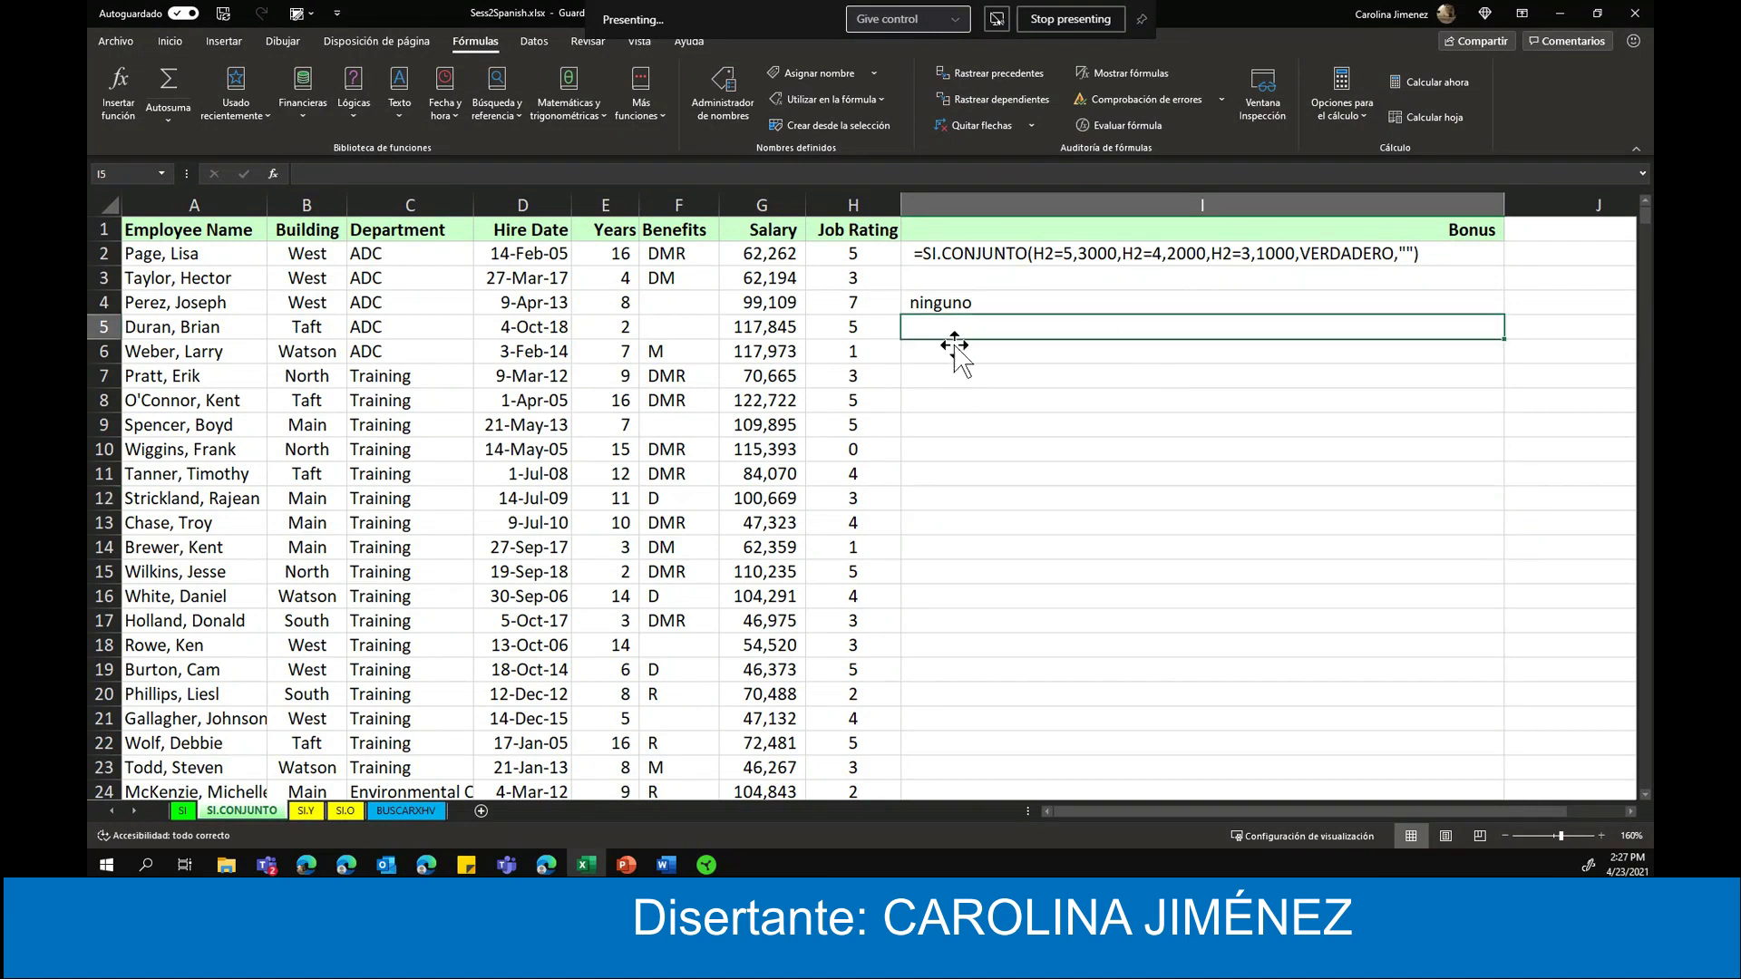
{"action": "left_click", "coordinate": [1601, 836]}
{"action": "left_click", "coordinate": [1601, 836]}
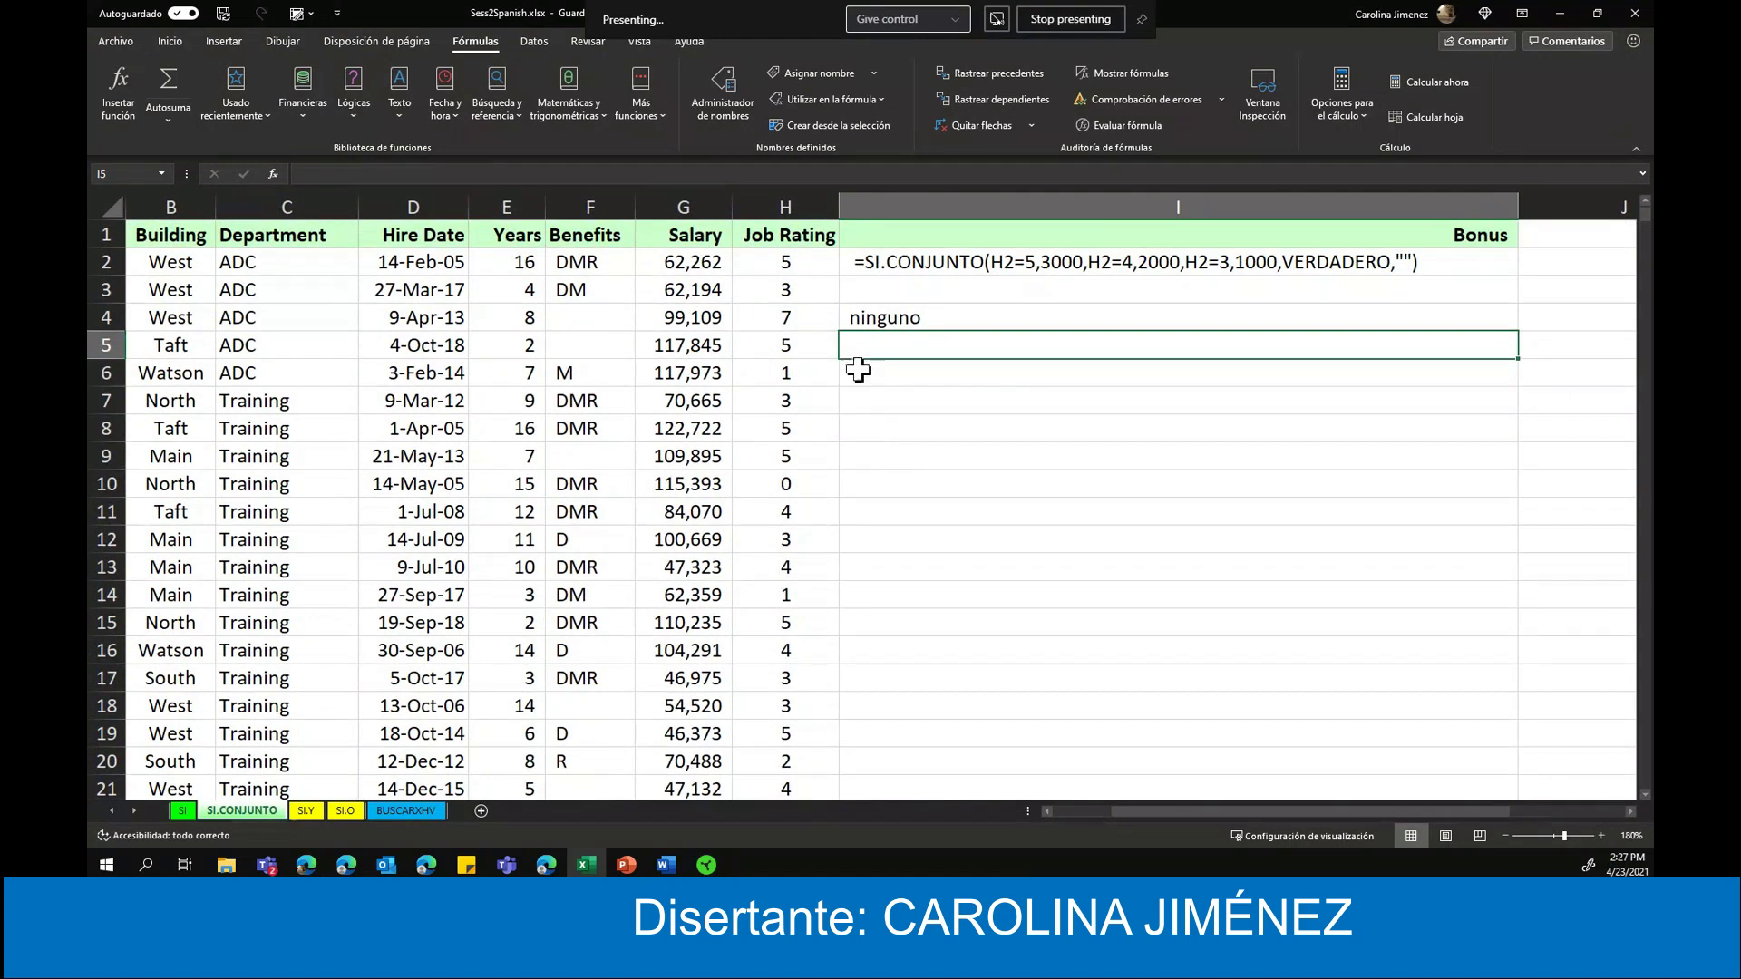
{"action": "left_click", "coordinate": [858, 370]}
{"action": "double_click", "coordinate": [878, 379]}
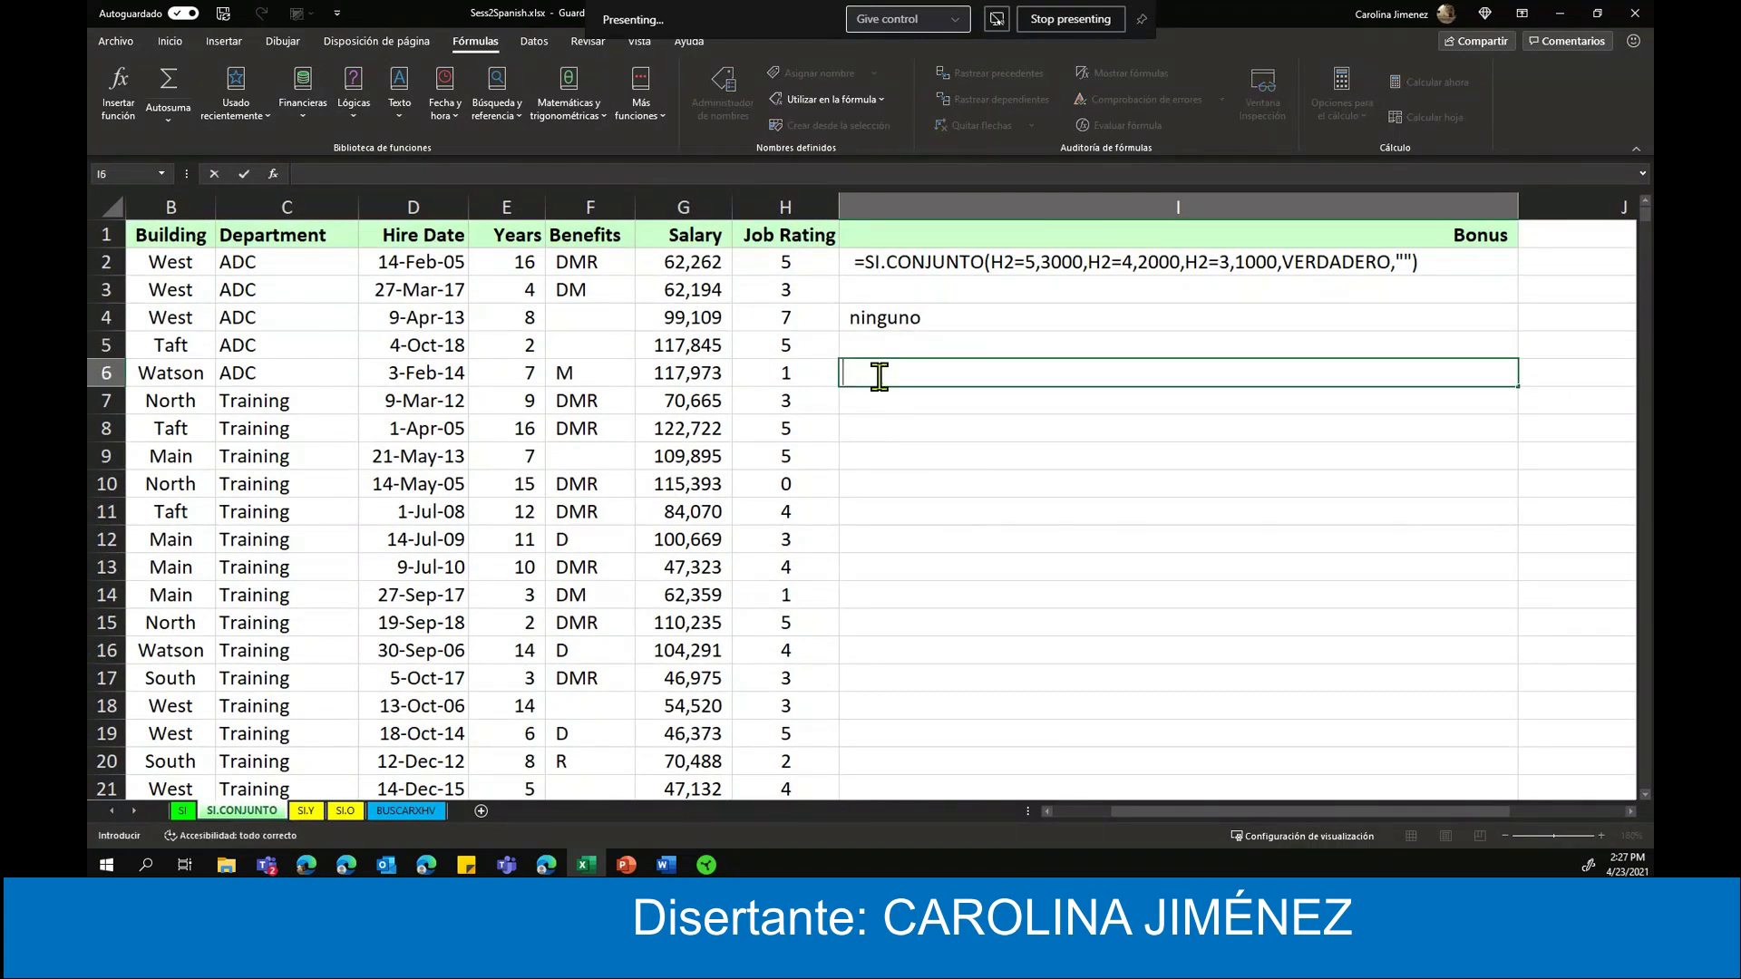
{"action": "type", "text": "=s"}
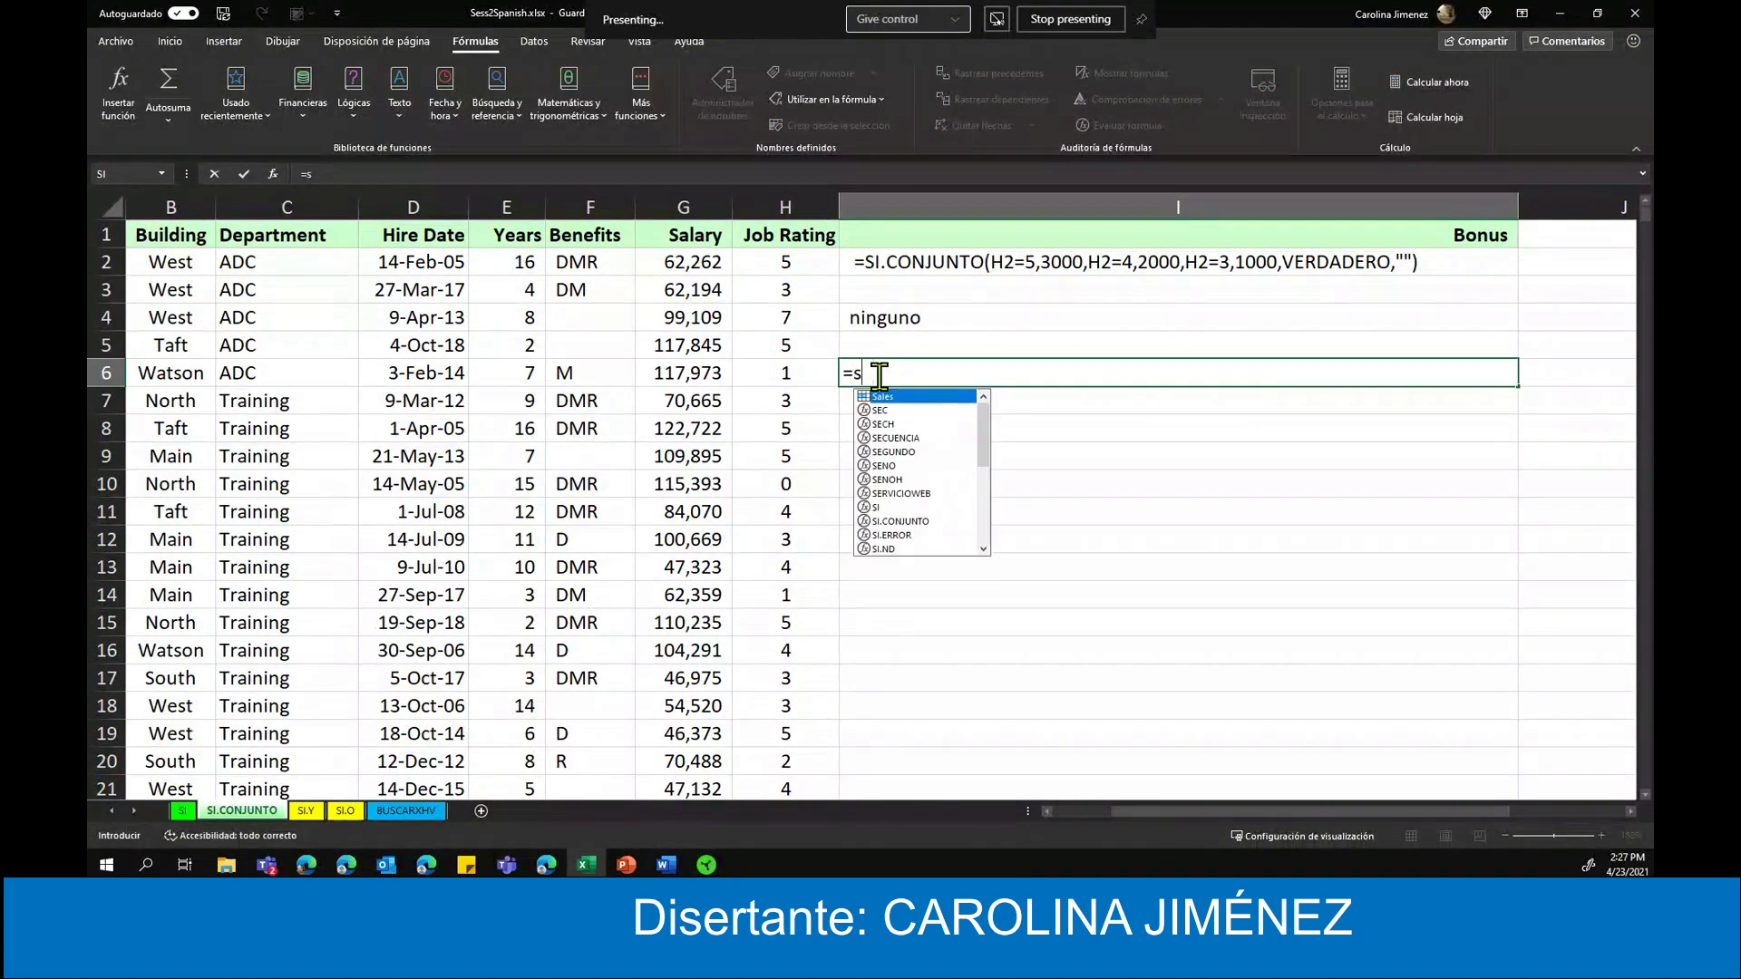
{"action": "type", "text": "i.conj"}
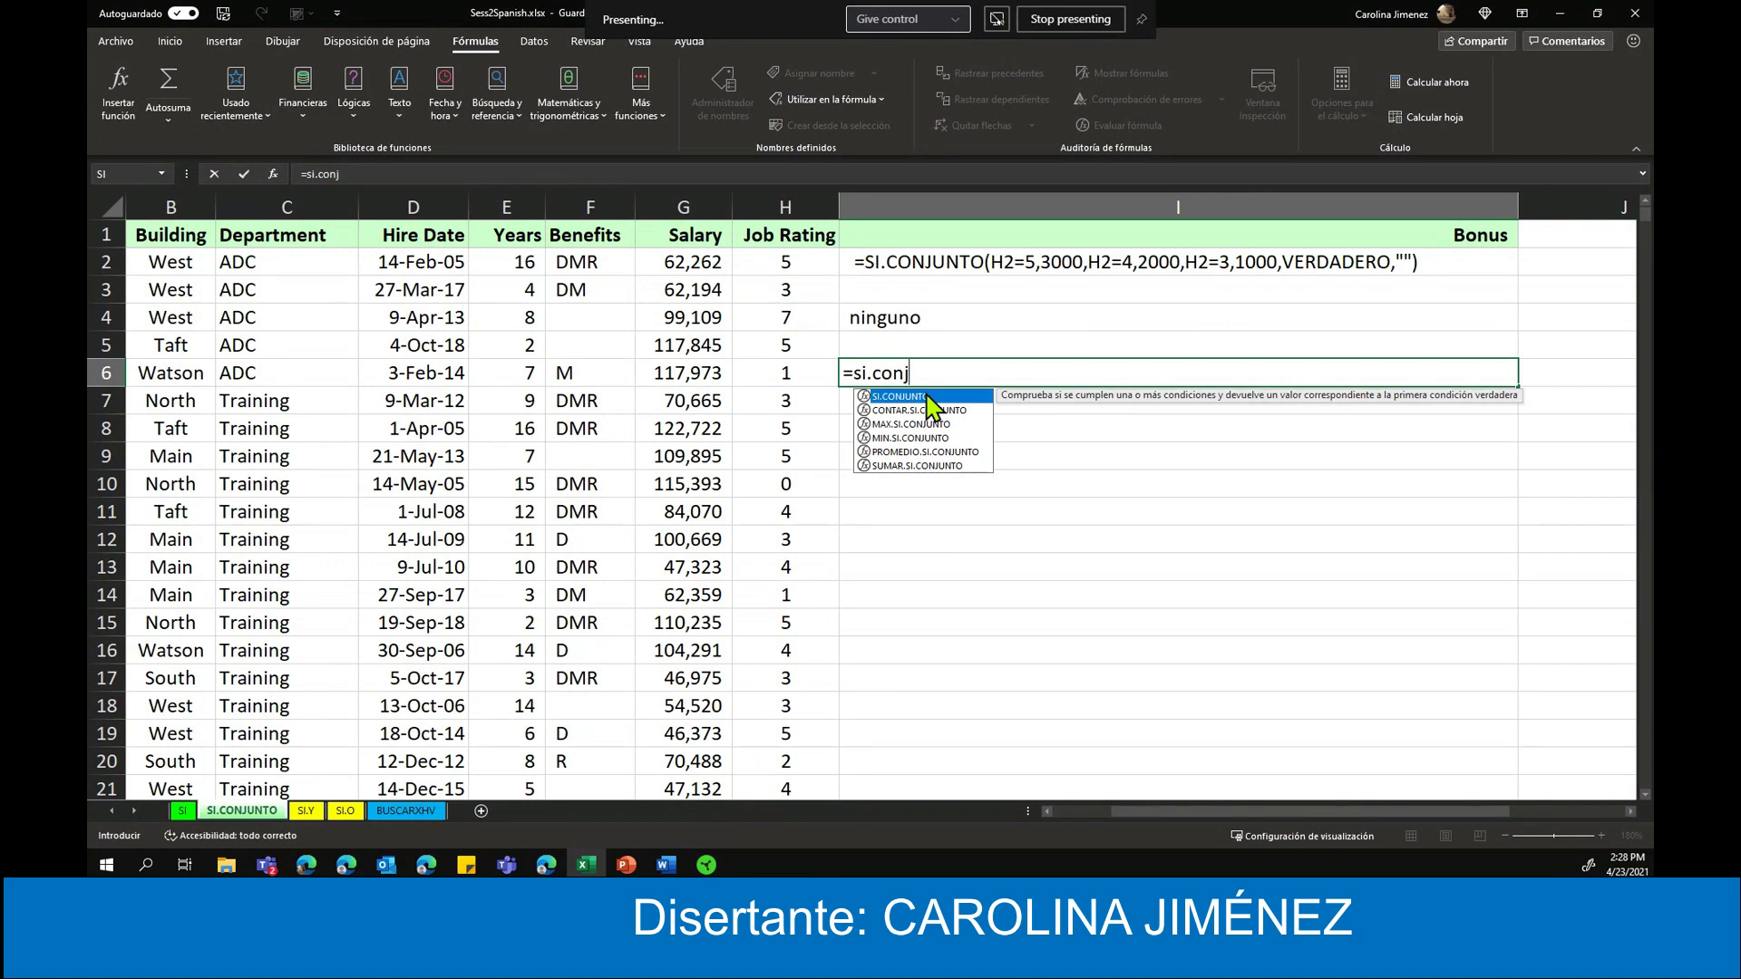
{"action": "double_click", "coordinate": [929, 397]}
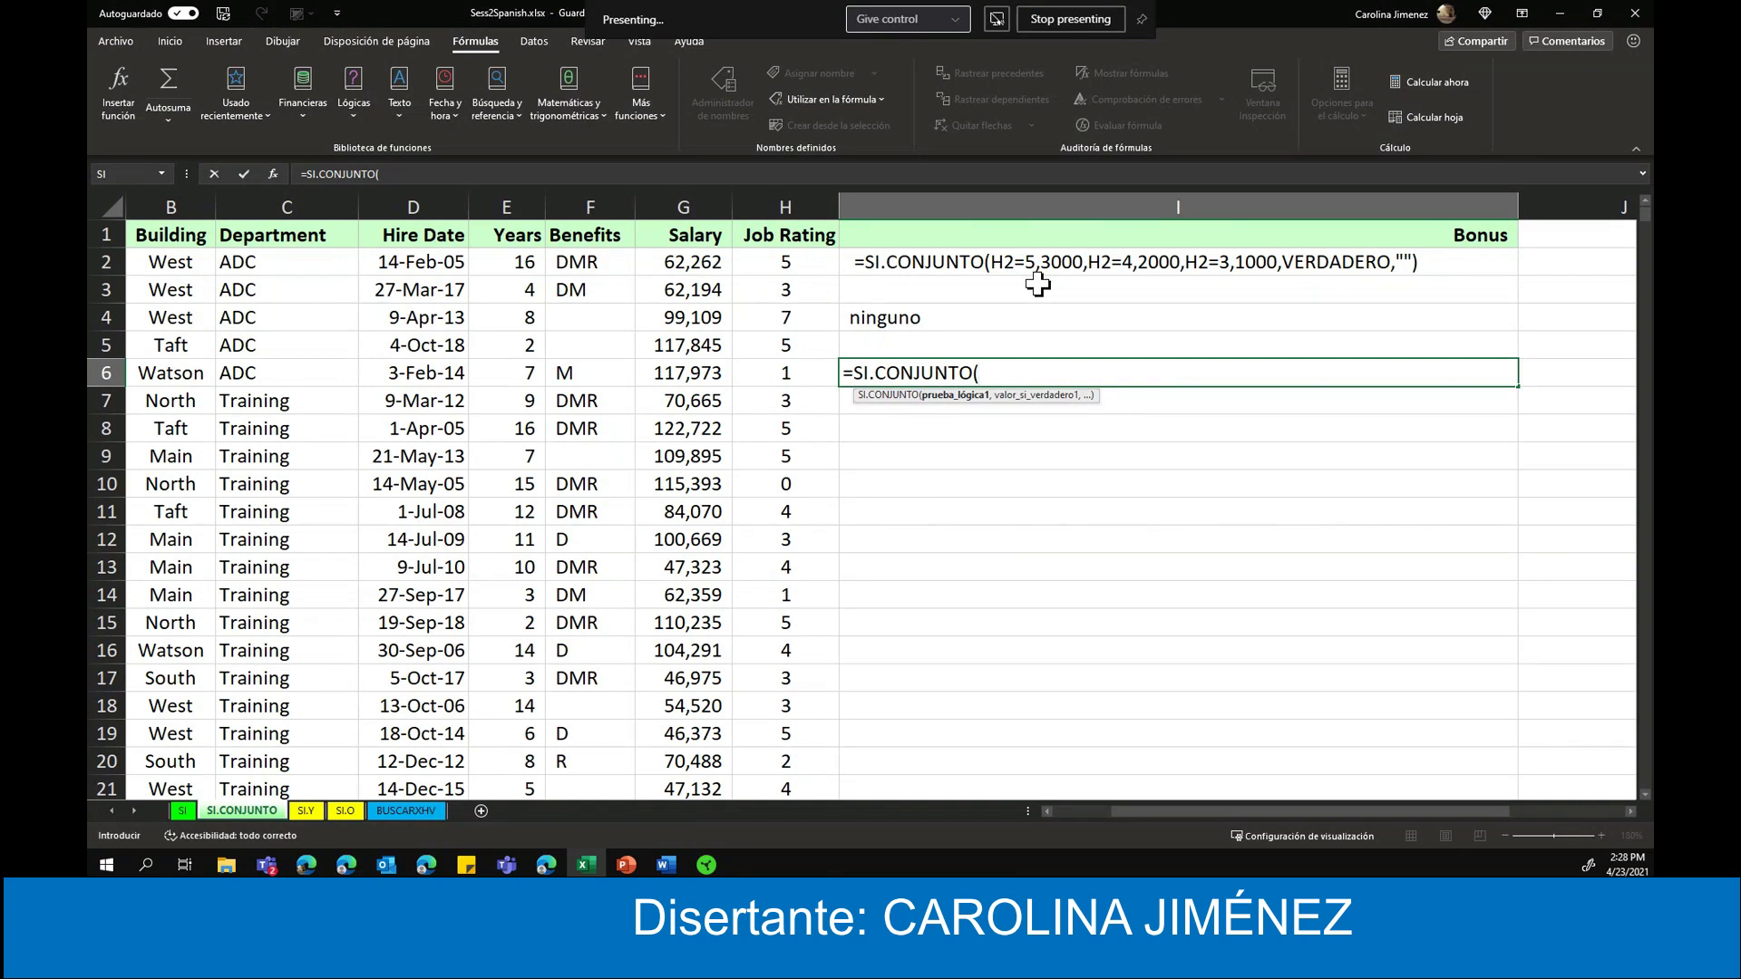
- Add the conditions H6=5 paying 500 and H6=4 paying 400
{"action": "left_click", "coordinate": [808, 374]}
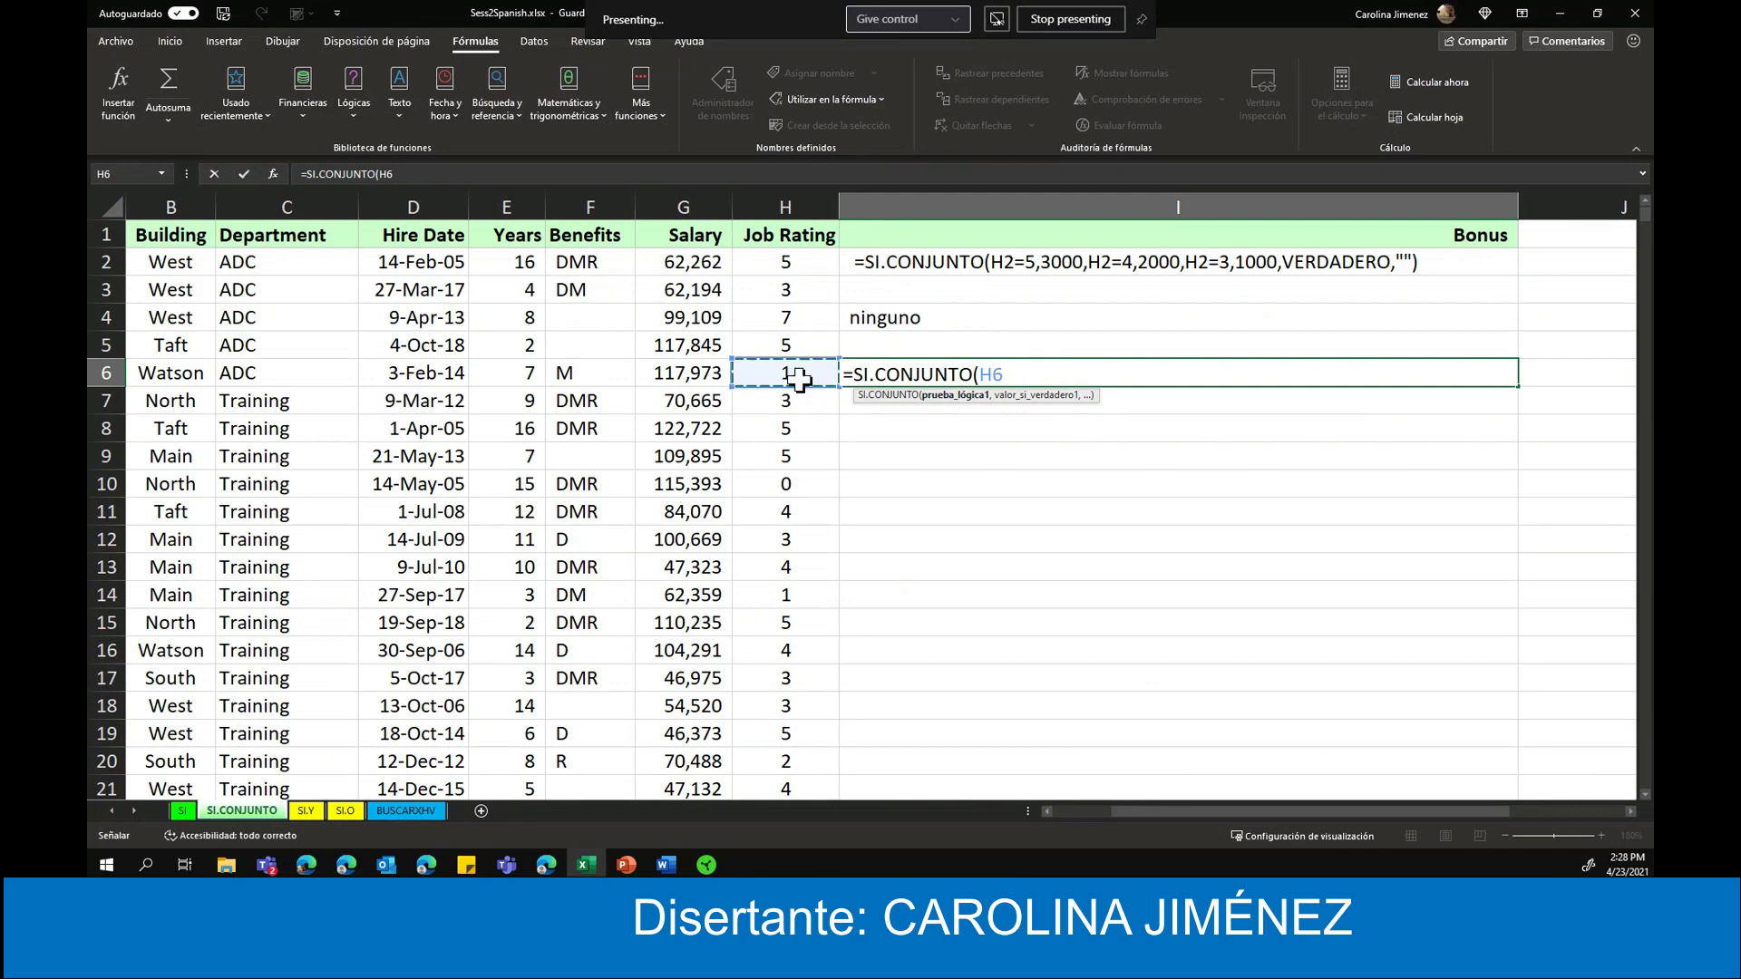
{"action": "type", "text": "=5"}
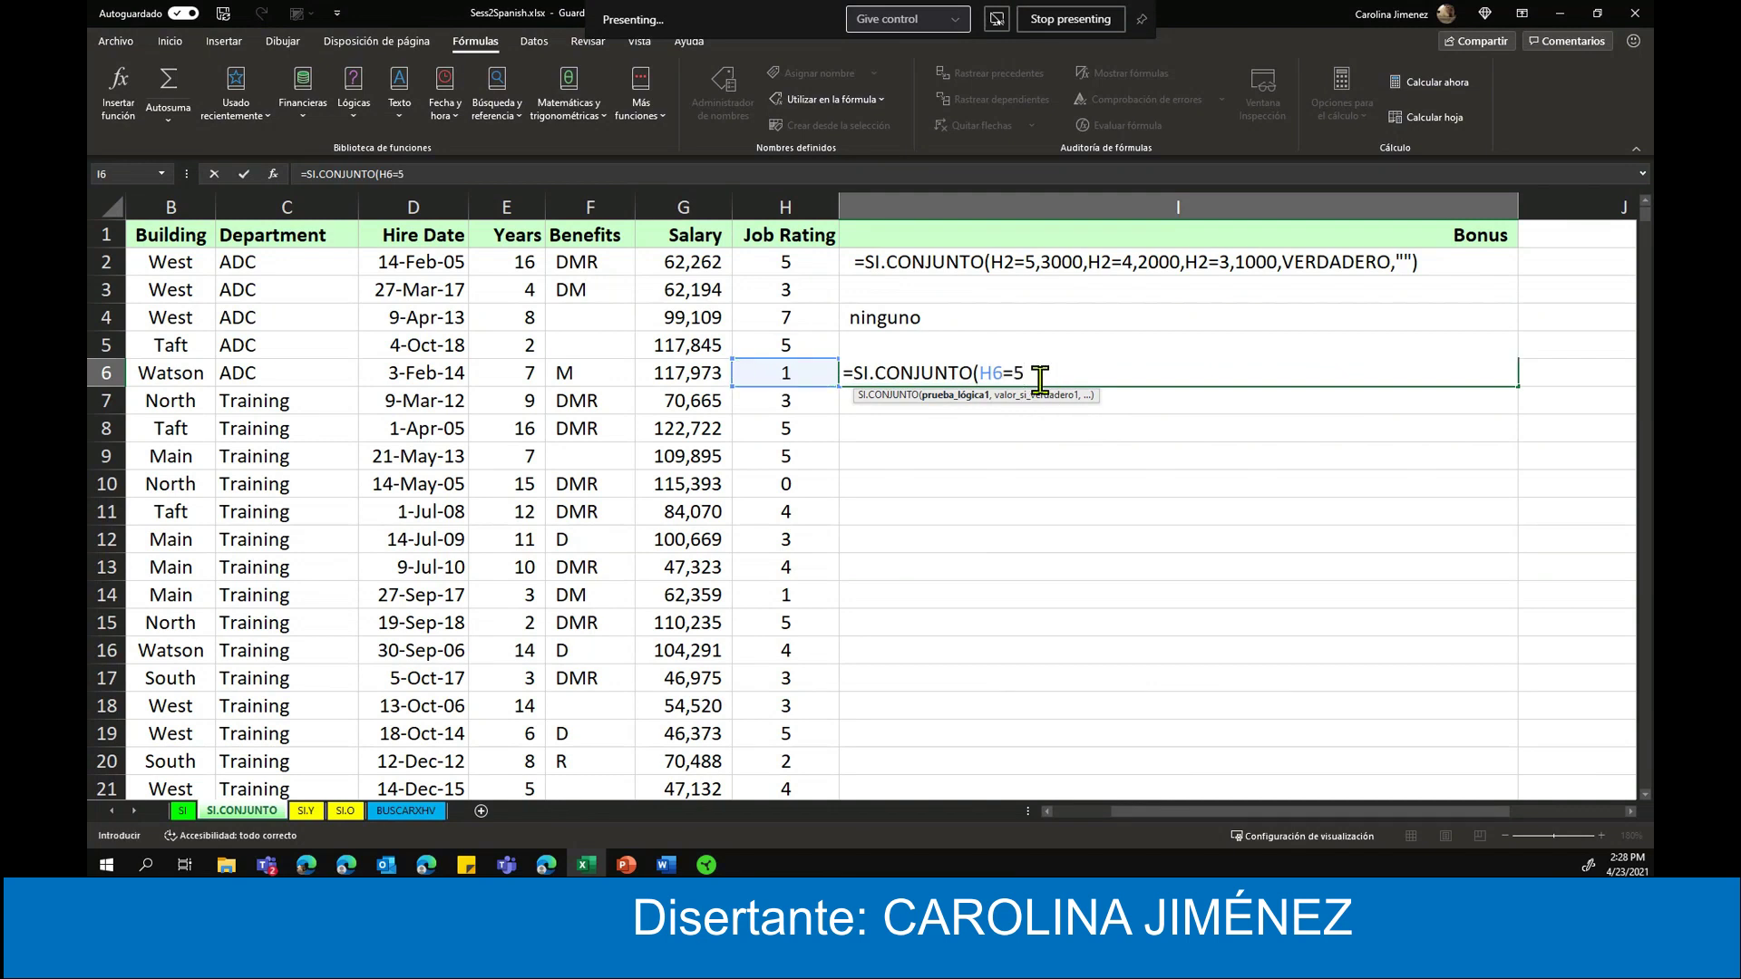
{"action": "type", "text": ",50"}
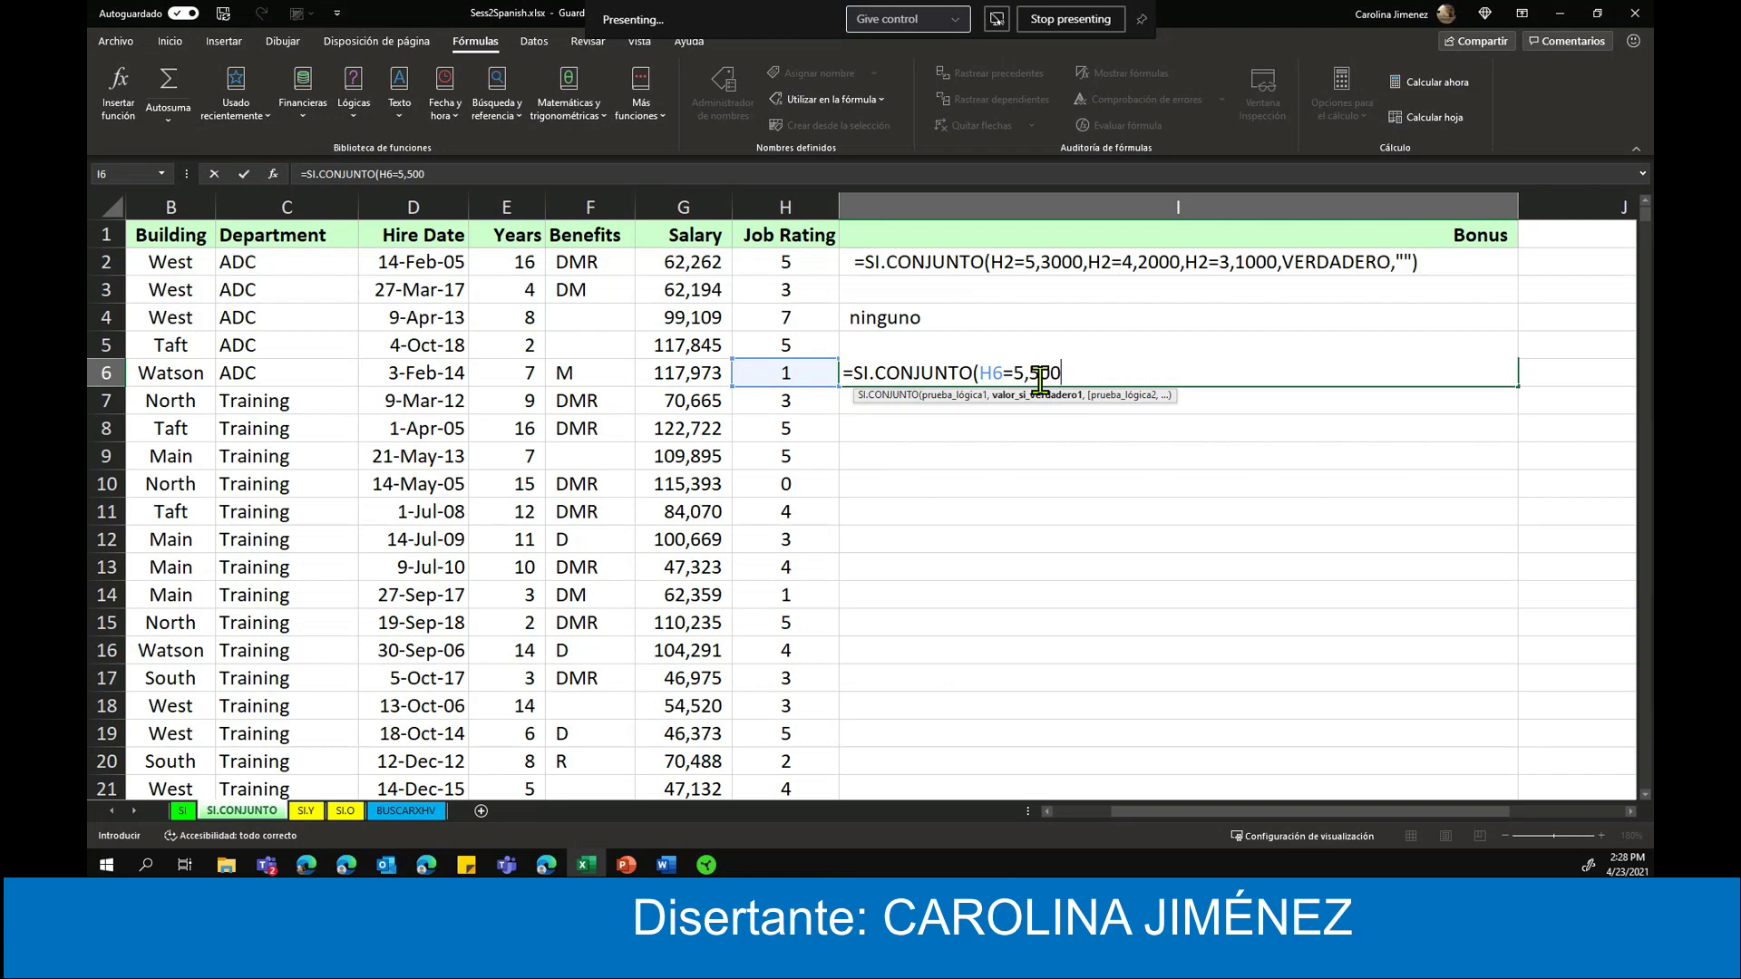
{"action": "type", "text": "0"}
{"action": "type", "text": ","}
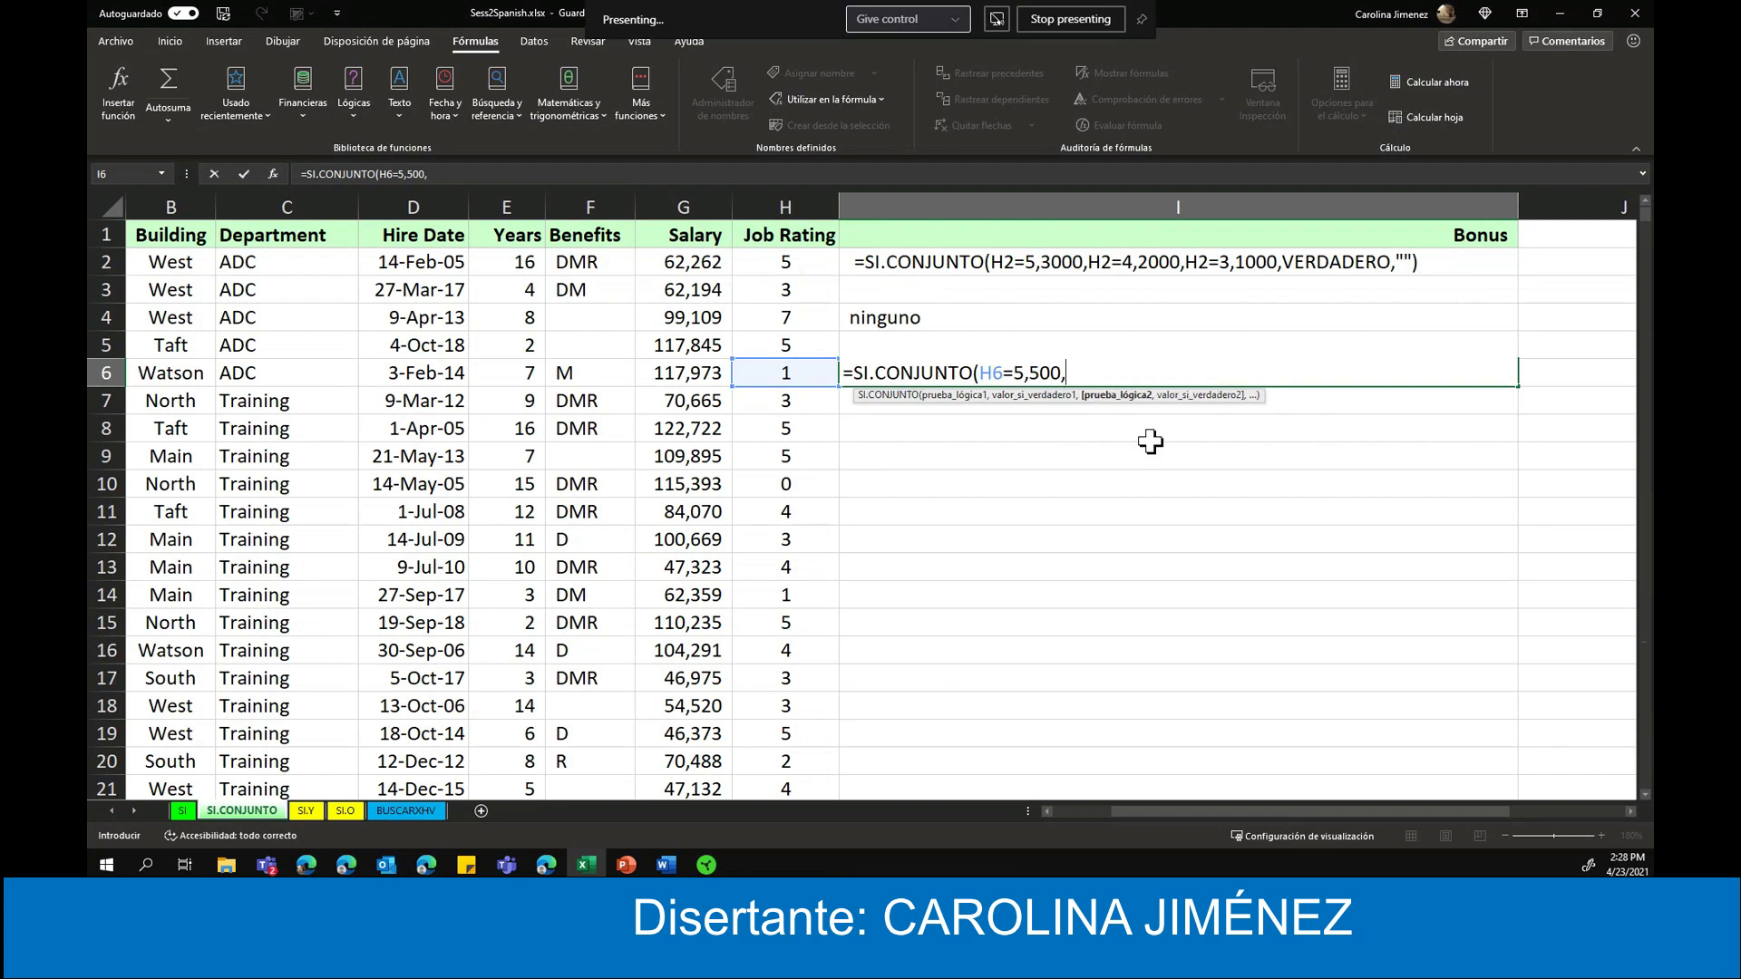
{"action": "left_click", "coordinate": [805, 373]}
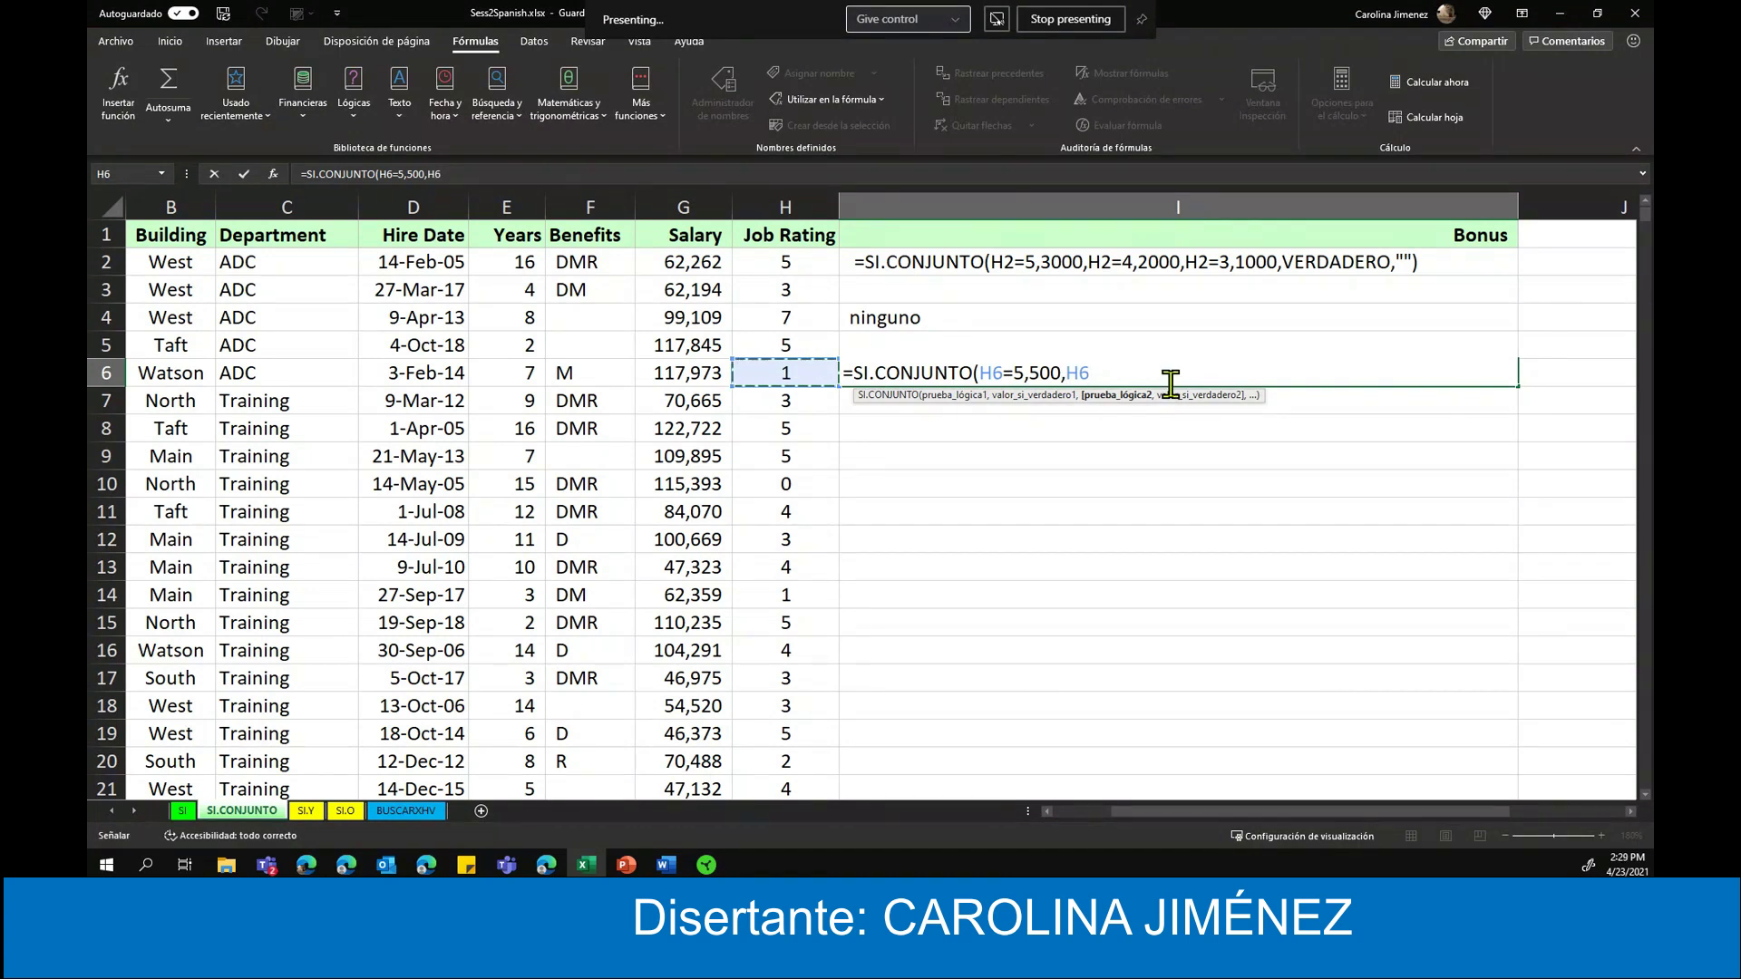
{"action": "type", "text": "=4,"}
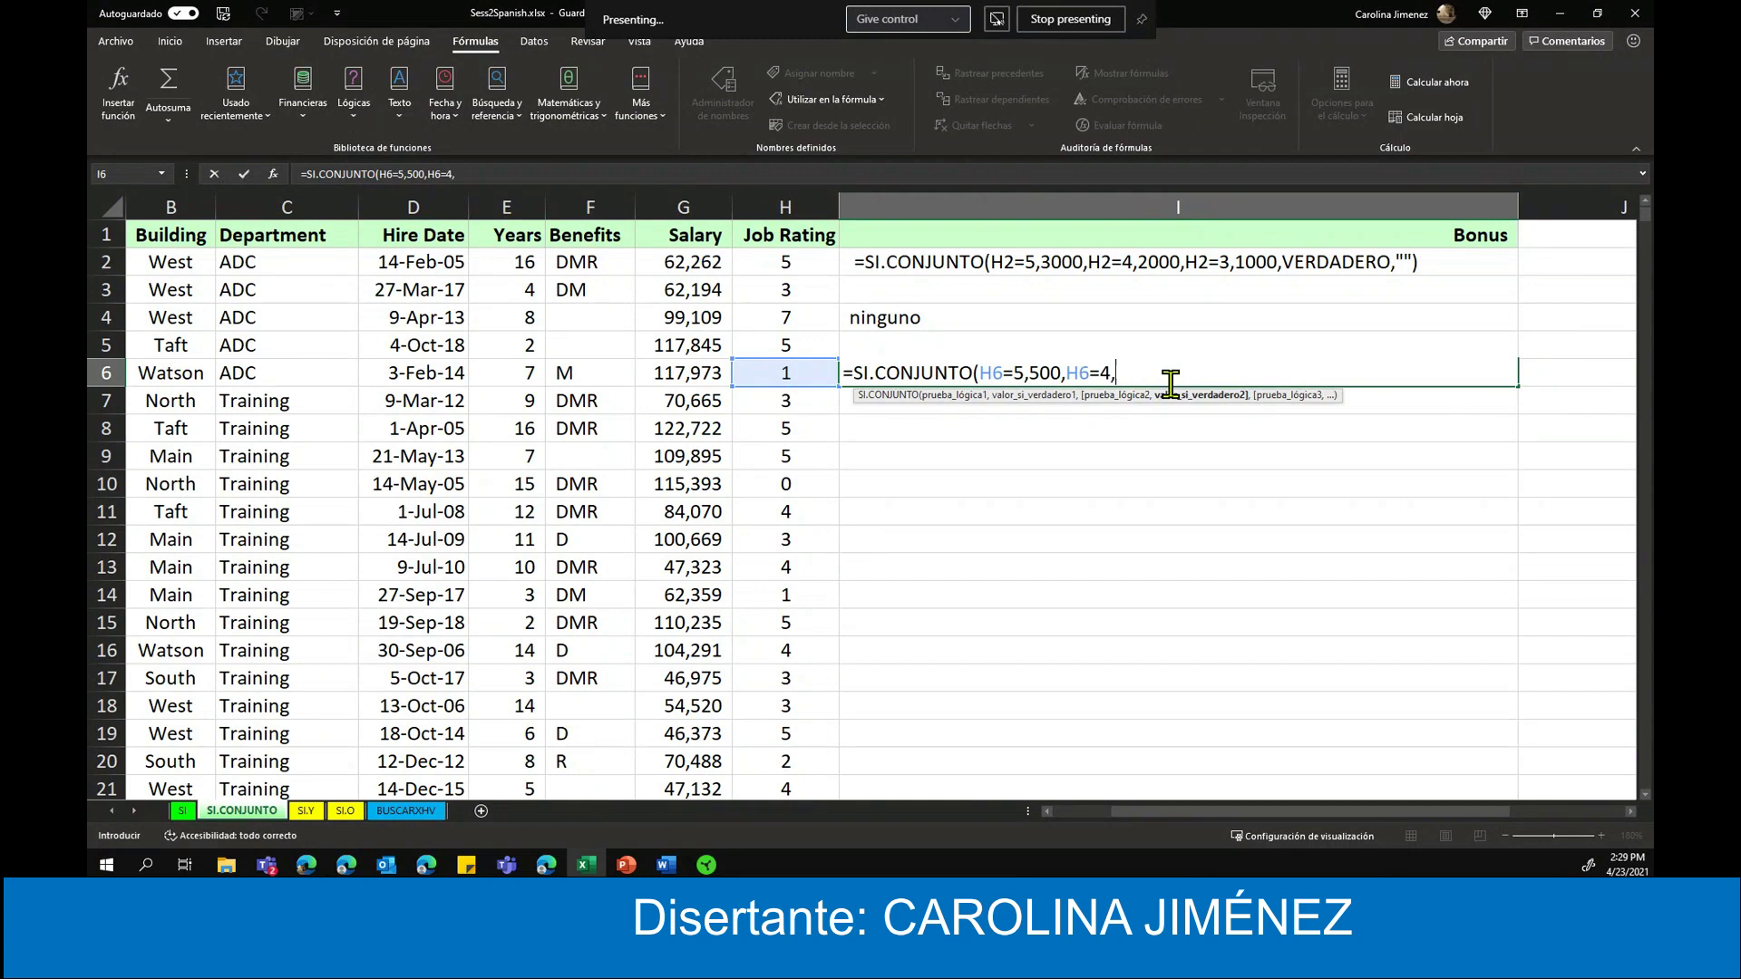
{"action": "type", "text": "400"}
- Add H6=3,300, H6=2,200, H6=1,100 and VERDADERO,0 to the I6 formula and commit it
{"action": "type", "text": ","}
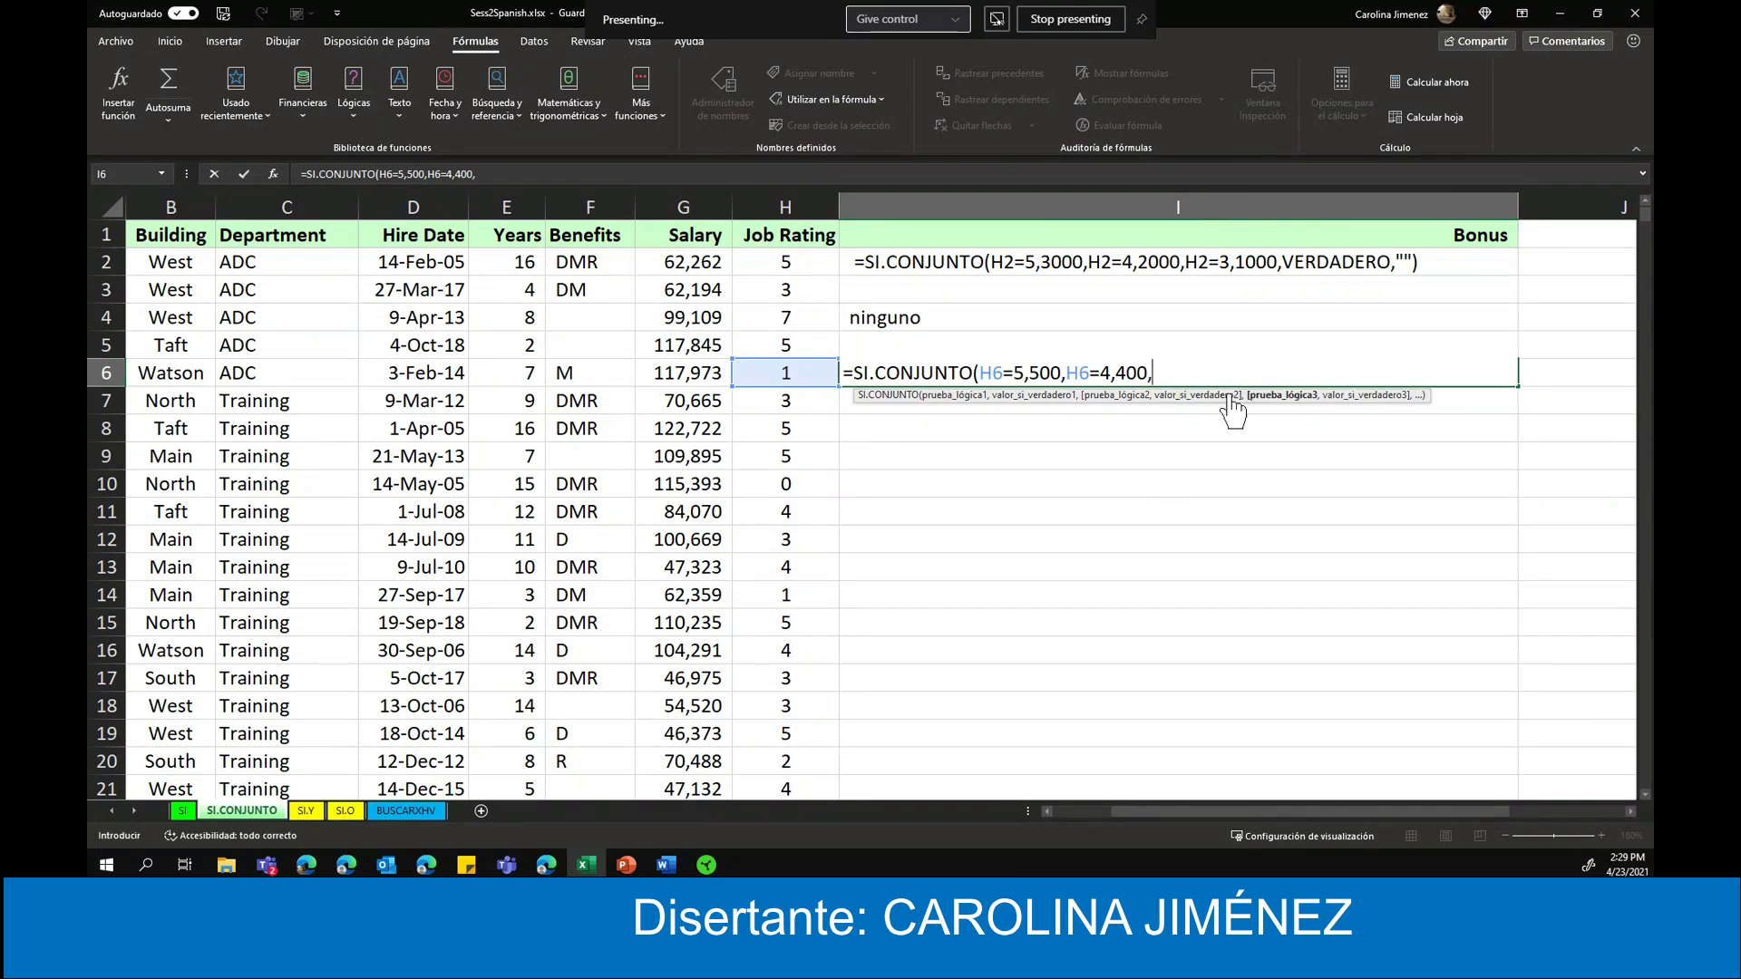
{"action": "left_click", "coordinate": [793, 373]}
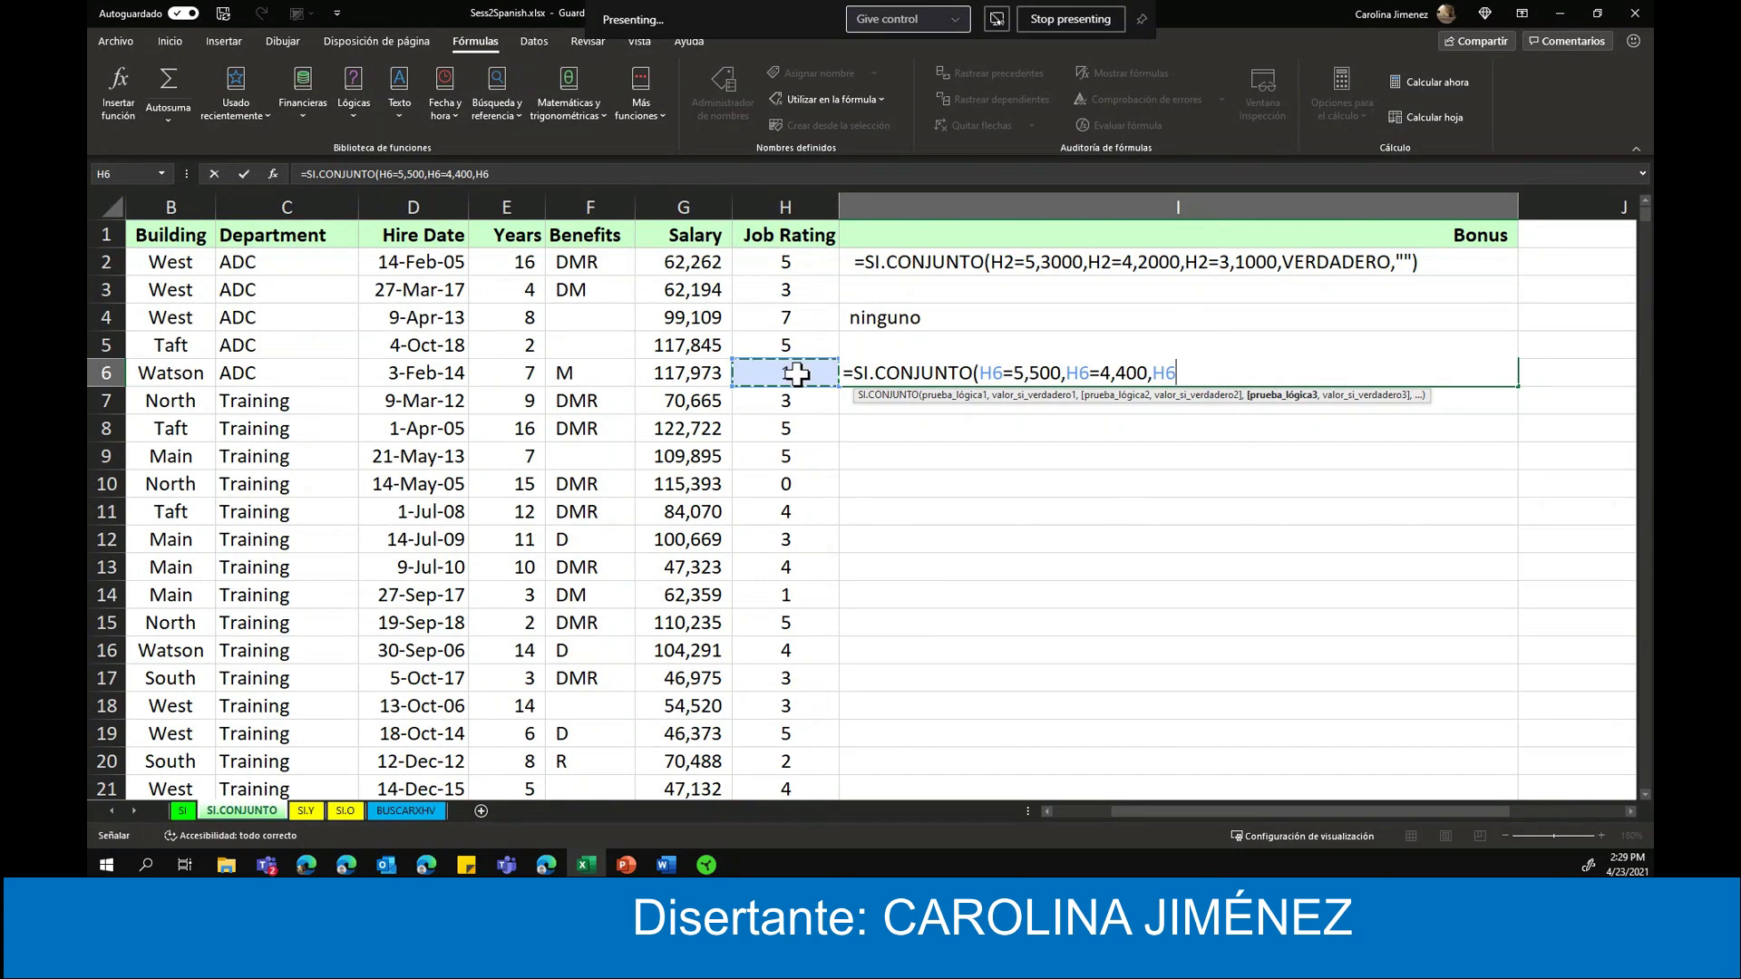
{"action": "type", "text": "="}
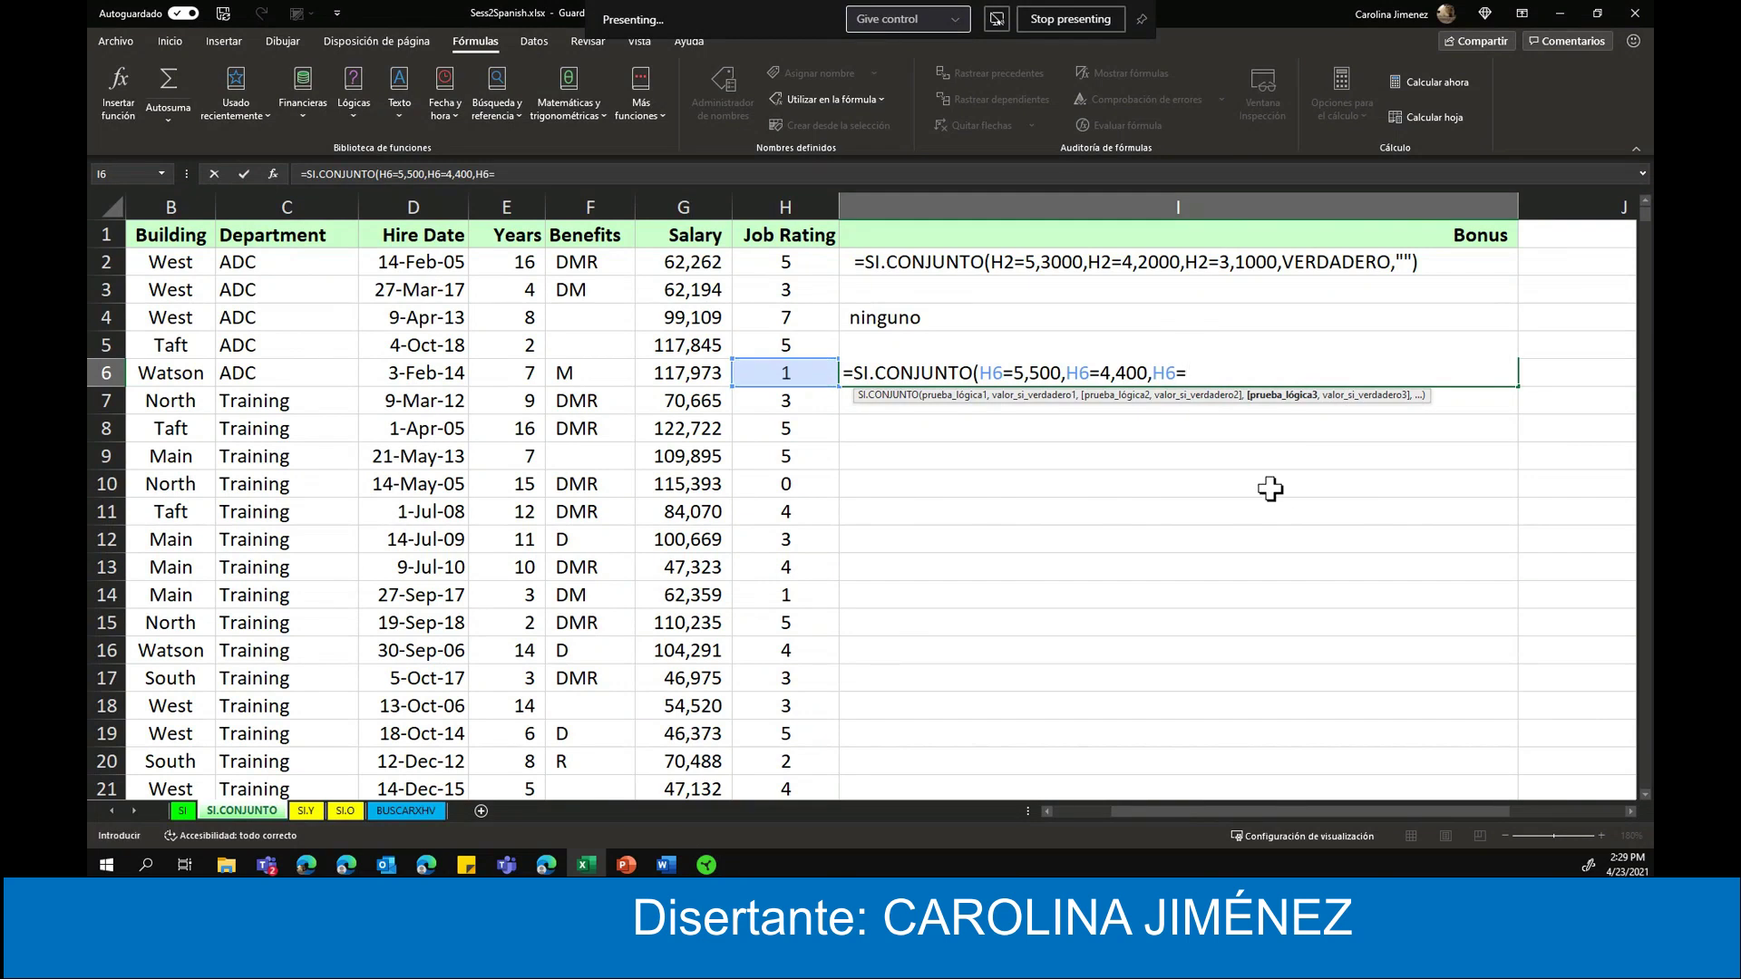
{"action": "type", "text": "3"}
{"action": "type", "text": ","}
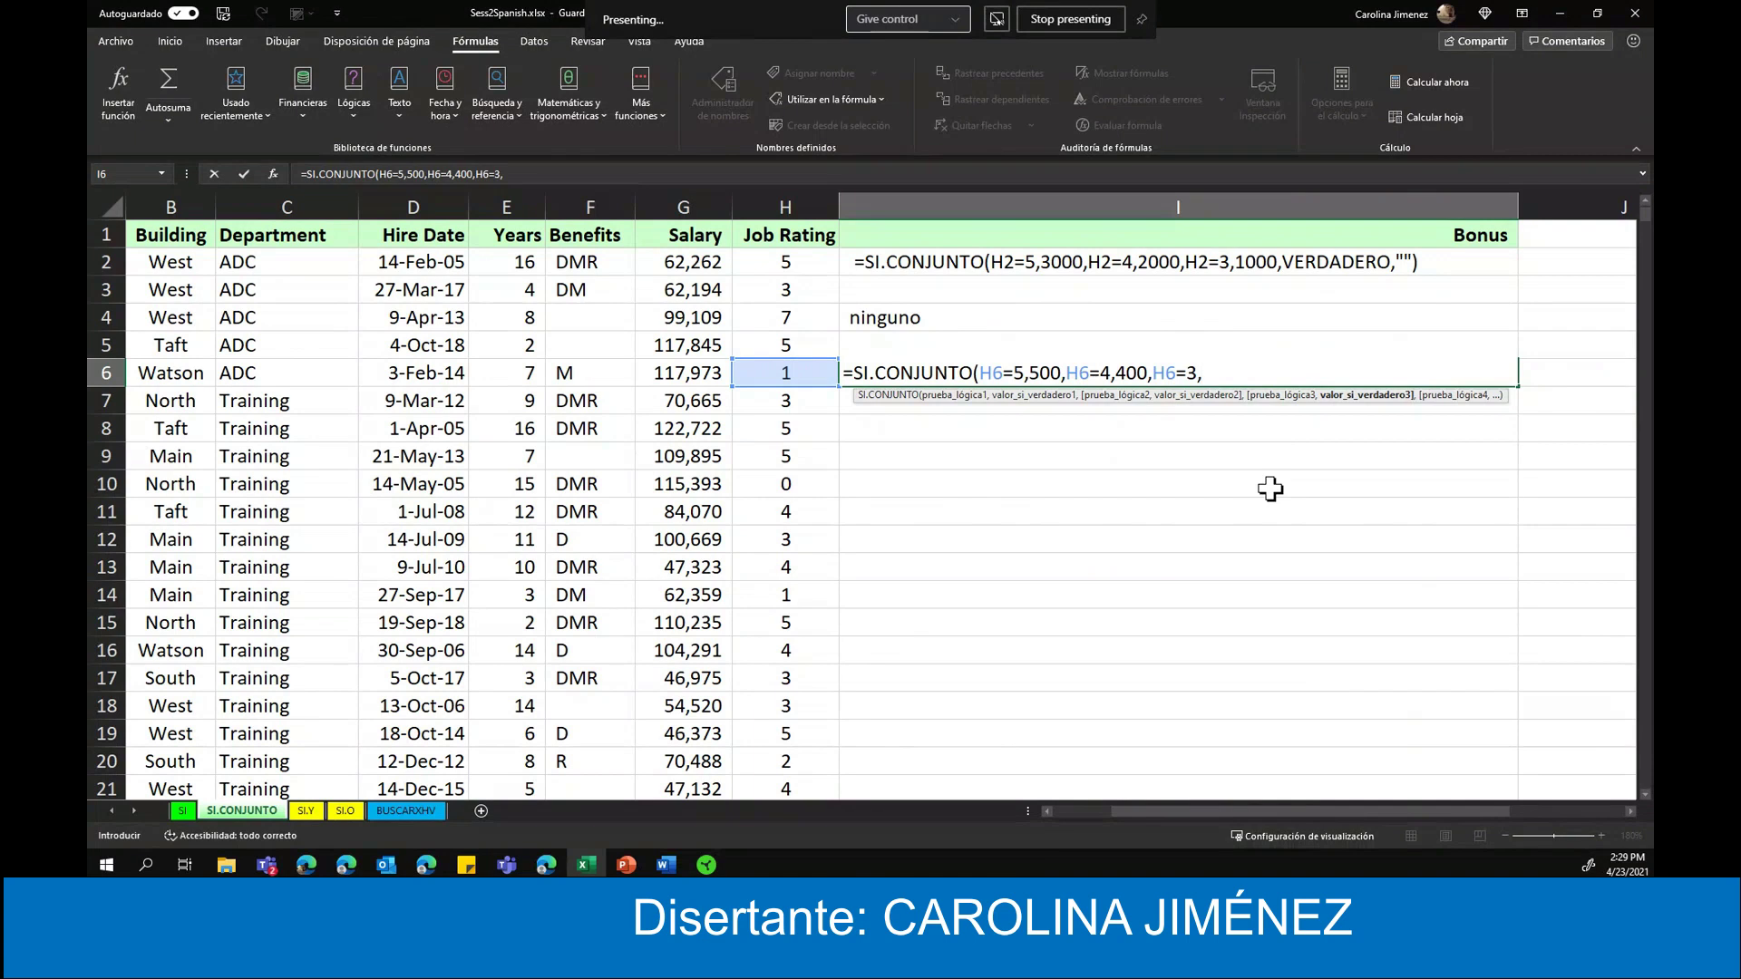
{"action": "type", "text": "300,"}
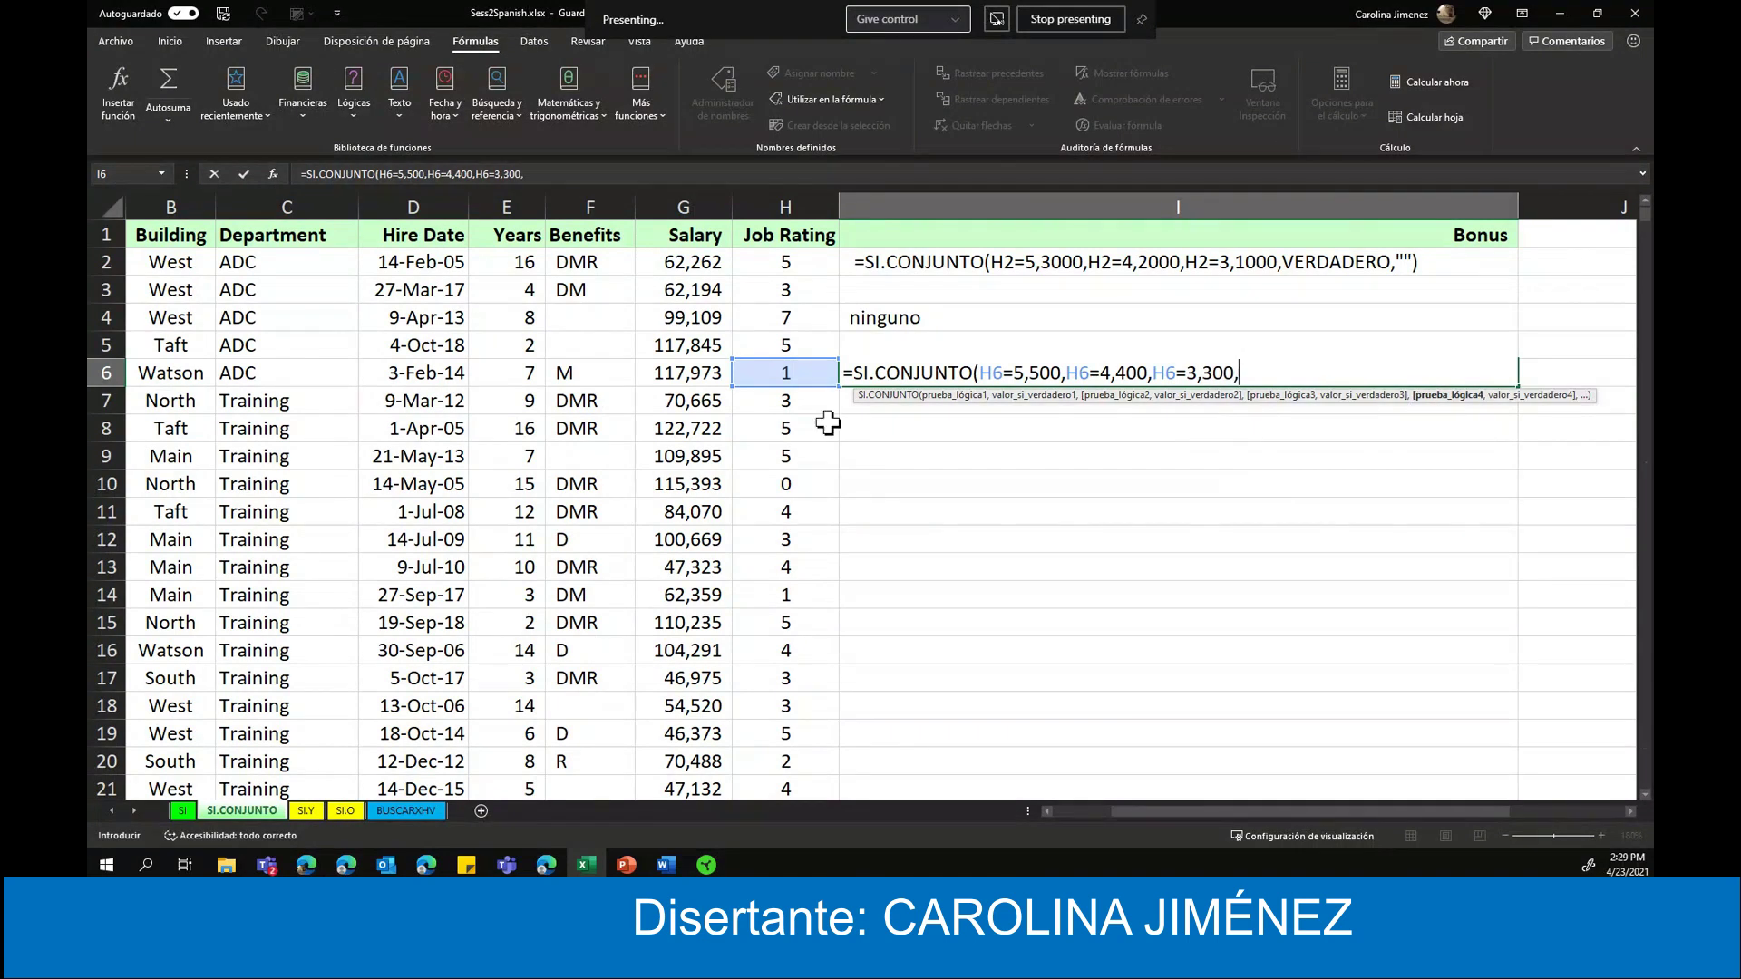
{"action": "left_click", "coordinate": [810, 379]}
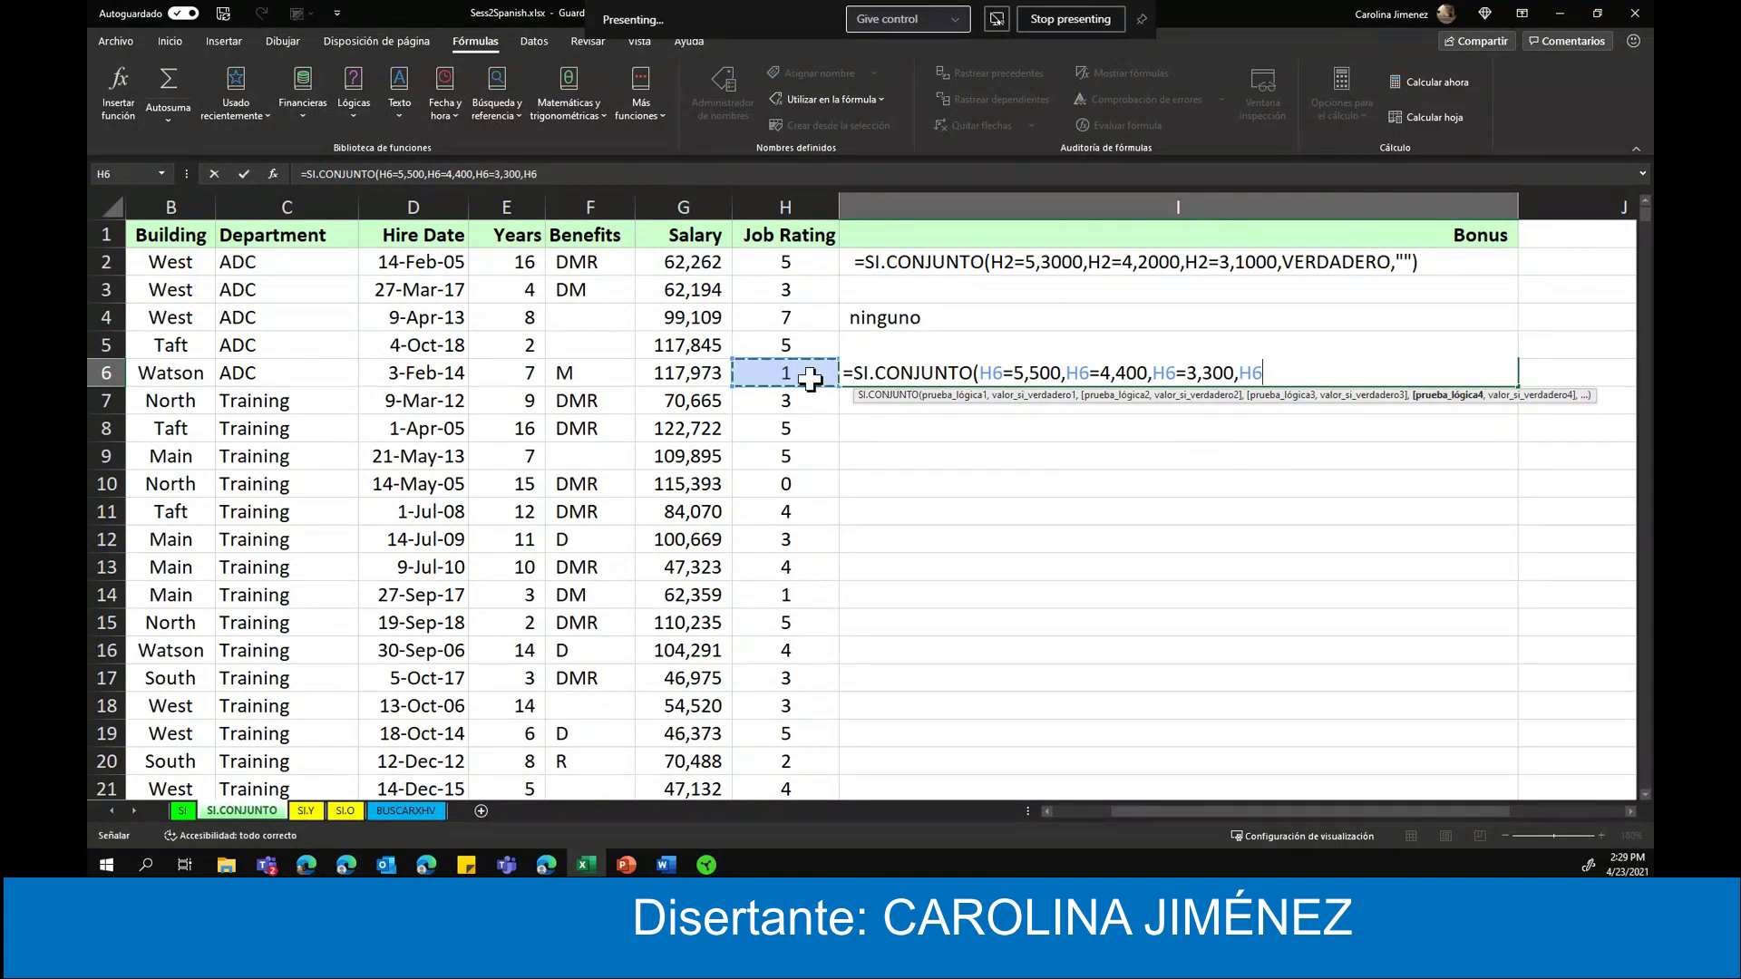
{"action": "type", "text": "=2"}
{"action": "type", "text": ",200"}
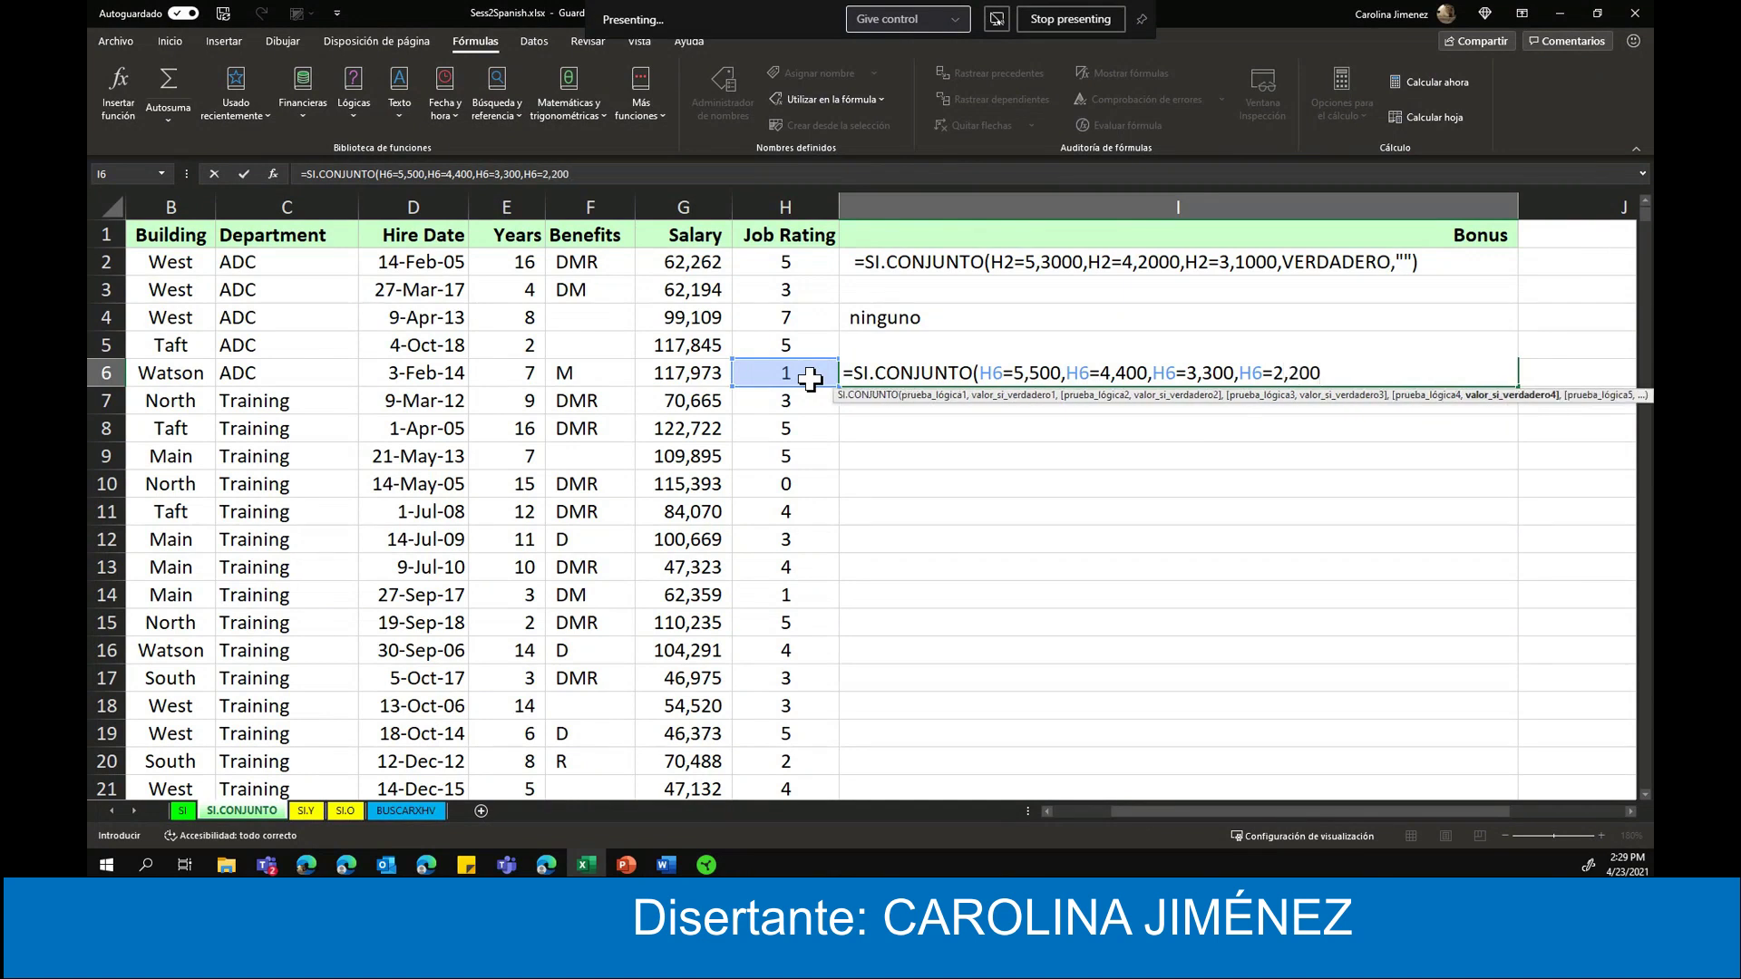
{"action": "type", "text": ","}
{"action": "left_click", "coordinate": [809, 378]}
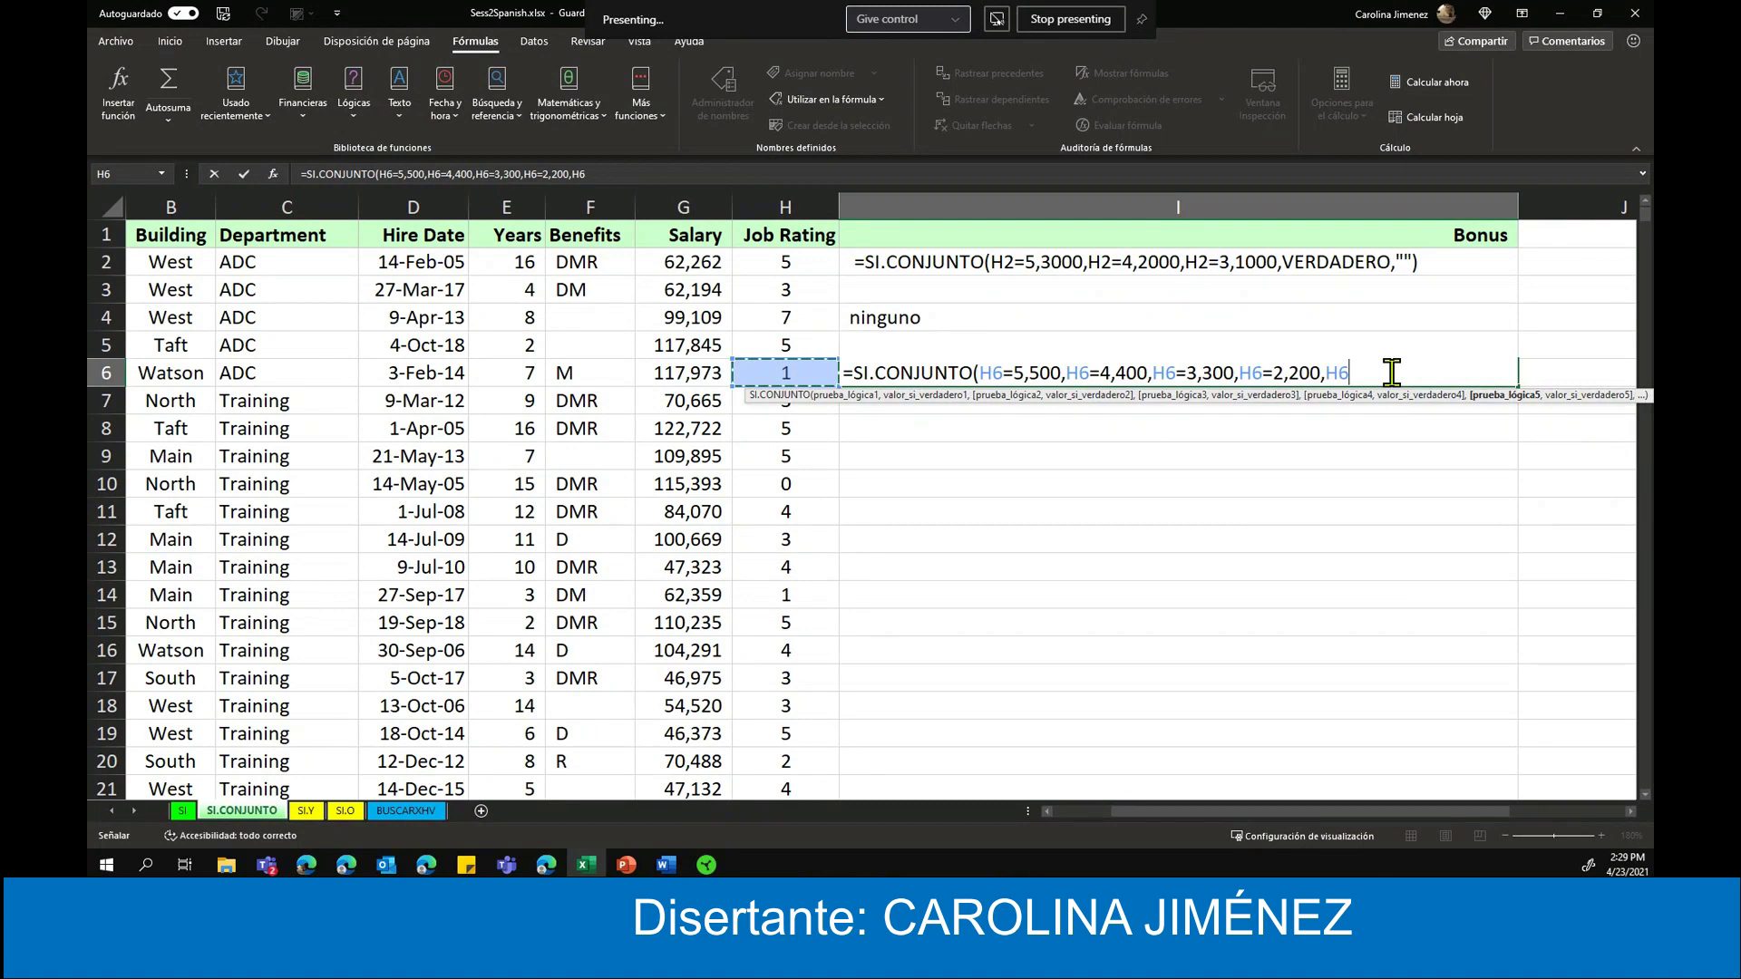
{"action": "type", "text": "="}
{"action": "type", "text": "1,100"}
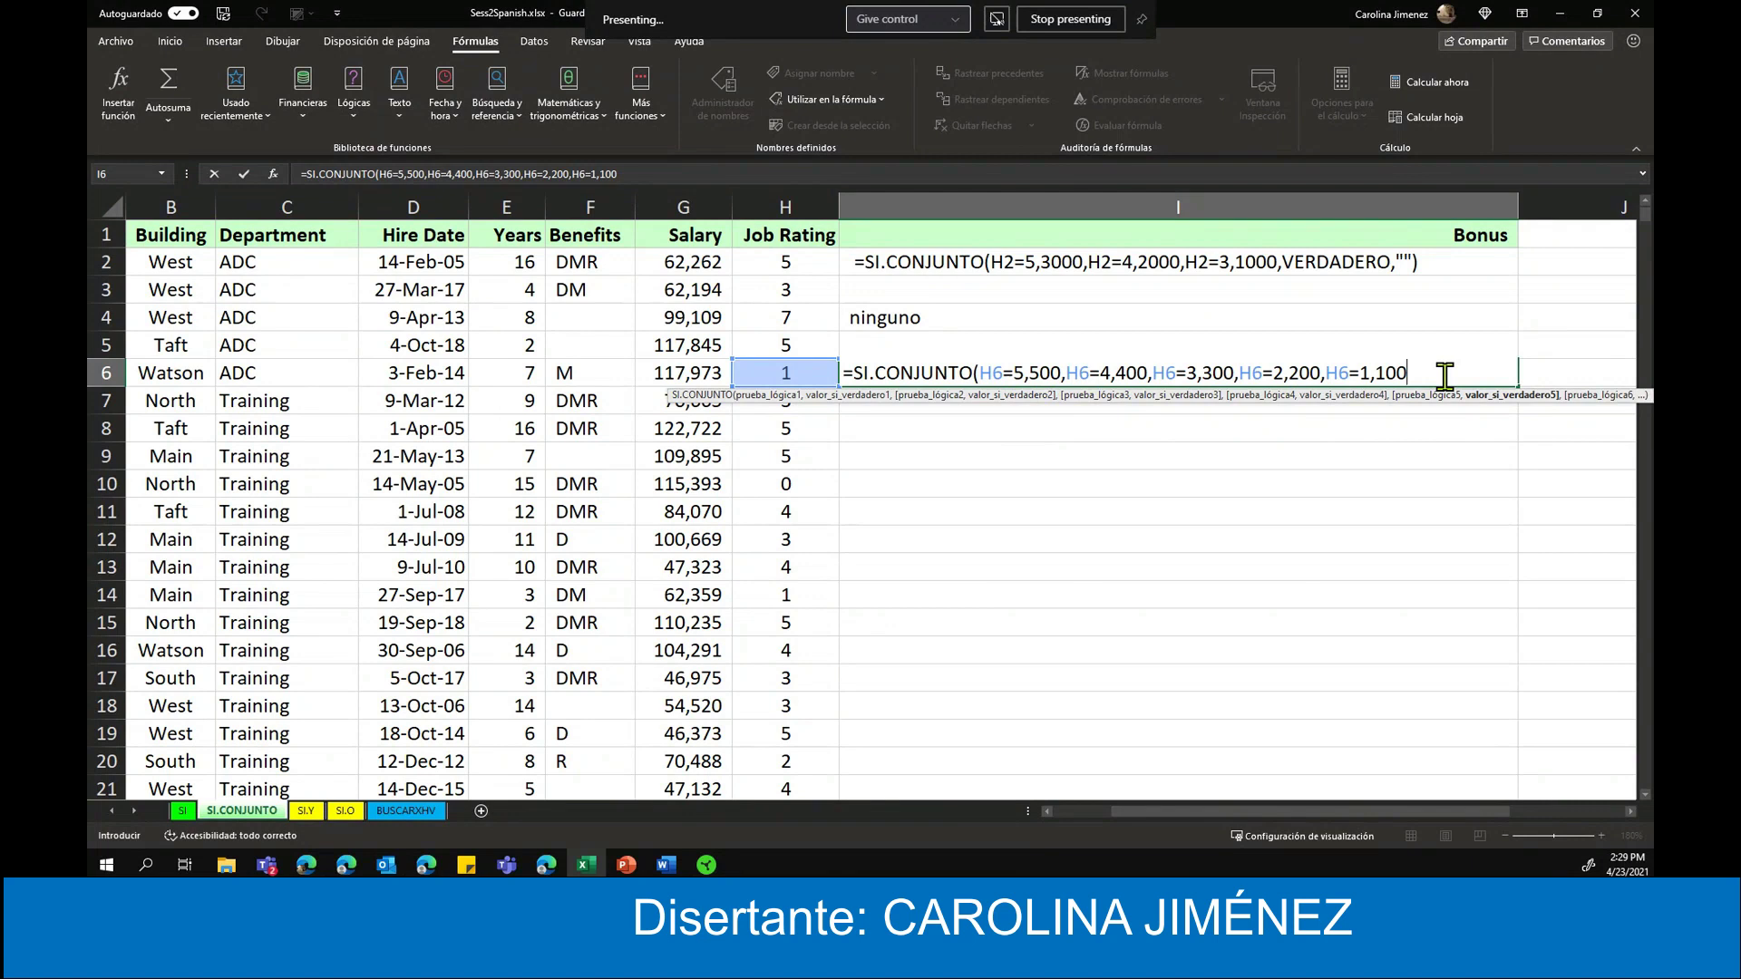
{"action": "type", "text": ","}
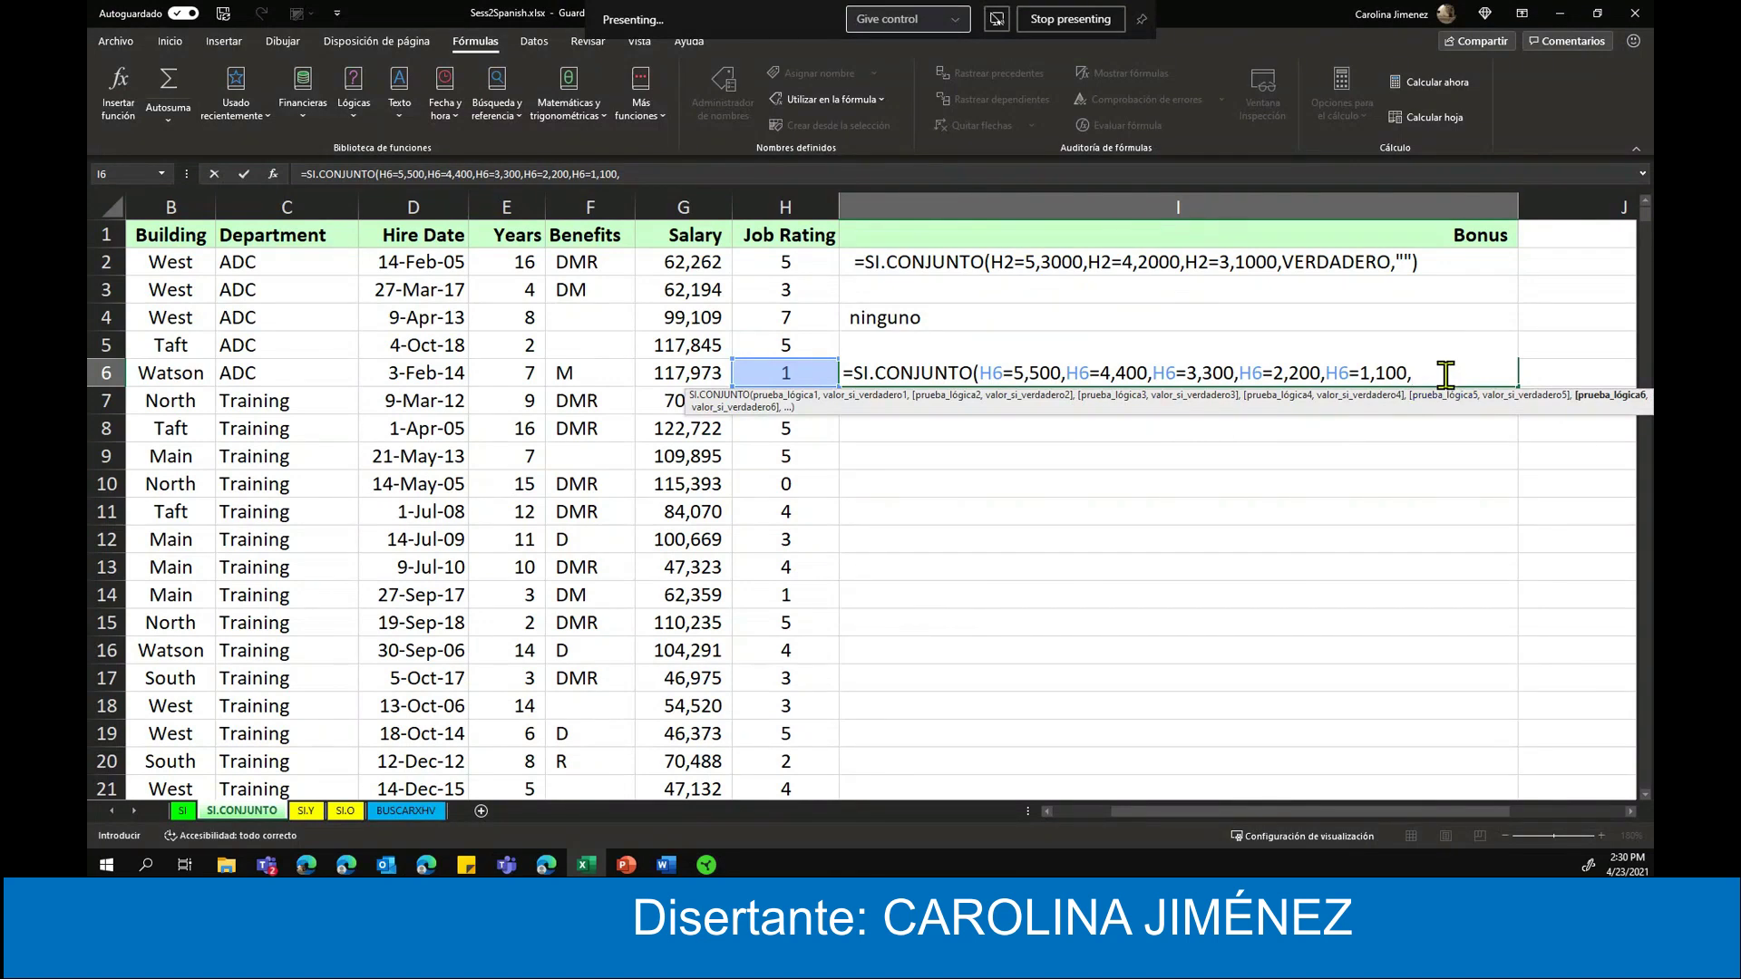
{"action": "type", "text": "ver"}
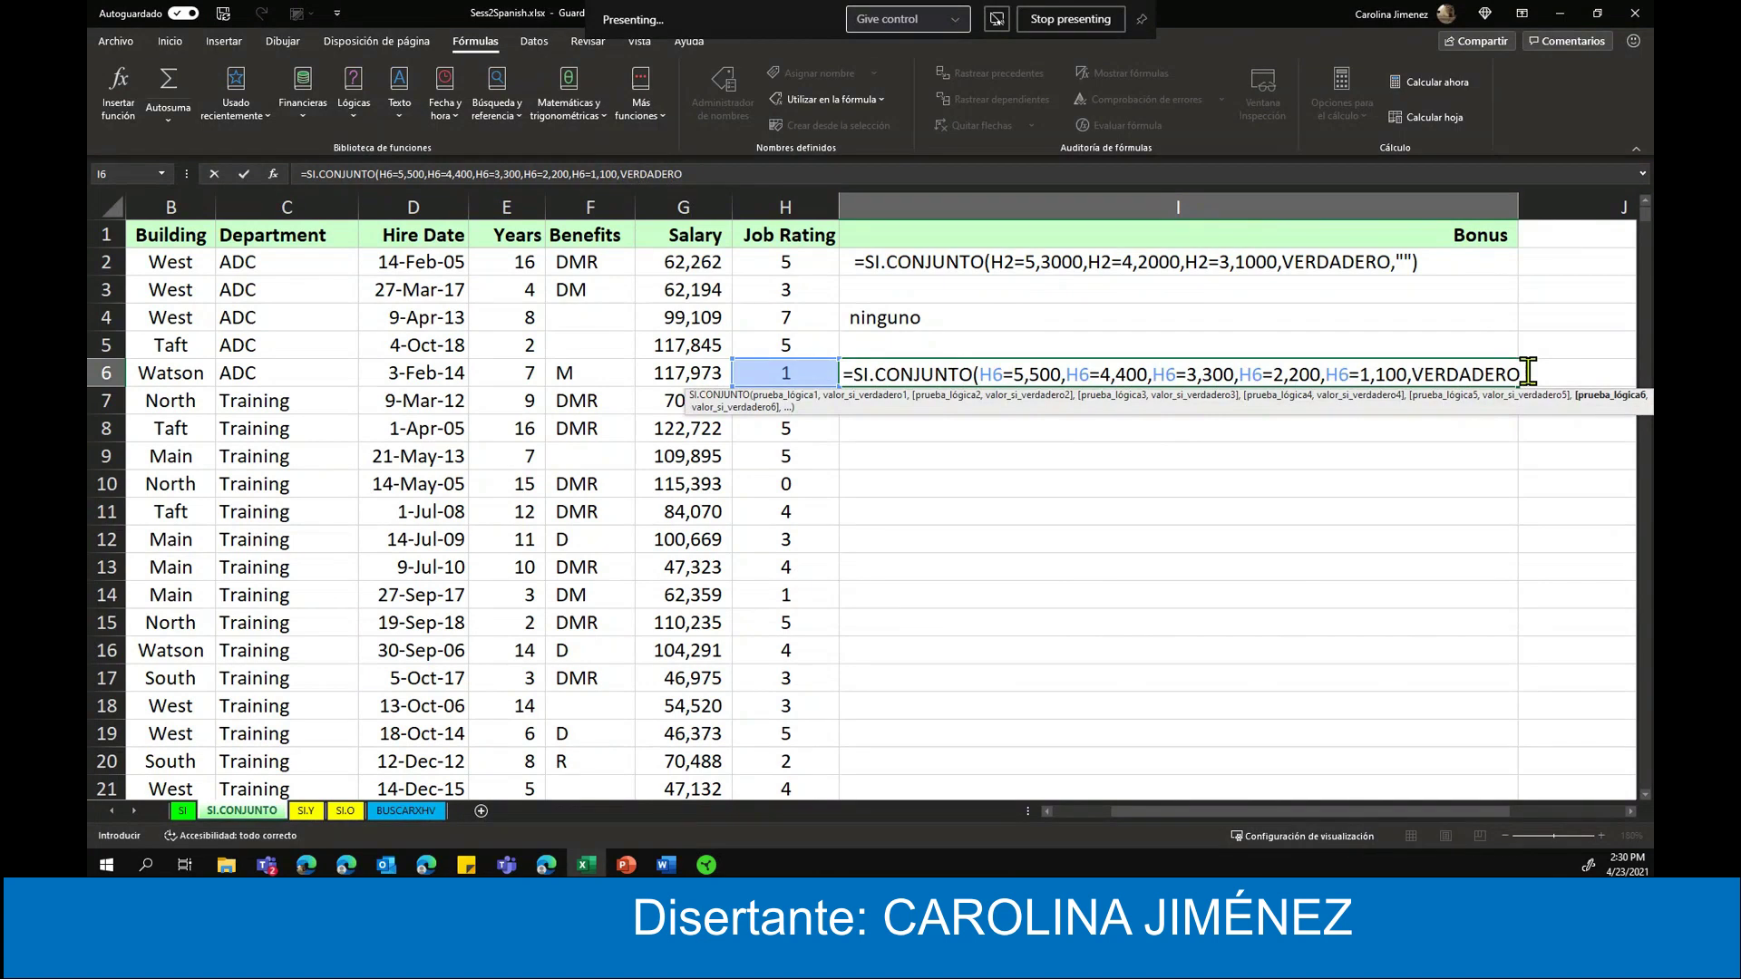
{"action": "type", "text": ","}
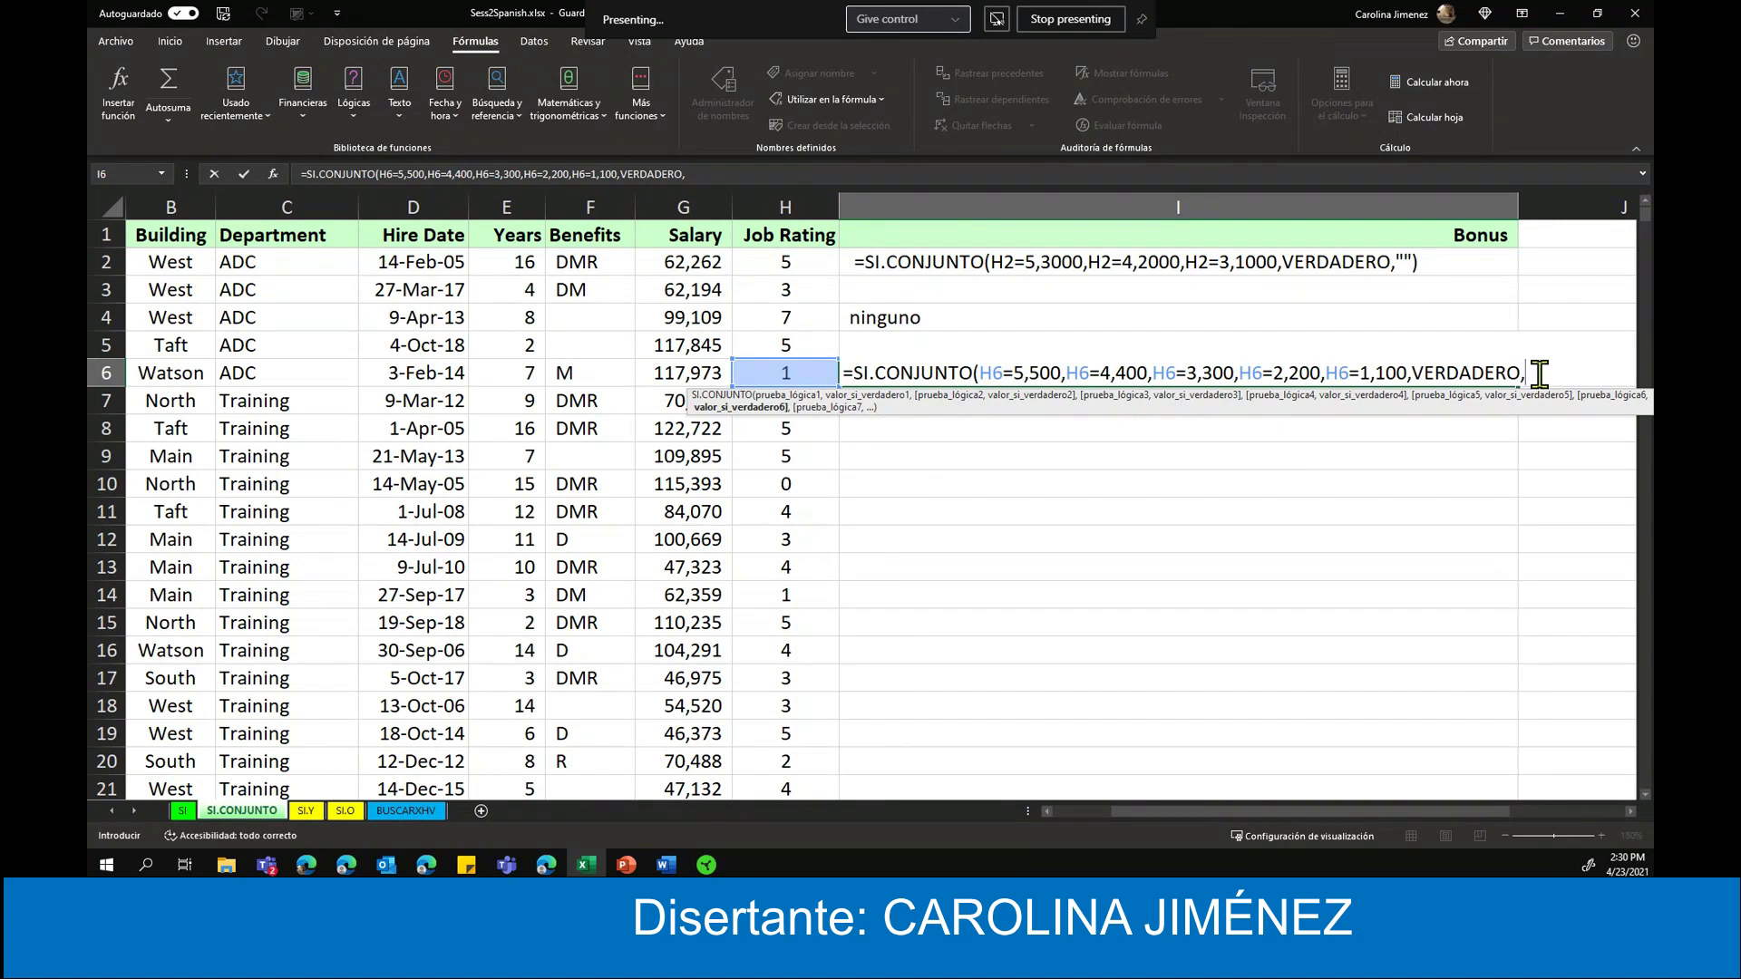
{"action": "type", "text": "0"}
{"action": "left_click", "coordinate": [243, 174]}
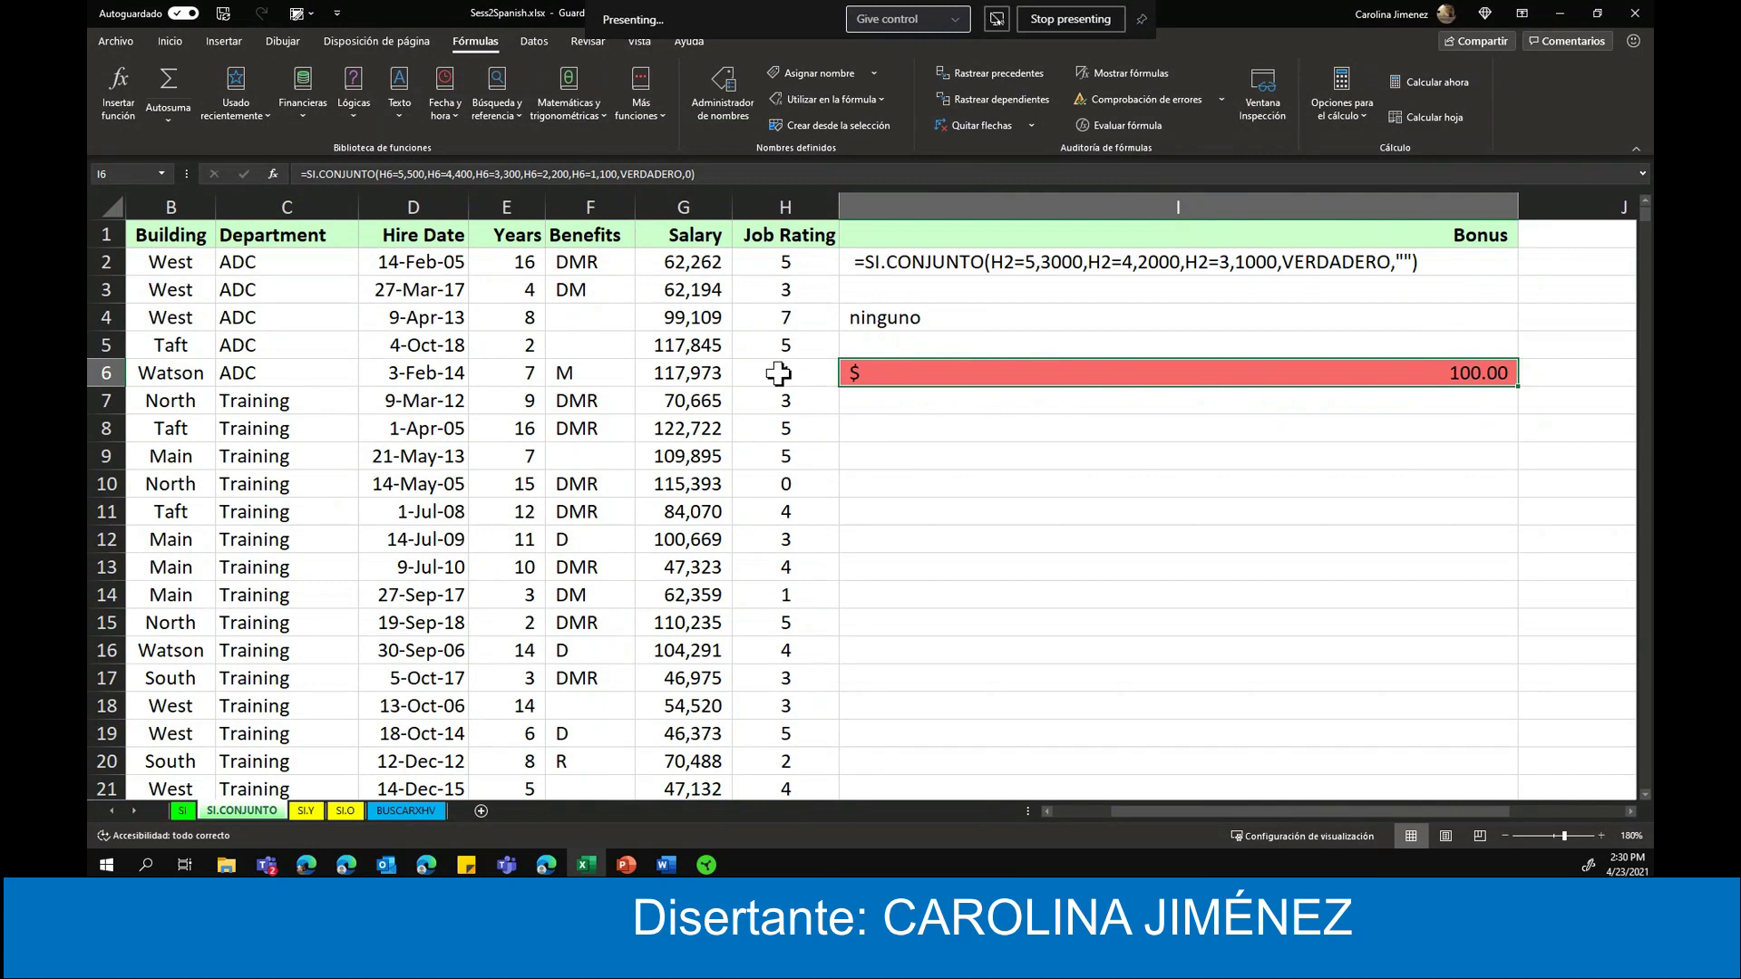
- Zoom to 200% and test the bonus by setting the H6 job rating to 5, then 8
{"action": "left_click", "coordinate": [1601, 836]}
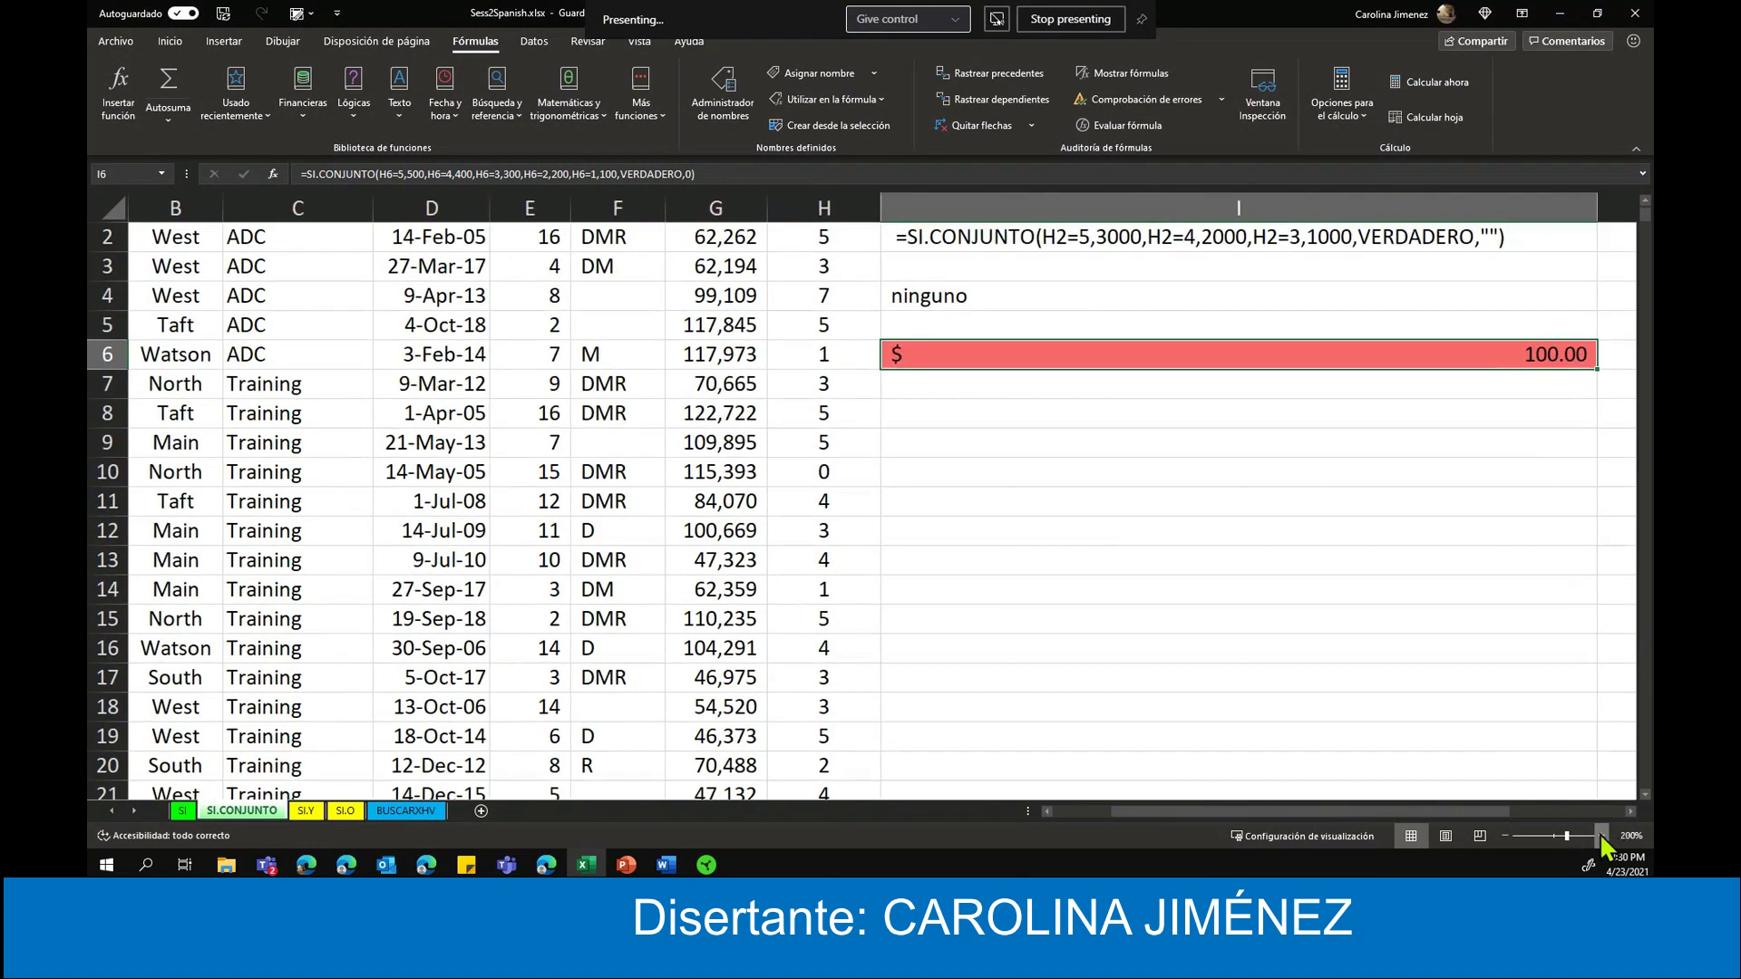
{"action": "left_click", "coordinate": [791, 402]}
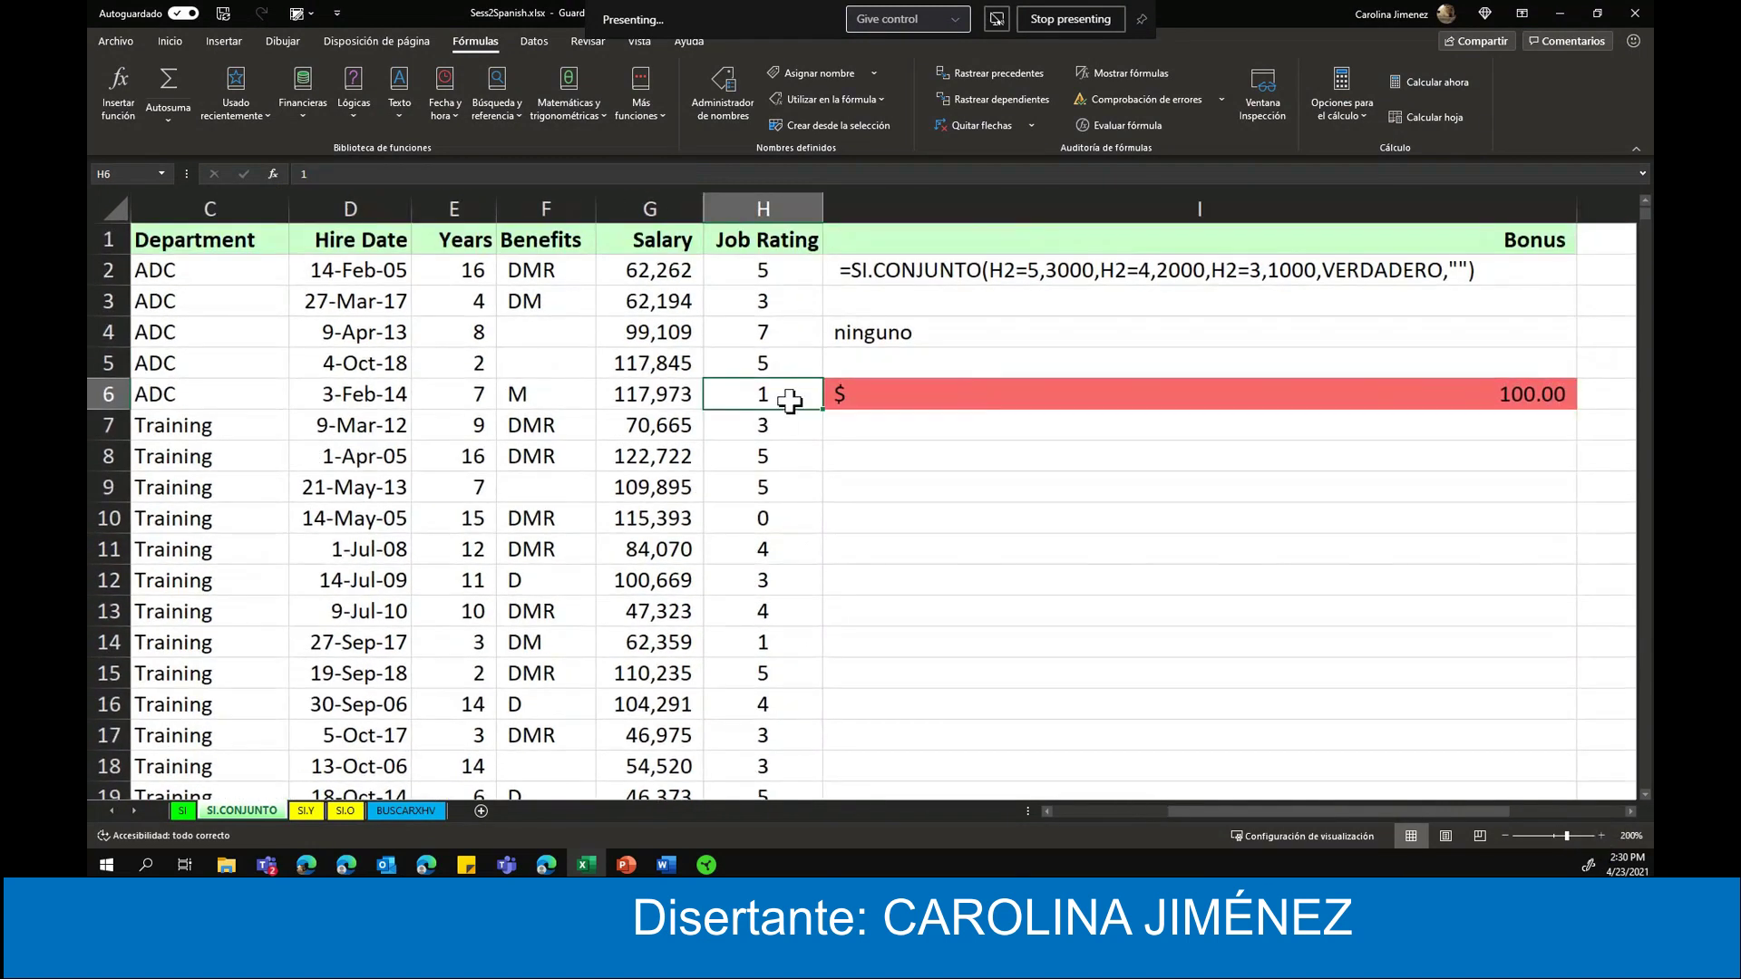
{"action": "double_click", "coordinate": [789, 400]}
{"action": "key", "text": "BackSpace"}
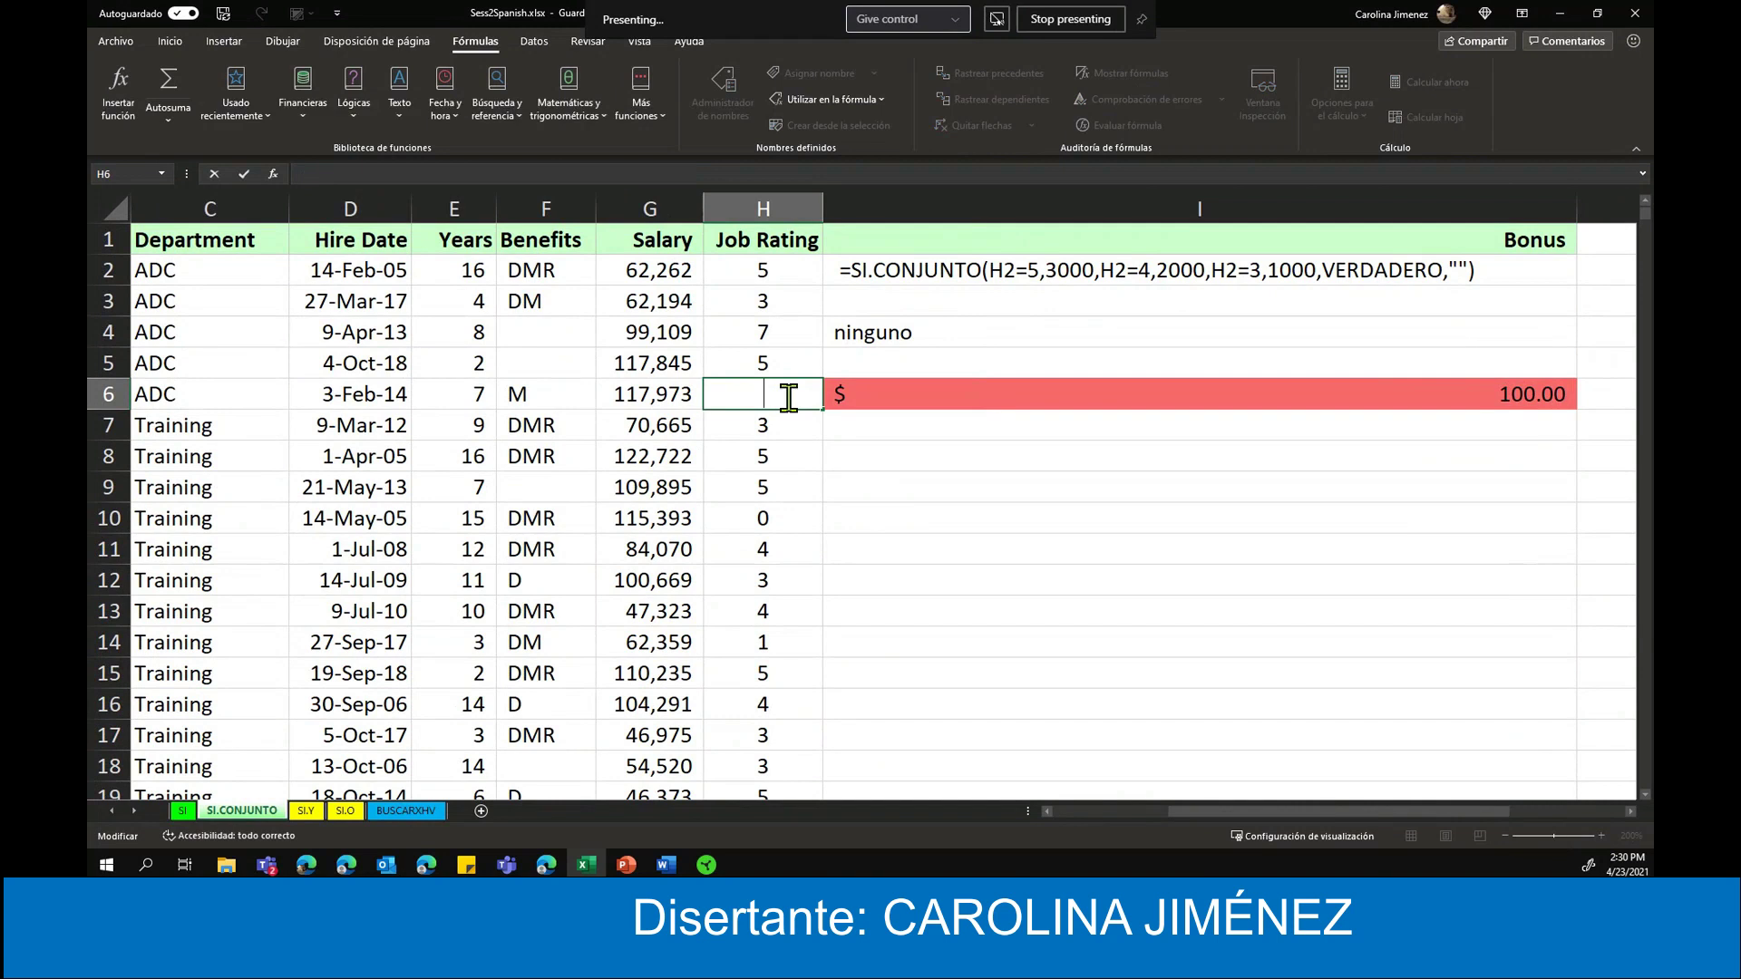
{"action": "type", "text": "5"}
{"action": "key", "text": "Return"}
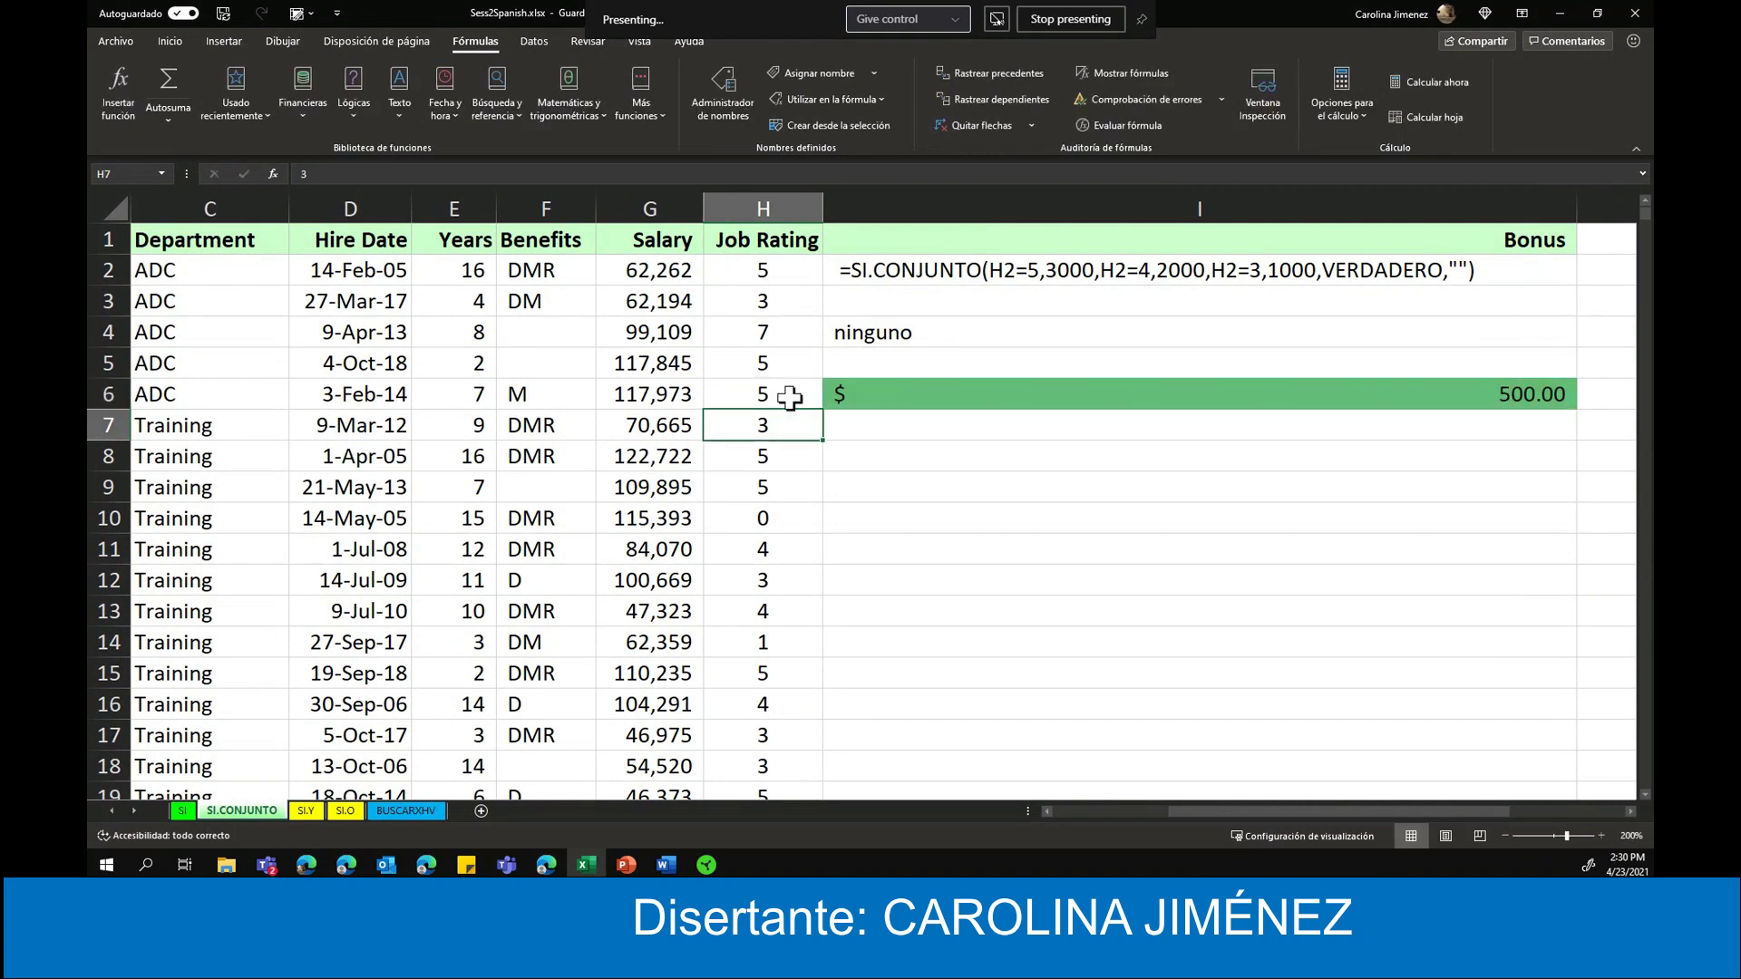
{"action": "double_click", "coordinate": [789, 398]}
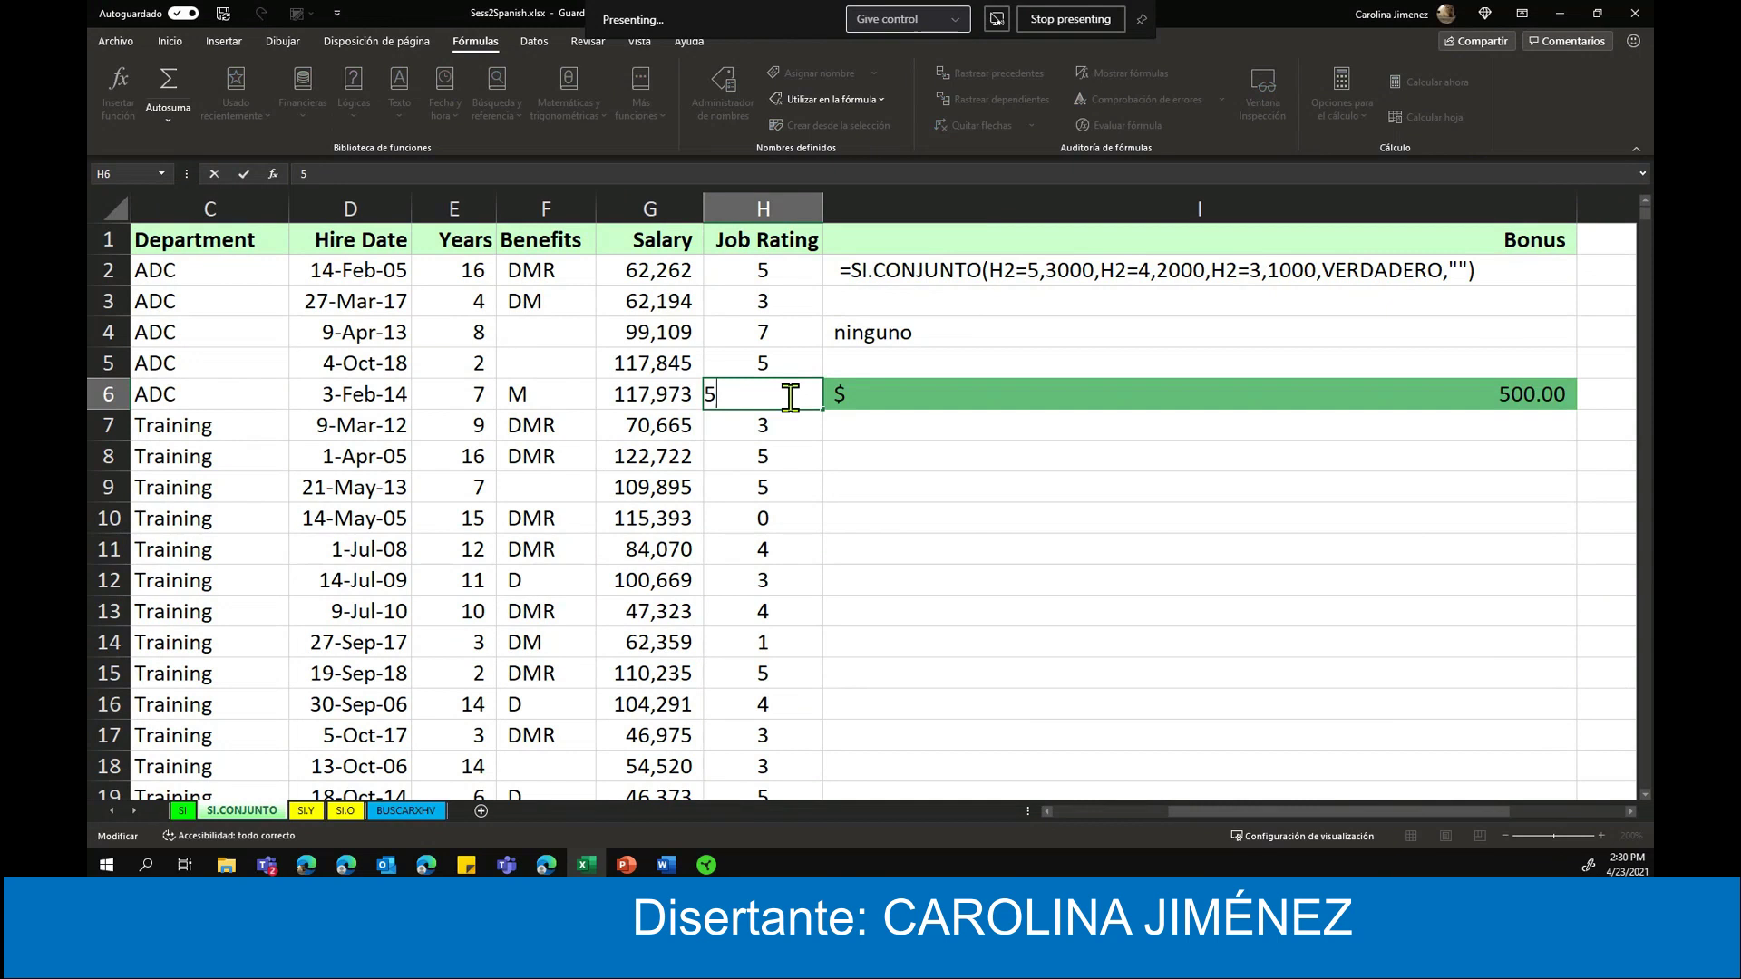
{"action": "key", "text": "BackSpace"}
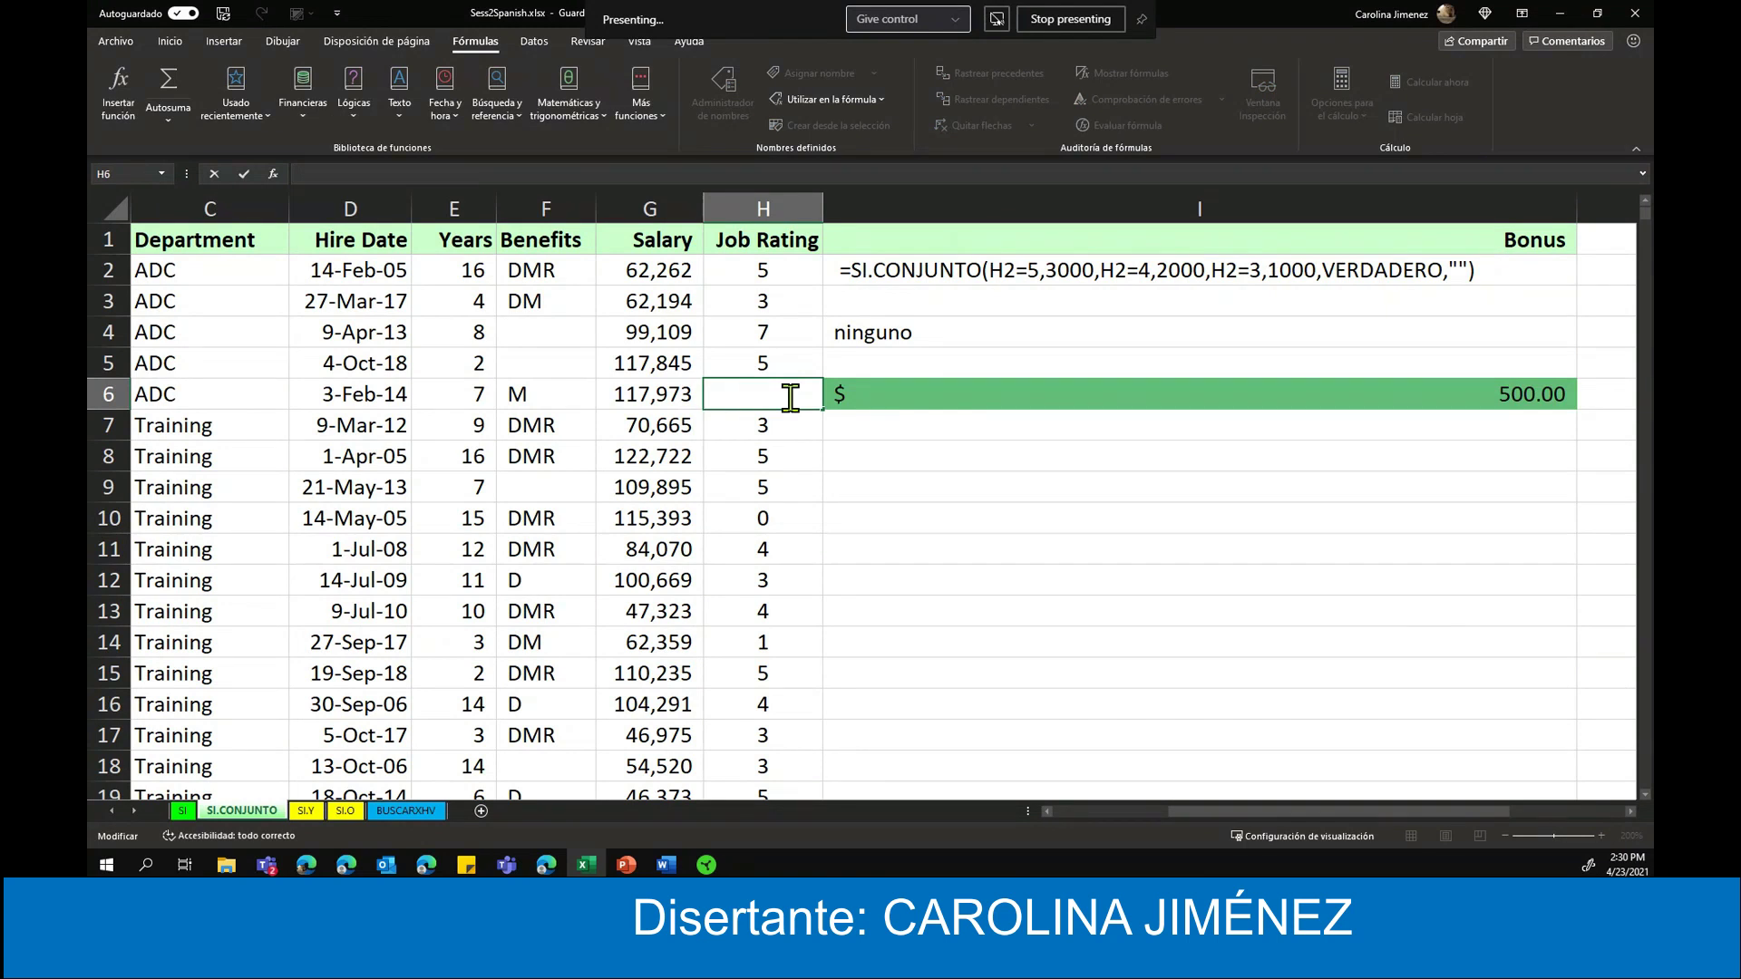
{"action": "type", "text": "8"}
{"action": "key", "text": "Return"}
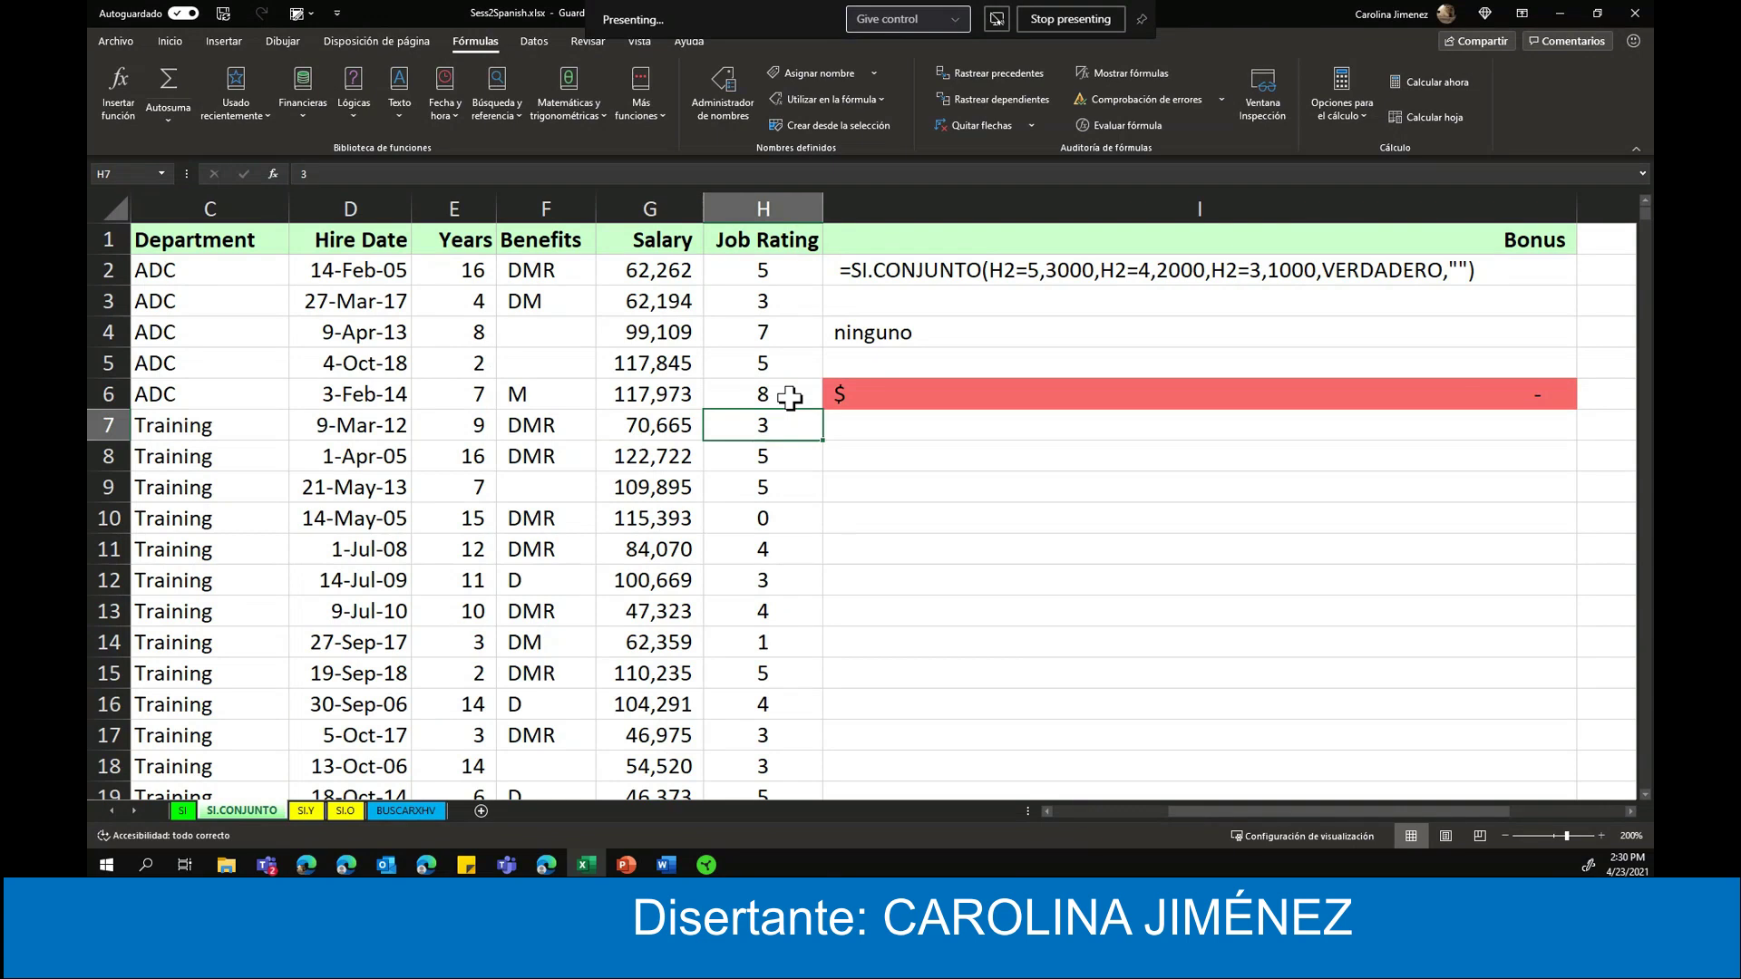
- Set the H6 job rating to 2 and check that I6 shows $200.00
{"action": "left_click", "coordinate": [789, 397]}
{"action": "double_click", "coordinate": [792, 397]}
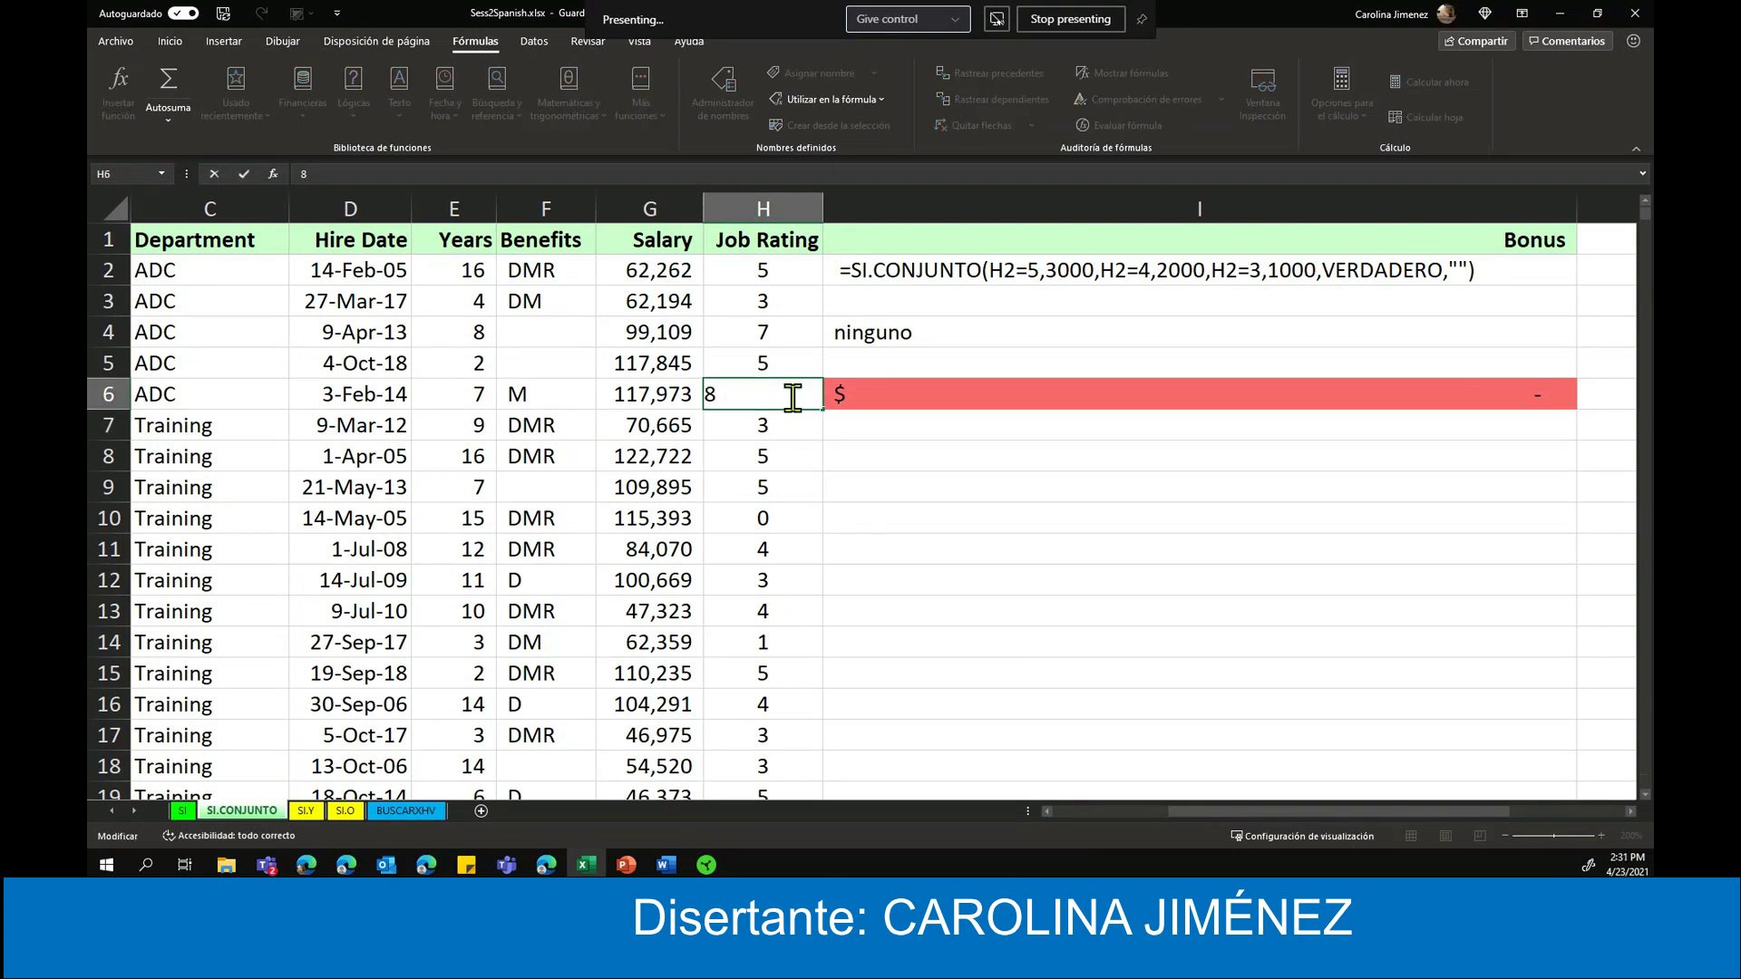
{"action": "key", "text": "BackSpace"}
{"action": "type", "text": "2"}
{"action": "key", "text": "Return"}
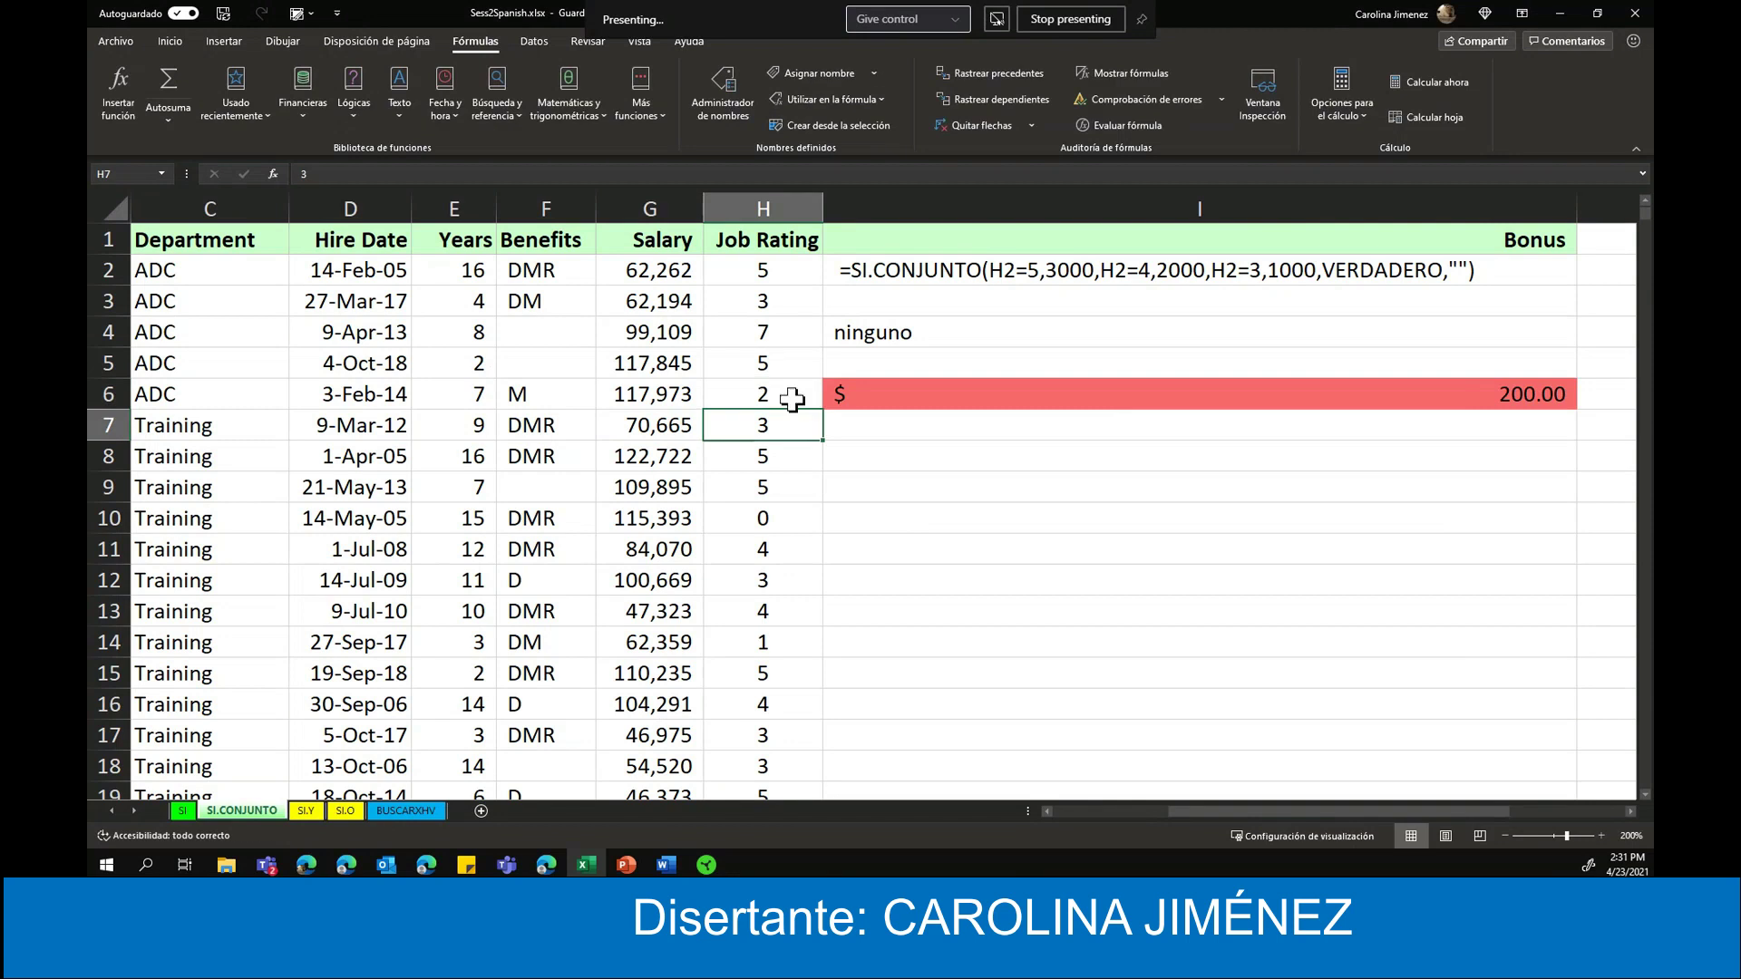
{"action": "left_click", "coordinate": [1138, 393]}
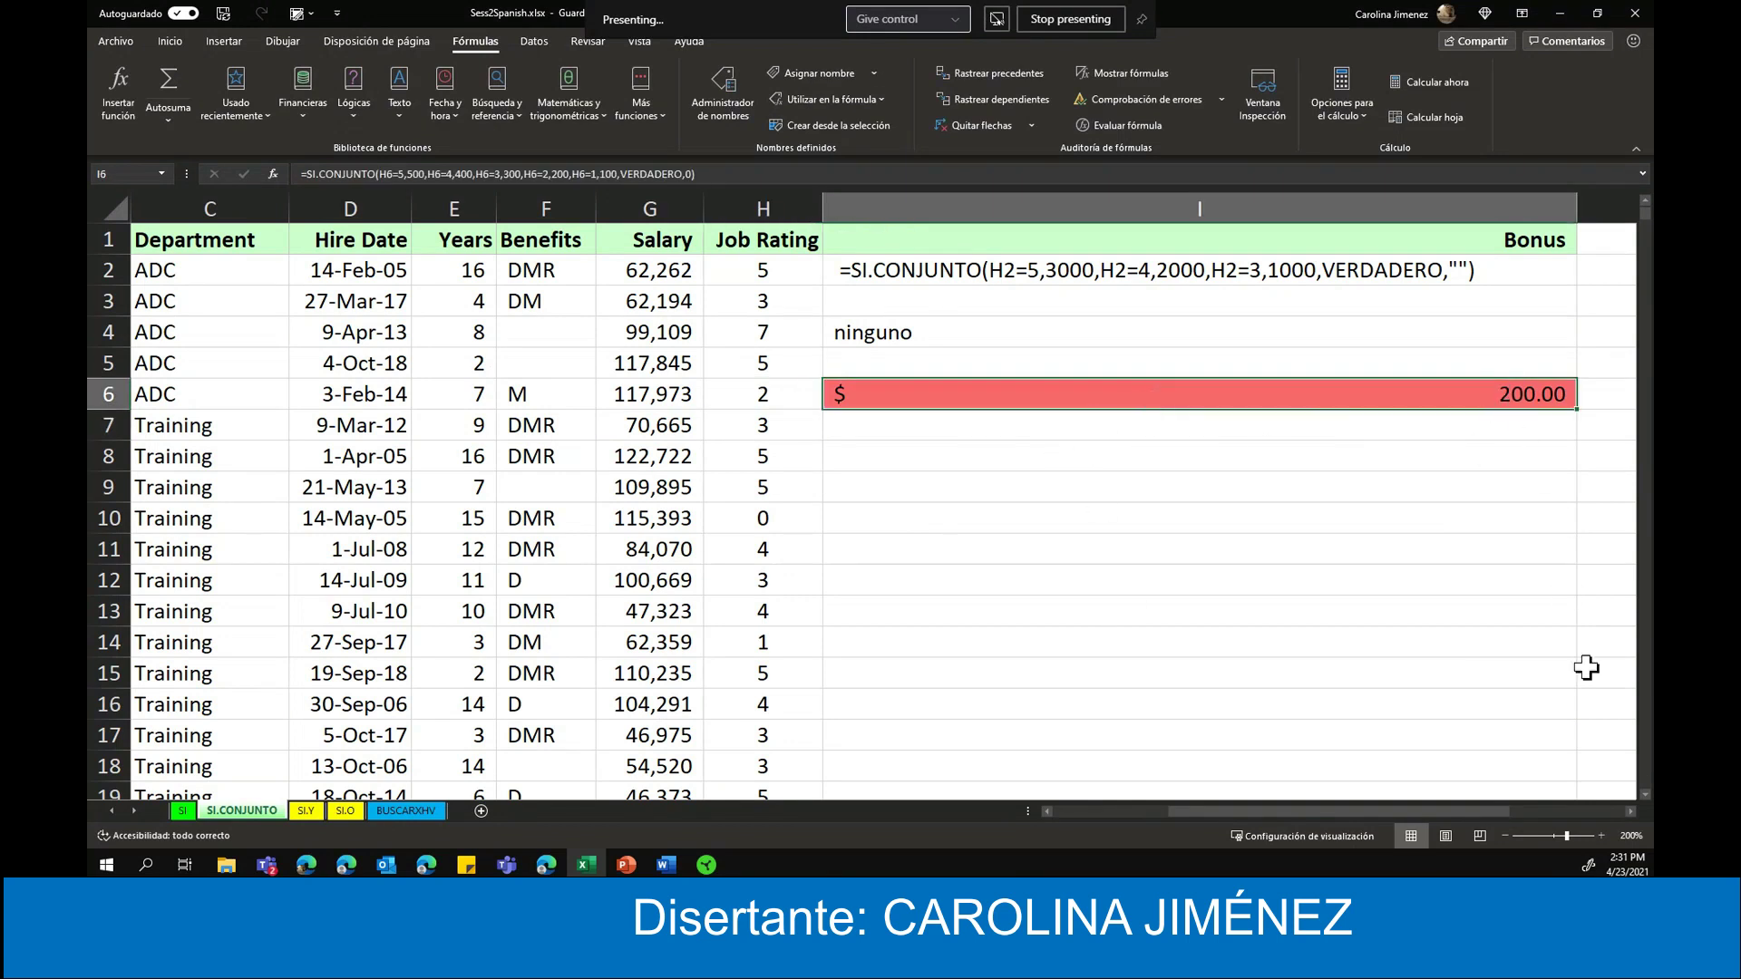
- Extend the I6 SI.CONJUNTO bonus formula down the Bonus column to row 26
{"action": "scroll", "coordinate": [1270, 524], "scroll_direction": "down", "scroll_amount": 3}
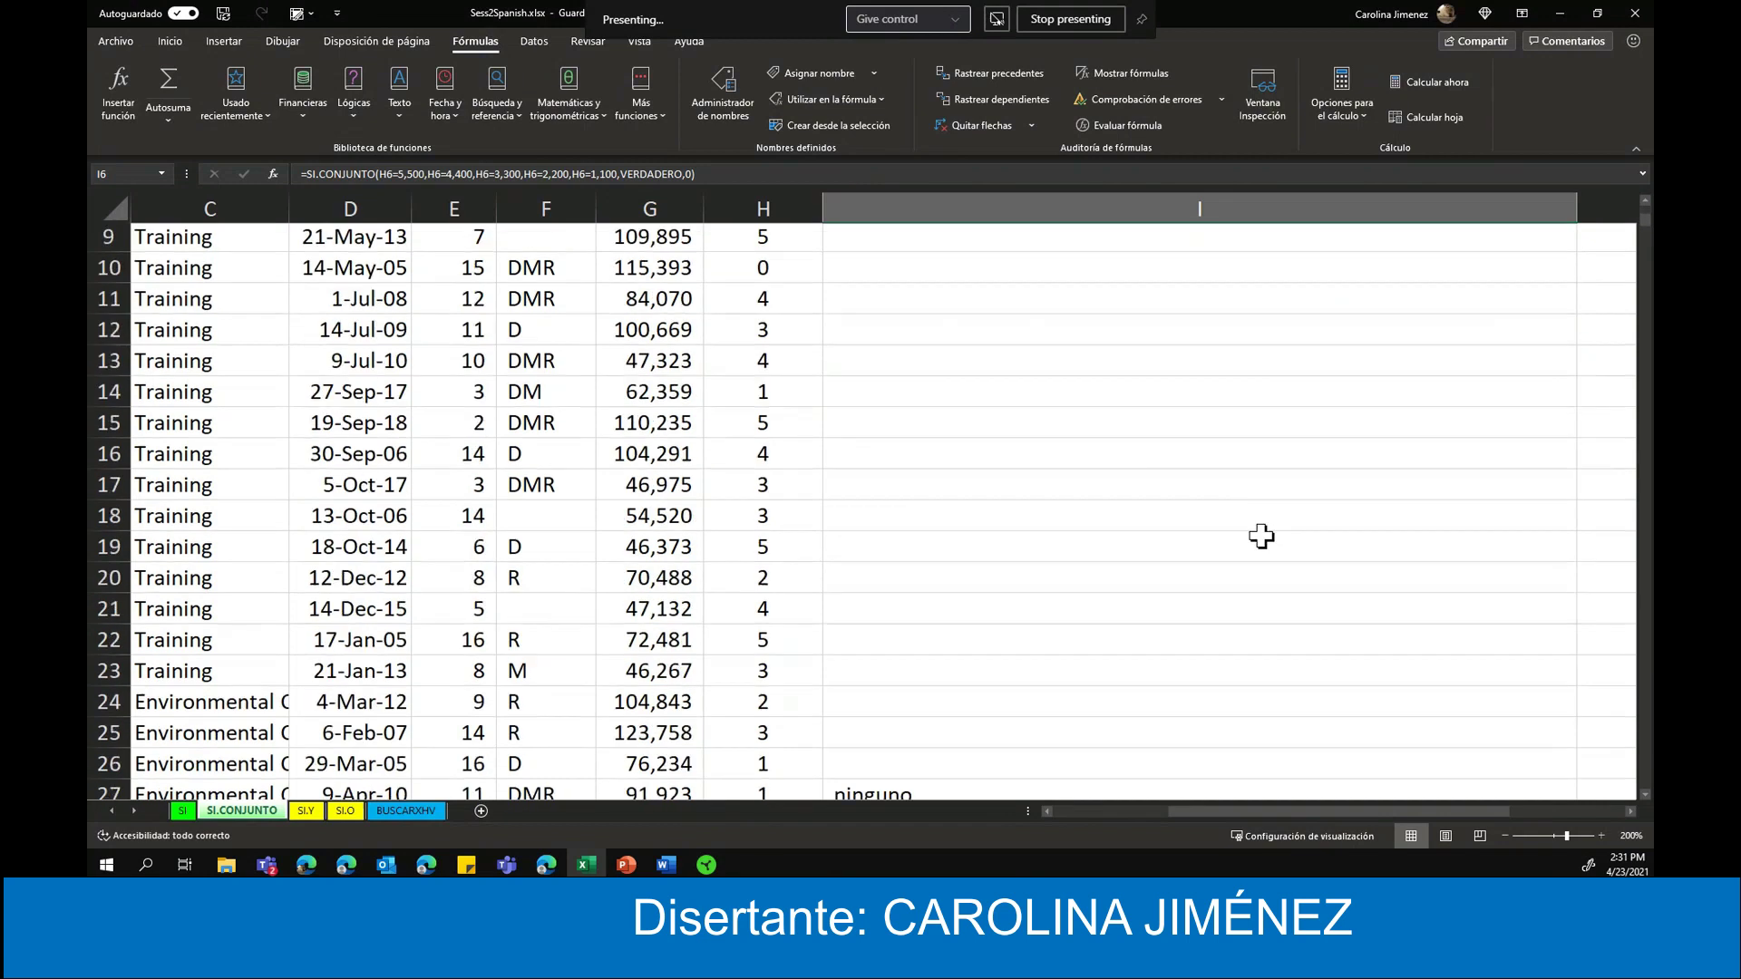
{"action": "scroll", "coordinate": [1260, 536], "scroll_direction": "down", "scroll_amount": 2}
{"action": "scroll", "coordinate": [1150, 478], "scroll_direction": "down", "scroll_amount": 3}
{"action": "scroll", "coordinate": [1130, 505], "scroll_direction": "up", "scroll_amount": 3}
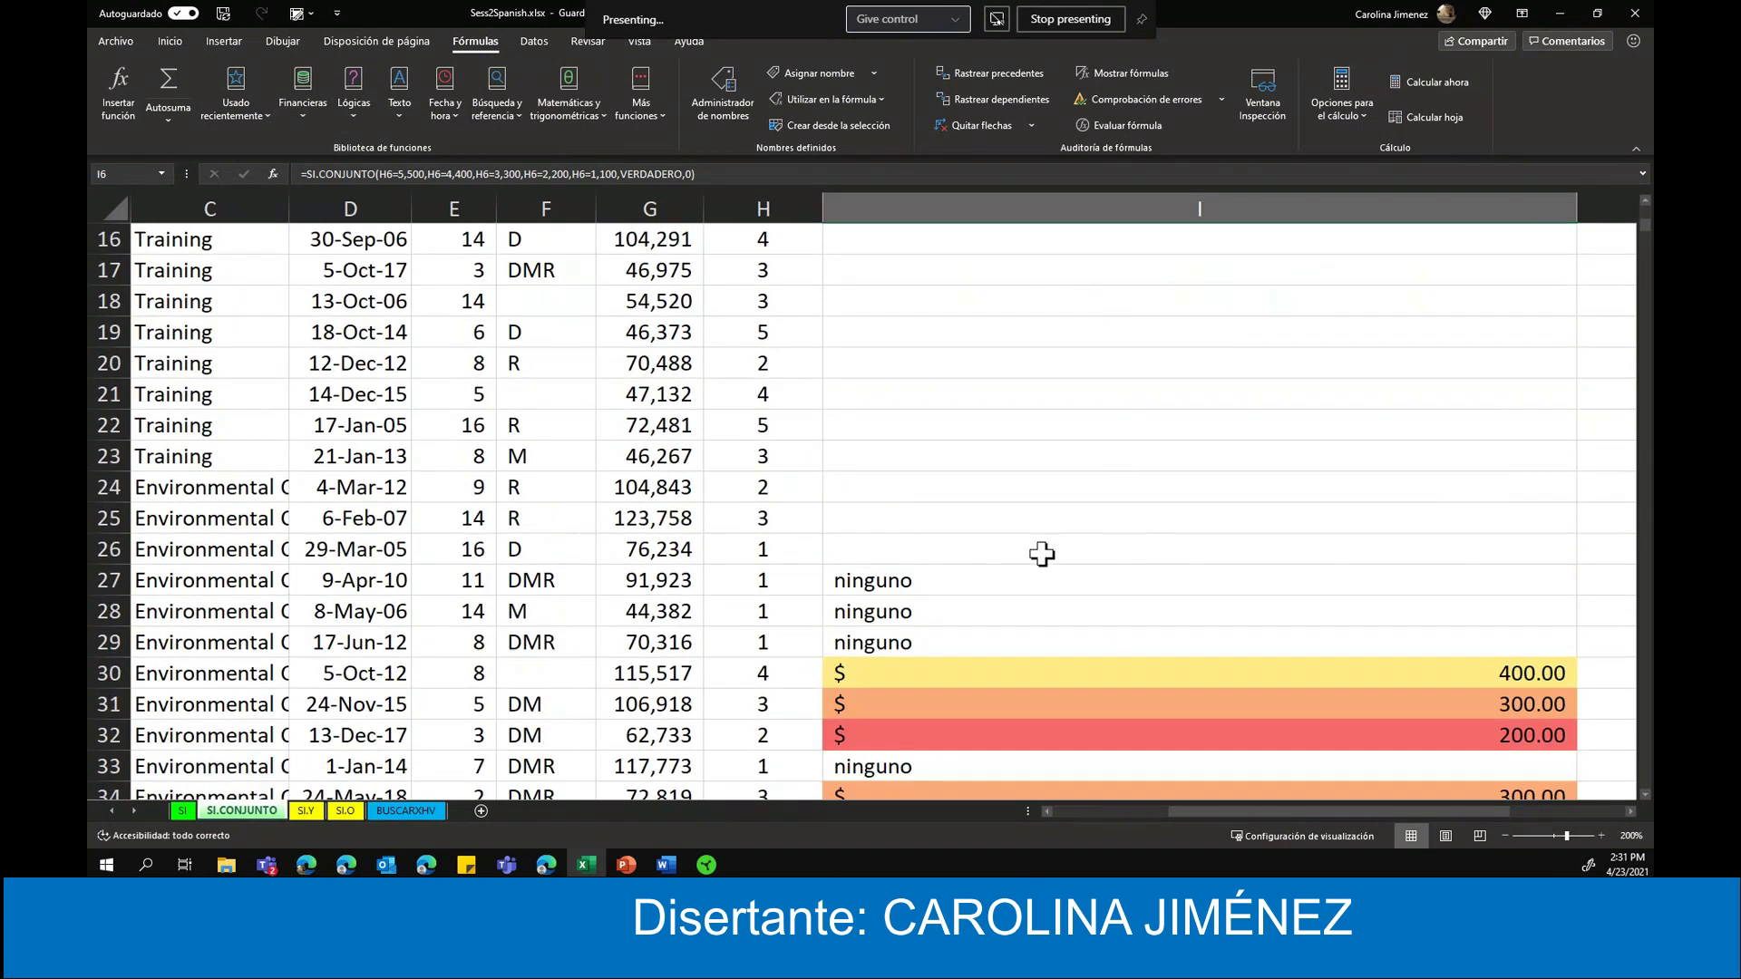
{"action": "scroll", "coordinate": [1042, 552], "scroll_direction": "up", "scroll_amount": 4}
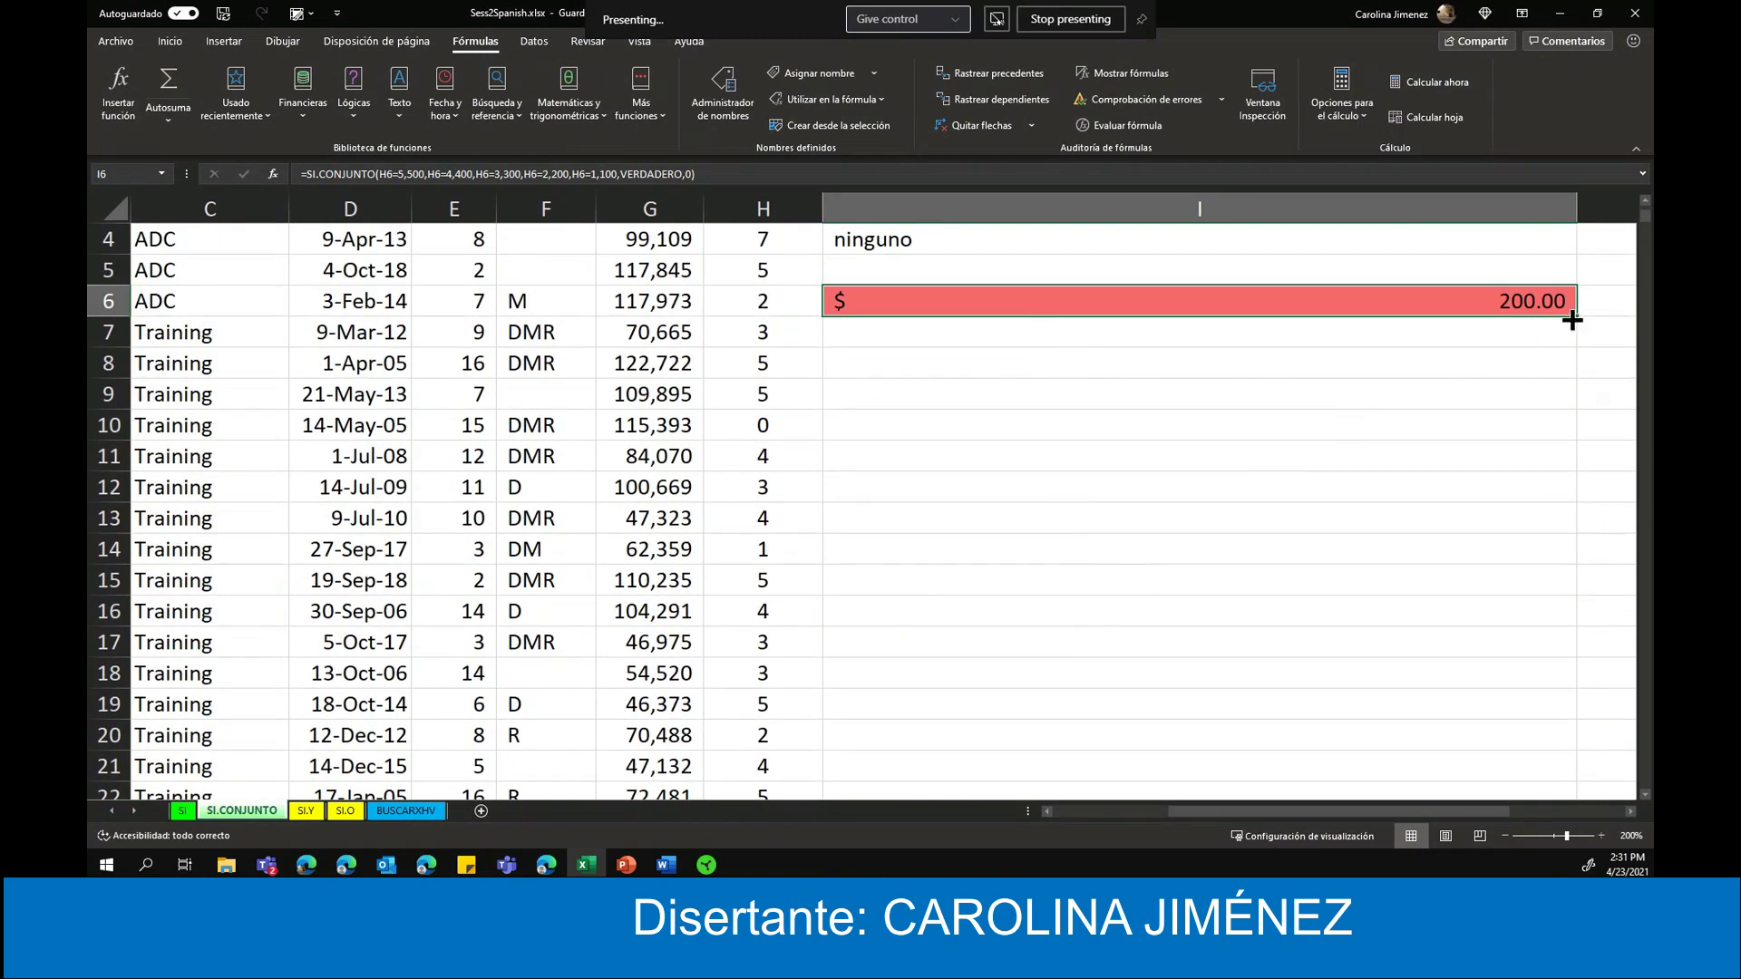
{"action": "left_click_drag", "start_coordinate": [1577, 315], "coordinate": [1593, 784]}
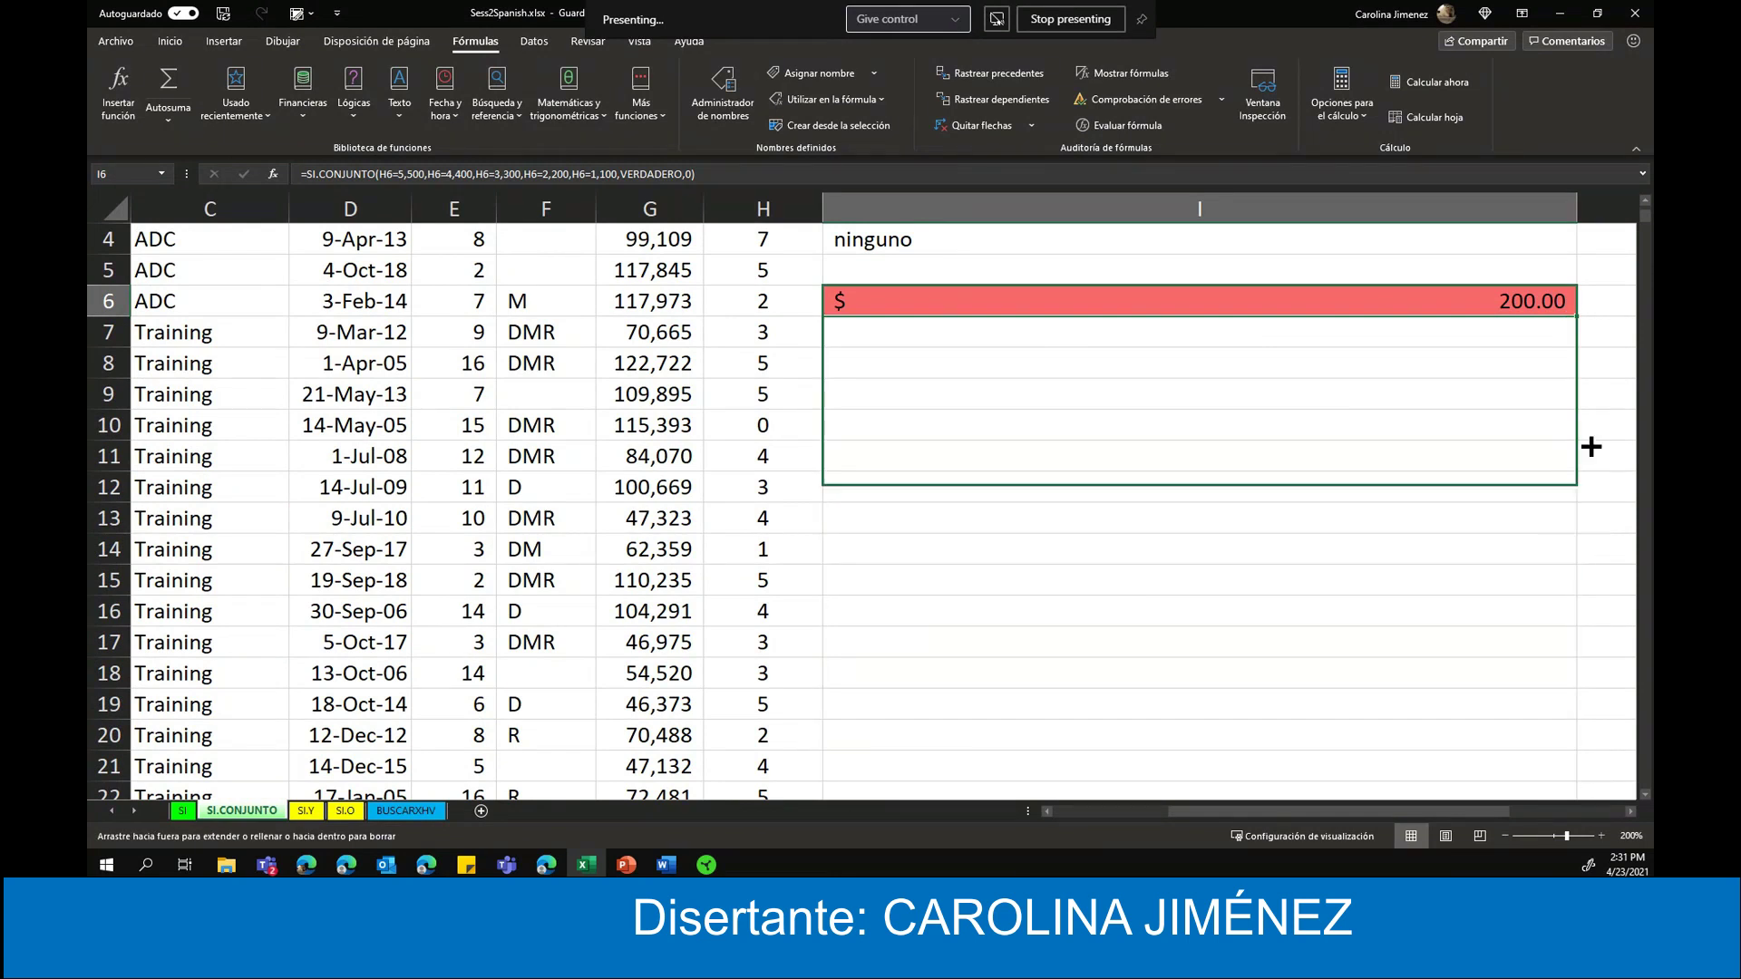
{"action": "left_click_drag", "start_coordinate": [1593, 784], "coordinate": [1582, 319]}
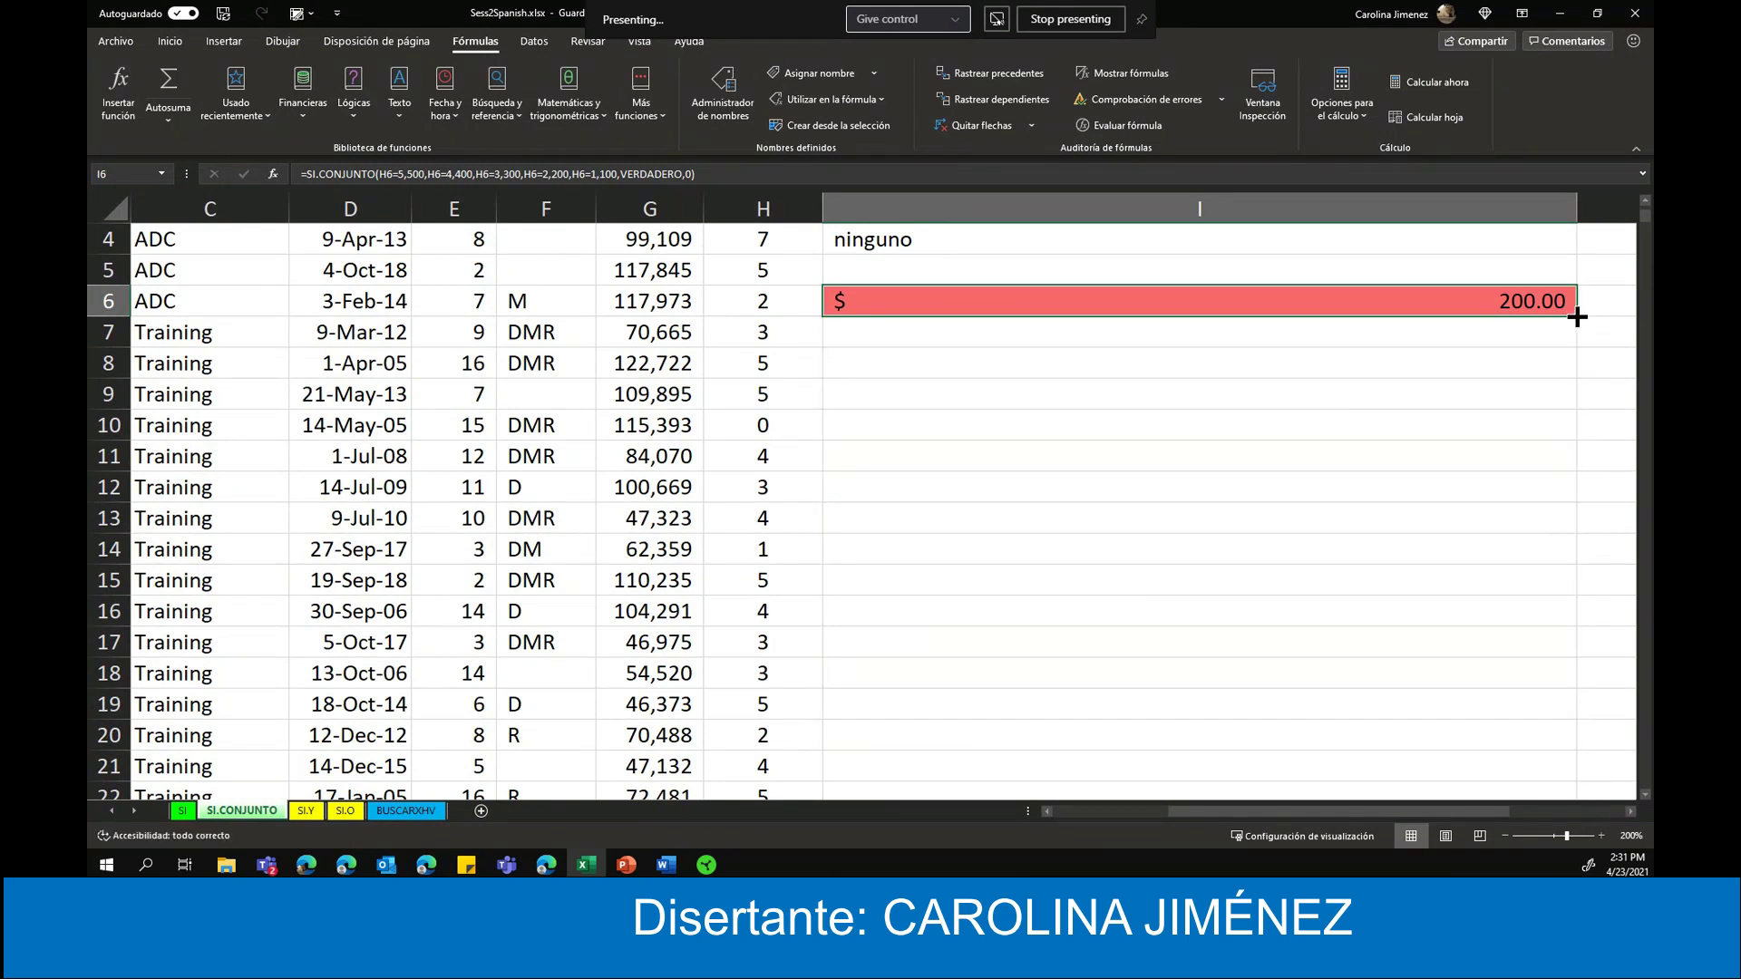
{"action": "double_click", "coordinate": [1576, 317]}
- Inspect the filled bonus formulas, starting with cell I9
{"action": "scroll", "coordinate": [1448, 501], "scroll_direction": "down", "scroll_amount": 3}
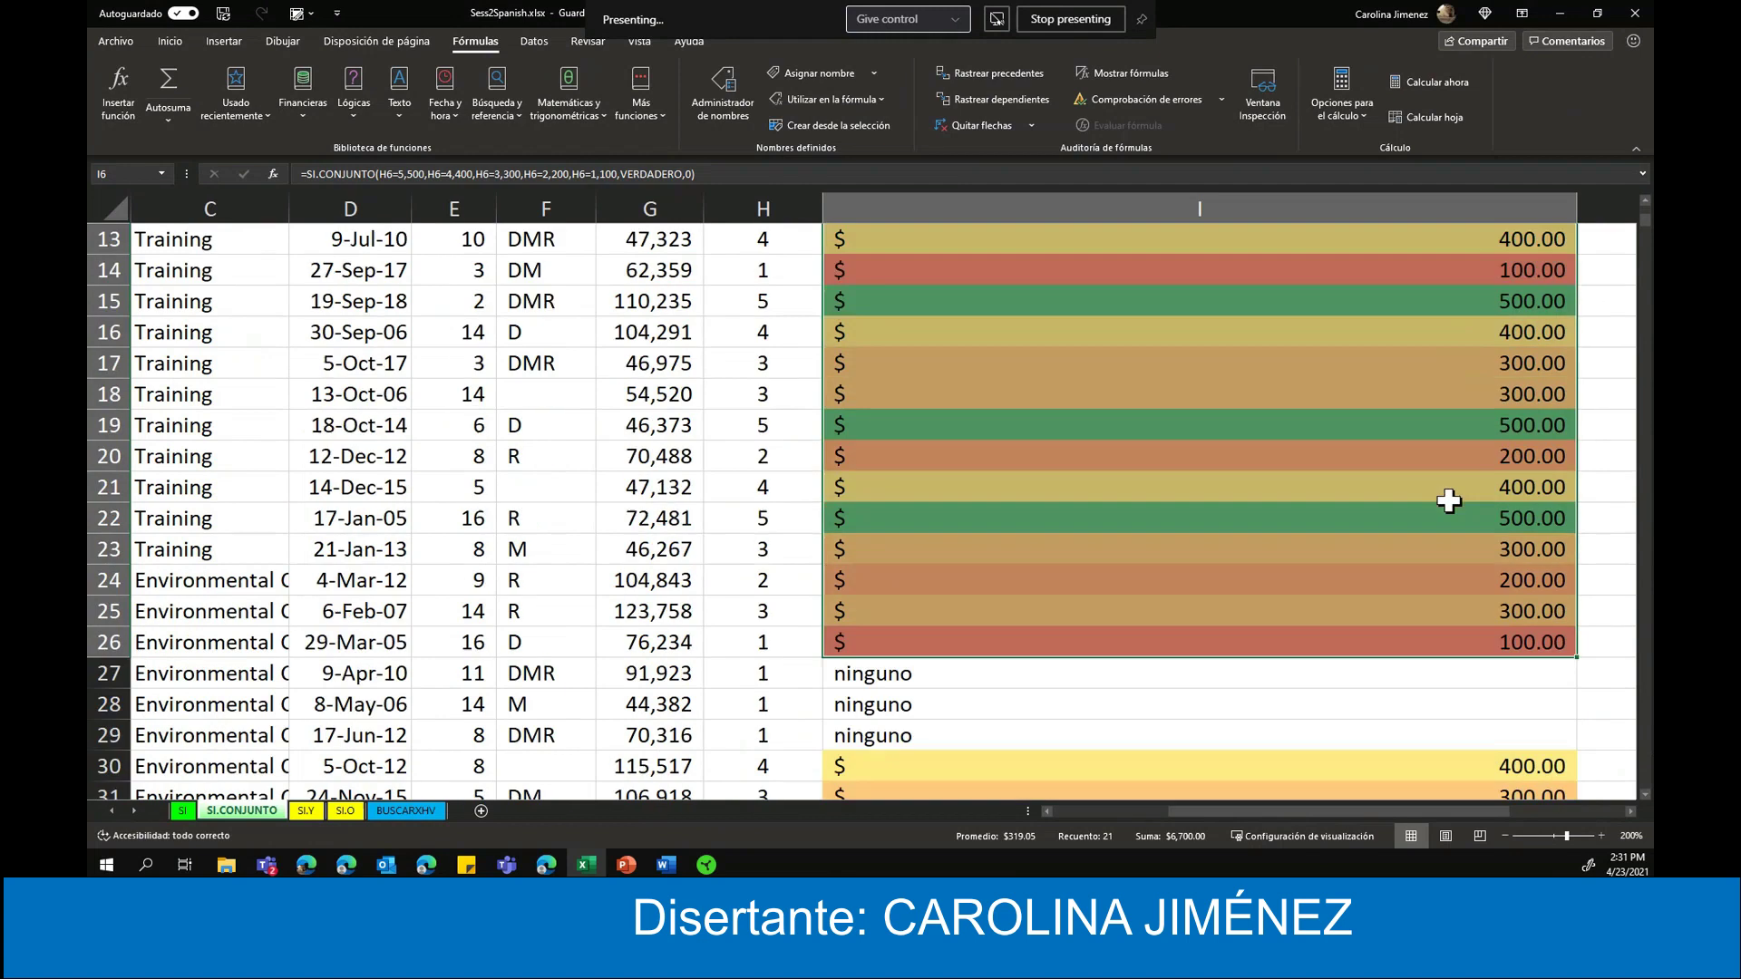
{"action": "scroll", "coordinate": [1448, 500], "scroll_direction": "up", "scroll_amount": 1}
{"action": "scroll", "coordinate": [1448, 501], "scroll_direction": "up", "scroll_amount": 1}
{"action": "scroll", "coordinate": [1323, 467], "scroll_direction": "up", "scroll_amount": 1}
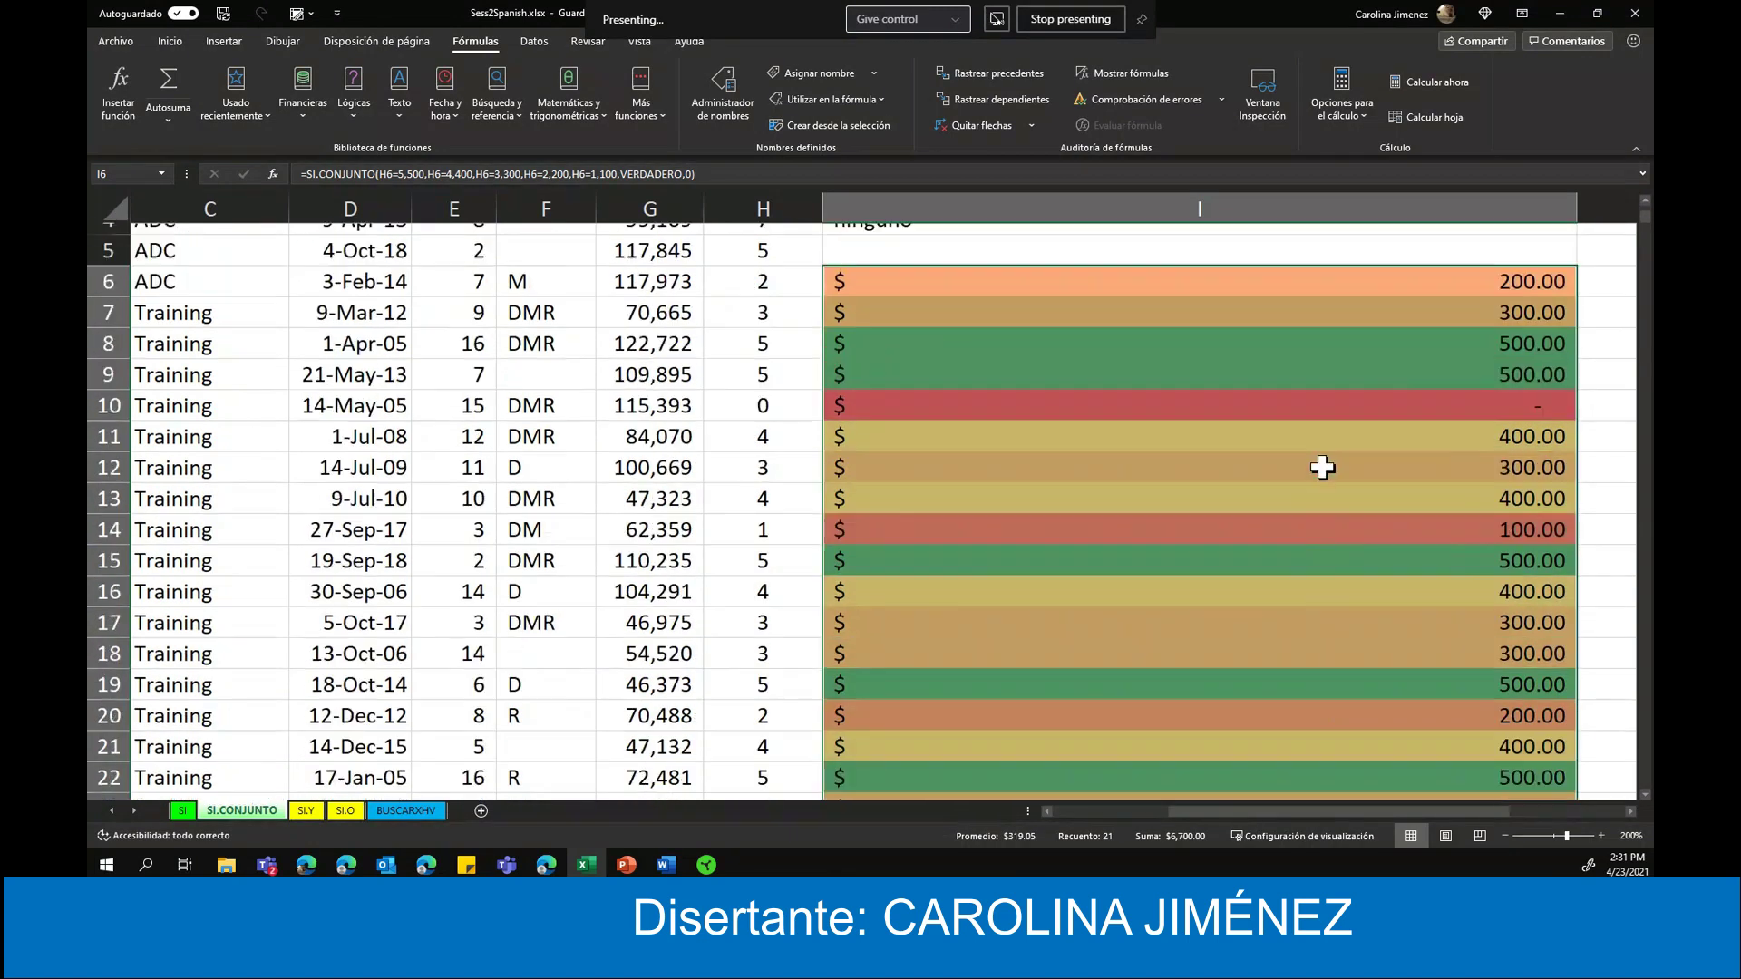
{"action": "scroll", "coordinate": [1323, 467], "scroll_direction": "up", "scroll_amount": 1}
{"action": "scroll", "coordinate": [1321, 505], "scroll_direction": "down", "scroll_amount": 3}
{"action": "scroll", "coordinate": [1321, 505], "scroll_direction": "up", "scroll_amount": 1}
{"action": "scroll", "coordinate": [1314, 508], "scroll_direction": "up", "scroll_amount": 1}
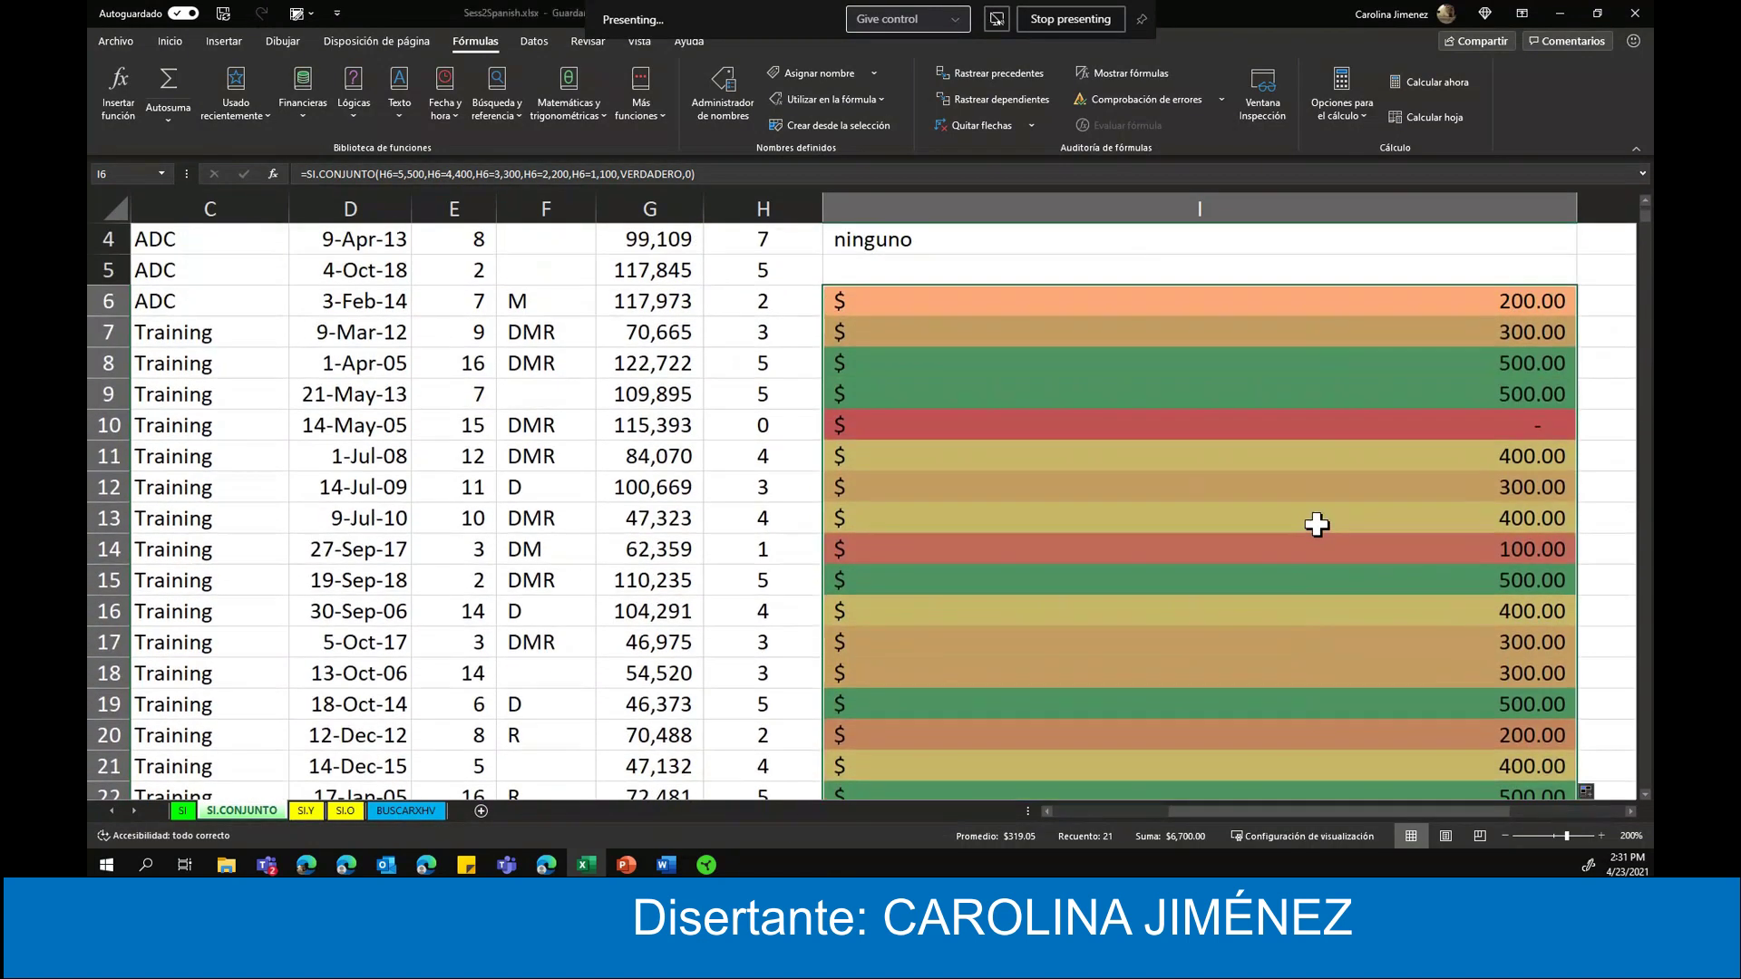
{"action": "left_click", "coordinate": [1316, 524]}
{"action": "left_click", "coordinate": [1325, 335]}
{"action": "left_click", "coordinate": [1319, 393]}
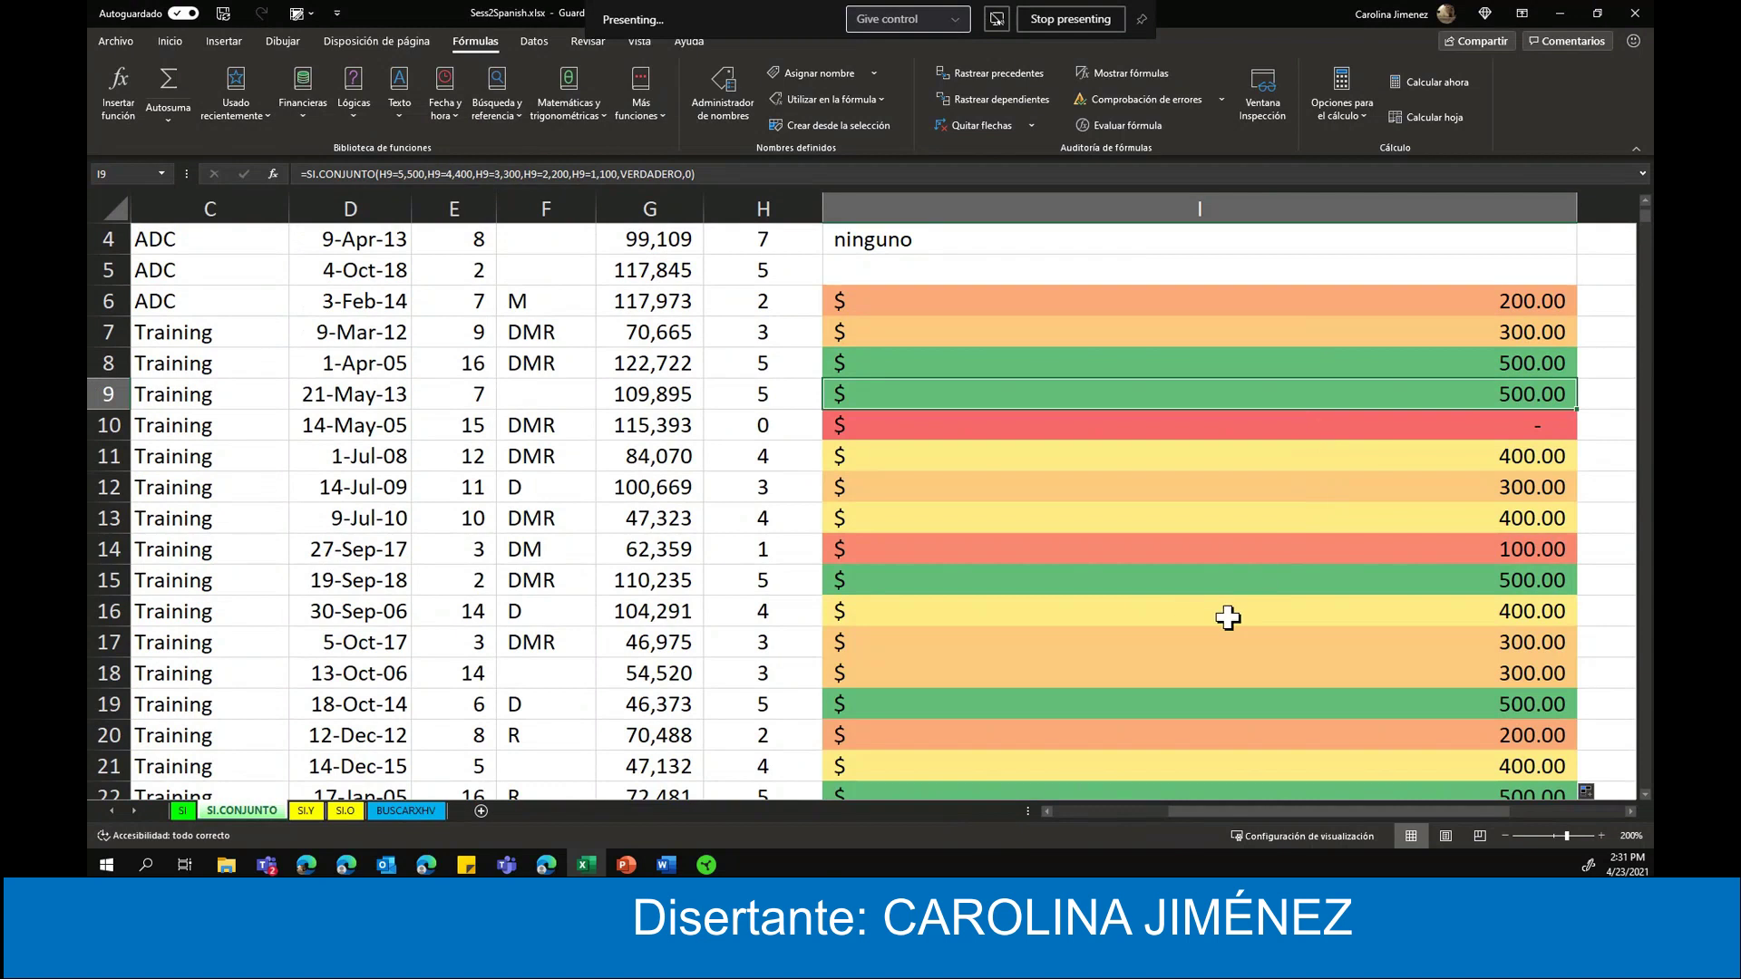
- Check the copied formulas in I7, I11 and I8, then return to the workbook
{"action": "scroll", "coordinate": [1107, 583], "scroll_direction": "down", "scroll_amount": 1}
{"action": "scroll", "coordinate": [1107, 583], "scroll_direction": "down", "scroll_amount": 3}
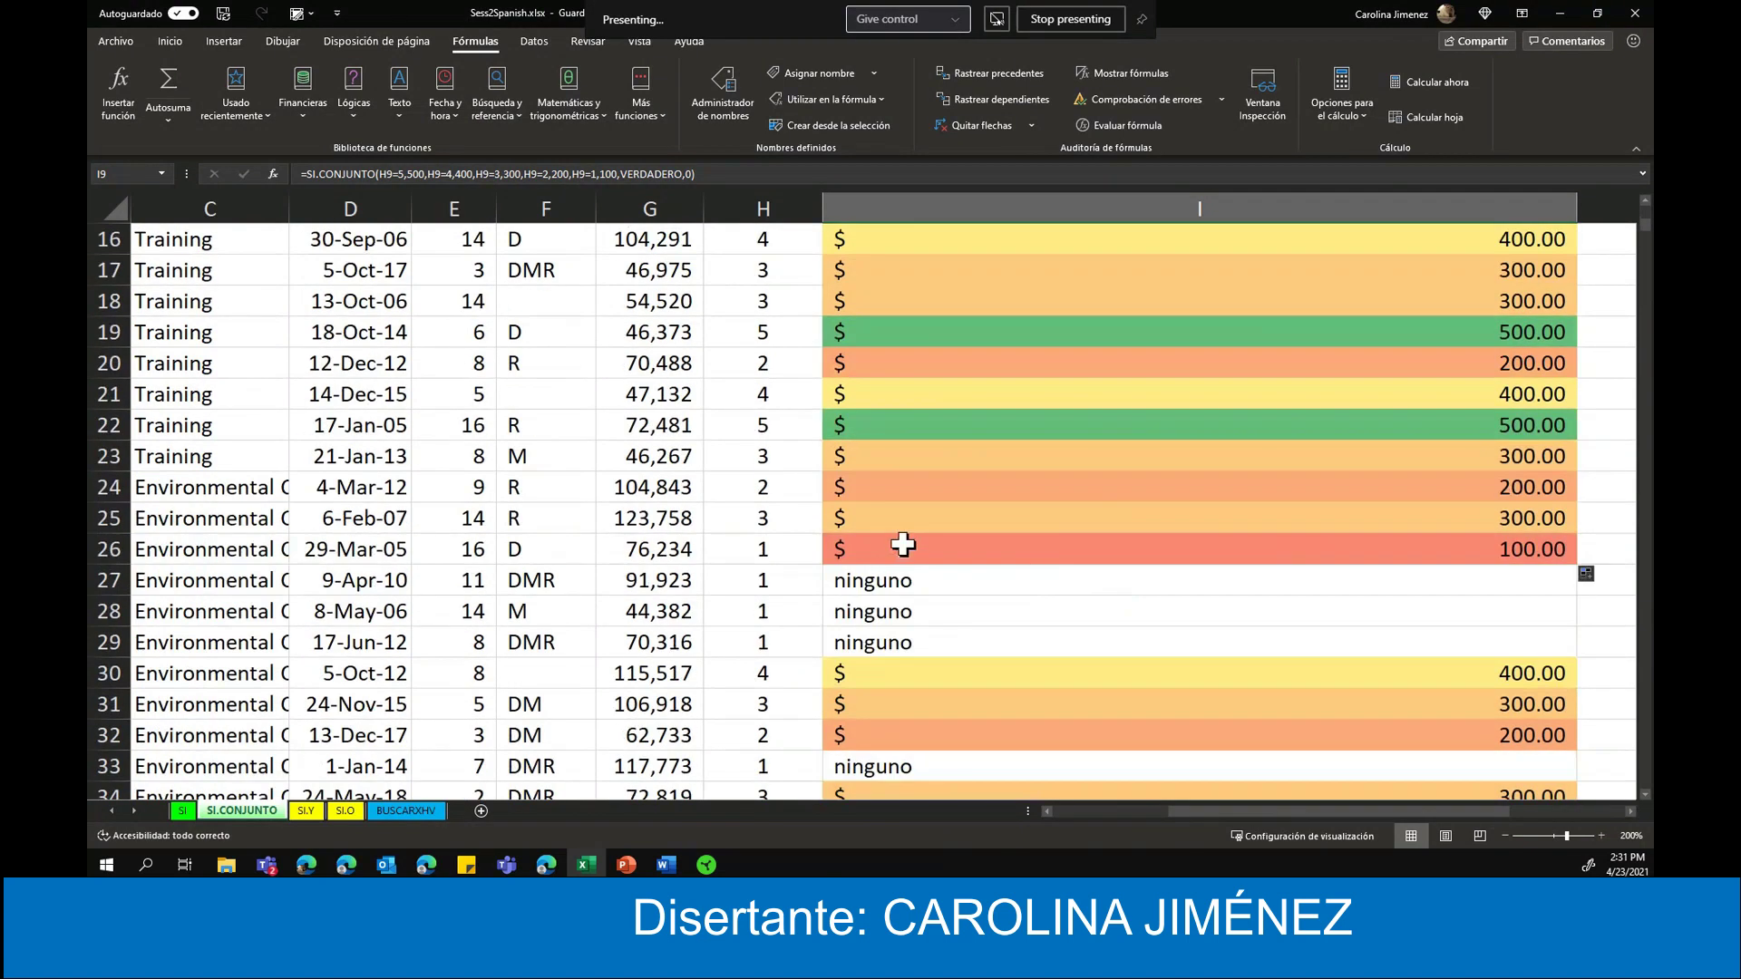
{"action": "scroll", "coordinate": [1192, 658], "scroll_direction": "up", "scroll_amount": 4}
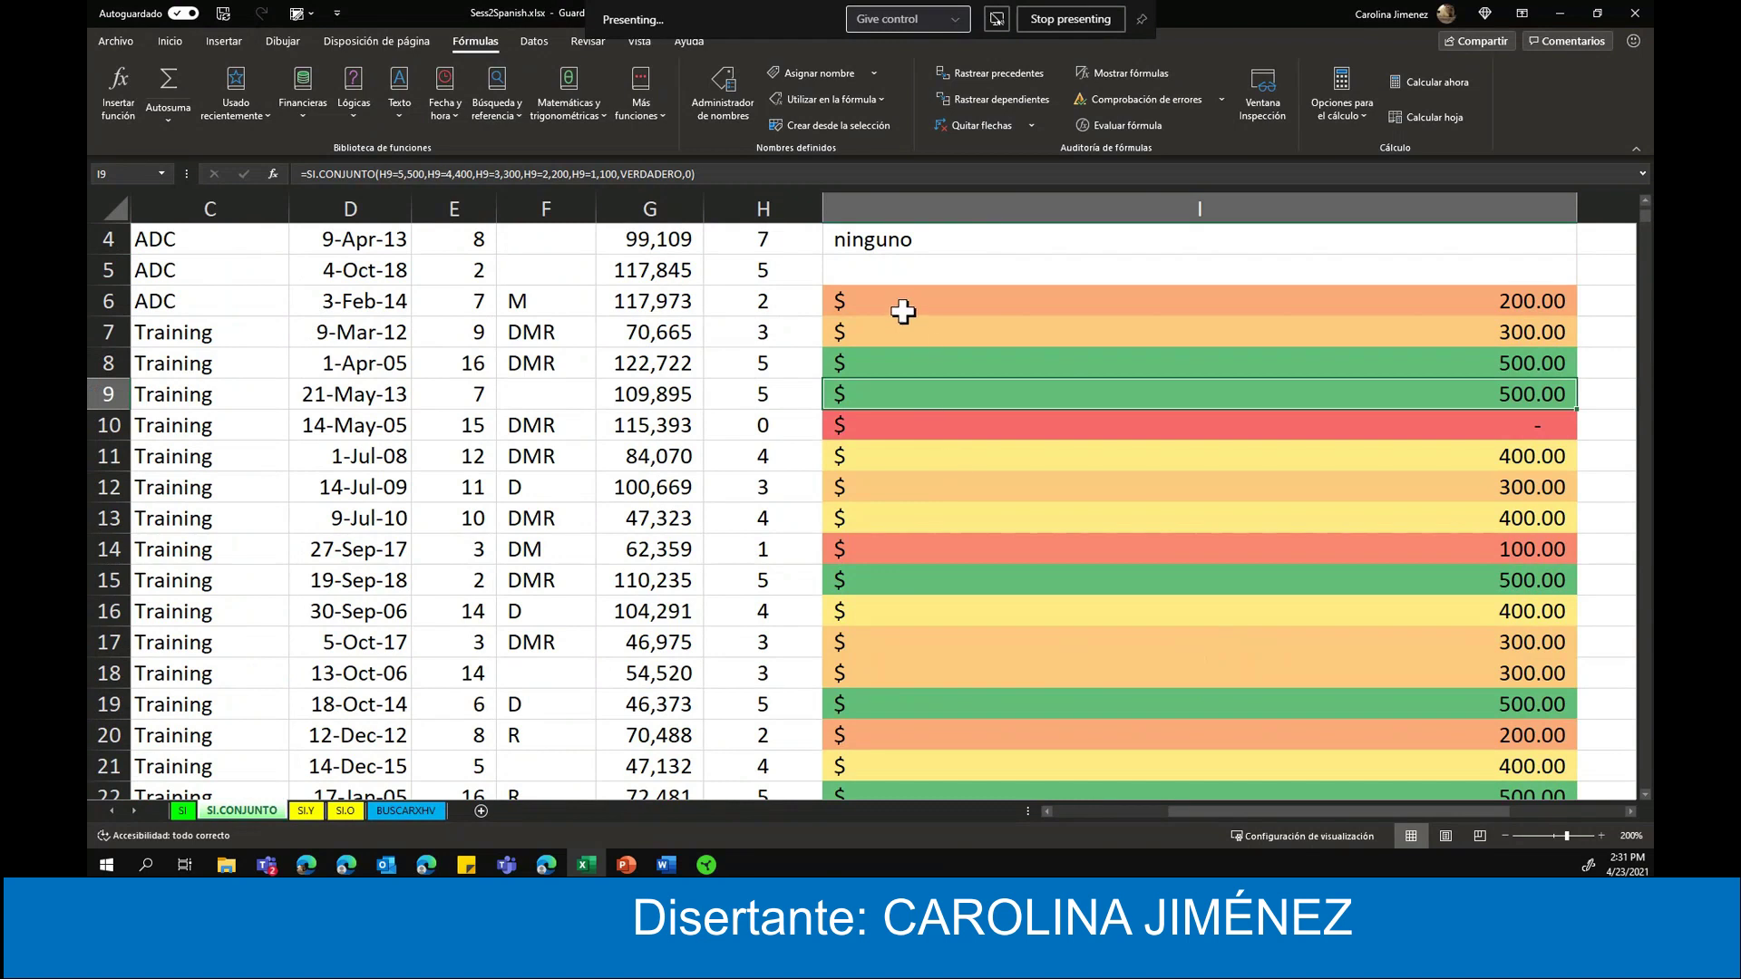
{"action": "left_click", "coordinate": [893, 335]}
{"action": "left_click", "coordinate": [902, 363]}
{"action": "left_click", "coordinate": [910, 392]}
{"action": "left_click", "coordinate": [921, 451]}
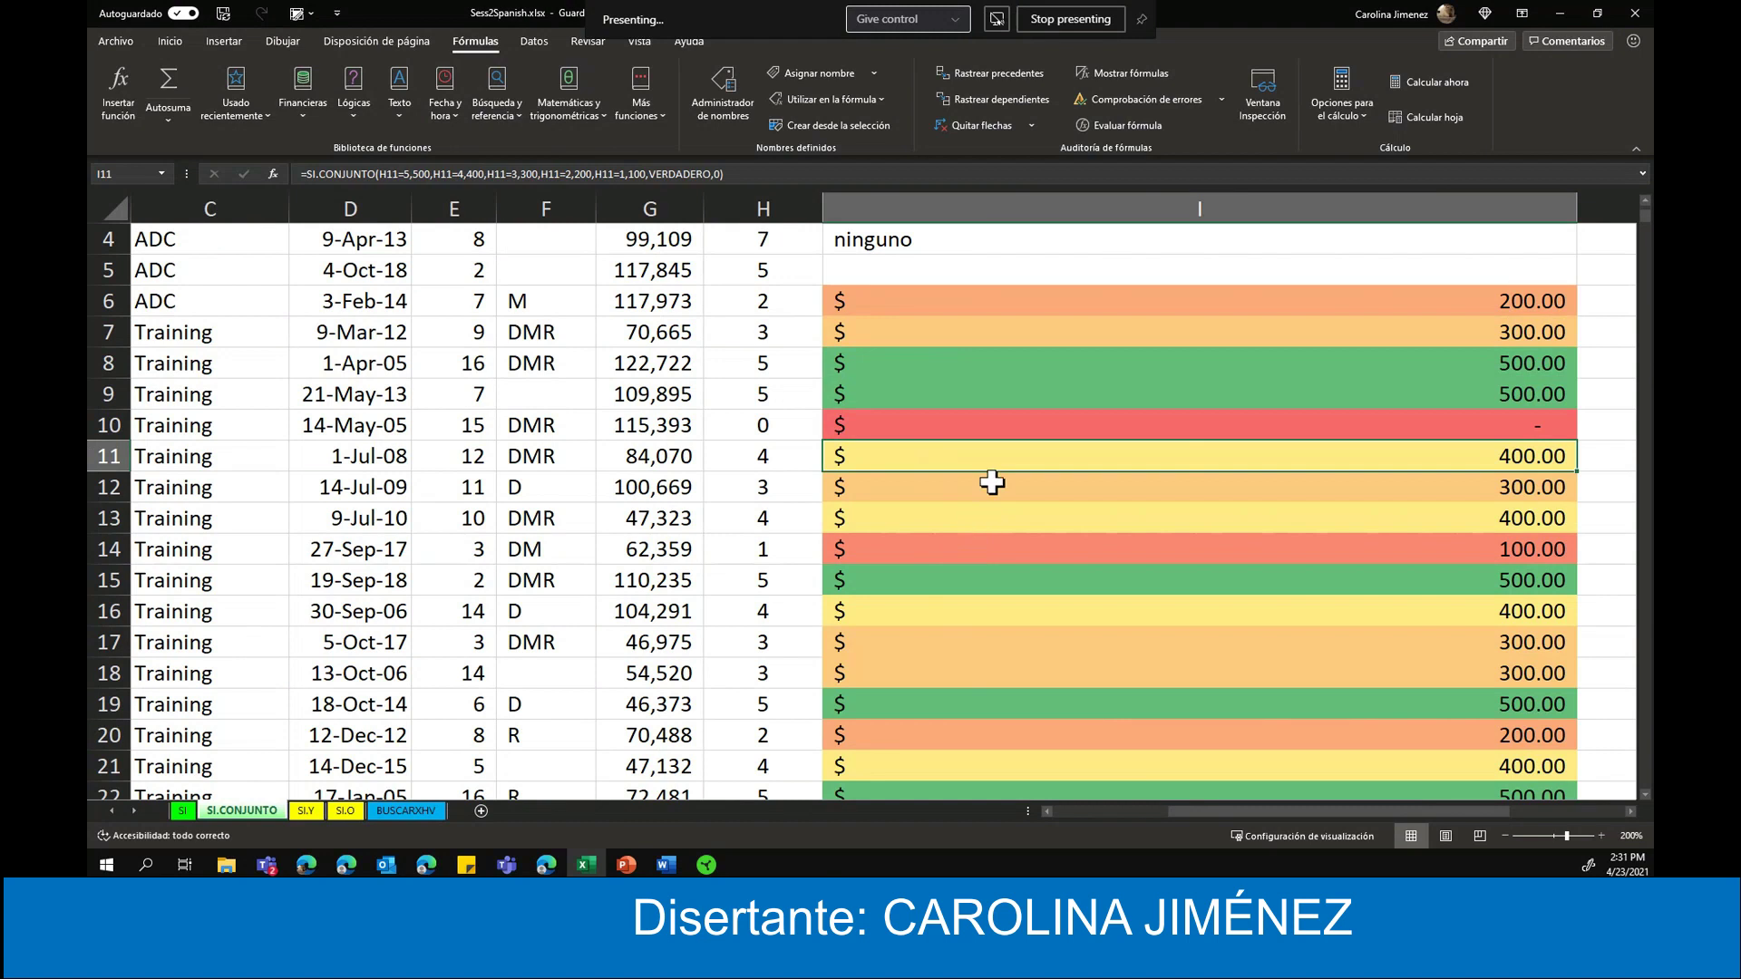
{"action": "left_click", "coordinate": [1317, 370]}
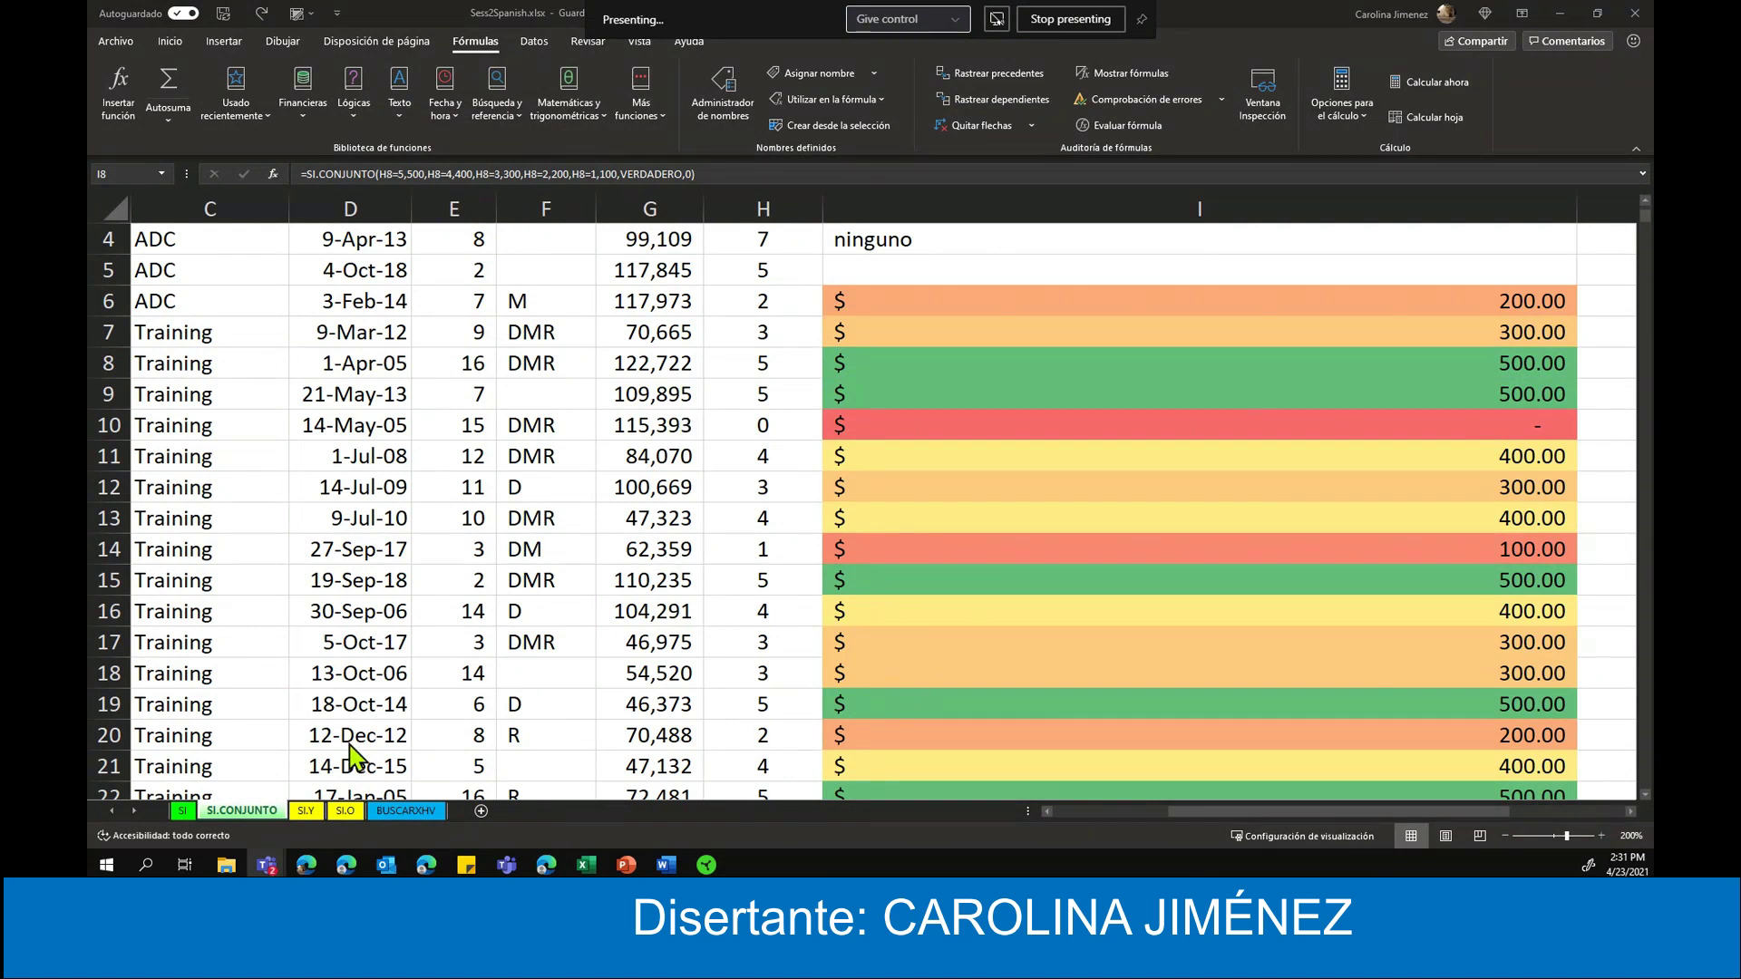
{"action": "left_click", "coordinate": [302, 813]}
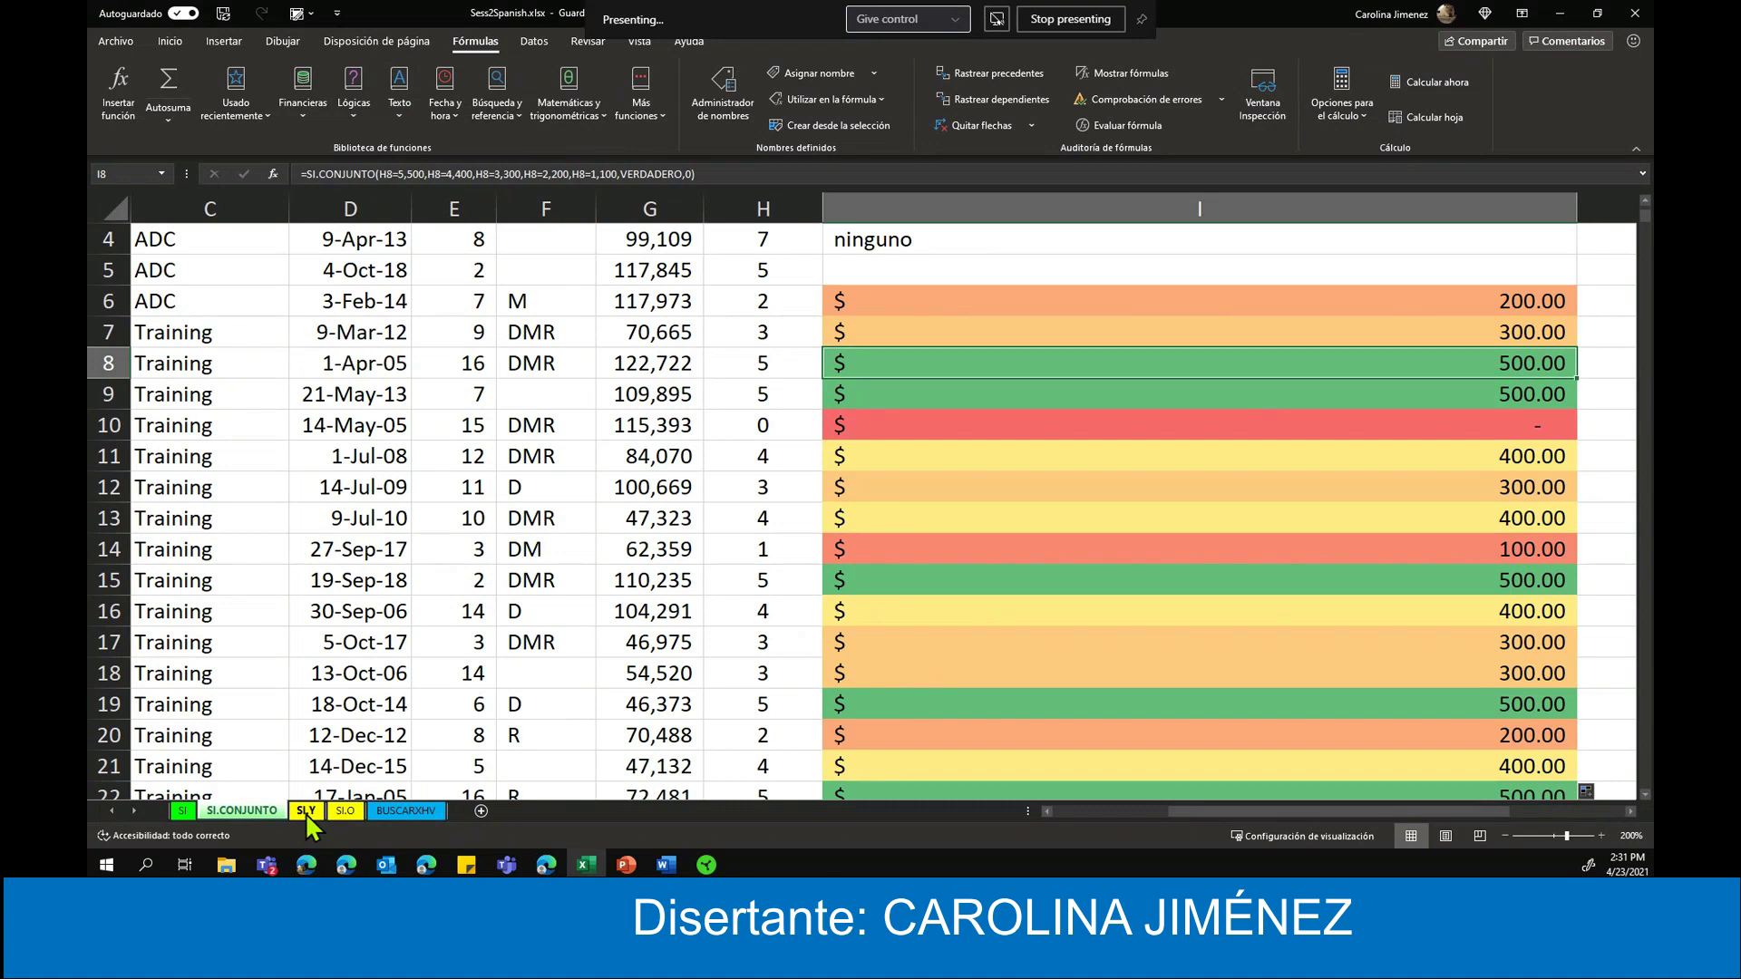
- Switch to the SI.Y sheet, scroll left and zoom in slightly
{"action": "left_click", "coordinate": [305, 812]}
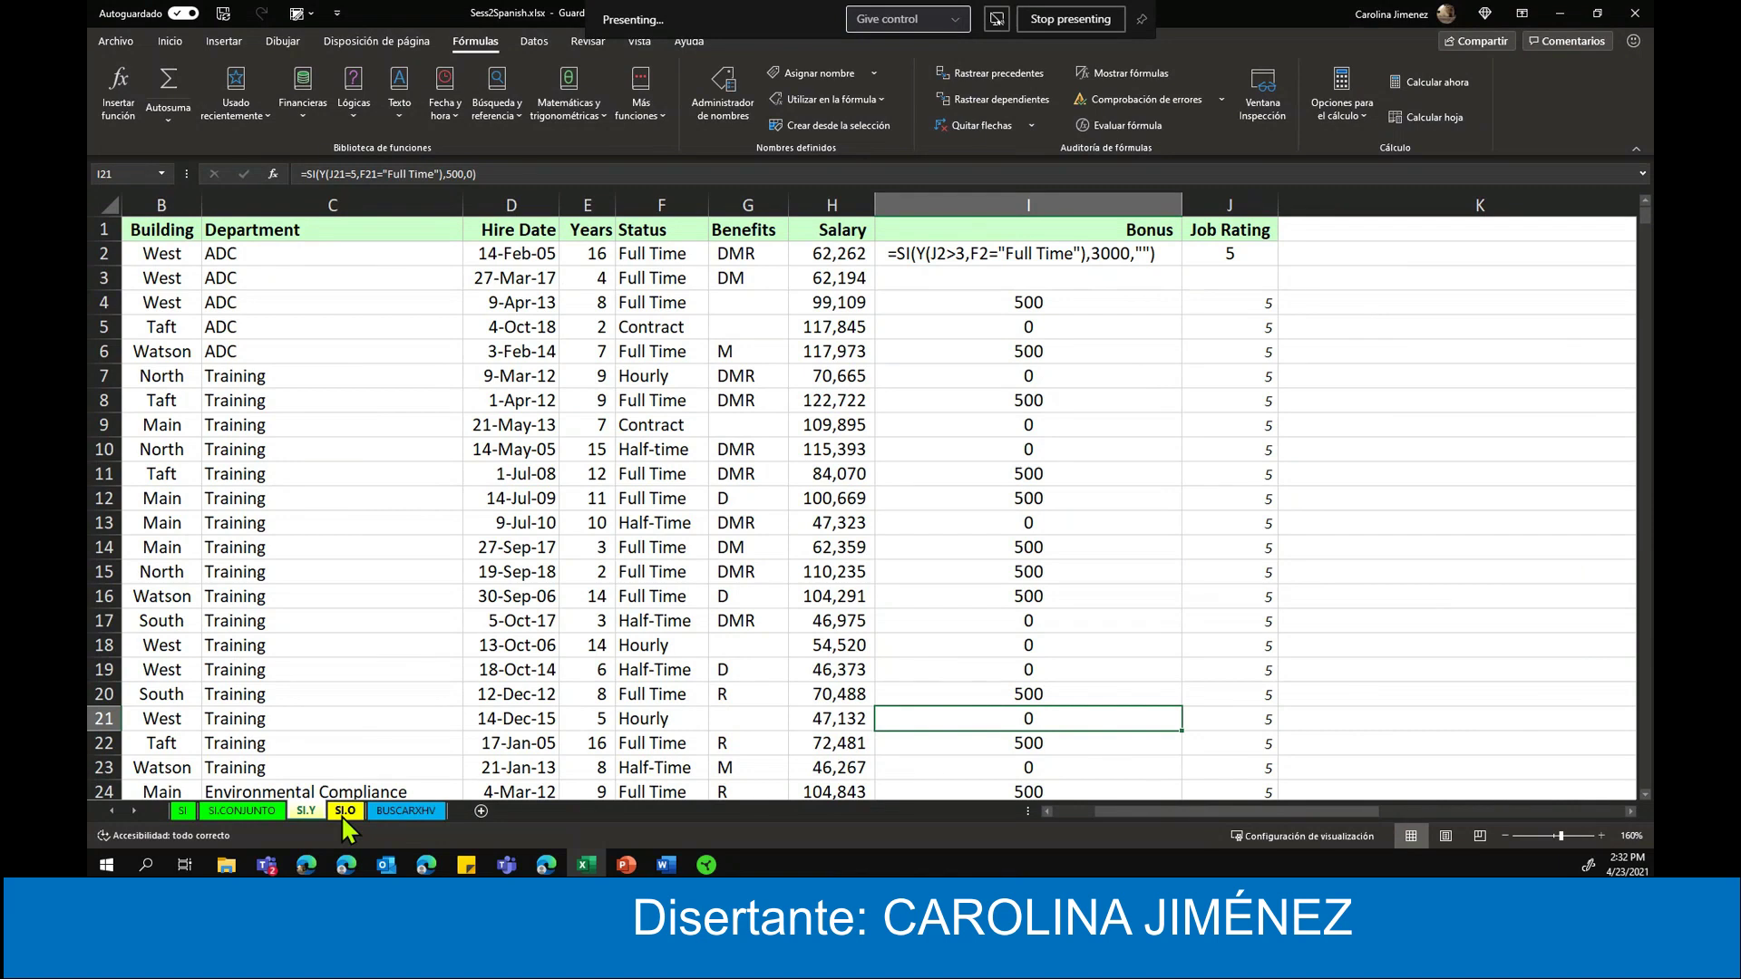
{"action": "left_click", "coordinate": [1349, 813]}
{"action": "left_click_drag", "start_coordinate": [1349, 814], "coordinate": [1306, 813]}
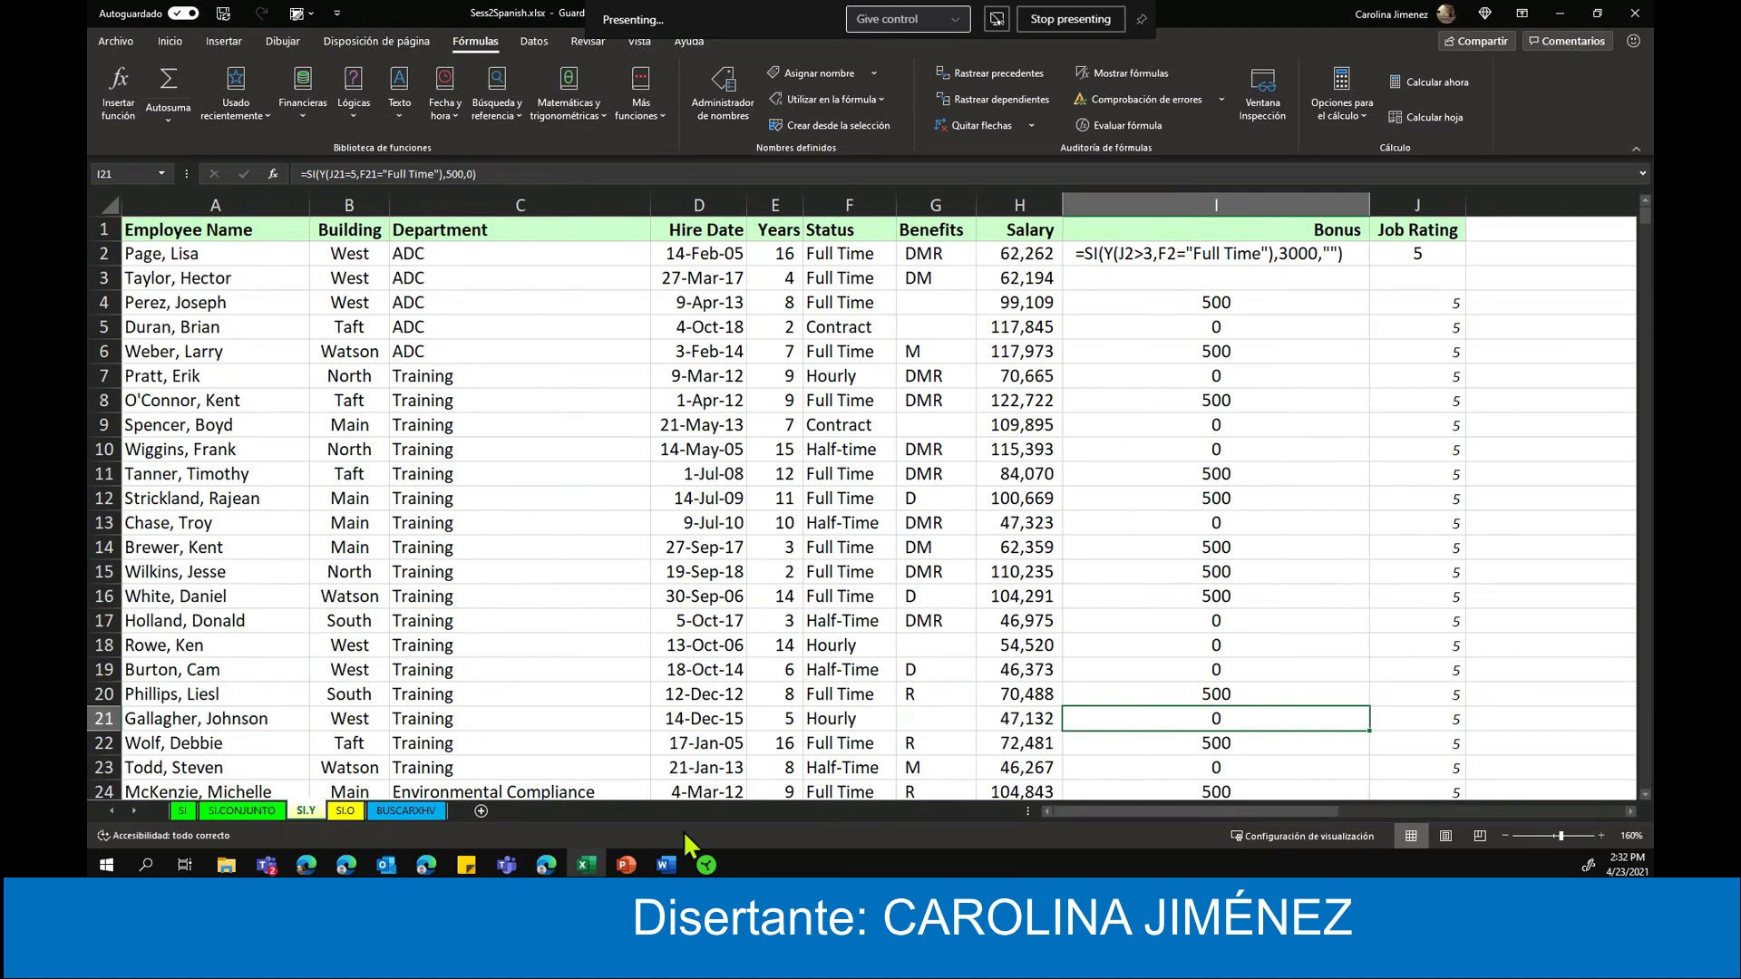
{"action": "left_click", "coordinate": [1601, 835]}
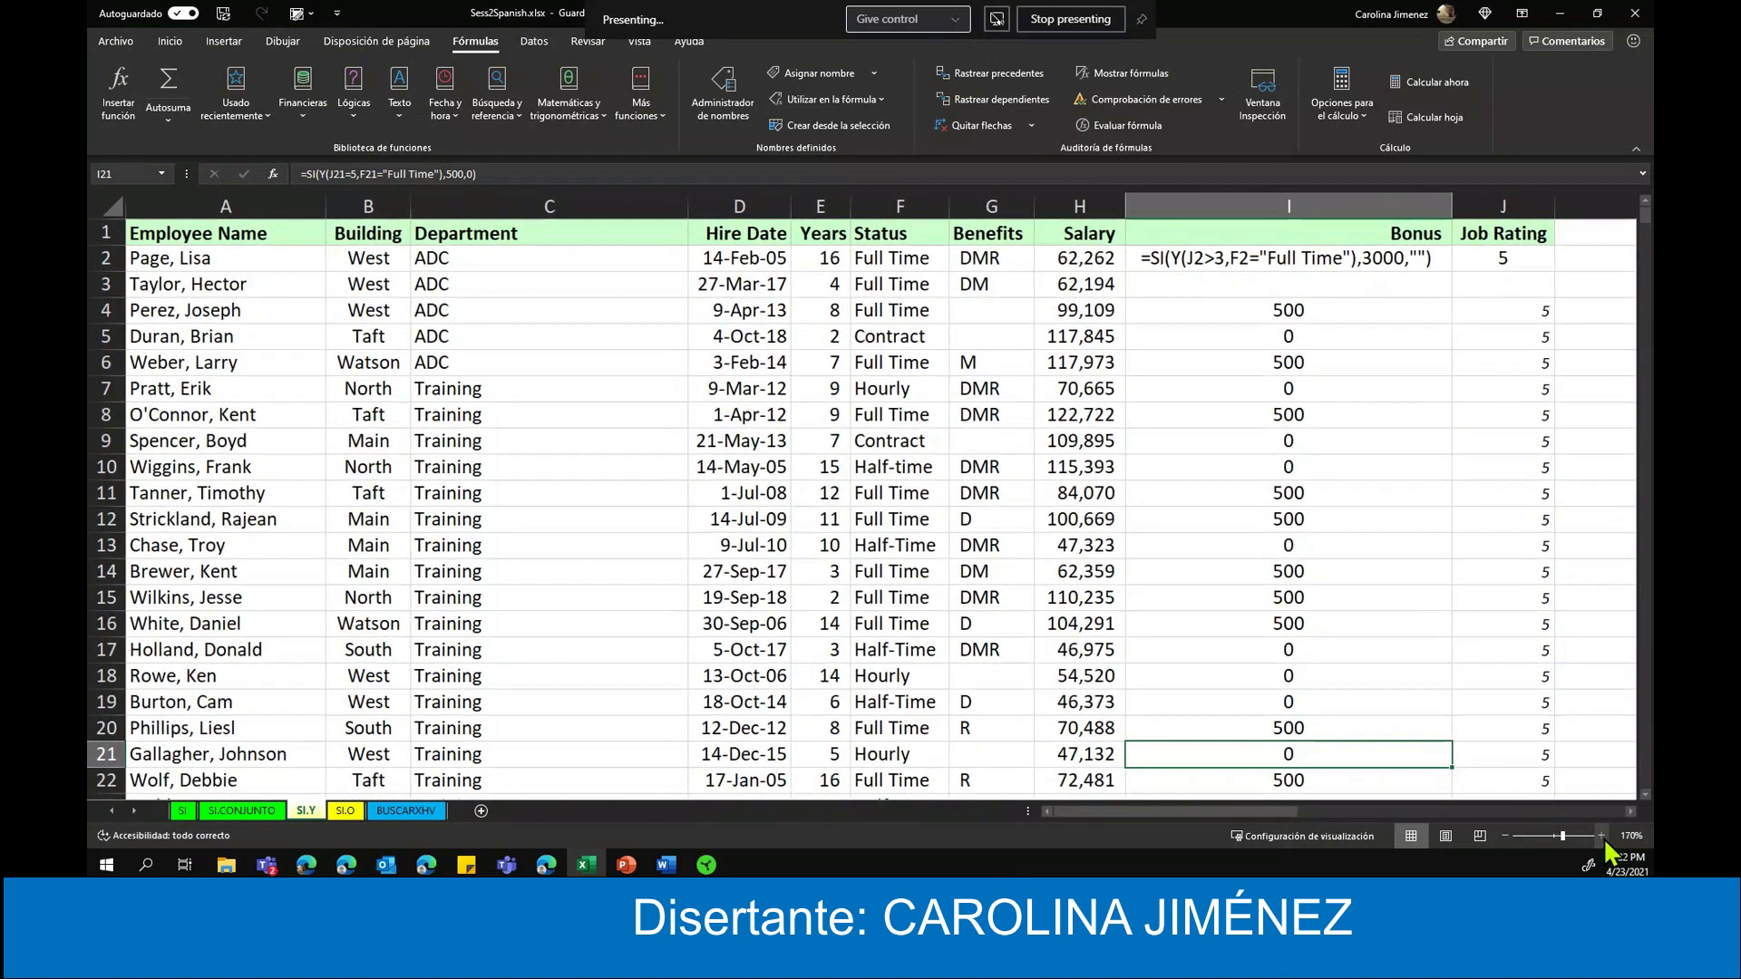
- Clear the Bonus results in I4:I22
{"action": "mouse_move", "coordinate": [1201, 317]}
{"action": "left_mouse_down"}
{"action": "mouse_move", "coordinate": [1243, 590]}
{"action": "mouse_move", "coordinate": [1367, 778]}
{"action": "left_mouse_up"}
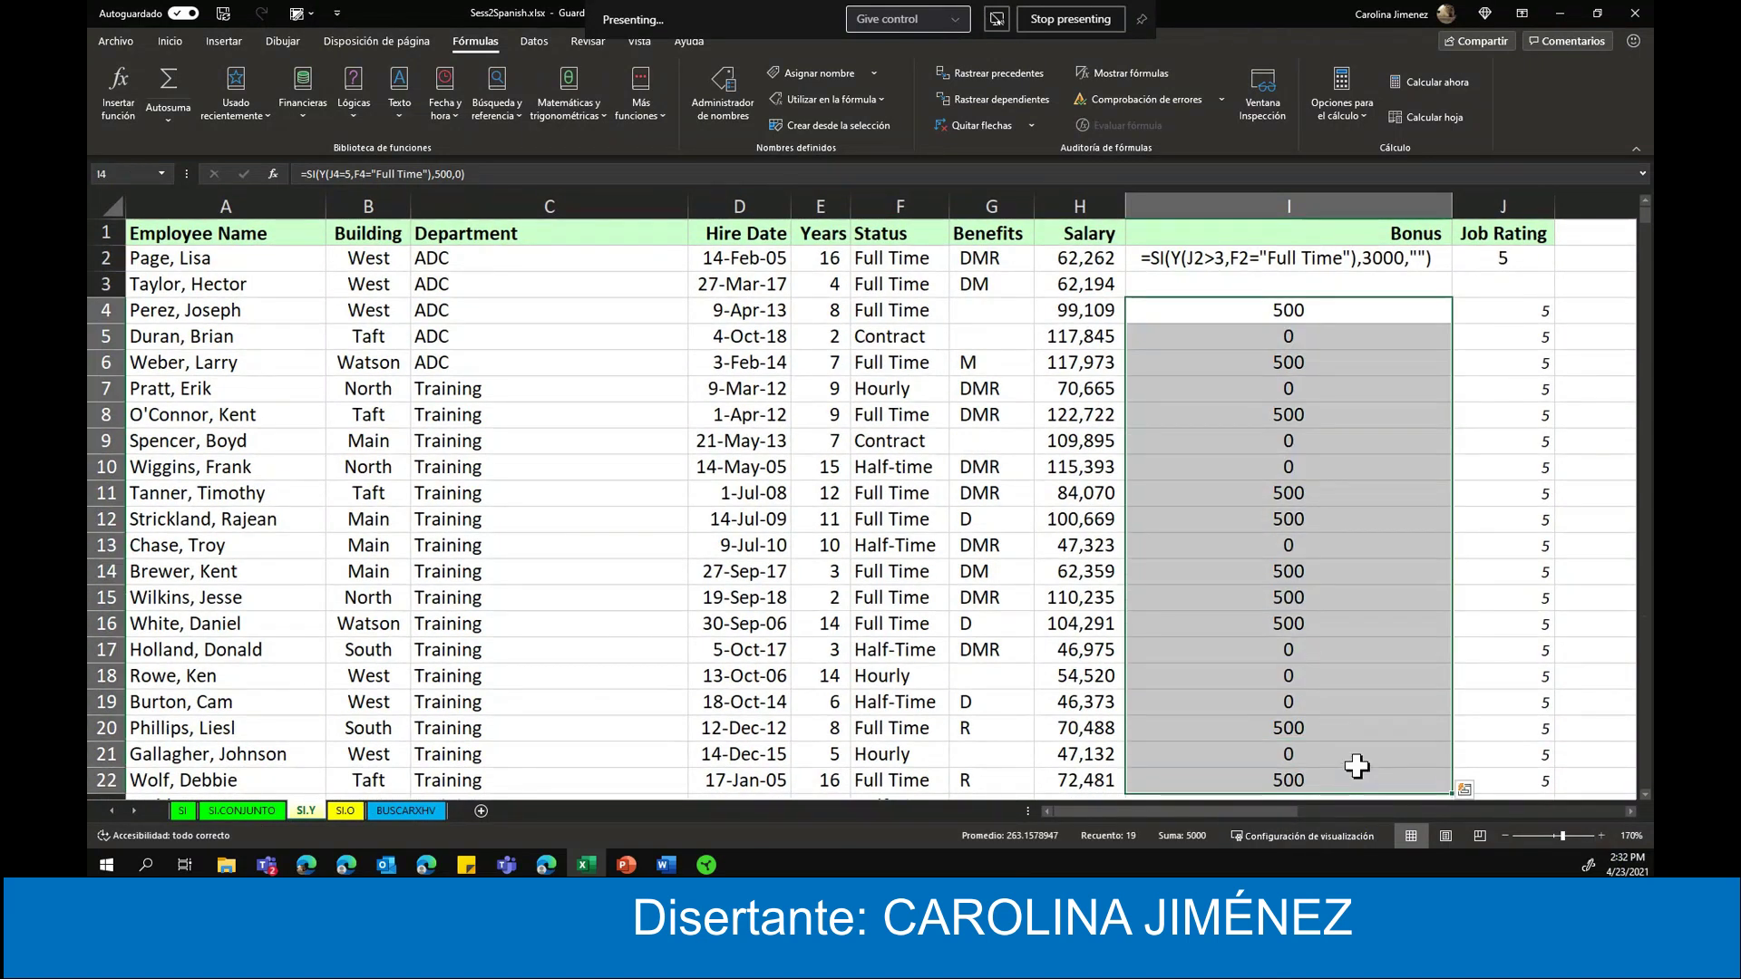
{"action": "key", "text": "Delete"}
{"action": "left_click", "coordinate": [1292, 544]}
{"action": "left_click", "coordinate": [1258, 331]}
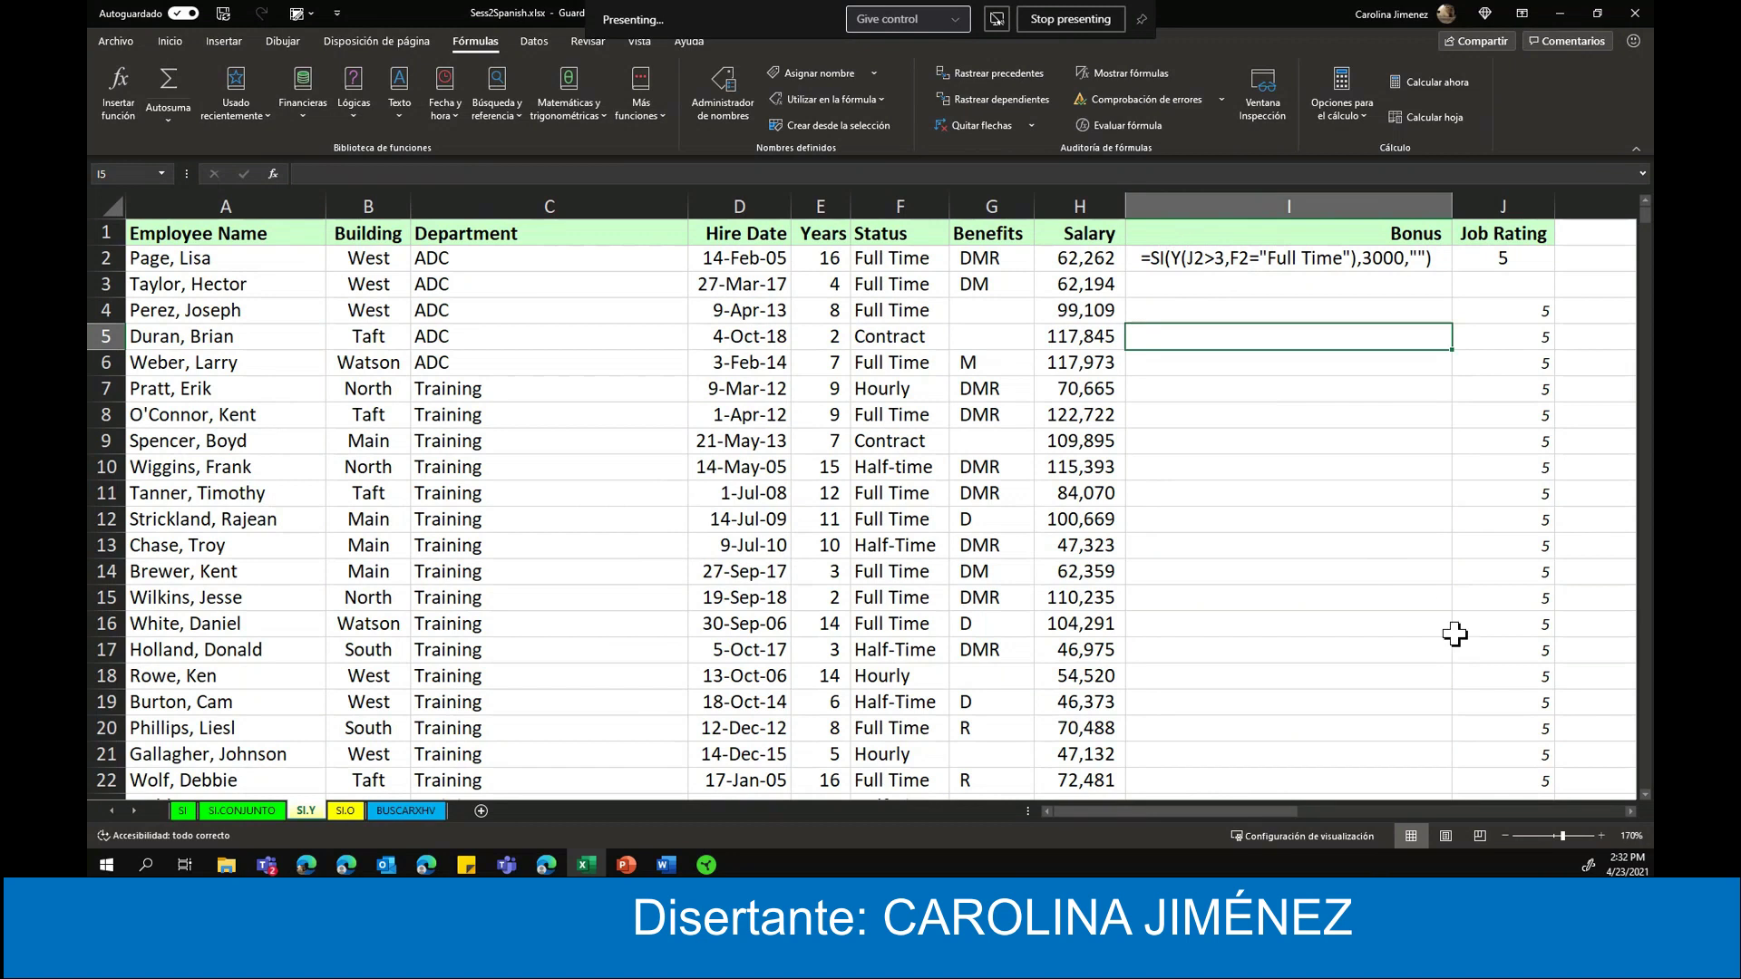
{"action": "left_click", "coordinate": [1602, 835]}
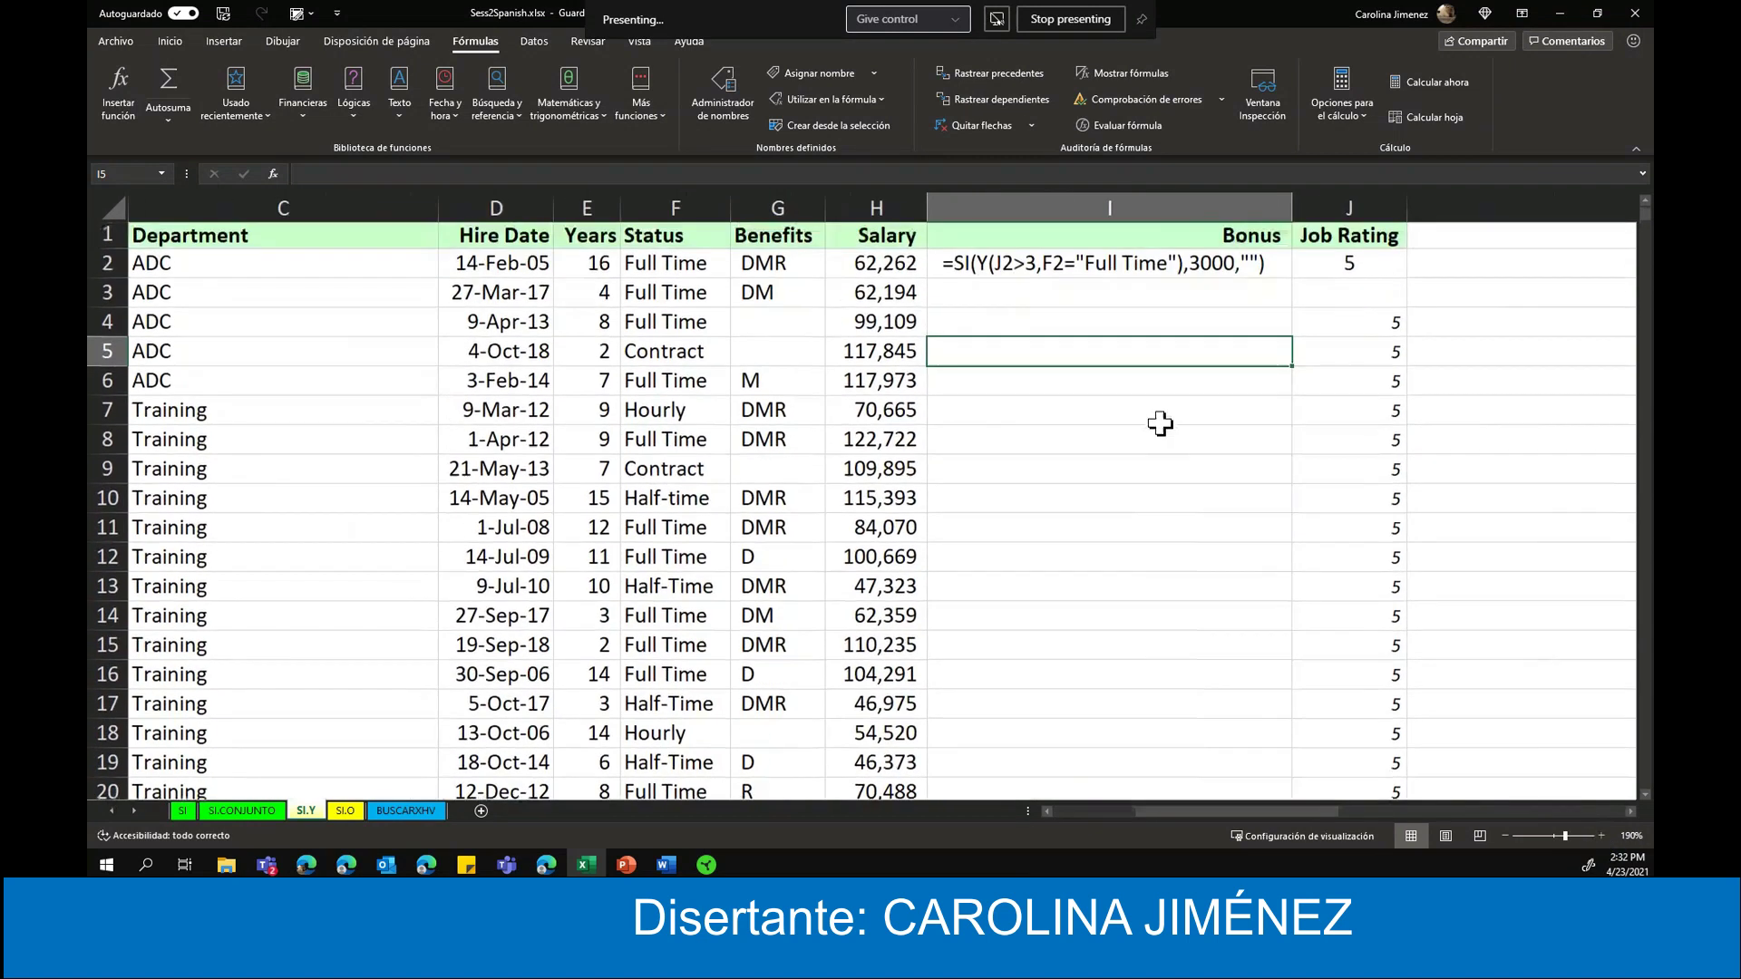
{"action": "left_click_drag", "start_coordinate": [1260, 811], "coordinate": [1162, 810]}
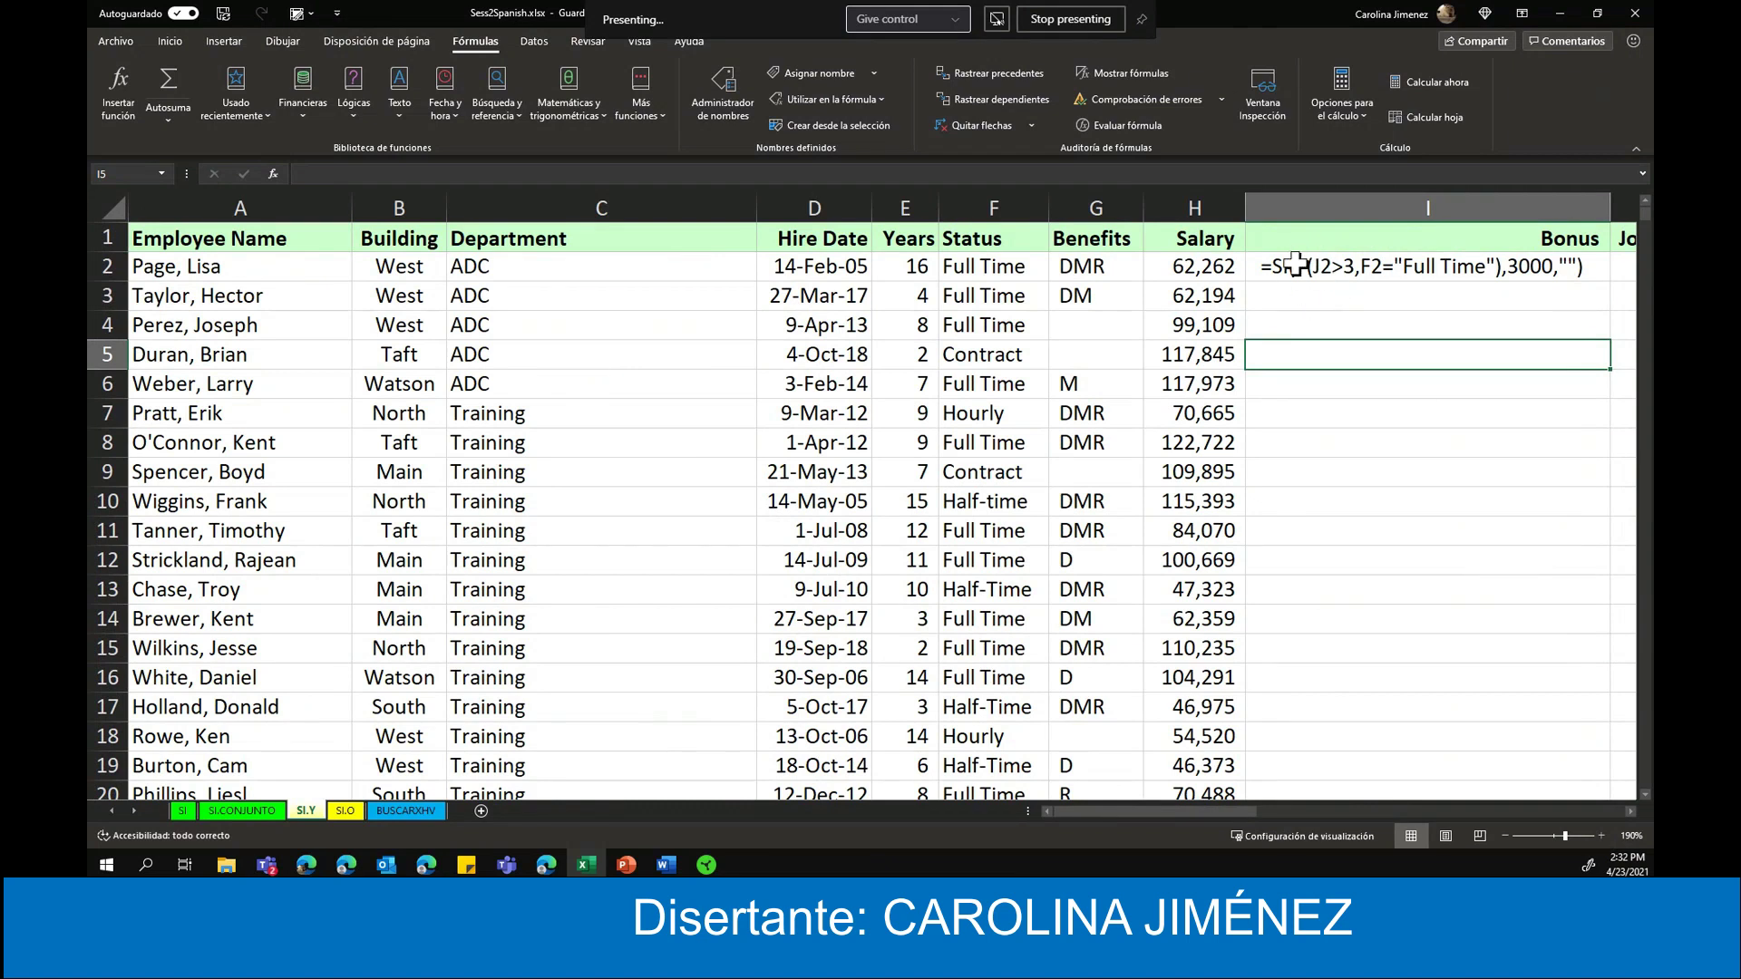
{"action": "left_click", "coordinate": [353, 105]}
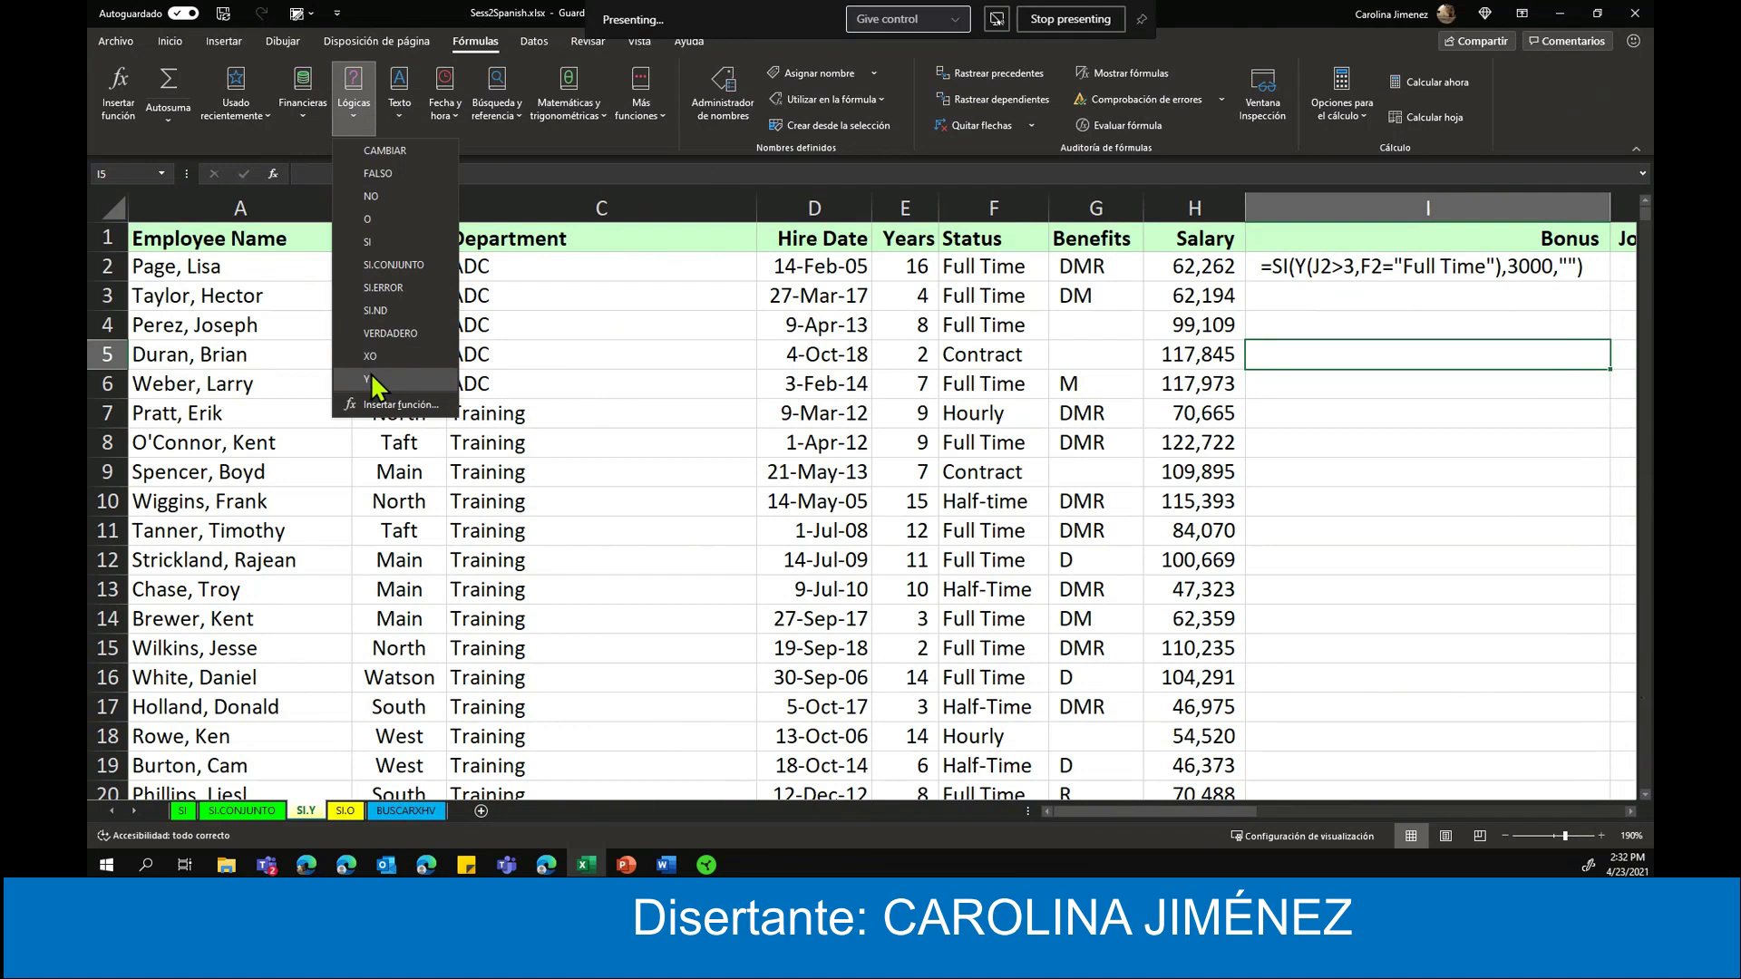
{"action": "mouse_move", "coordinate": [367, 379]}
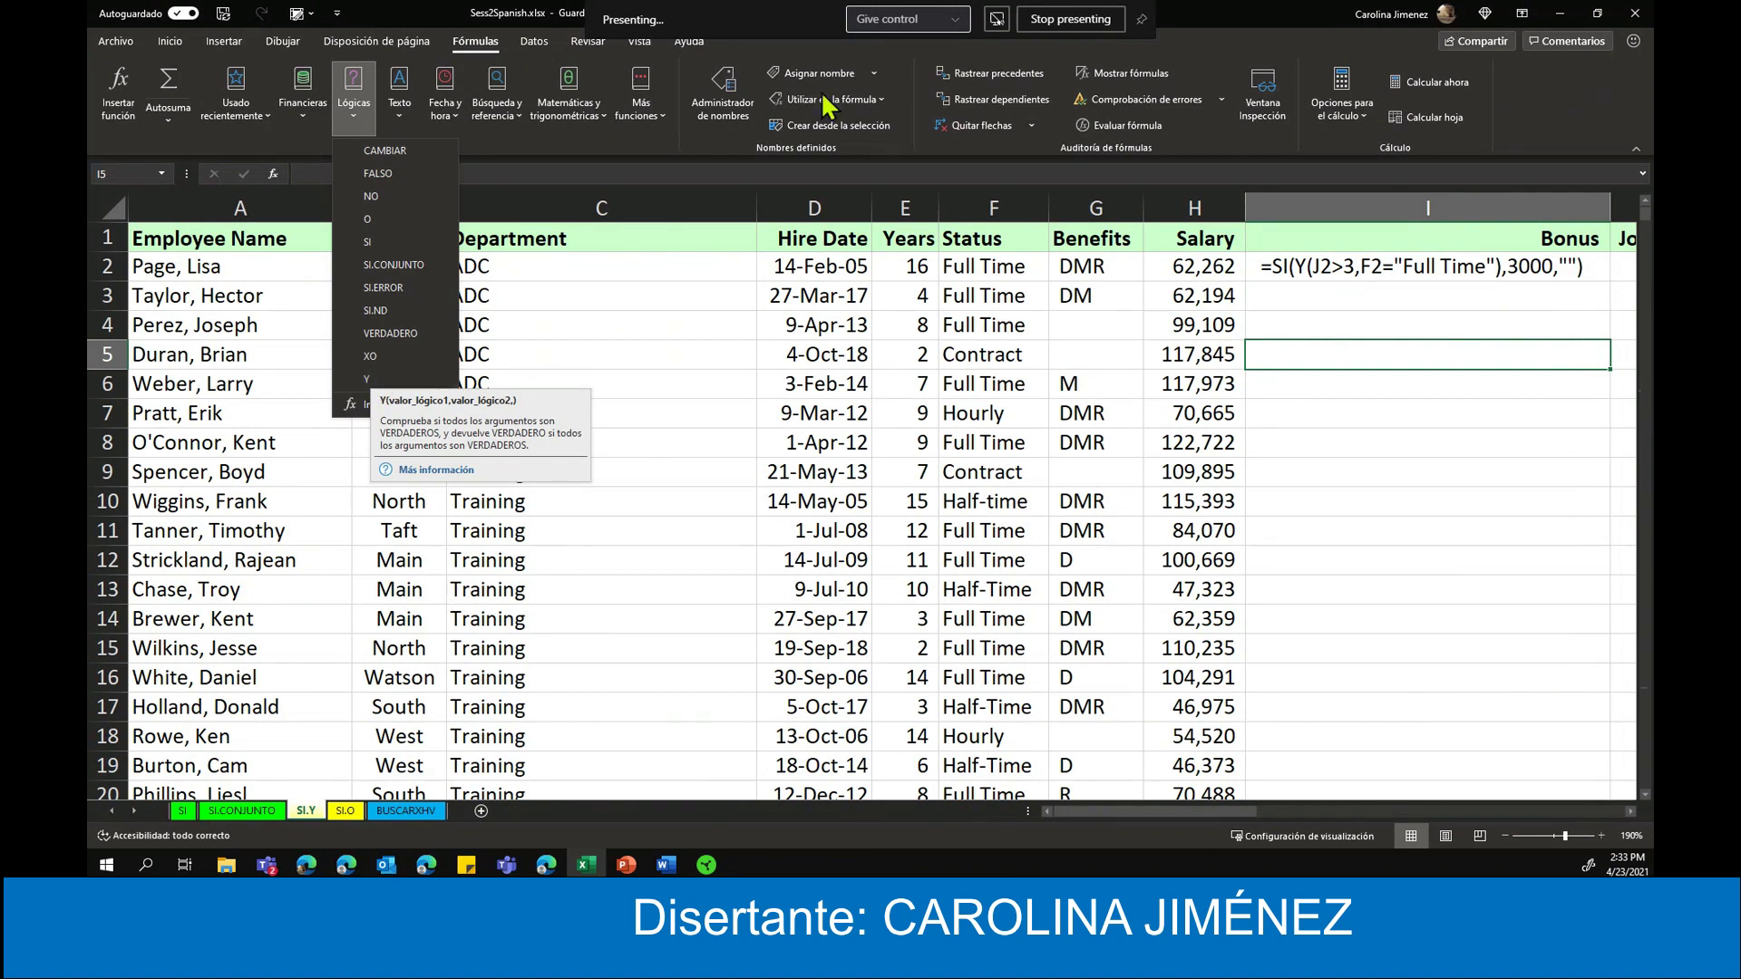
{"action": "left_click", "coordinate": [1249, 321]}
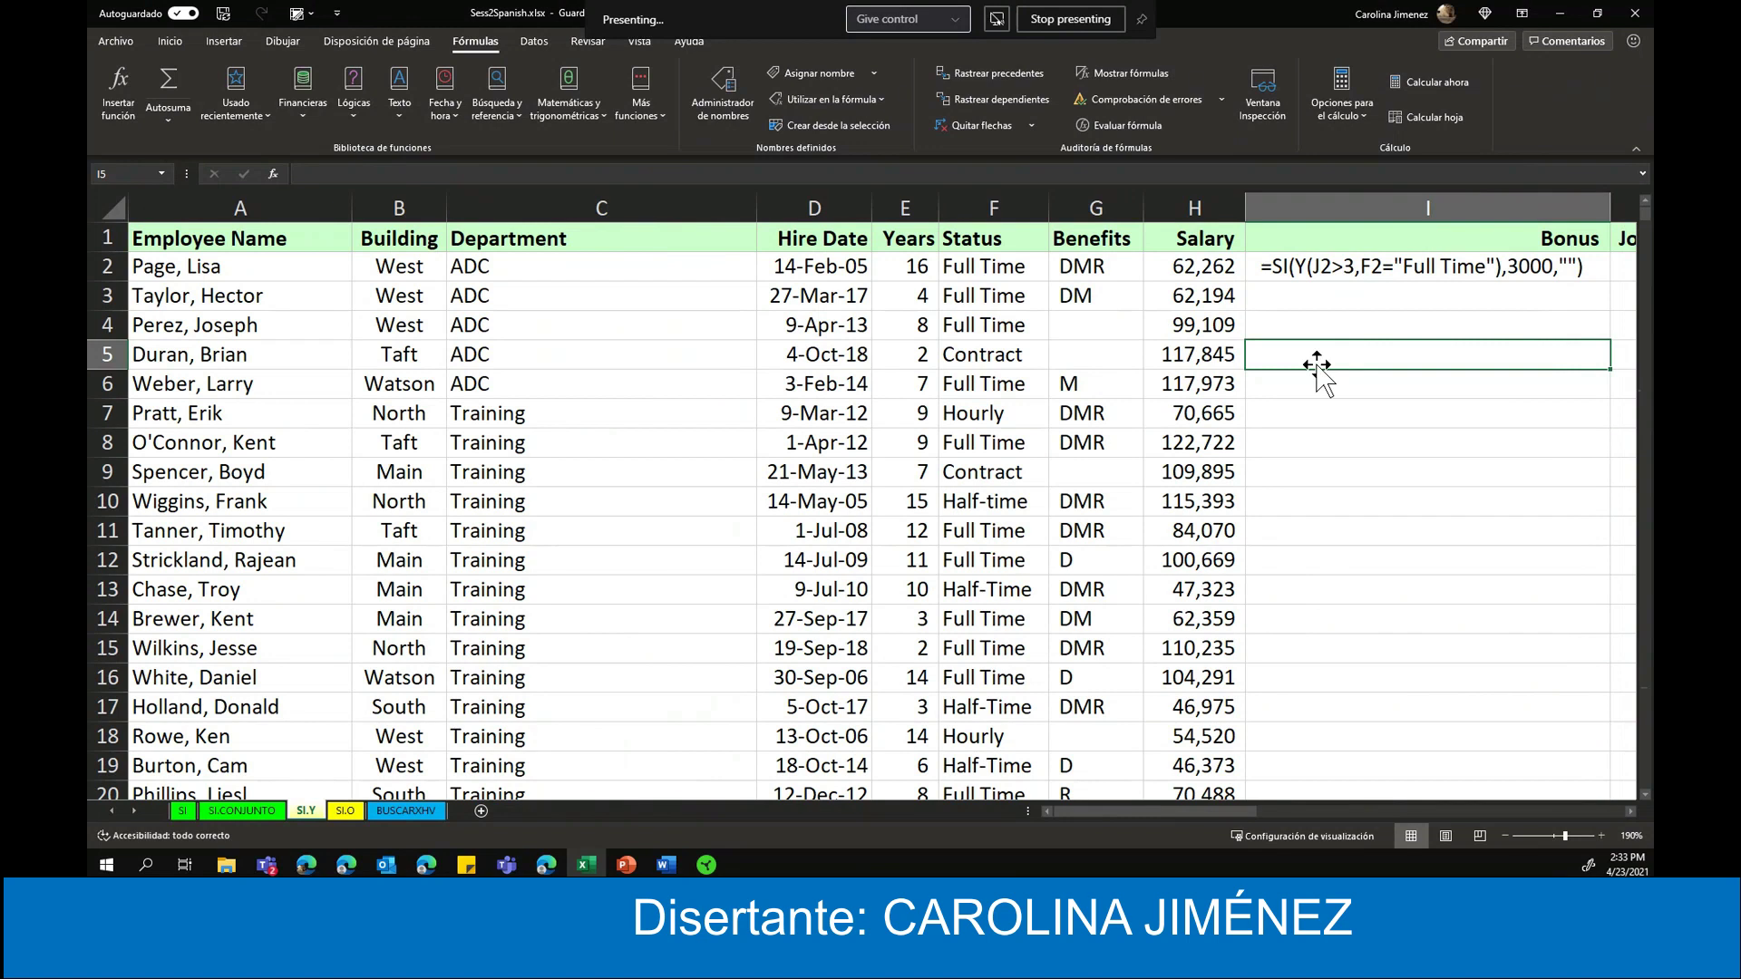
{"action": "left_click_drag", "start_coordinate": [1245, 810], "coordinate": [1286, 810]}
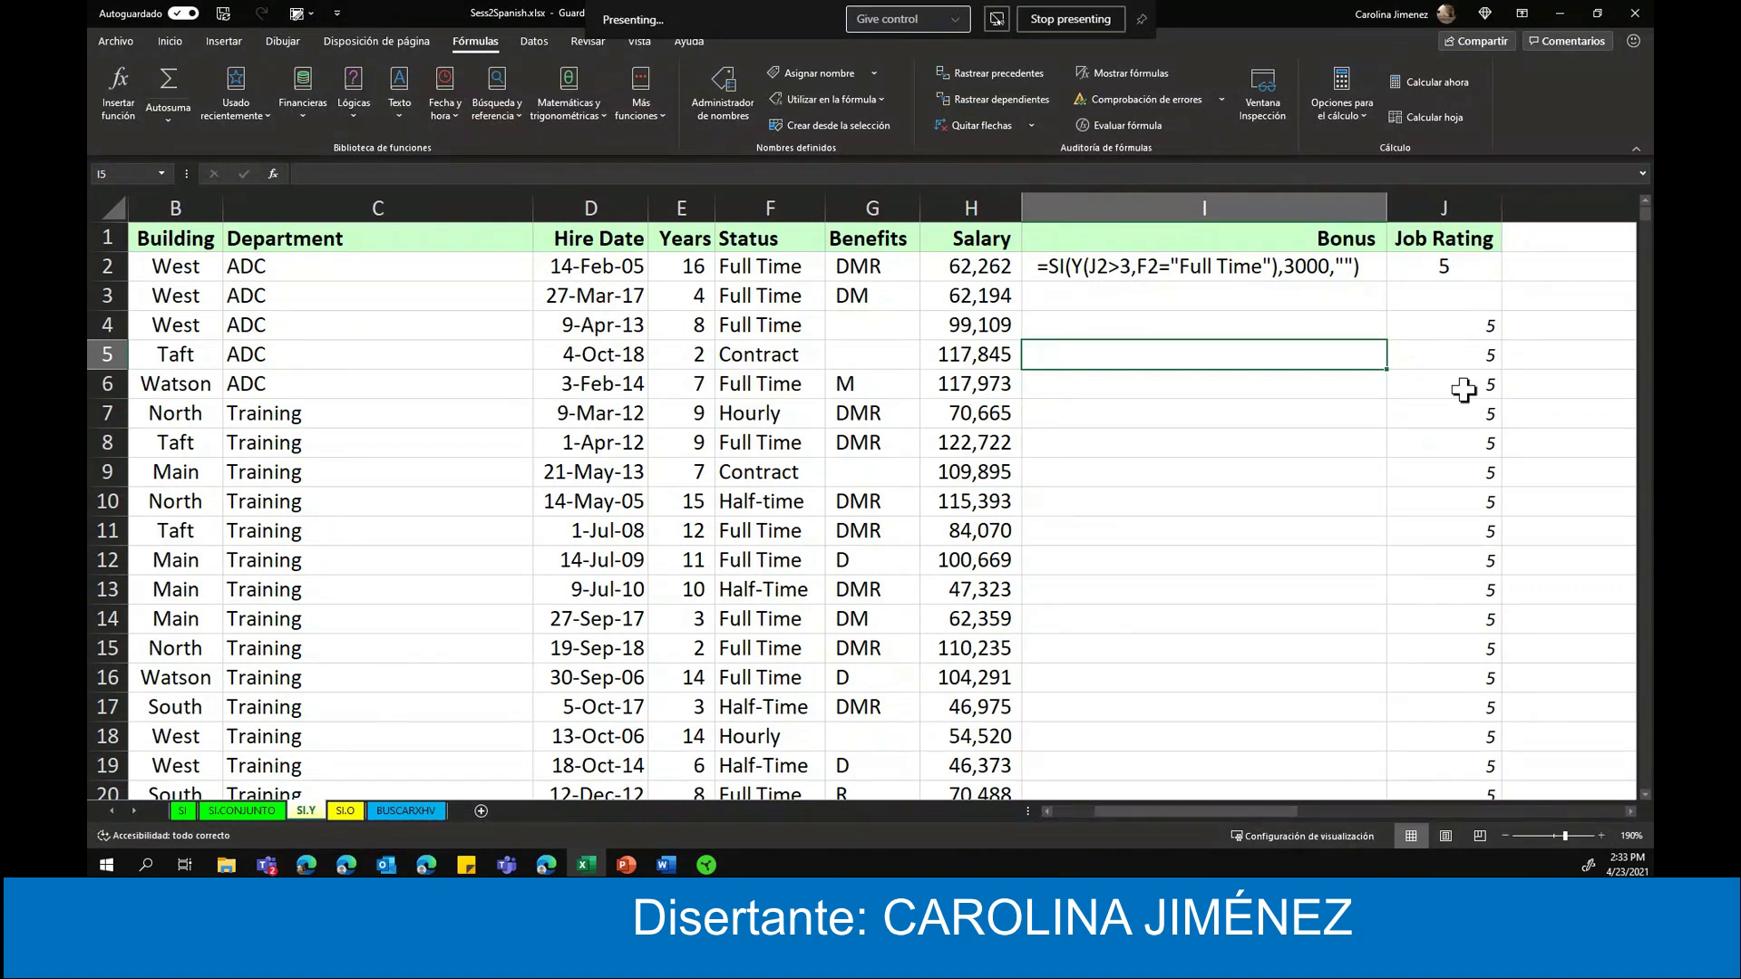
- In I5 build =SI(Y(J5=5, from suggestions, then add F5 as the second condition
{"action": "double_click", "coordinate": [1124, 356]}
{"action": "type", "text": "="}
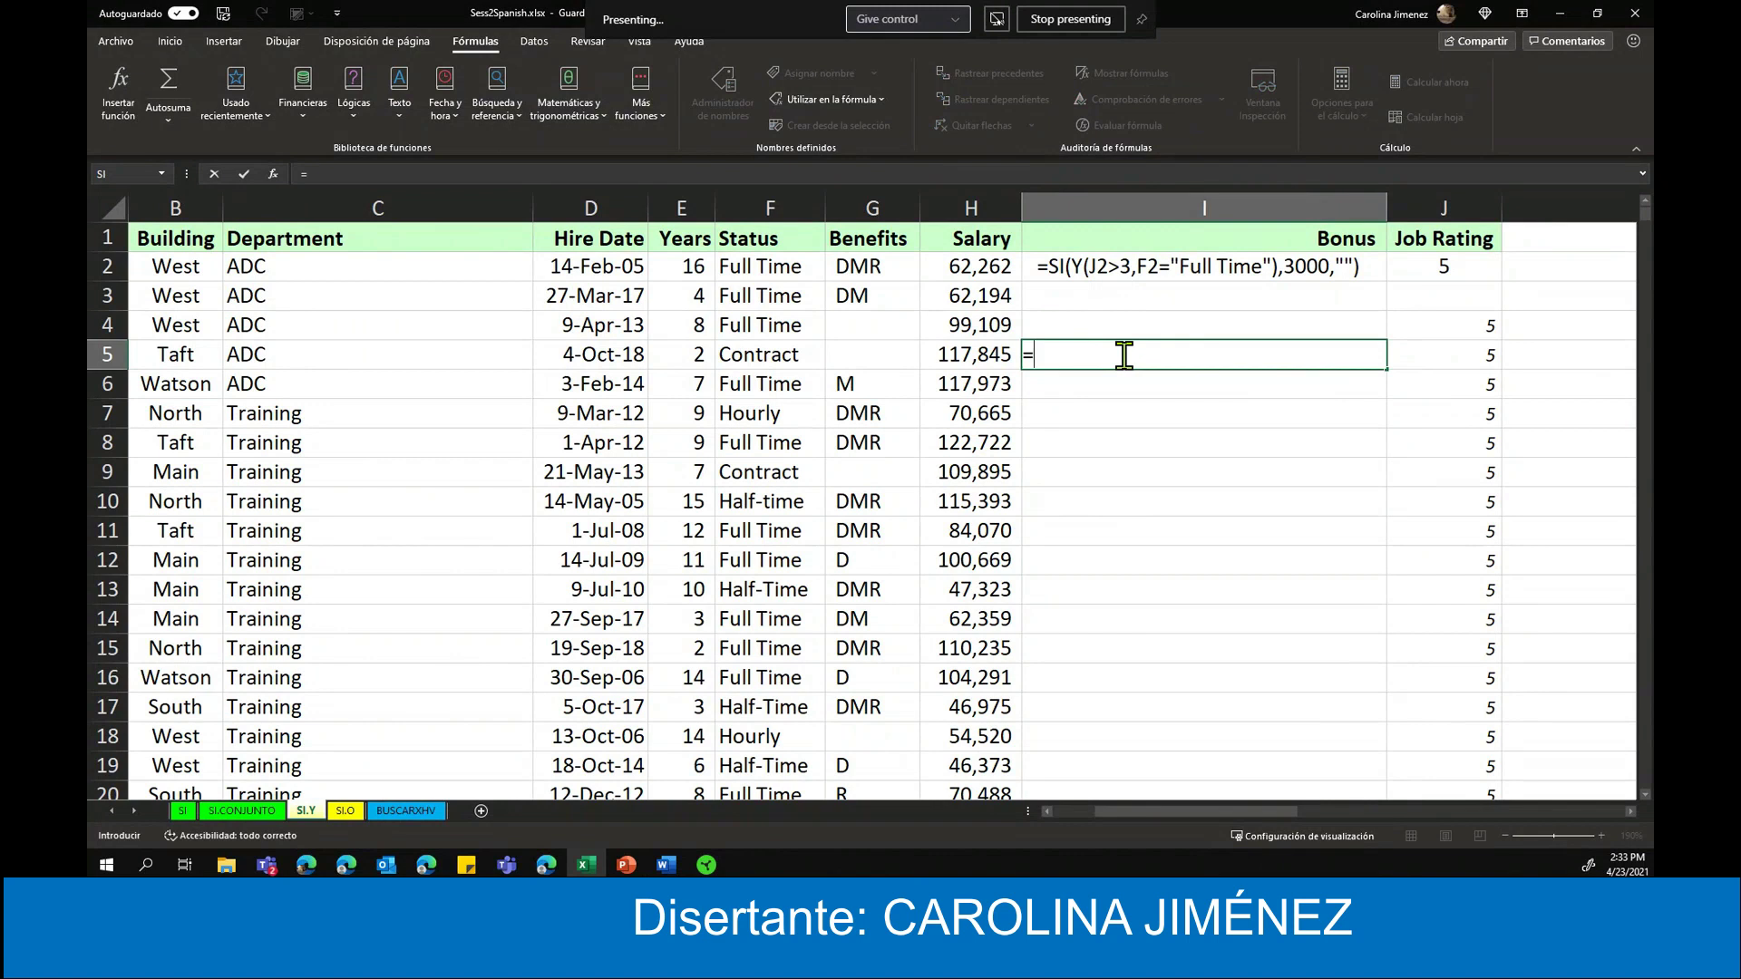
{"action": "type", "text": "si"}
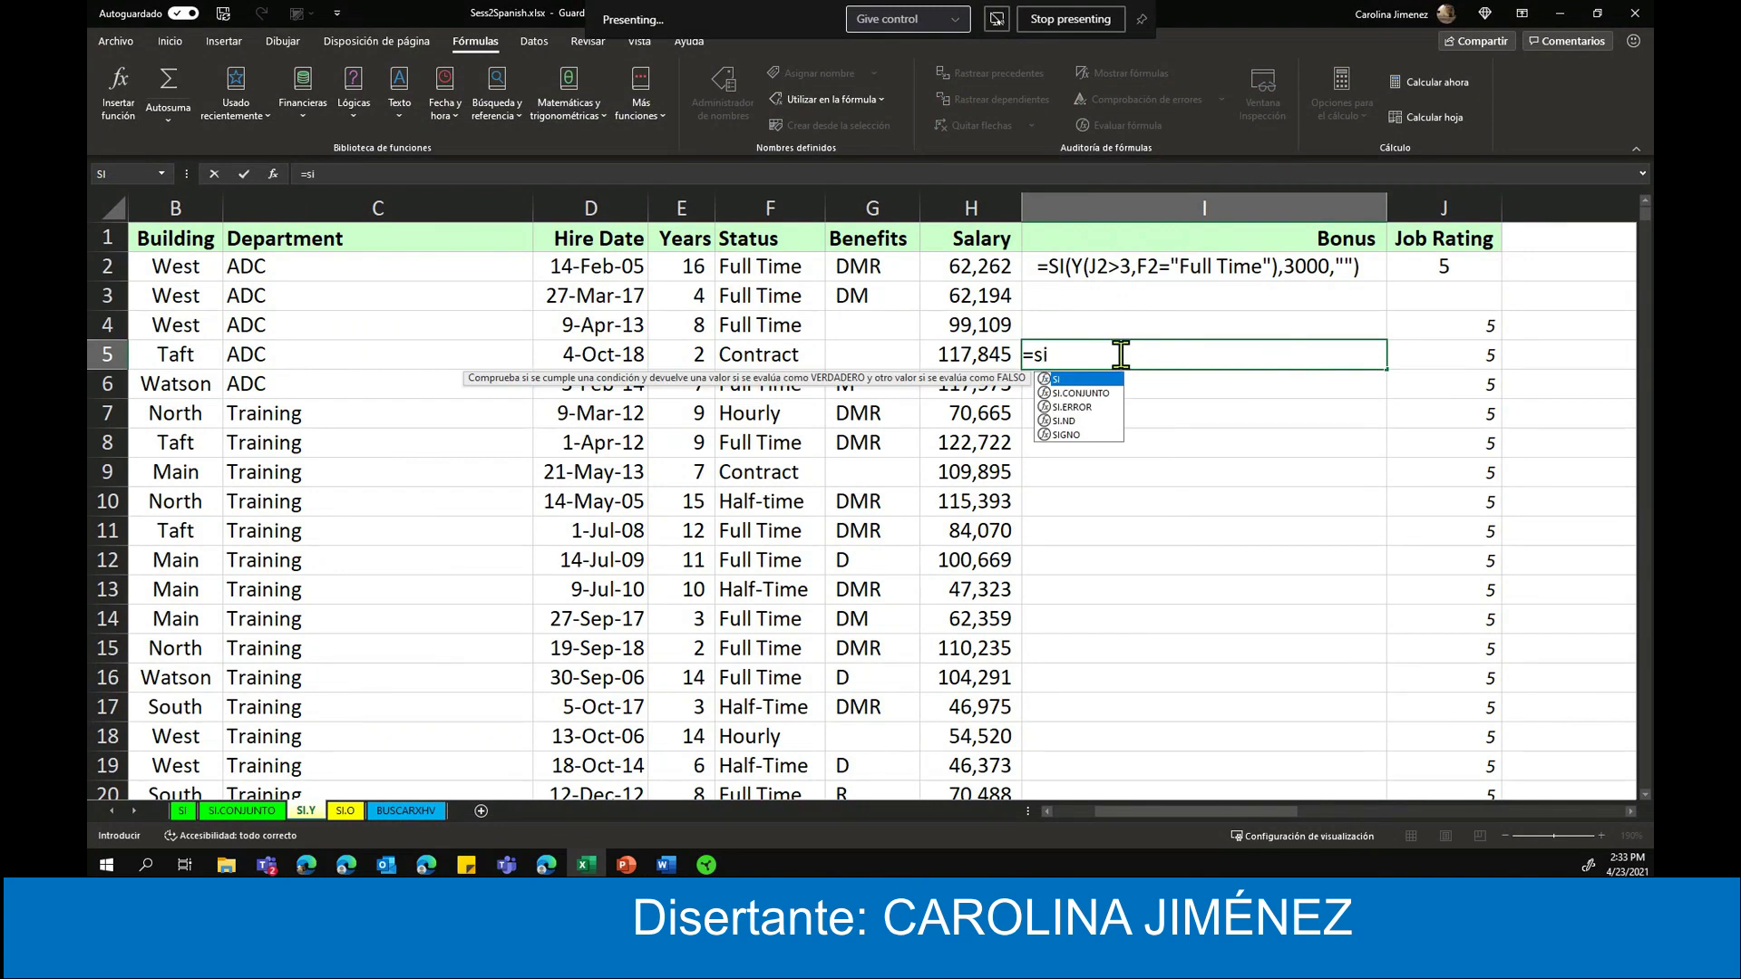
{"action": "double_click", "coordinate": [1093, 380]}
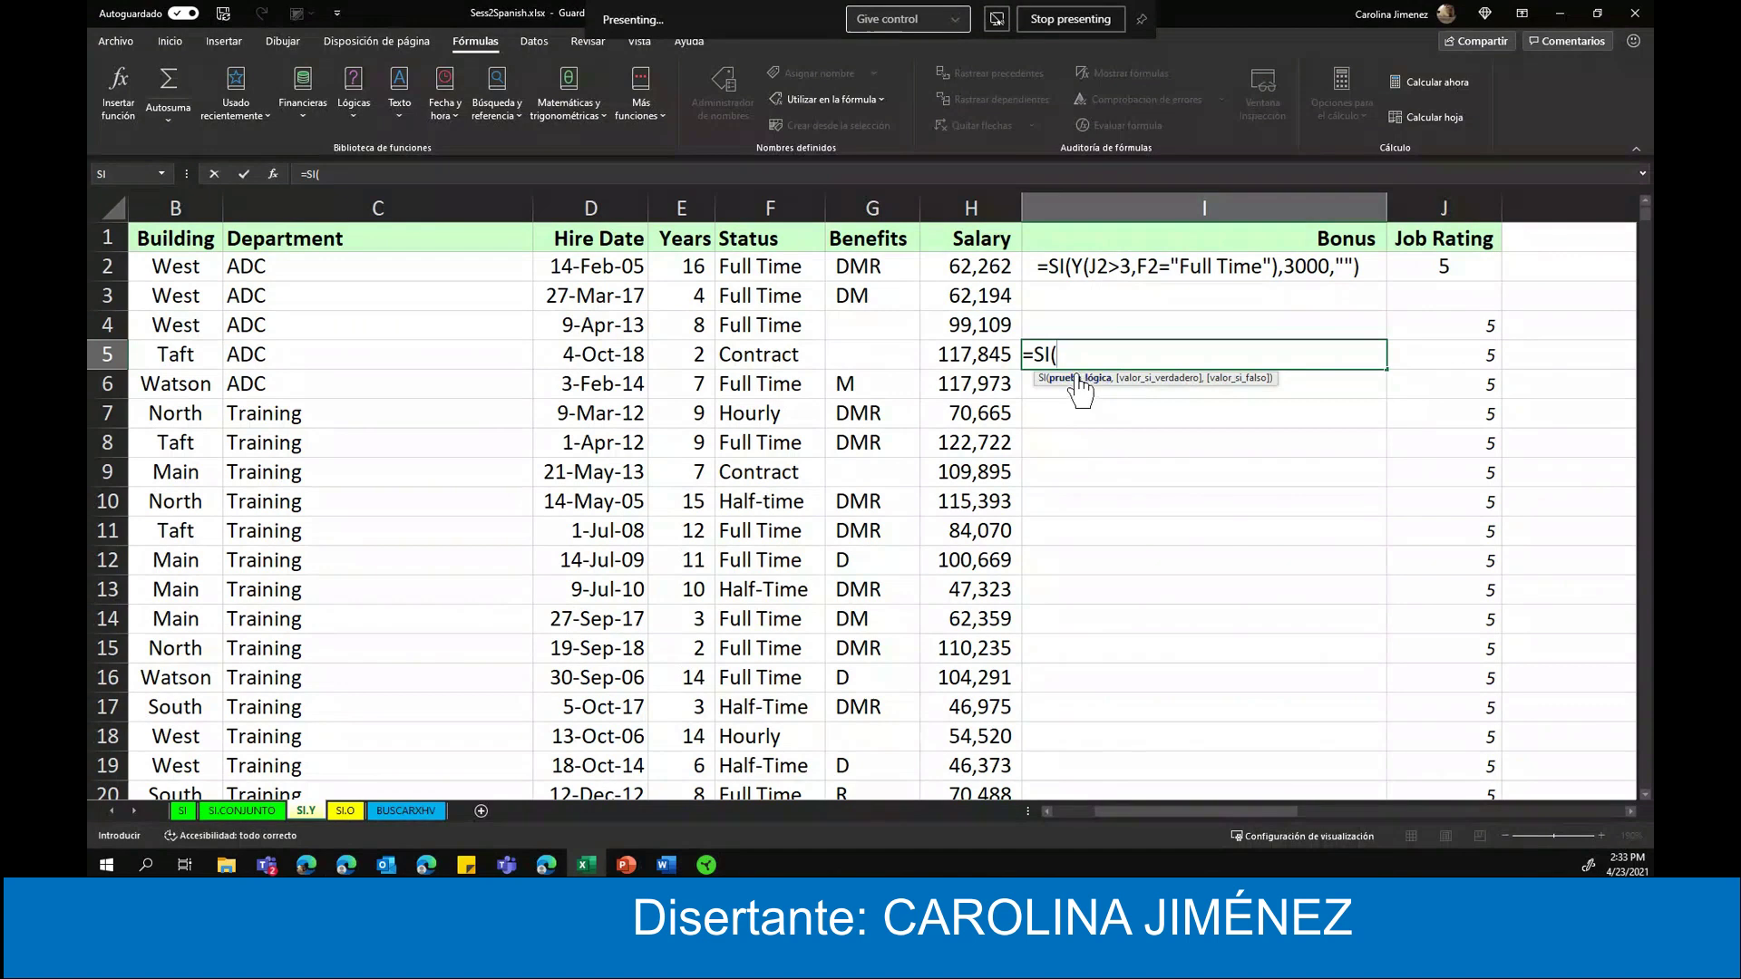
{"action": "type", "text": "y"}
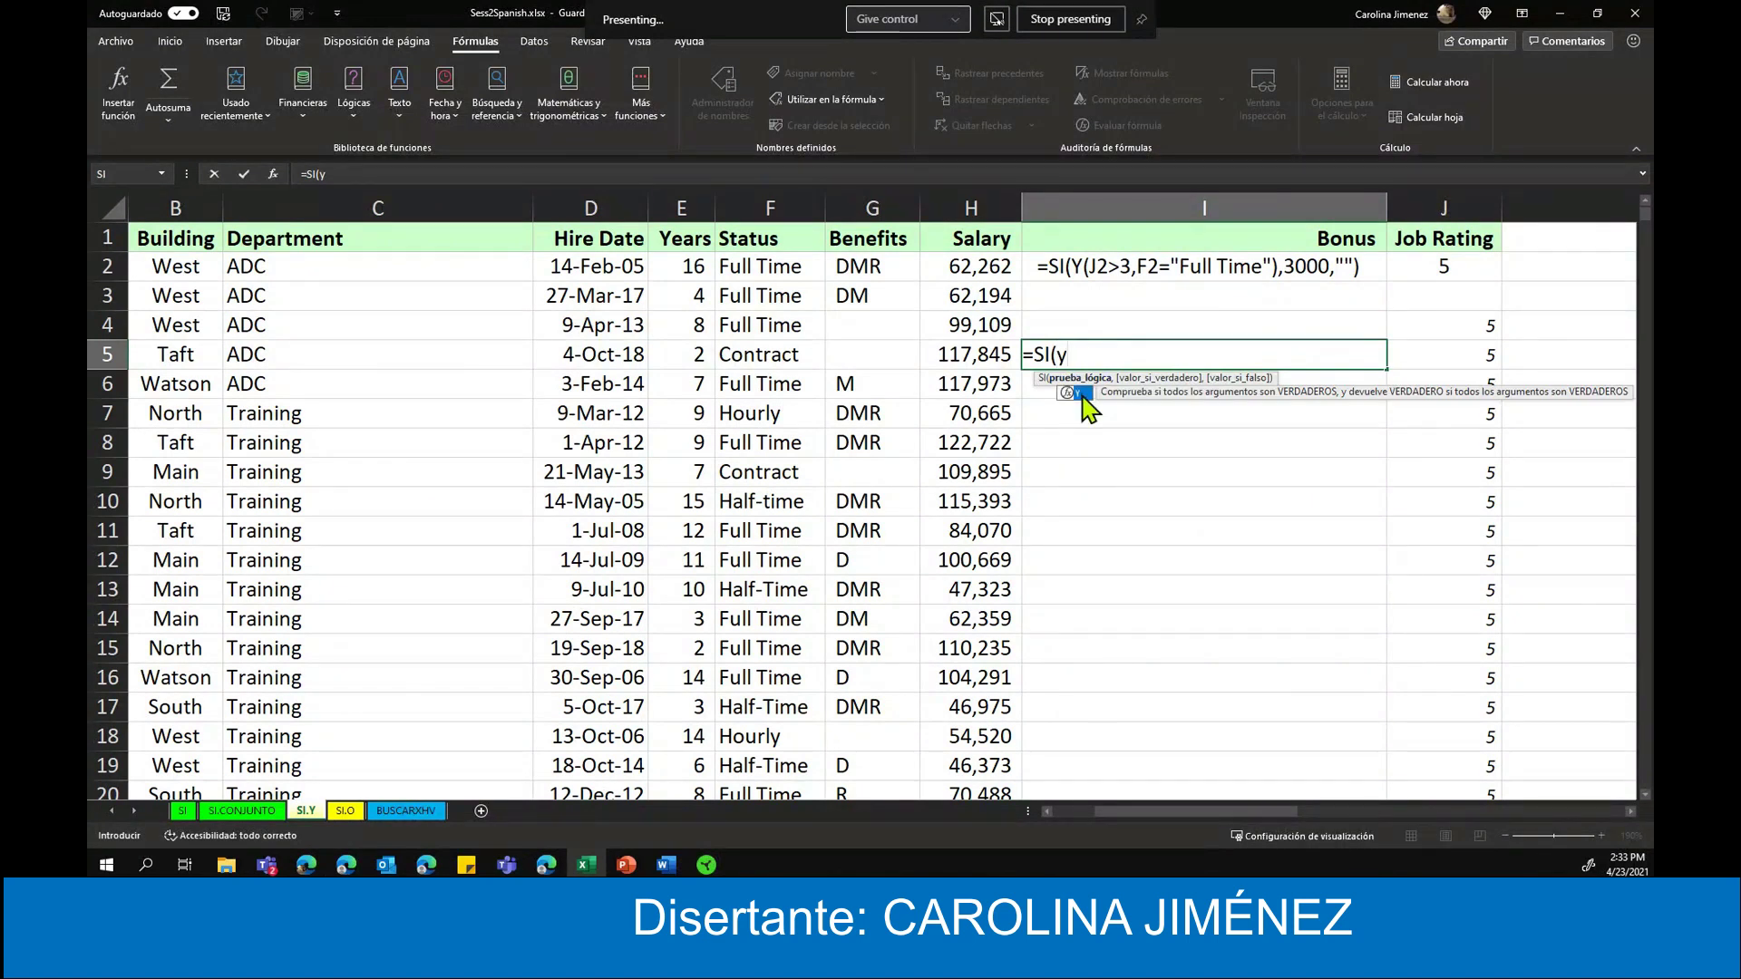
{"action": "double_click", "coordinate": [1082, 395]}
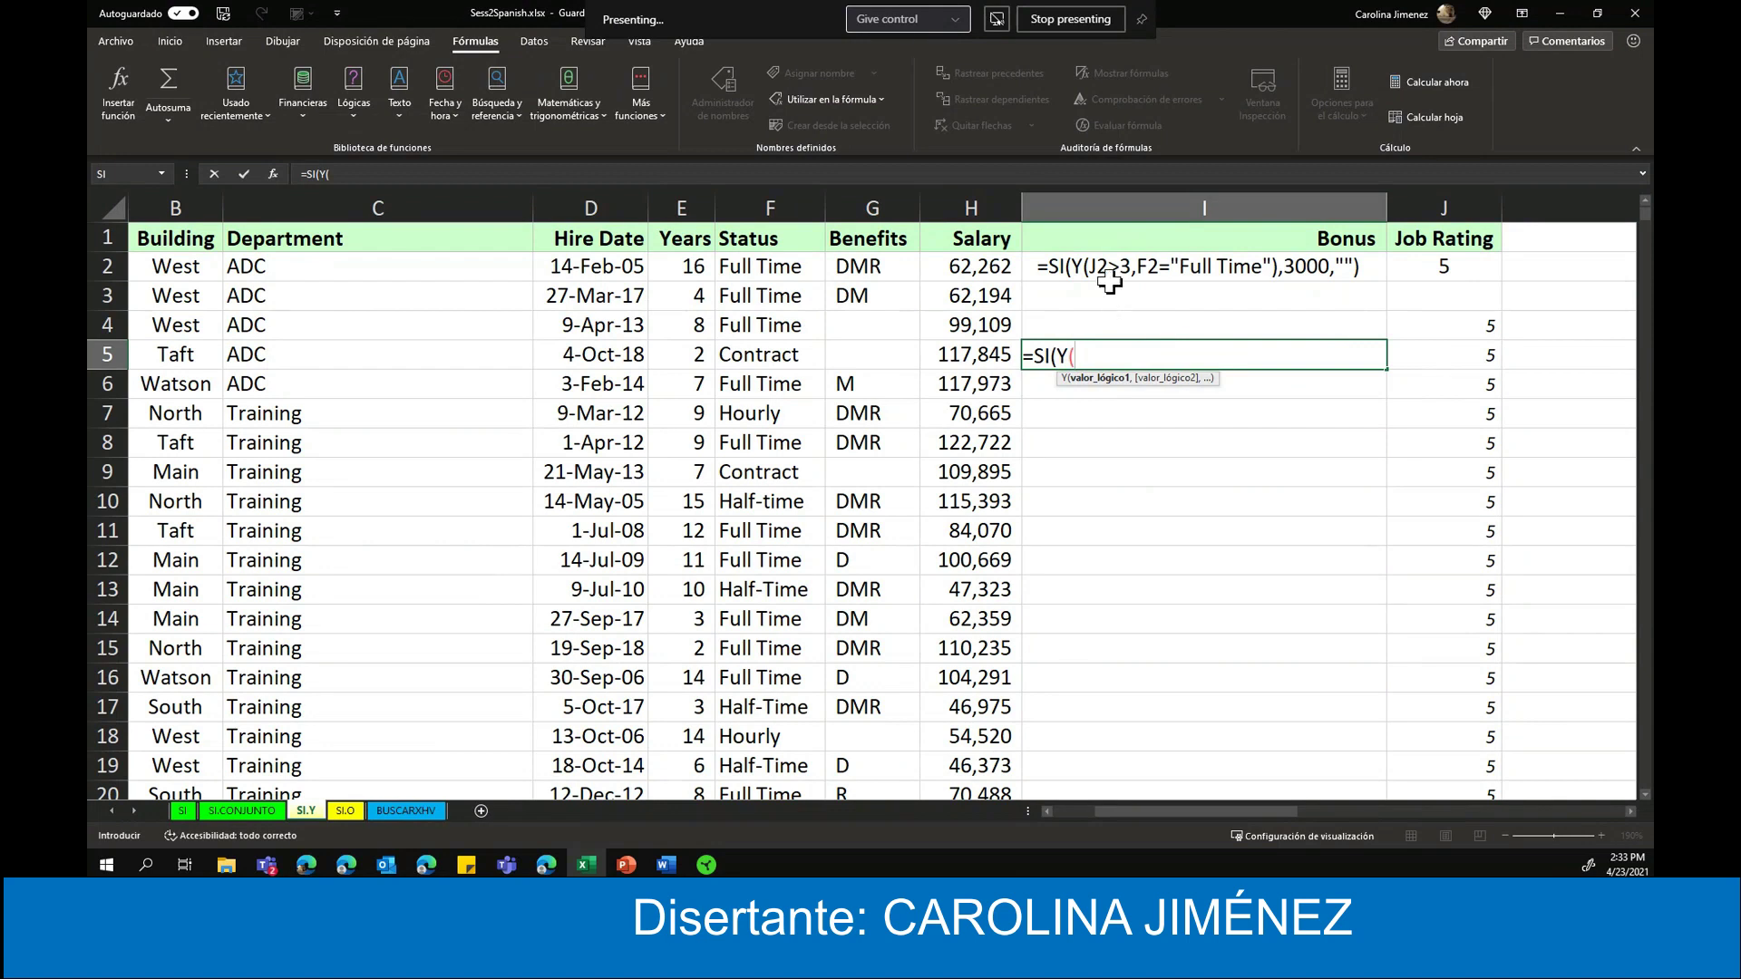
{"action": "left_click", "coordinate": [1464, 361]}
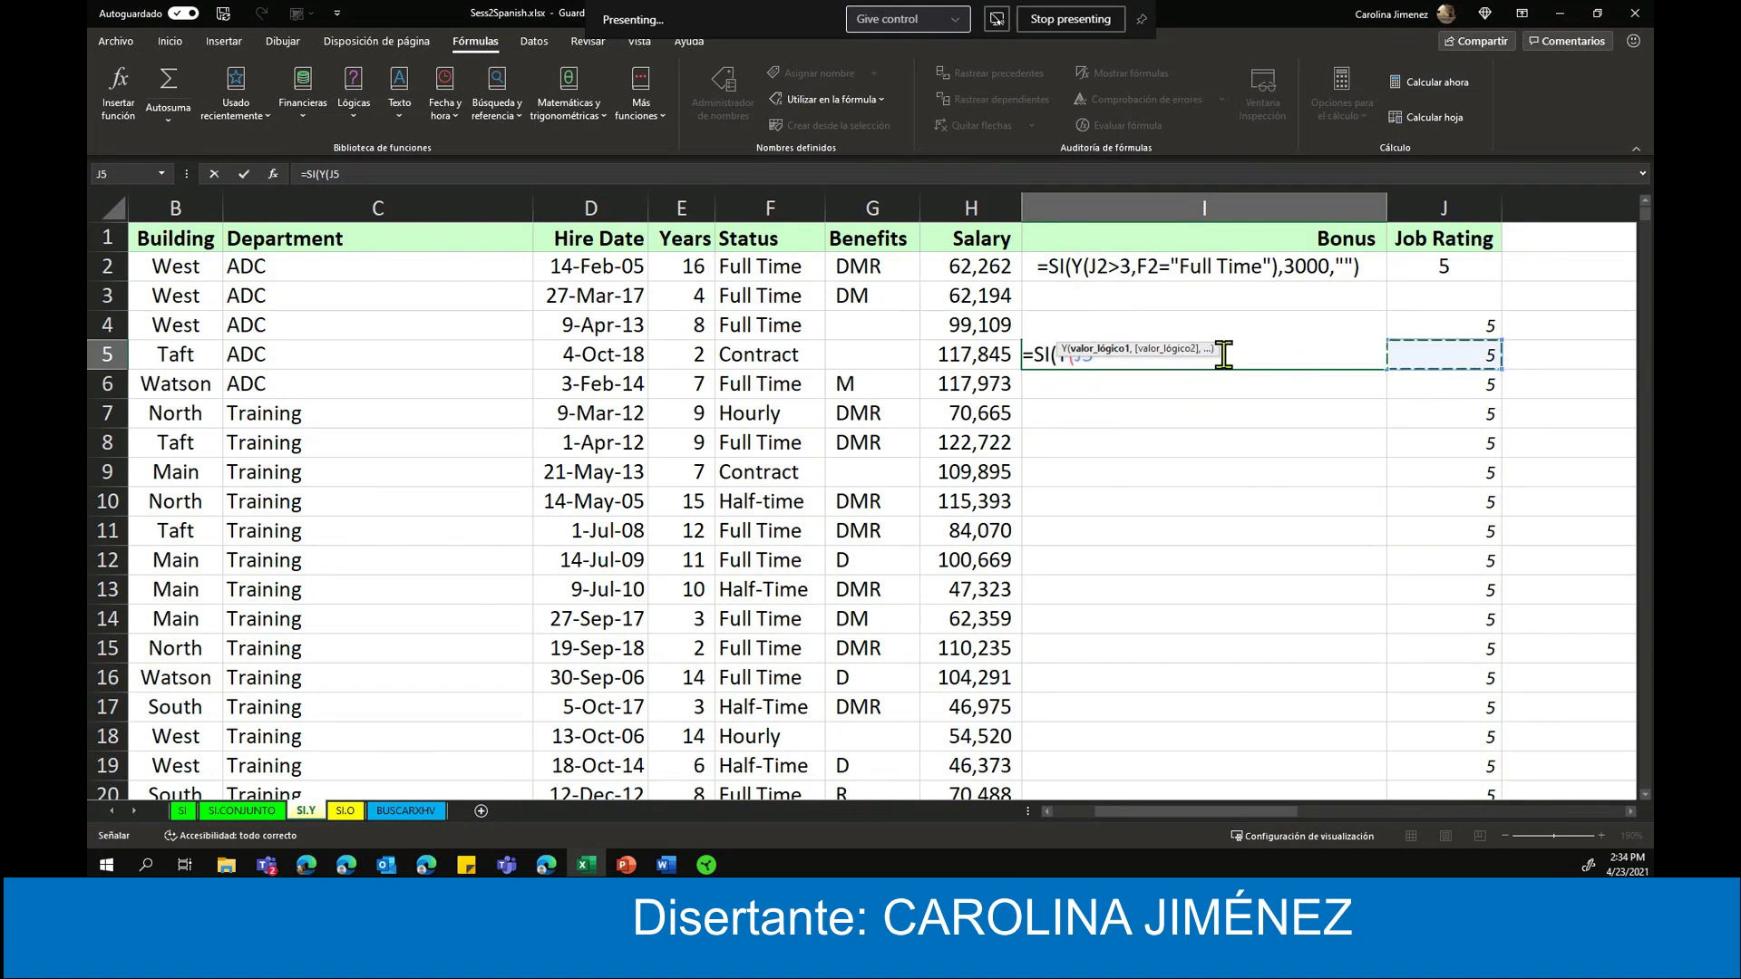
{"action": "type", "text": "=5"}
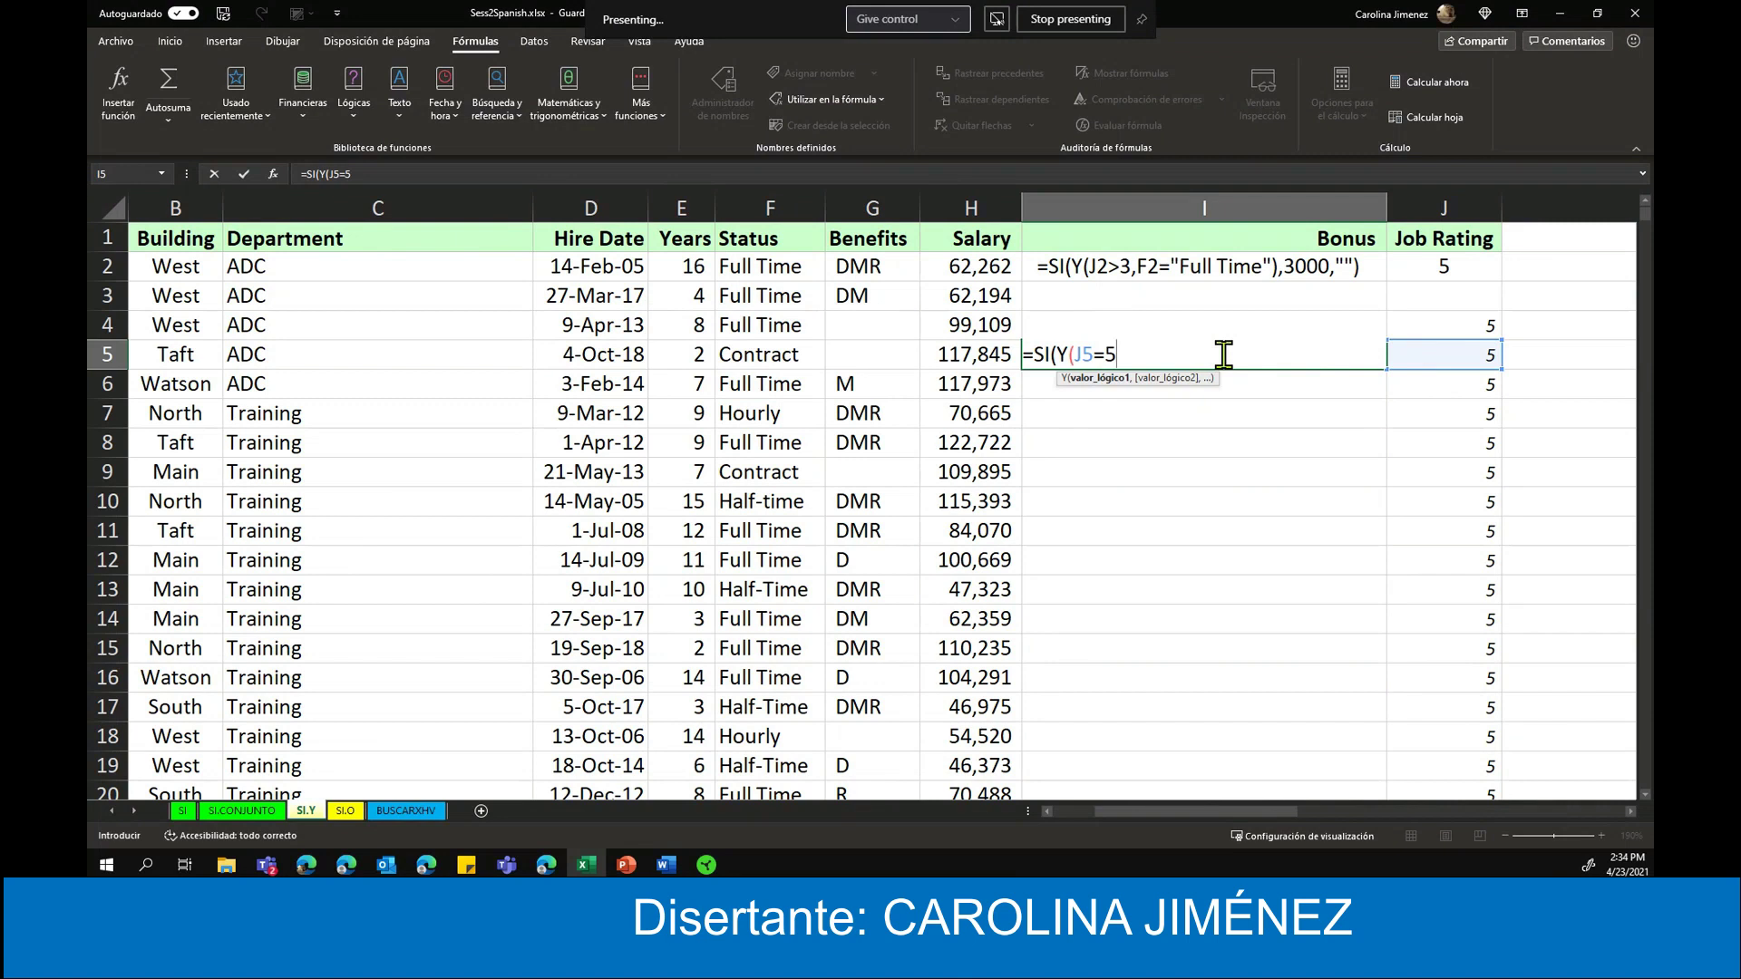
{"action": "type", "text": ","}
{"action": "left_click", "coordinate": [756, 355]}
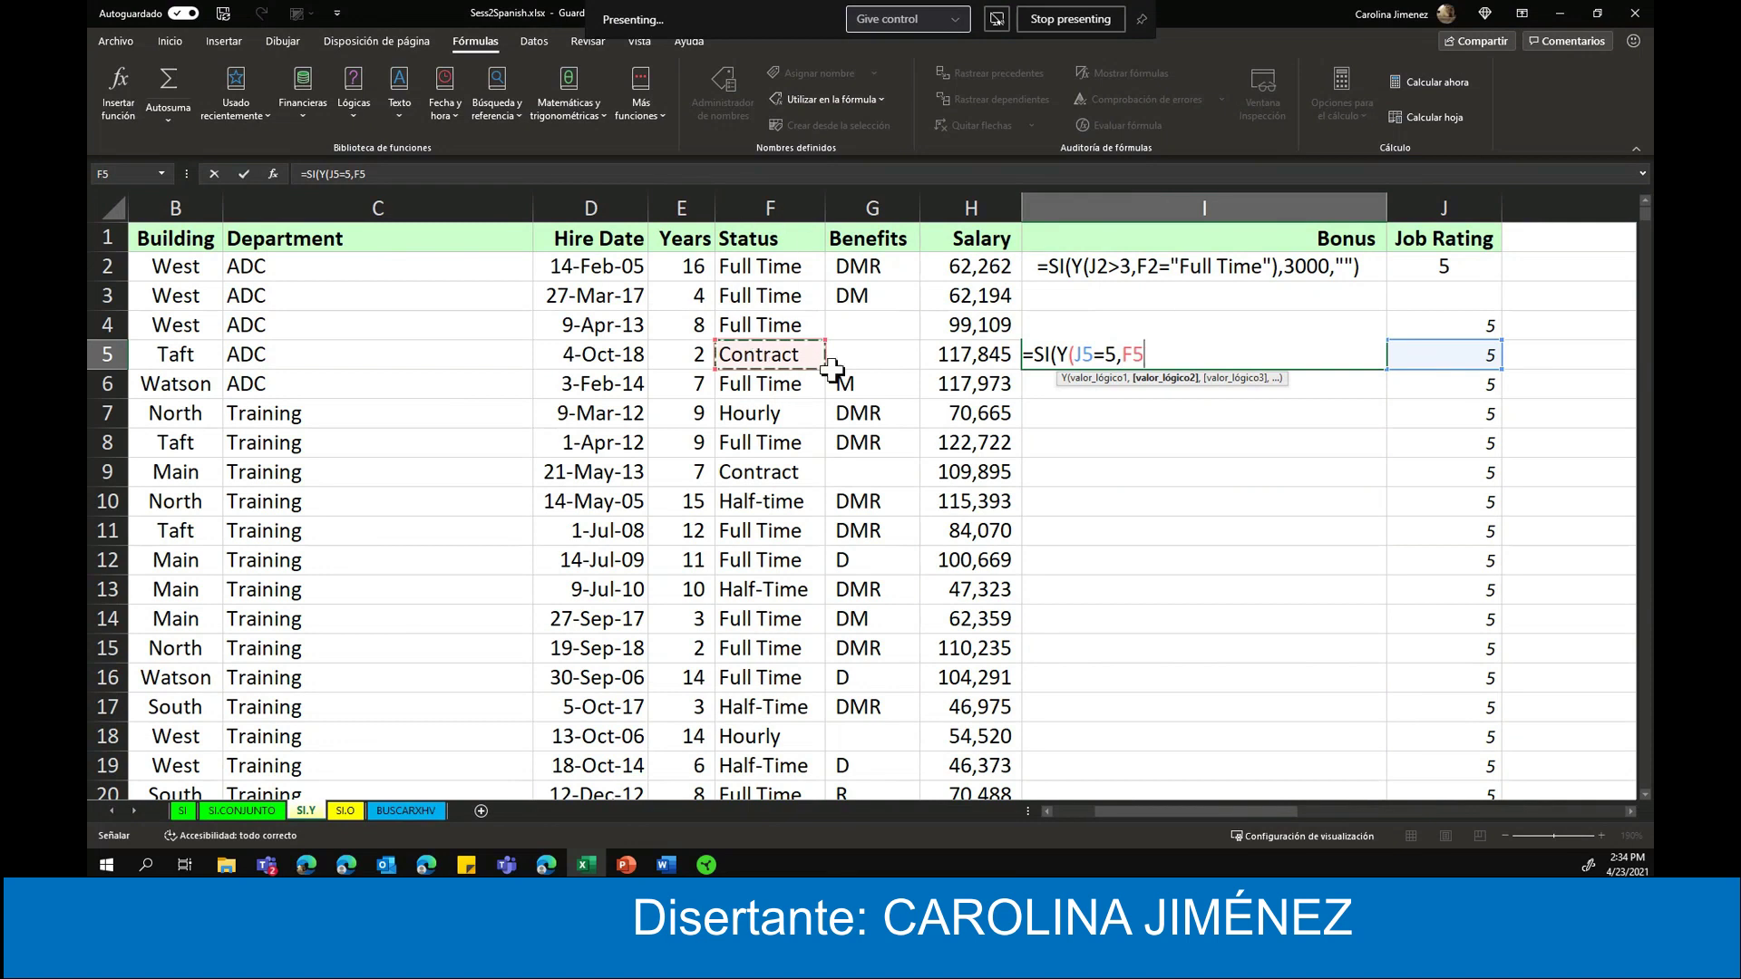
- Finish I5 as =SI(Y(J5=5,F5="Full Time"),300,"") and commit it
{"action": "type", "text": "=\"Full"}
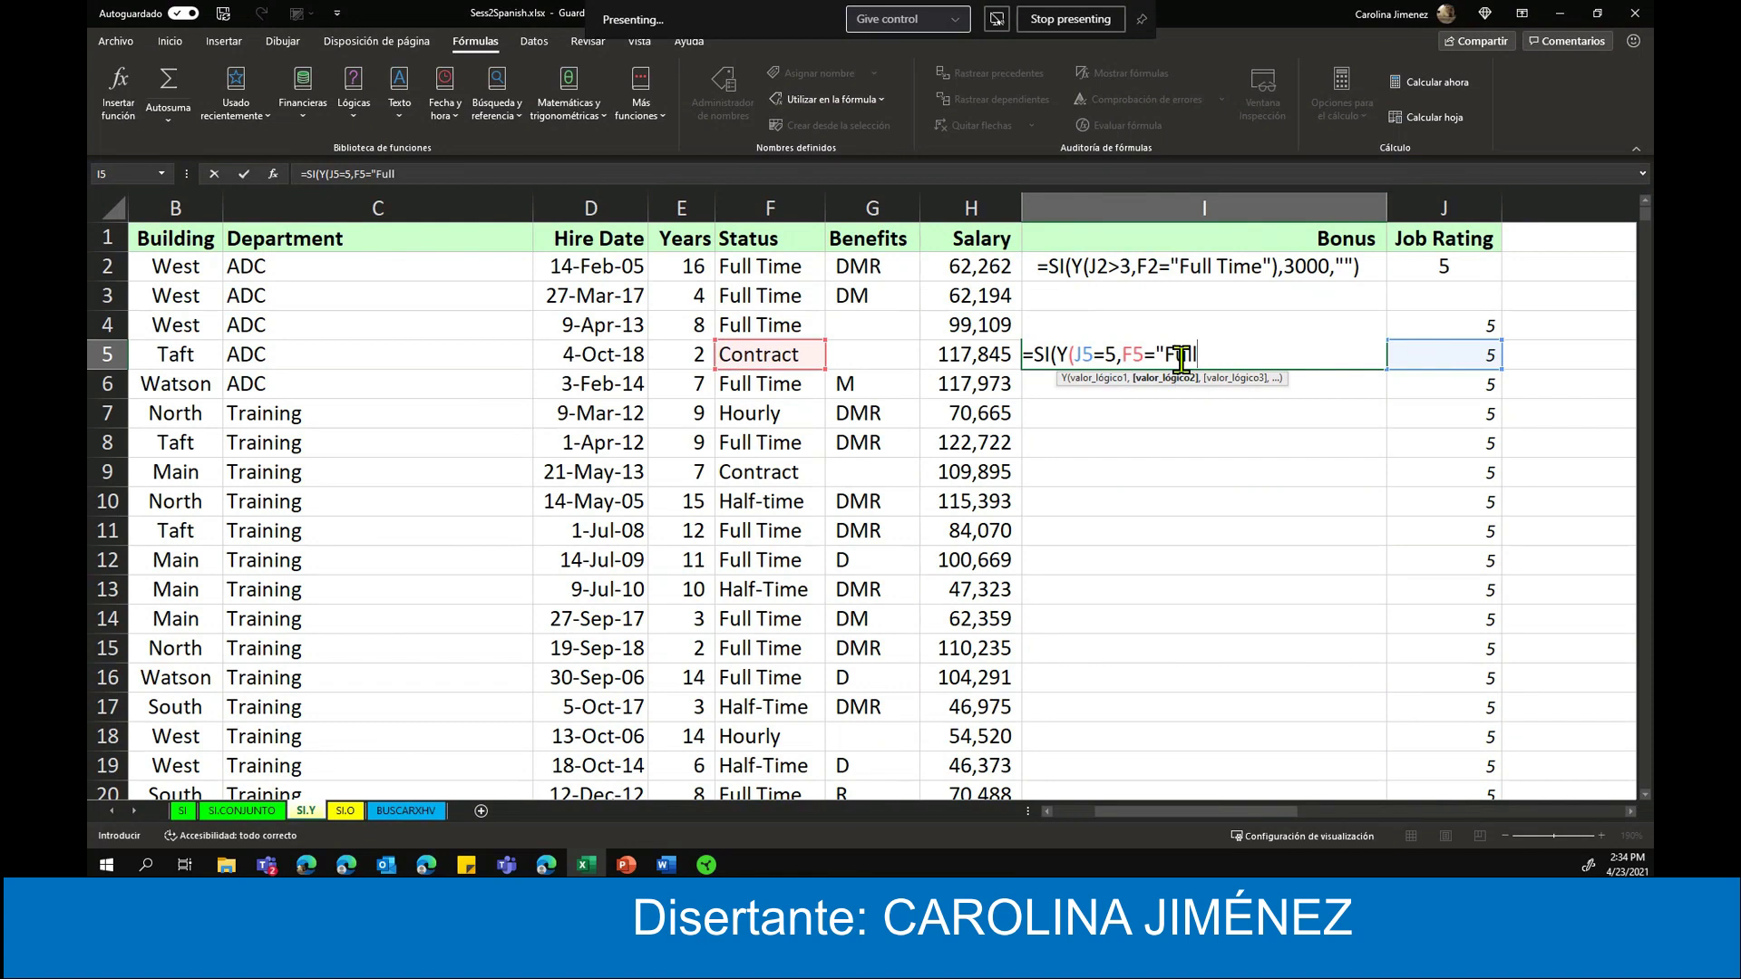
{"action": "type", "text": " Time"}
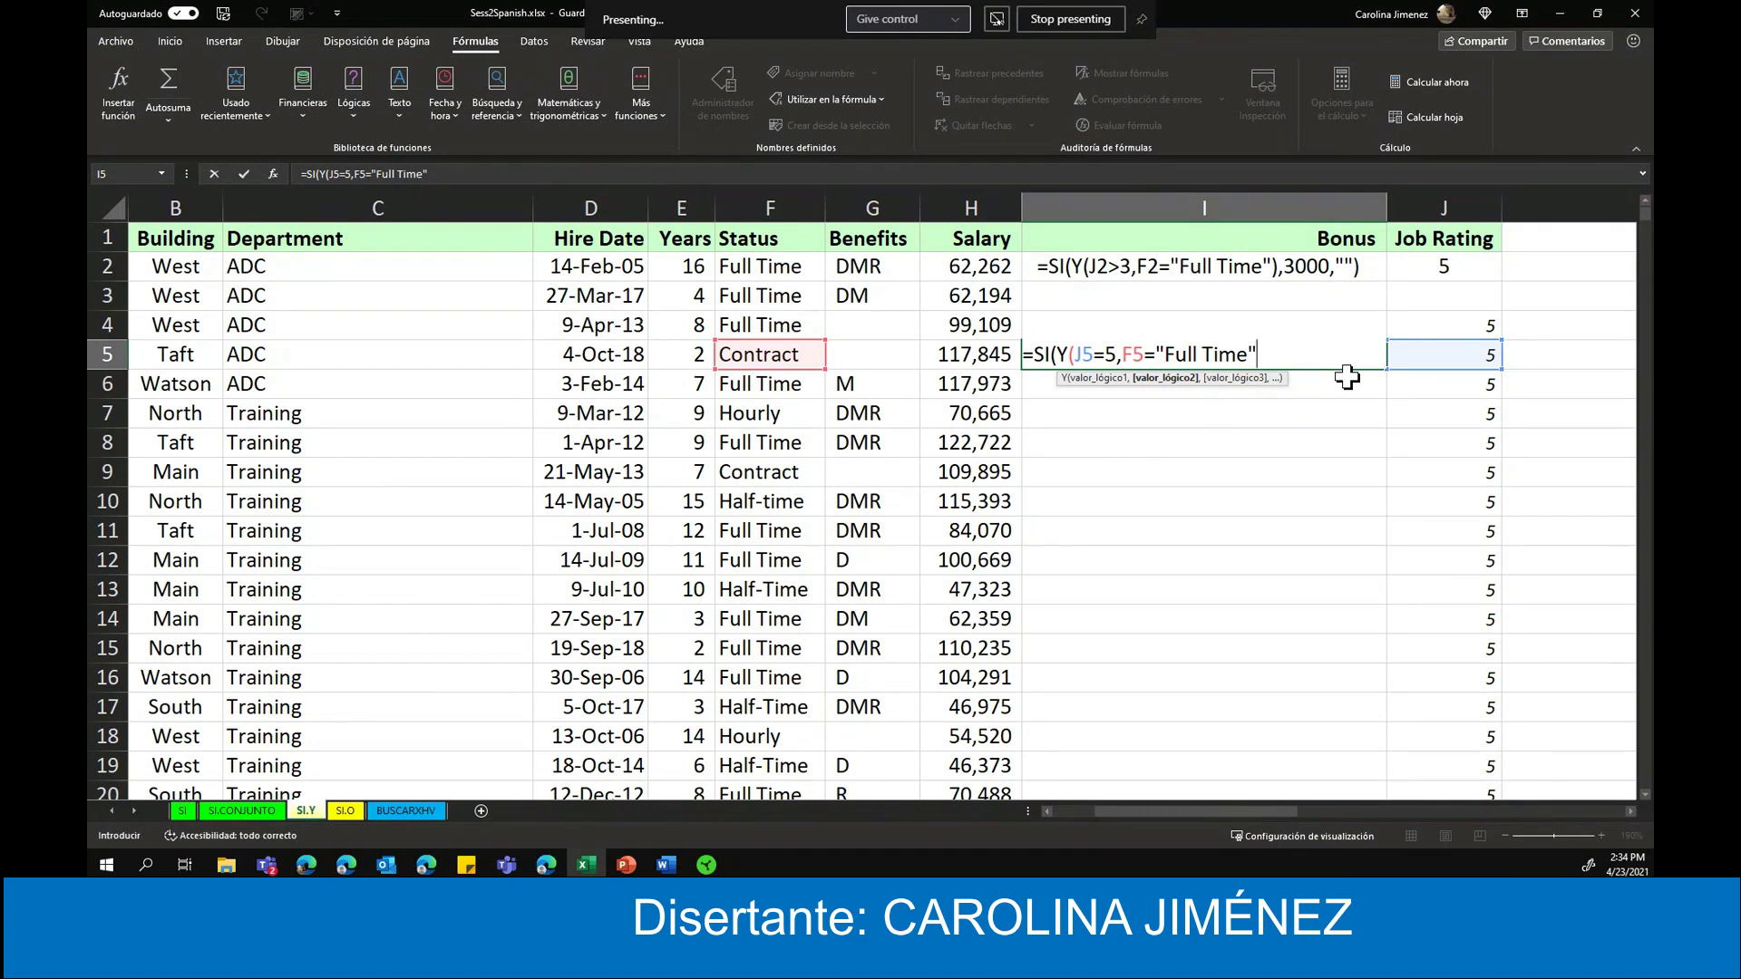
{"action": "type", "text": ")"}
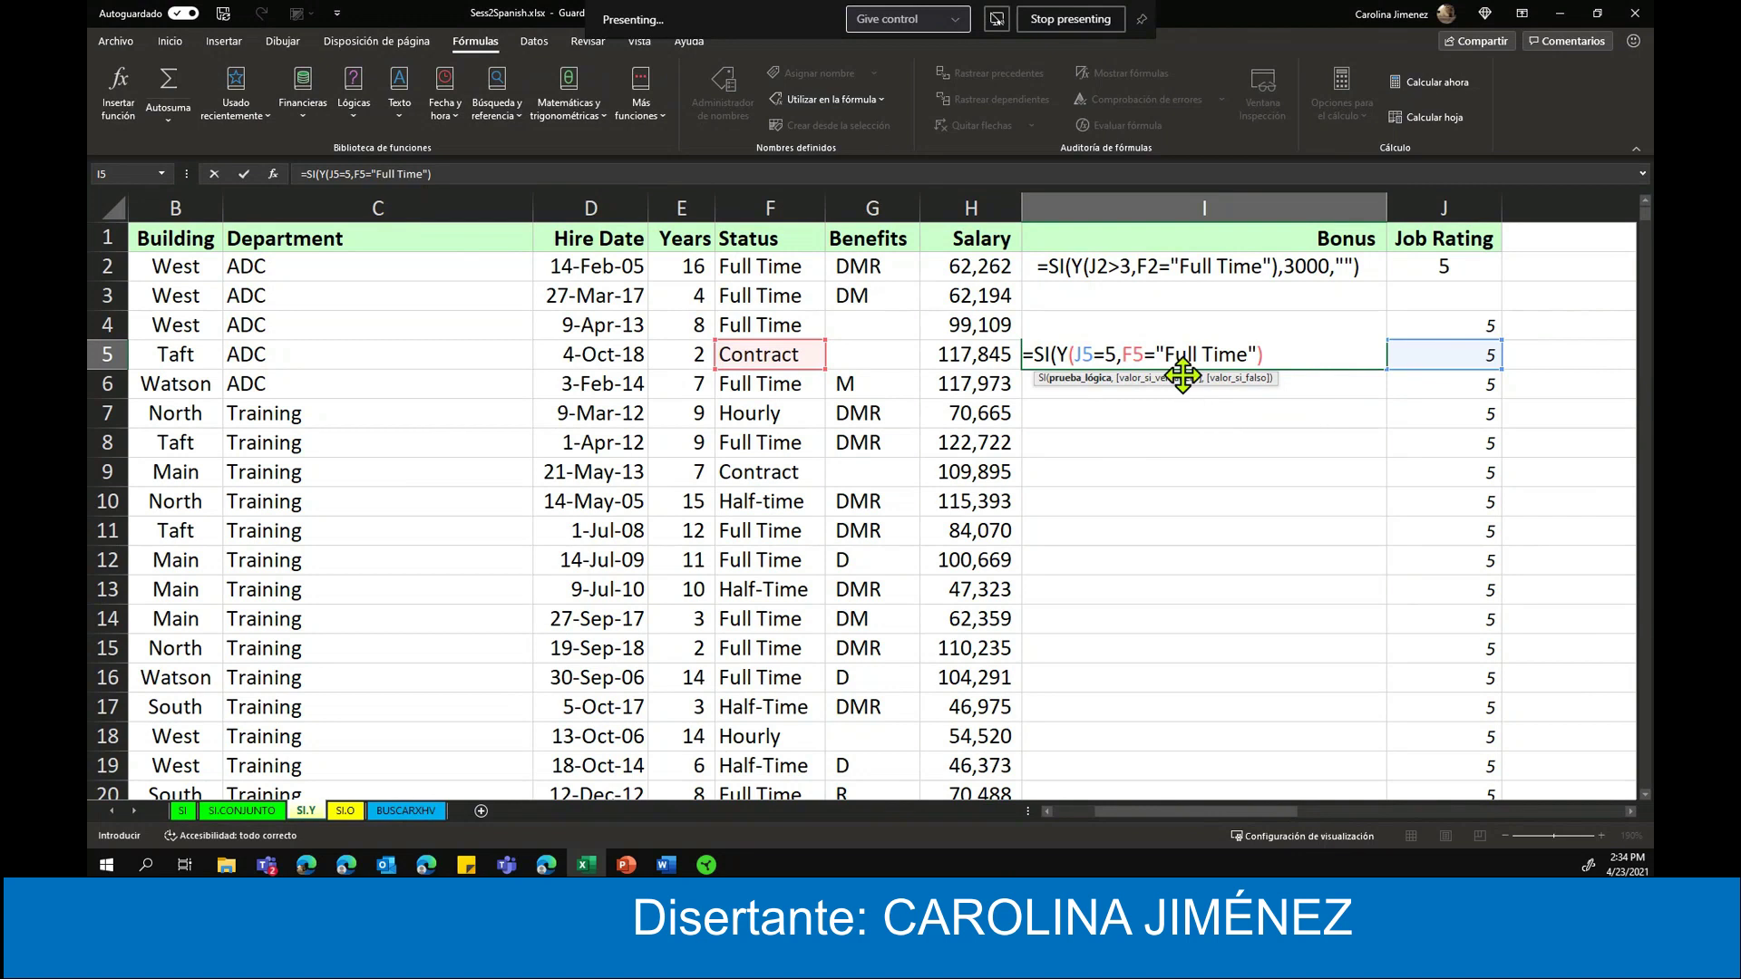
{"action": "type", "text": ","}
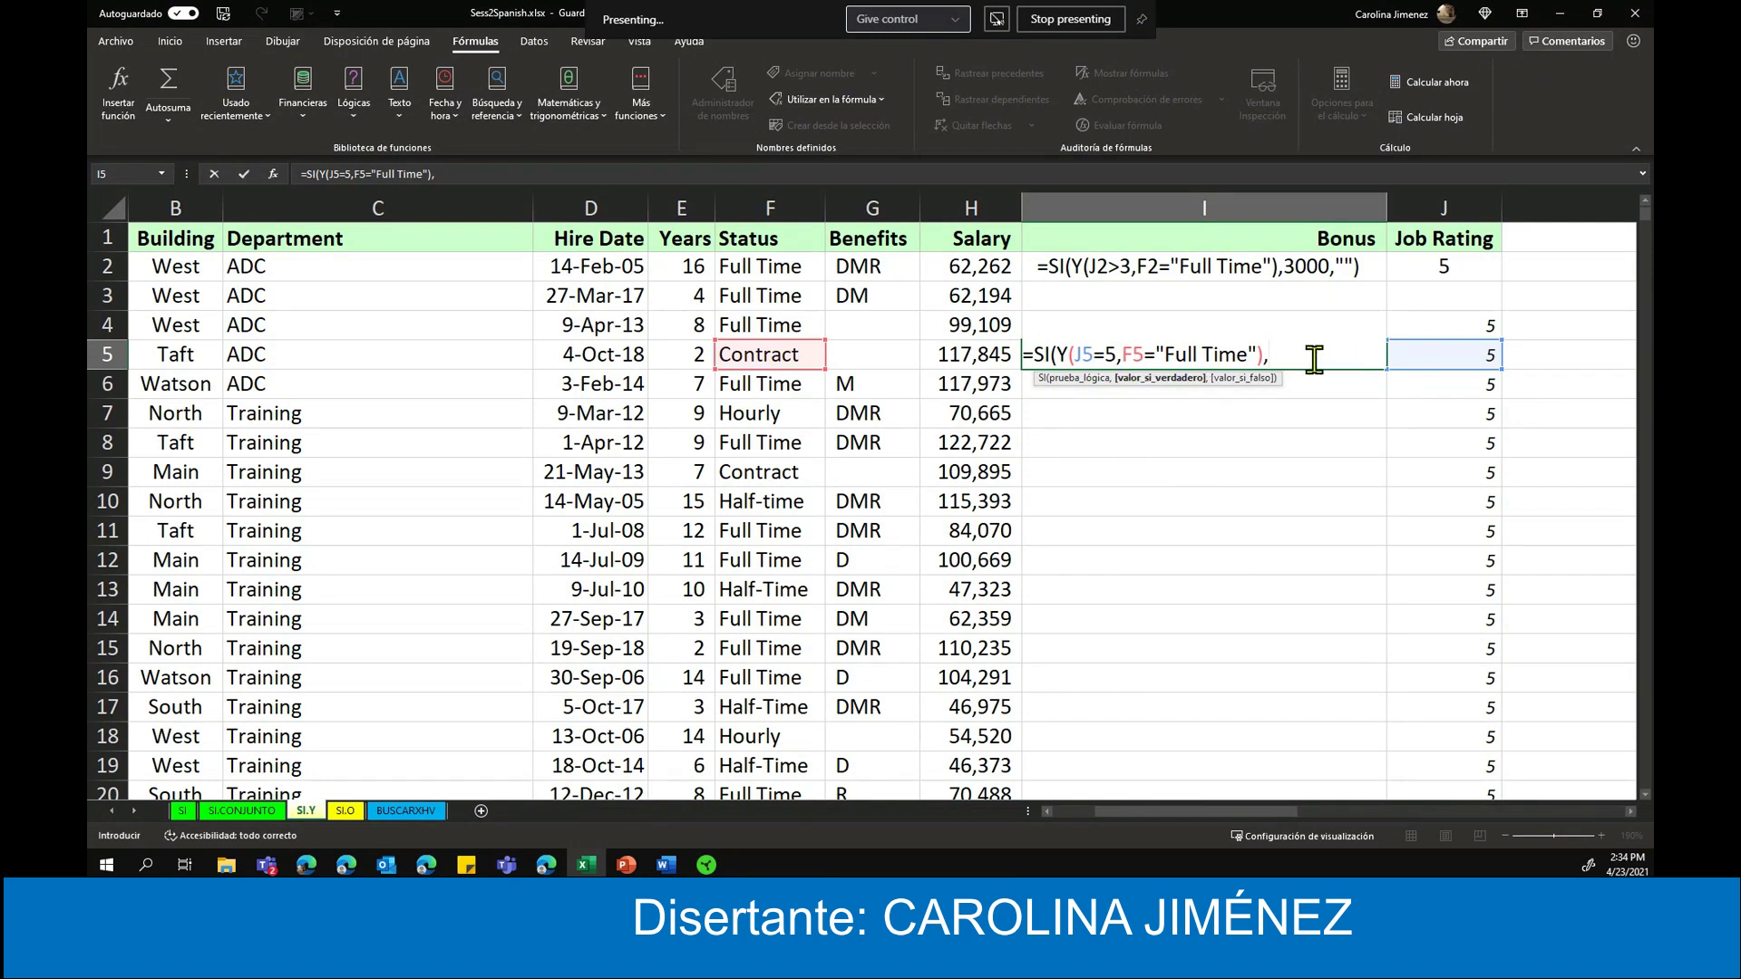
{"action": "type", "text": "300"}
{"action": "type", "text": ","}
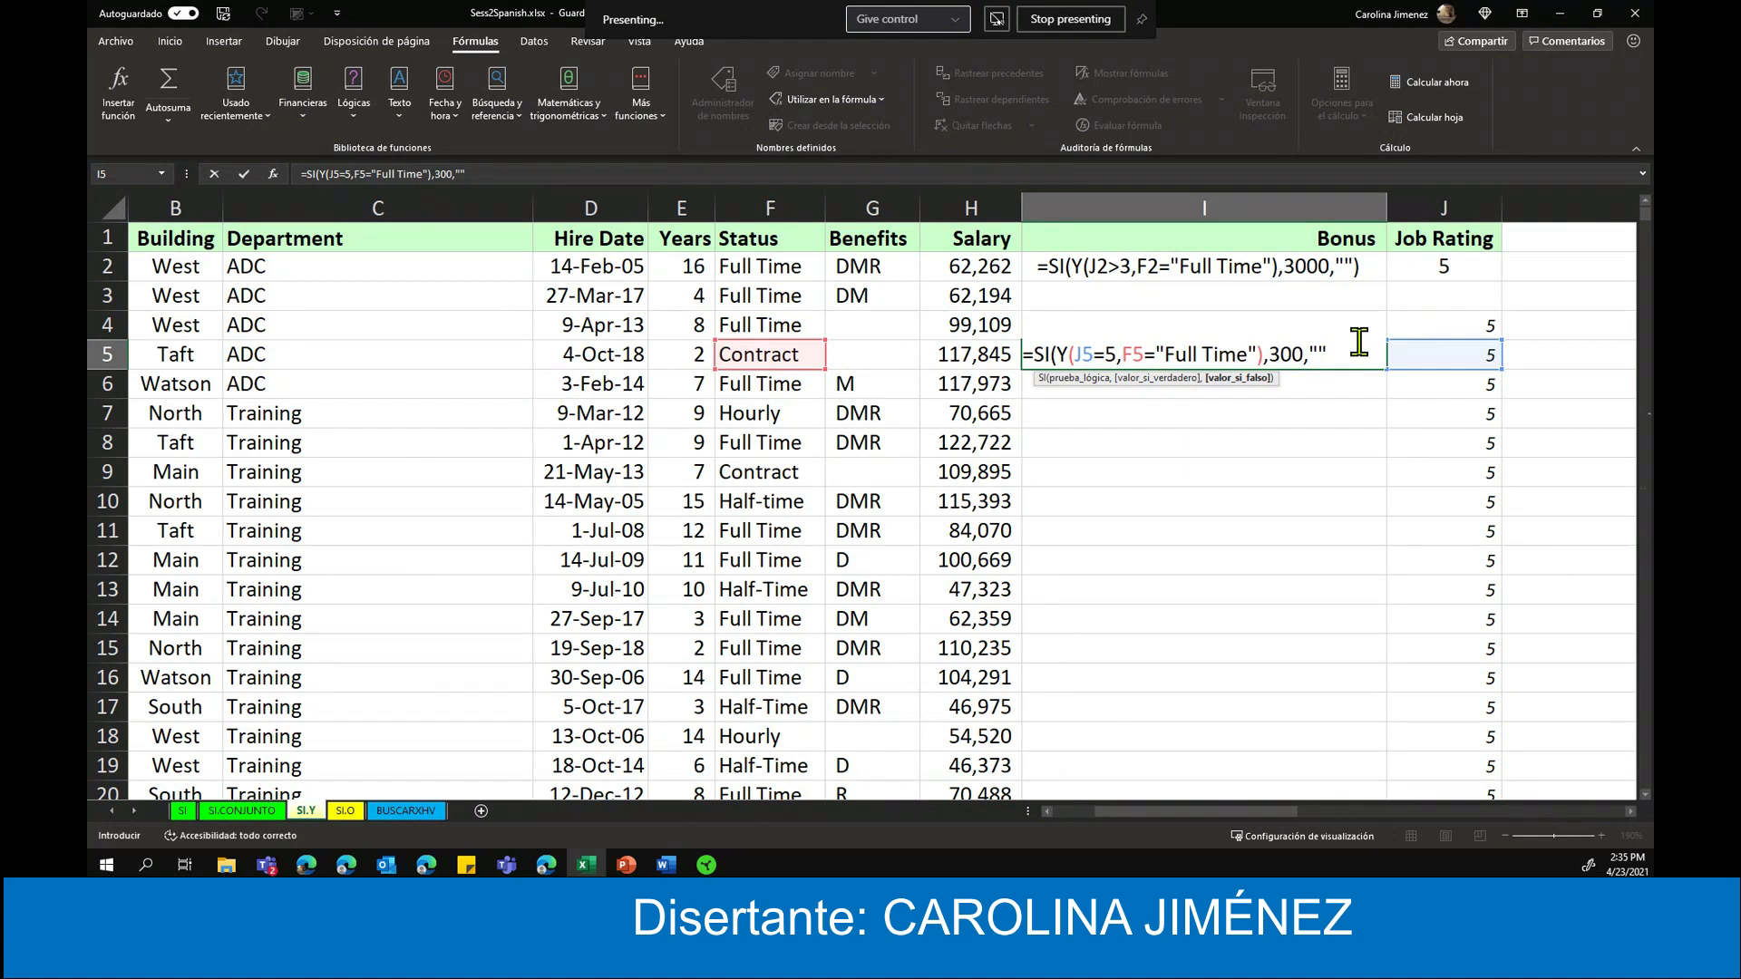
{"action": "type", "text": ")"}
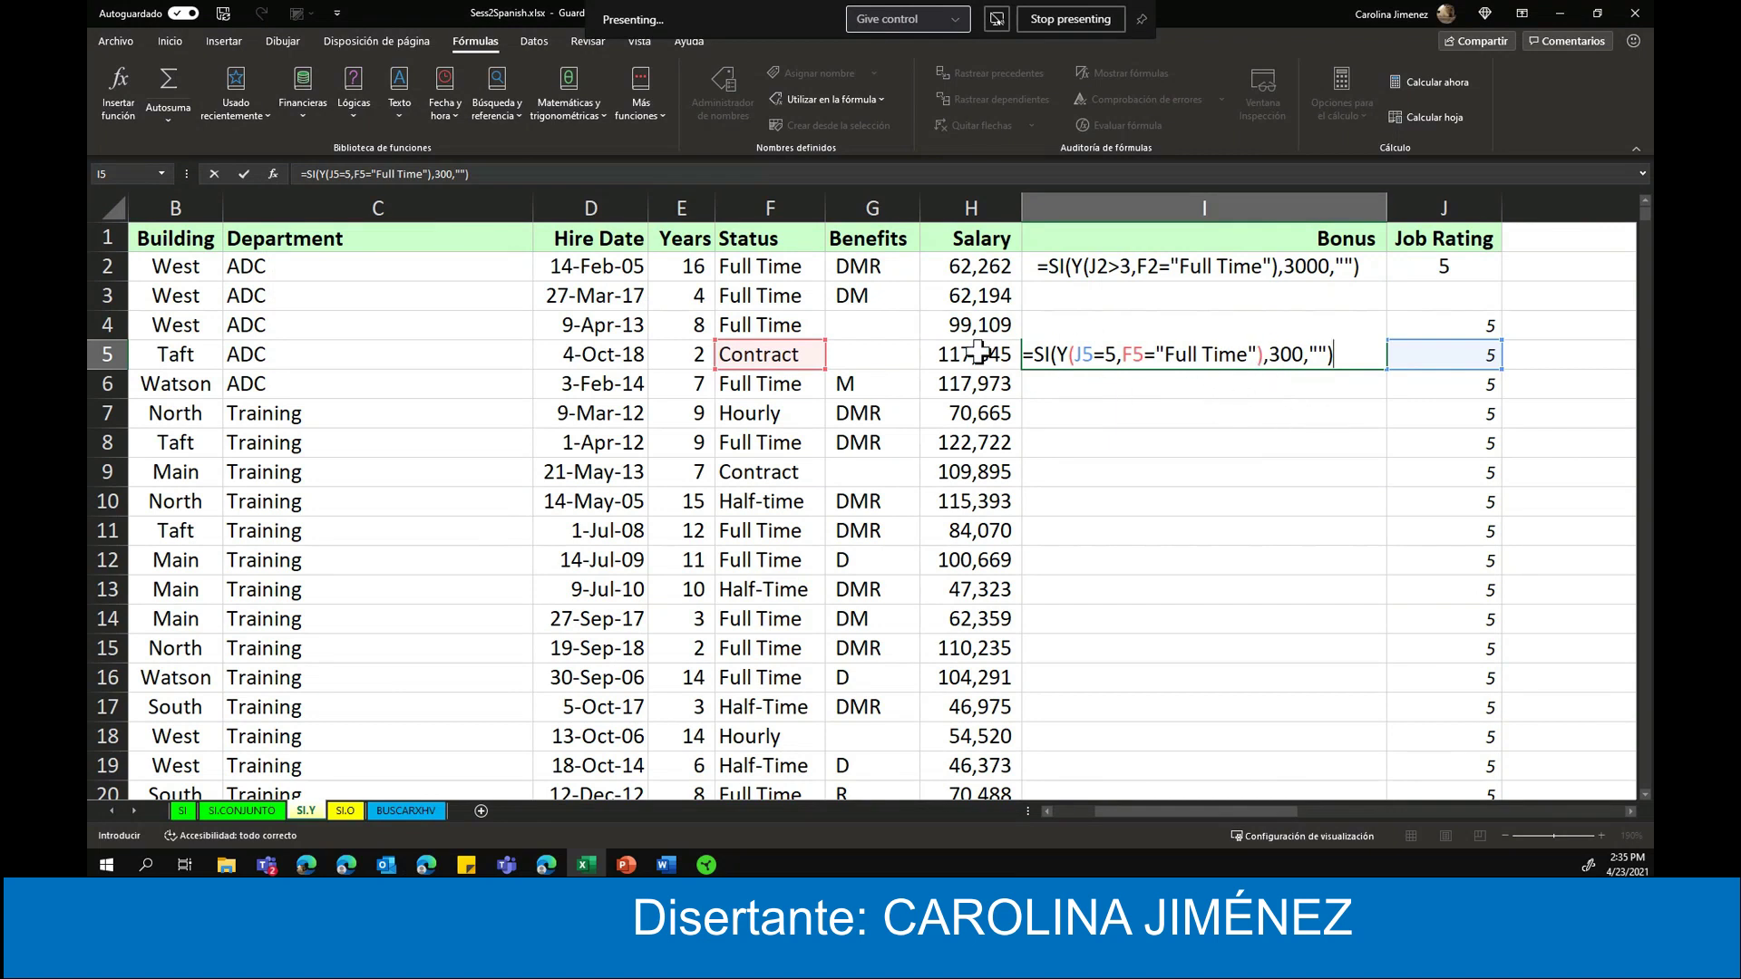
{"action": "left_click", "coordinate": [242, 175]}
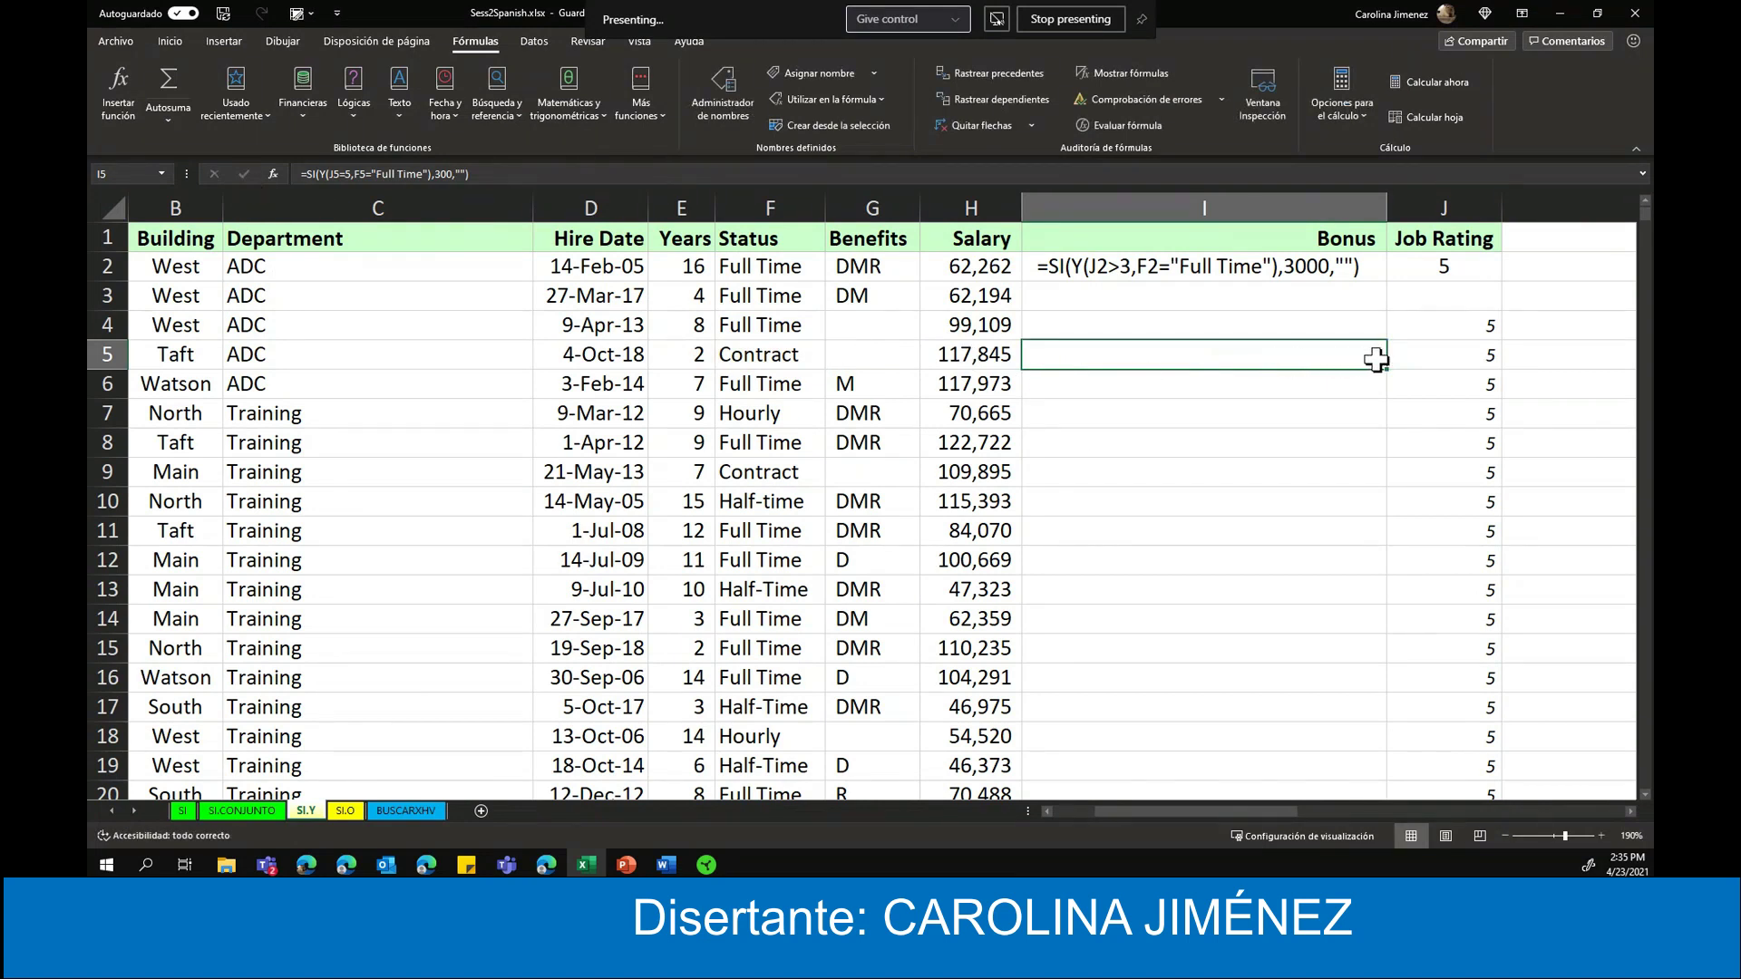
- Change F5's status from Contract to Full Time
{"action": "left_click", "coordinate": [1455, 353]}
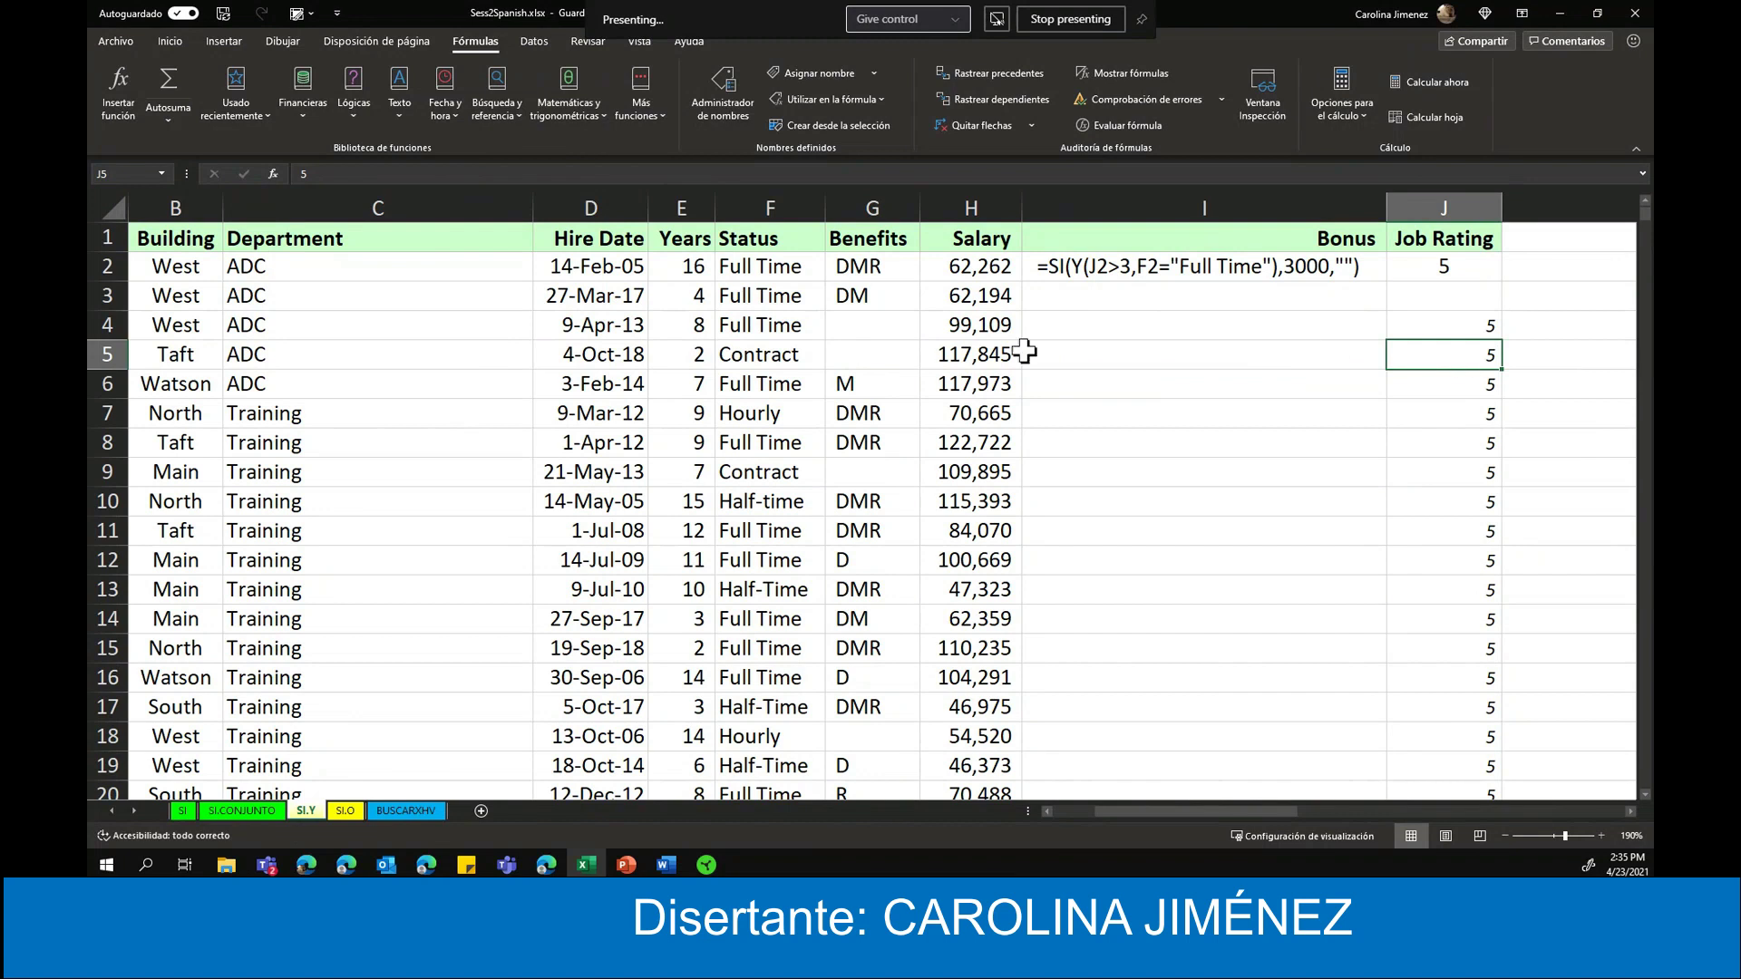
{"action": "left_click", "coordinate": [785, 355]}
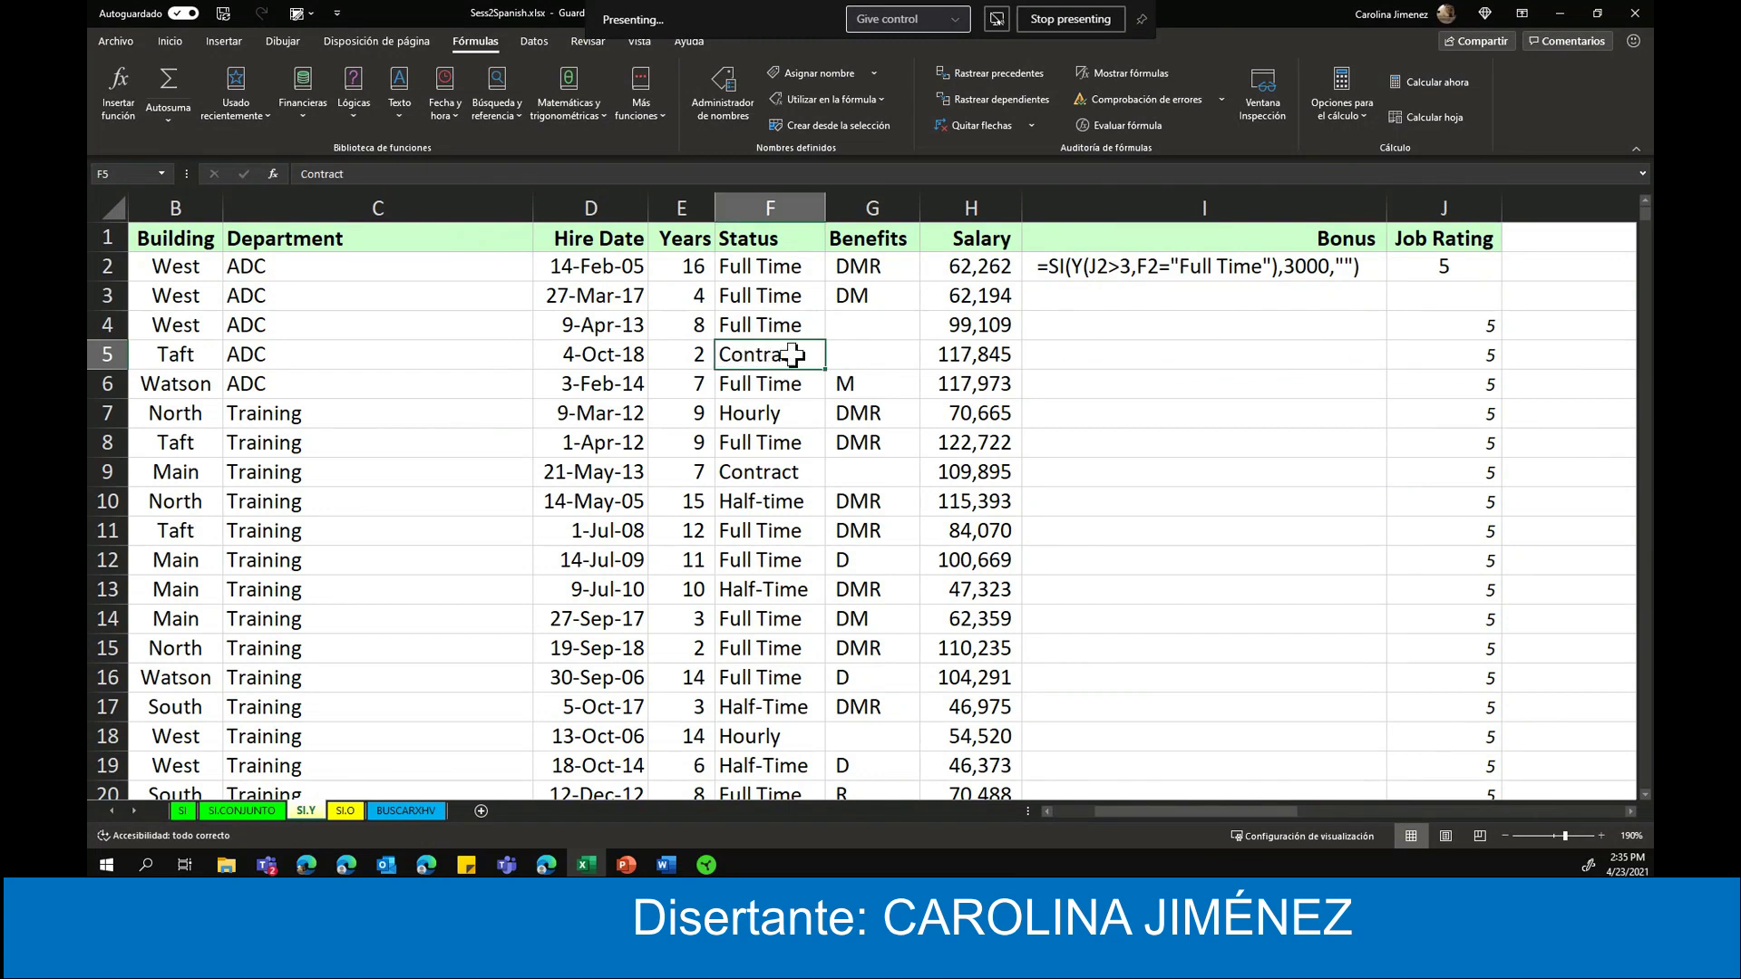
{"action": "double_click", "coordinate": [806, 356]}
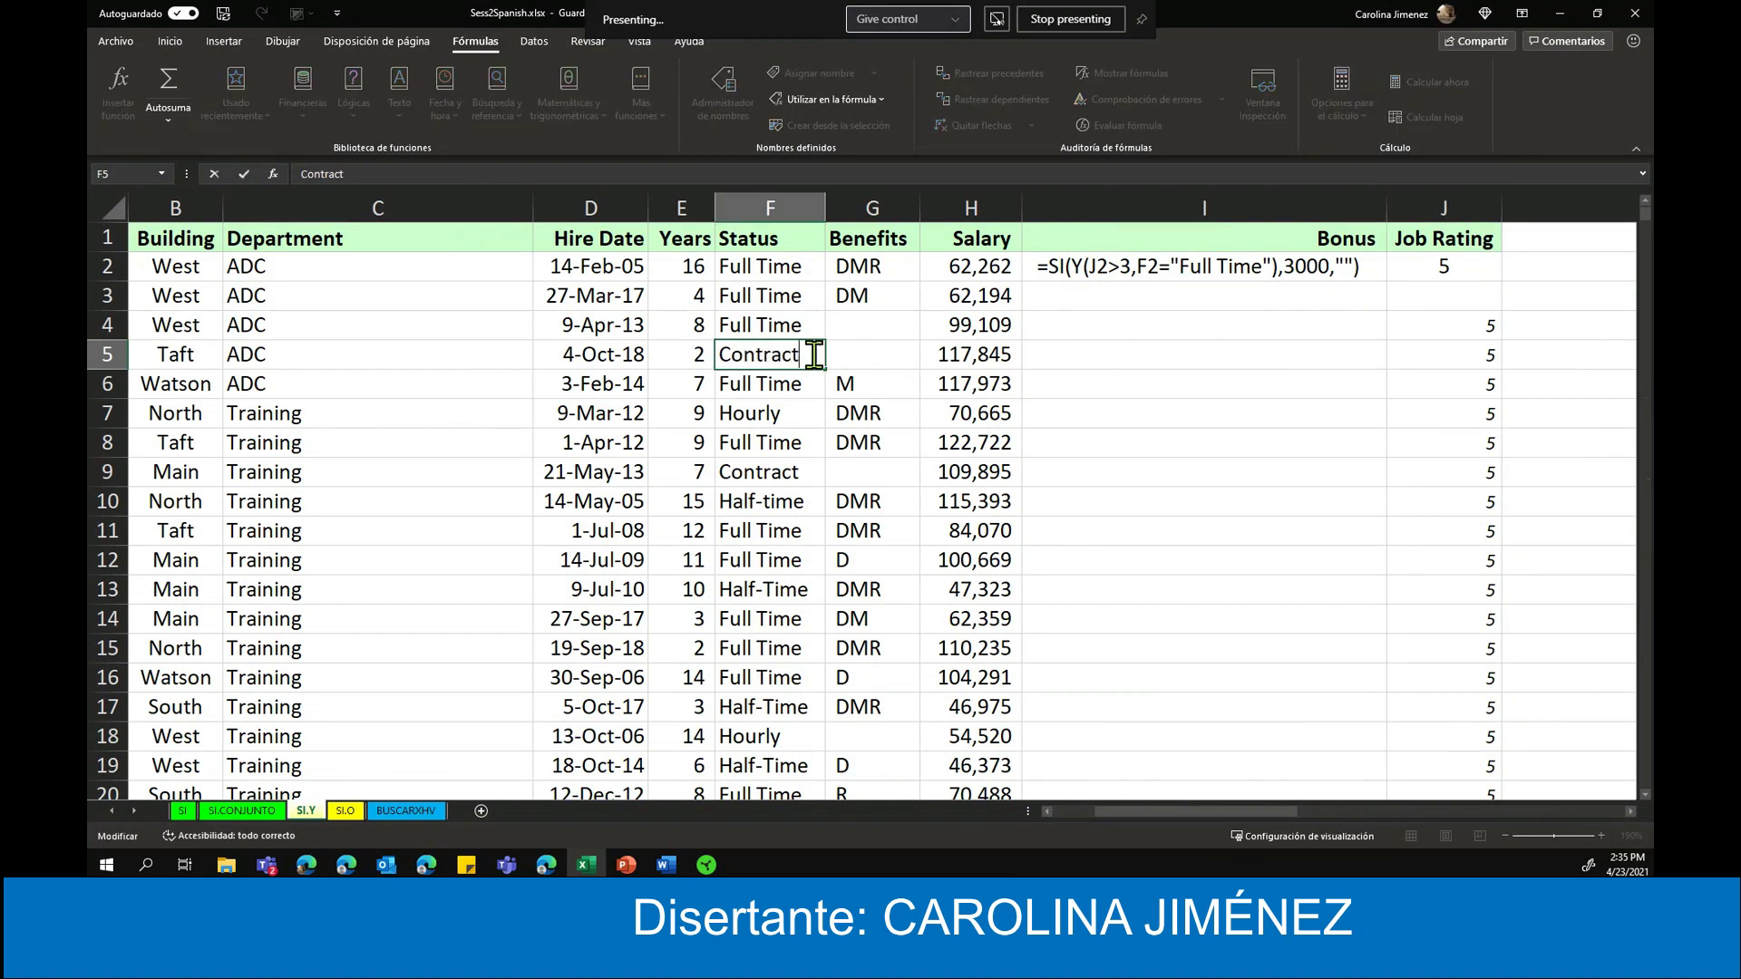
{"action": "left_click_drag", "start_coordinate": [806, 356], "coordinate": [720, 353]}
{"action": "type", "text": "Full "}
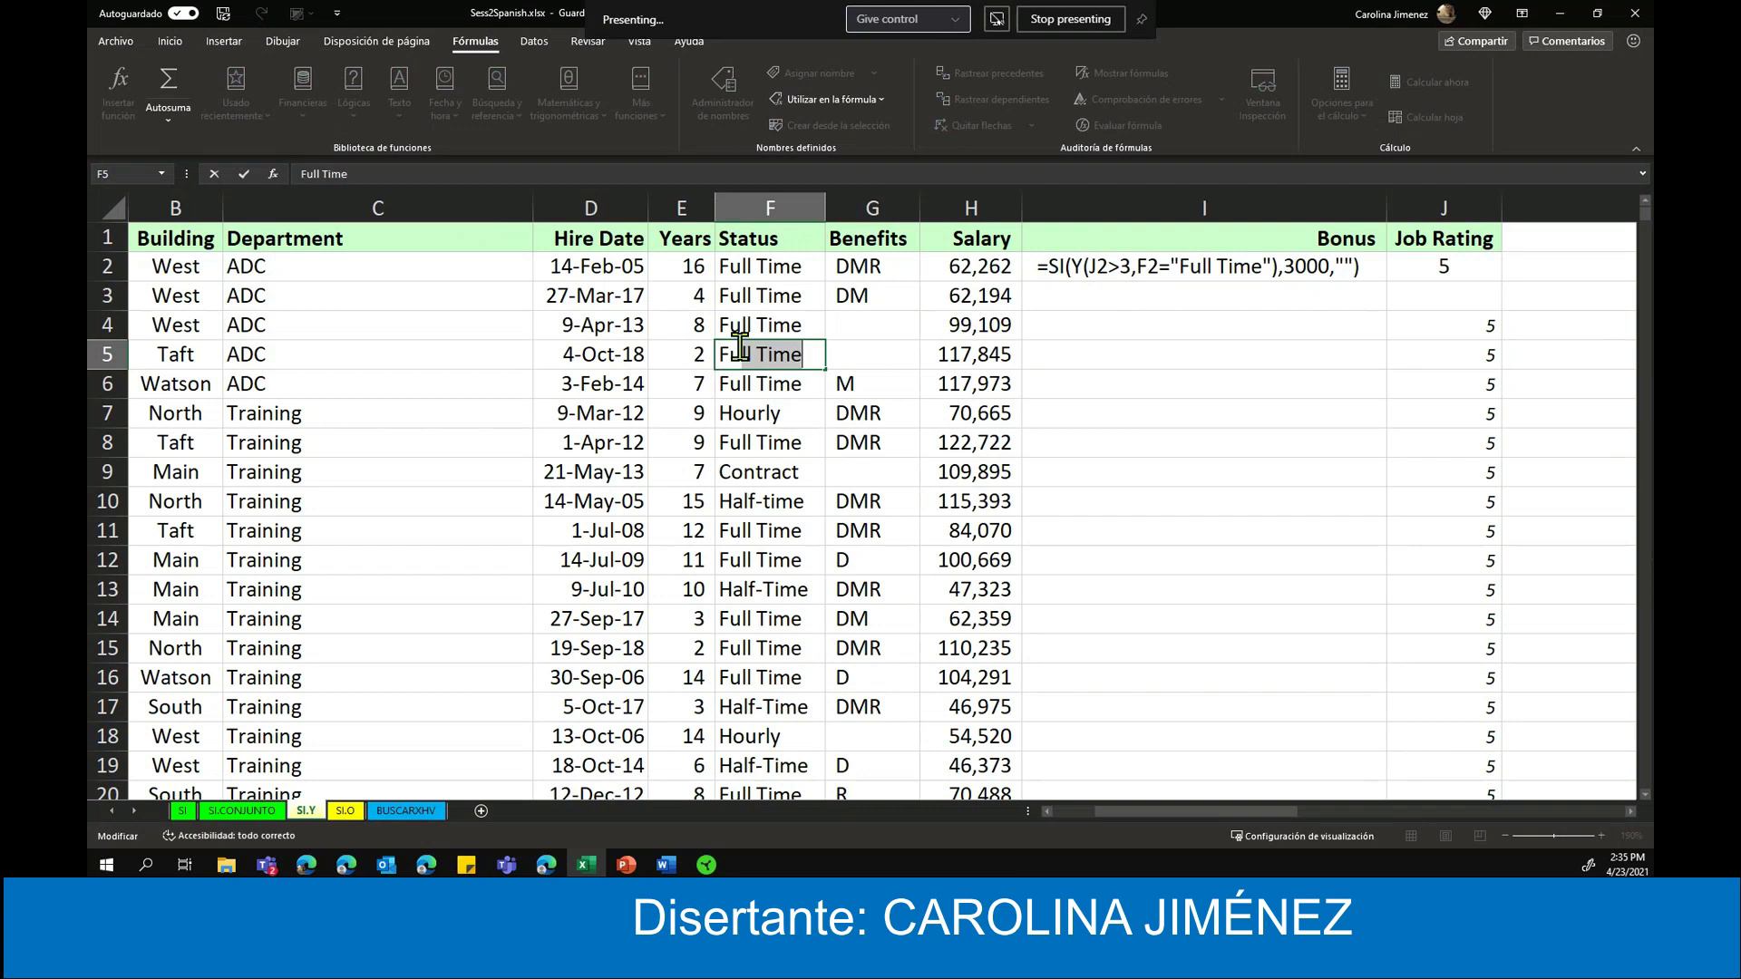
{"action": "type", "text": "Tim"}
{"action": "key", "text": "Return"}
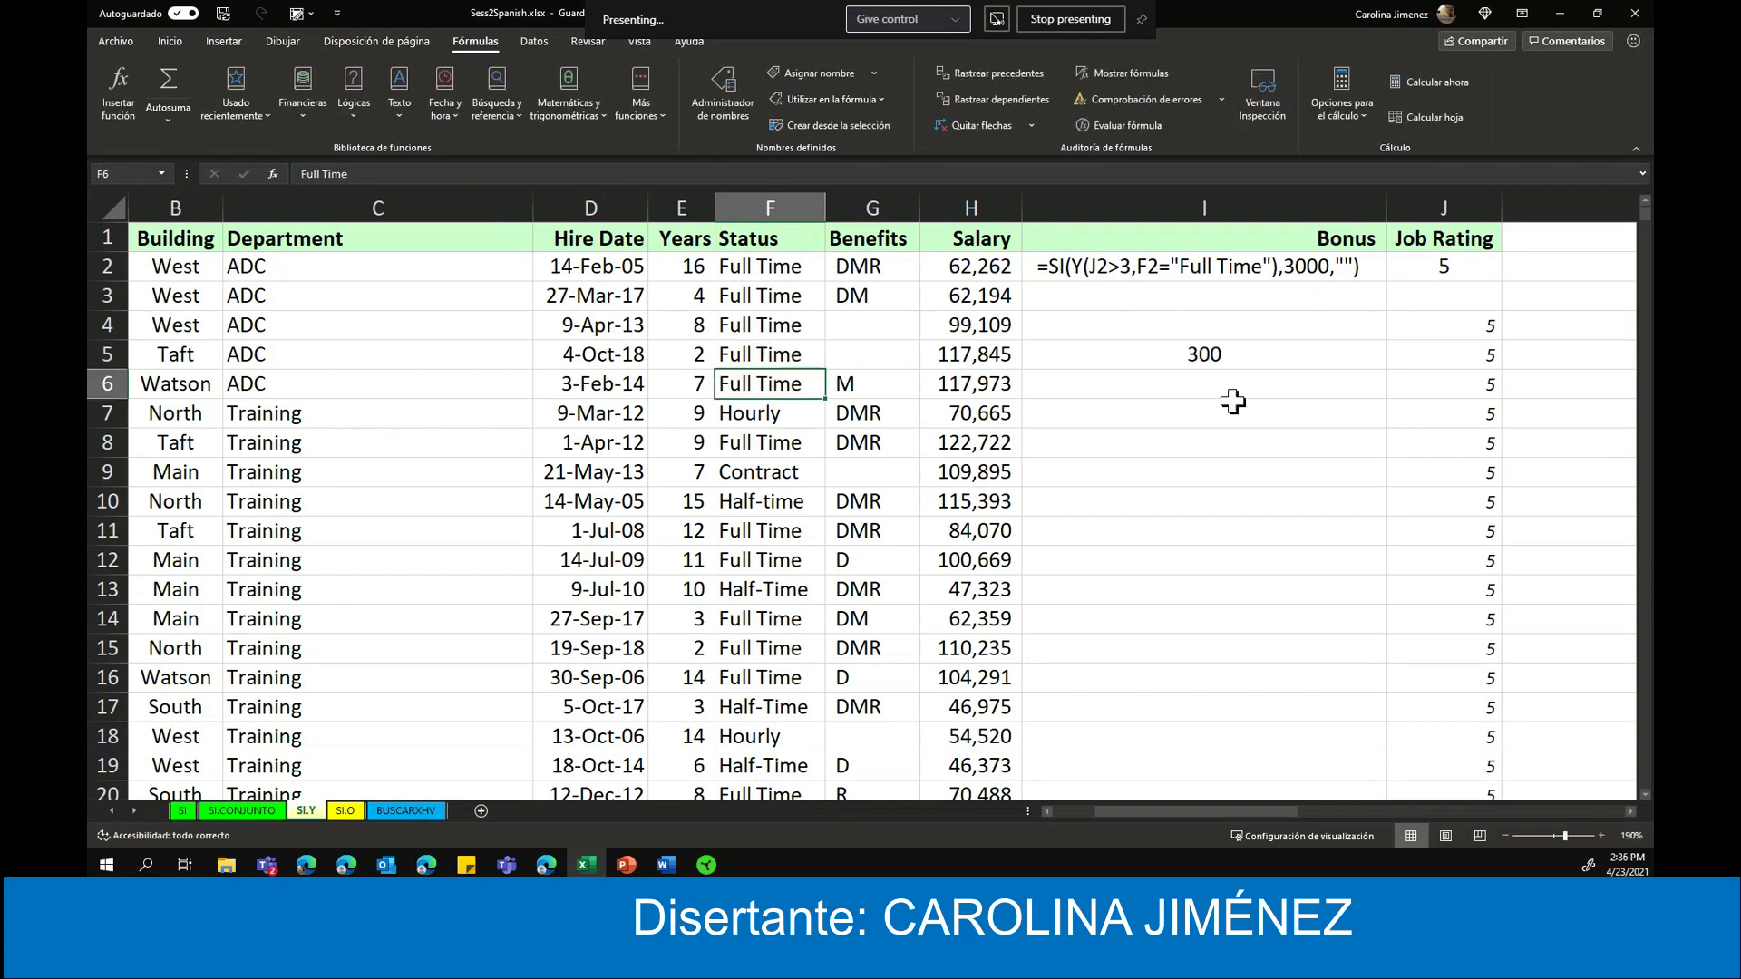
- Copy the I5 bonus formula down column I
{"action": "left_click", "coordinate": [1213, 358]}
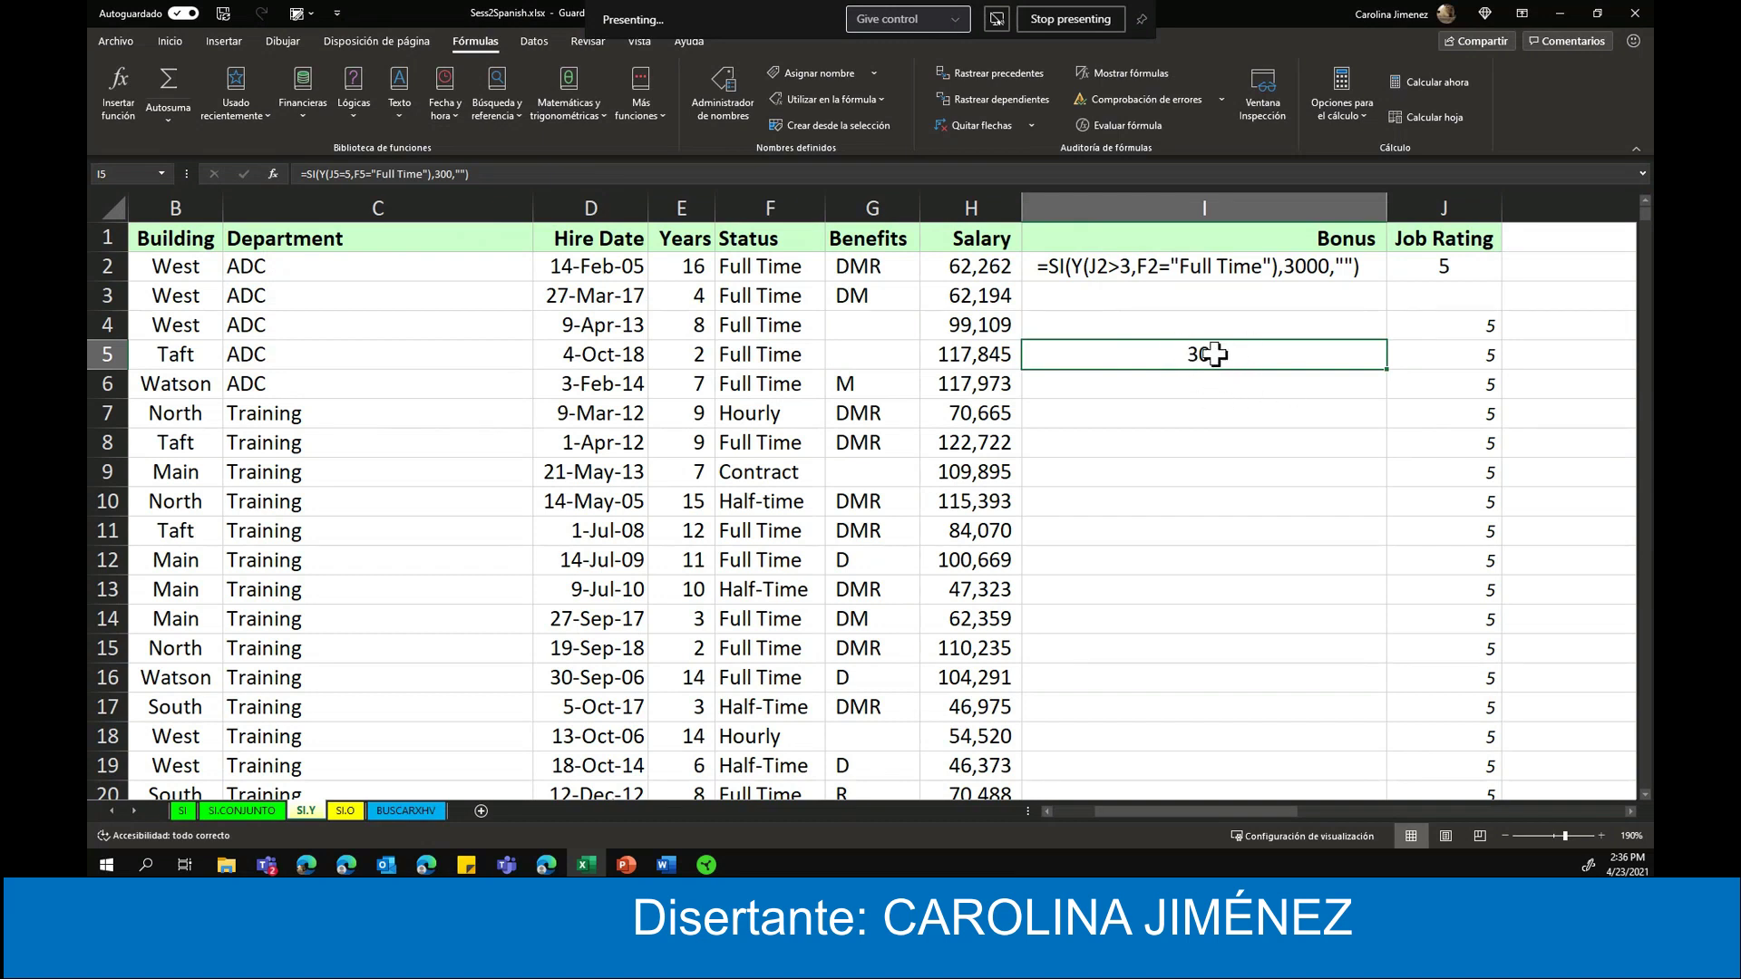
{"action": "double_click", "coordinate": [1385, 367]}
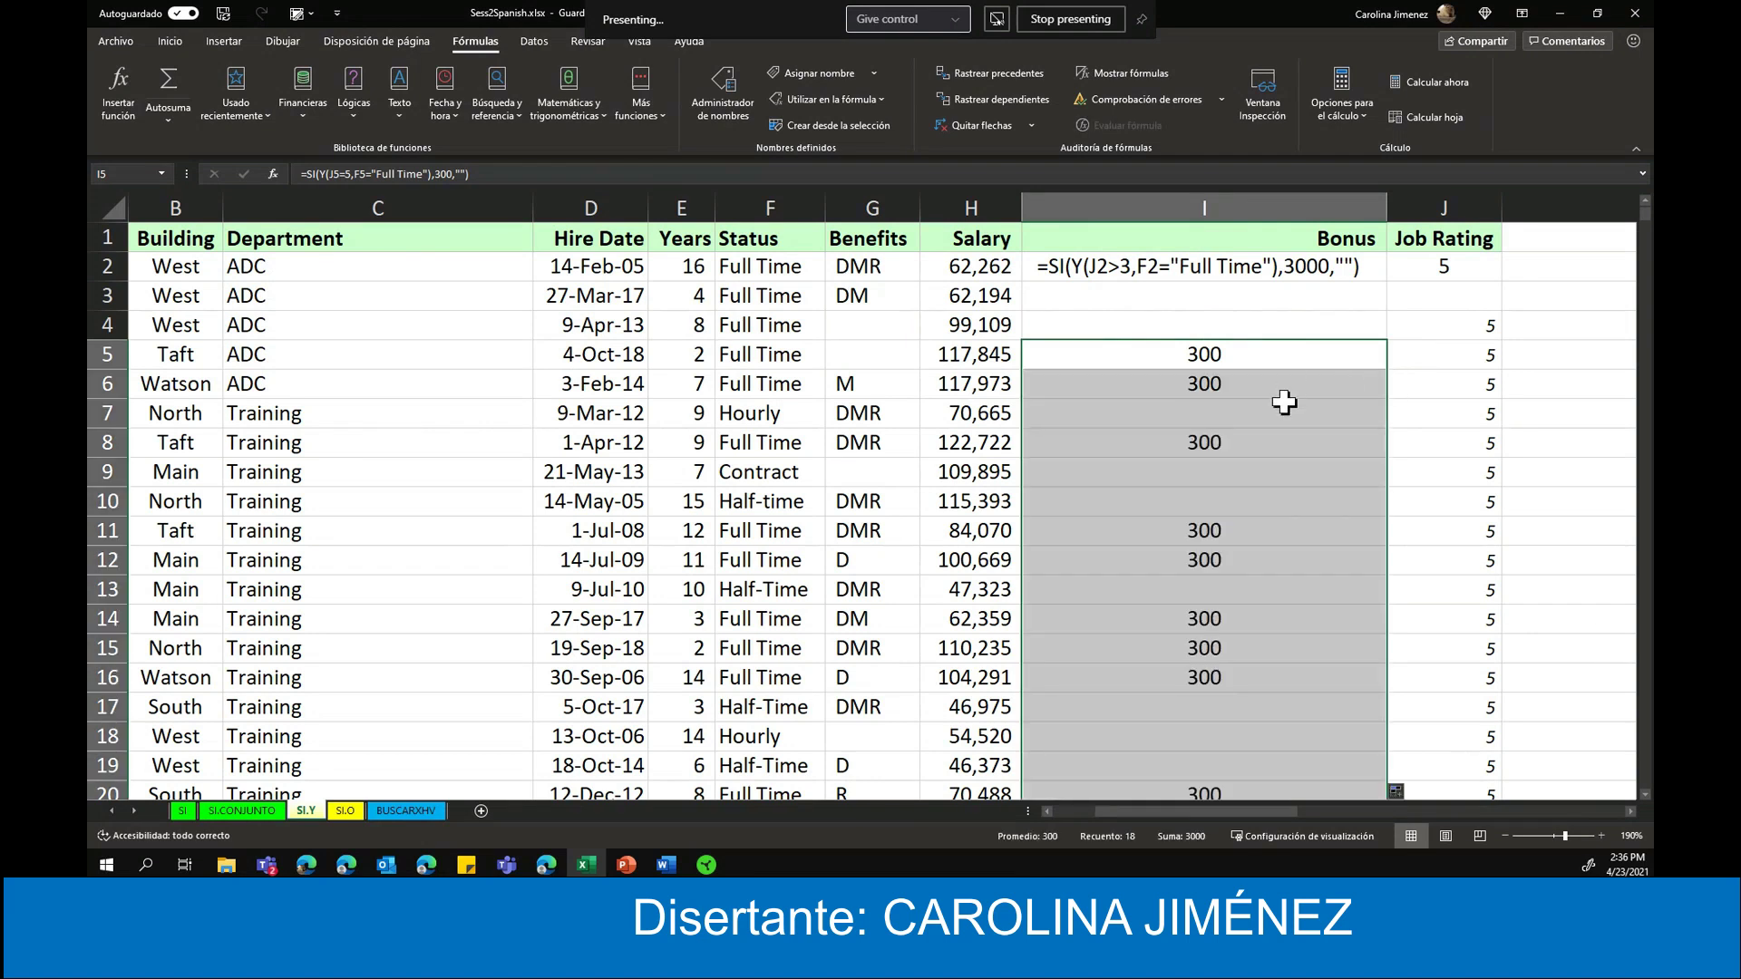
{"action": "left_click", "coordinate": [1280, 435]}
{"action": "scroll", "coordinate": [1275, 521], "scroll_direction": "down", "scroll_amount": 2}
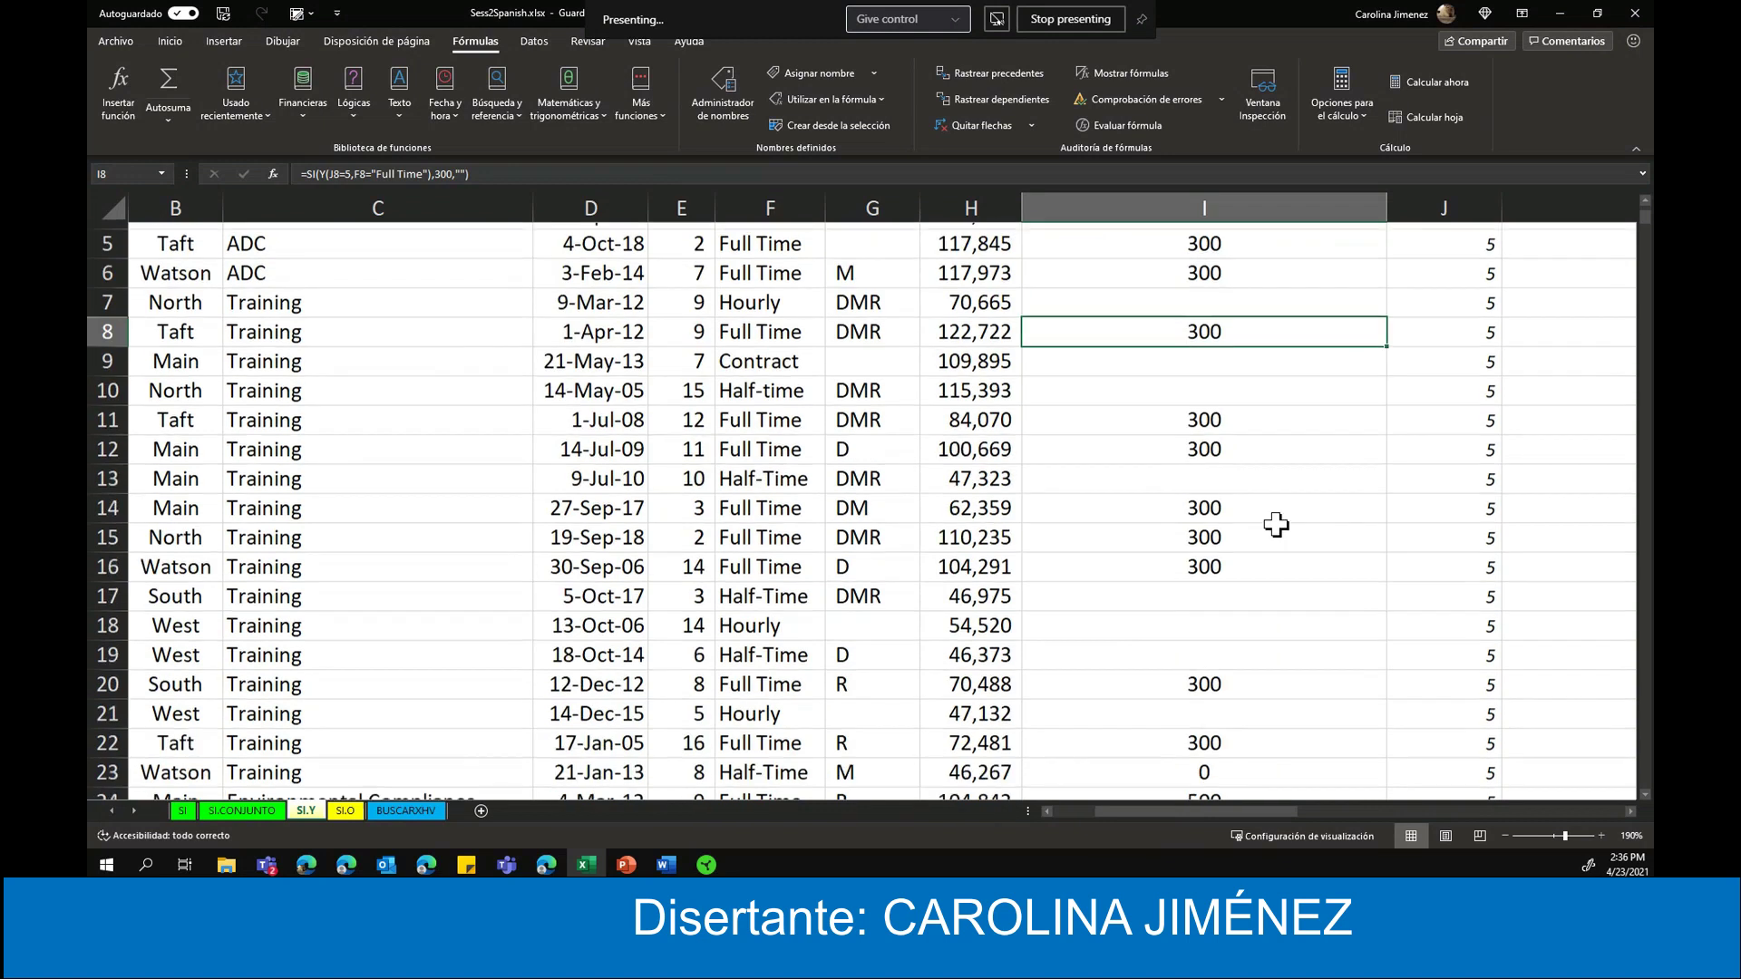
{"action": "scroll", "coordinate": [1276, 524], "scroll_direction": "down", "scroll_amount": 4}
{"action": "scroll", "coordinate": [1276, 526], "scroll_direction": "up", "scroll_amount": 4}
{"action": "scroll", "coordinate": [1166, 525], "scroll_direction": "down", "scroll_amount": 2}
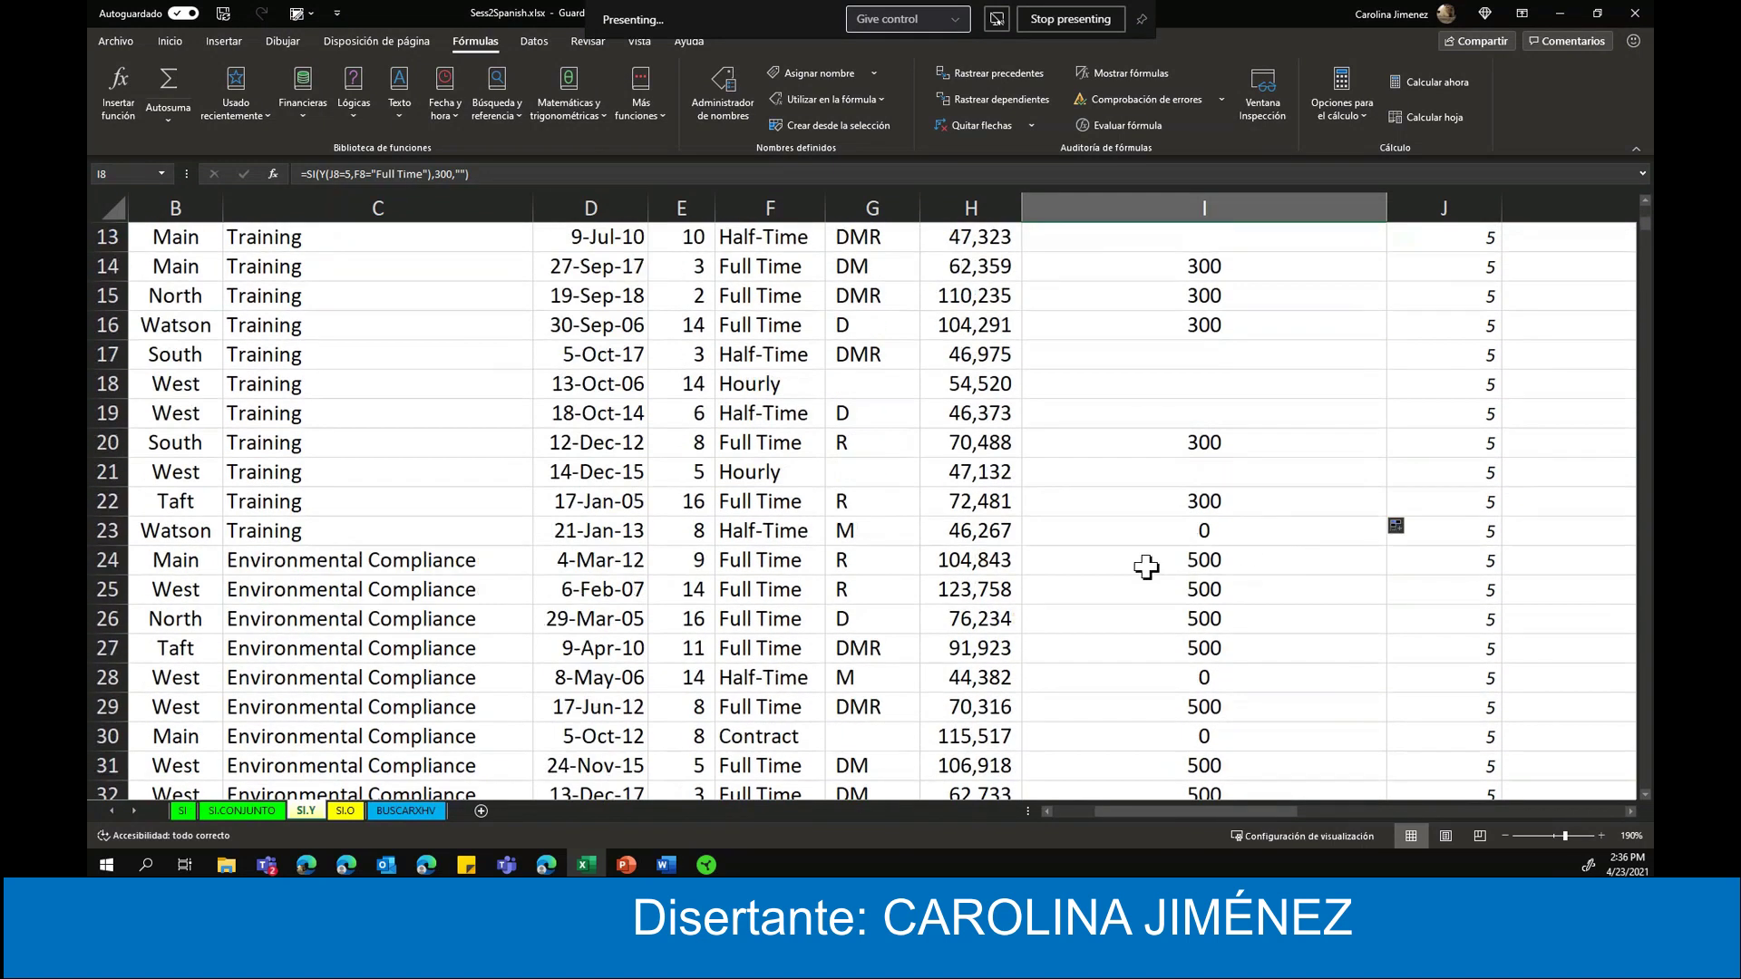
- Clear the column I cells from row 23 downward
{"action": "mouse_move", "coordinate": [1123, 541]}
{"action": "left_mouse_down"}
{"action": "mouse_move", "coordinate": [1199, 619]}
{"action": "mouse_move", "coordinate": [1273, 786]}
{"action": "left_mouse_up"}
{"action": "key", "text": "Delete"}
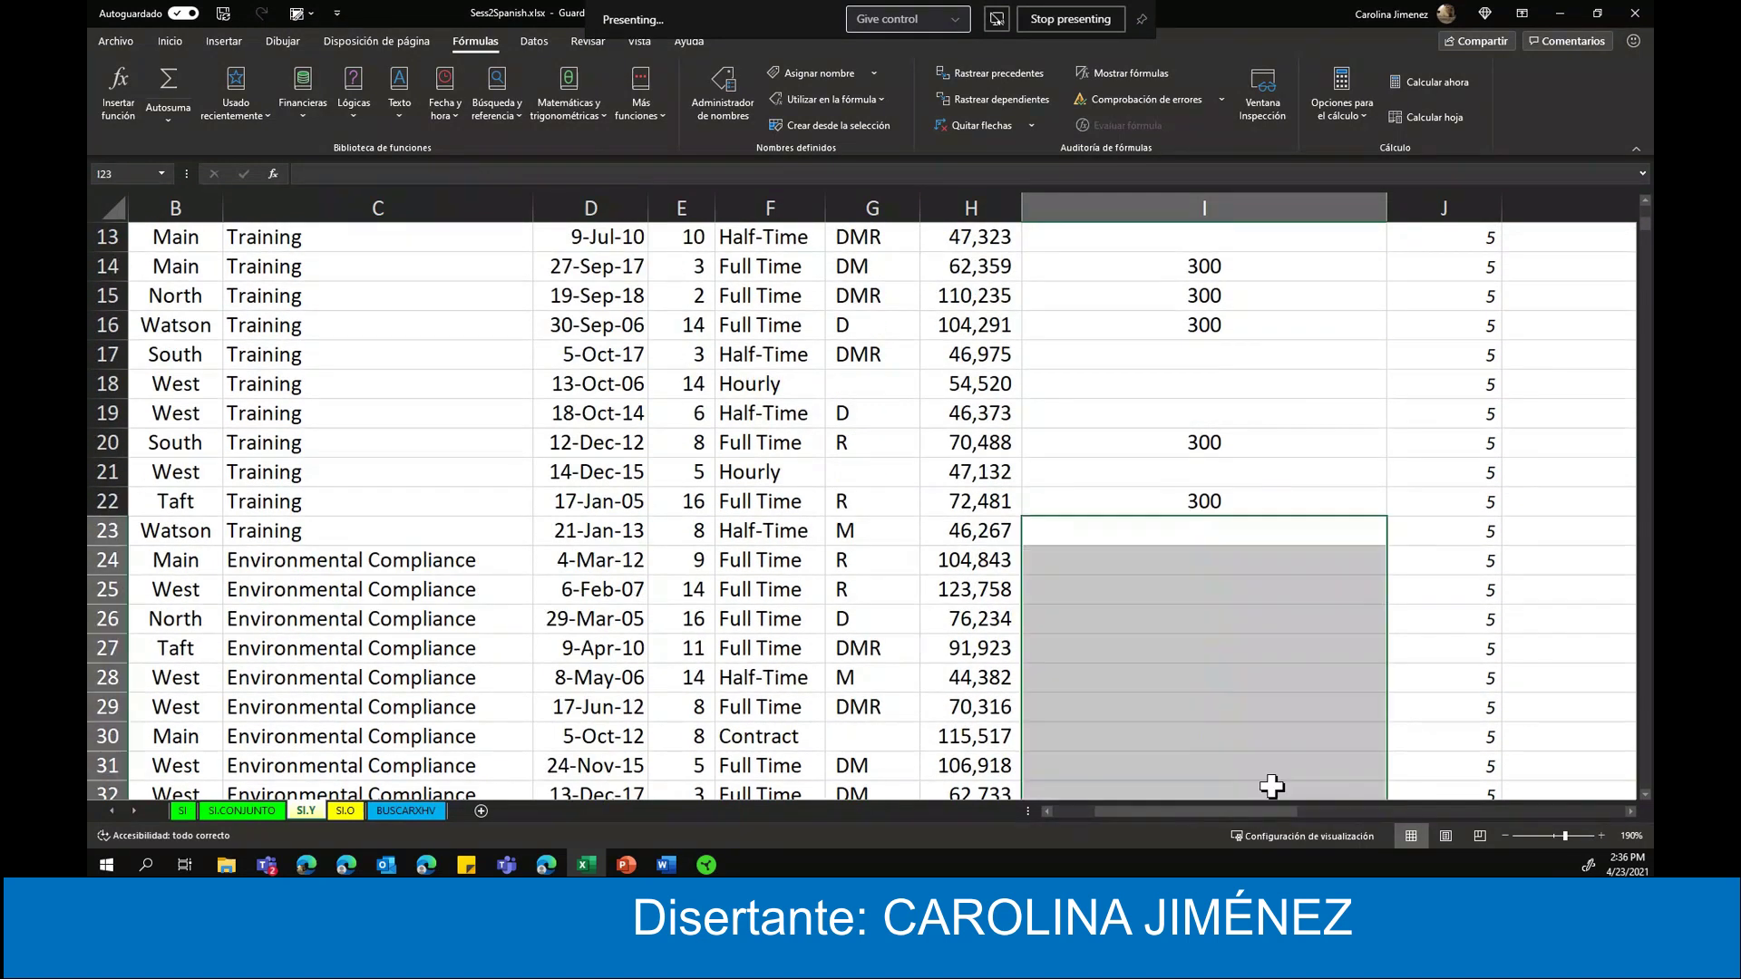
{"action": "scroll", "coordinate": [1264, 661], "scroll_direction": "up", "scroll_amount": 2}
{"action": "scroll", "coordinate": [1272, 680], "scroll_direction": "up", "scroll_amount": 2}
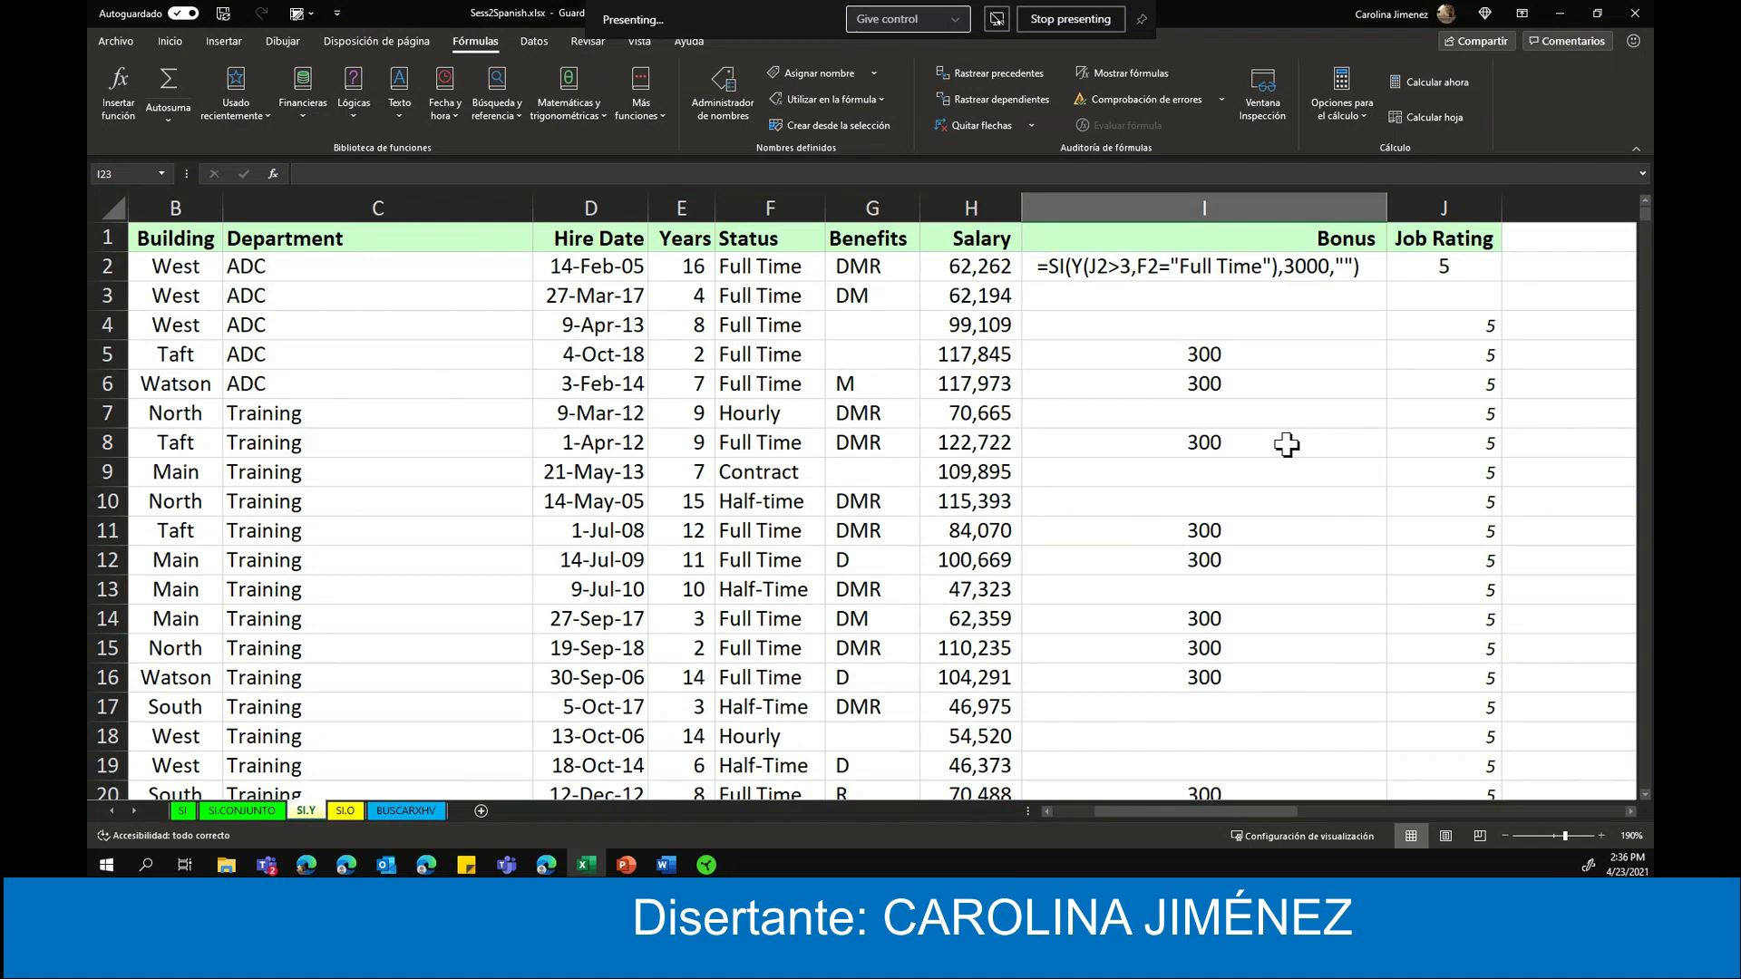
- Select bonus cell I5 and show the Inicio (Home) ribbon commands
{"action": "scroll", "coordinate": [1286, 441], "scroll_direction": "down", "scroll_amount": 2}
{"action": "scroll", "coordinate": [1285, 442], "scroll_direction": "up", "scroll_amount": 1}
{"action": "scroll", "coordinate": [1285, 444], "scroll_direction": "up", "scroll_amount": 1}
{"action": "left_click", "coordinate": [1226, 359]}
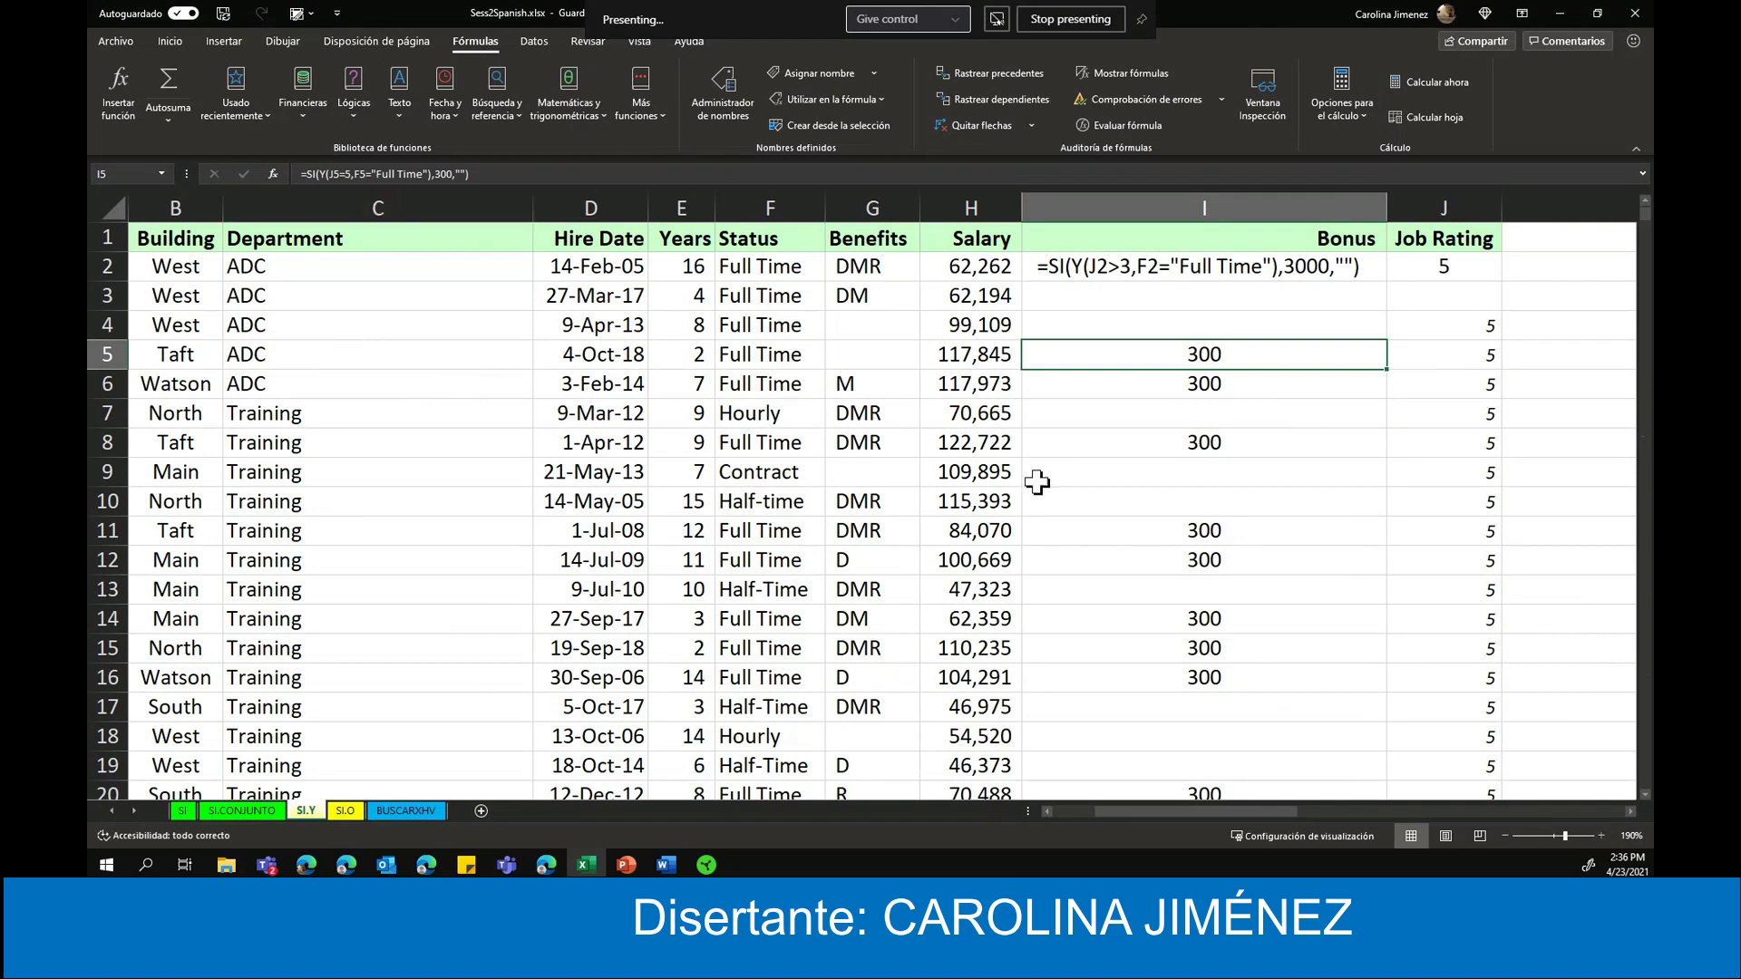
{"action": "left_click", "coordinate": [174, 42]}
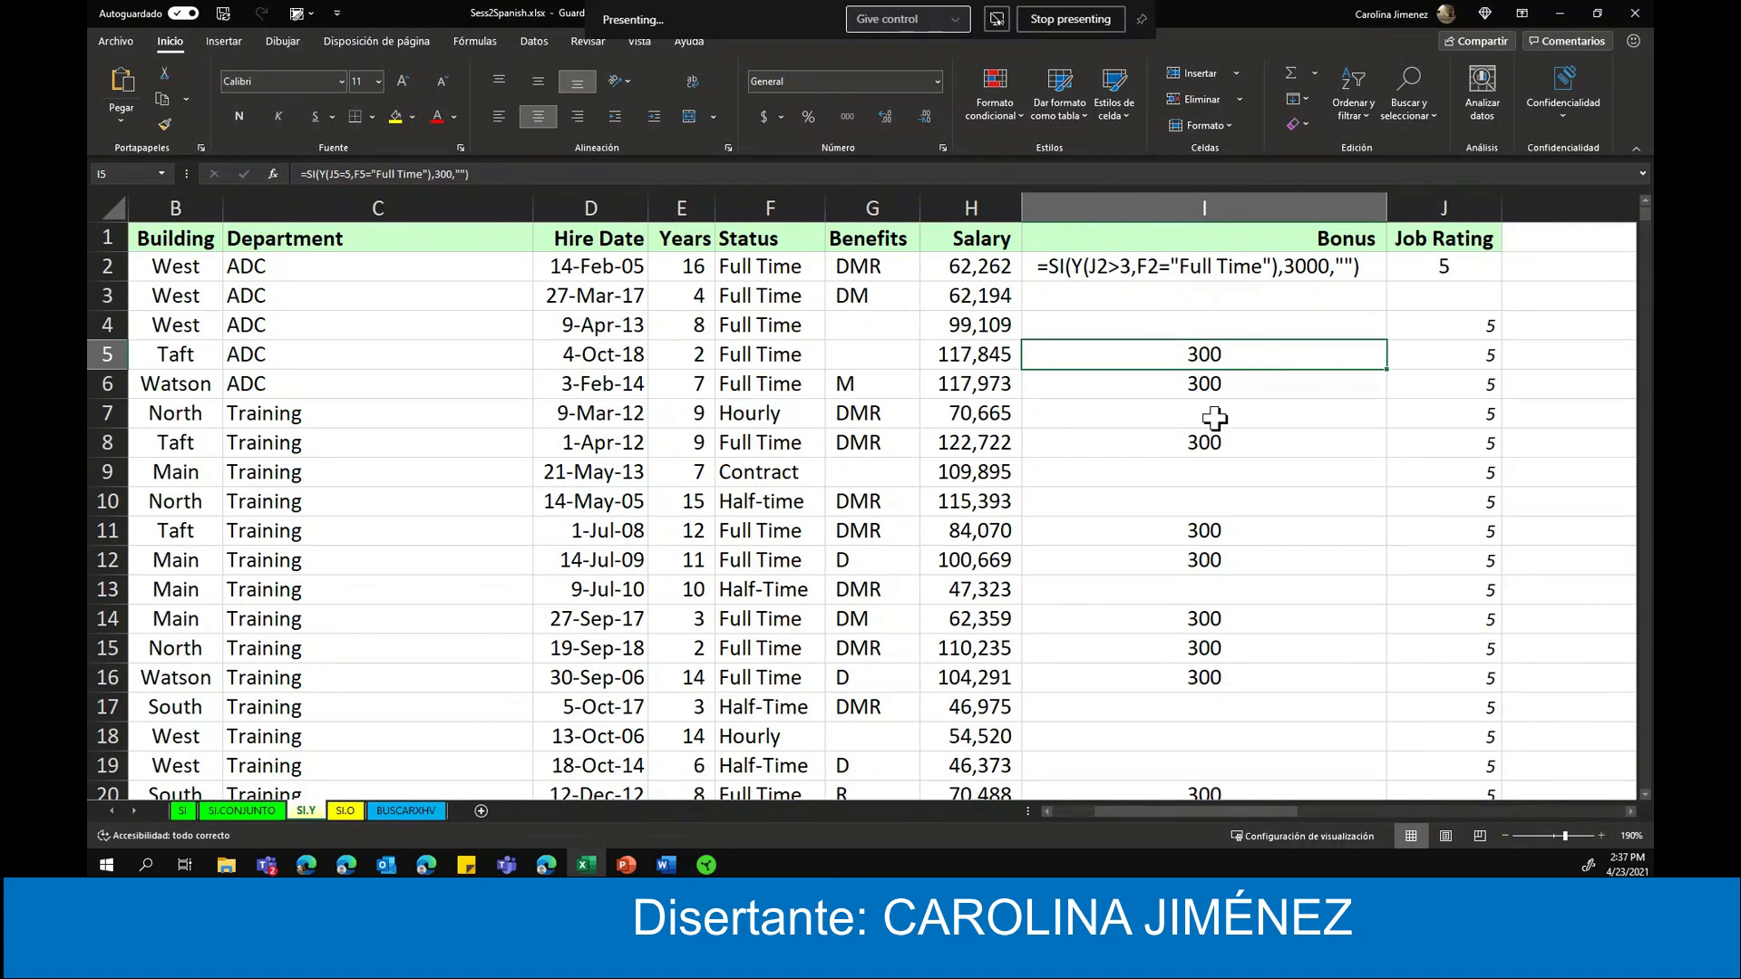
- Open I5's shortcut menu and view the conditional formatting rule choices, then dismiss them
{"action": "right_click", "coordinate": [1215, 364]}
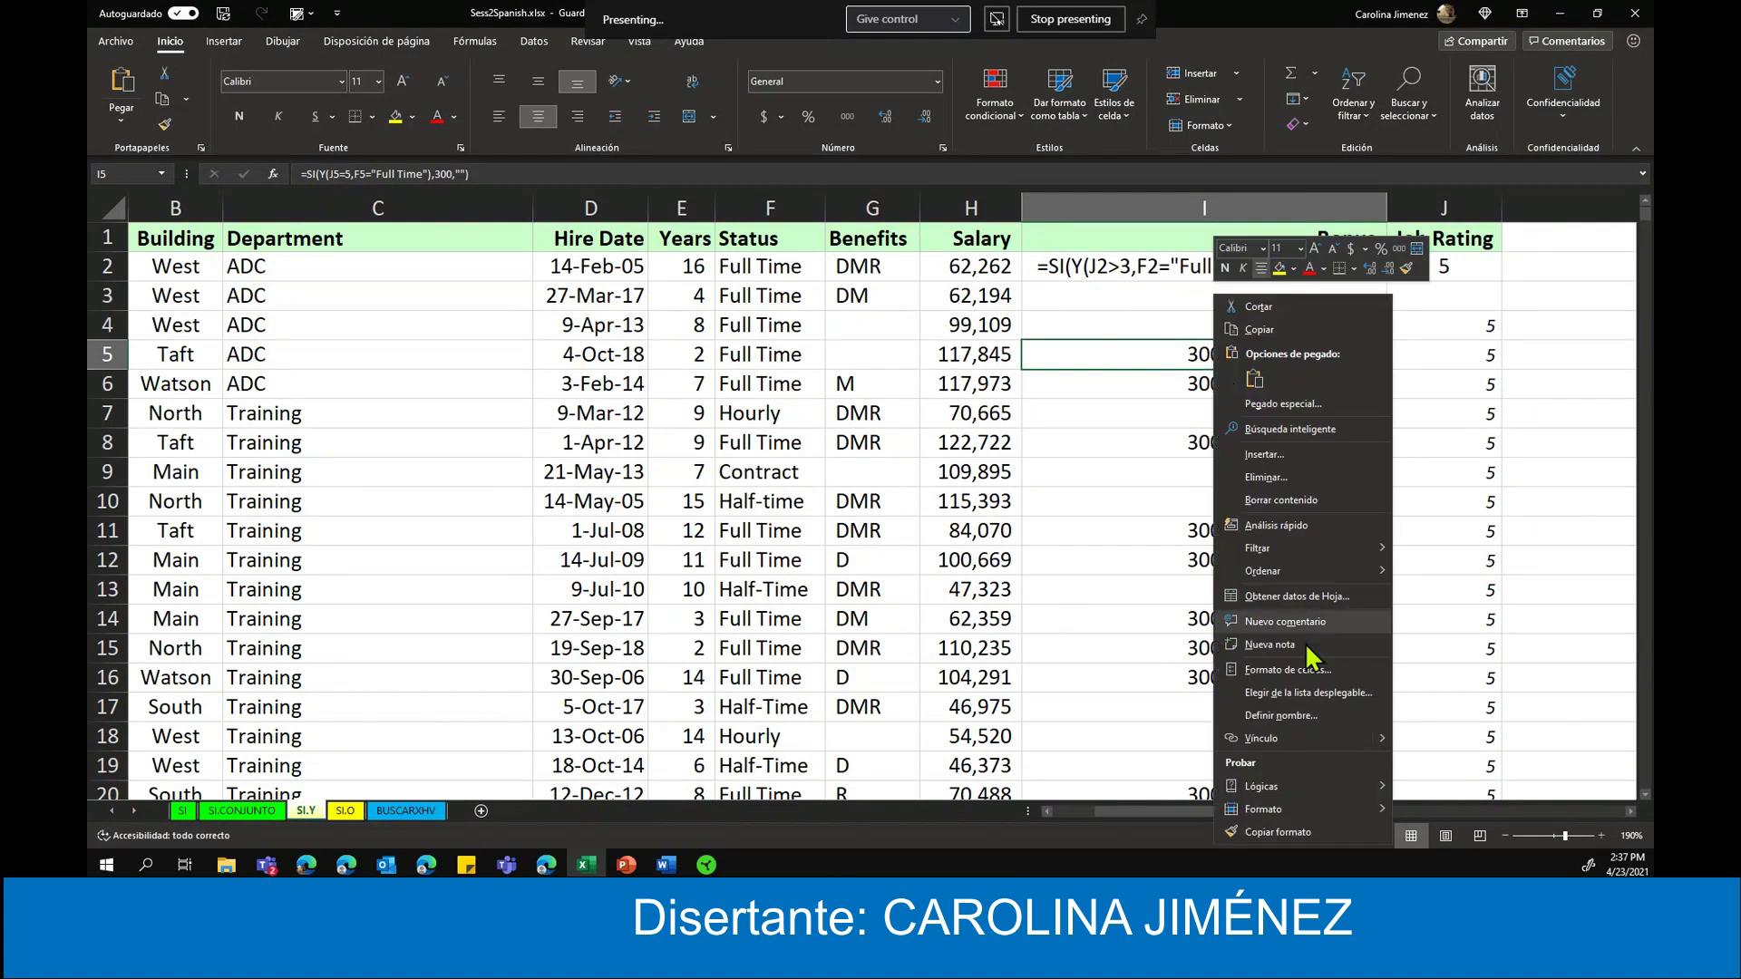
{"action": "left_click", "coordinate": [1127, 353]}
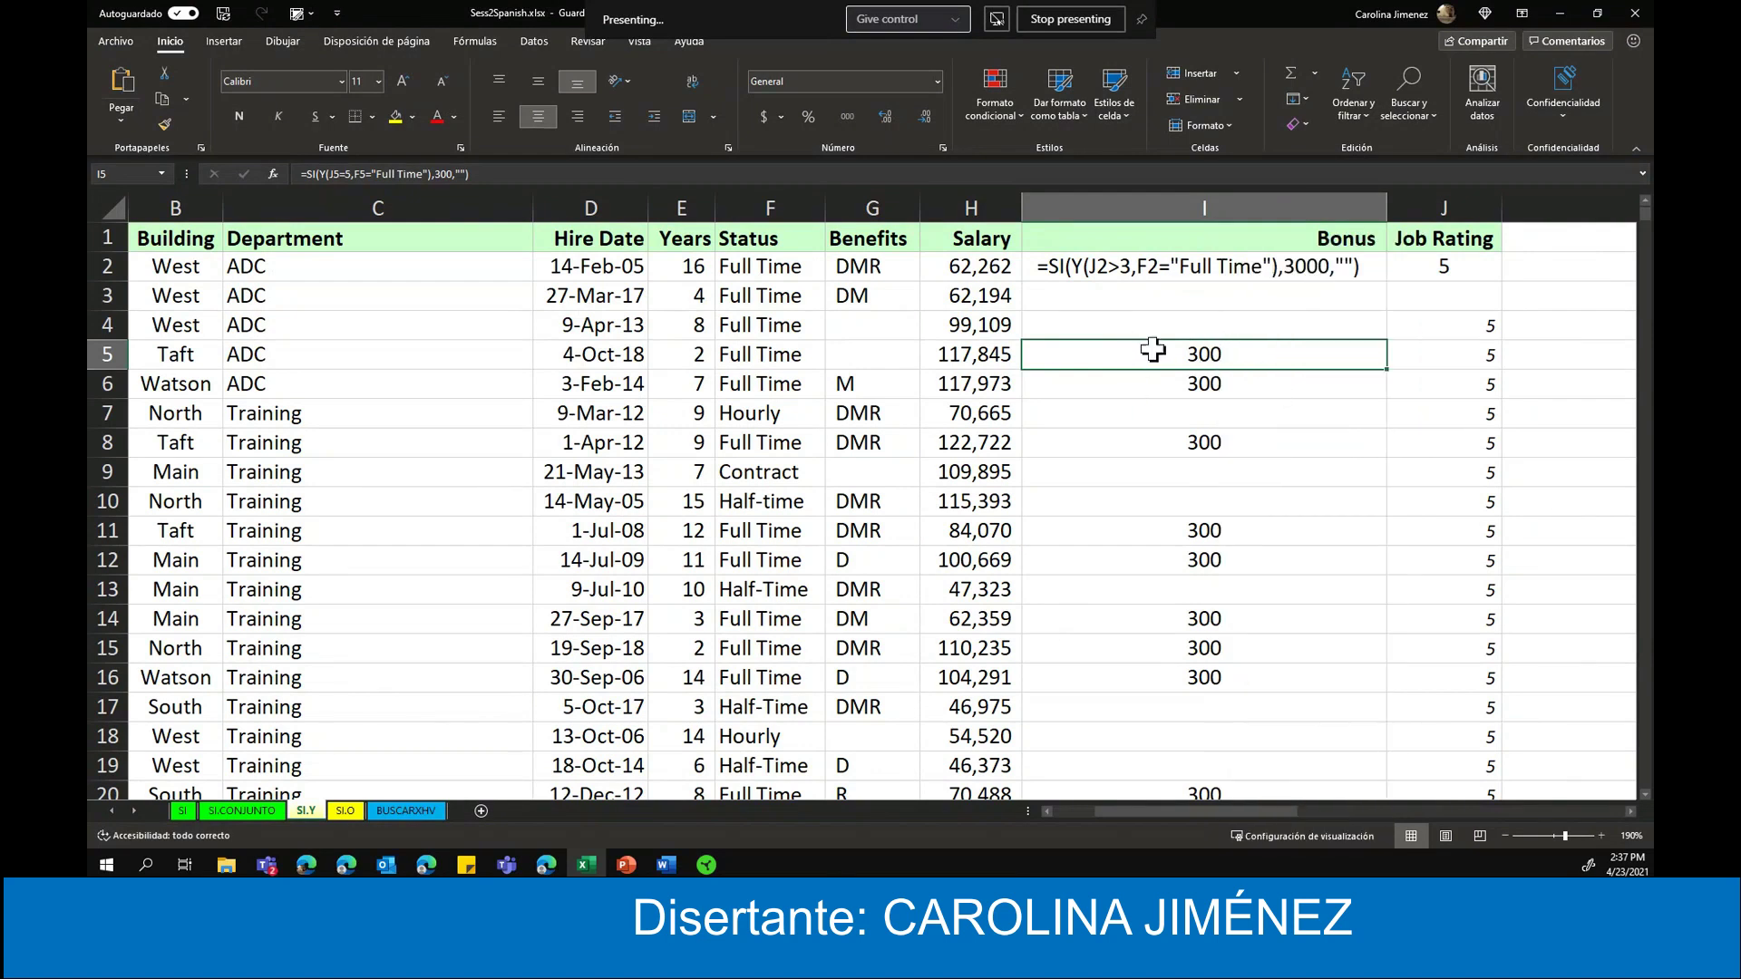
{"action": "right_click", "coordinate": [1212, 360]}
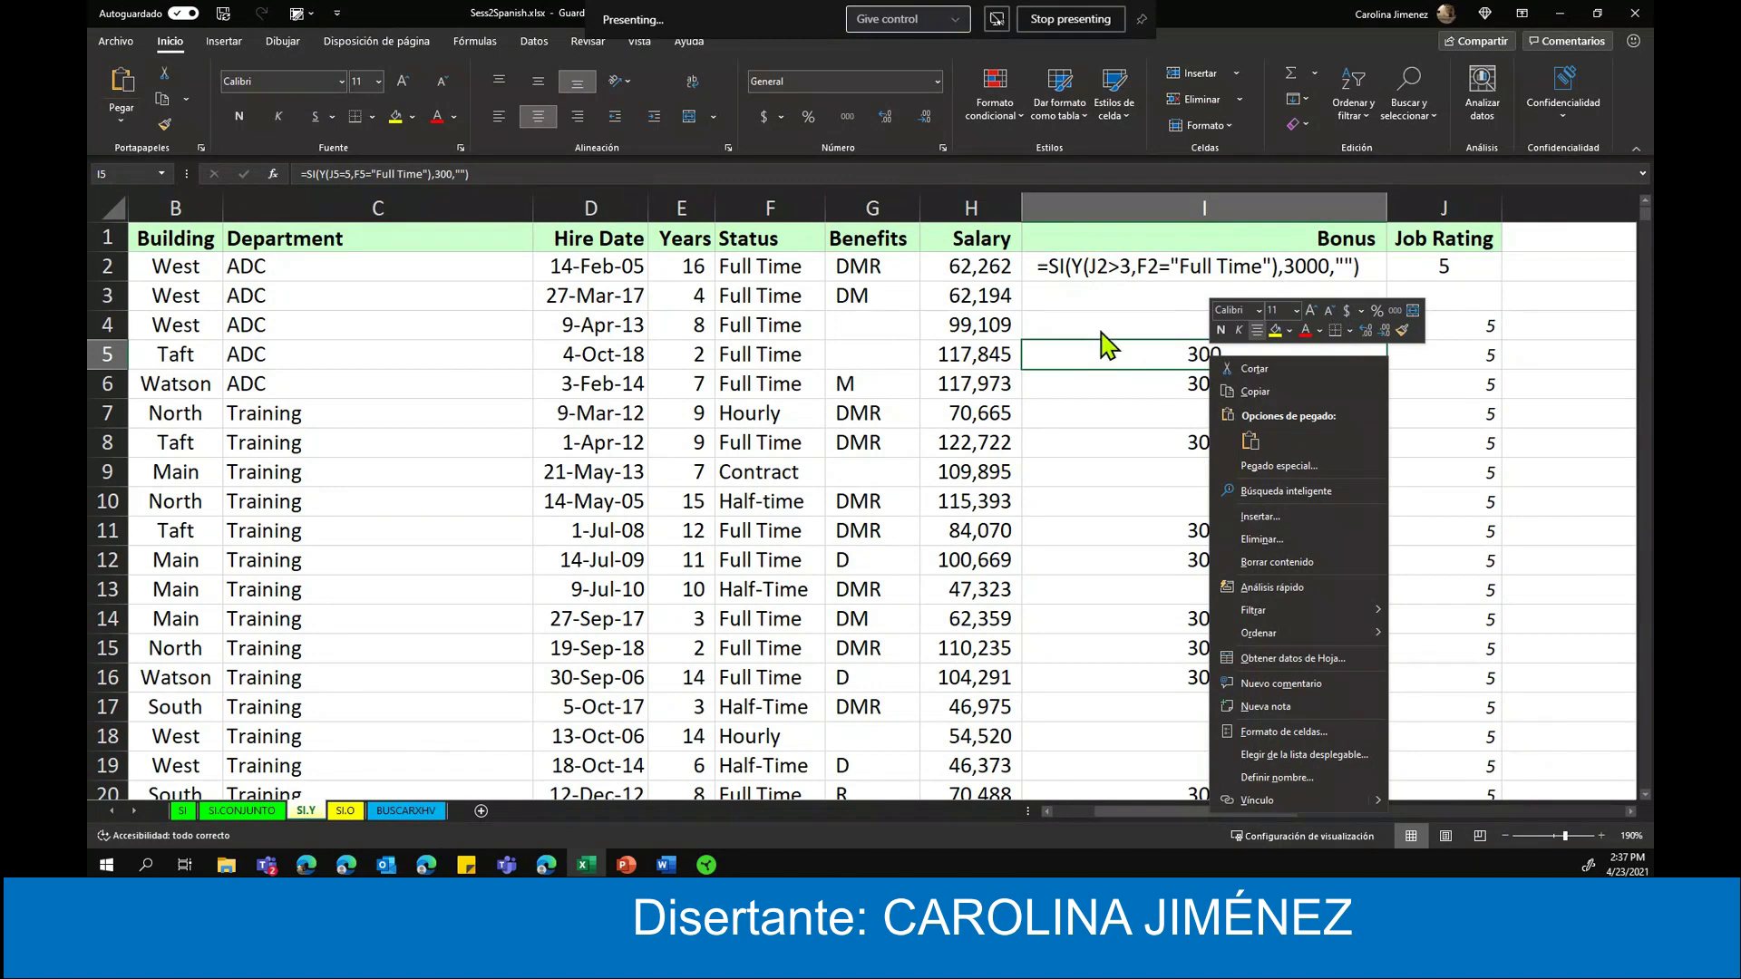
{"action": "left_click", "coordinate": [997, 113]}
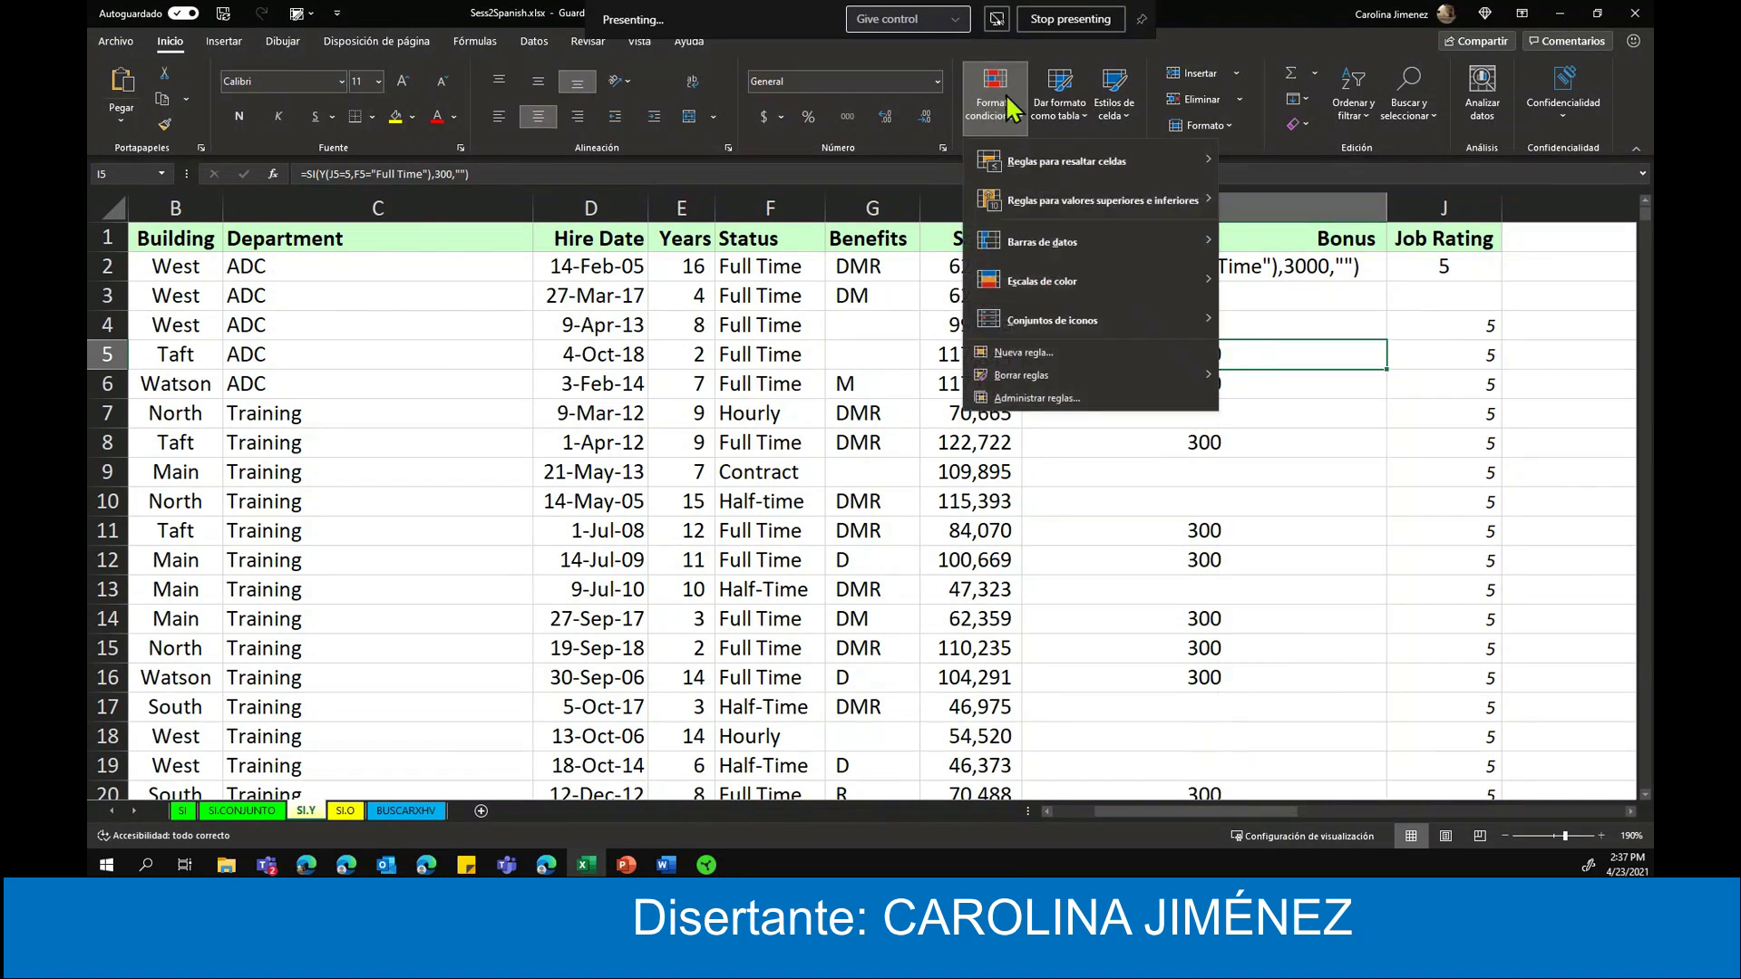
{"action": "left_click", "coordinate": [1278, 416]}
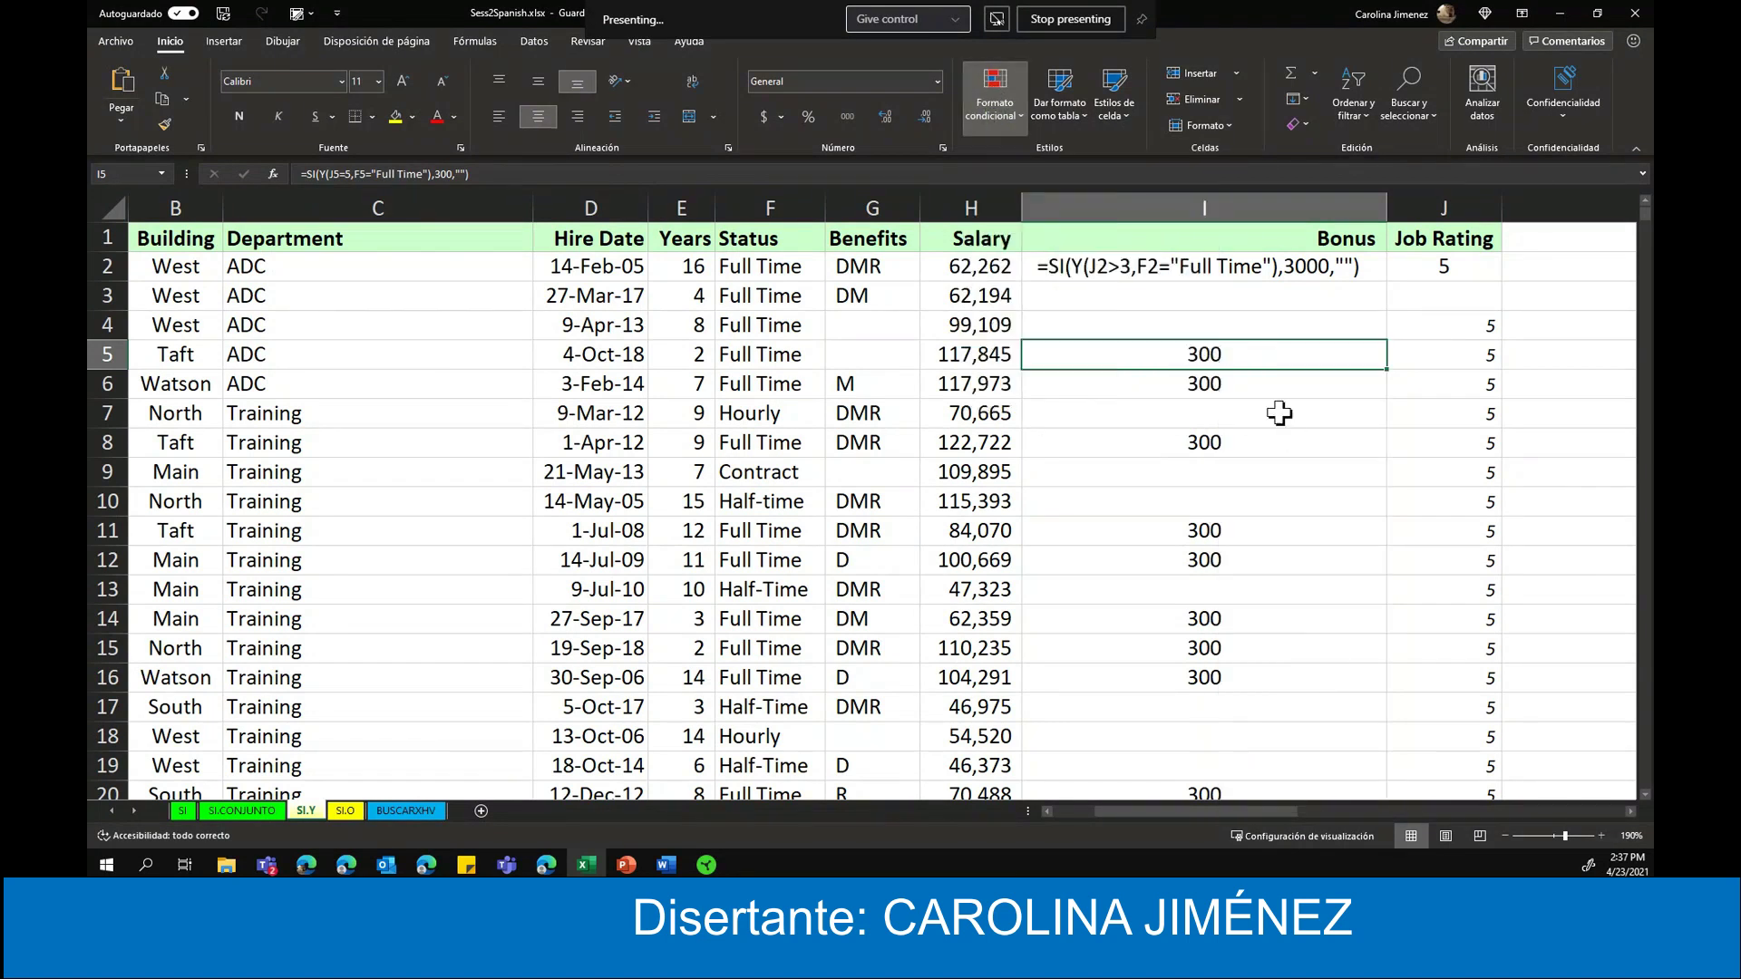
- Reopen the shortcut menu, paste with Ctrl+V, and open the shortcut menu on I11
{"action": "right_click", "coordinate": [1213, 362]}
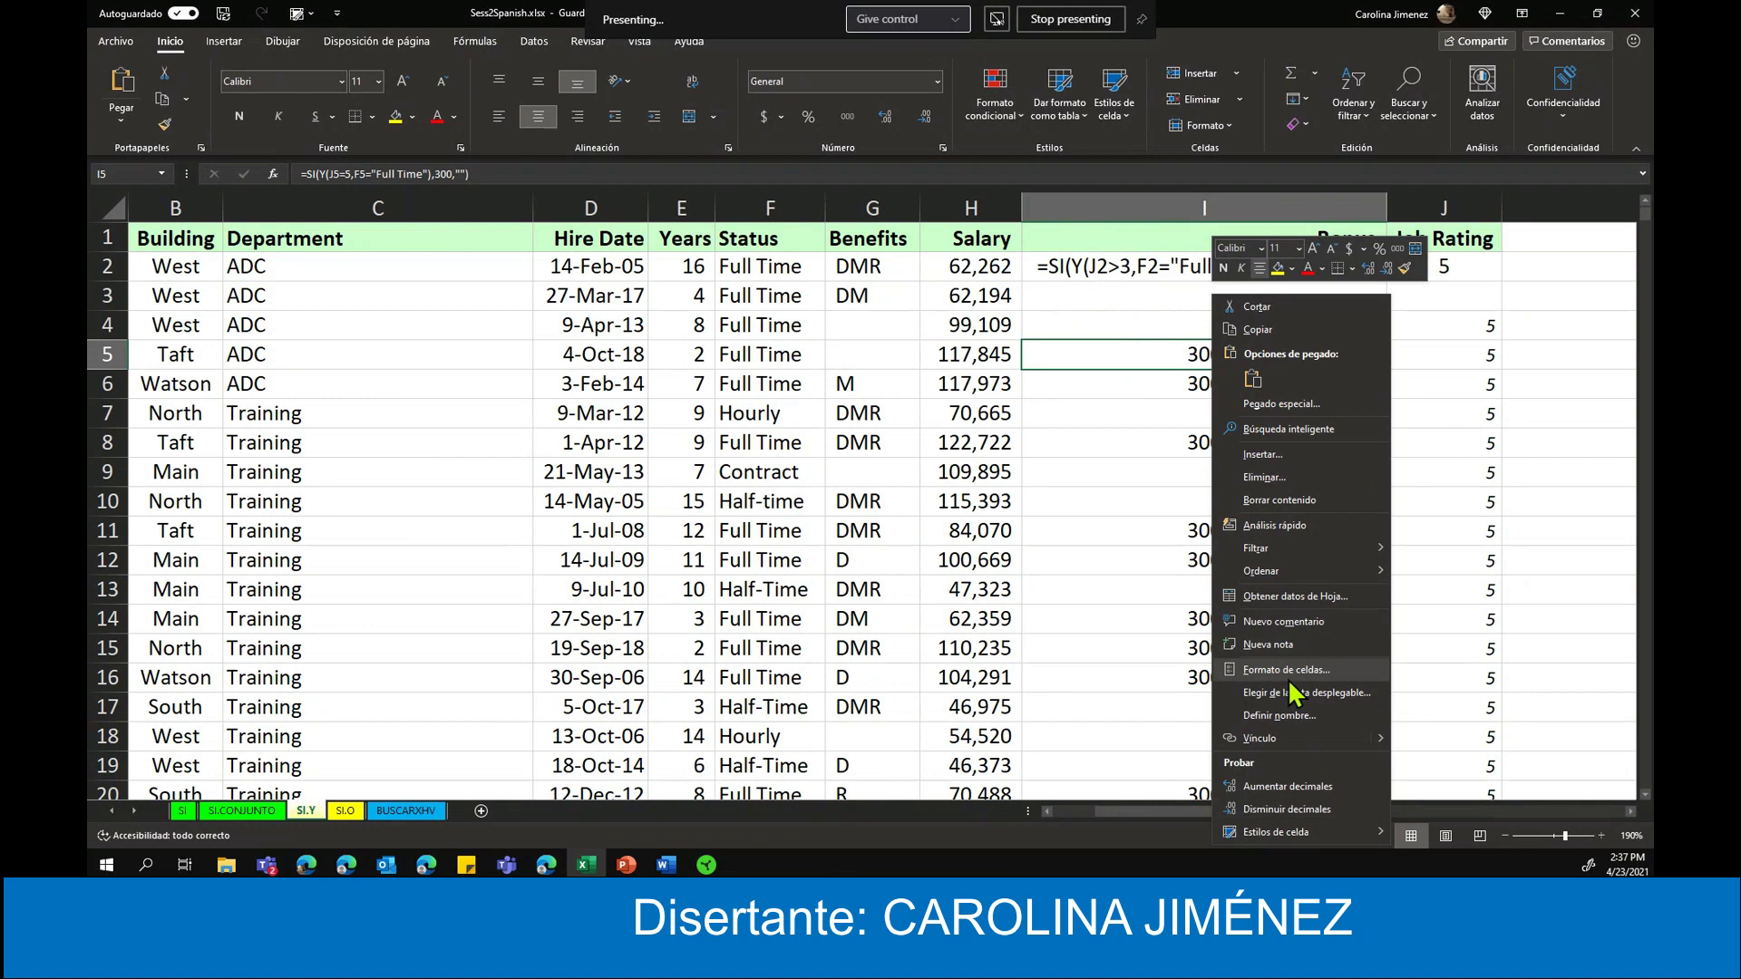
{"action": "right_click", "coordinate": [1150, 361]}
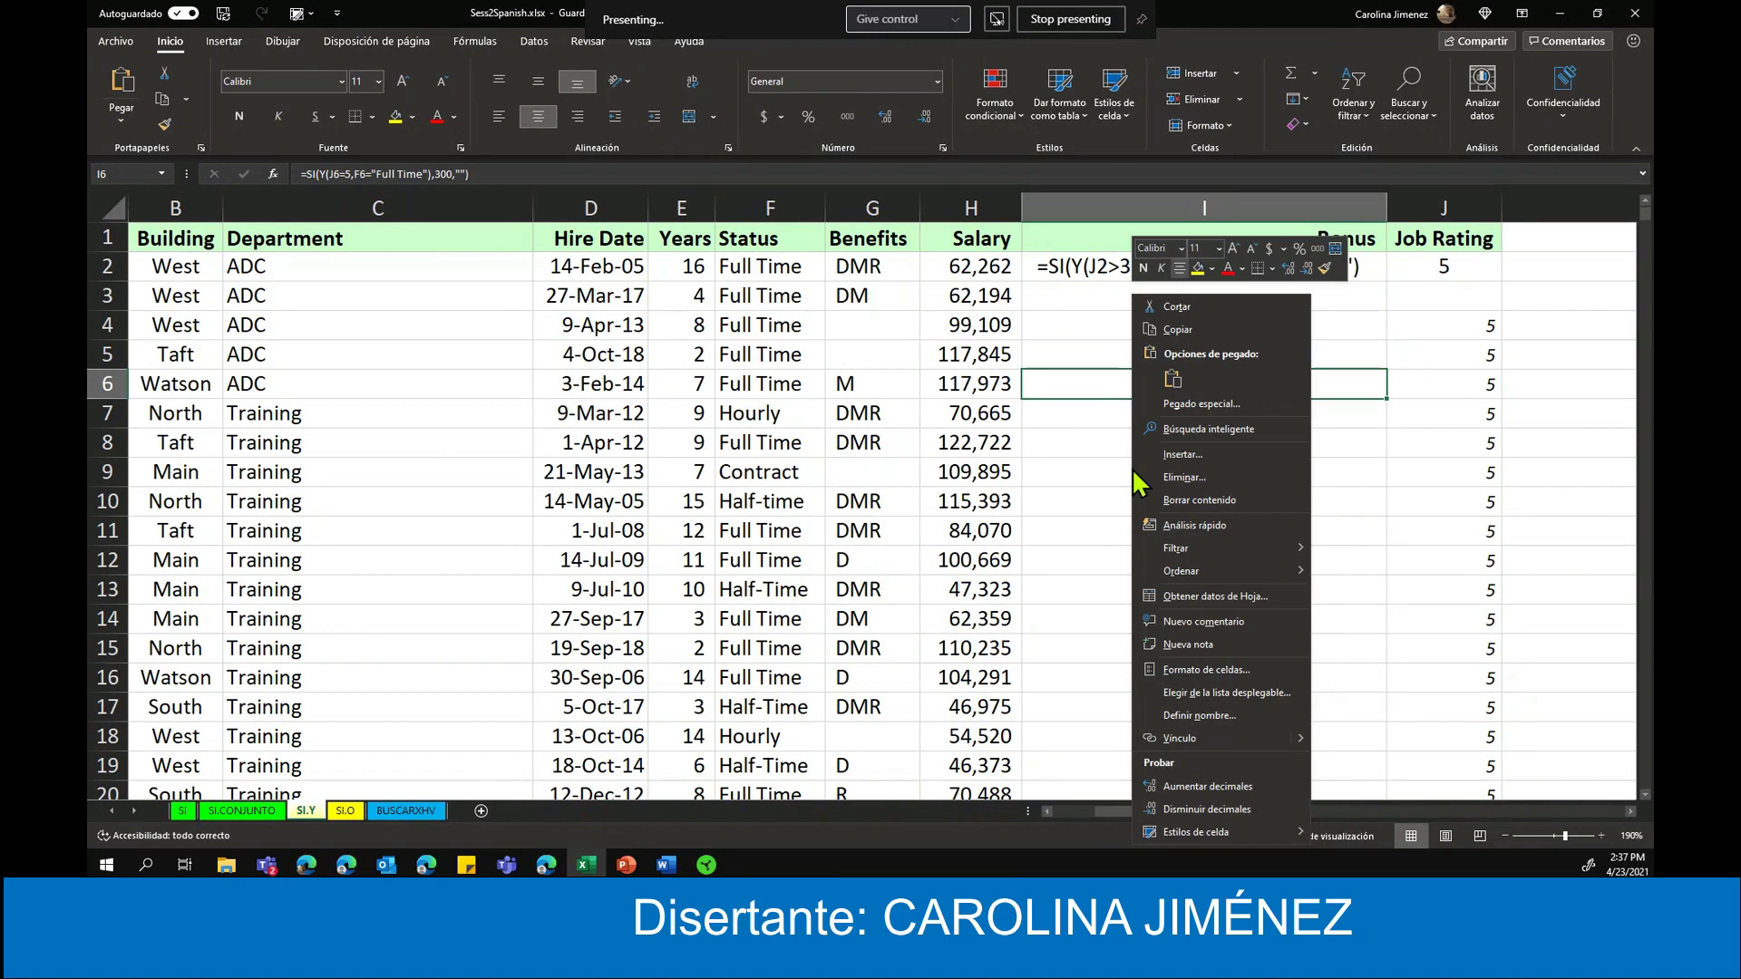
{"action": "key", "text": "ctrl+v"}
{"action": "right_click", "coordinate": [1098, 535]}
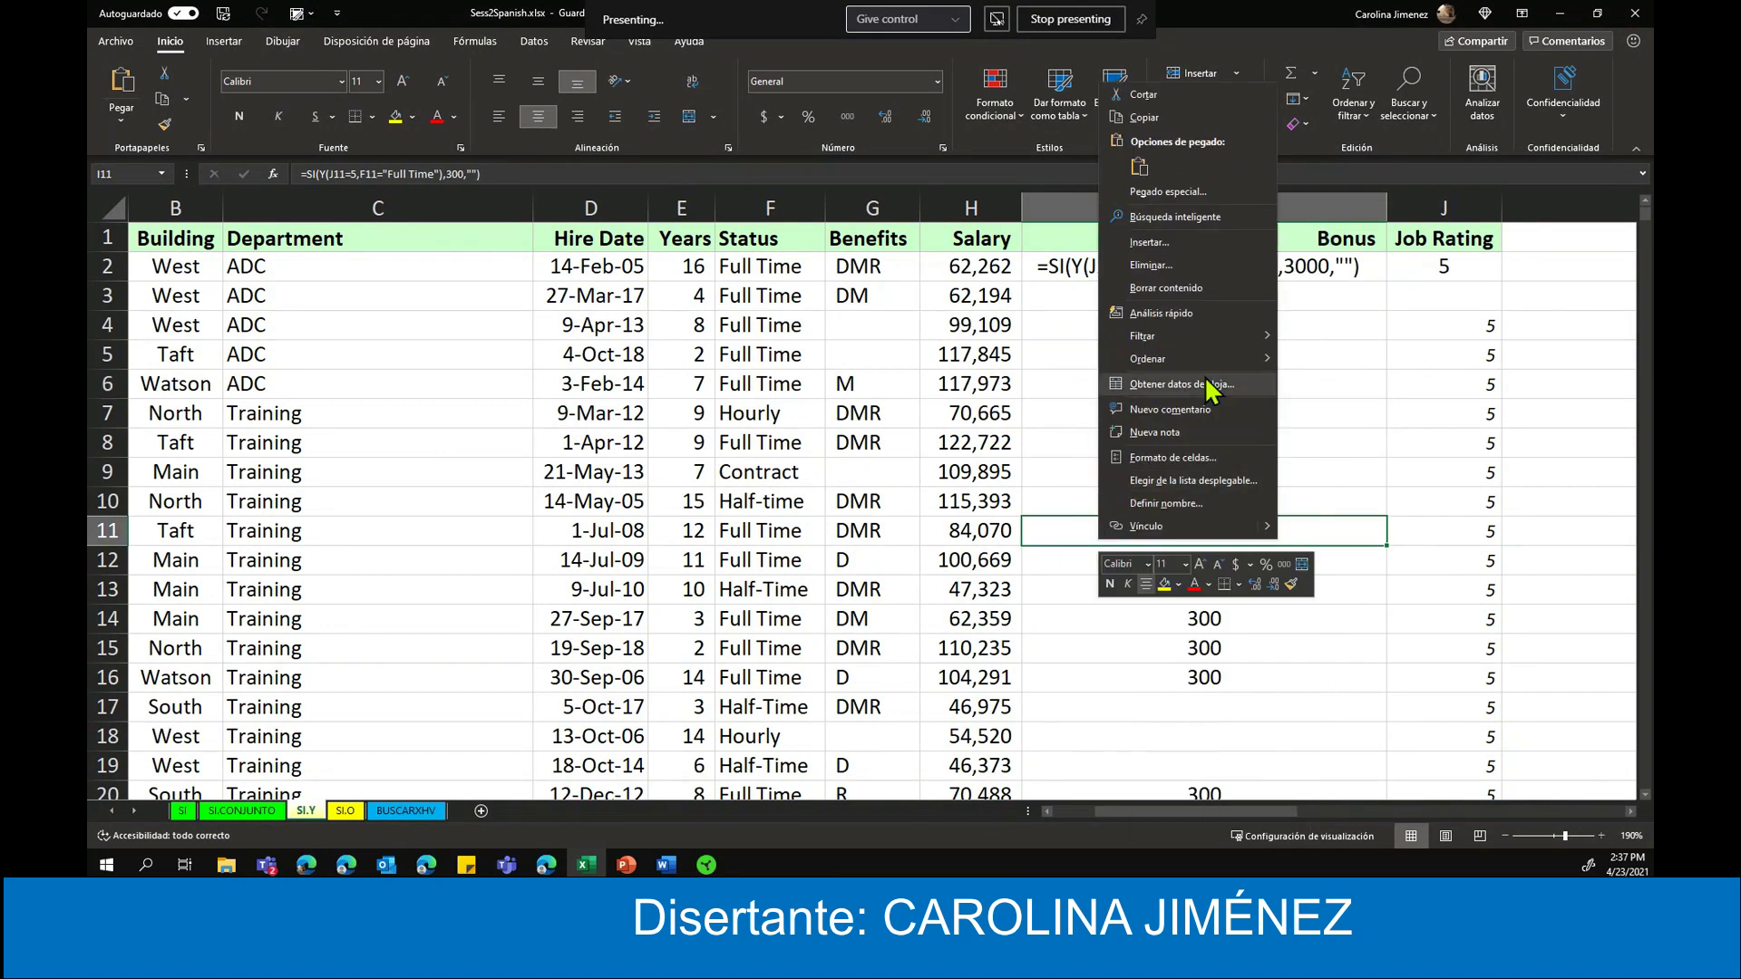
- Open Formato de celdas for I11 and browse the Alineación, Fuente, Borde, Relleno and Proteger tabs
{"action": "left_click", "coordinate": [1166, 460]}
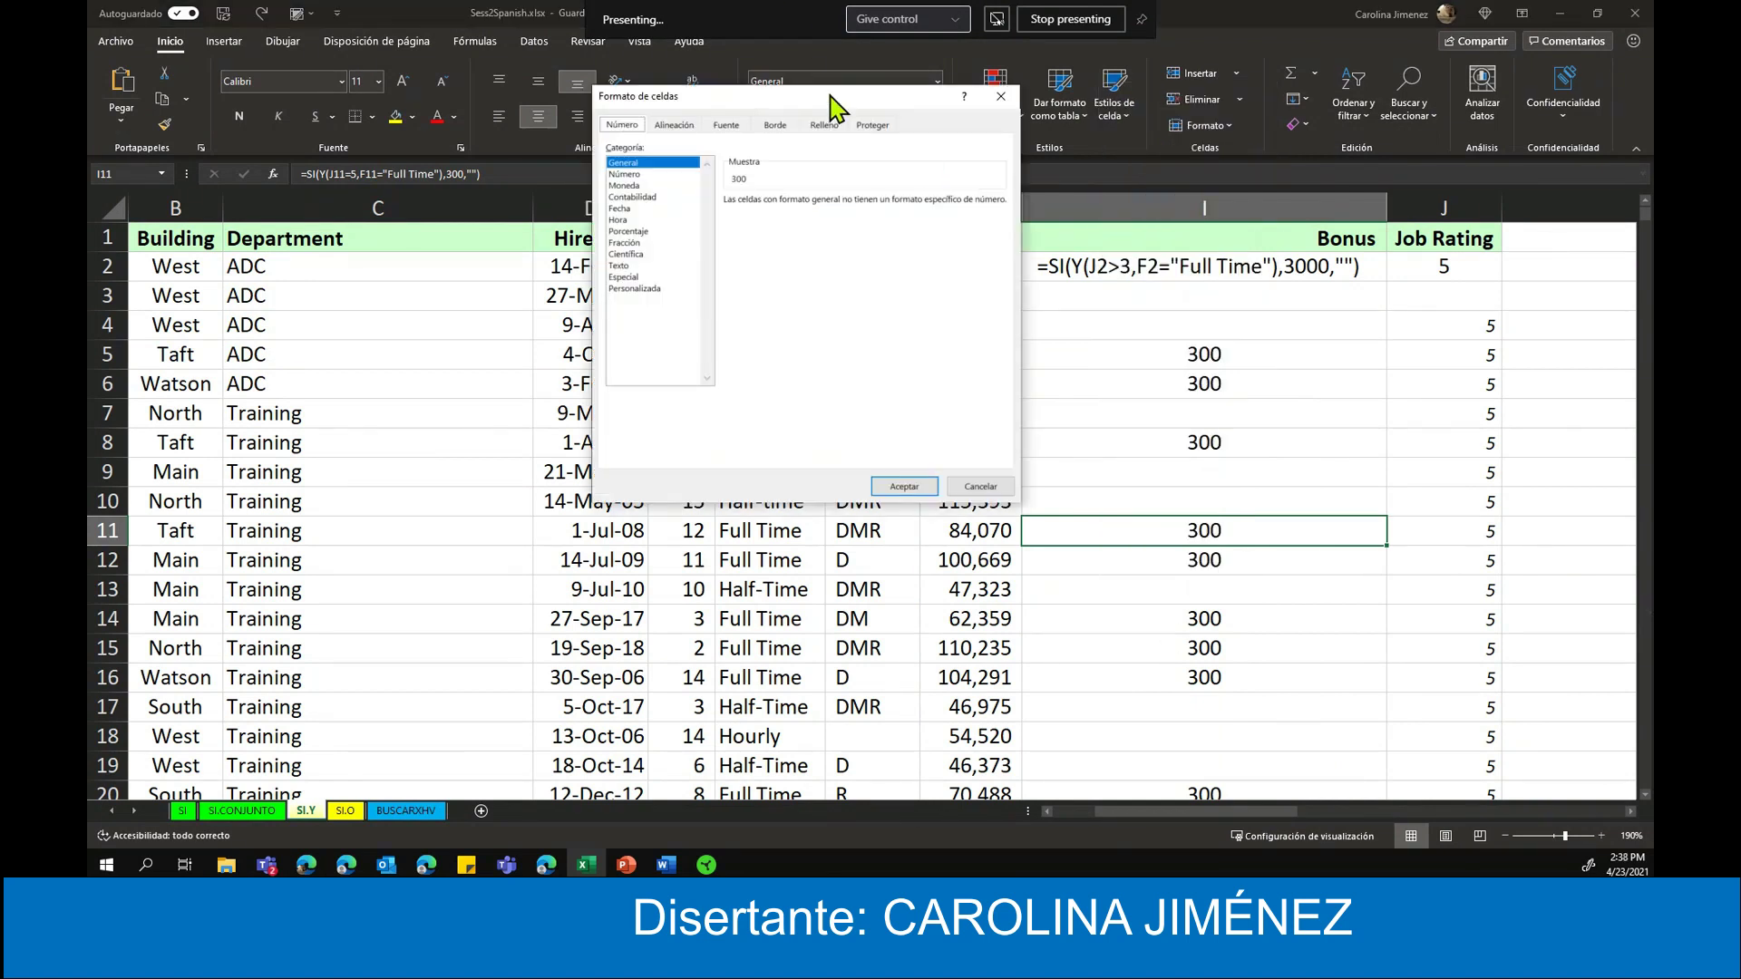
{"action": "left_click_drag", "start_coordinate": [830, 95], "coordinate": [807, 196]}
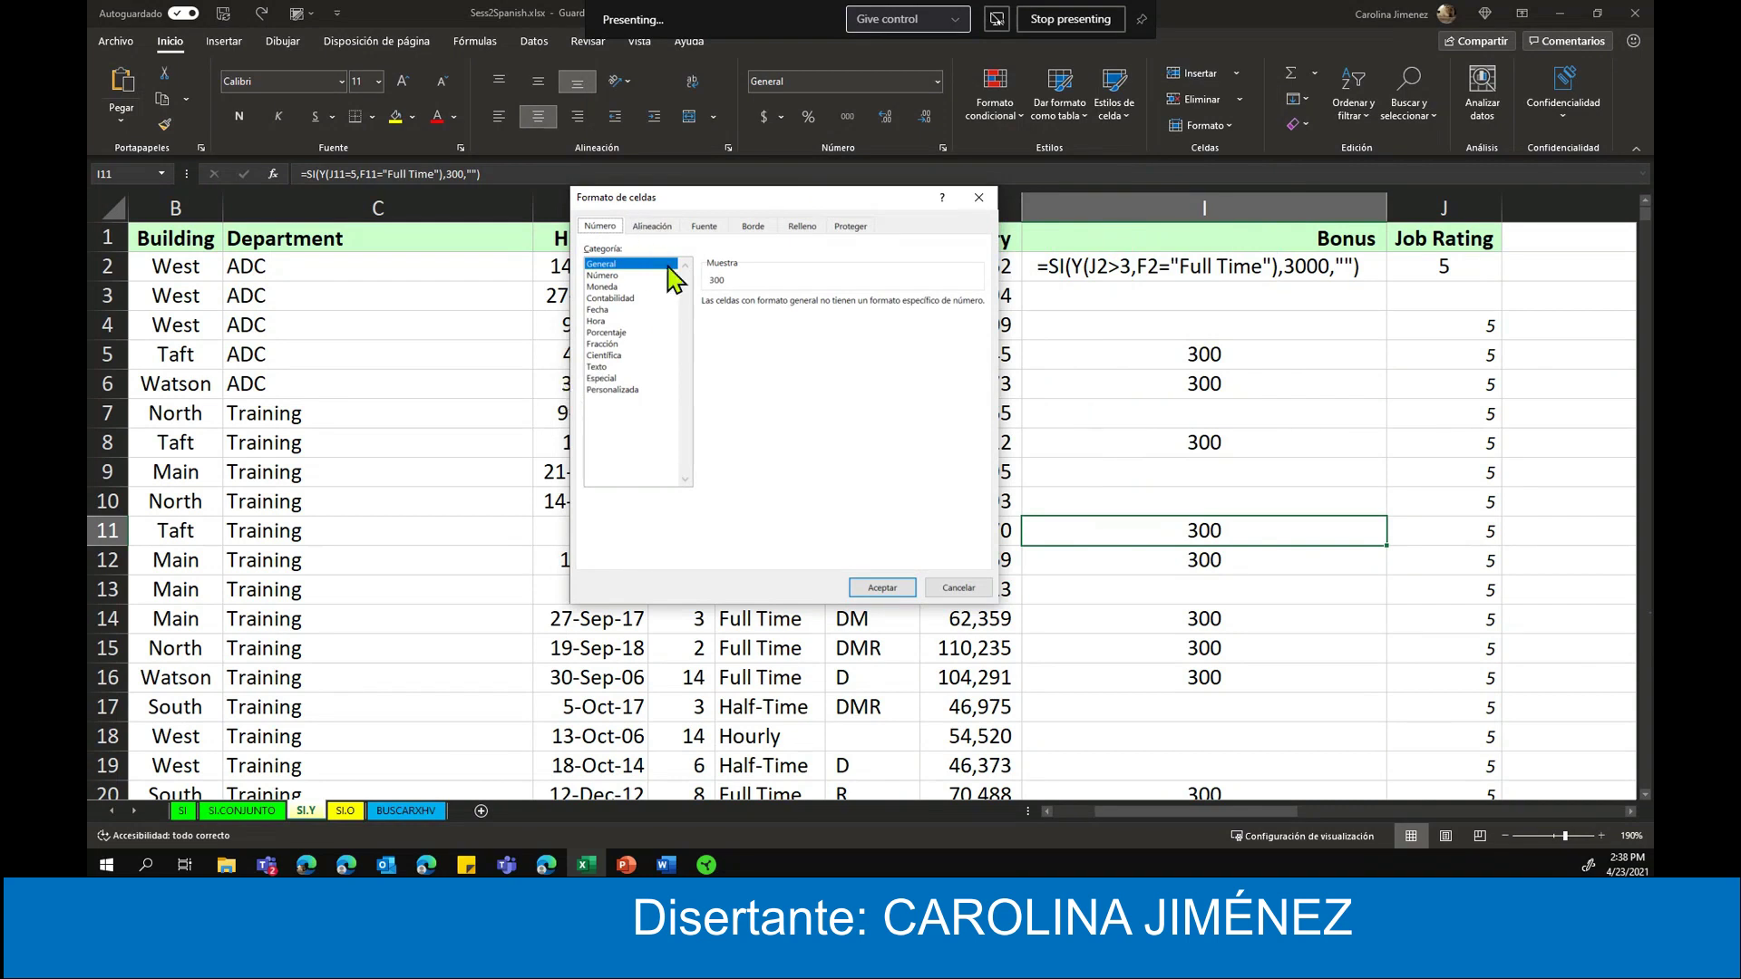
{"action": "left_click", "coordinate": [652, 226]}
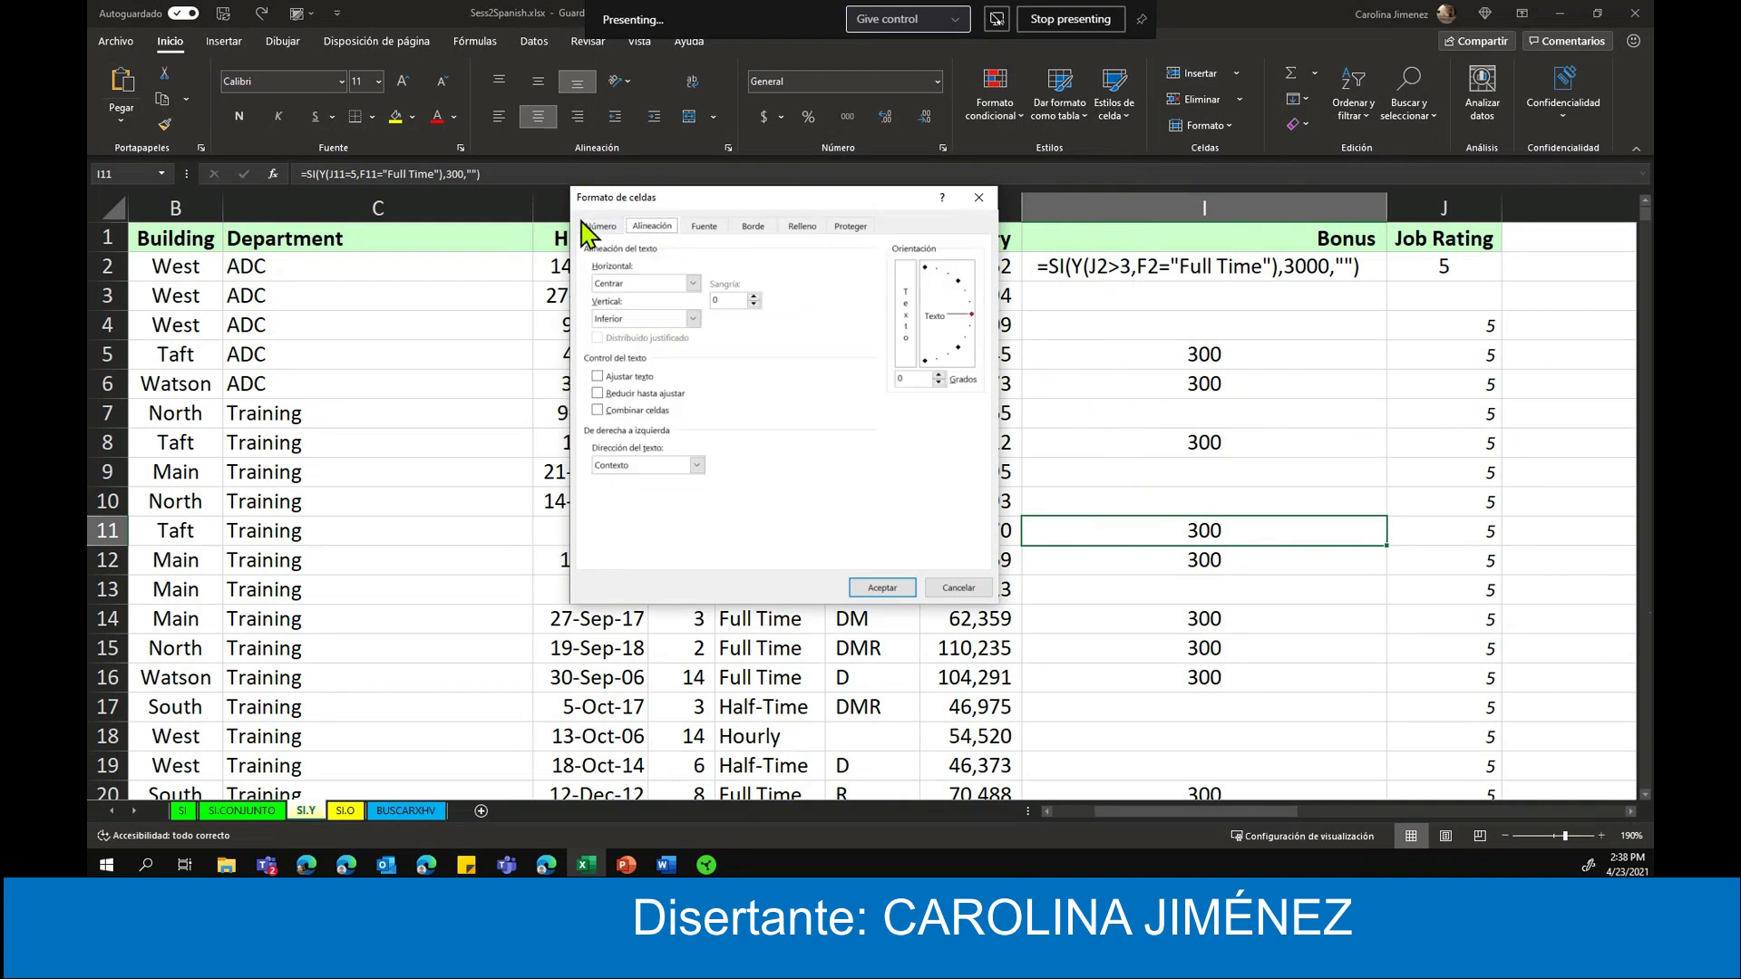
{"action": "left_click", "coordinate": [706, 227]}
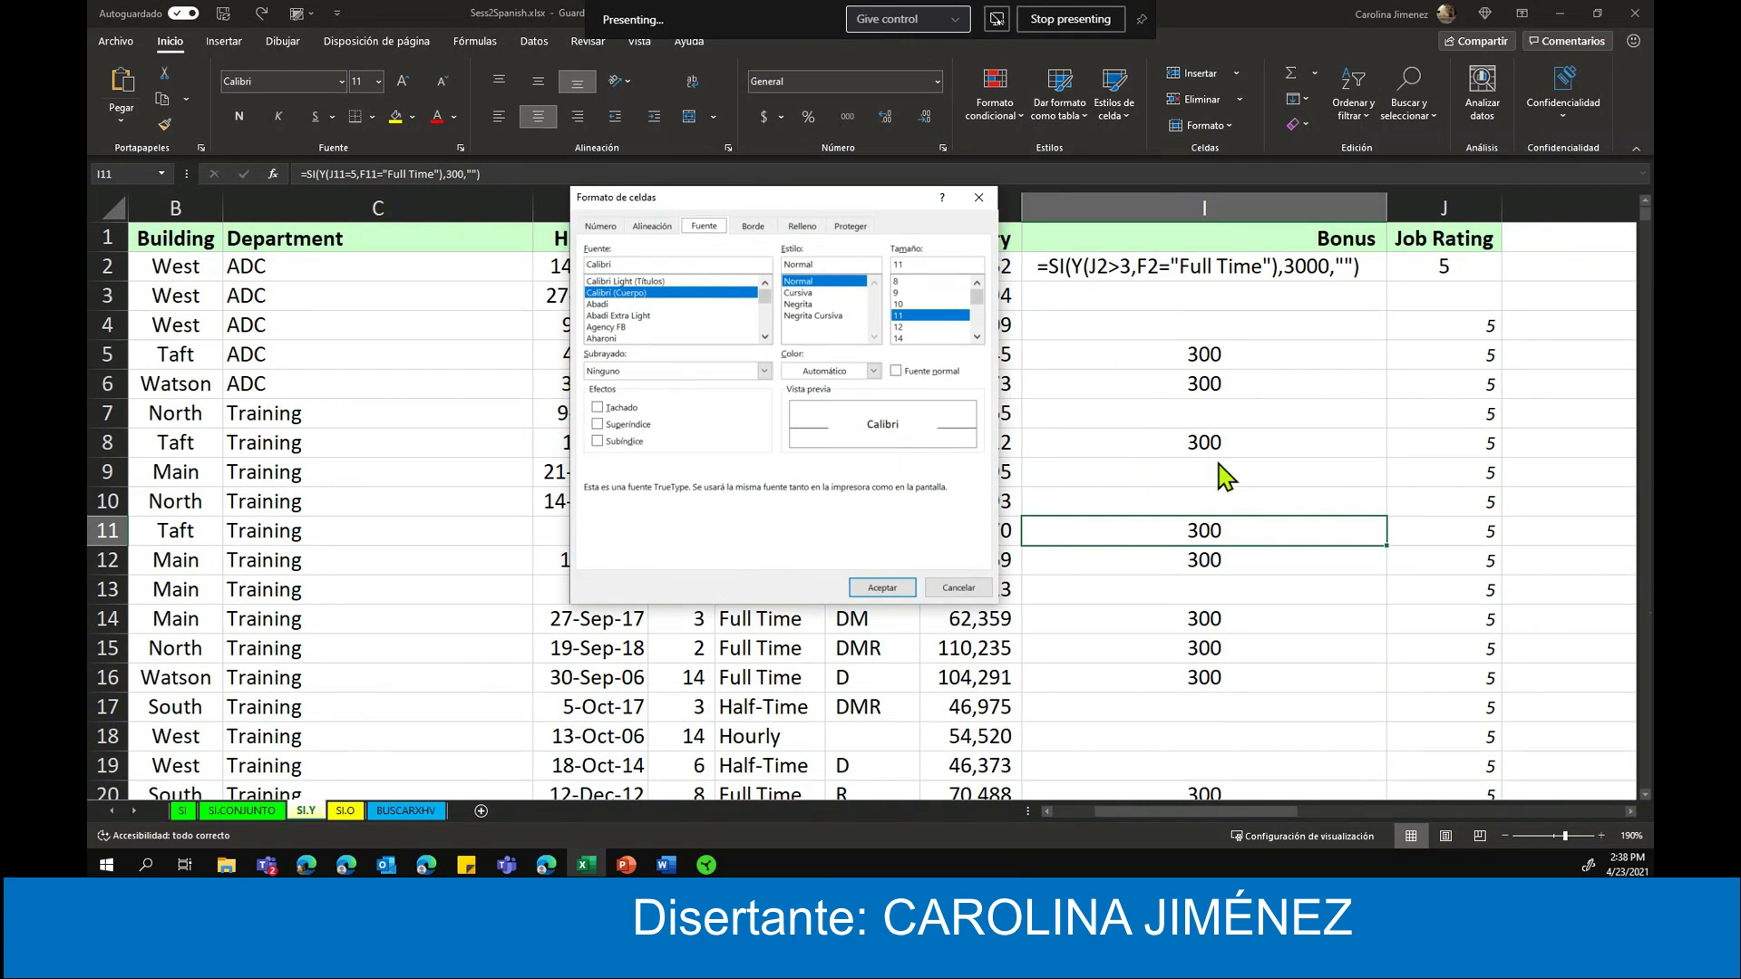
{"action": "left_click", "coordinate": [749, 234]}
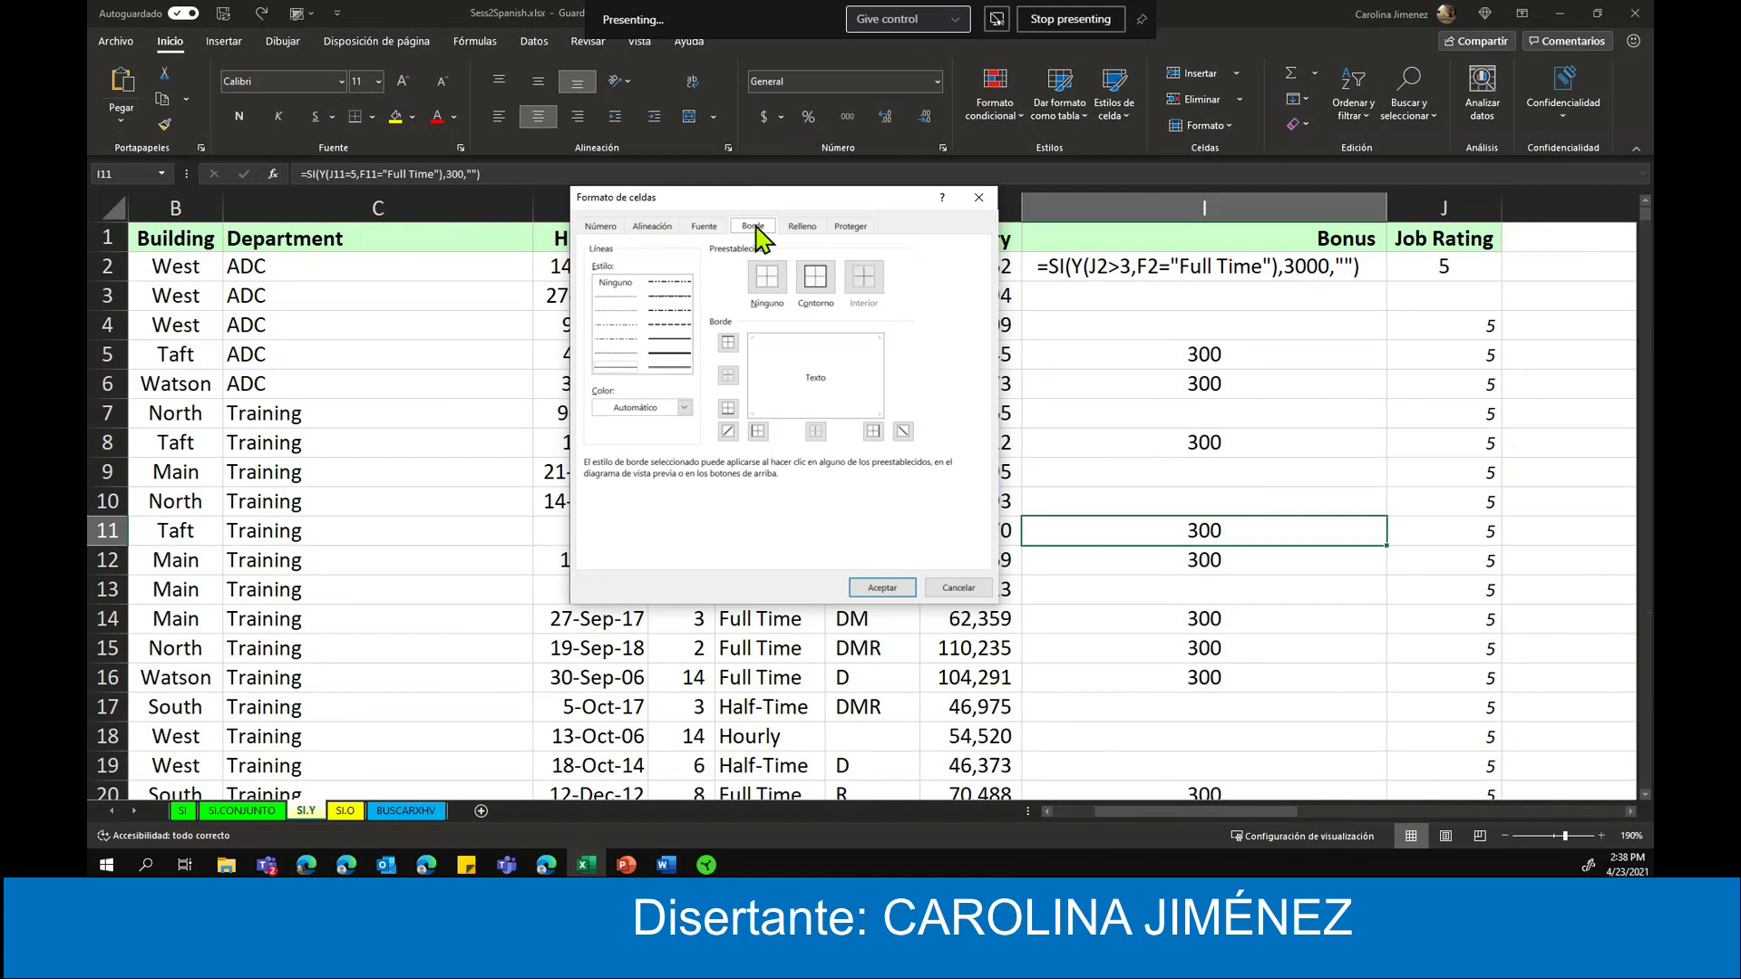
{"action": "left_click", "coordinate": [803, 232]}
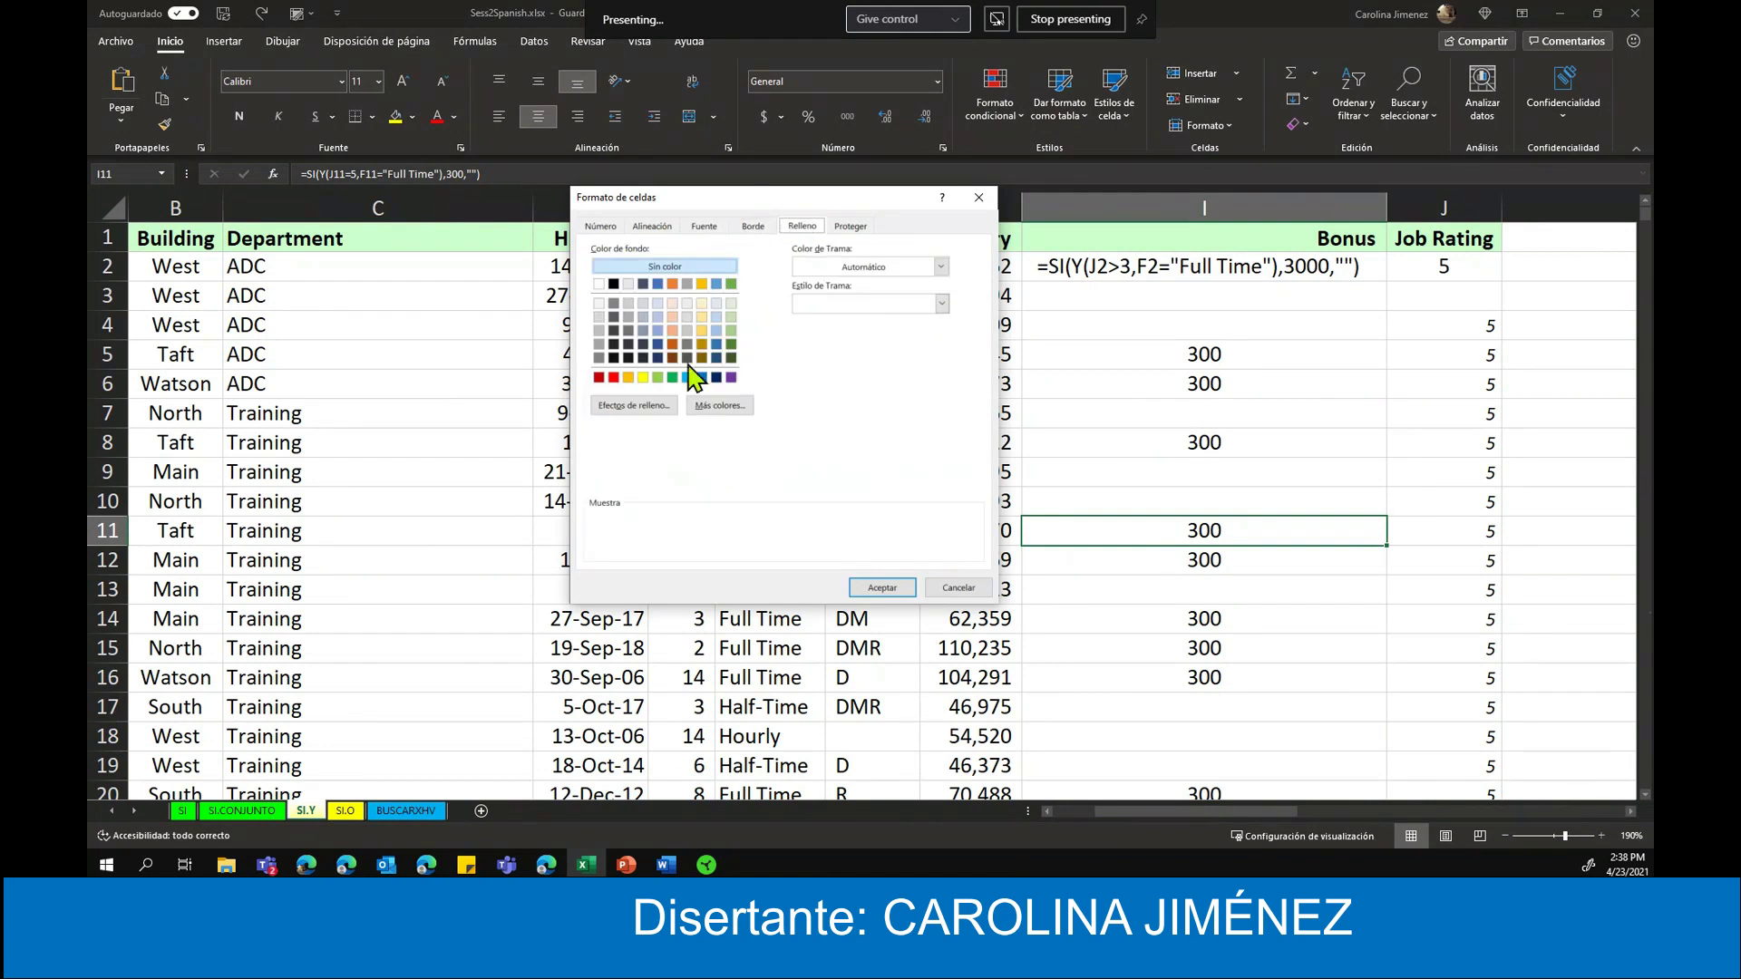
{"action": "left_click", "coordinate": [857, 229]}
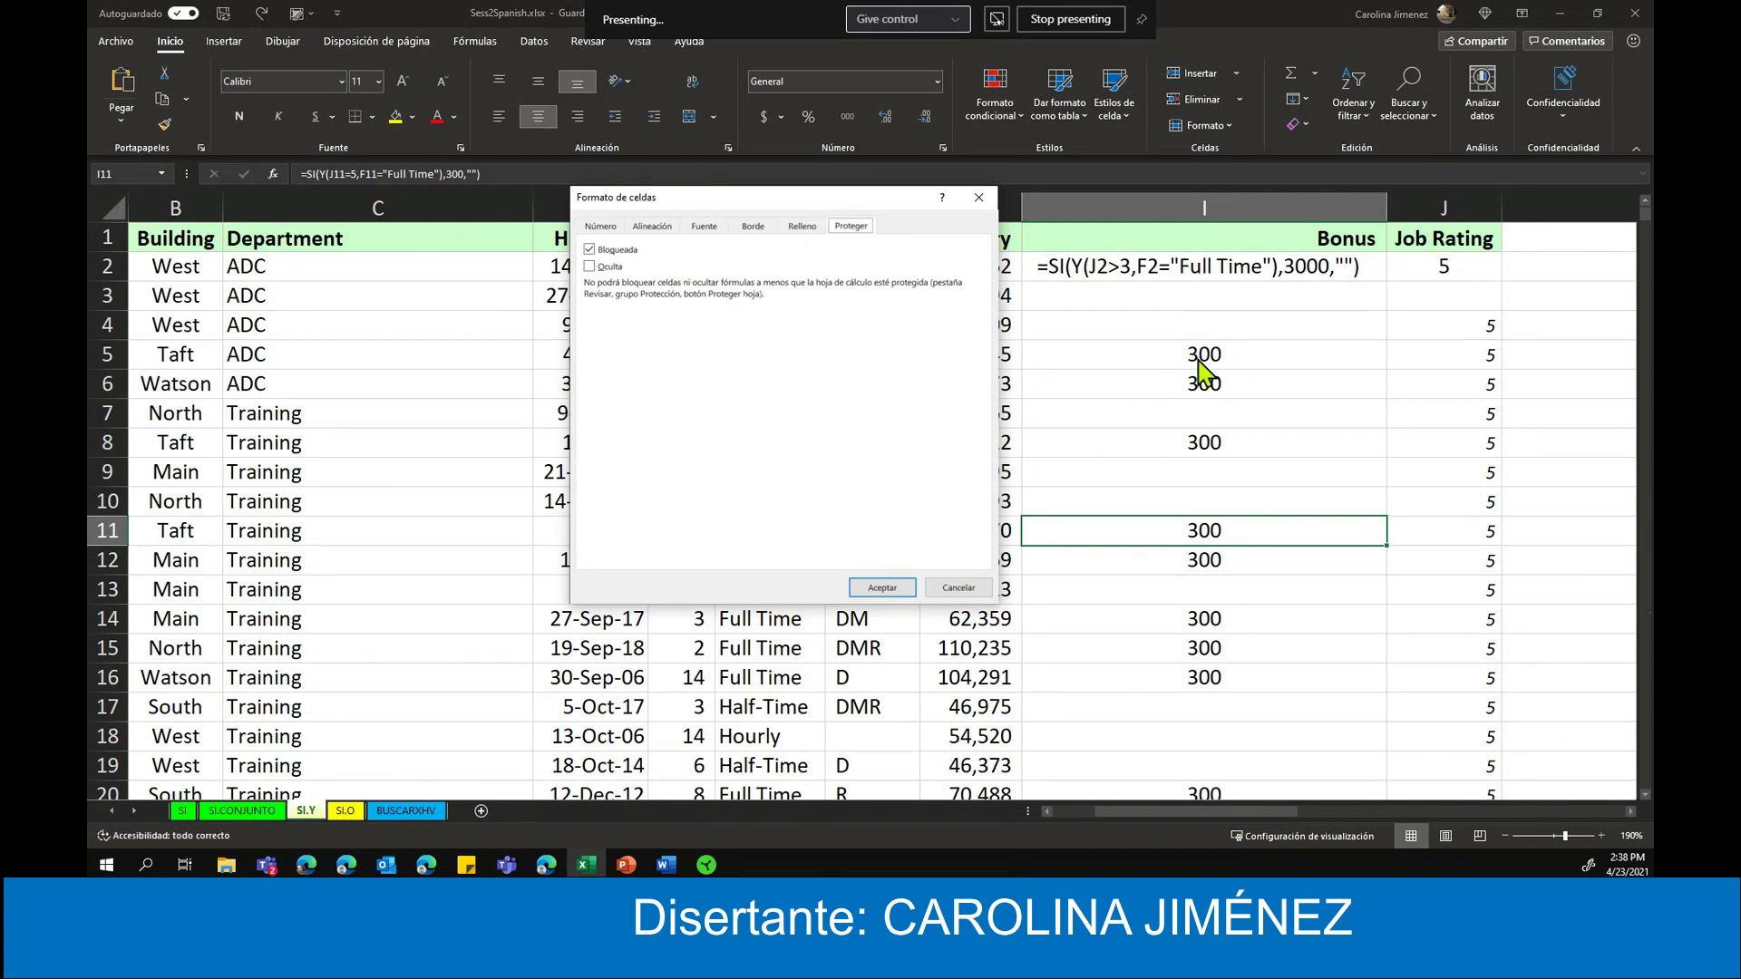
{"action": "left_click", "coordinate": [602, 227]}
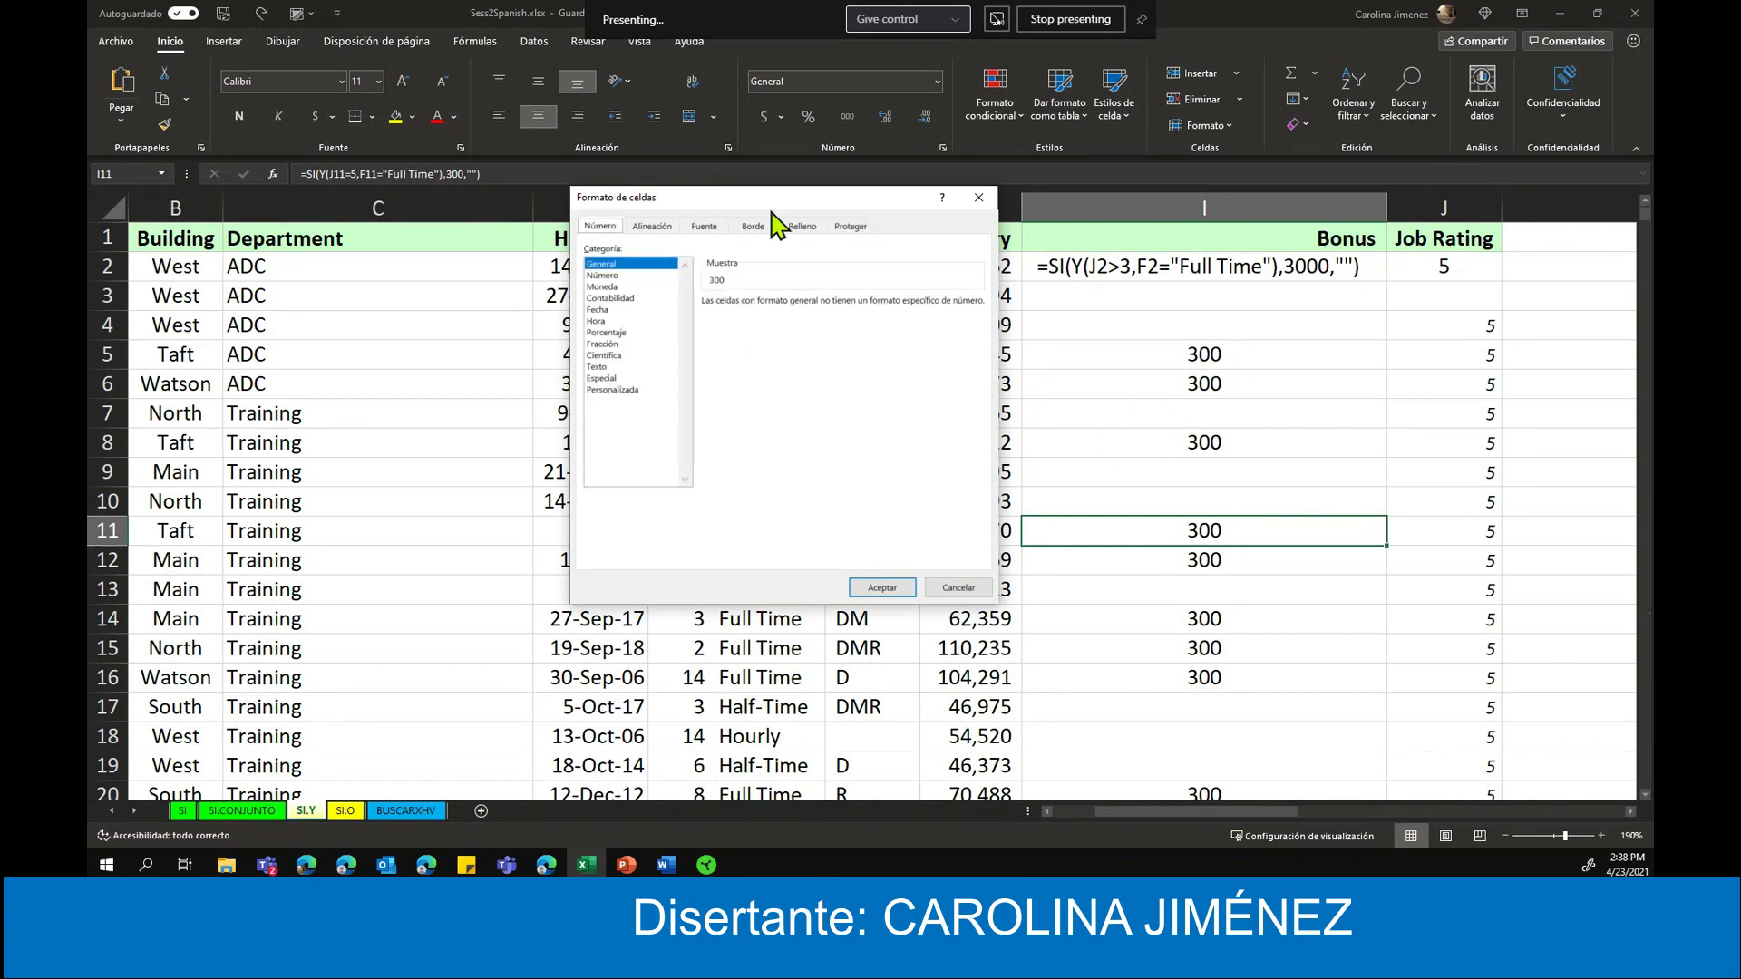
{"action": "left_click_drag", "start_coordinate": [785, 204], "coordinate": [785, 178]}
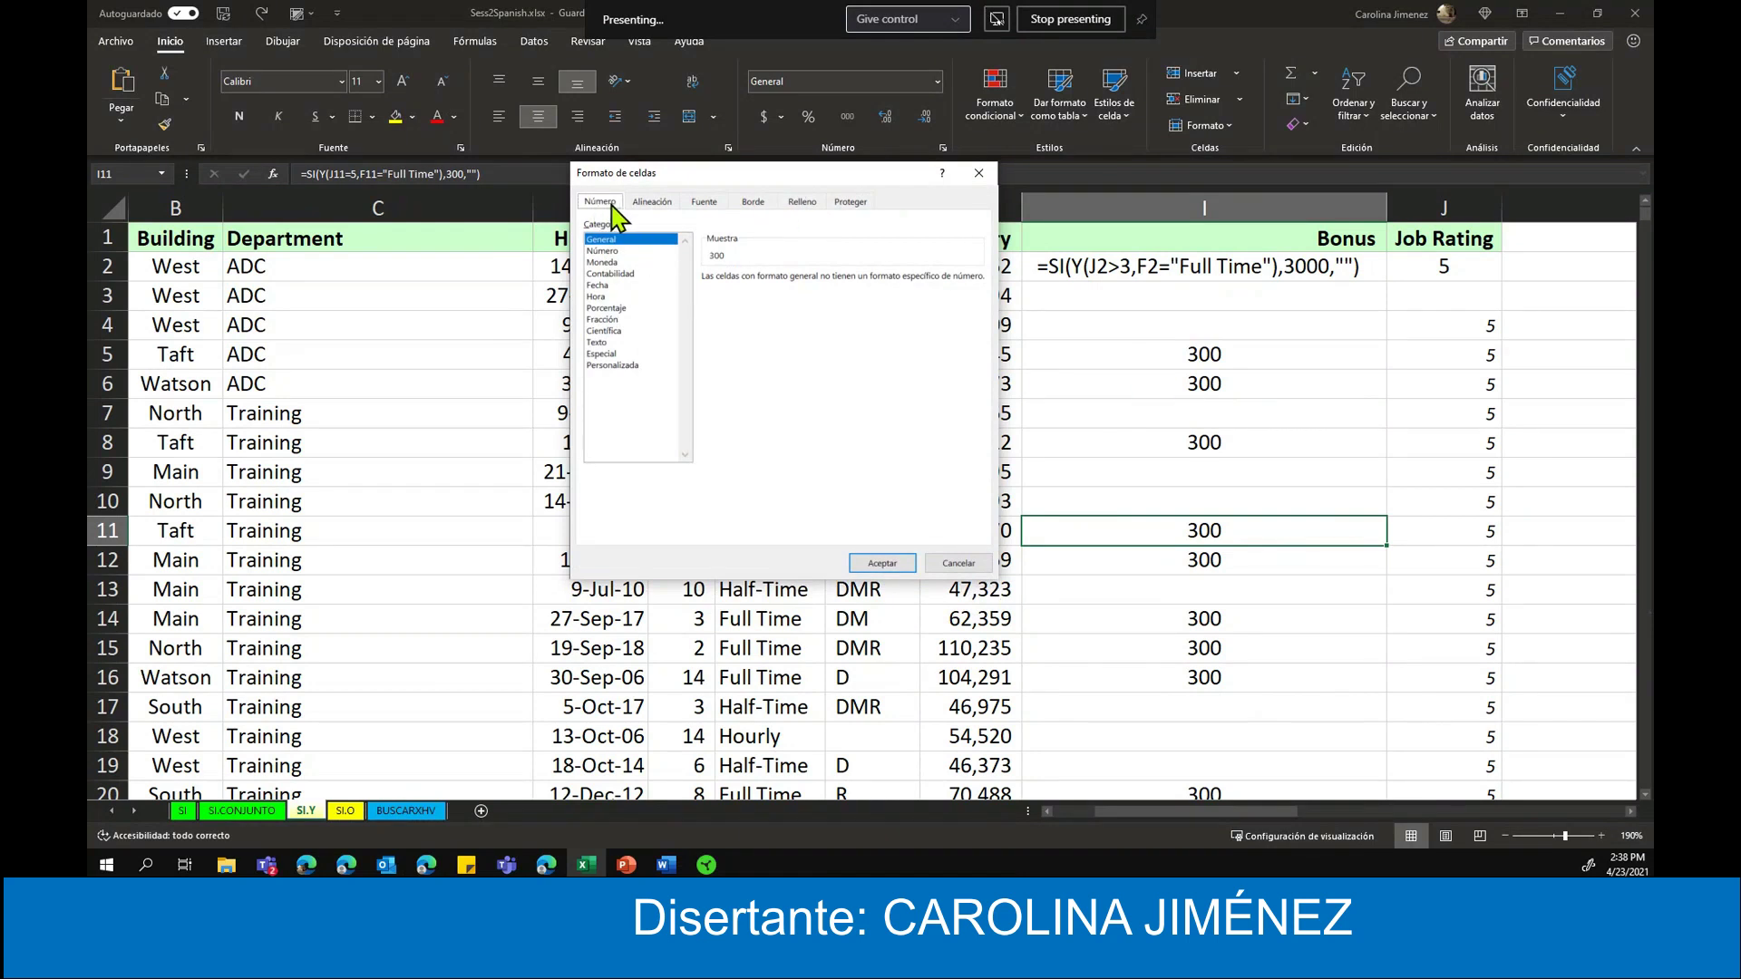
- Pick Contabilidad, browse the Símbolo list, then cancel without changes and reselect I5
{"action": "left_click", "coordinate": [620, 274]}
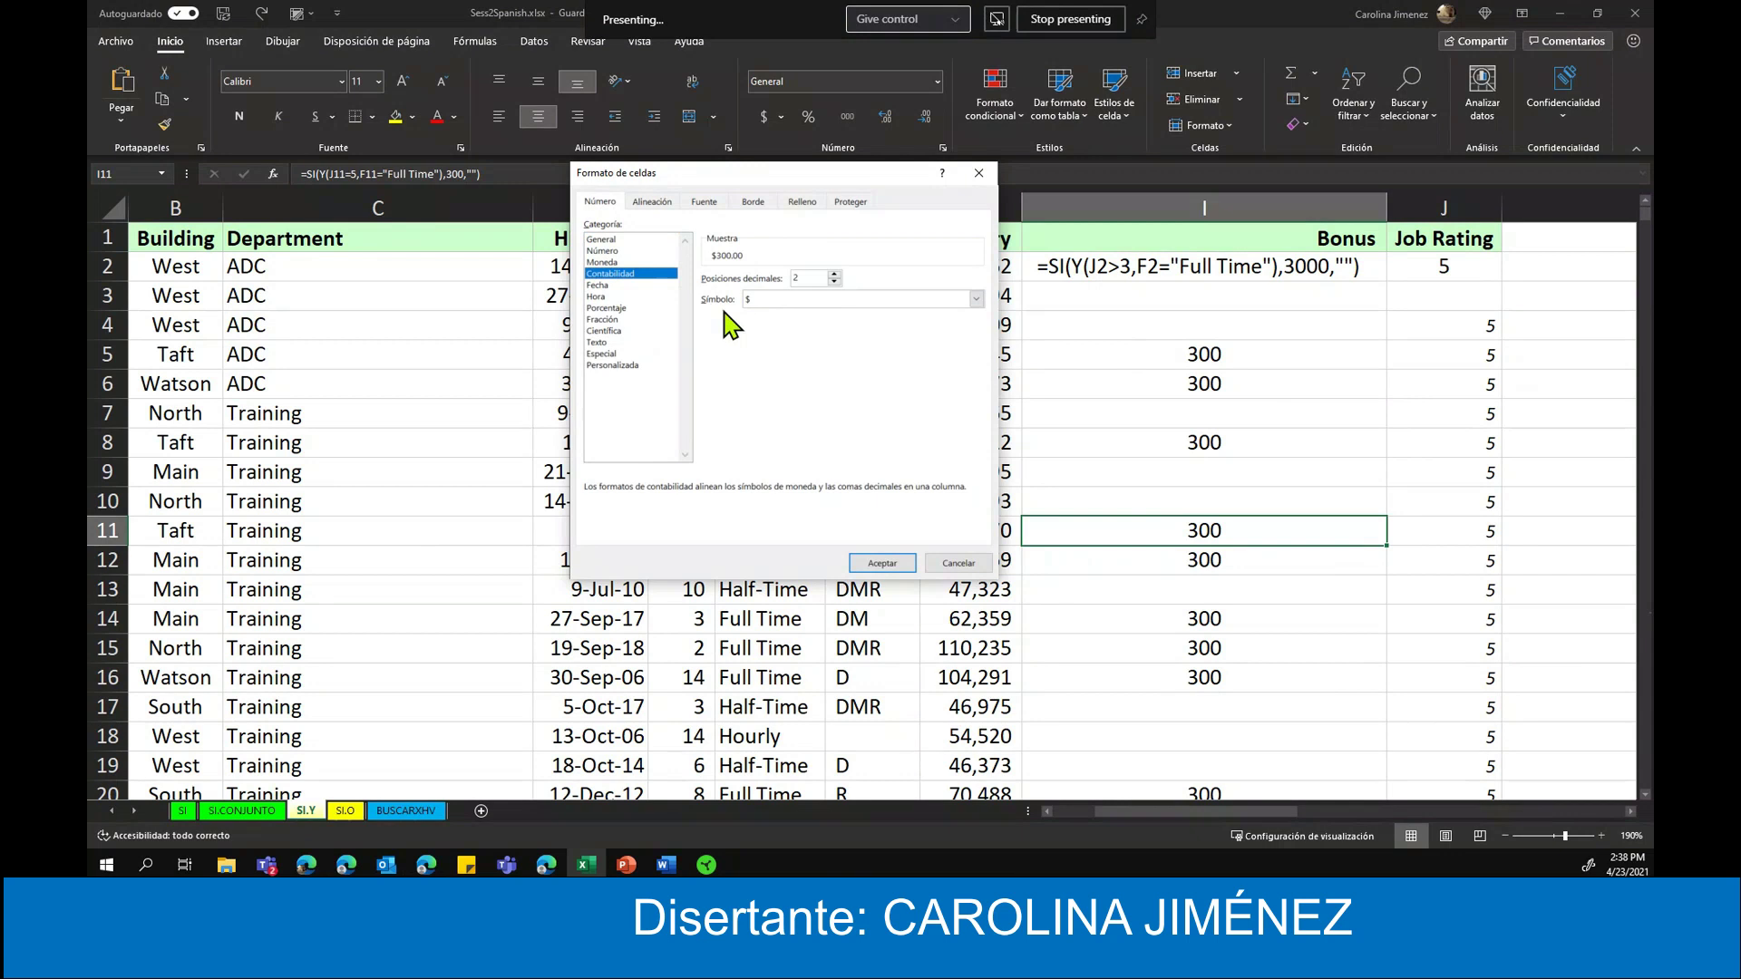
{"action": "left_click", "coordinate": [977, 299]}
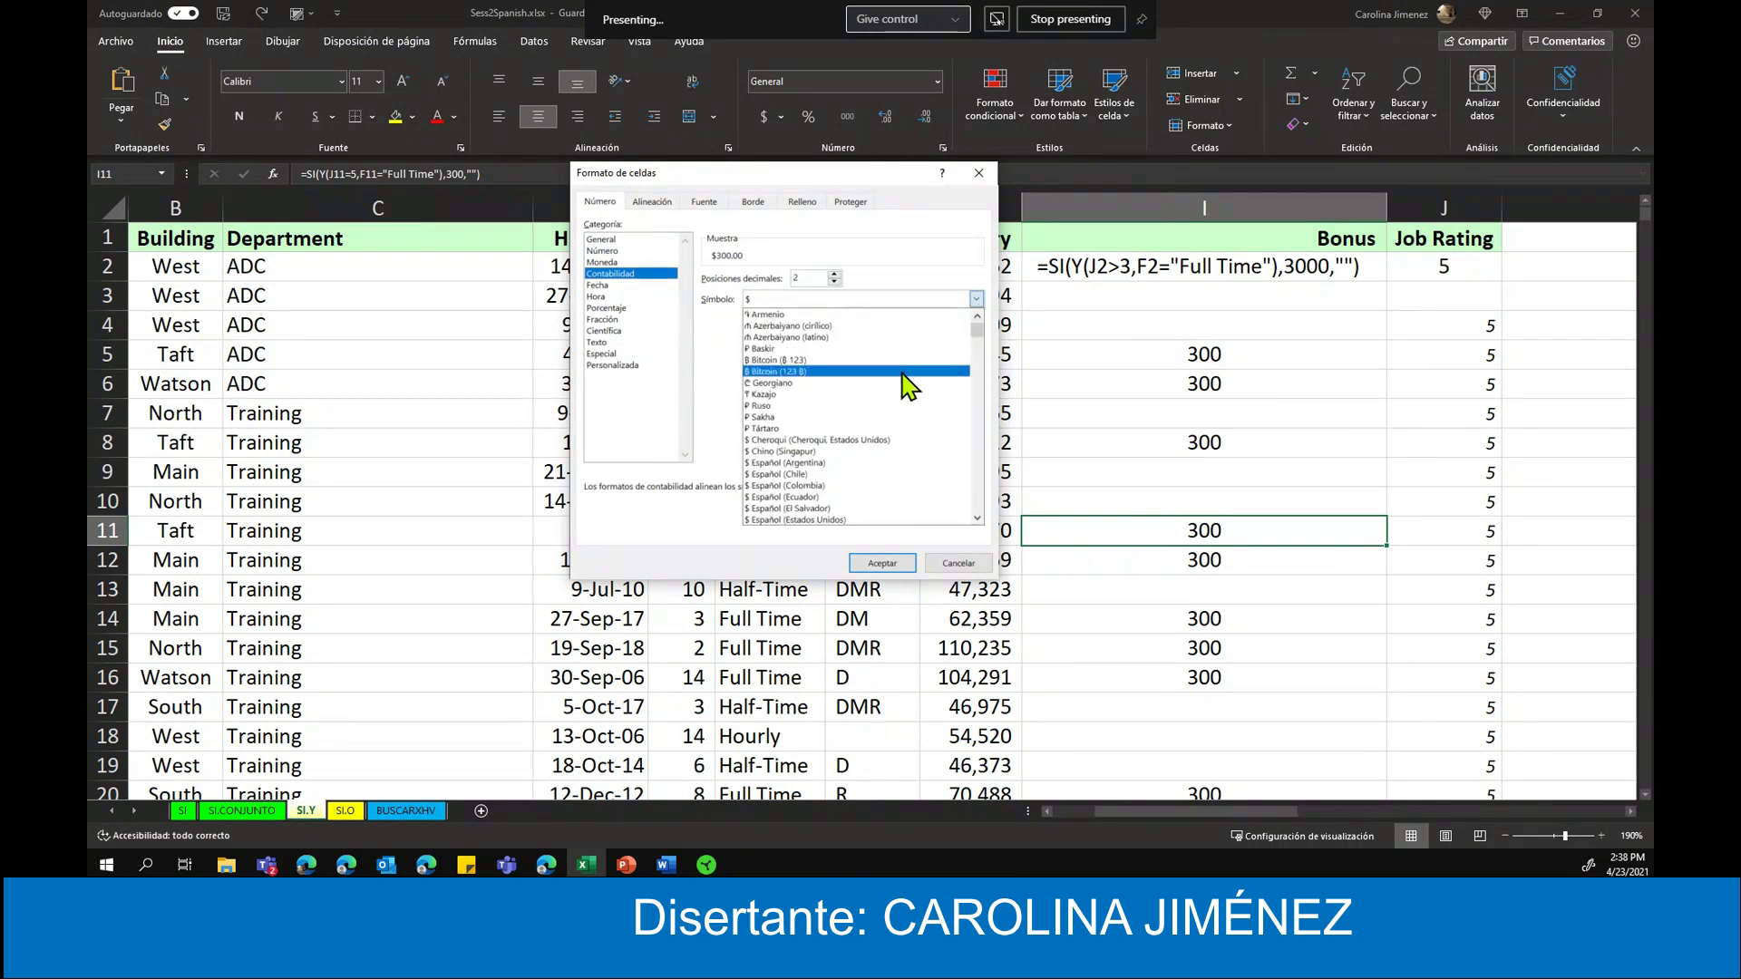
{"action": "scroll", "coordinate": [907, 427], "scroll_direction": "down", "scroll_amount": 3}
{"action": "scroll", "coordinate": [901, 459], "scroll_direction": "down", "scroll_amount": 3}
{"action": "scroll", "coordinate": [901, 459], "scroll_direction": "down", "scroll_amount": 3}
{"action": "scroll", "coordinate": [886, 454], "scroll_direction": "down", "scroll_amount": 3}
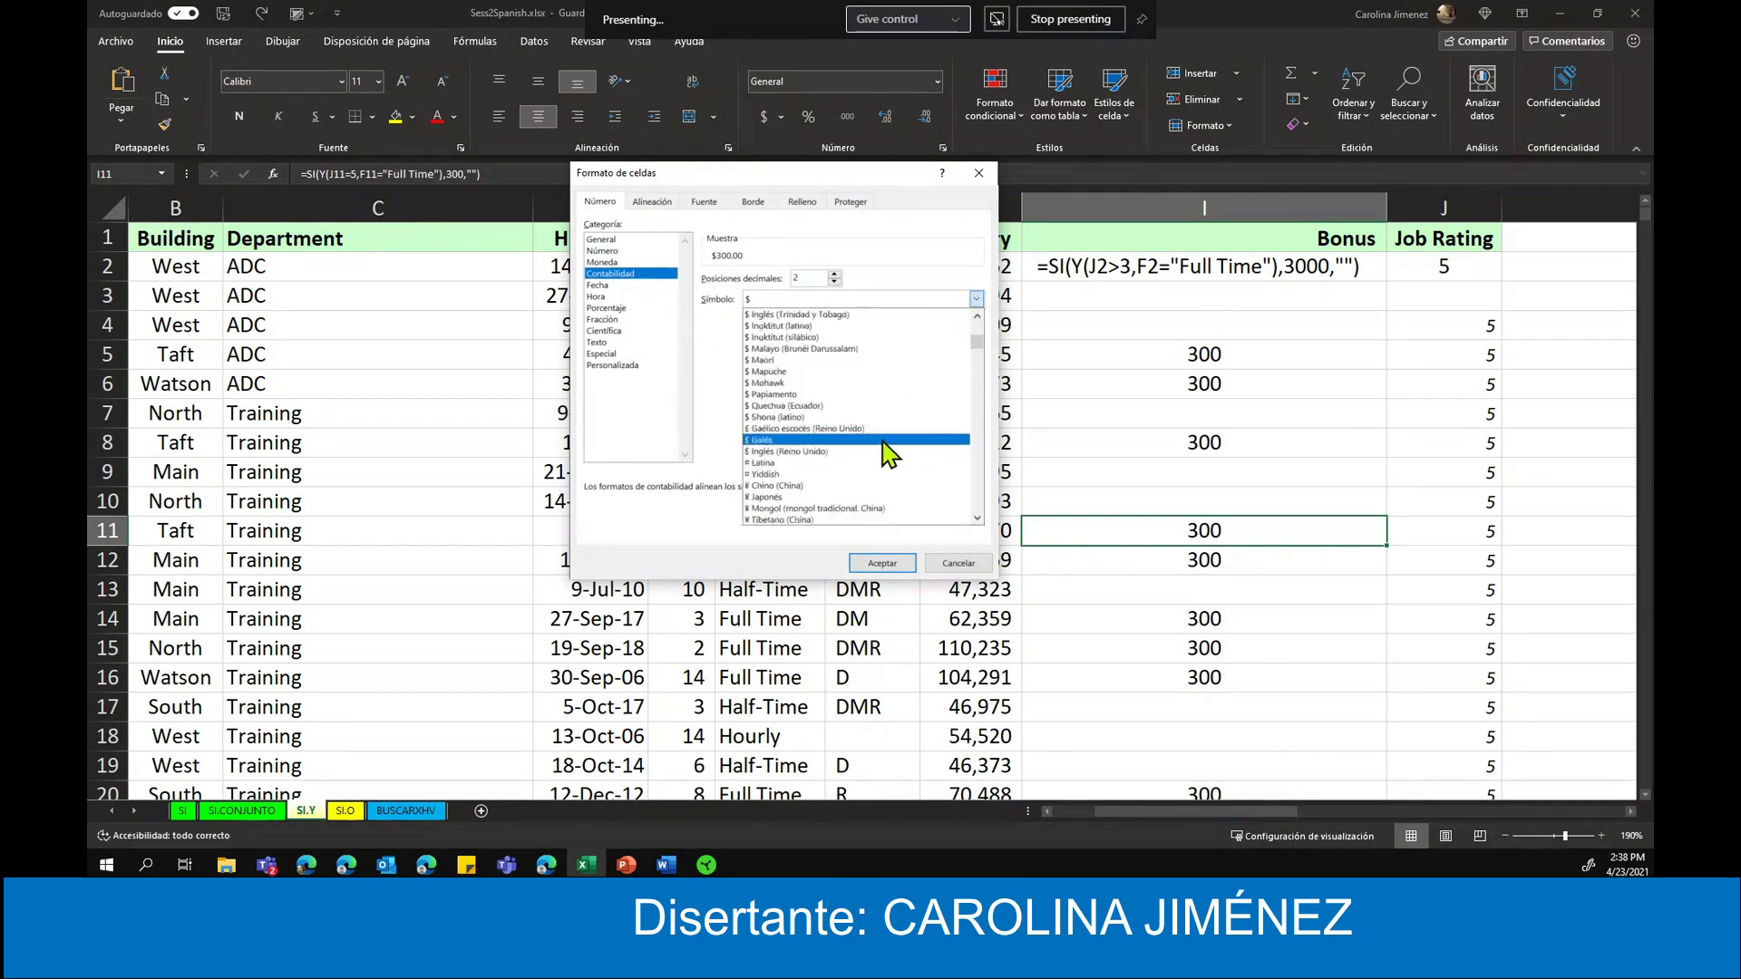
{"action": "mouse_move", "coordinate": [977, 343]}
{"action": "left_mouse_down"}
{"action": "mouse_move", "coordinate": [995, 460]}
{"action": "mouse_move", "coordinate": [711, 313]}
{"action": "left_mouse_up"}
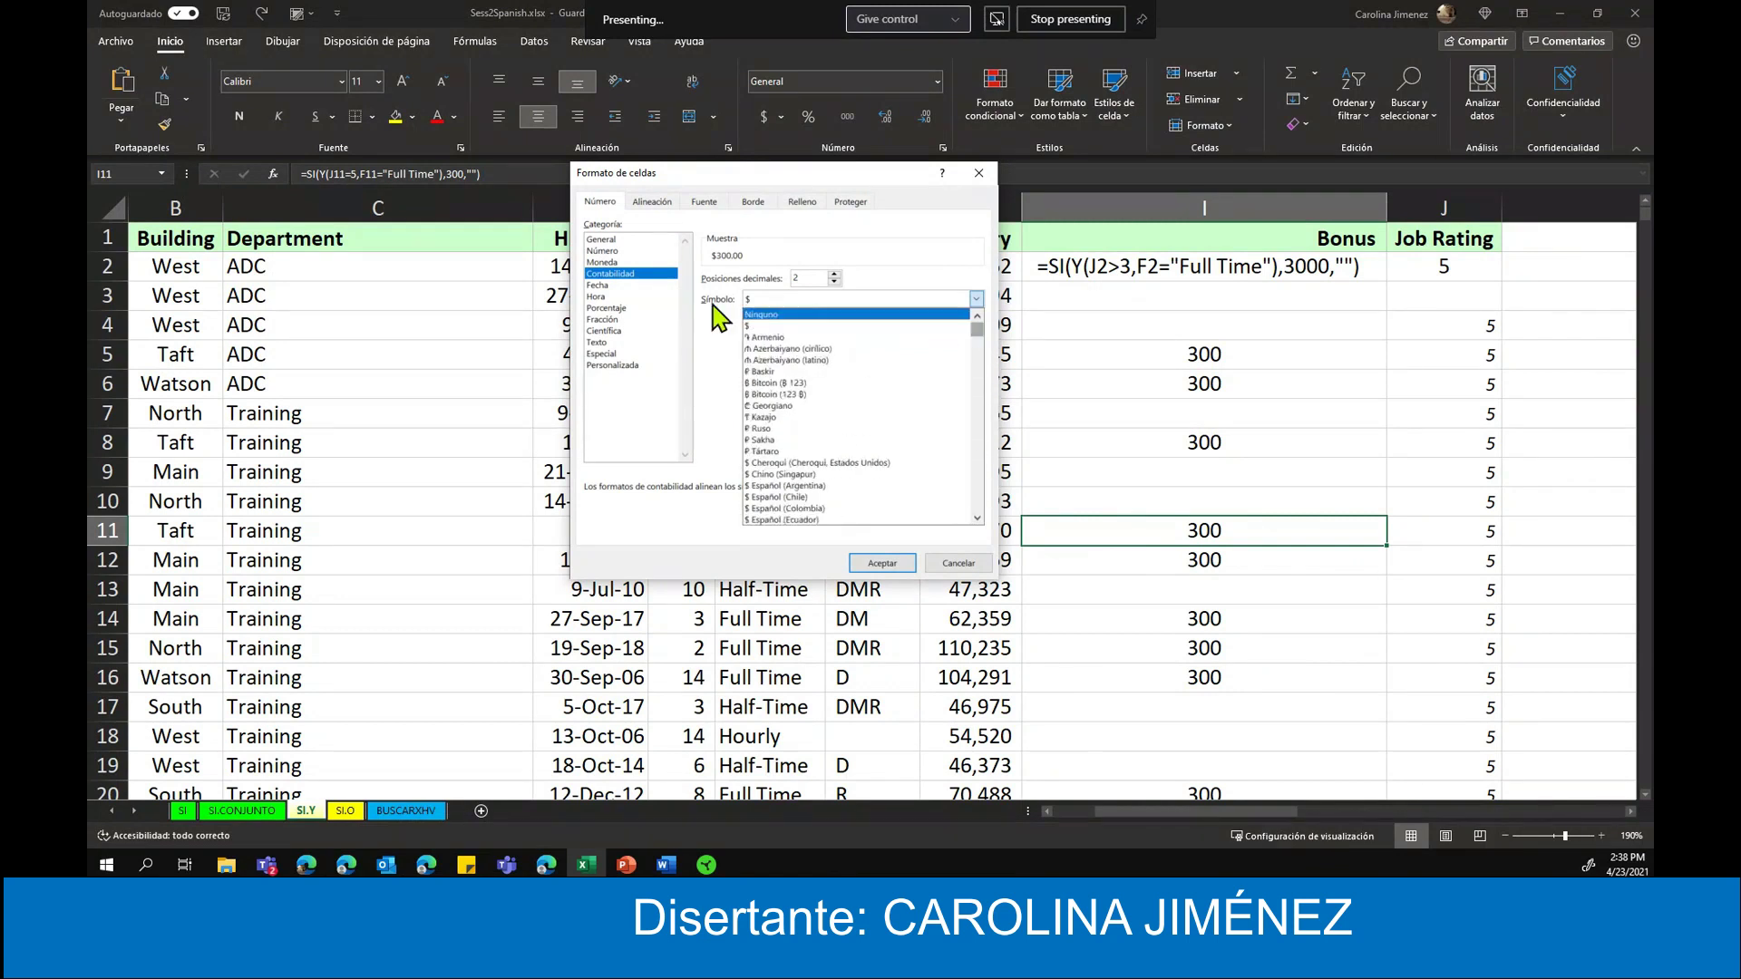
{"action": "left_click", "coordinate": [964, 564]}
{"action": "left_click", "coordinate": [964, 564]}
{"action": "left_click", "coordinate": [1167, 360]}
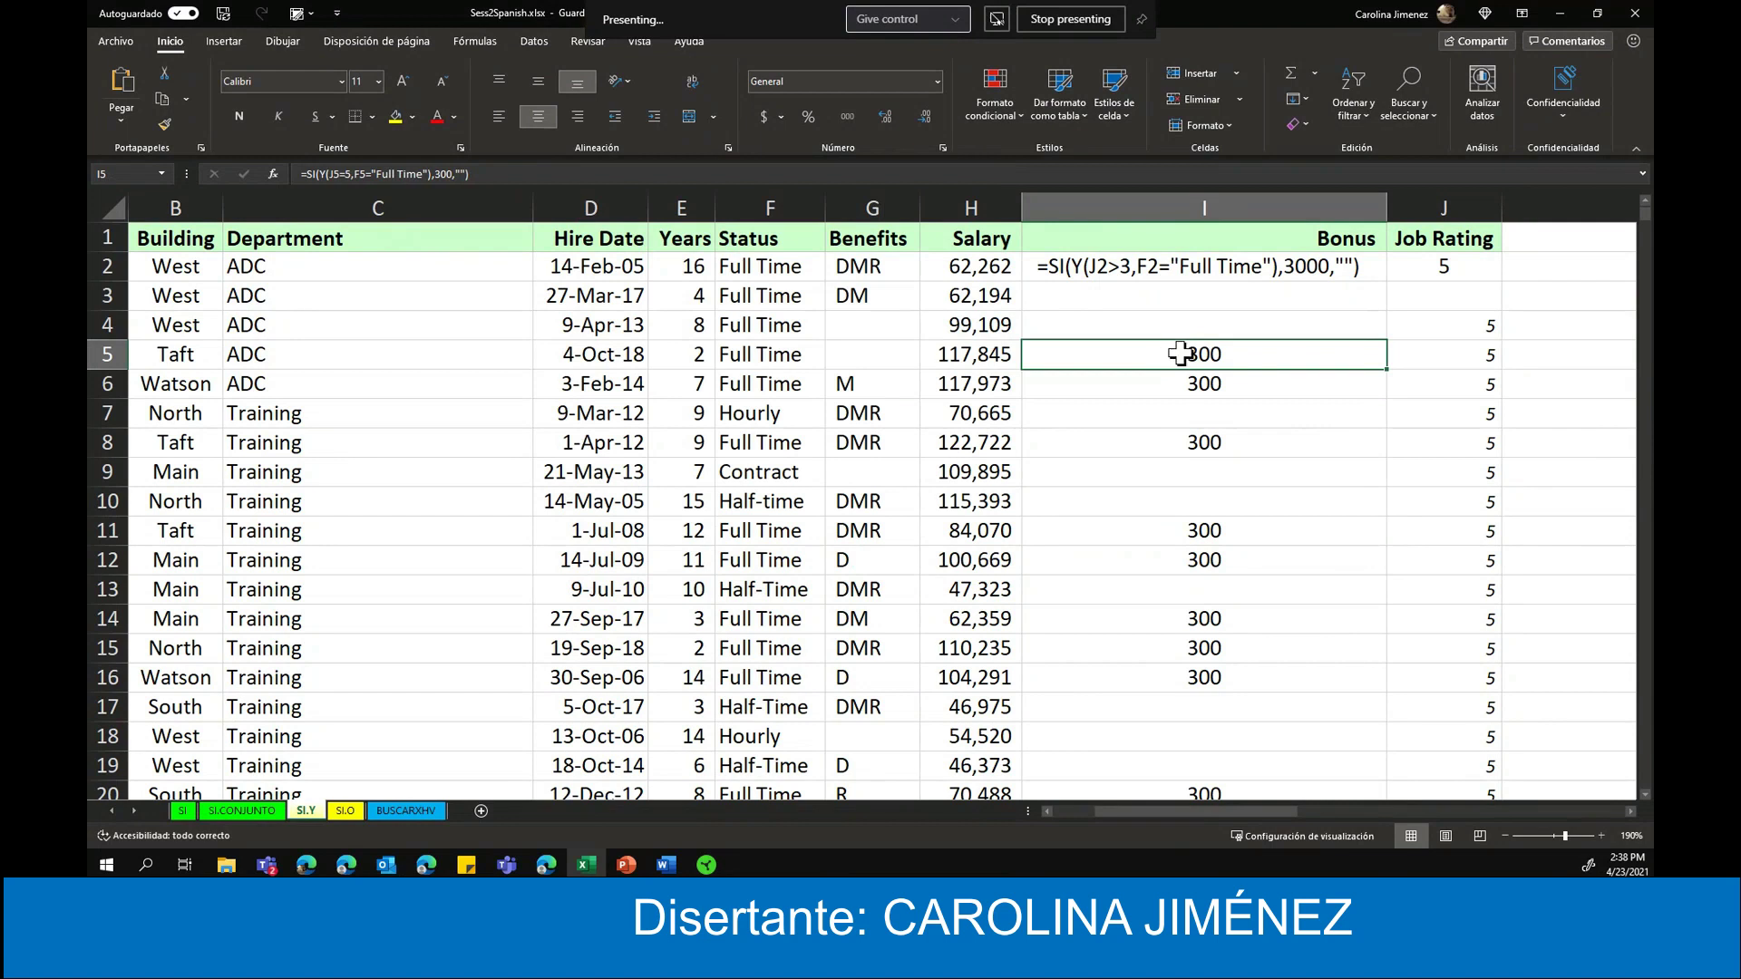
- Format cell I5 as a dollar accounting amount from the mini toolbar
{"action": "right_click", "coordinate": [1180, 354]}
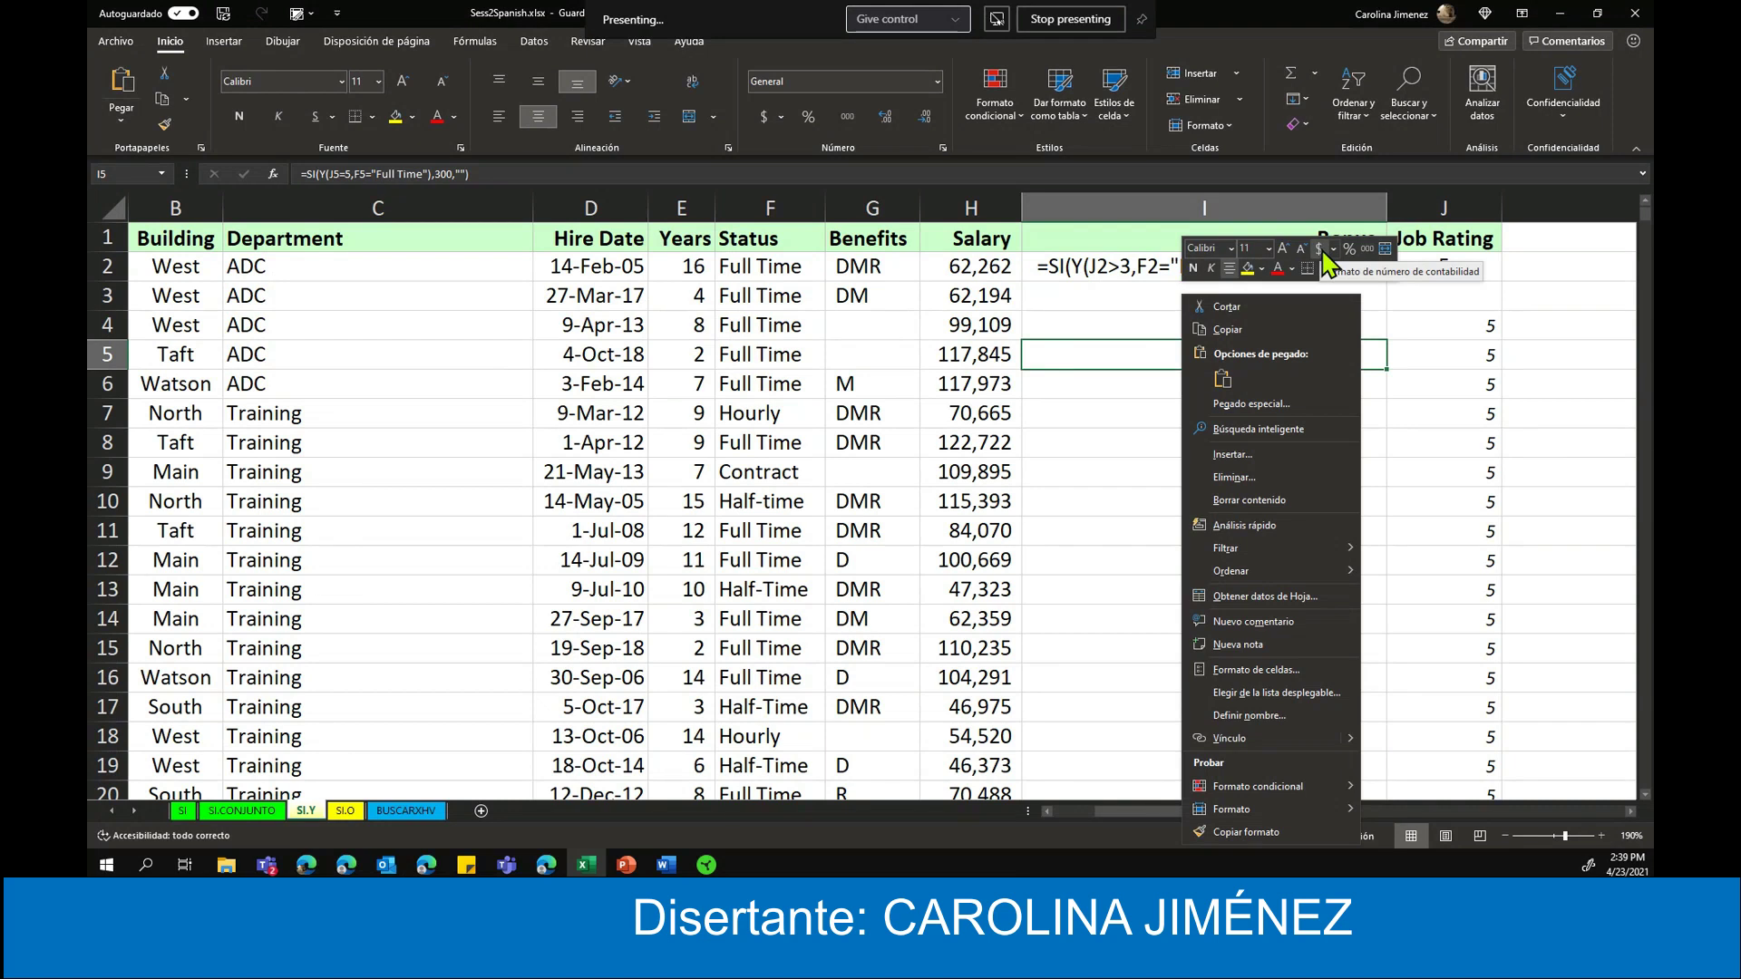
{"action": "left_click", "coordinate": [1320, 250]}
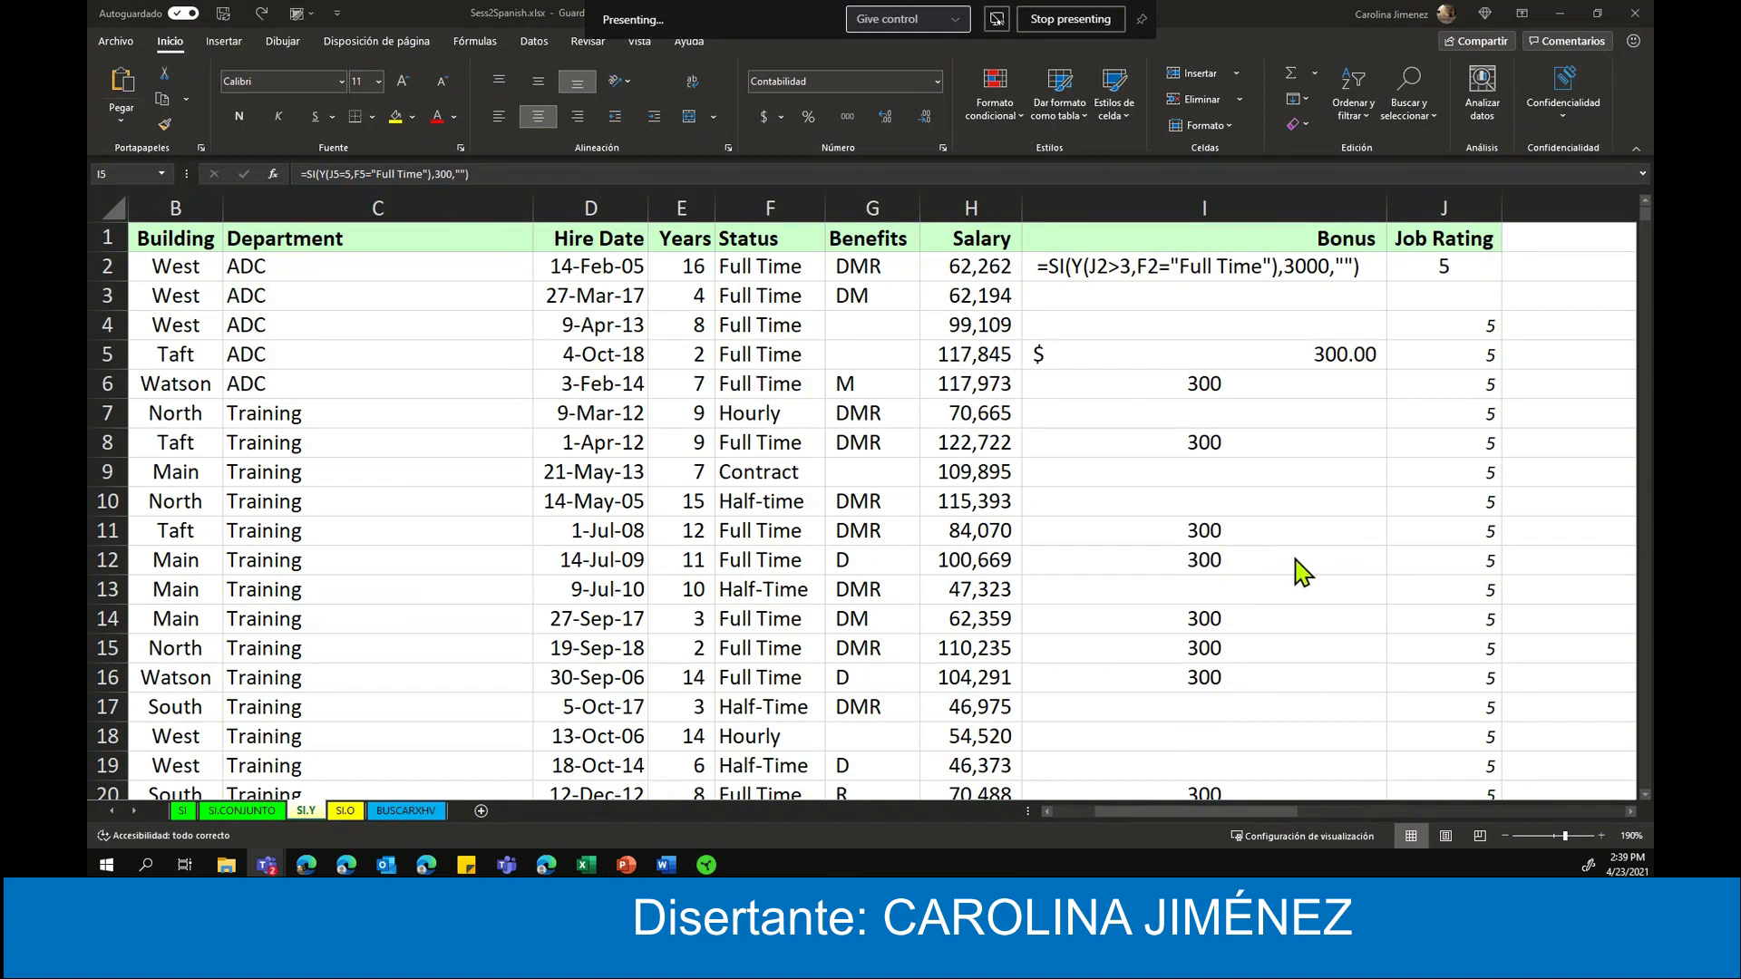
{"action": "left_click", "coordinate": [1062, 355]}
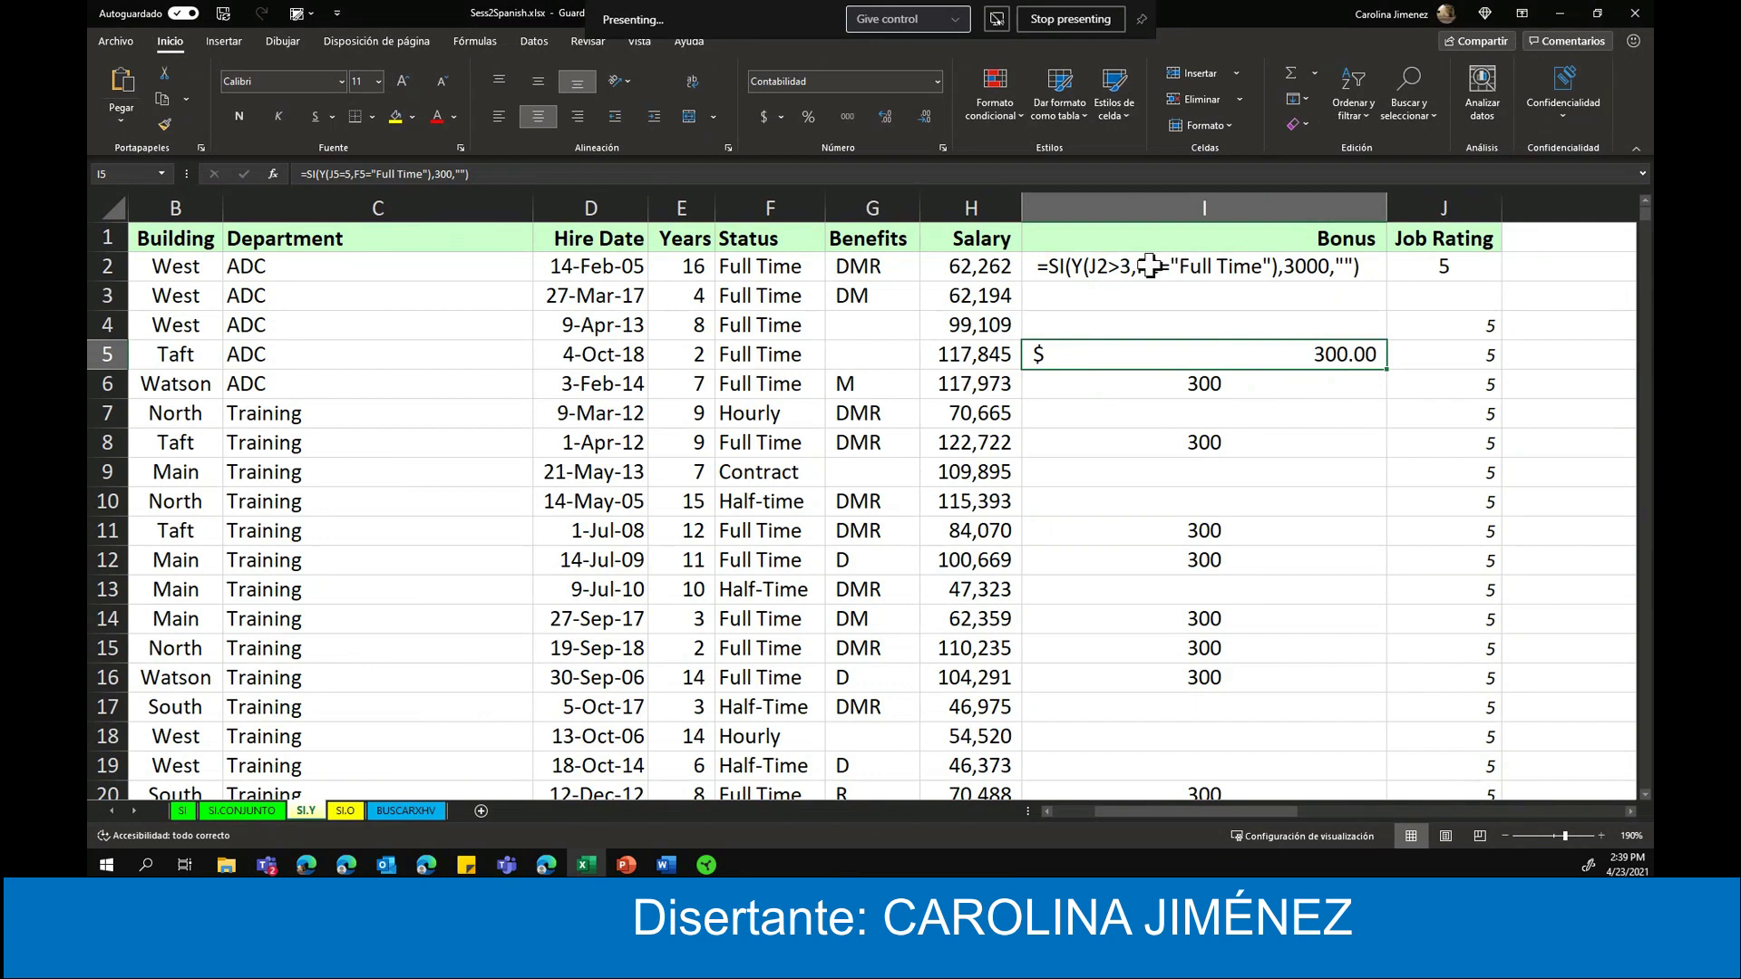
- Apply accounting format to all of column I and check it shows $ 300.00
{"action": "left_click", "coordinate": [1206, 207]}
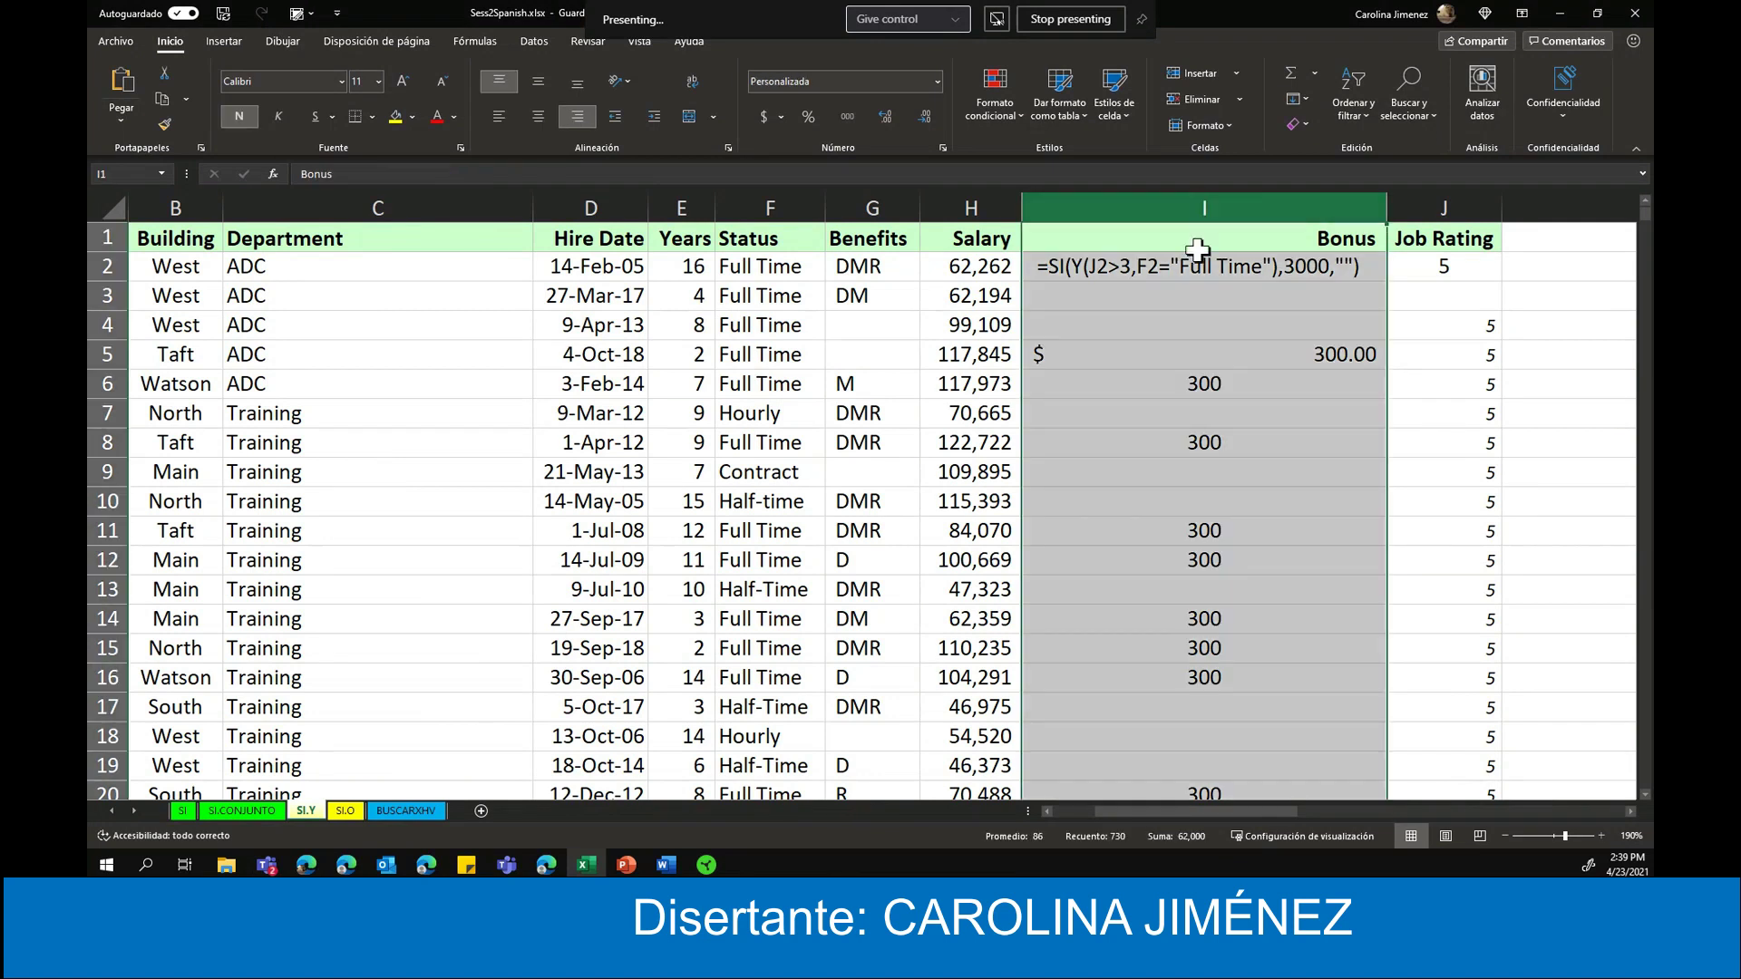
{"action": "right_click", "coordinate": [1241, 392]}
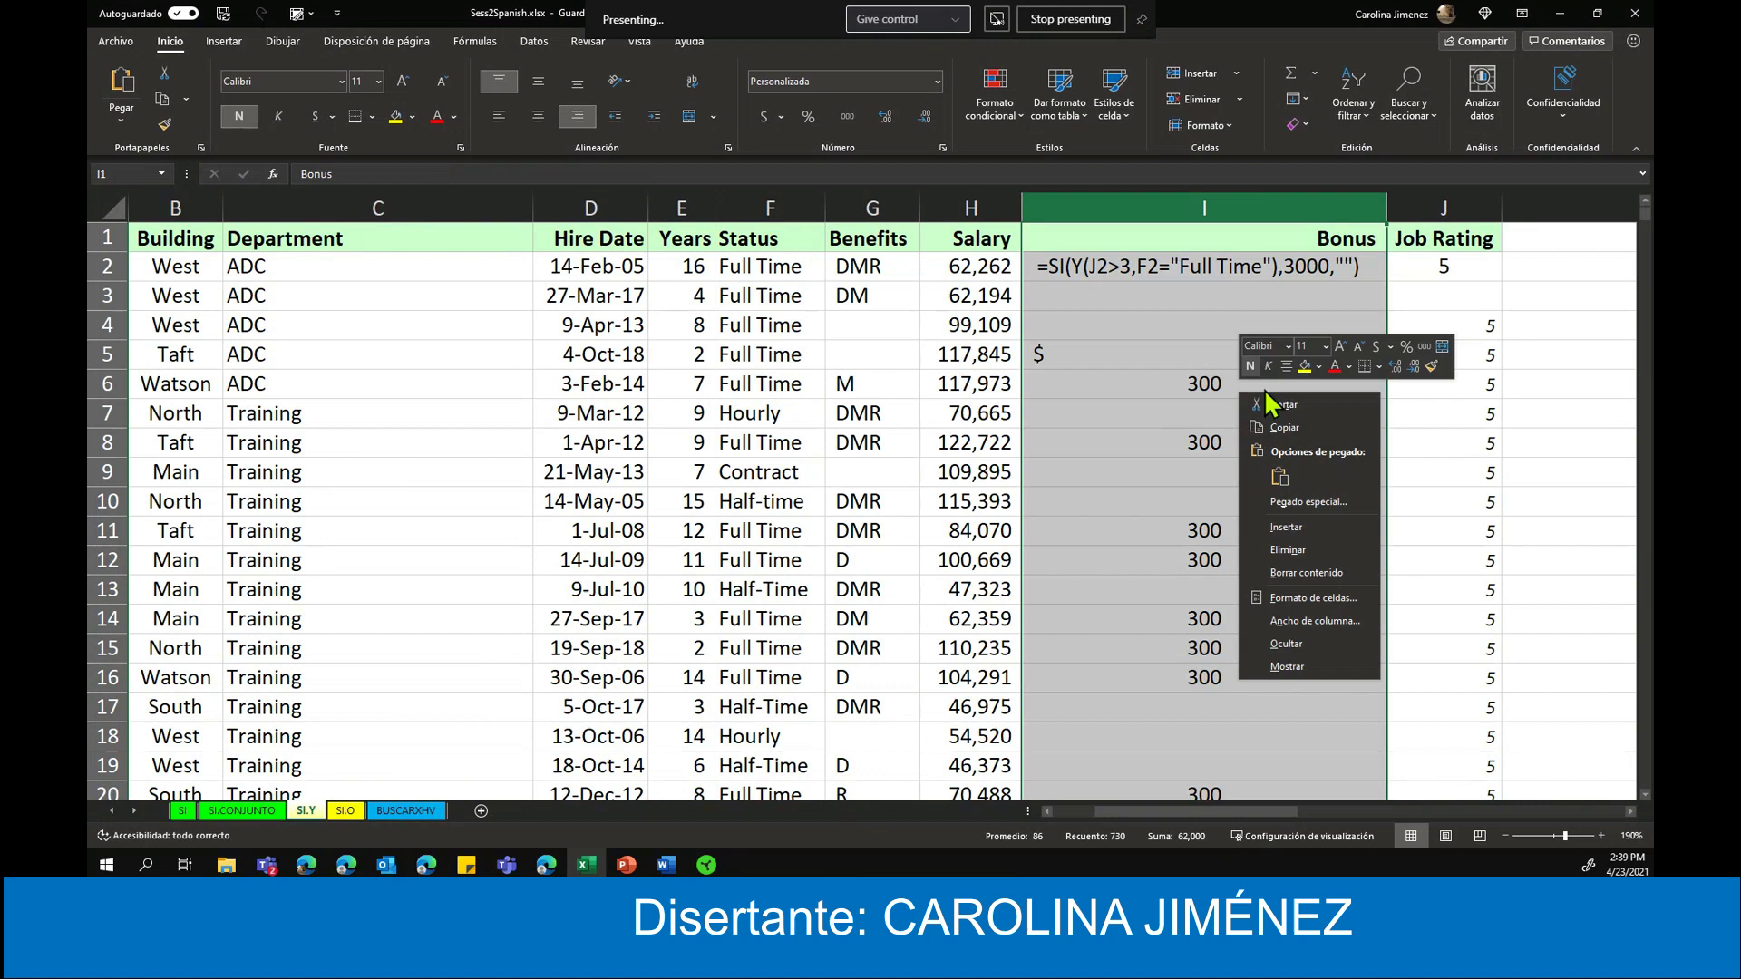
{"action": "left_click", "coordinate": [1377, 347]}
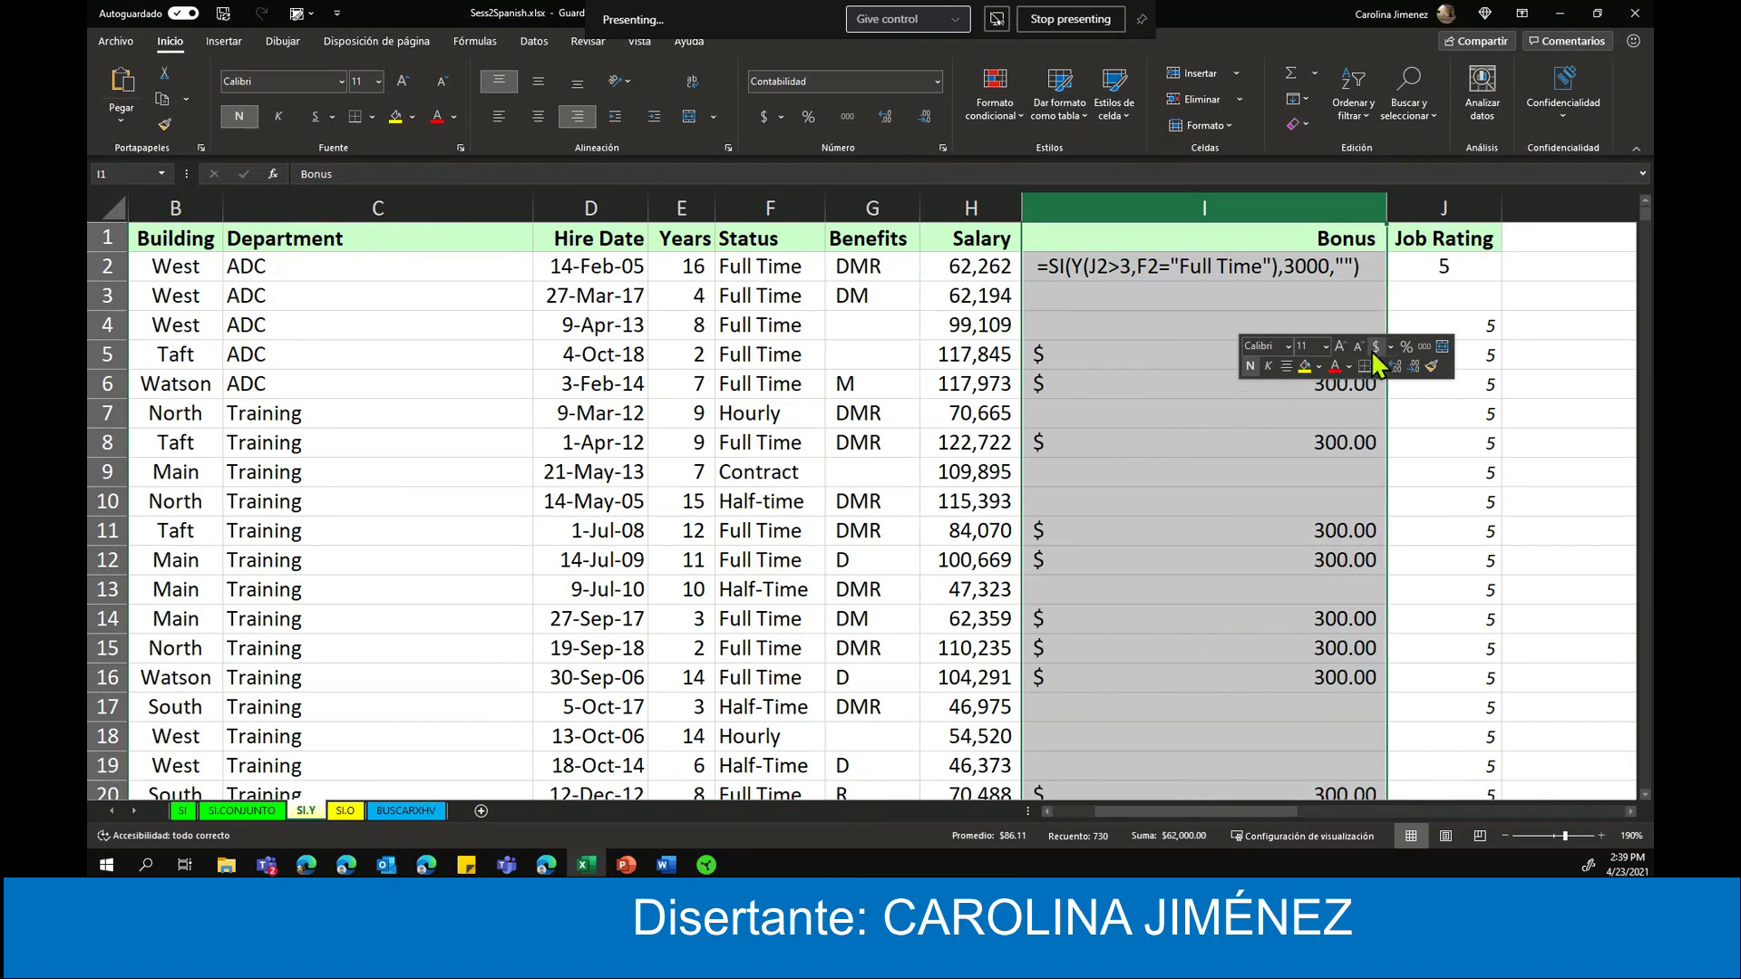
{"action": "left_click", "coordinate": [1225, 386]}
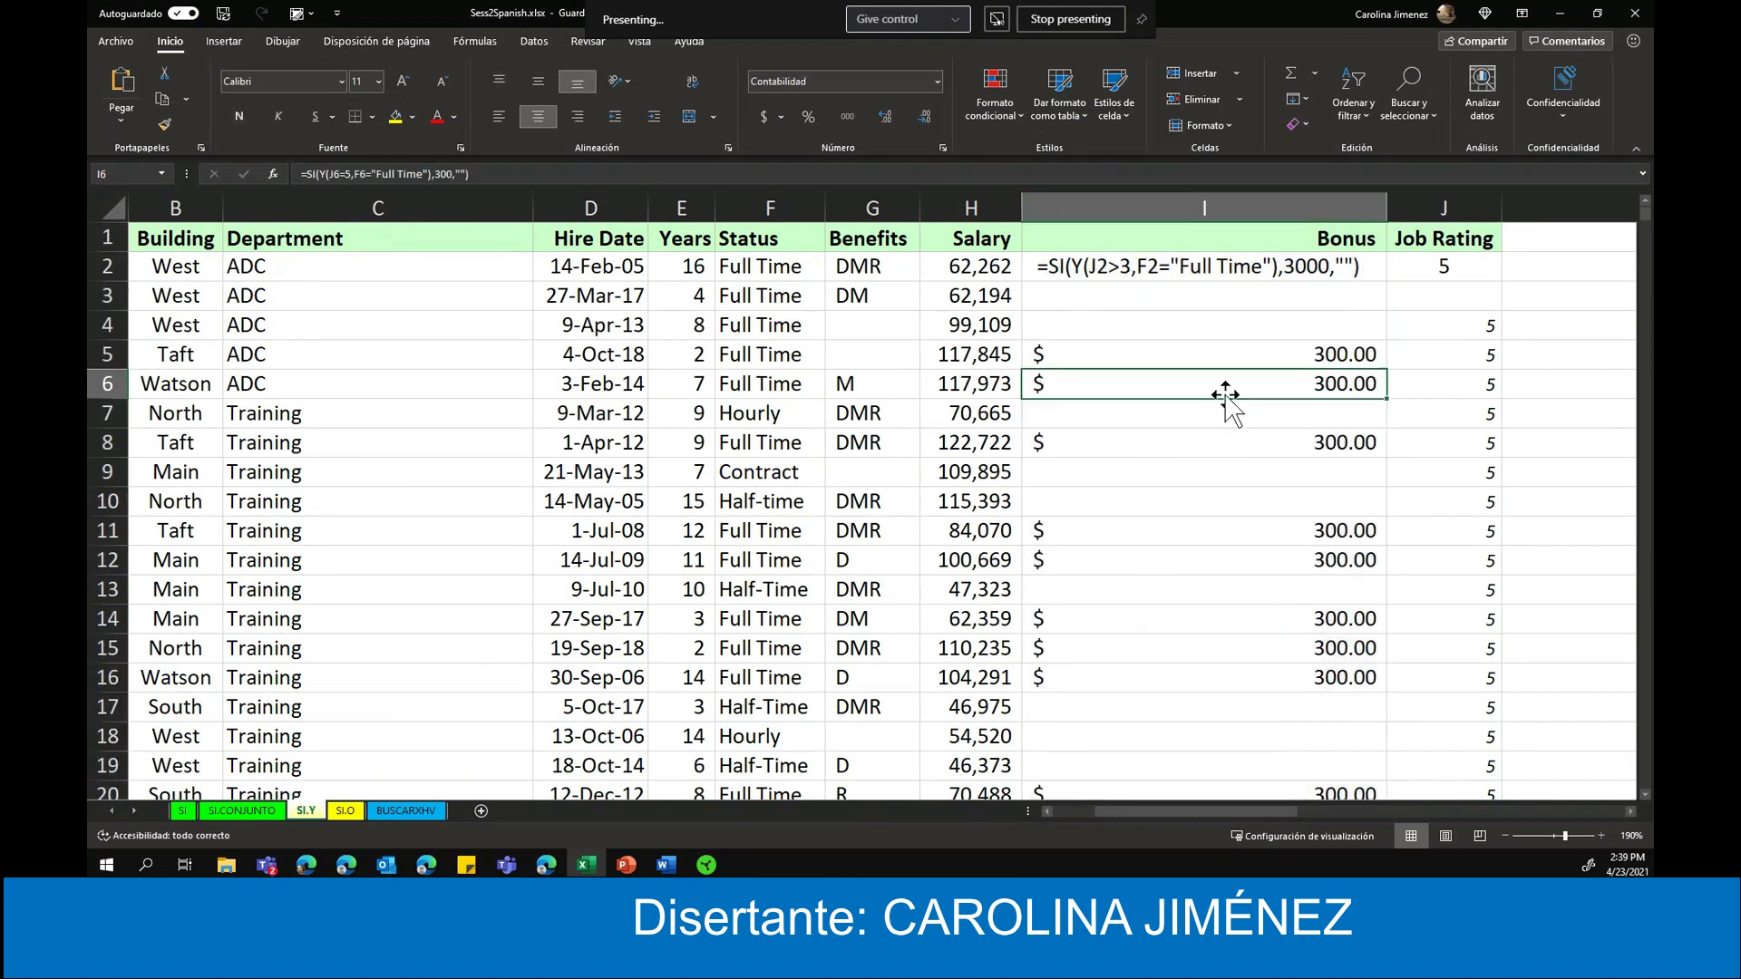
{"action": "scroll", "coordinate": [1261, 479], "scroll_direction": "down", "scroll_amount": 2}
{"action": "scroll", "coordinate": [1261, 479], "scroll_direction": "down", "scroll_amount": 1}
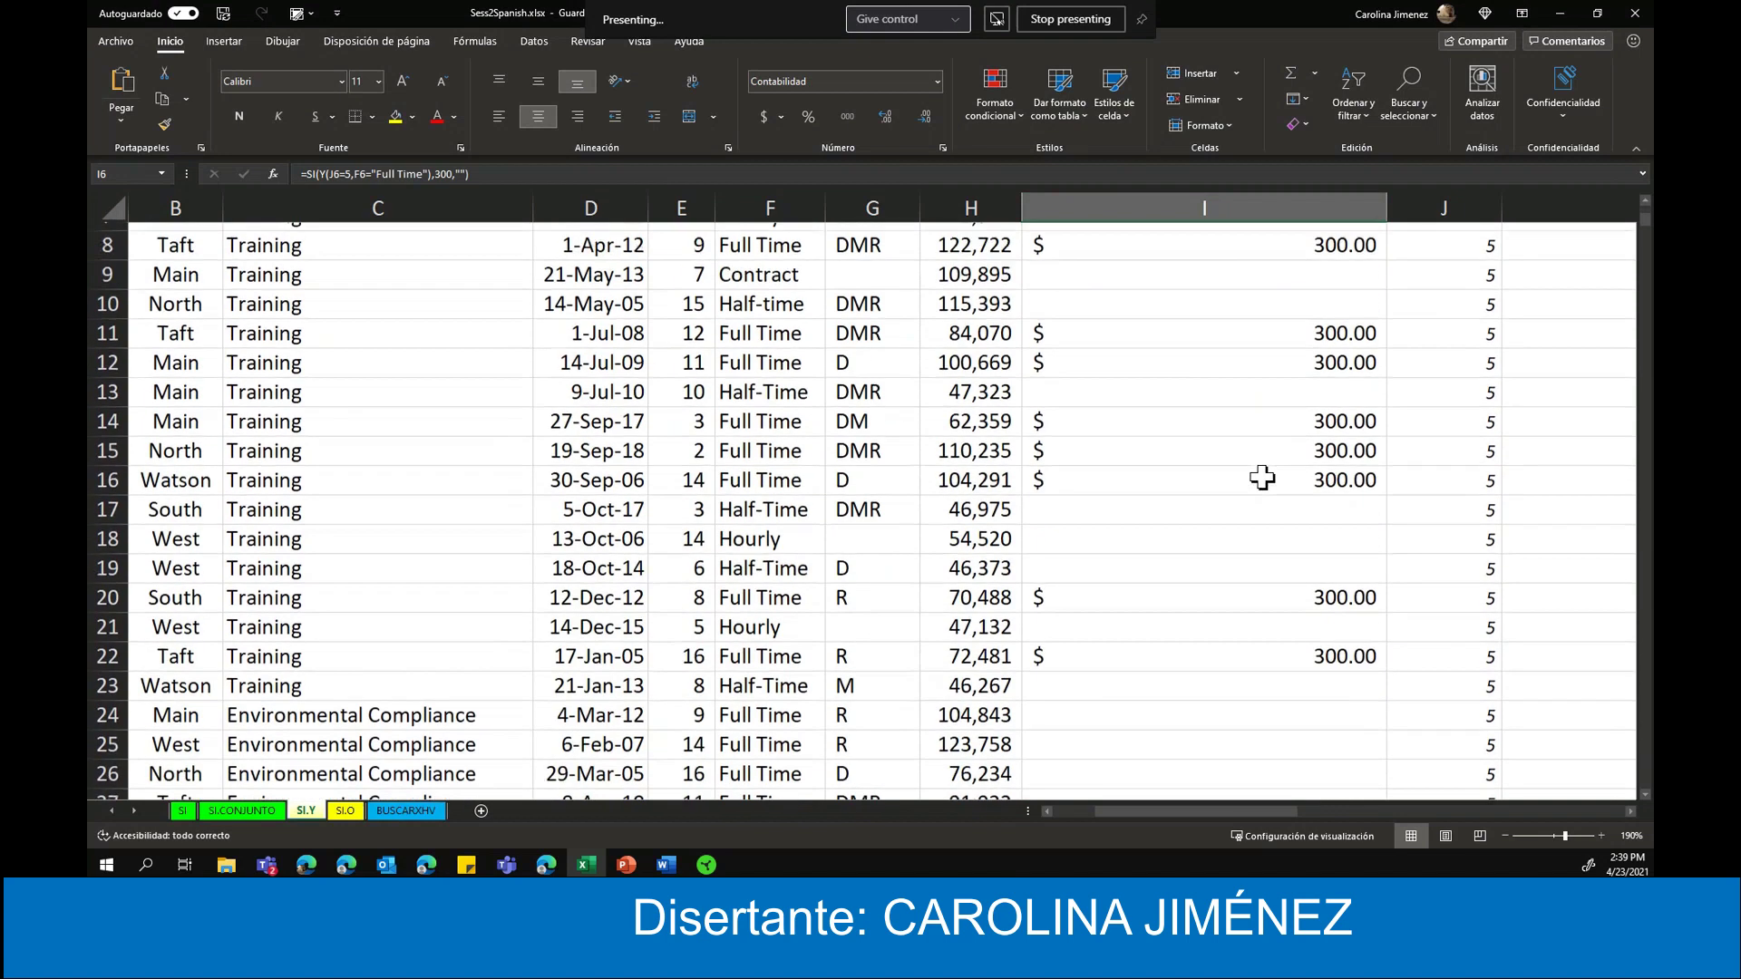
{"action": "scroll", "coordinate": [1261, 478], "scroll_direction": "up", "scroll_amount": 2}
{"action": "scroll", "coordinate": [1100, 523], "scroll_direction": "down", "scroll_amount": 3}
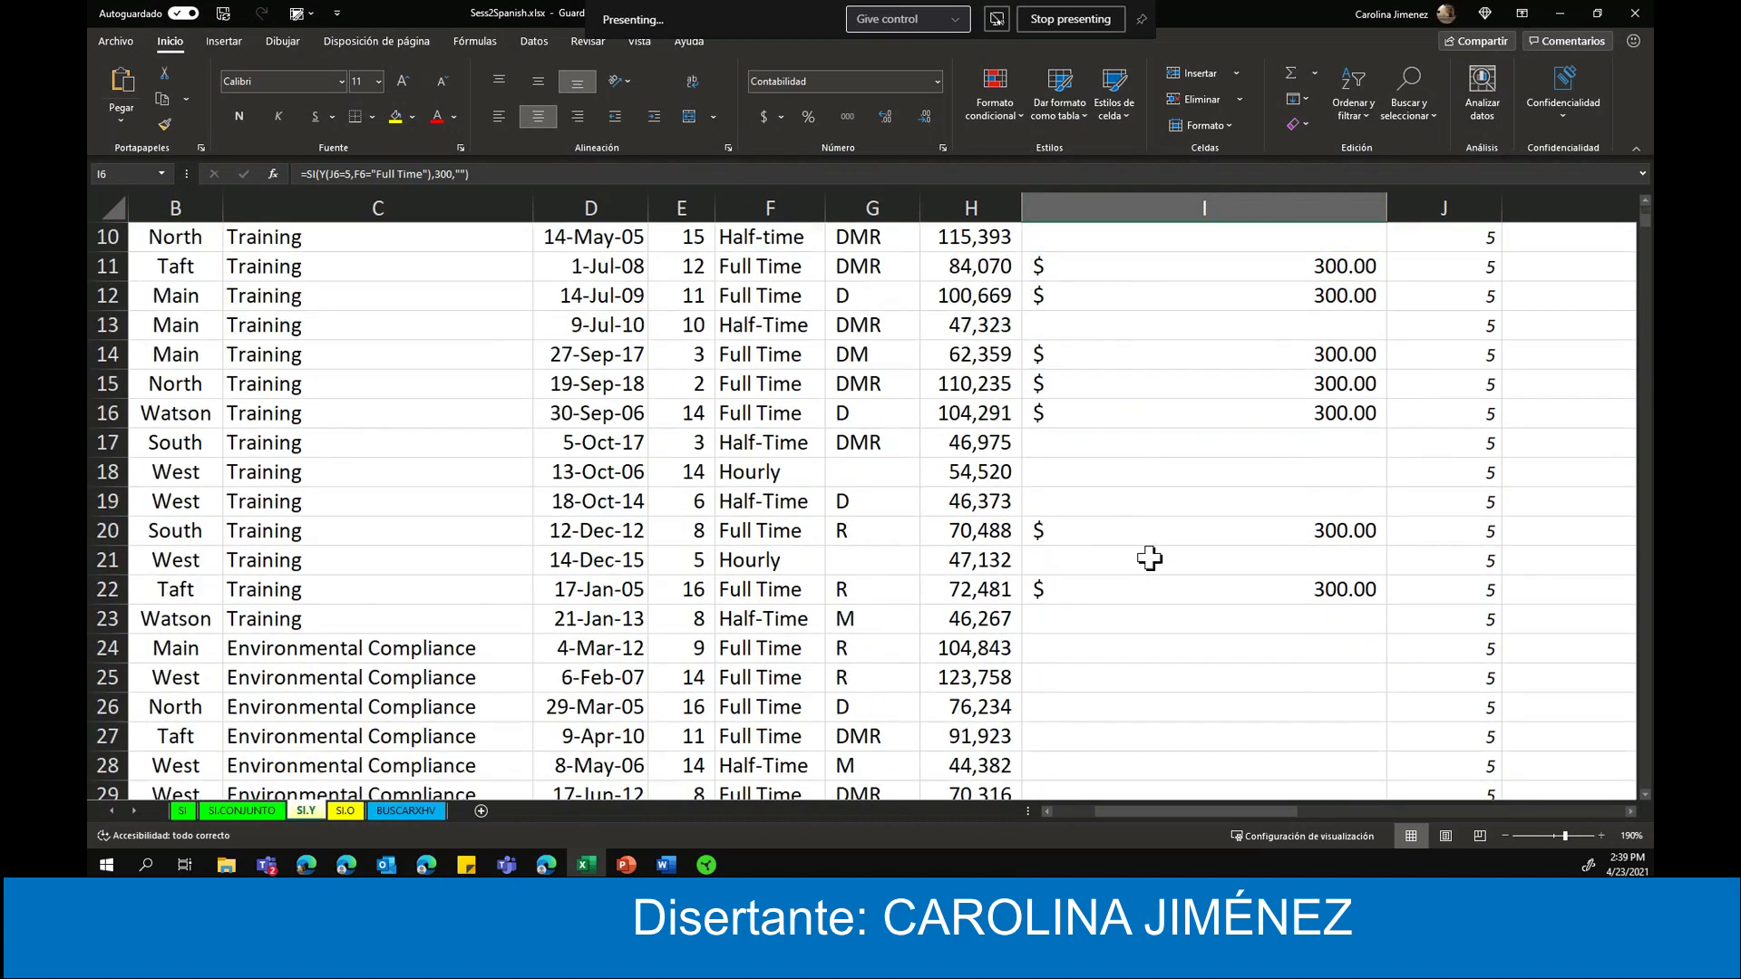
{"action": "scroll", "coordinate": [1149, 555], "scroll_direction": "down", "scroll_amount": 3}
{"action": "scroll", "coordinate": [1170, 561], "scroll_direction": "up", "scroll_amount": 2}
{"action": "scroll", "coordinate": [1170, 561], "scroll_direction": "up", "scroll_amount": 2}
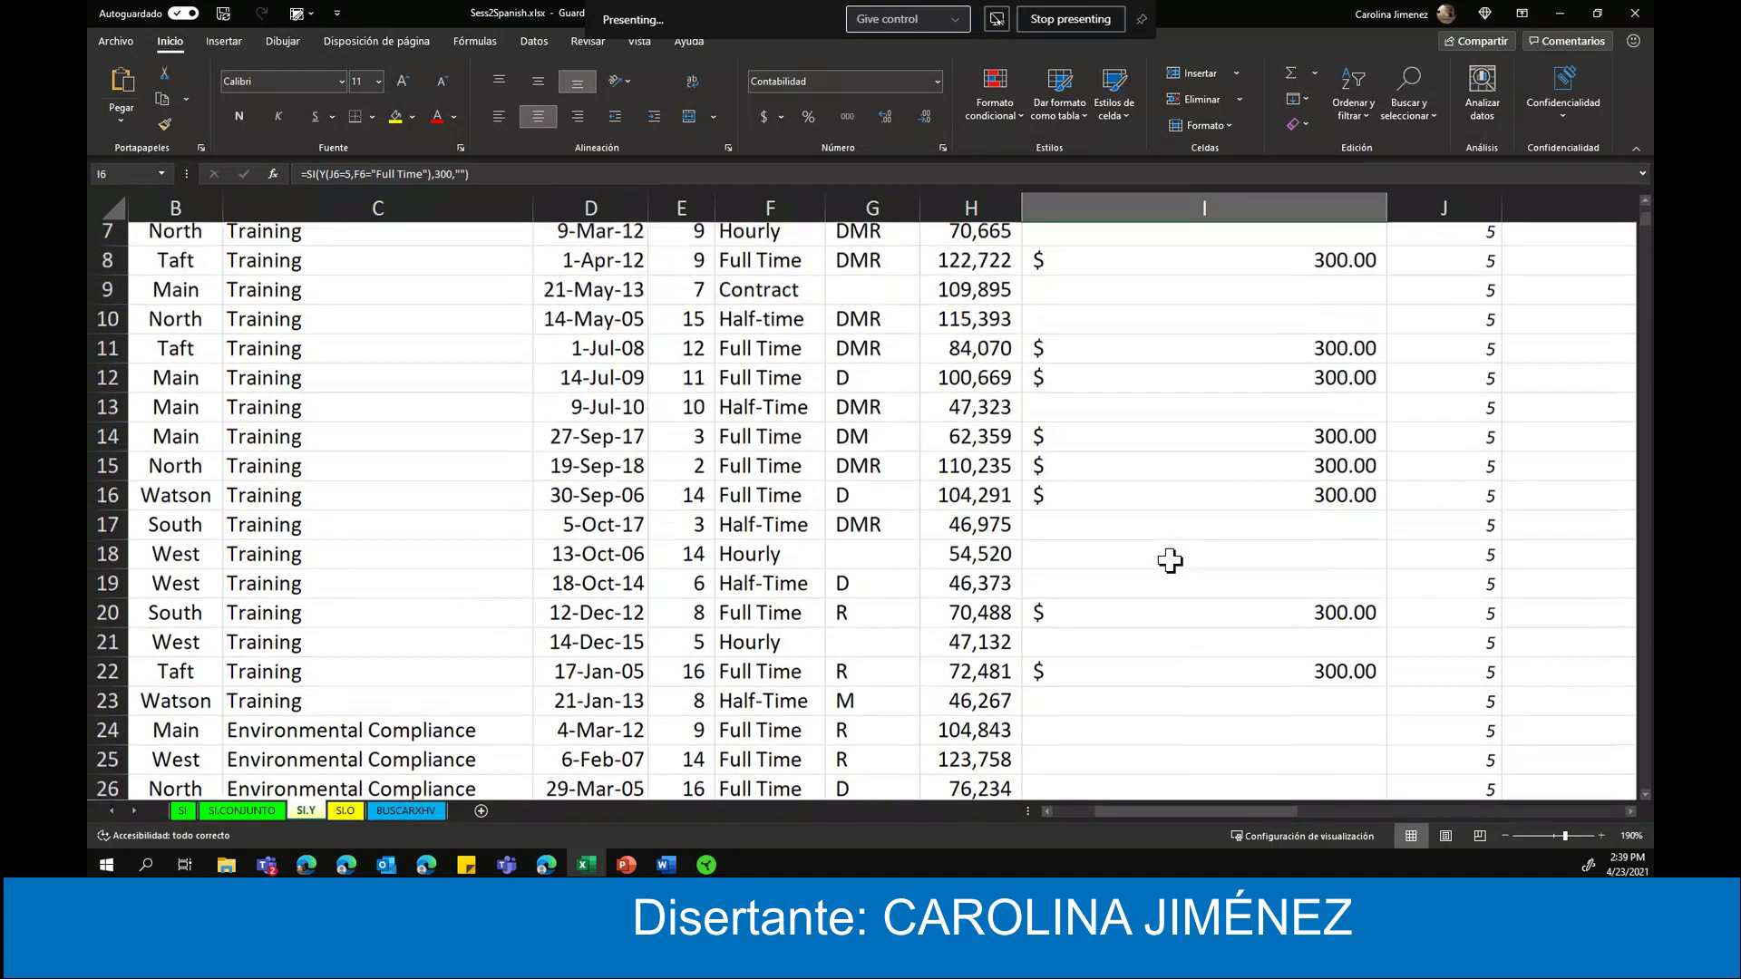
{"action": "scroll", "coordinate": [1169, 561], "scroll_direction": "up", "scroll_amount": 2}
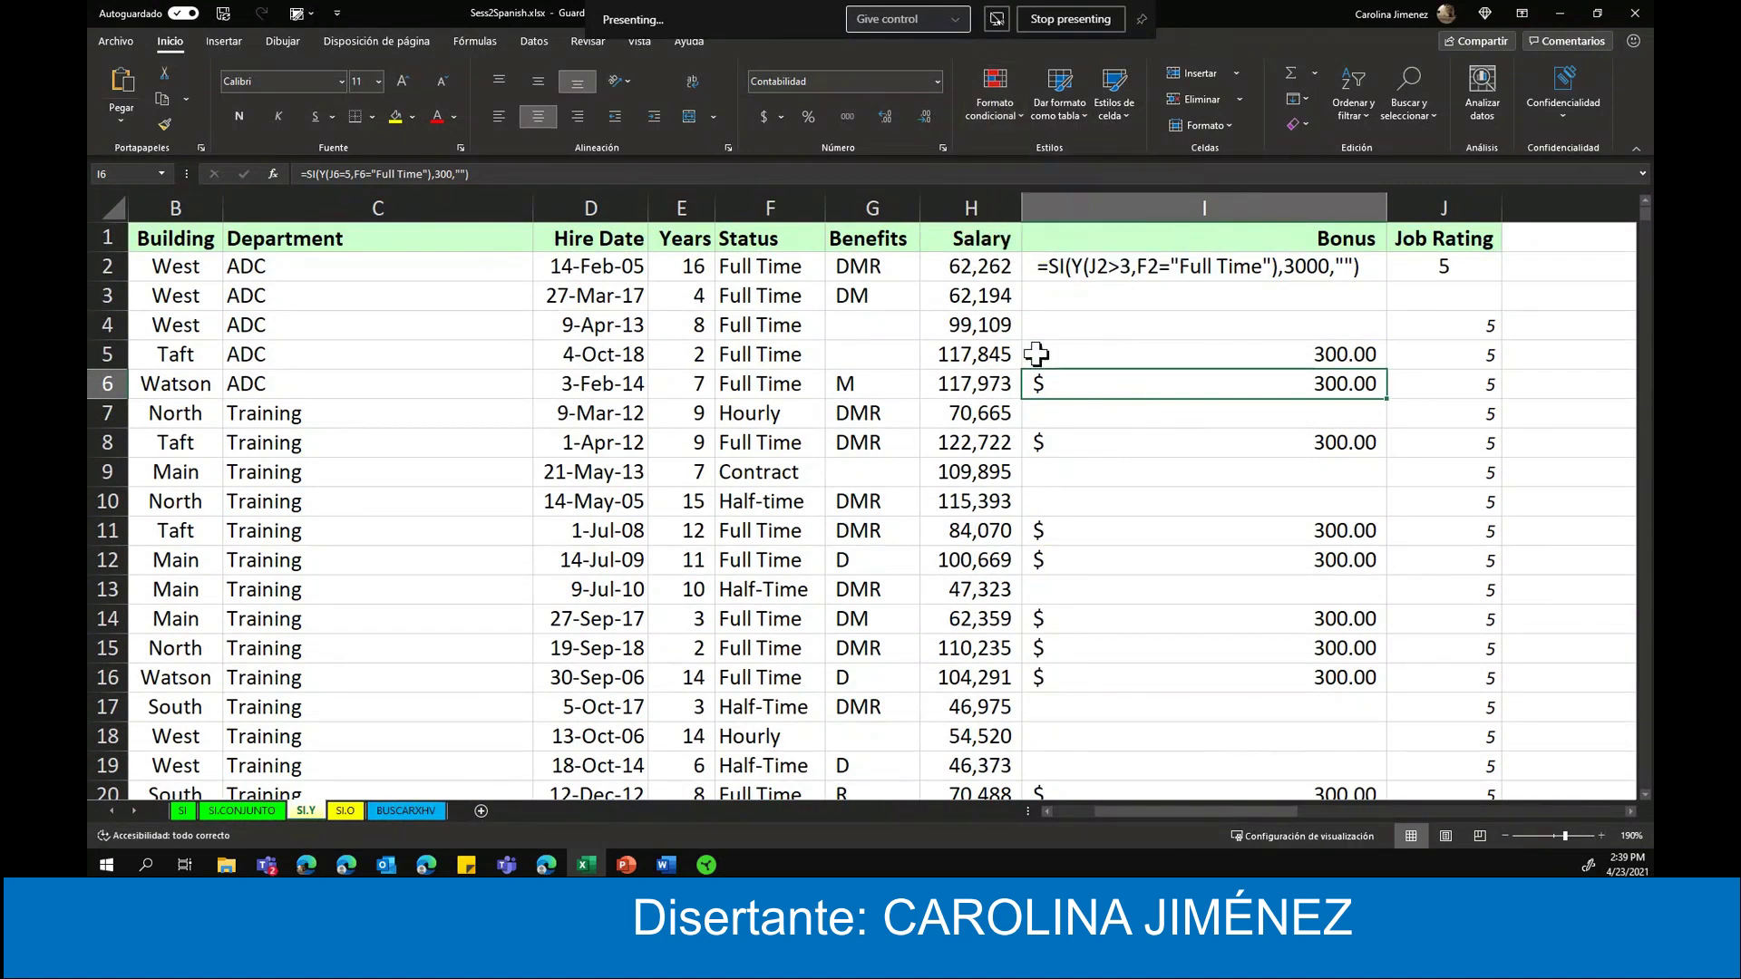
- Select I5:I19 and open the Inicio > Formato condicional menu
{"action": "mouse_move", "coordinate": [1043, 355]}
{"action": "left_mouse_down"}
{"action": "mouse_move", "coordinate": [1290, 672]}
{"action": "mouse_move", "coordinate": [1301, 769]}
{"action": "left_mouse_up"}
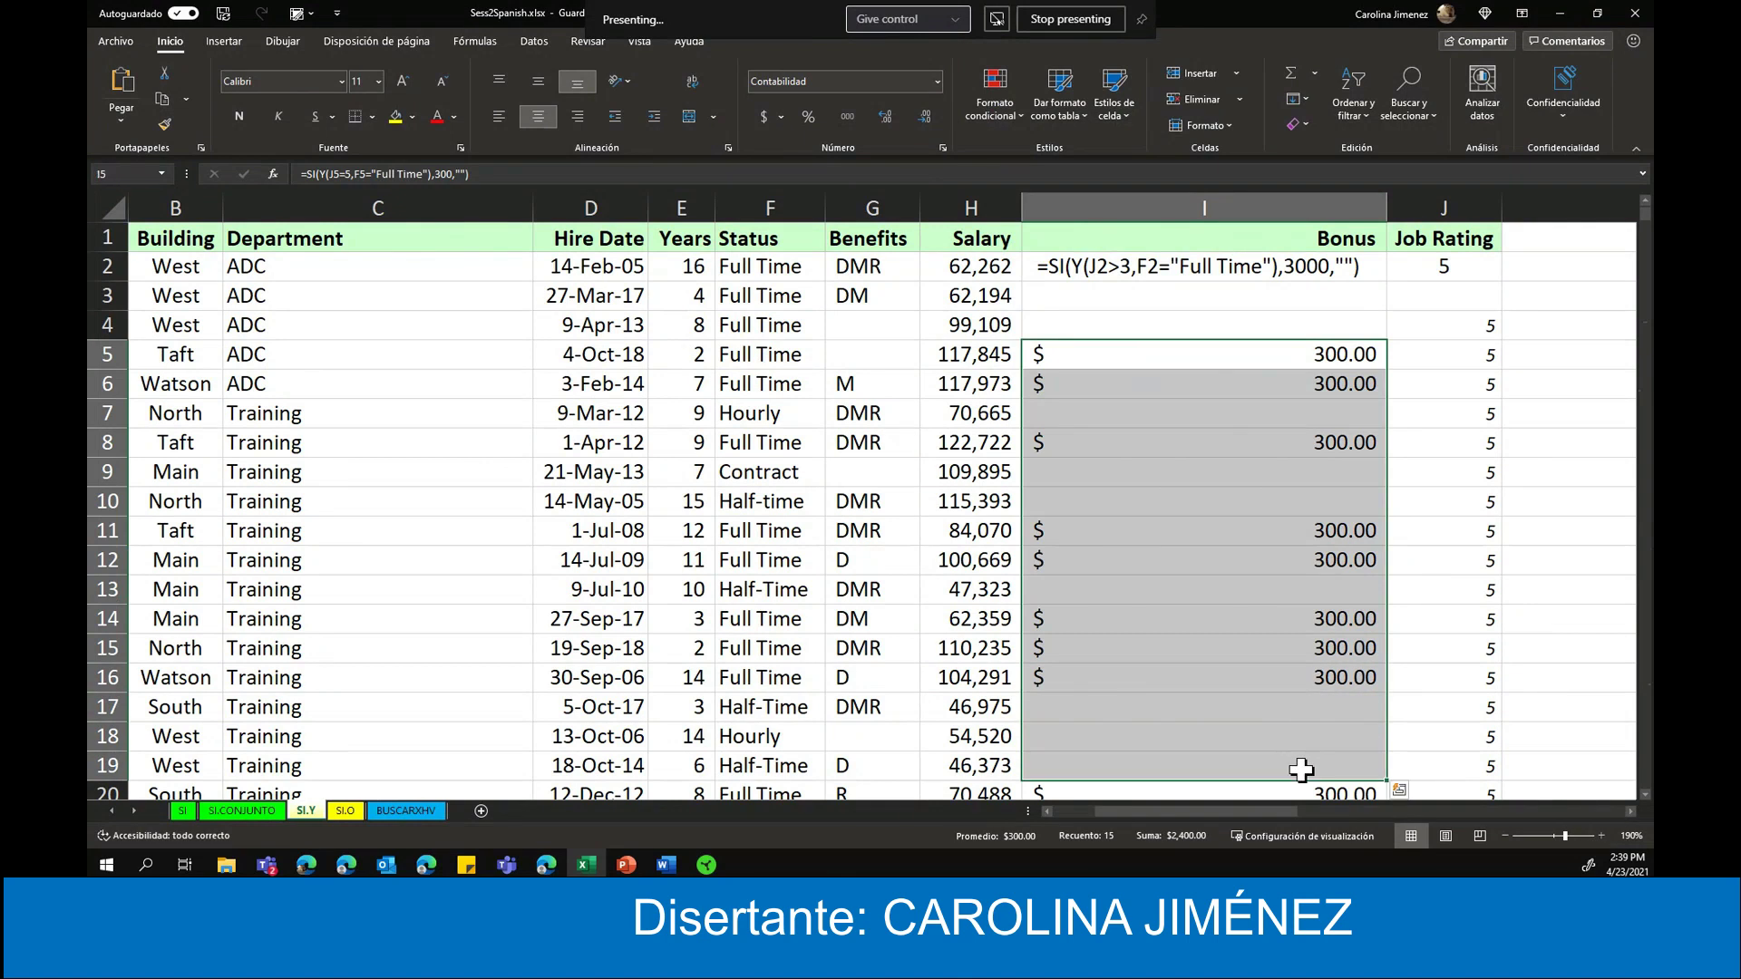
{"action": "left_click", "coordinate": [1008, 124]}
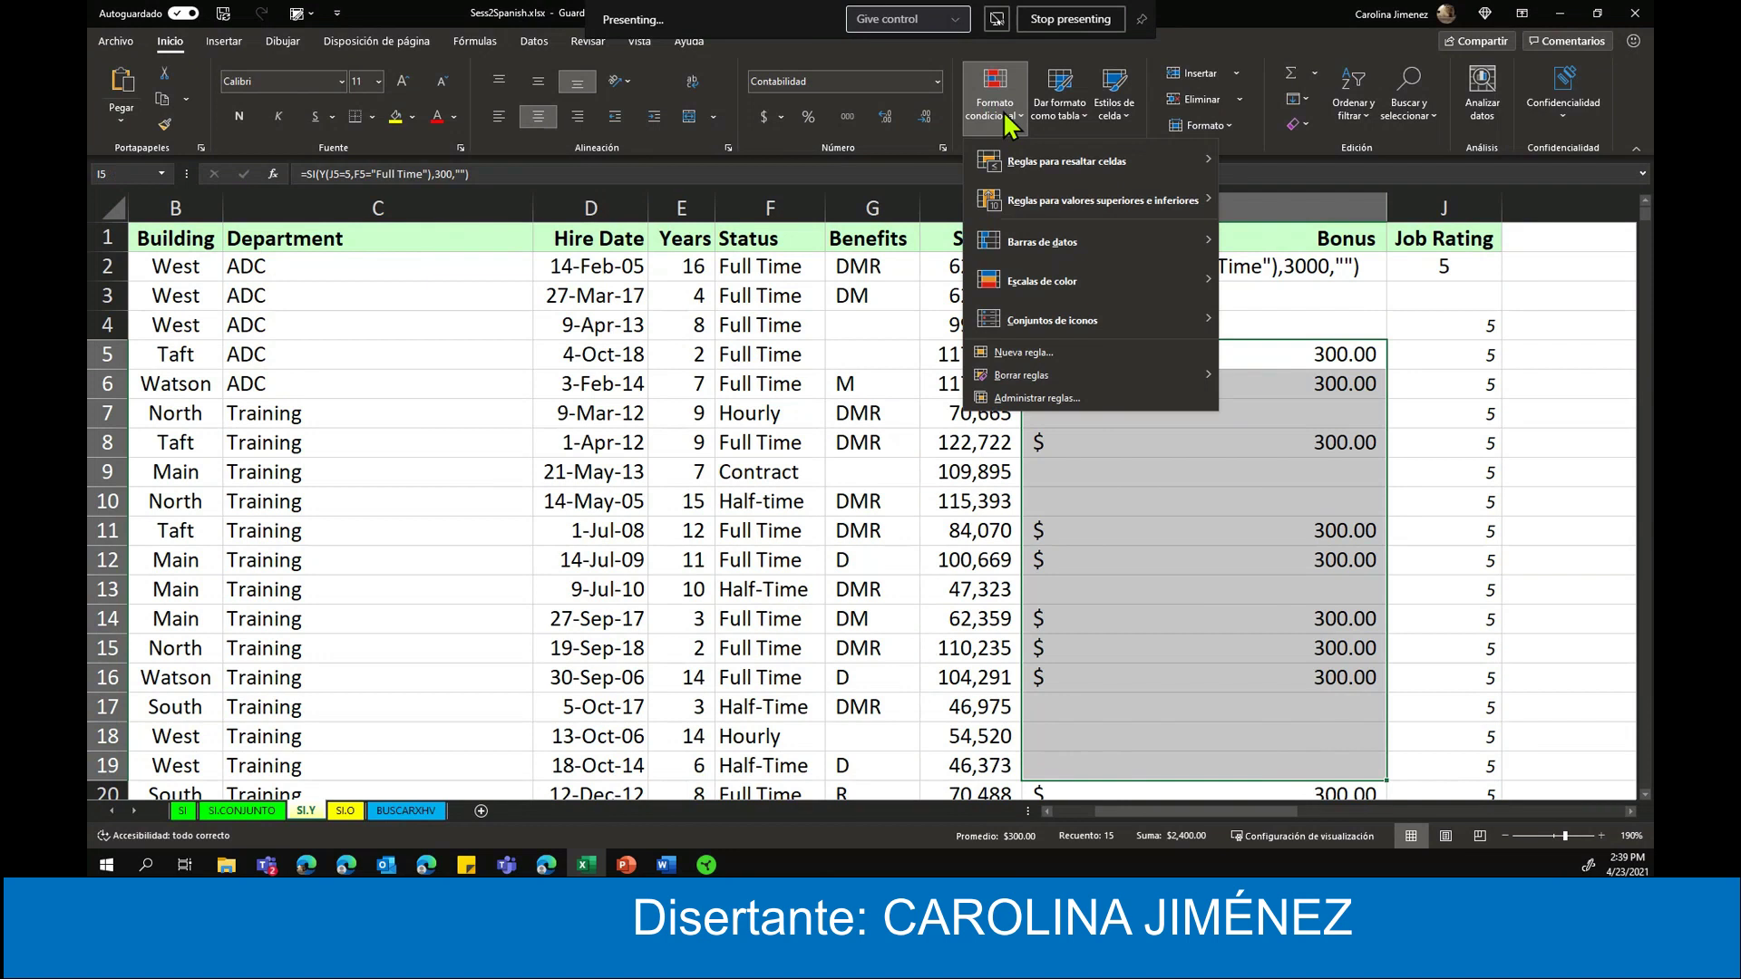
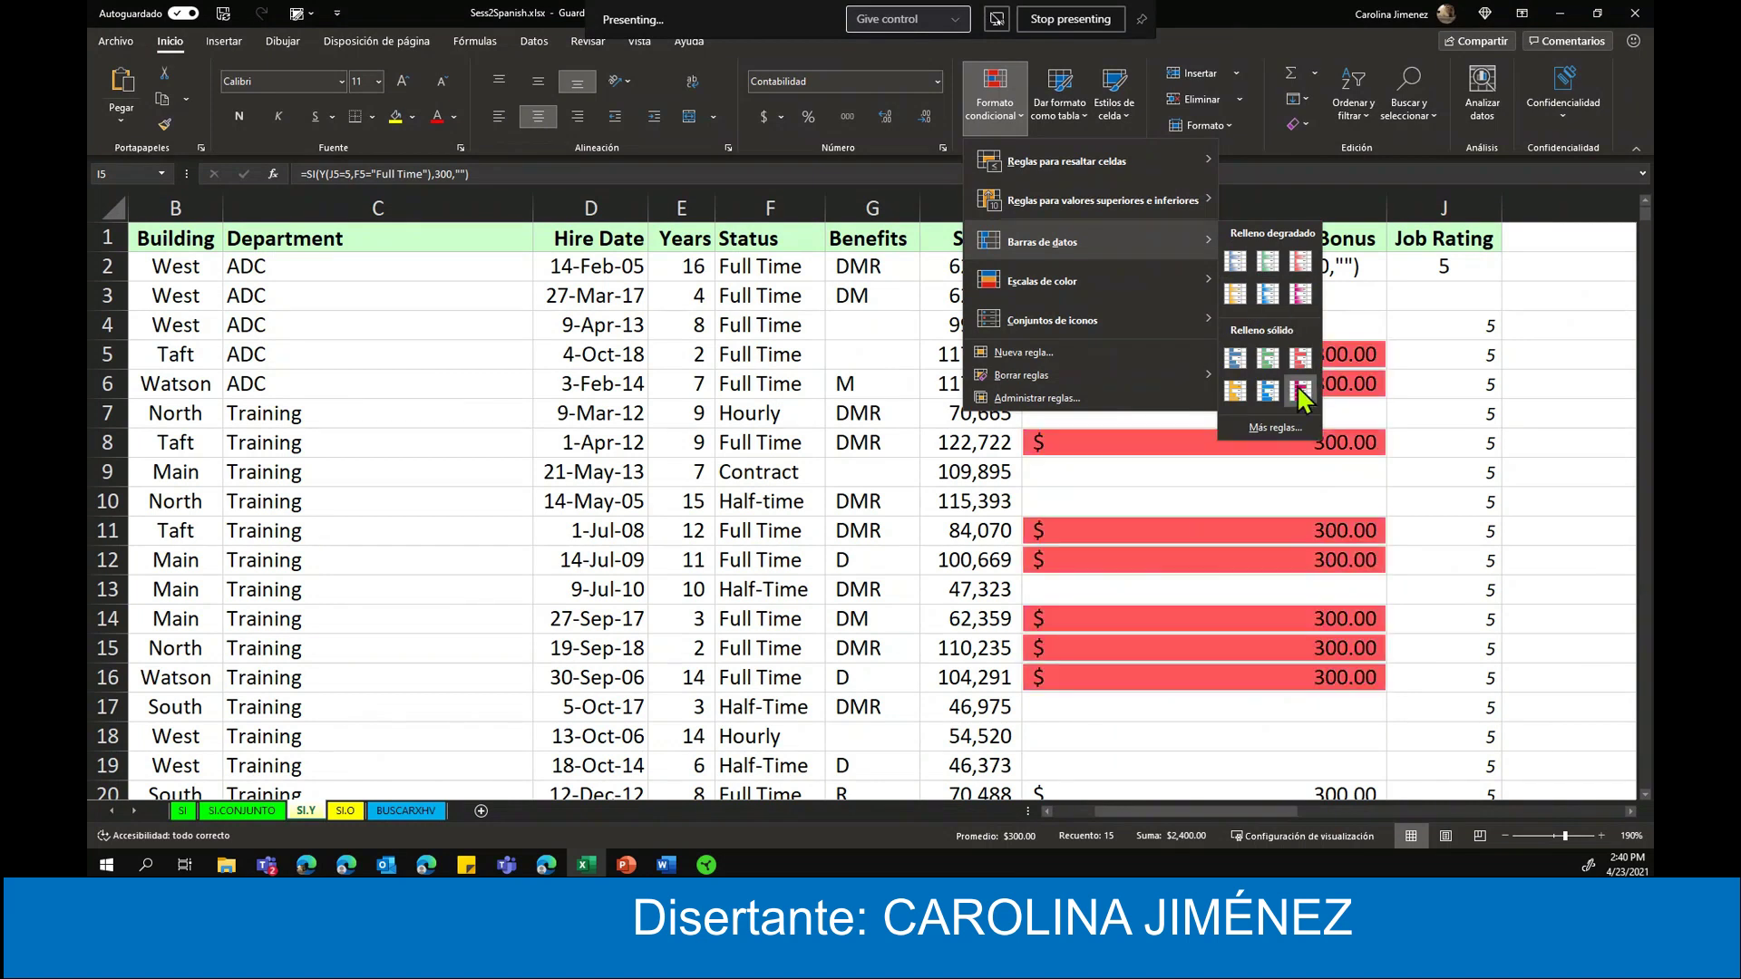
- Give the Bonus cells I5:I20 blue gradient data bars and change J5's job rating to 1
{"action": "left_click", "coordinate": [1237, 261]}
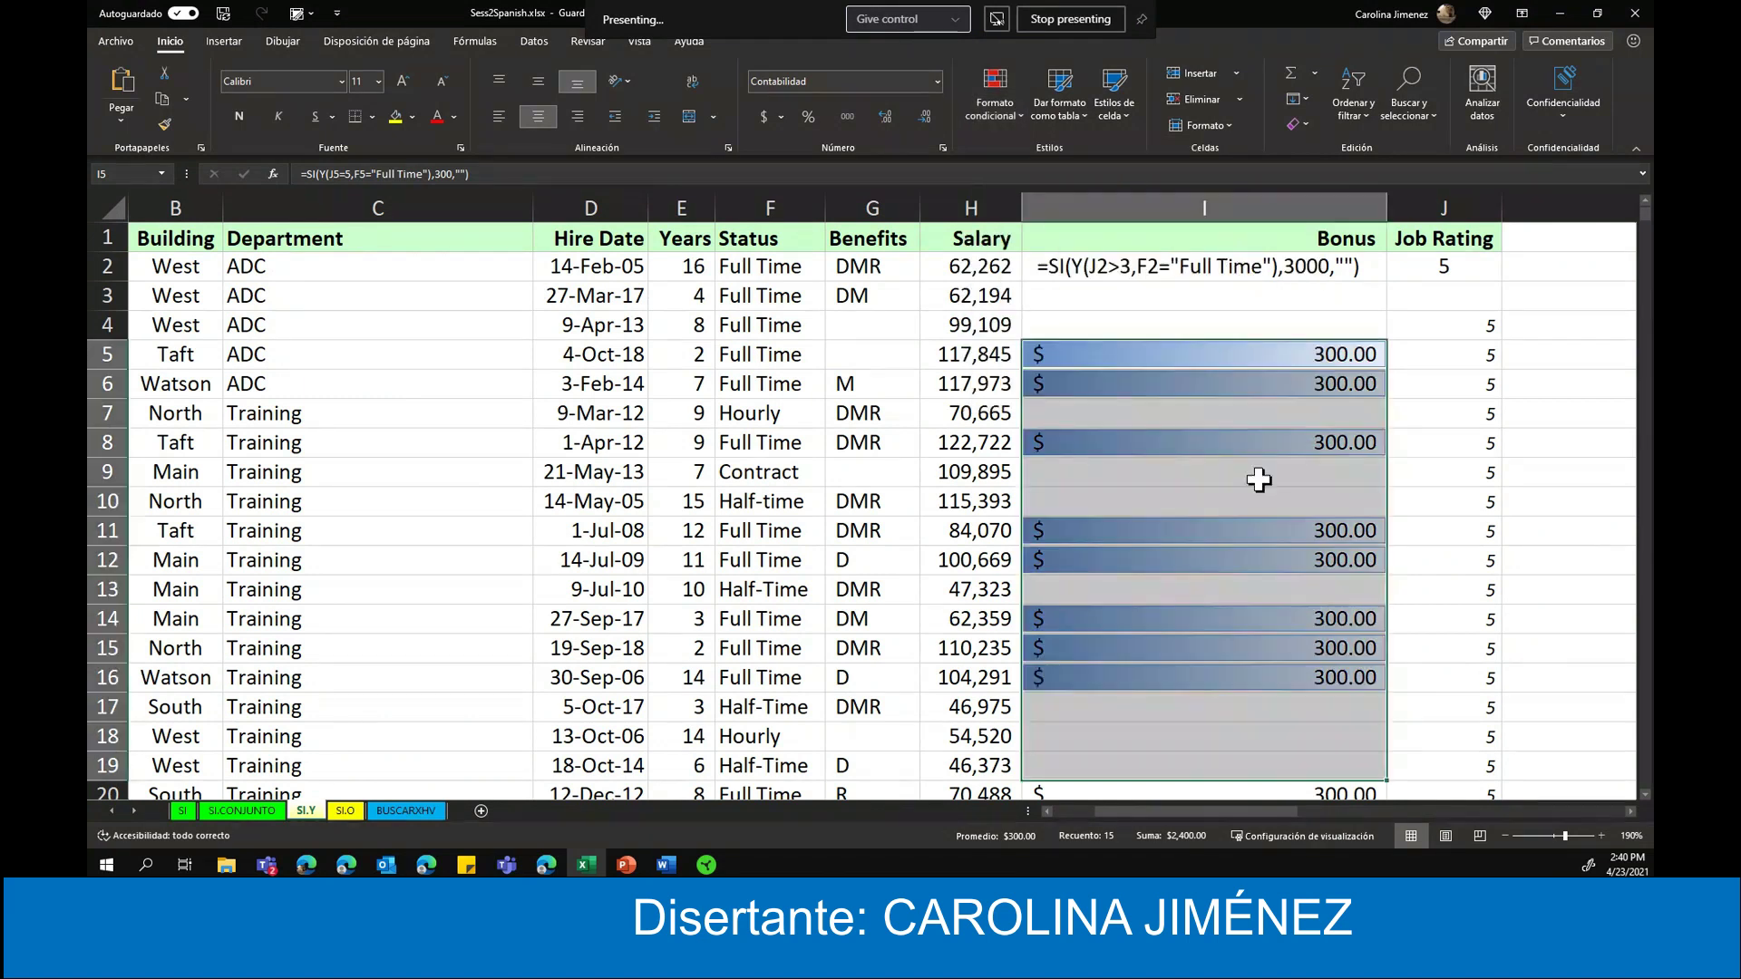
{"action": "left_click", "coordinate": [1262, 479]}
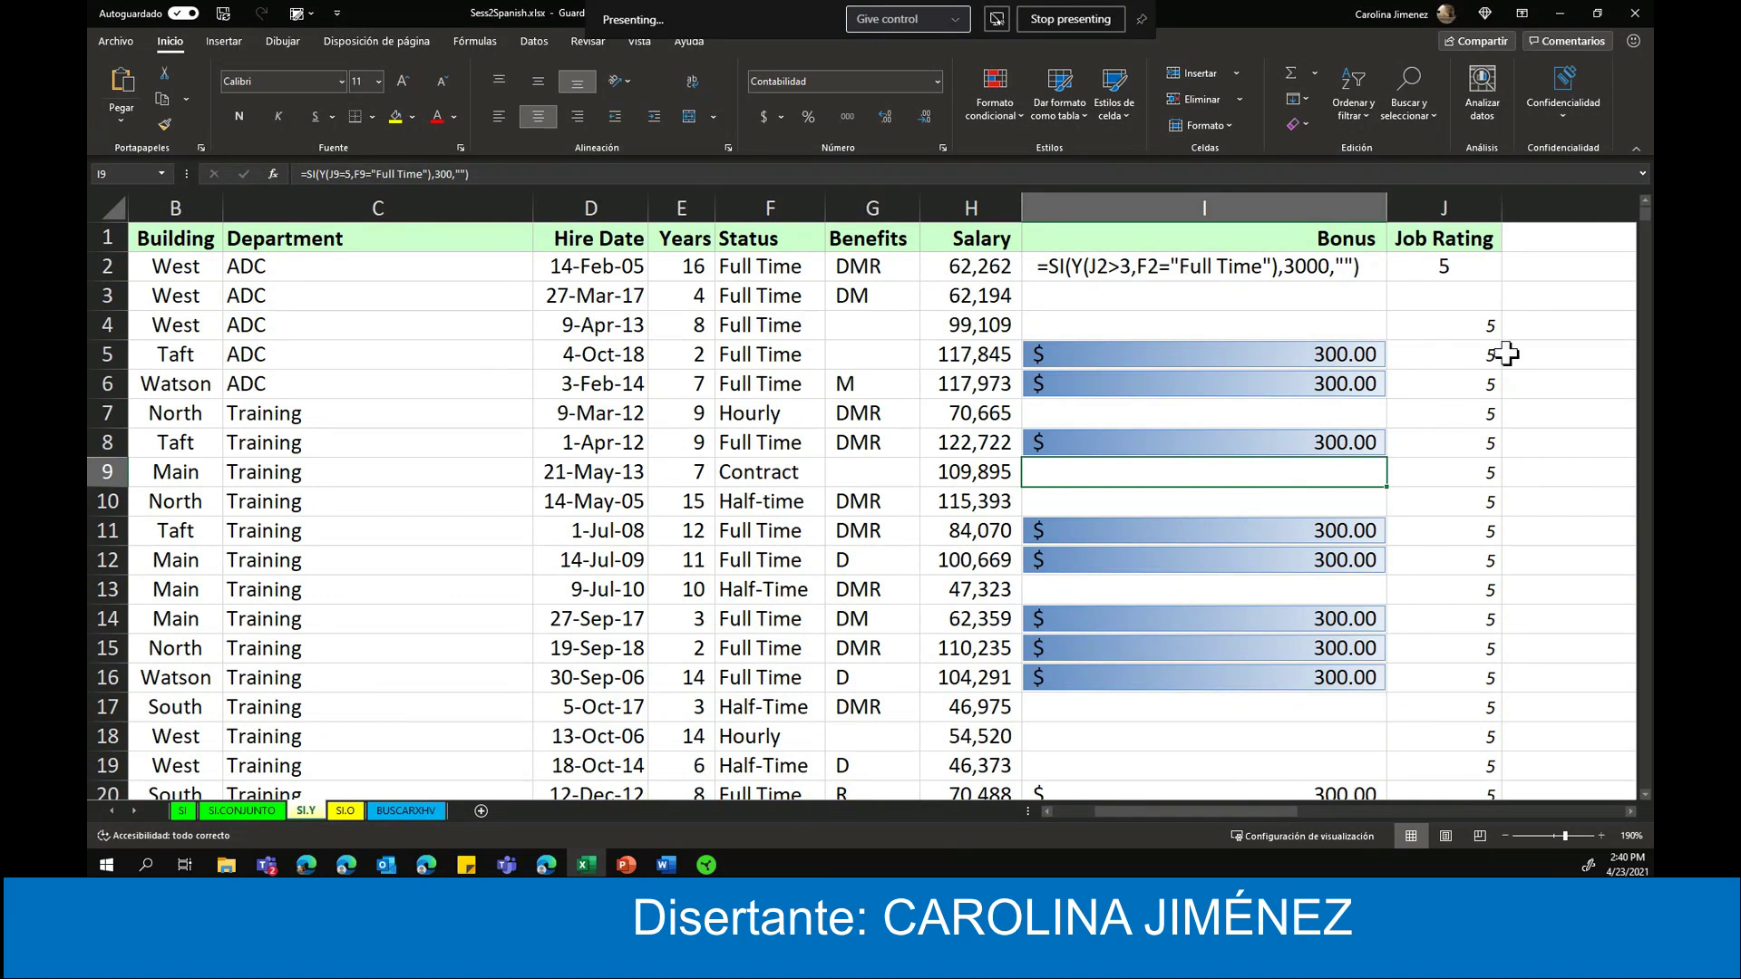
{"action": "double_click", "coordinate": [1479, 356]}
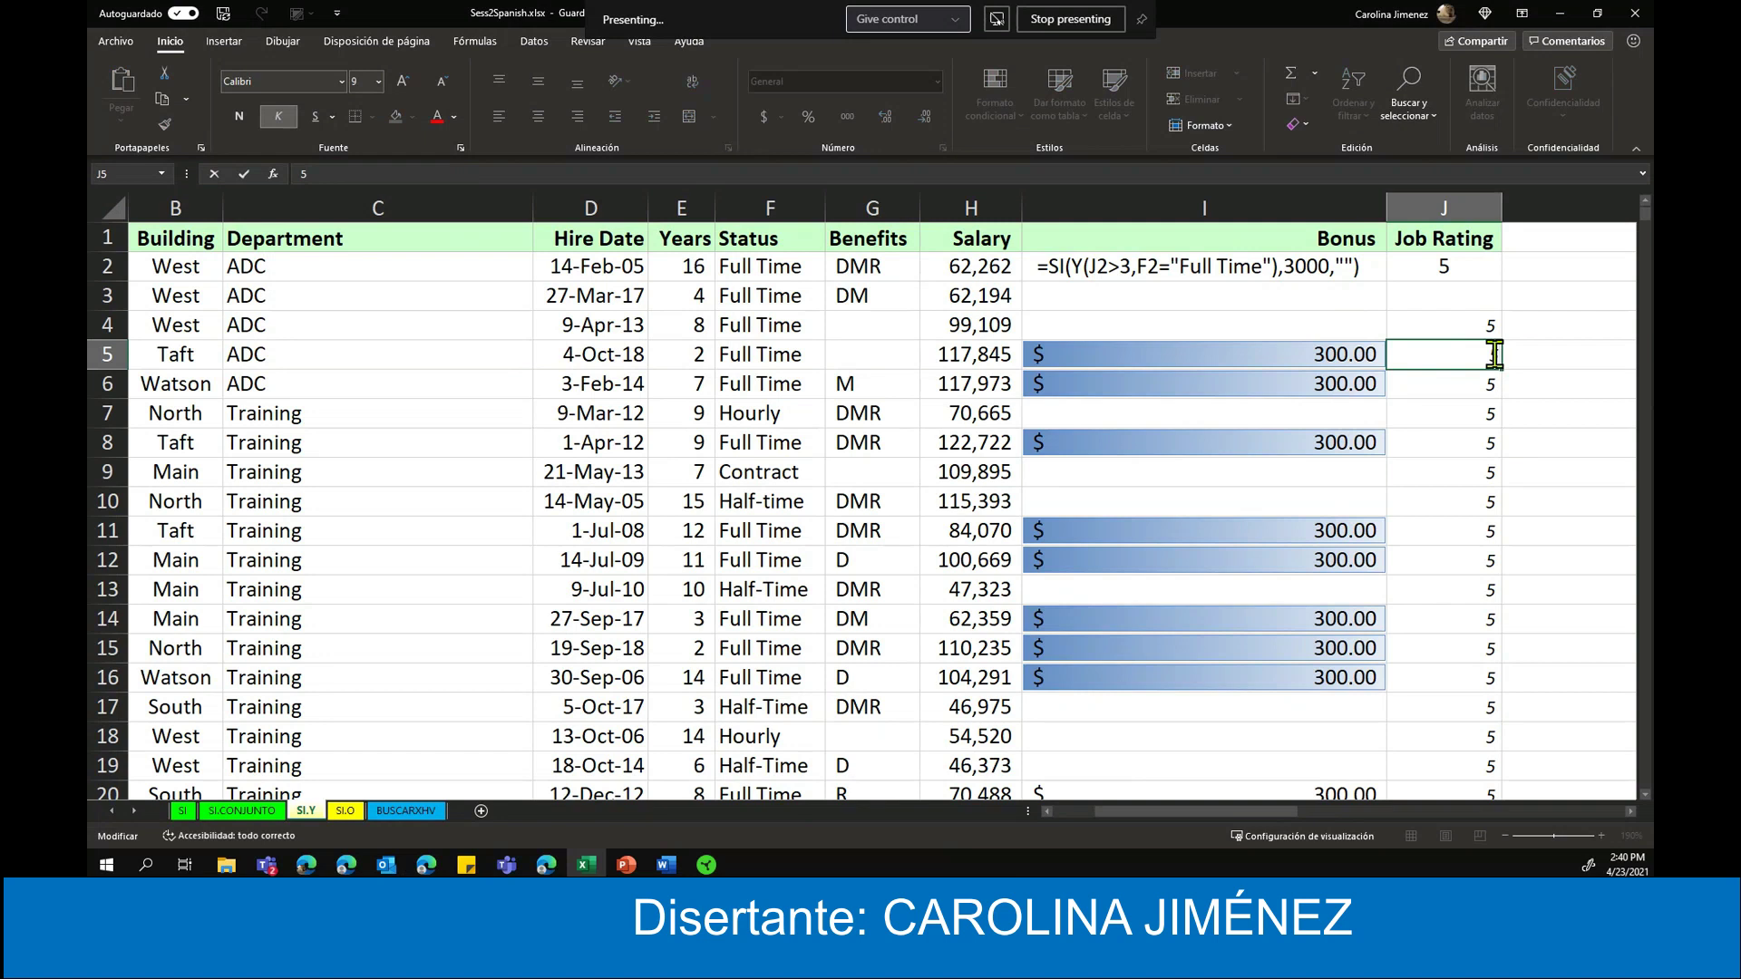
{"action": "key", "text": "BackSpace"}
{"action": "type", "text": "1"}
{"action": "left_click", "coordinate": [1474, 445]}
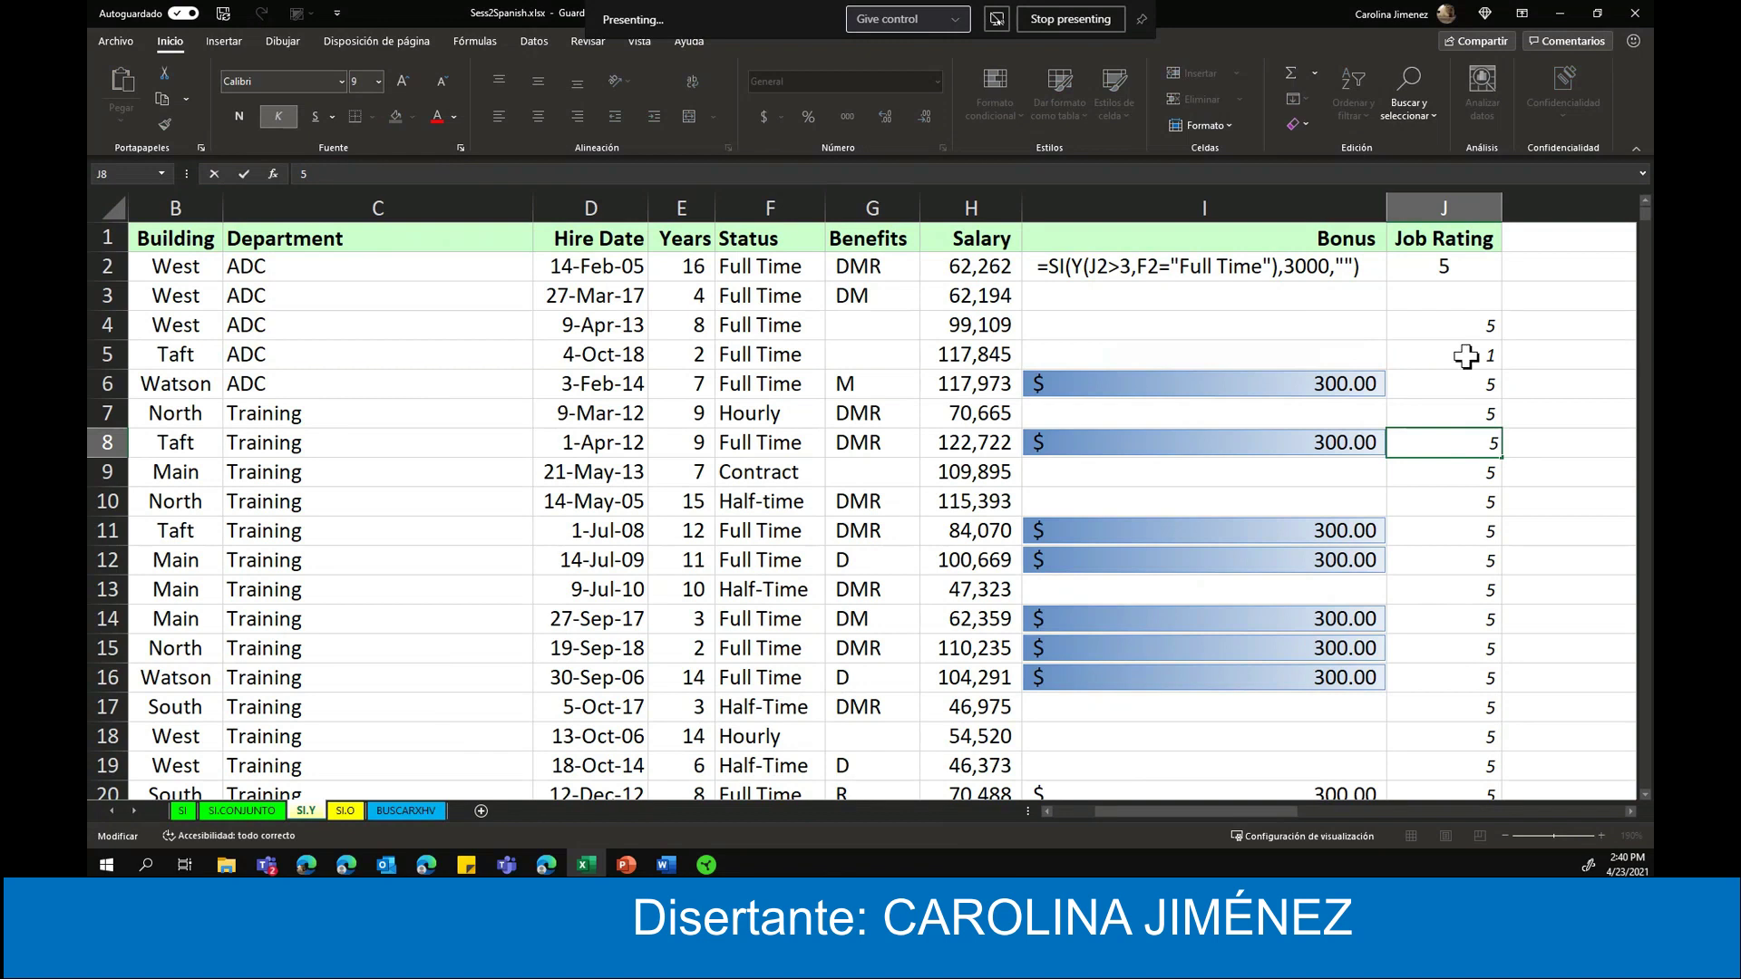
- Change J8's job rating to 2
{"action": "key", "text": "BackSpace"}
{"action": "type", "text": "2"}
{"action": "key", "text": "Return"}
{"action": "key", "text": "Up"}
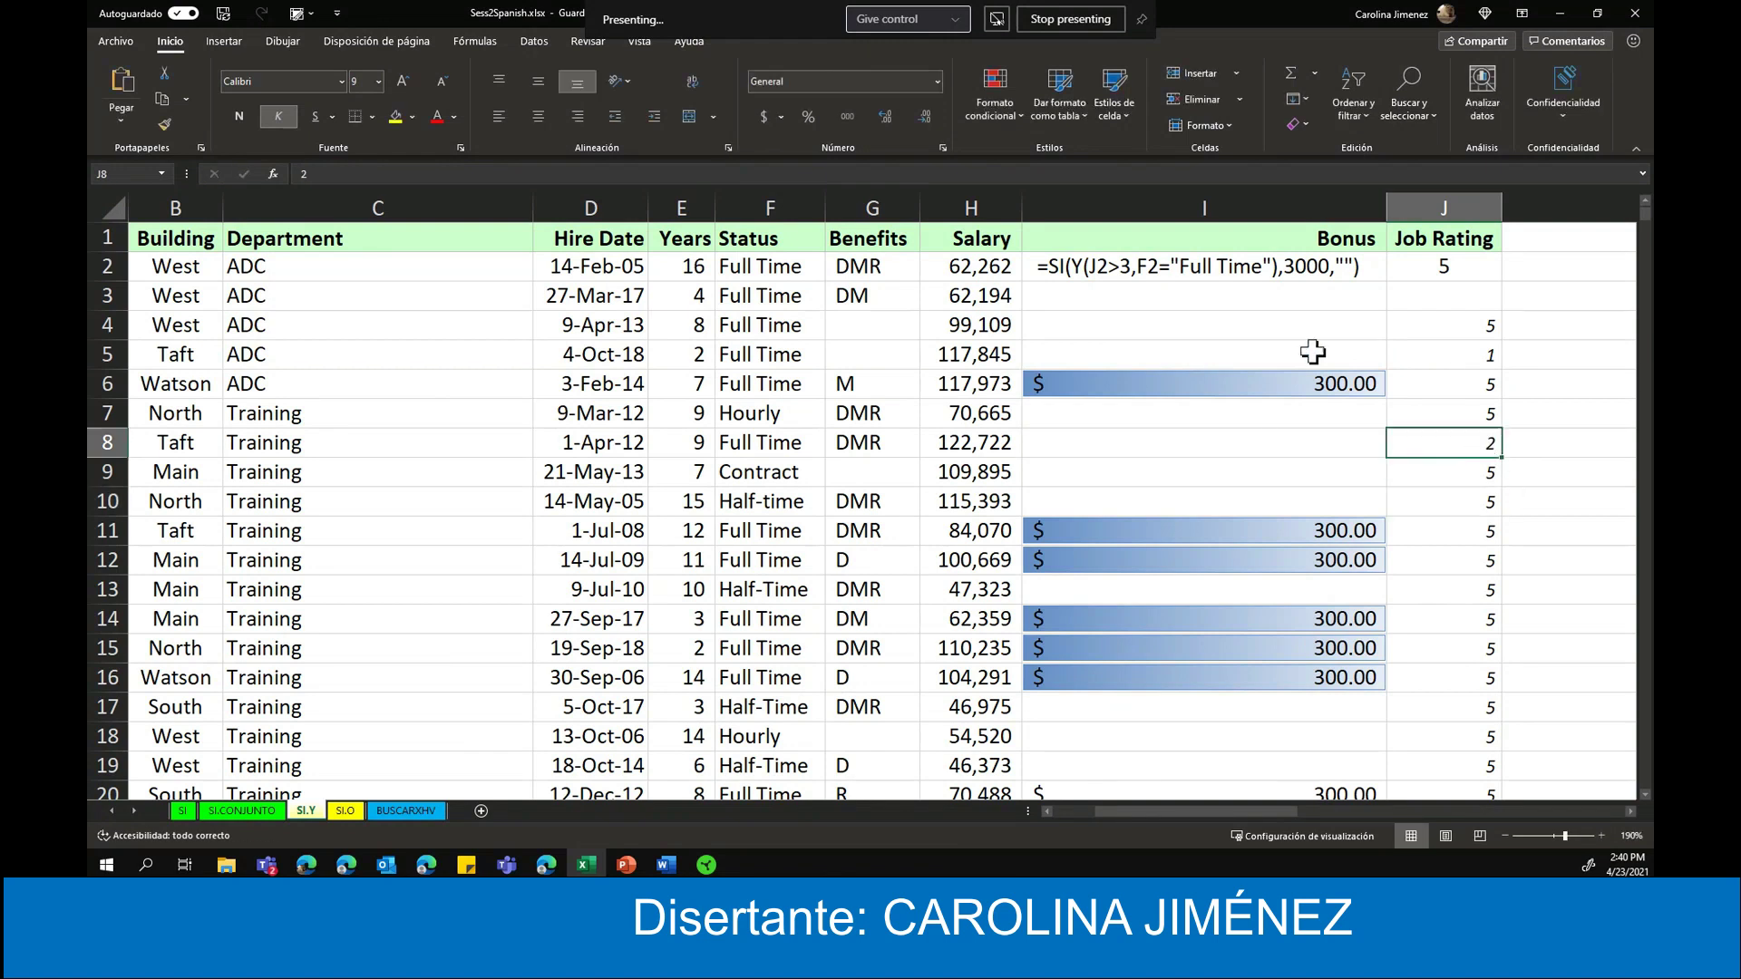
- Review the SI(Y(...)) bonus formula in cell I6
{"action": "left_click", "coordinate": [1312, 352]}
{"action": "double_click", "coordinate": [1261, 388]}
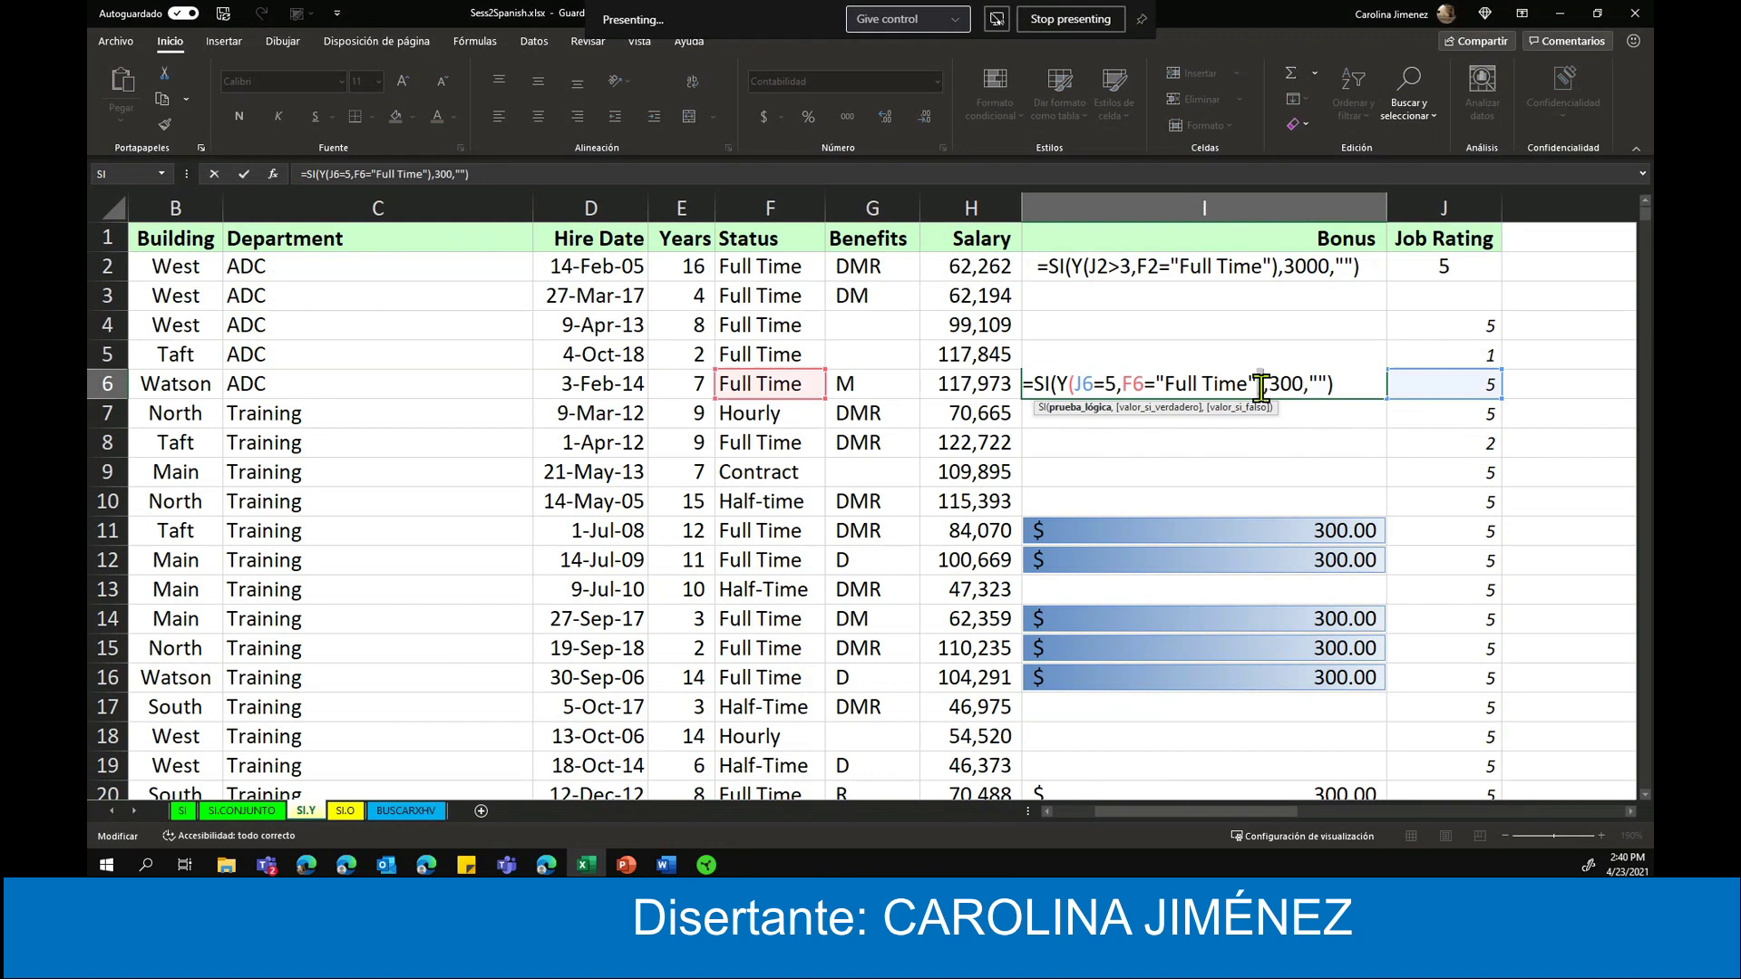
{"action": "left_click", "coordinate": [1470, 418]}
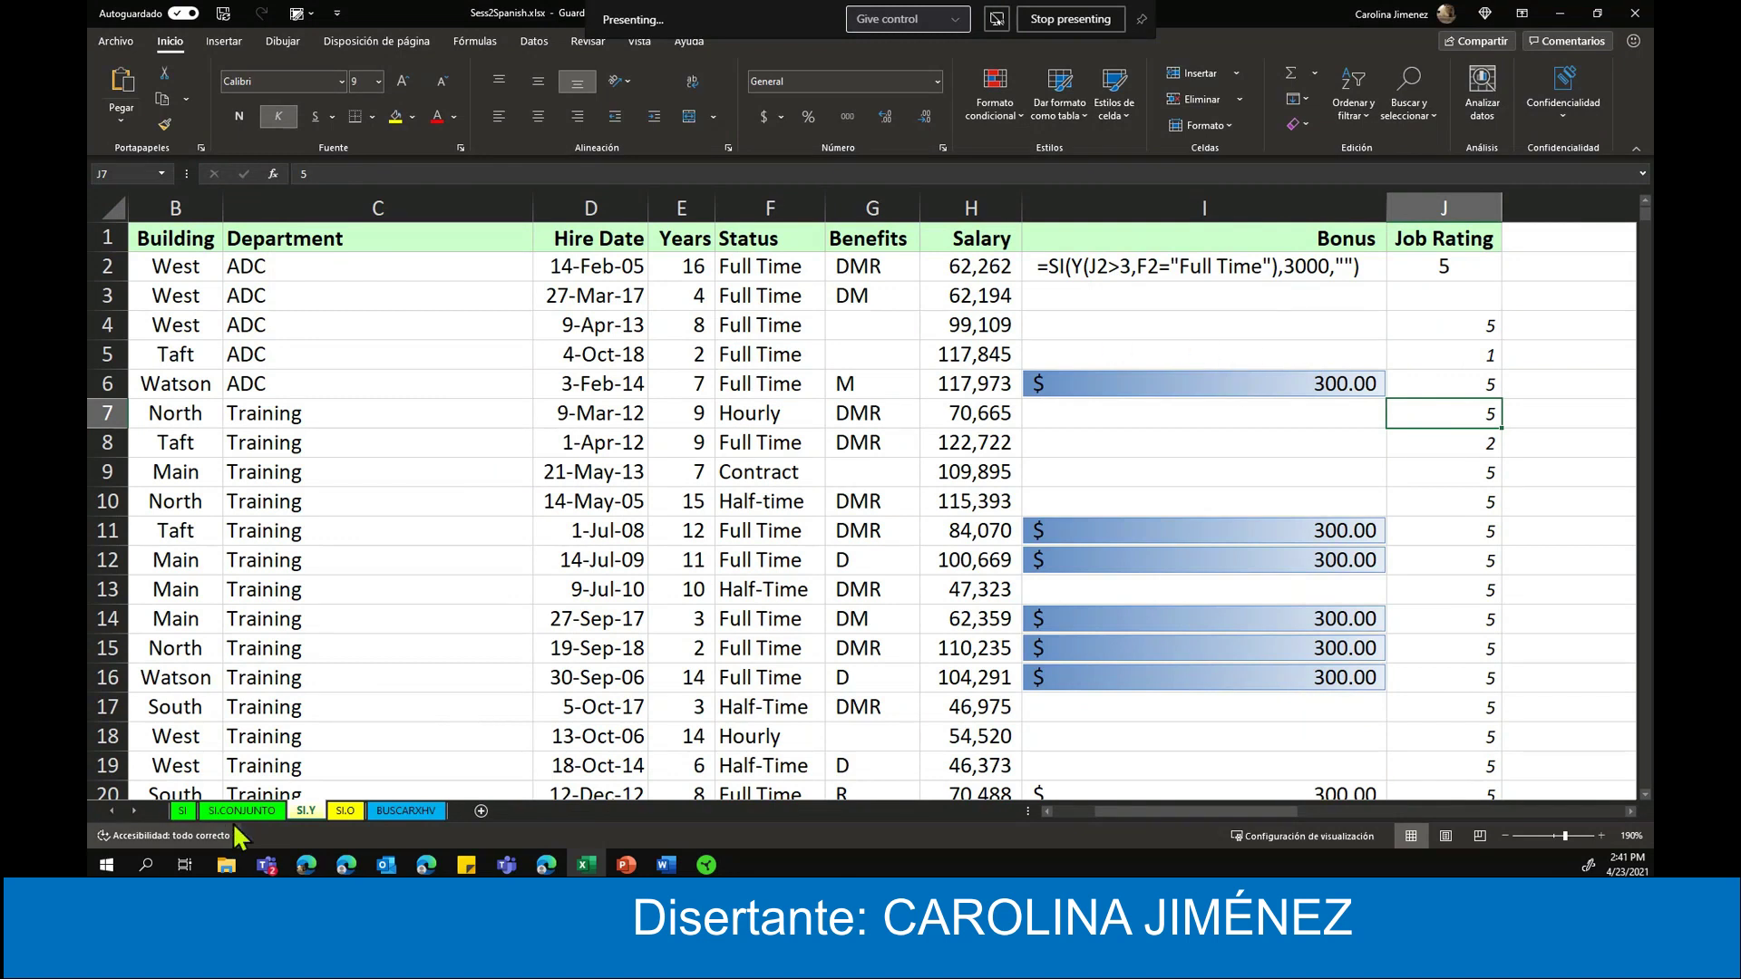
- Browse the SI.CONJUNTO, SI and SI.Y sheets, ending on the SI.O half-time bonus sheet
{"action": "left_click", "coordinate": [241, 810]}
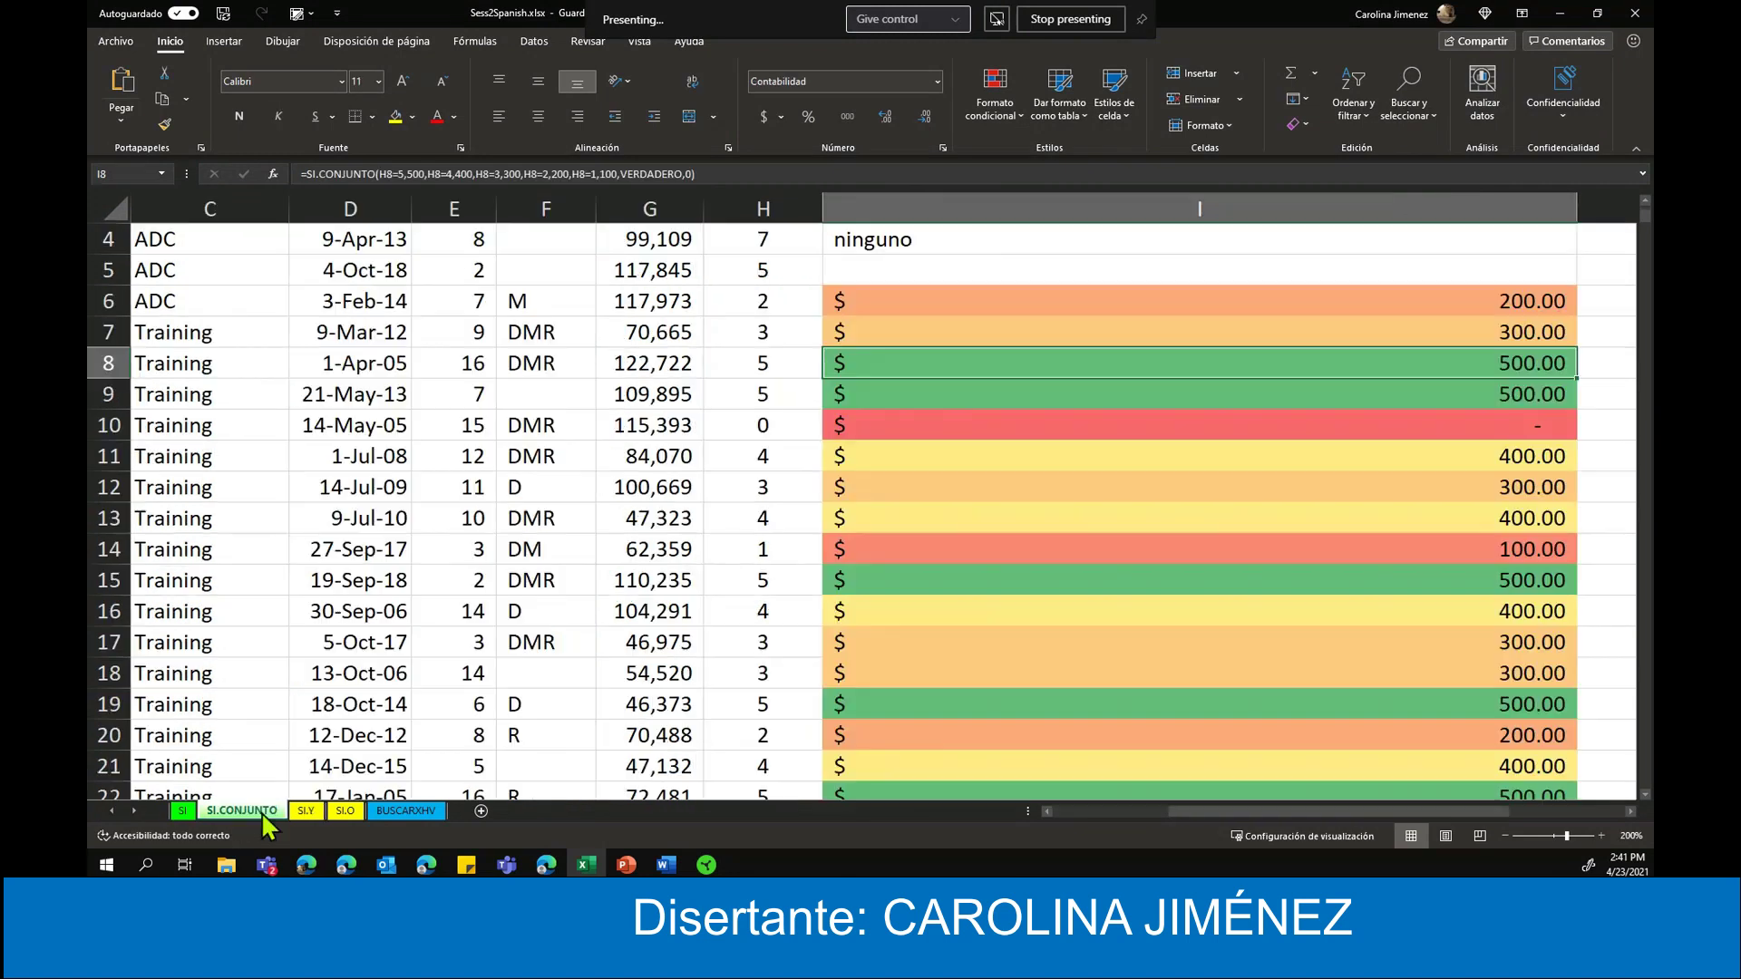
{"action": "left_click", "coordinate": [184, 811]}
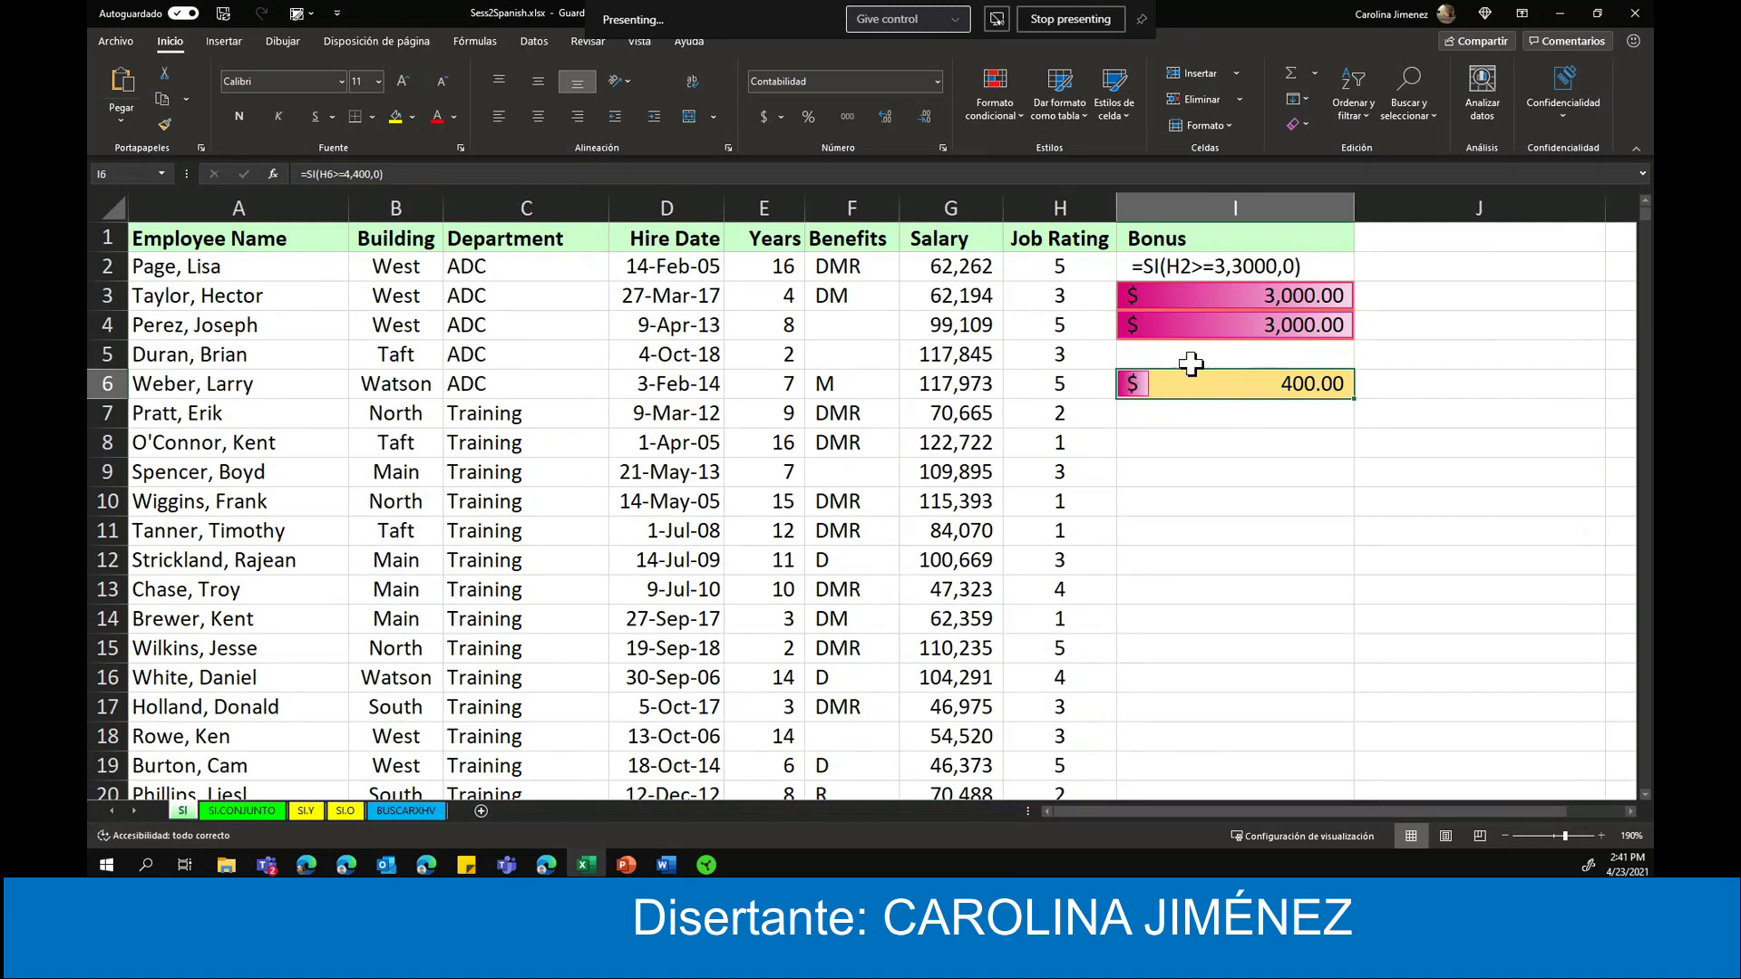
{"action": "left_click", "coordinate": [263, 810]}
{"action": "left_click", "coordinate": [305, 811]}
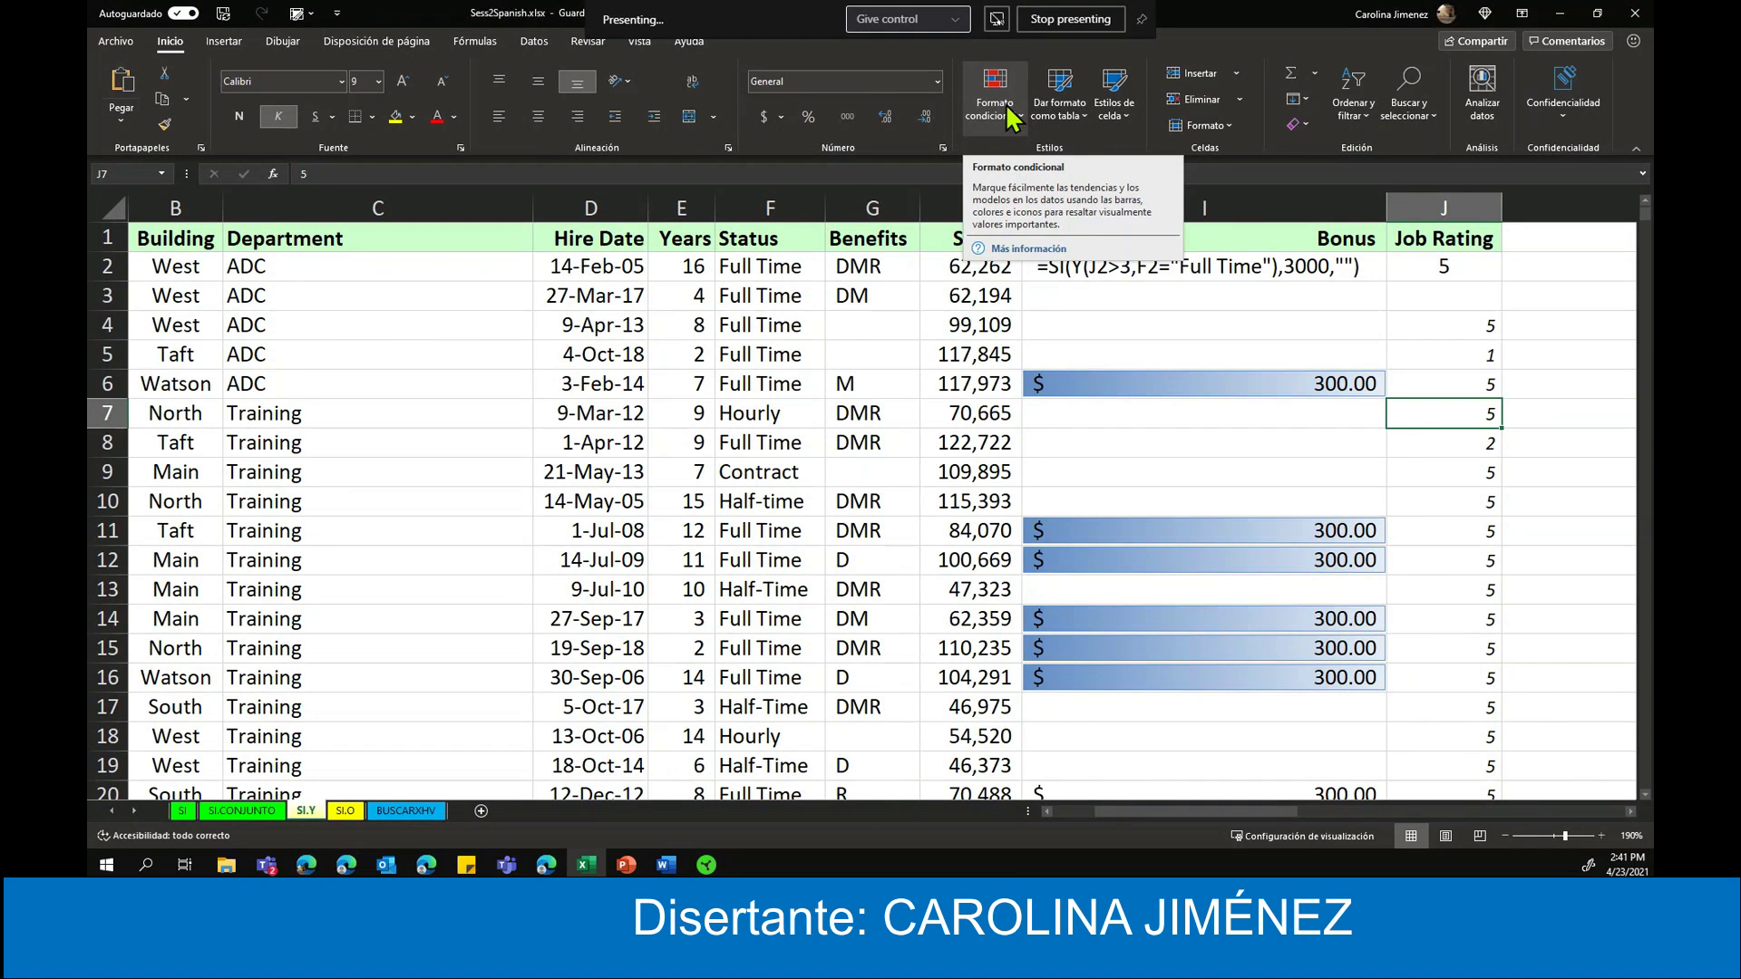
{"action": "scroll", "coordinate": [1282, 471], "scroll_direction": "down", "scroll_amount": 1}
{"action": "scroll", "coordinate": [972, 433], "scroll_direction": "down", "scroll_amount": 2}
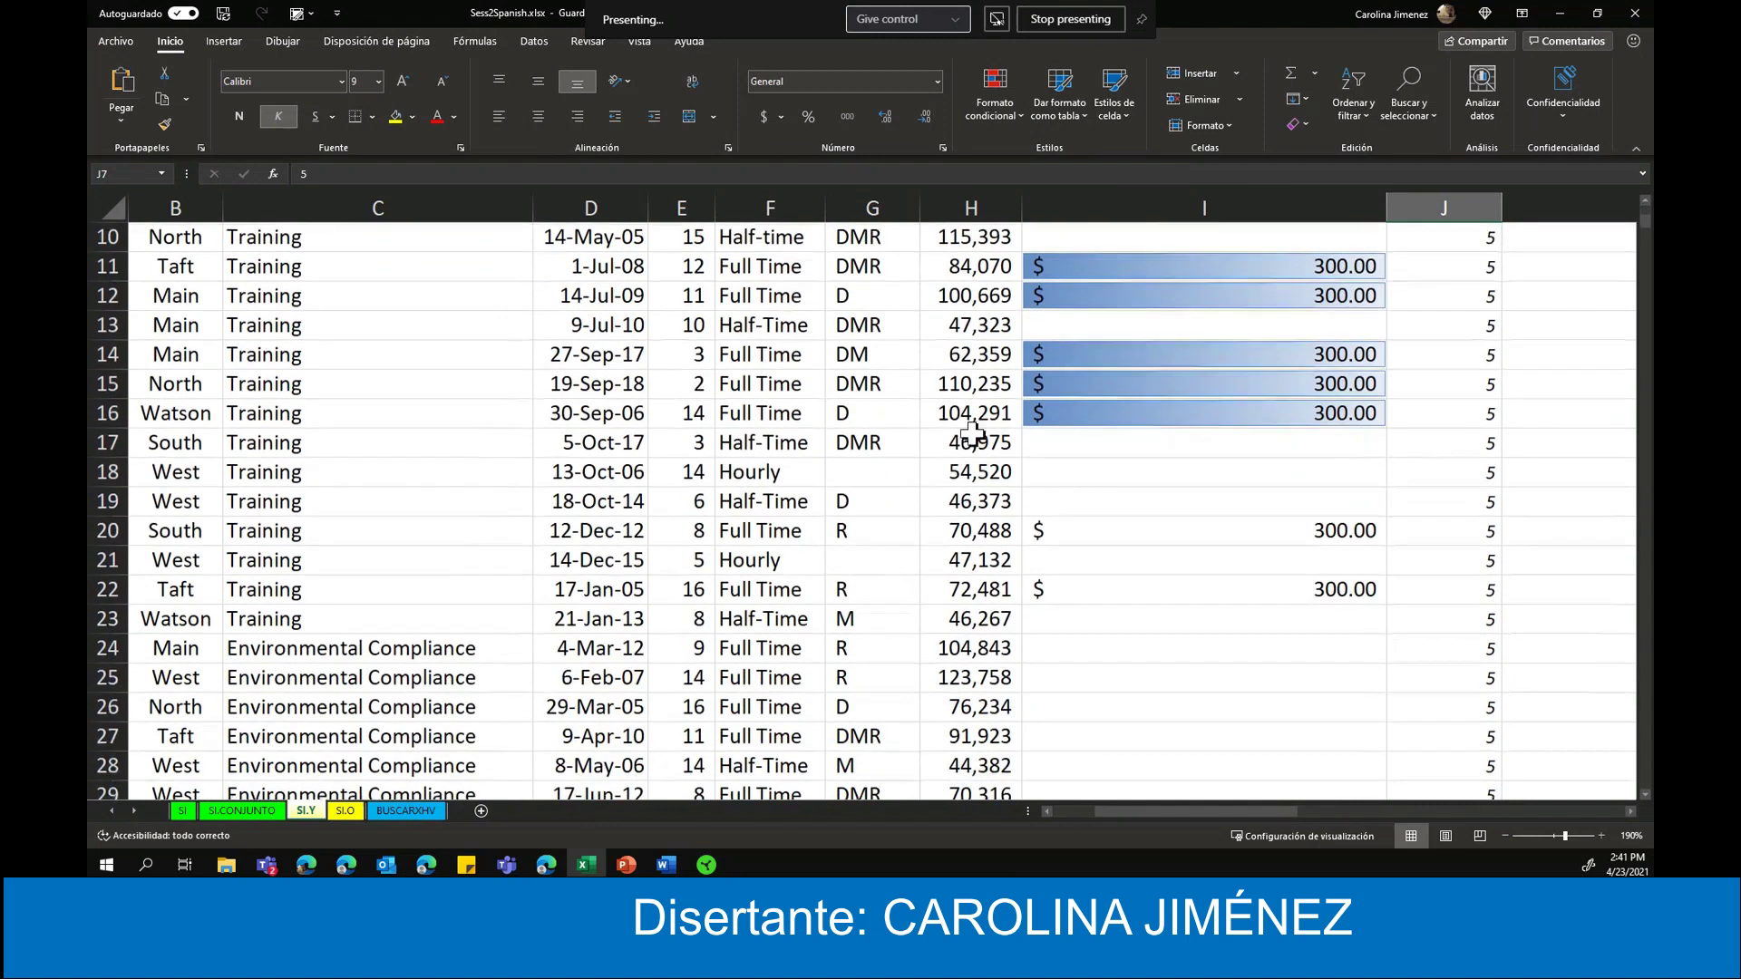
{"action": "scroll", "coordinate": [1288, 507], "scroll_direction": "up", "scroll_amount": 3}
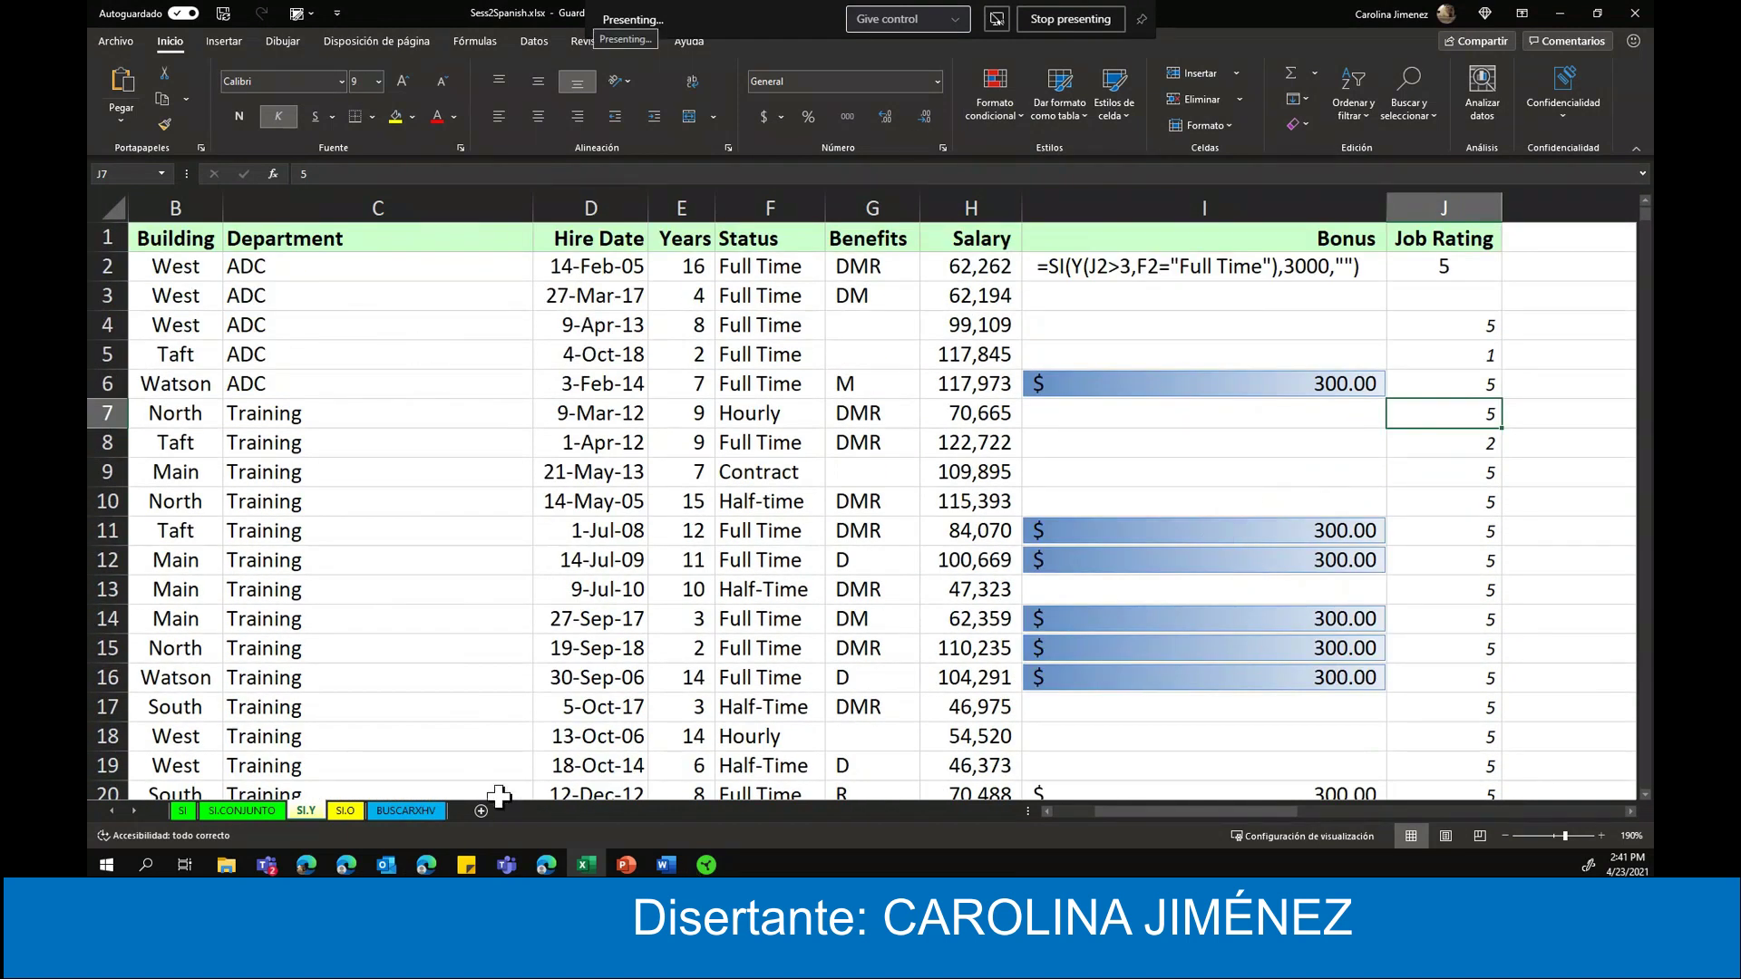
{"action": "left_click", "coordinate": [347, 814]}
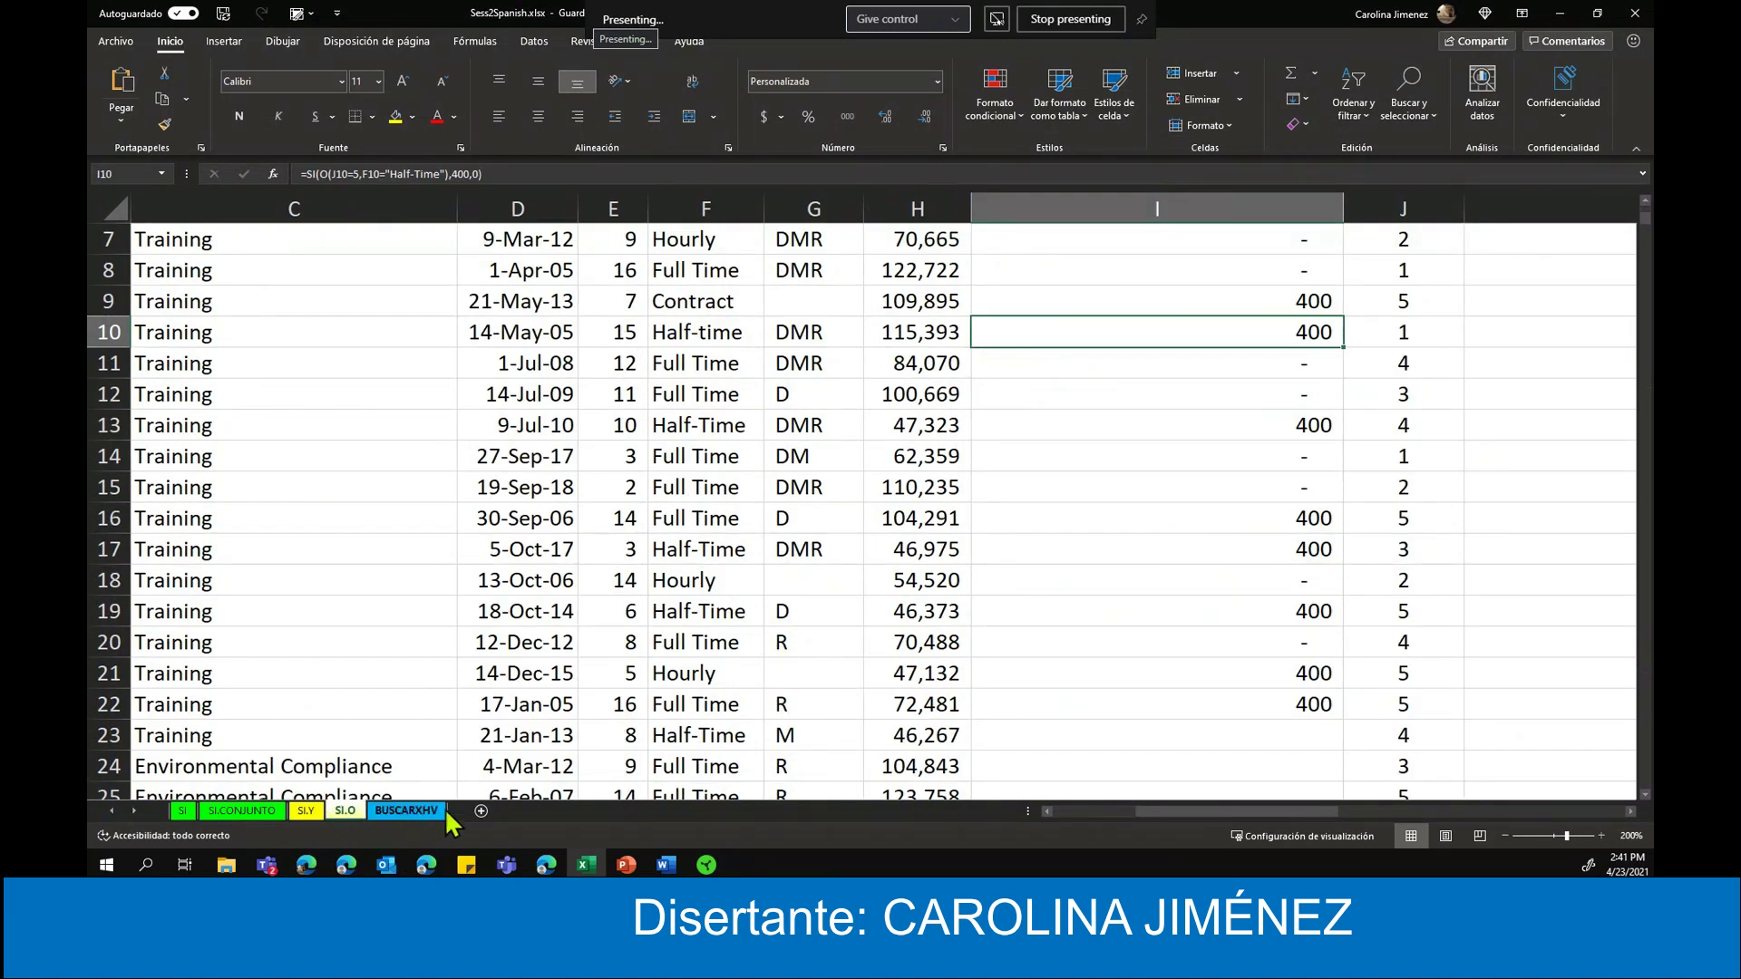
{"action": "scroll", "coordinate": [1178, 582], "scroll_direction": "up", "scroll_amount": 2}
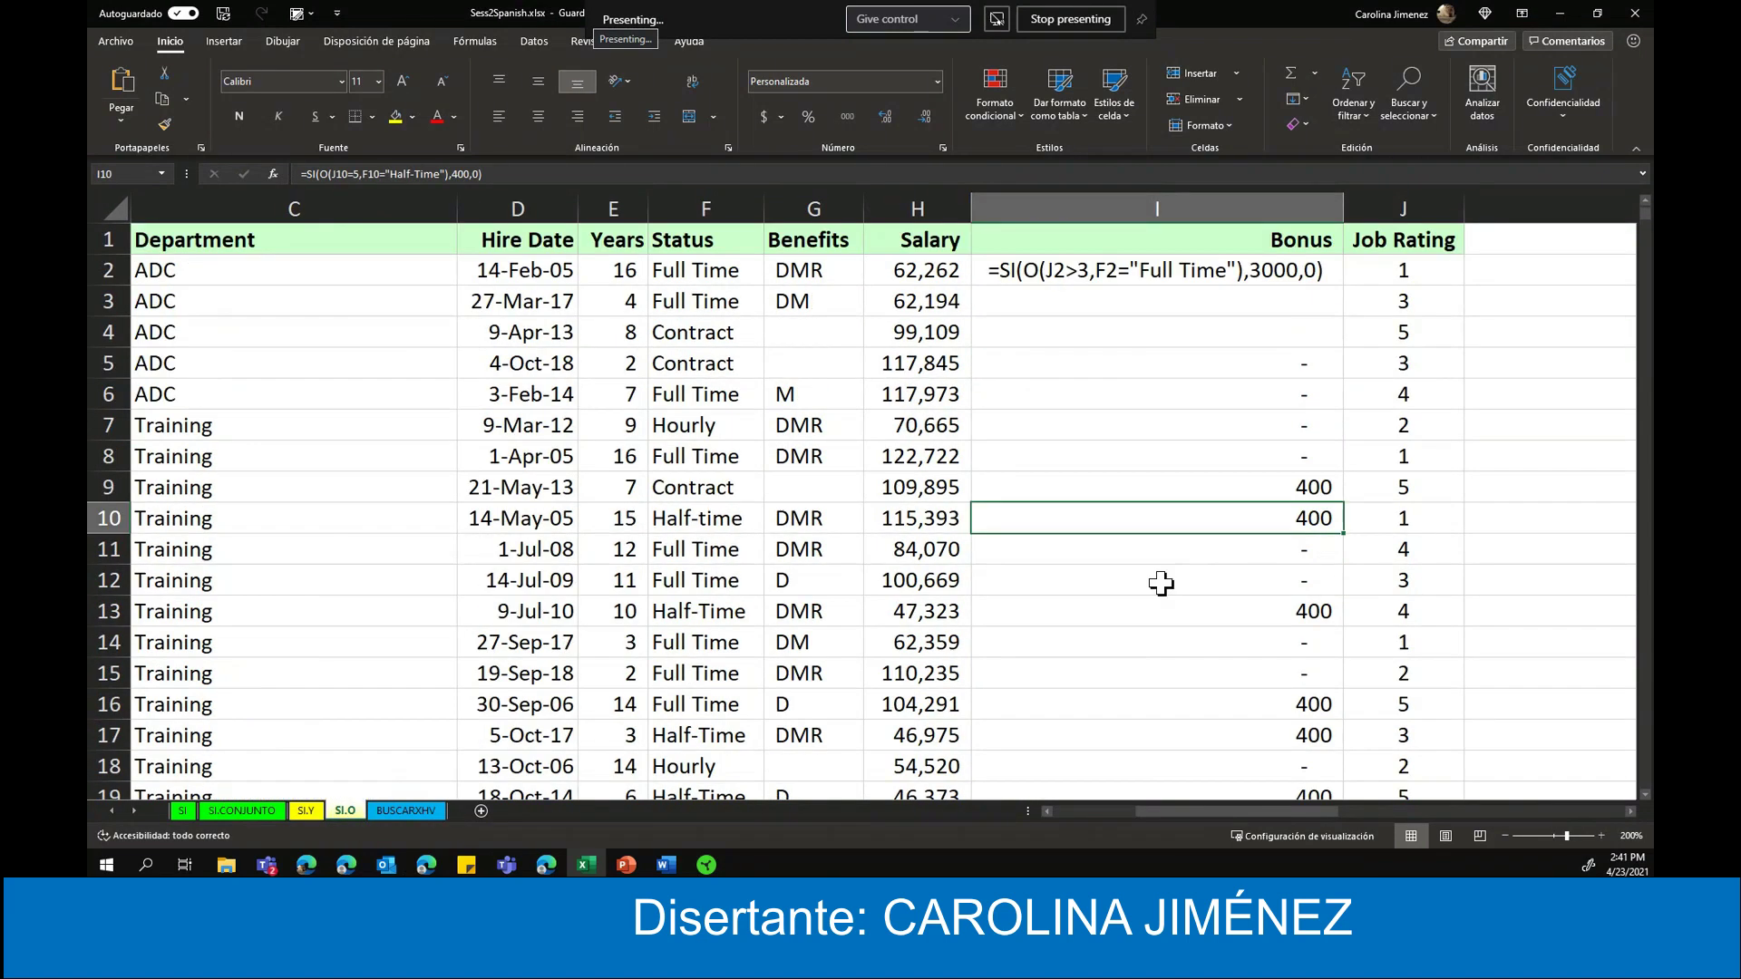
{"action": "left_click", "coordinate": [306, 812]}
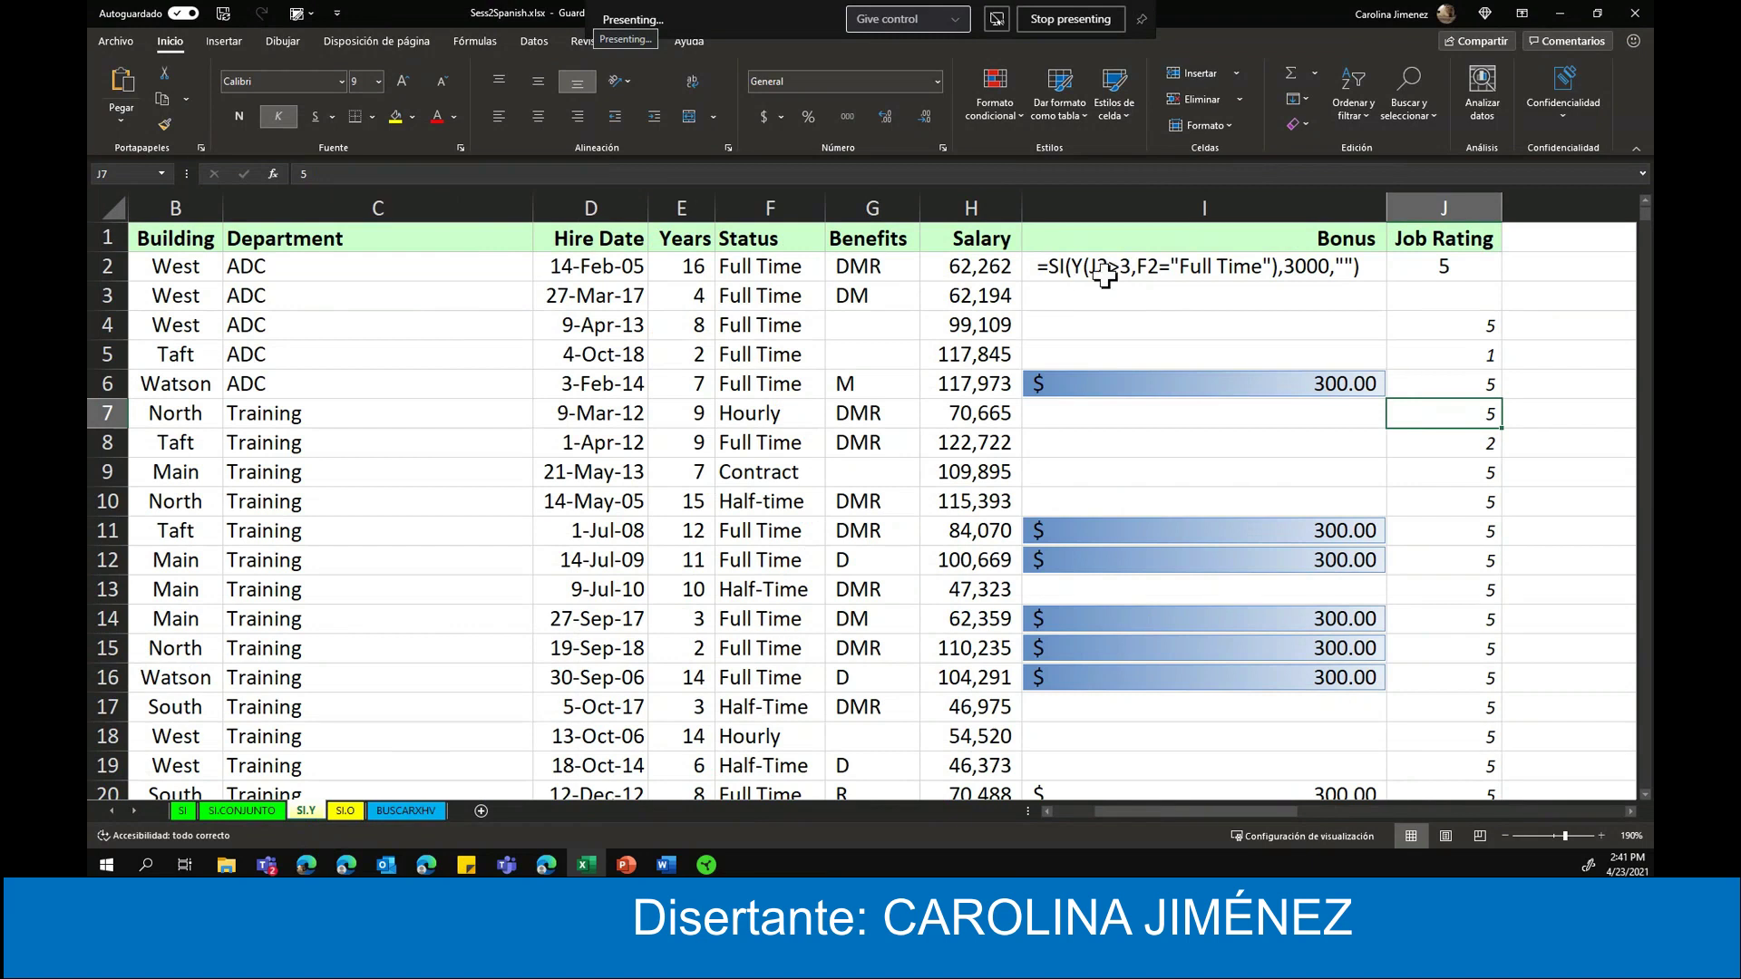
{"action": "left_click", "coordinate": [345, 812]}
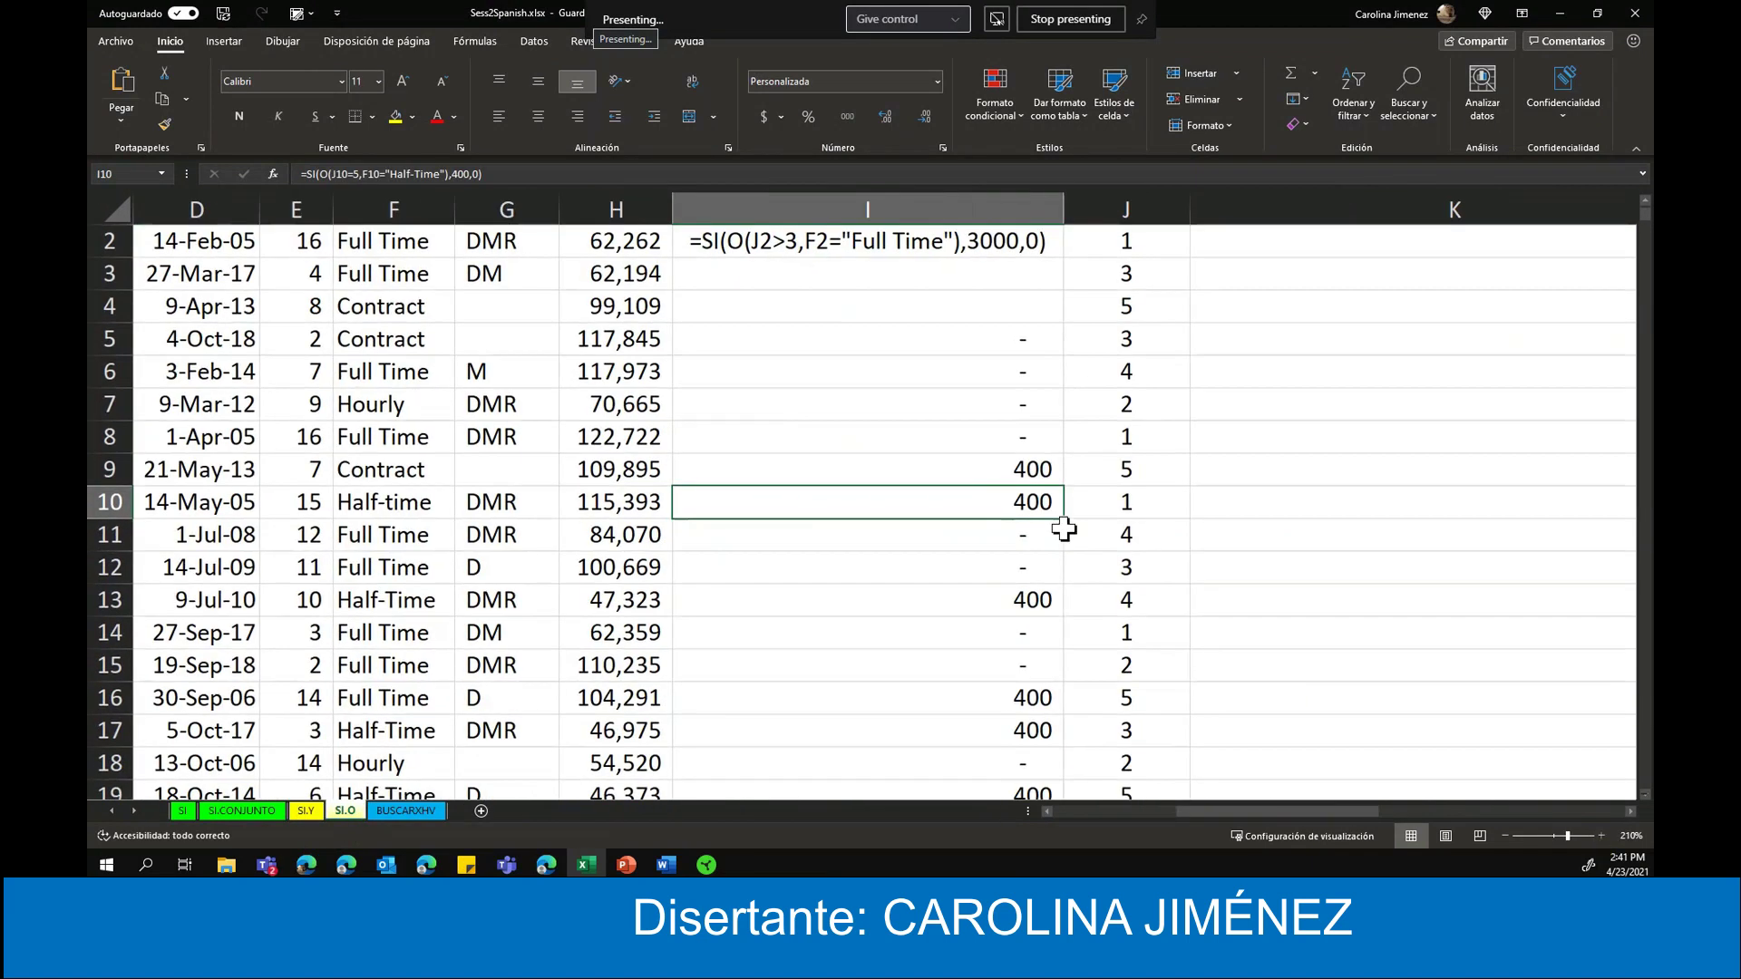
- Zoom the sheet out to 170% and switch to the BUSCARXHV tax-rate sheet
{"action": "left_click_drag", "start_coordinate": [1334, 822], "coordinate": [1295, 822]}
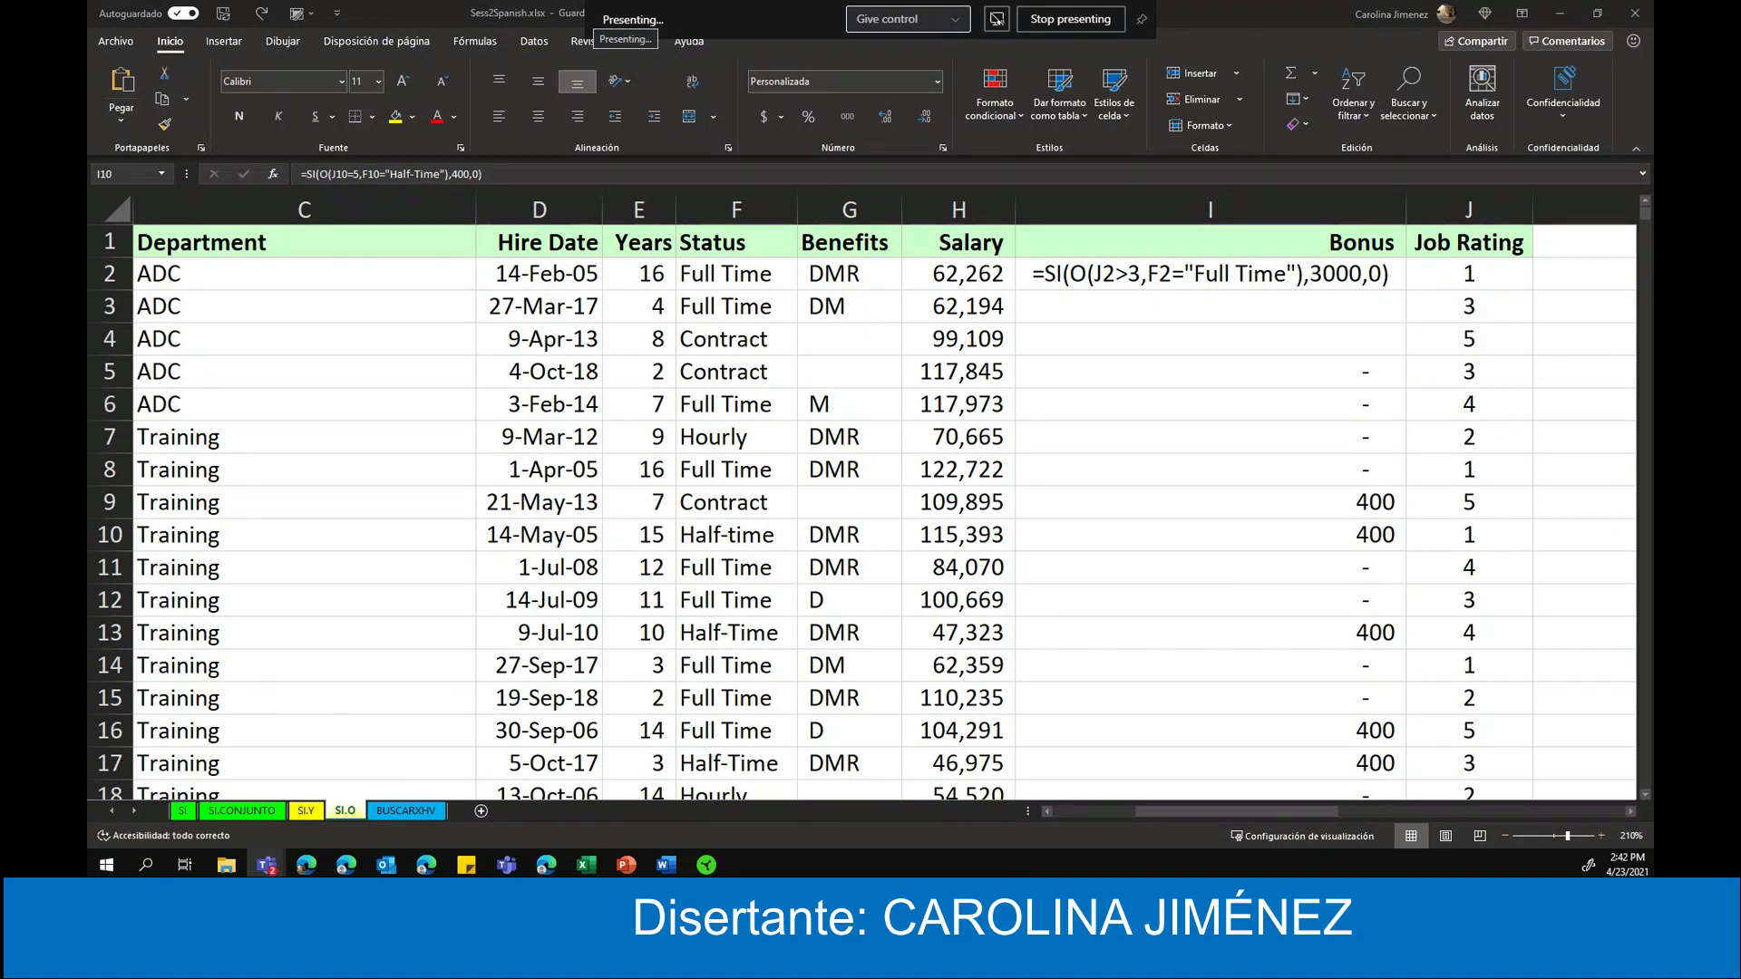
{"action": "scroll", "coordinate": [696, 600], "scroll_direction": "down", "scroll_amount": 2}
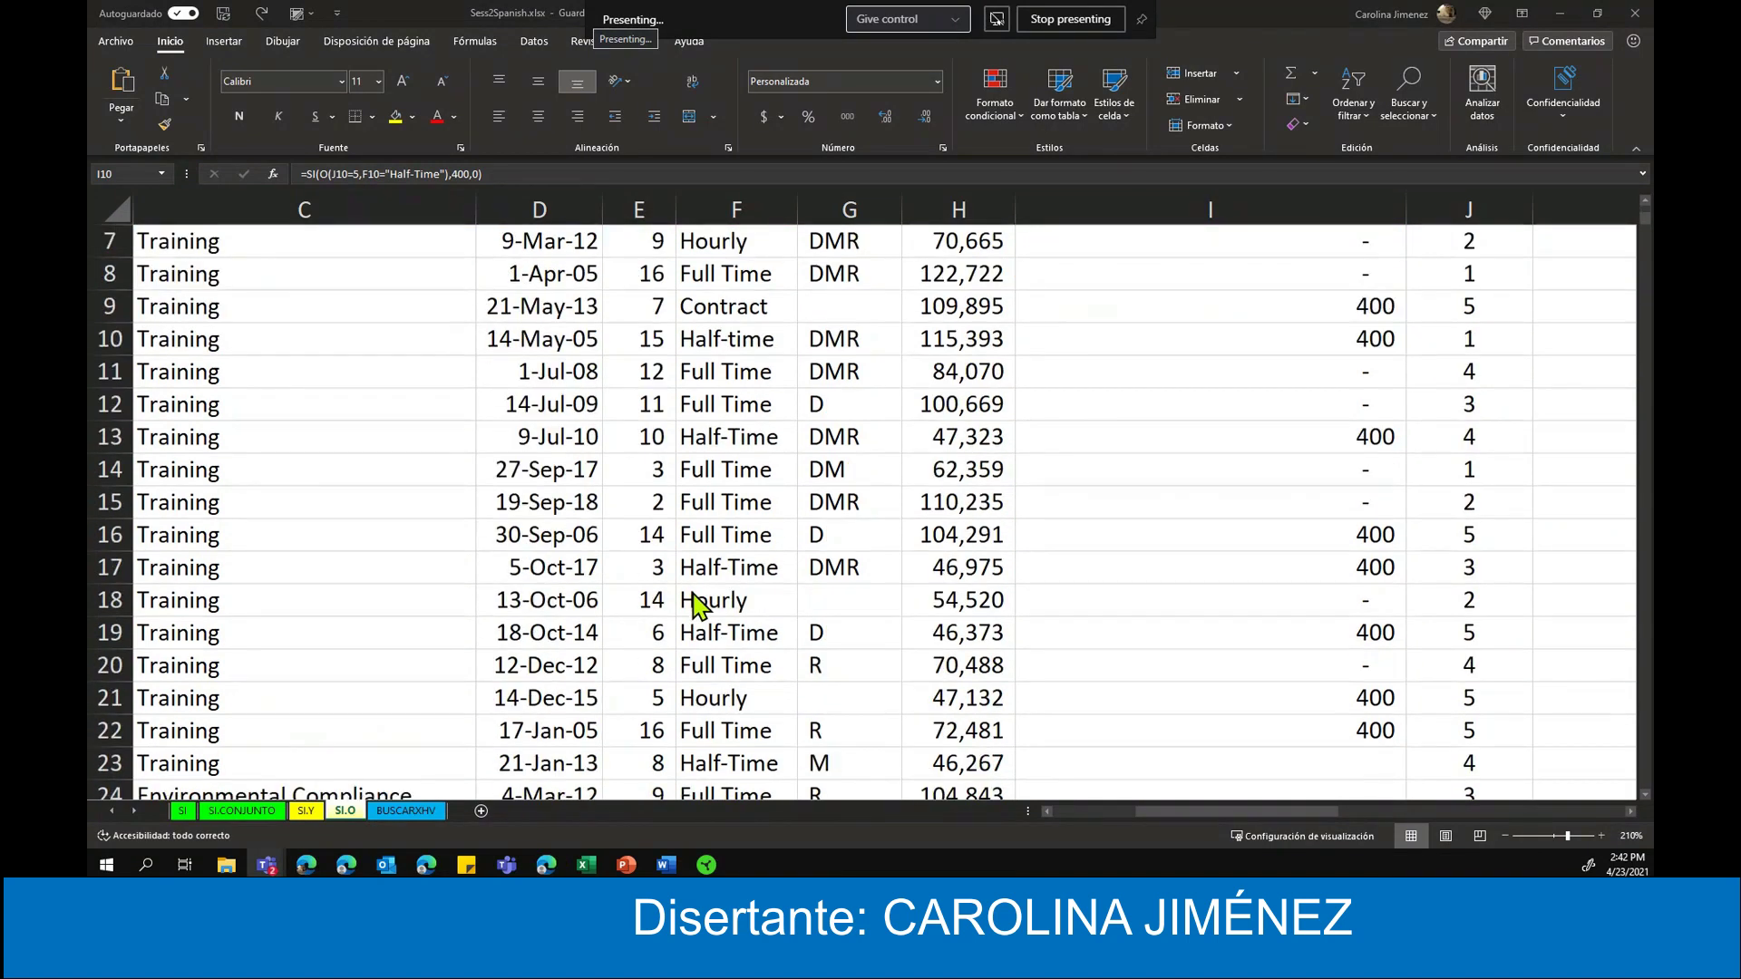
{"action": "scroll", "coordinate": [696, 601], "scroll_direction": "up", "scroll_amount": 2}
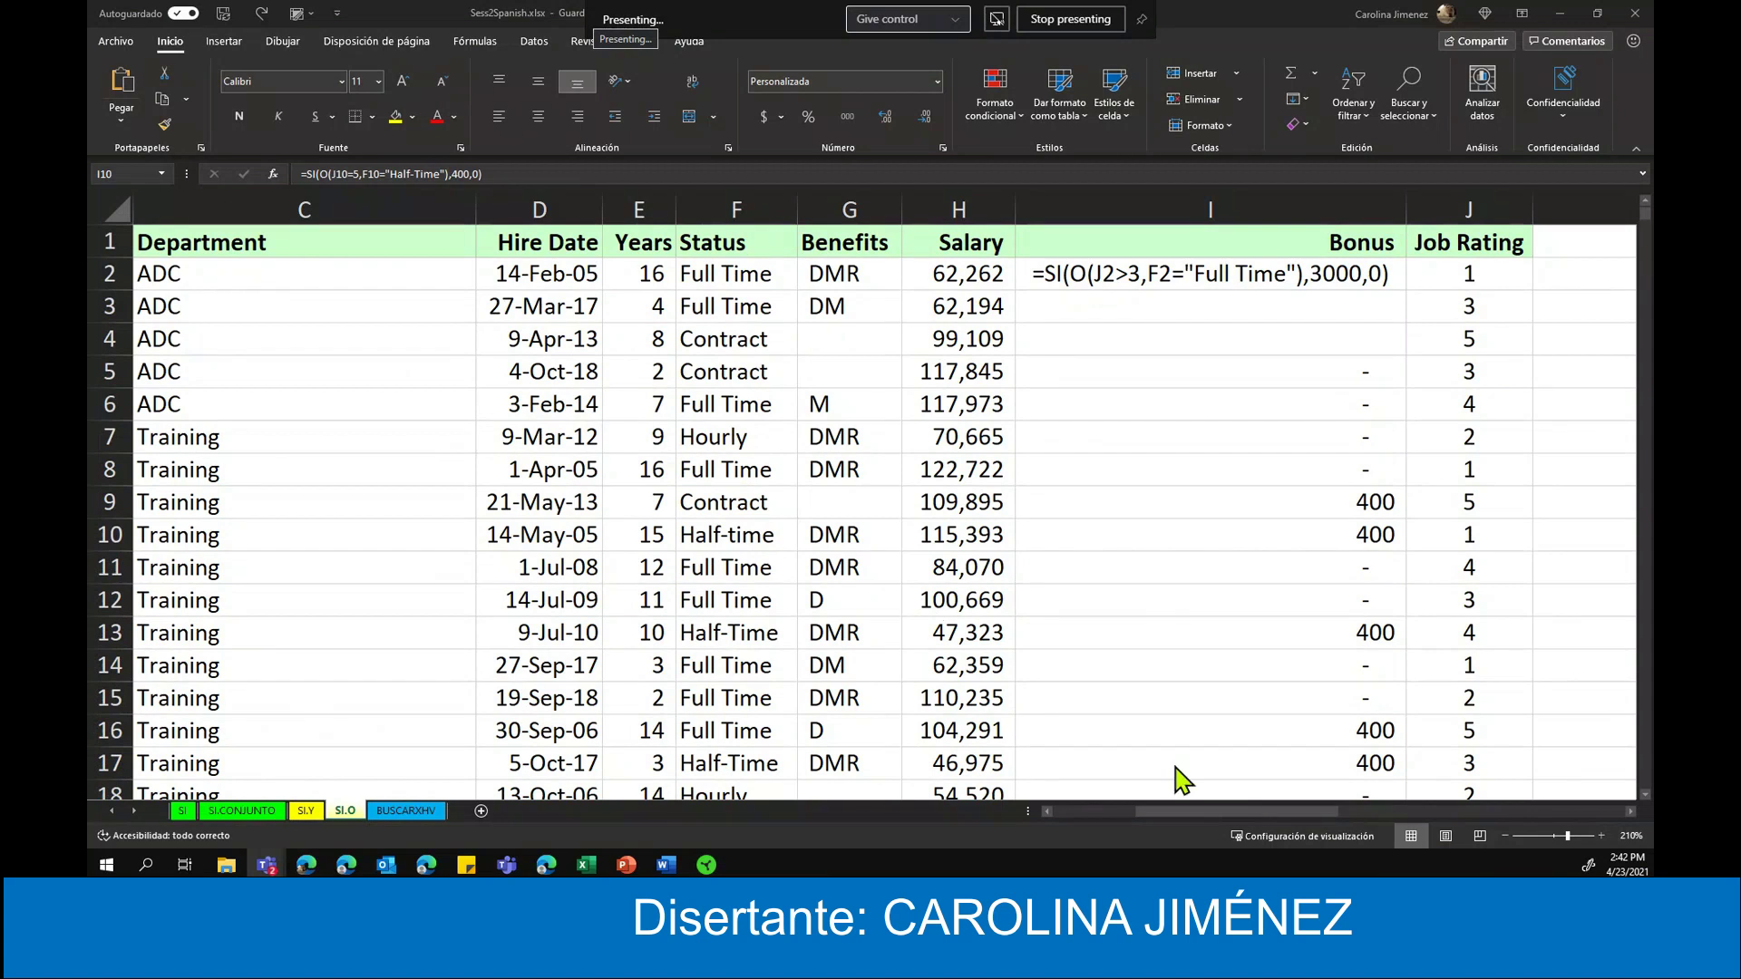
{"action": "left_click", "coordinate": [1510, 850]}
{"action": "left_click", "coordinate": [1506, 836]}
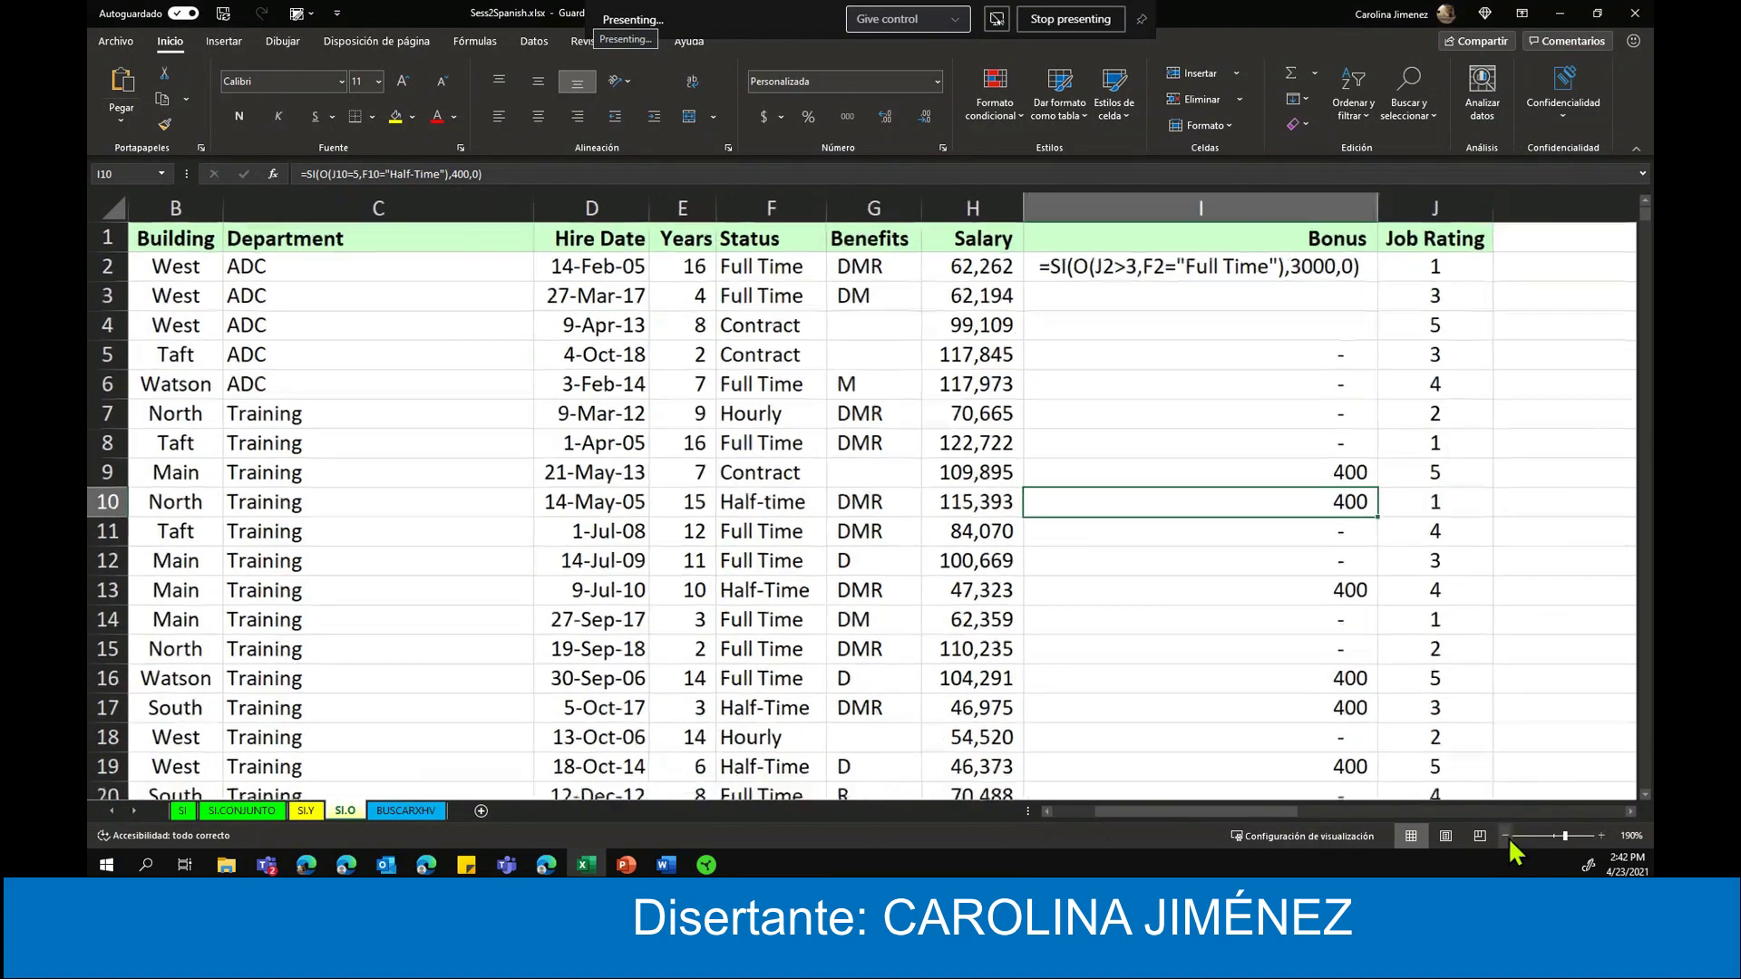
{"action": "left_click", "coordinate": [1506, 836]}
{"action": "left_click", "coordinate": [1506, 836]}
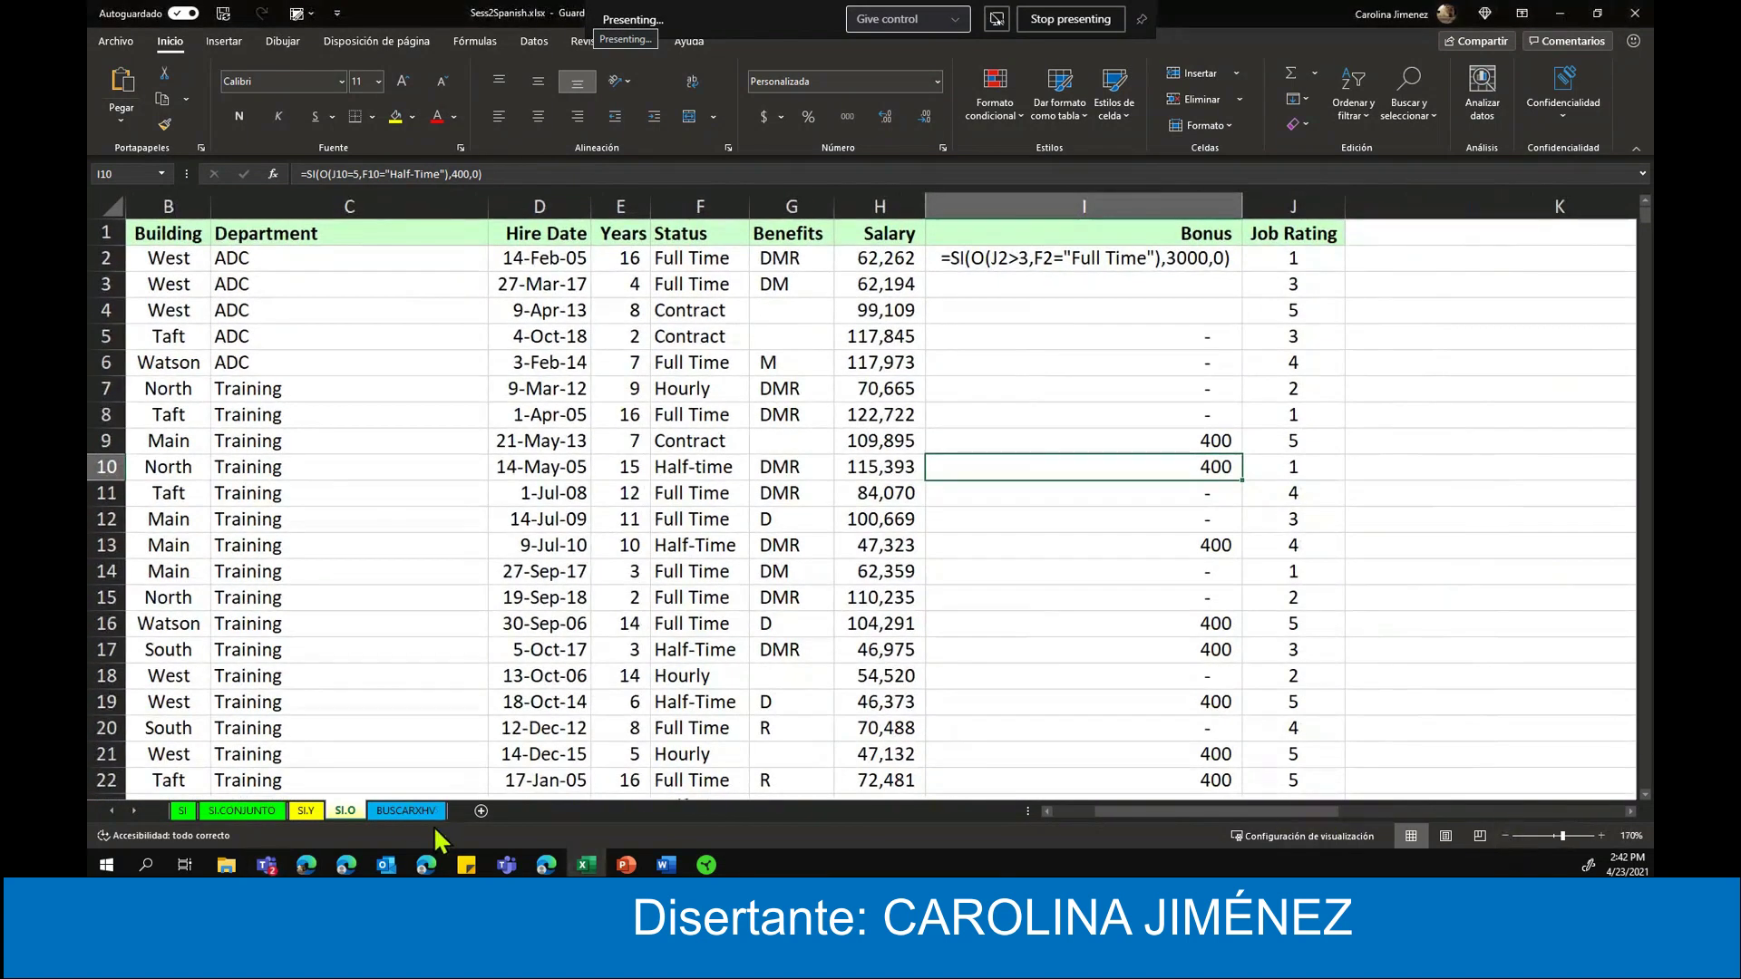
{"action": "left_click", "coordinate": [399, 811]}
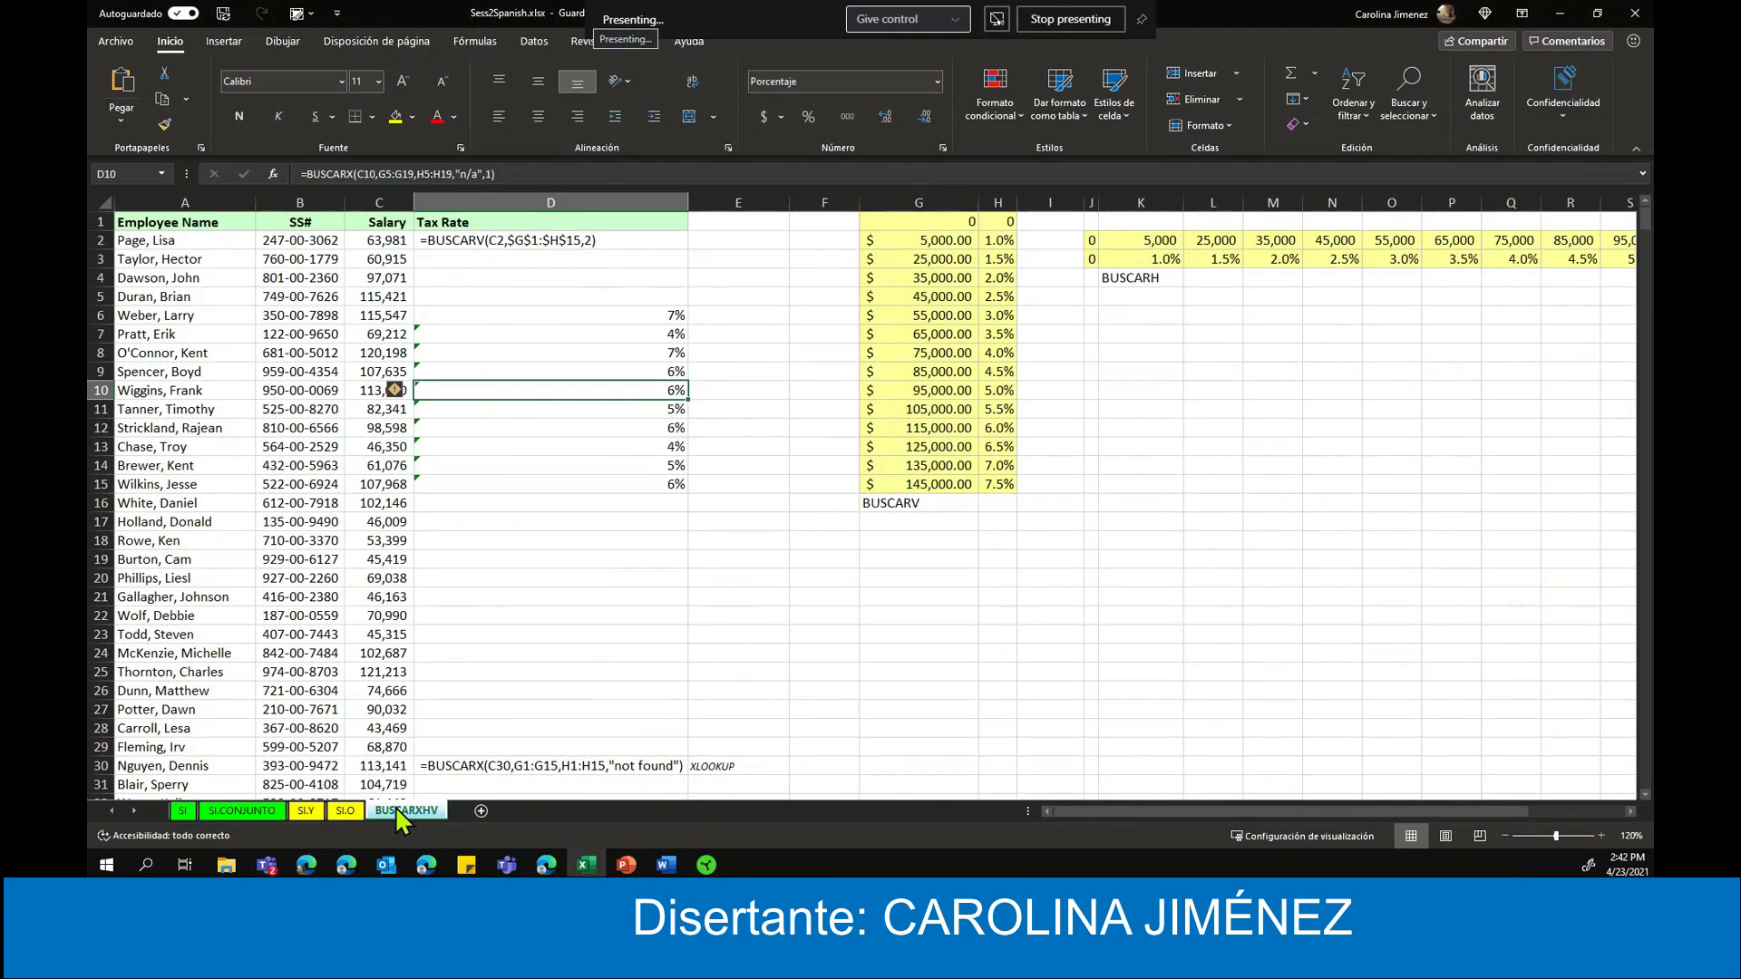
- Zoom to 130% and browse the Fórmulas lookup and reference functions without inserting one
{"action": "left_click", "coordinate": [1601, 836]}
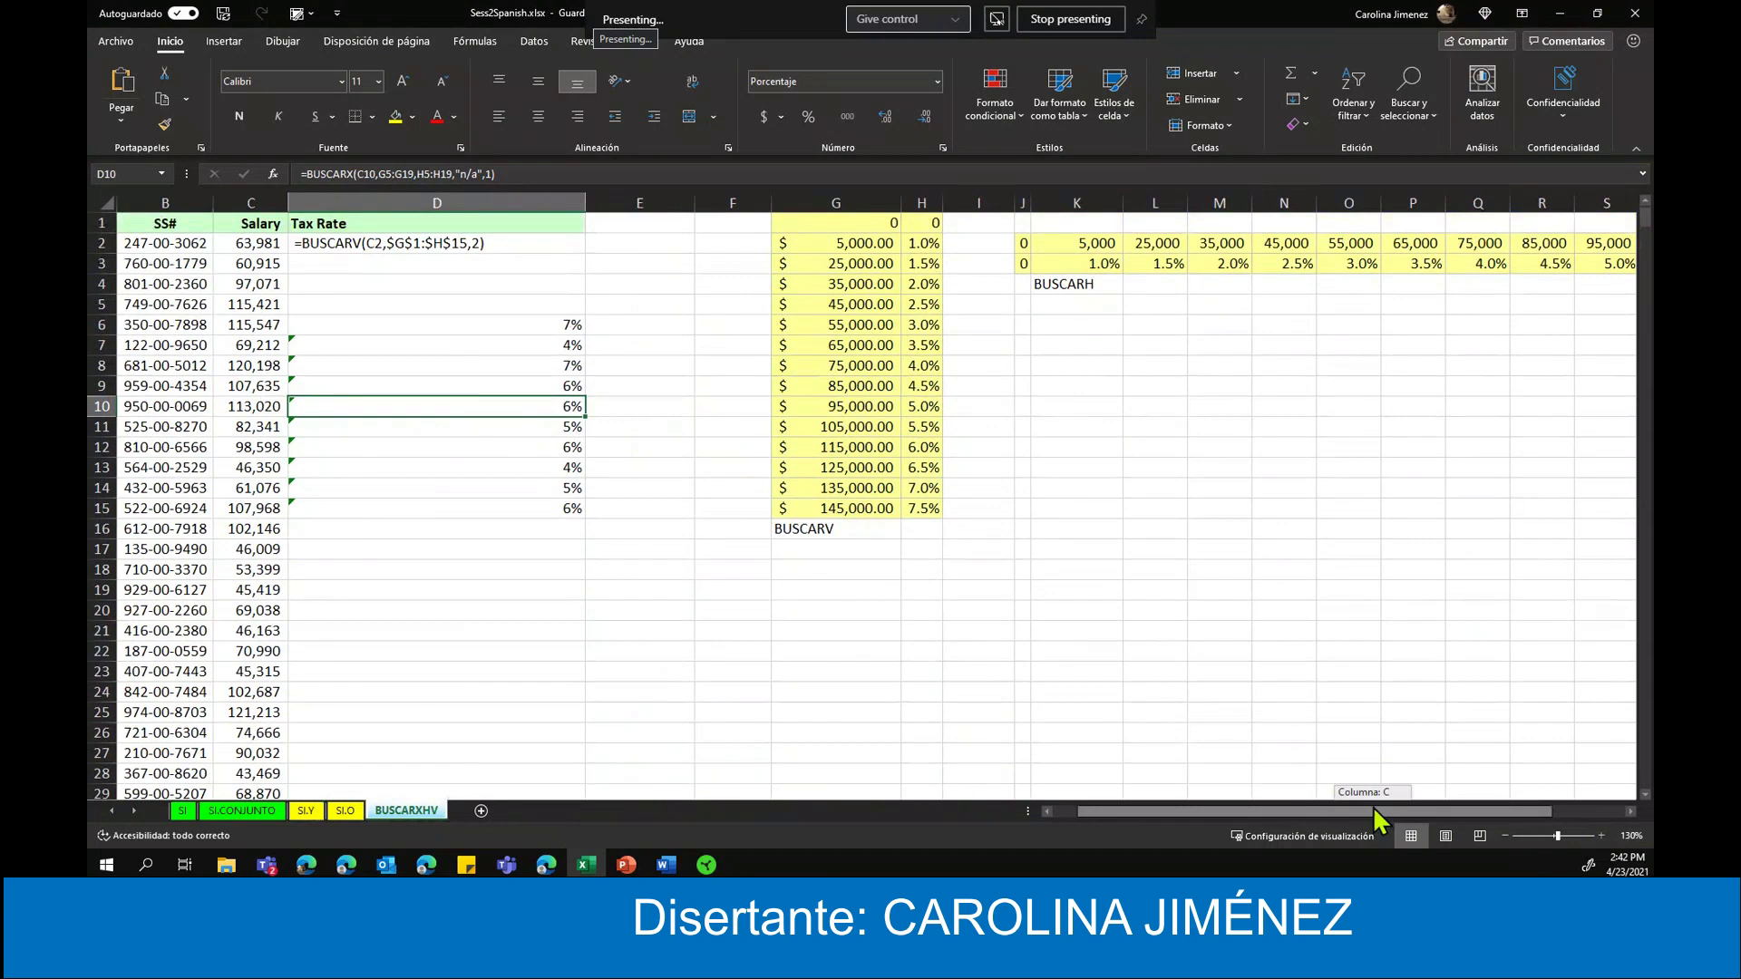
{"action": "left_click", "coordinate": [473, 42]}
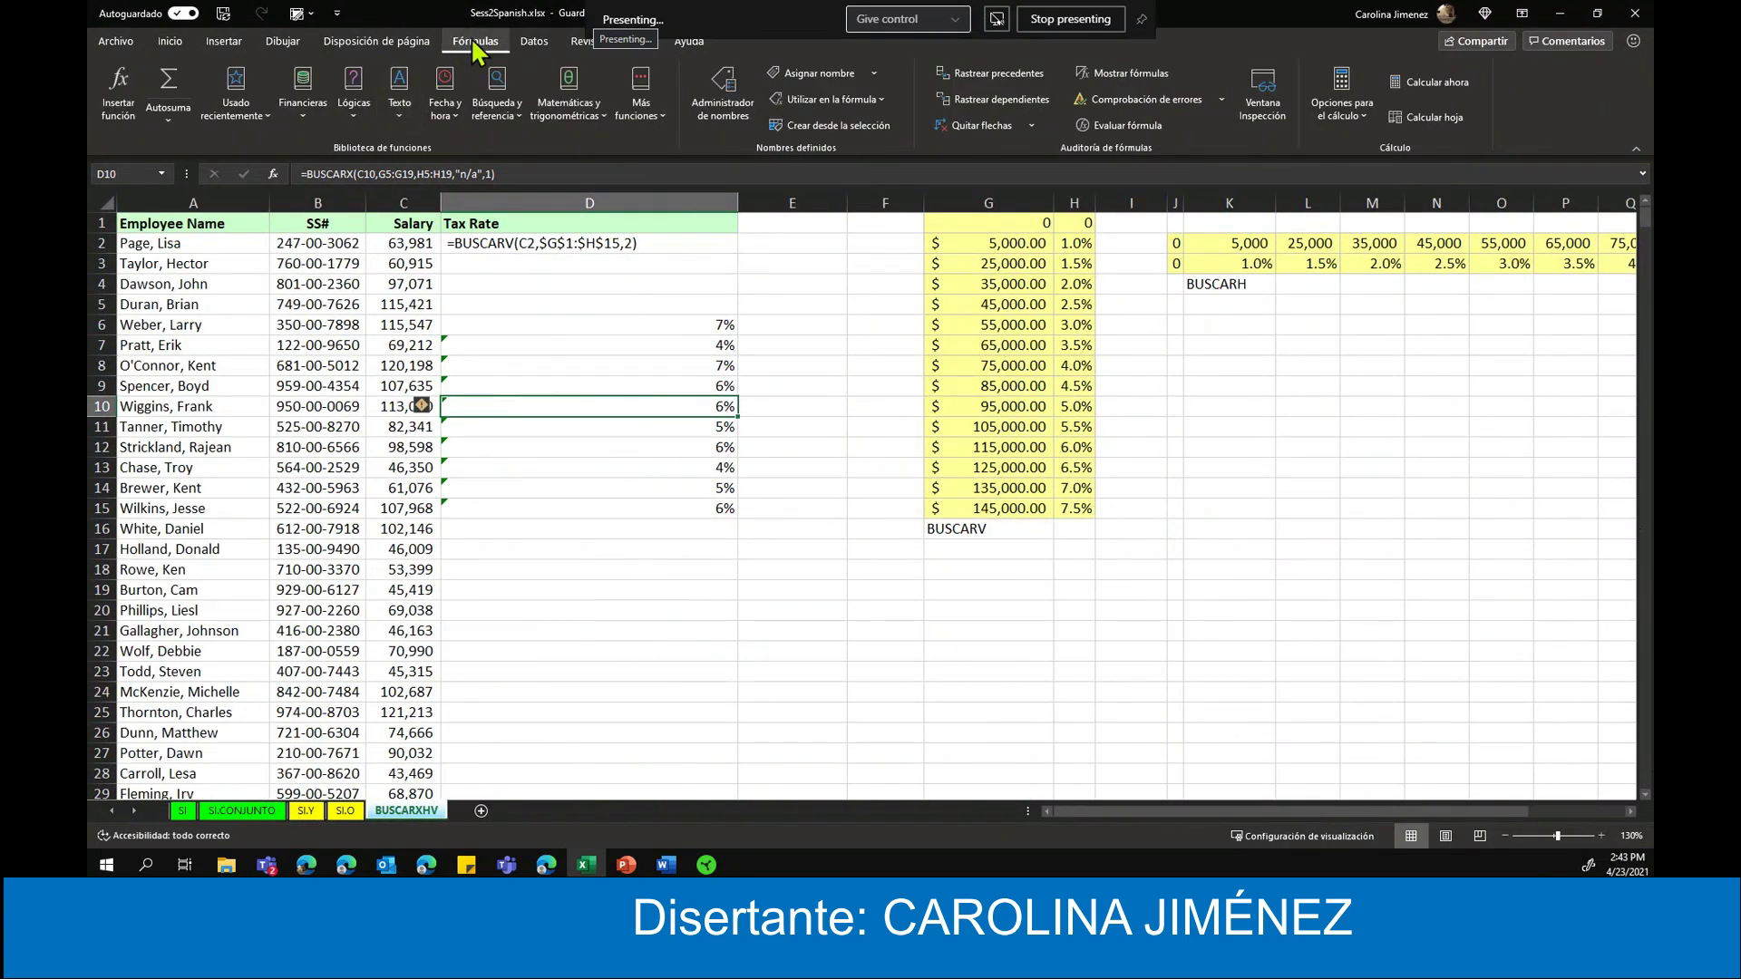
{"action": "left_click", "coordinate": [510, 127]}
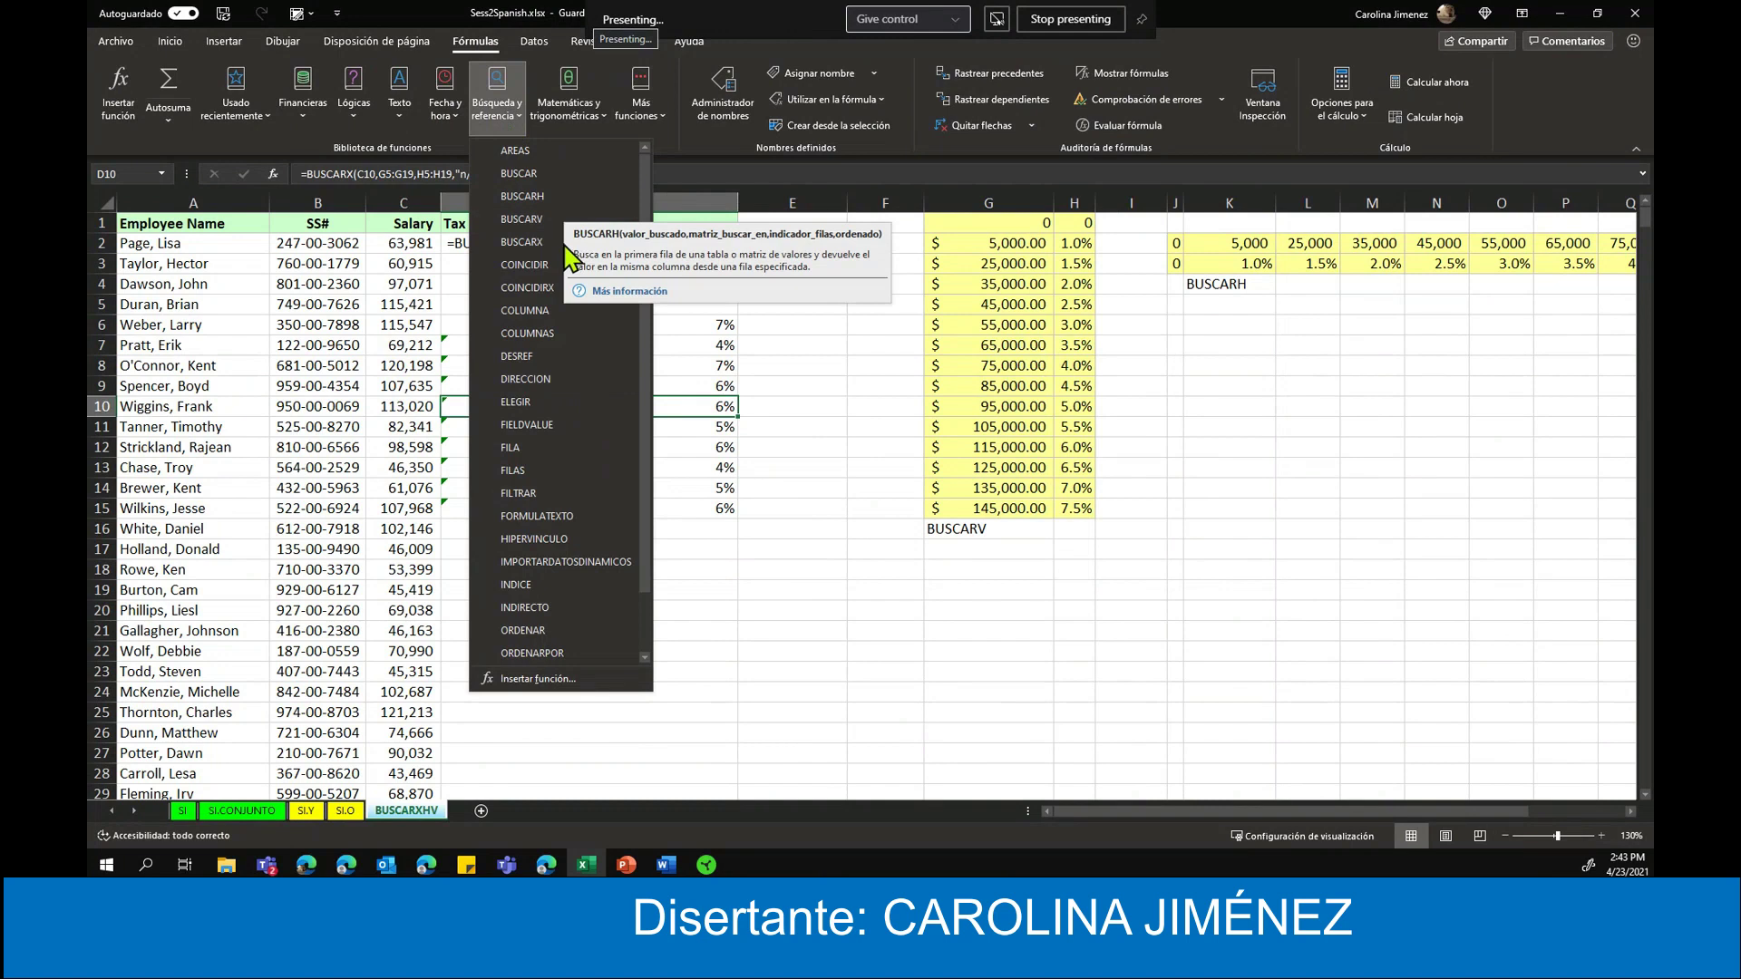
{"action": "mouse_move", "coordinate": [522, 196]}
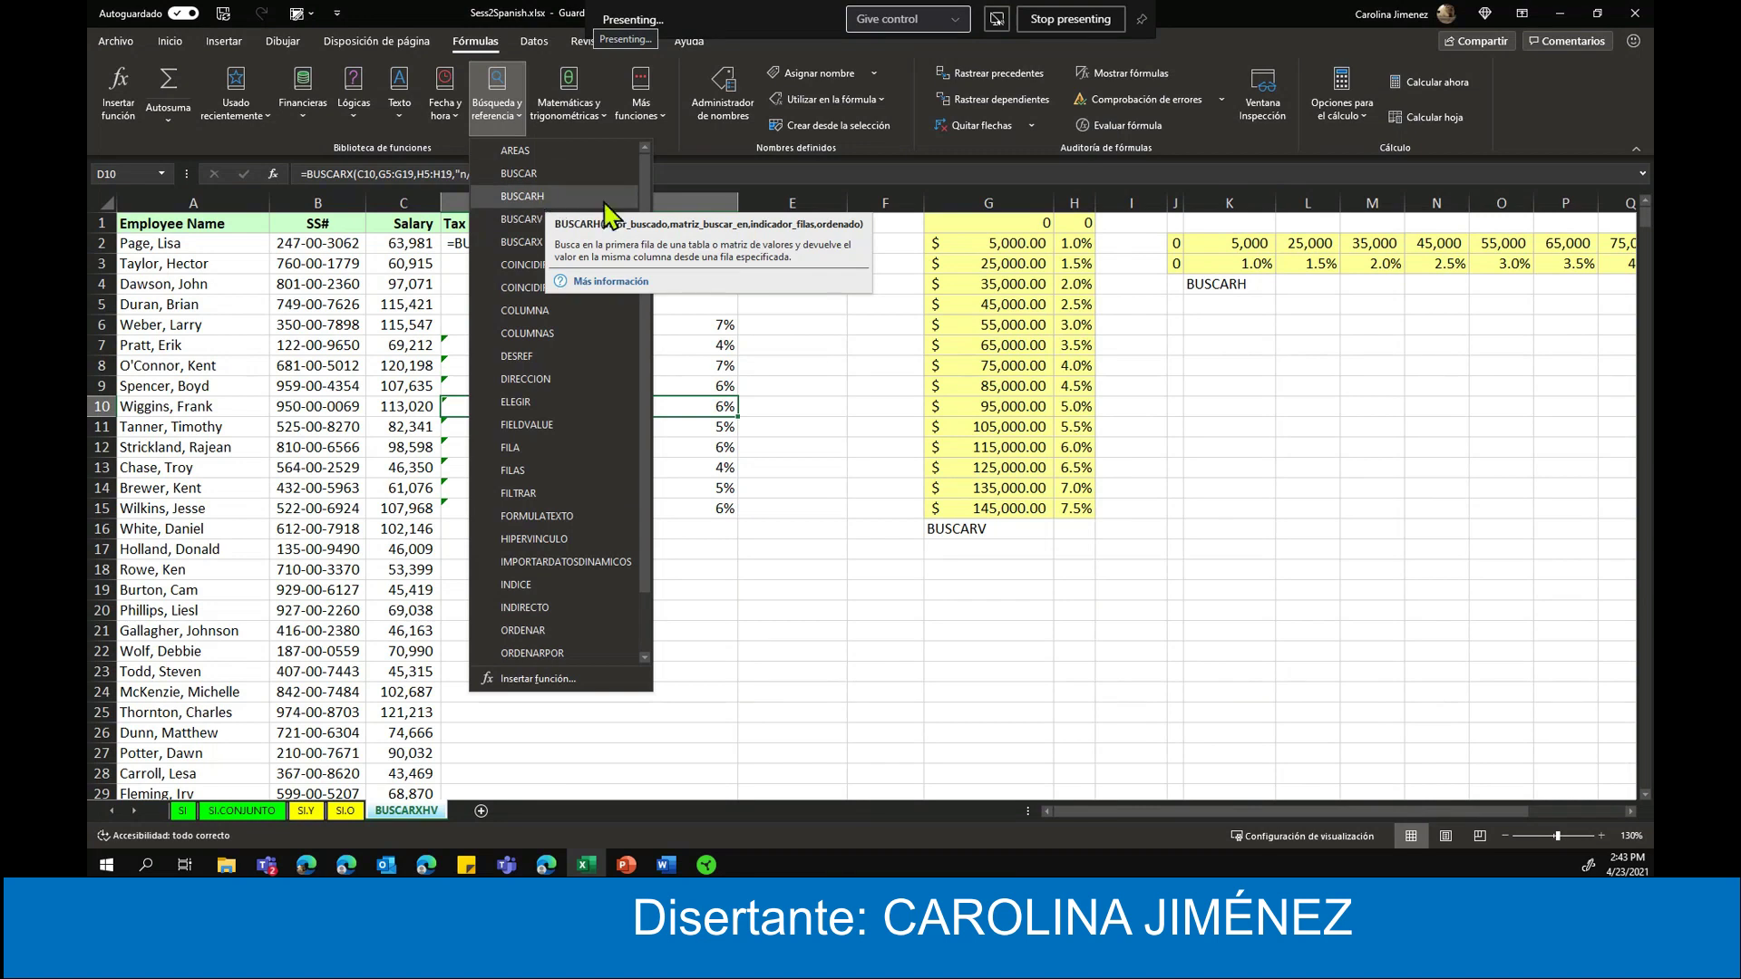
{"action": "key", "text": "Escape"}
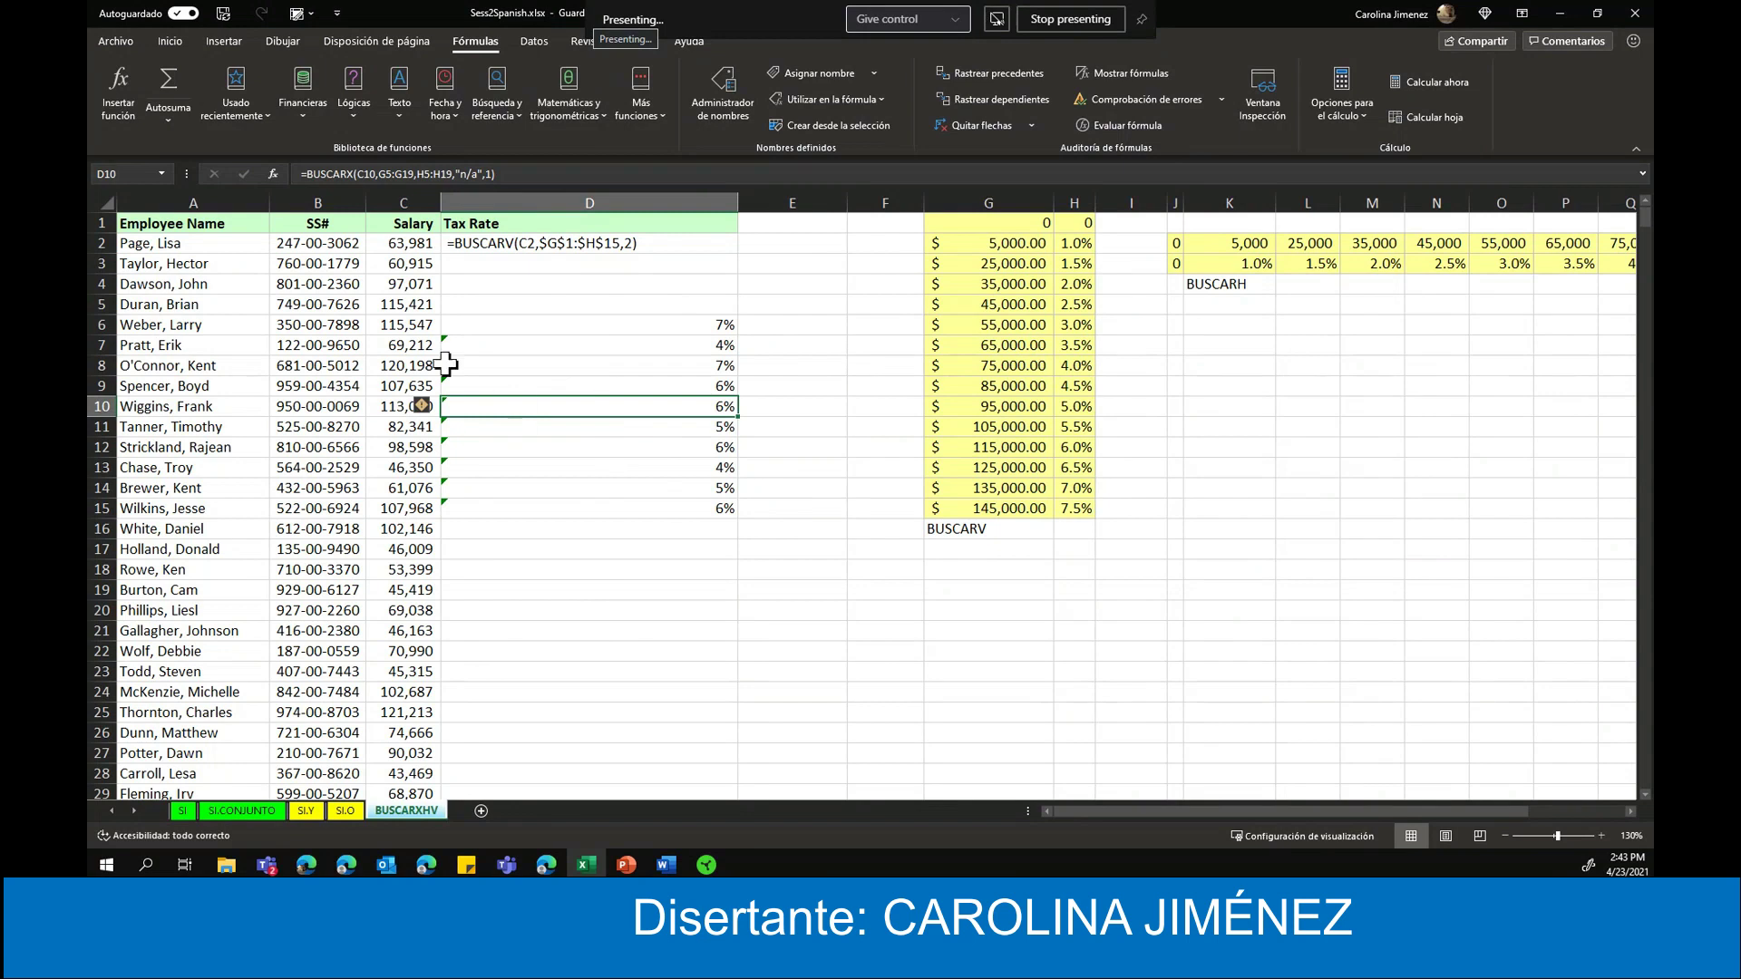
{"action": "left_click", "coordinate": [480, 322]}
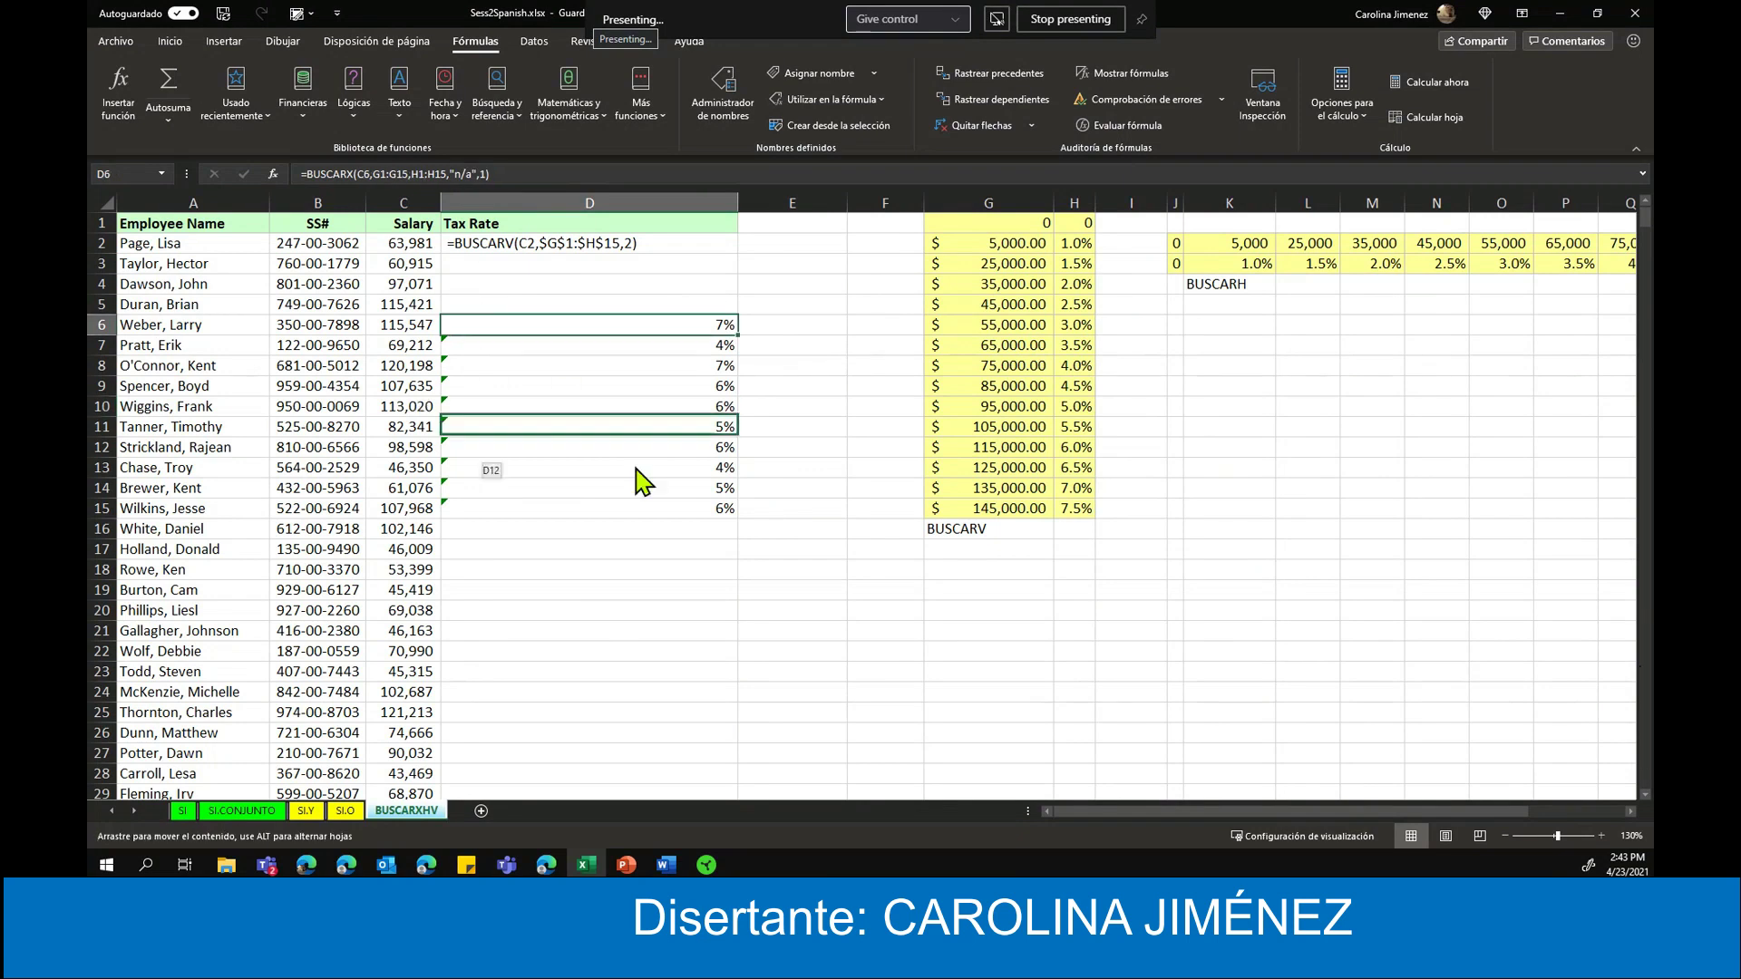
{"action": "left_click_drag", "start_coordinate": [478, 319], "coordinate": [622, 544]}
{"action": "mouse_move", "coordinate": [505, 302]}
{"action": "left_mouse_down"}
{"action": "mouse_move", "coordinate": [733, 613]}
{"action": "mouse_move", "coordinate": [739, 666]}
{"action": "left_mouse_up"}
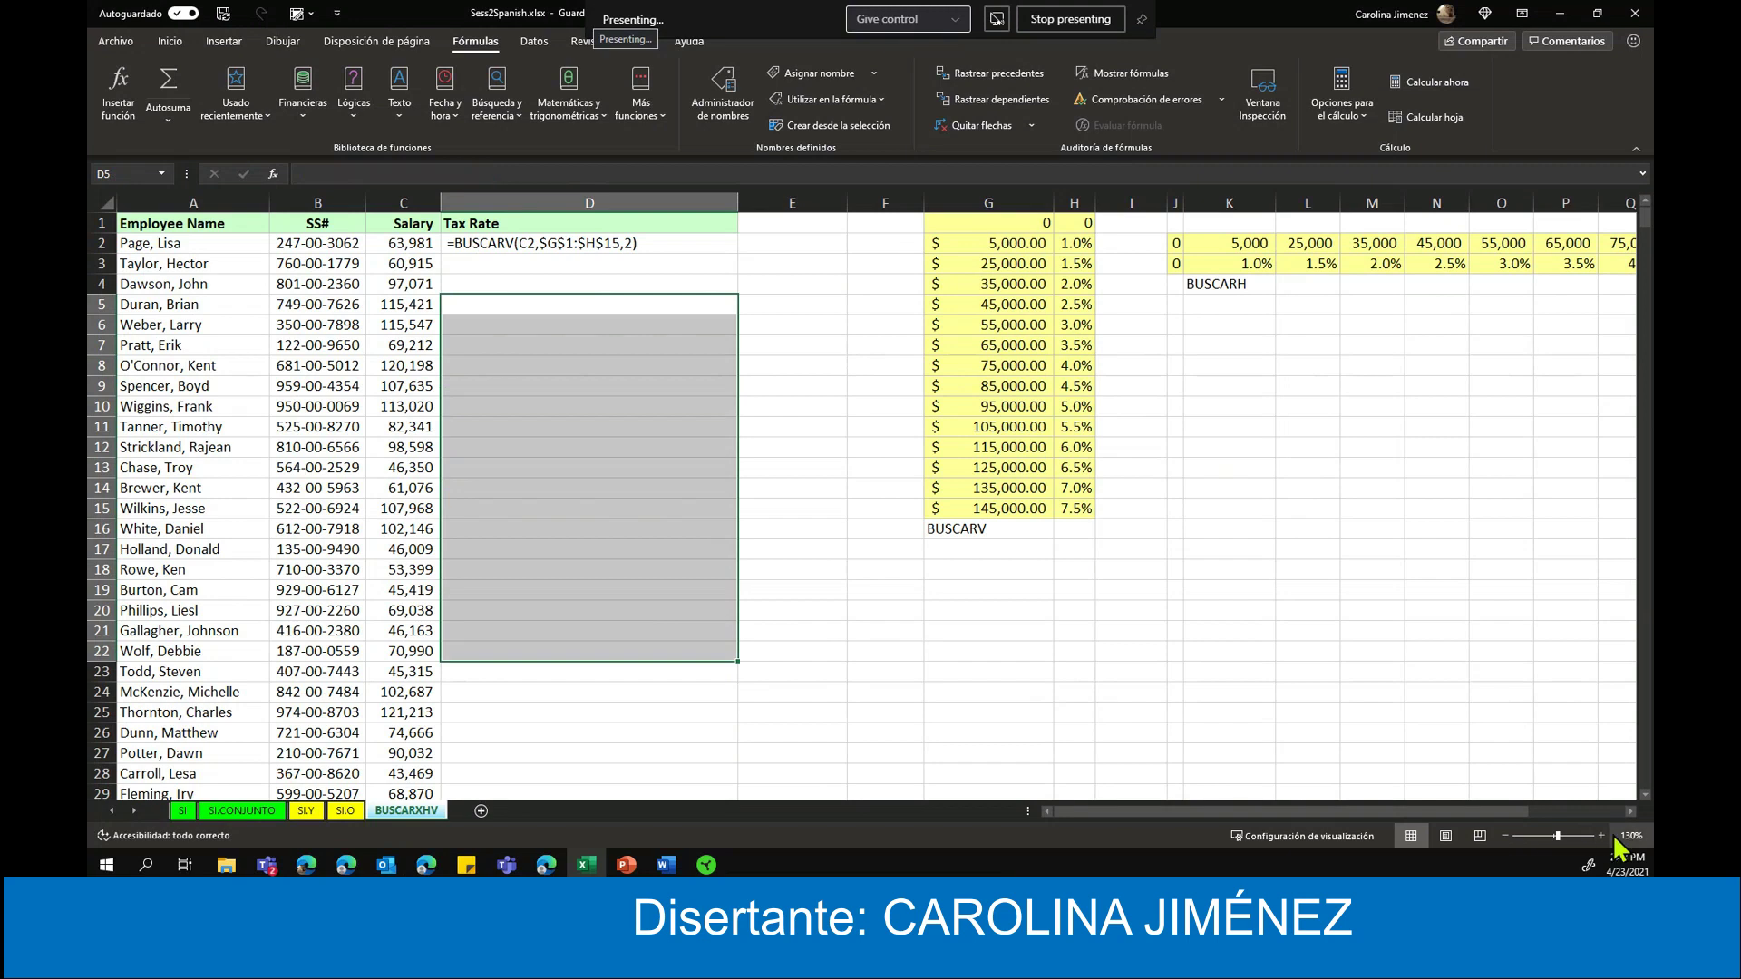
{"action": "left_click", "coordinate": [1601, 835]}
{"action": "left_click", "coordinate": [1601, 835]}
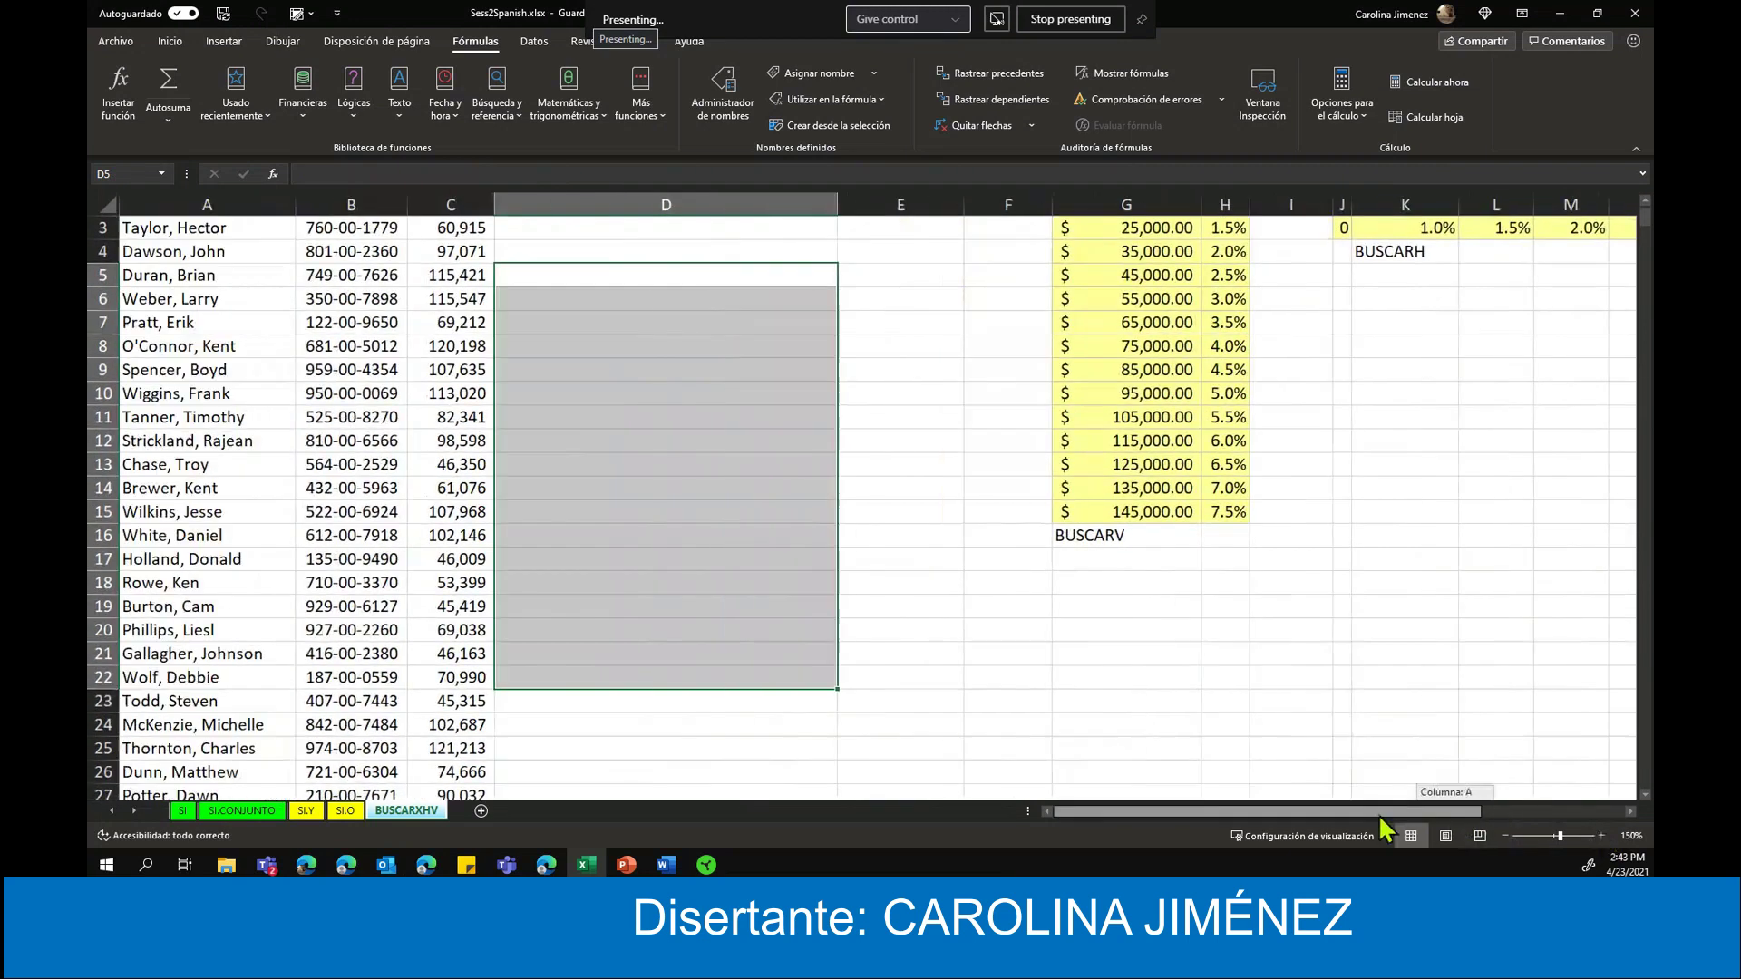
{"action": "scroll", "coordinate": [981, 514], "scroll_direction": "up", "scroll_amount": 1}
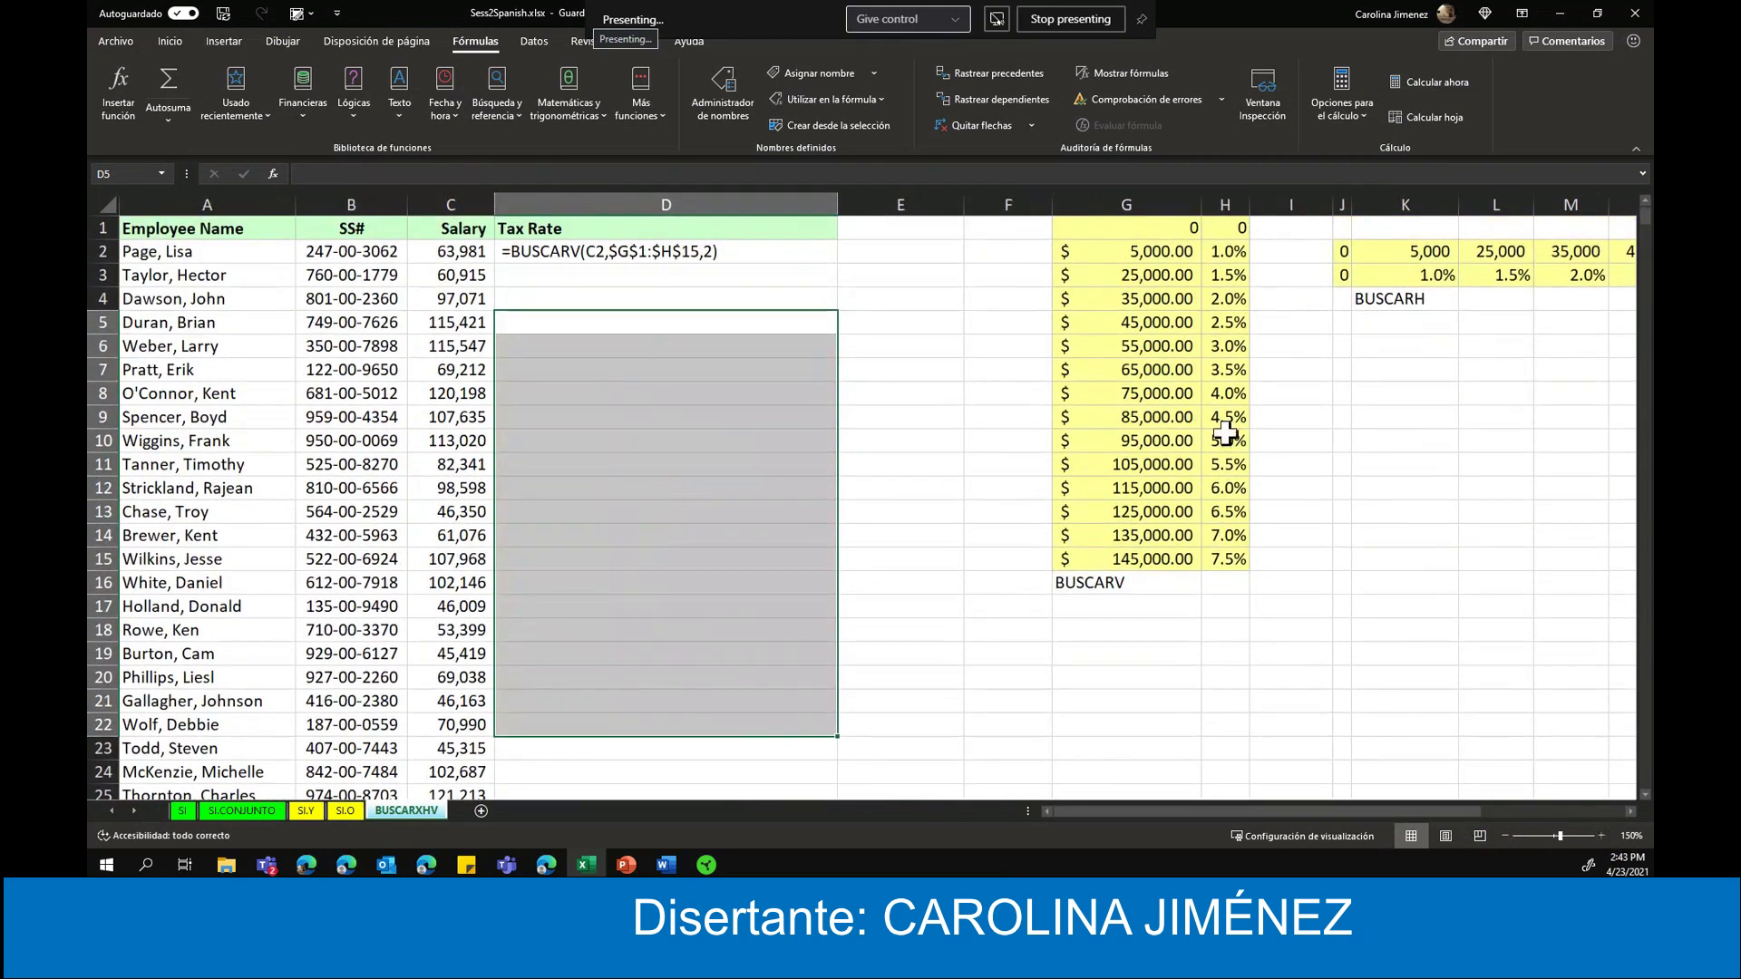
{"action": "left_click_drag", "start_coordinate": [1173, 812], "coordinate": [1224, 813]}
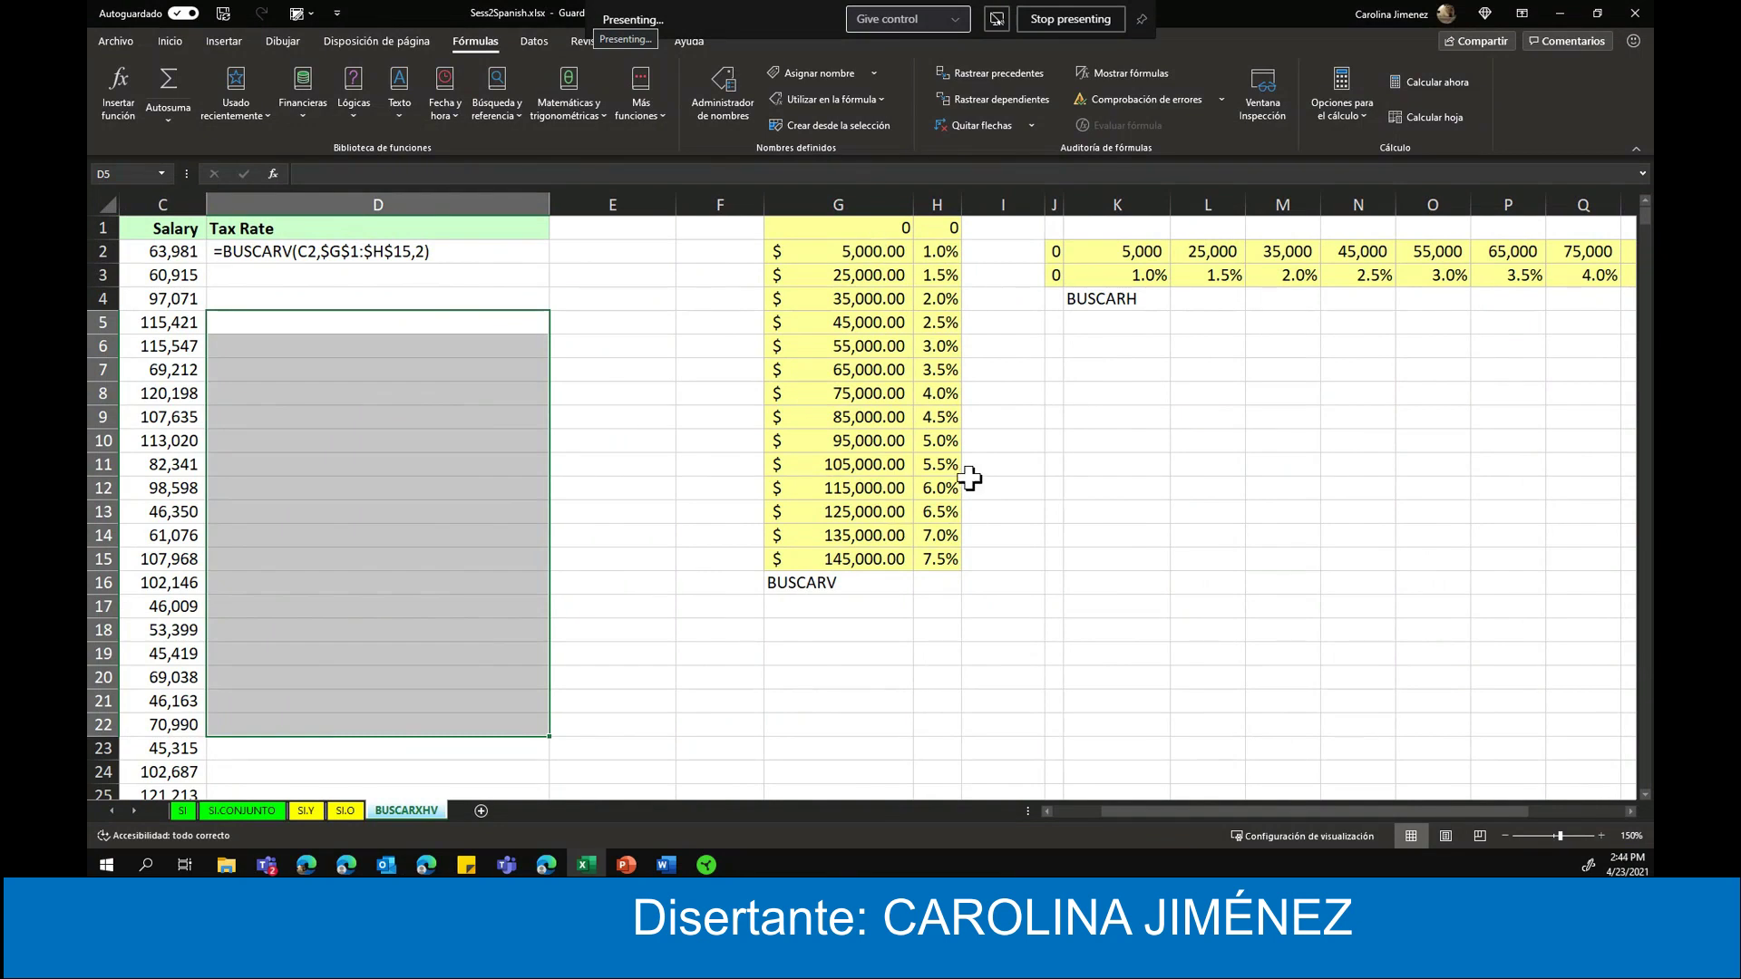
{"action": "left_click_drag", "start_coordinate": [1202, 807], "coordinate": [1156, 809]}
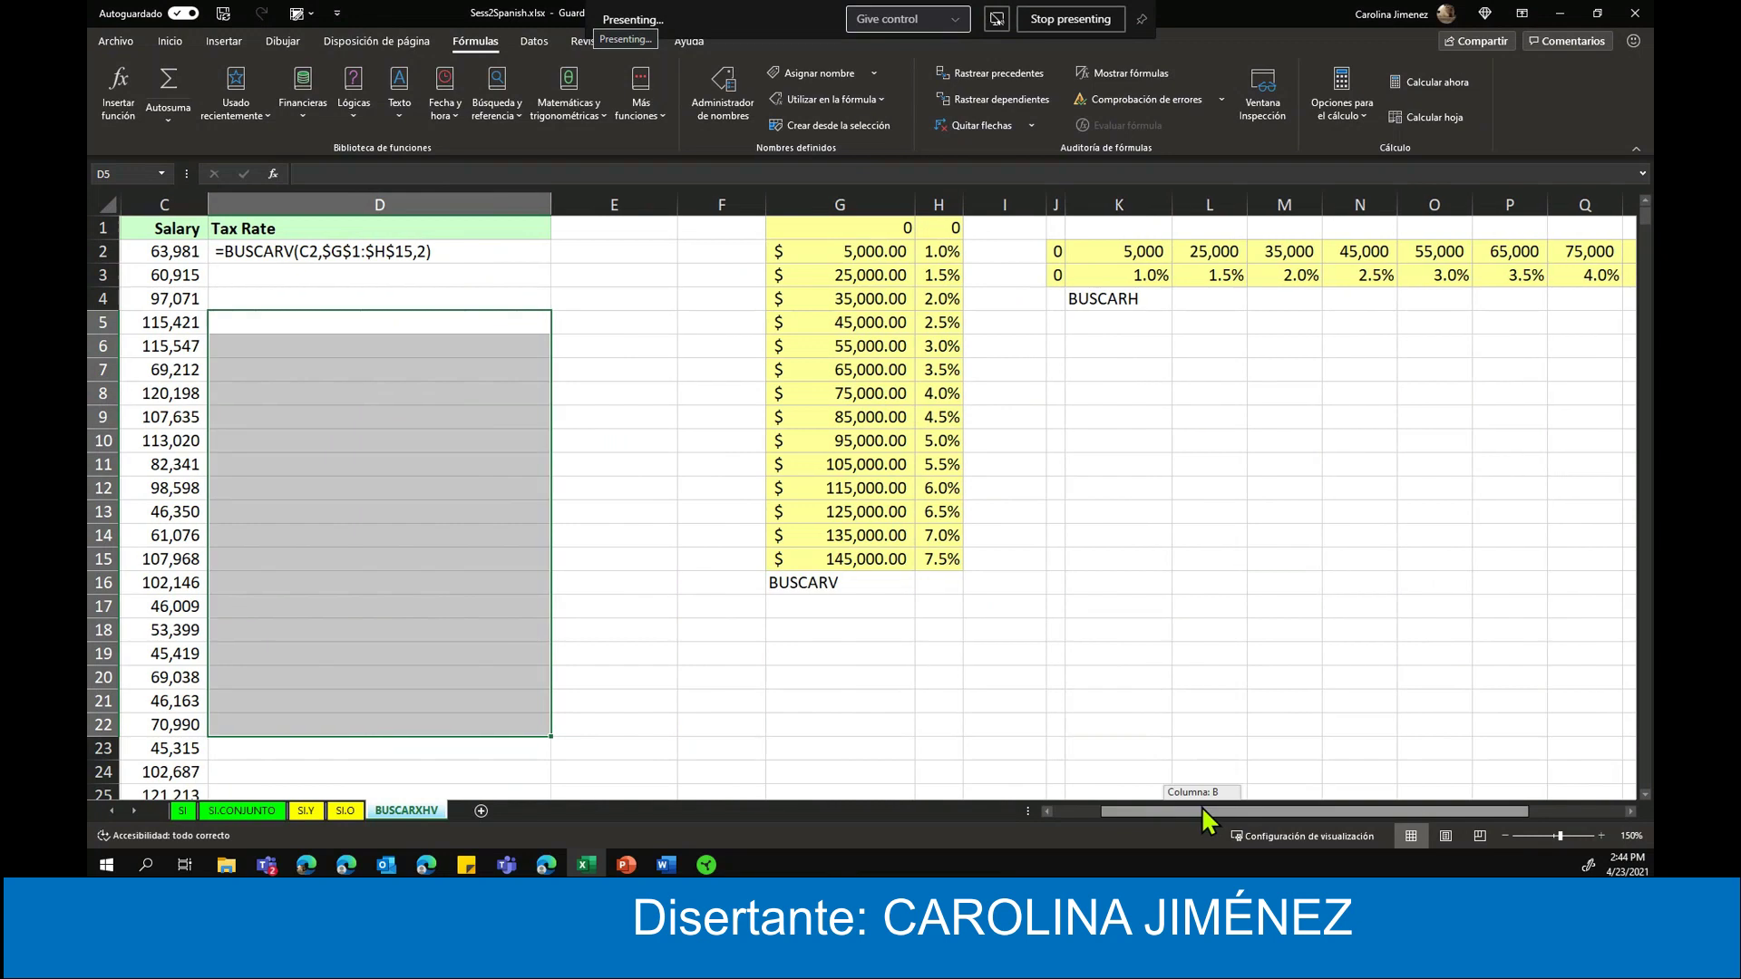
{"action": "left_click", "coordinate": [518, 350]}
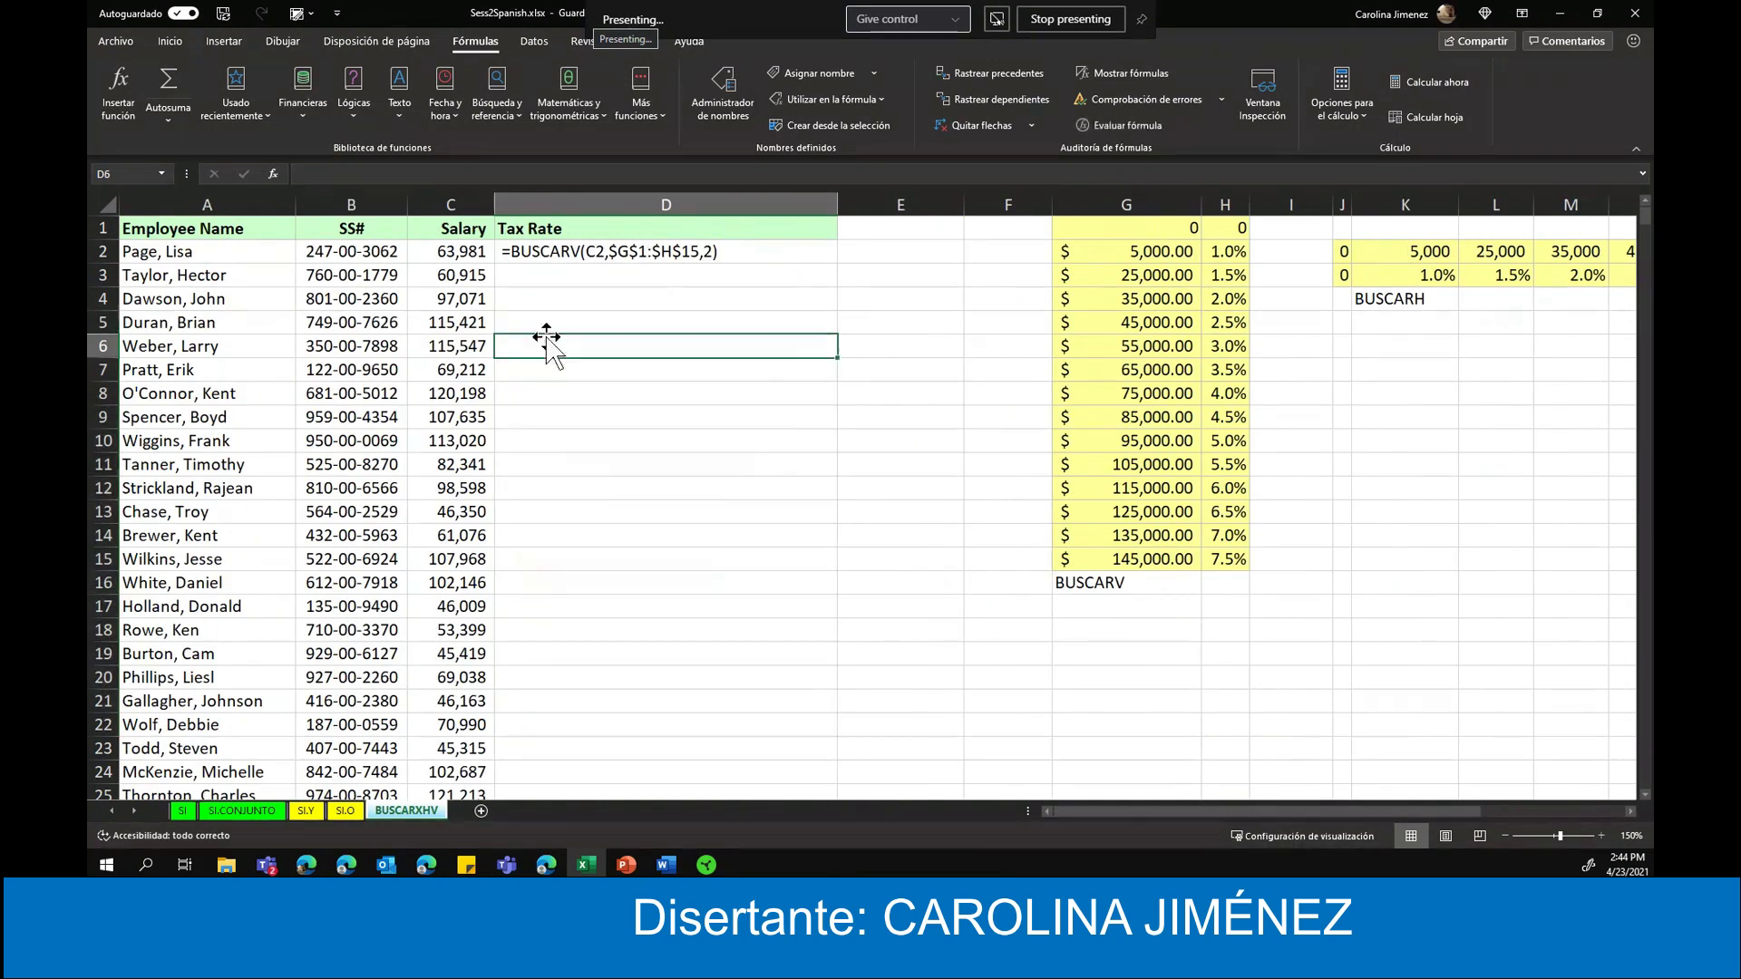
{"action": "left_click", "coordinate": [549, 327]}
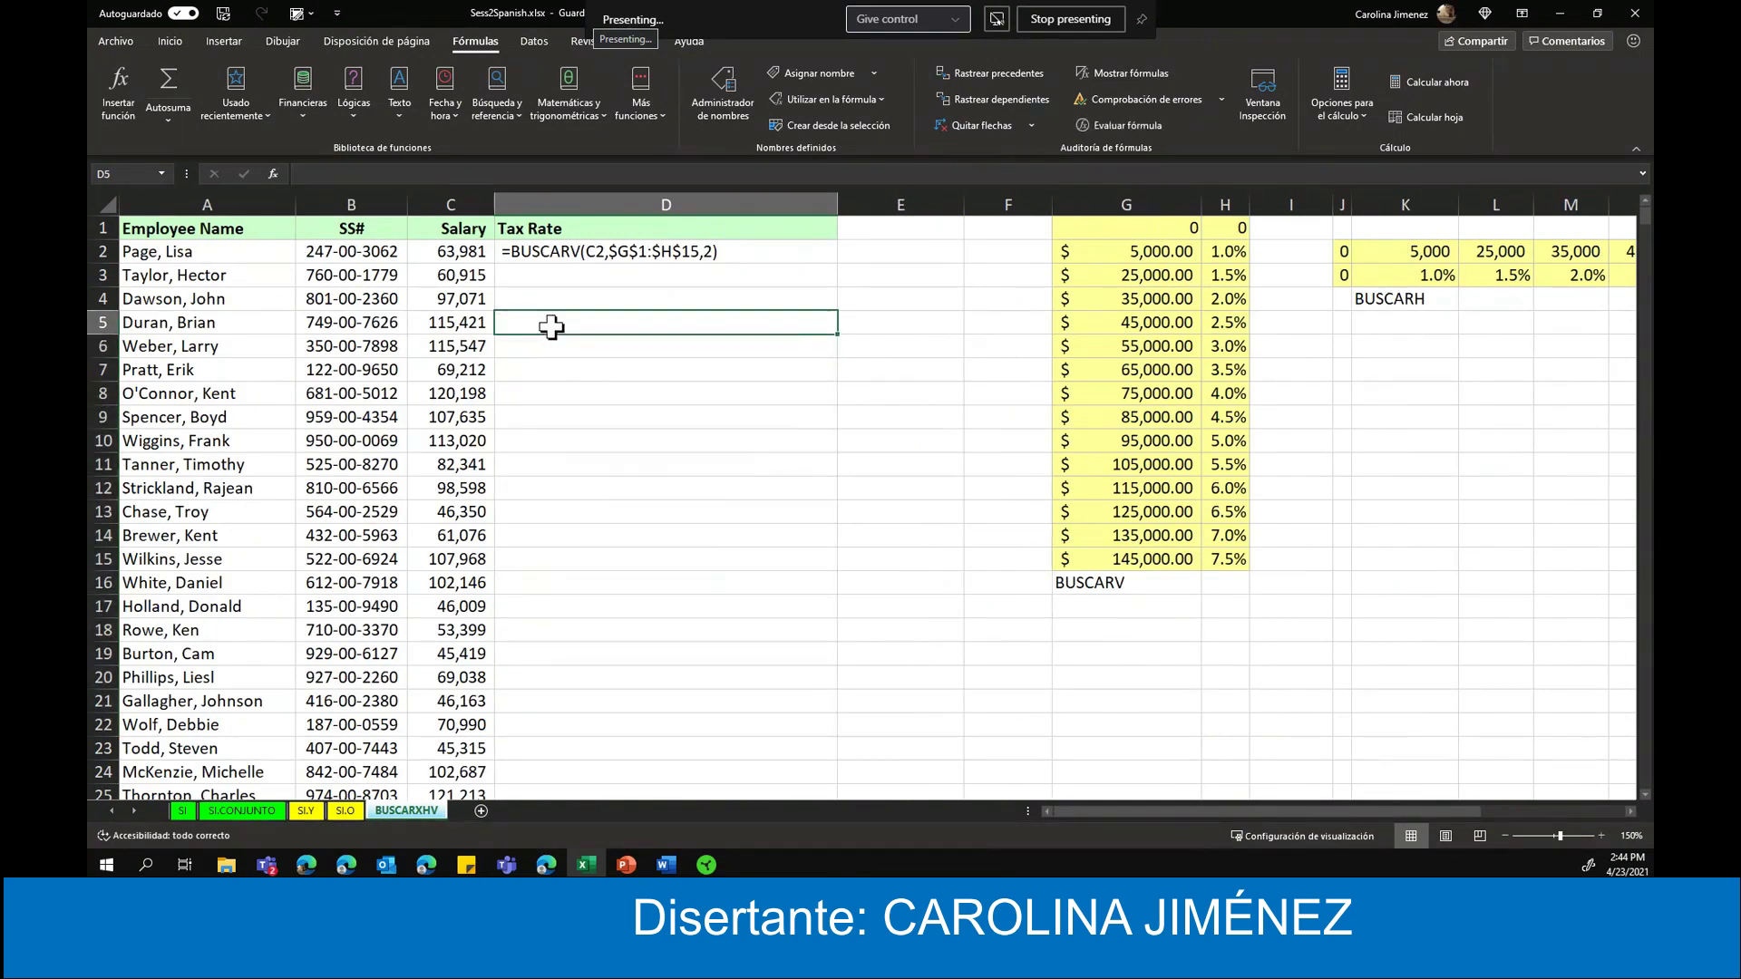
{"action": "double_click", "coordinate": [551, 327]}
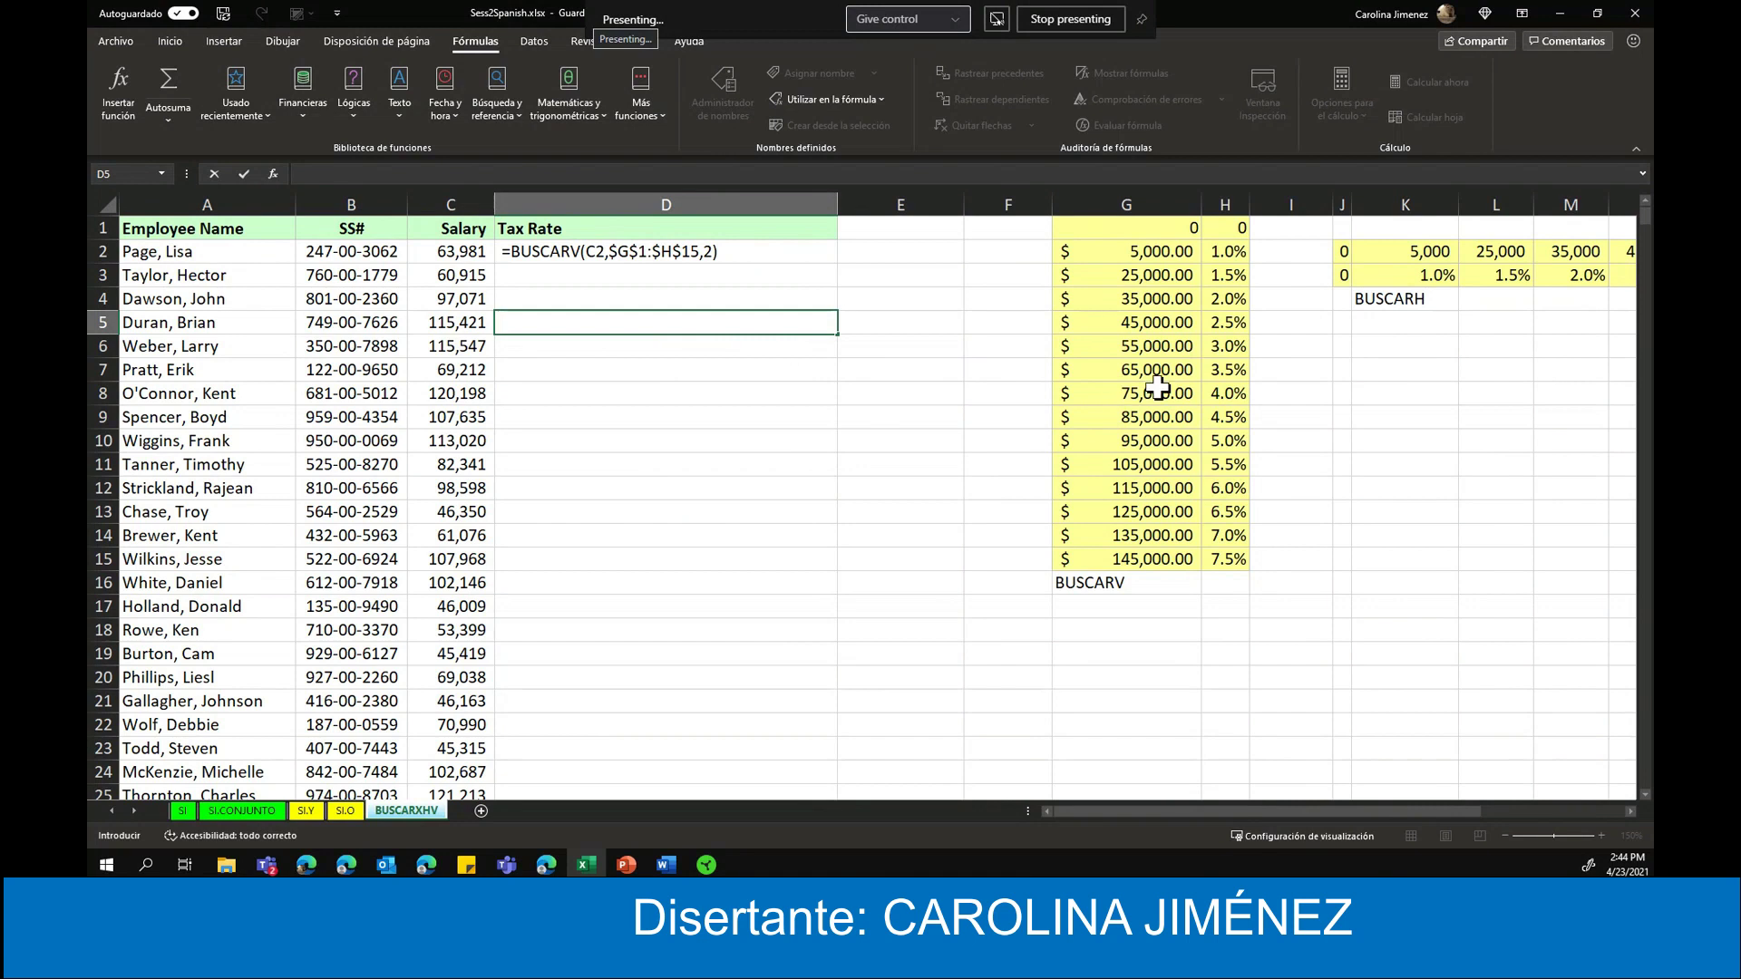
{"action": "left_click", "coordinate": [585, 321]}
{"action": "type", "text": "buscar"}
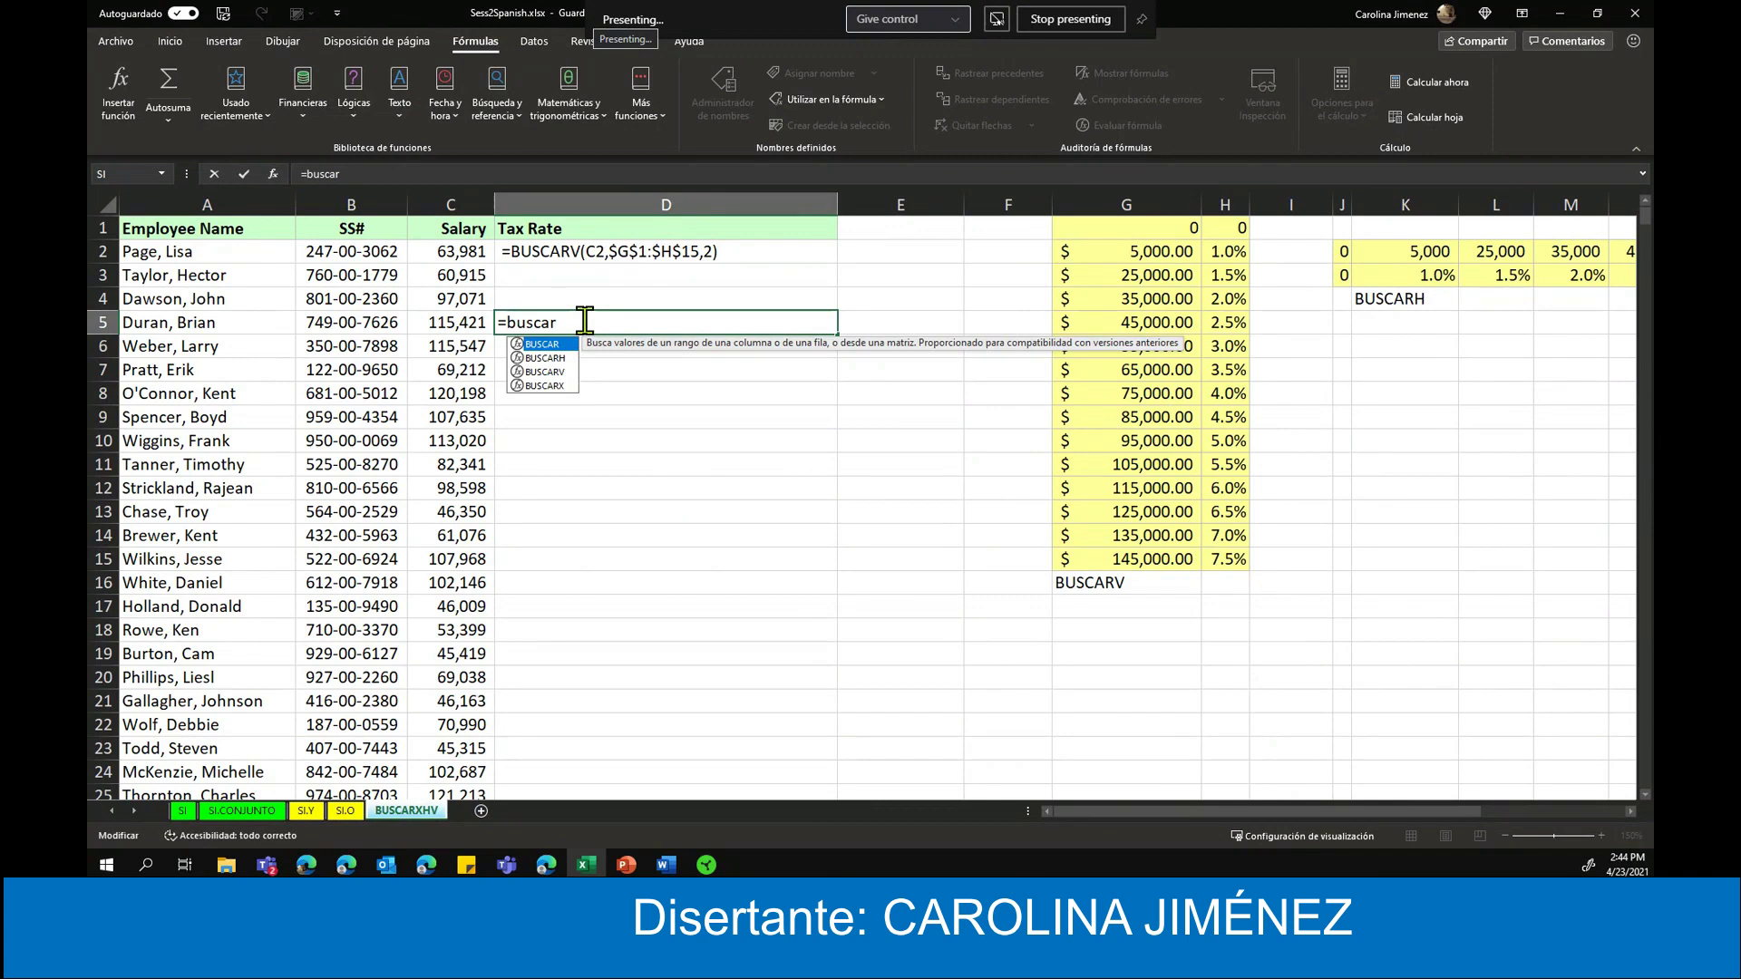
{"action": "type", "text": "h"}
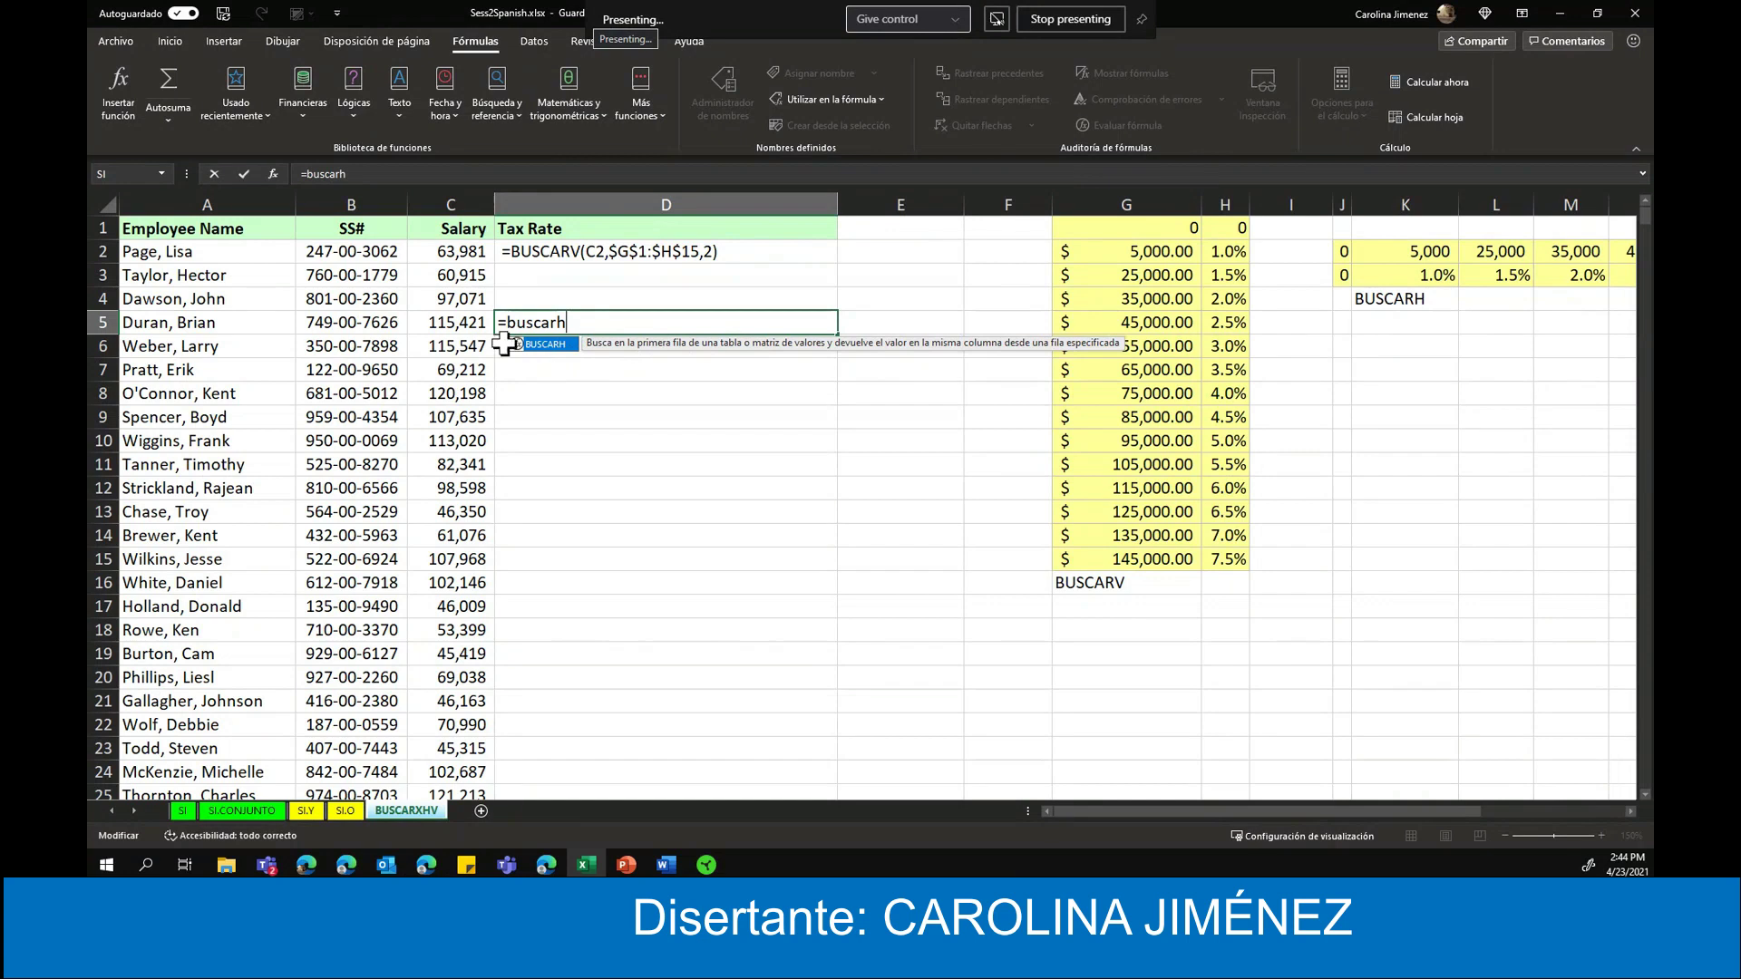
{"action": "double_click", "coordinate": [544, 345]}
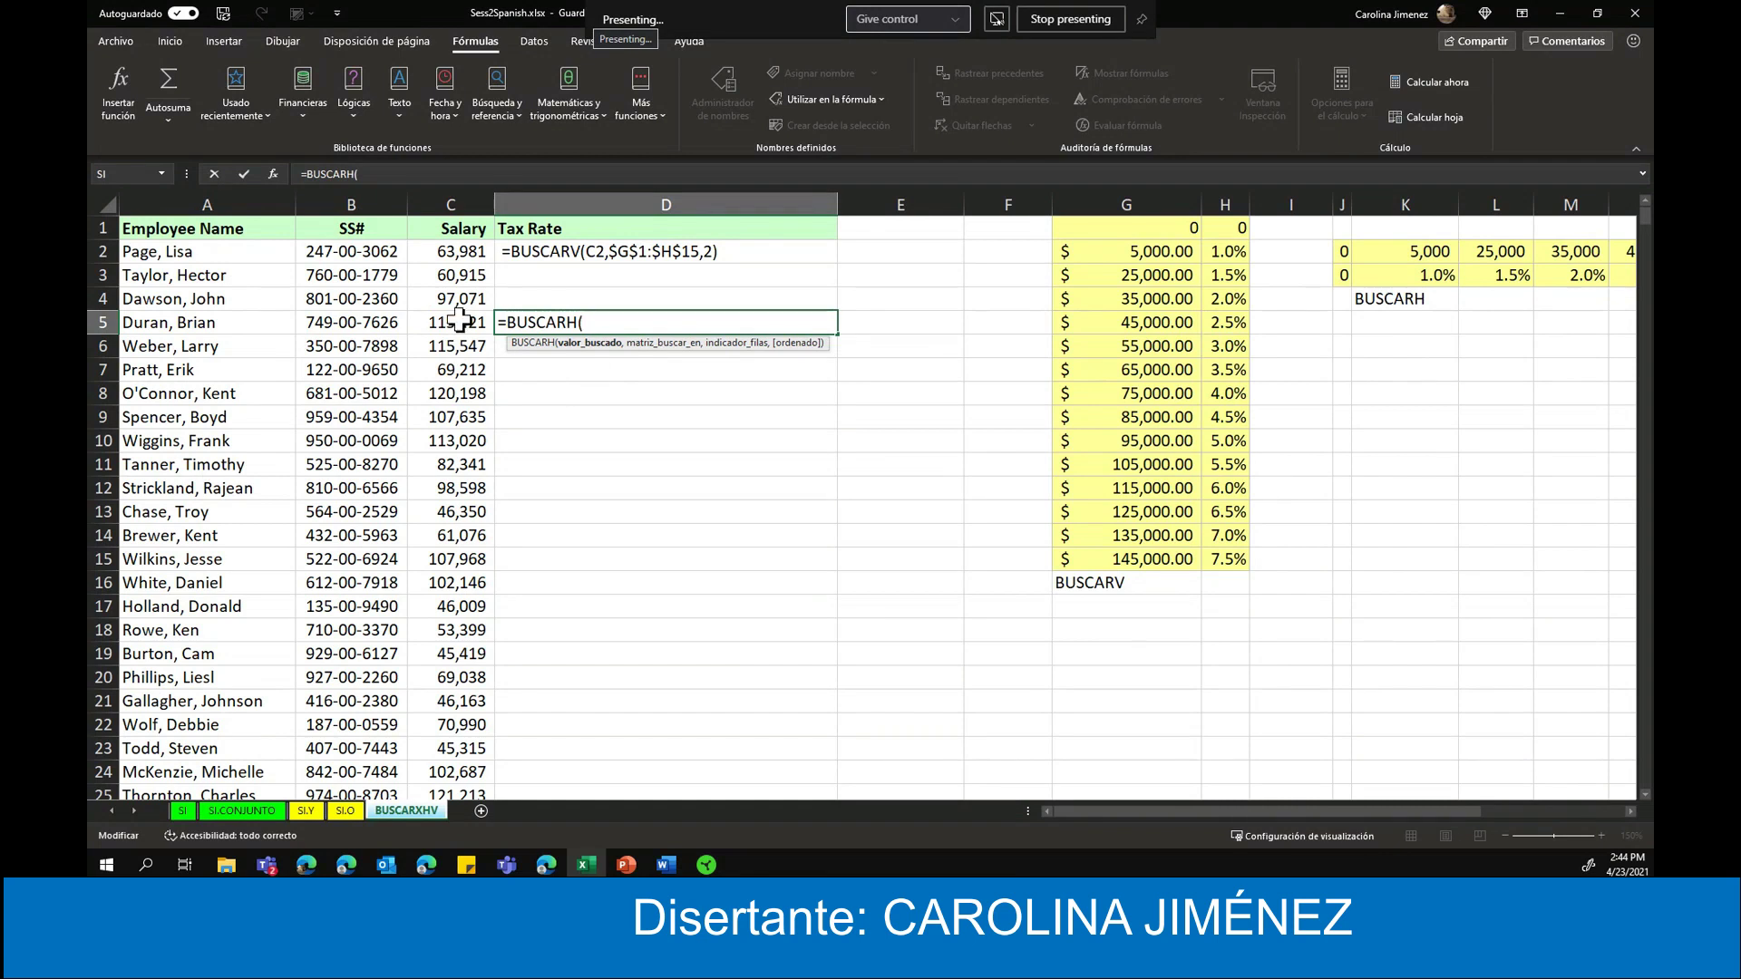
{"action": "left_click", "coordinate": [460, 319]}
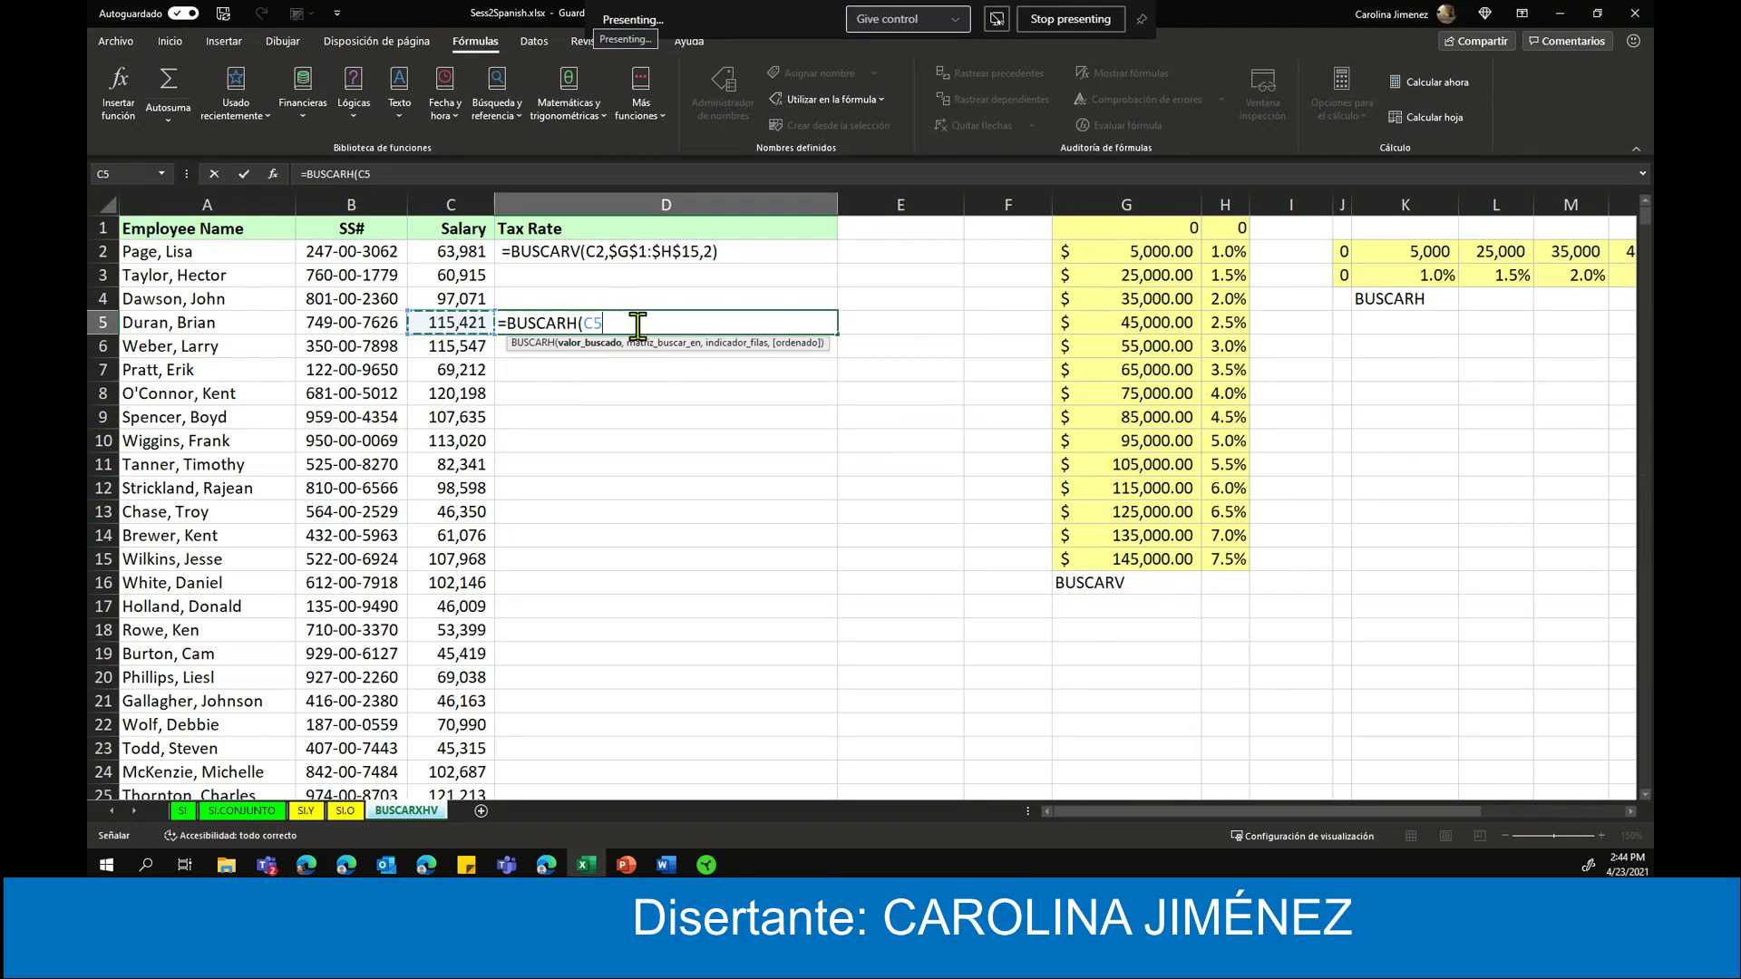
{"action": "type", "text": ","}
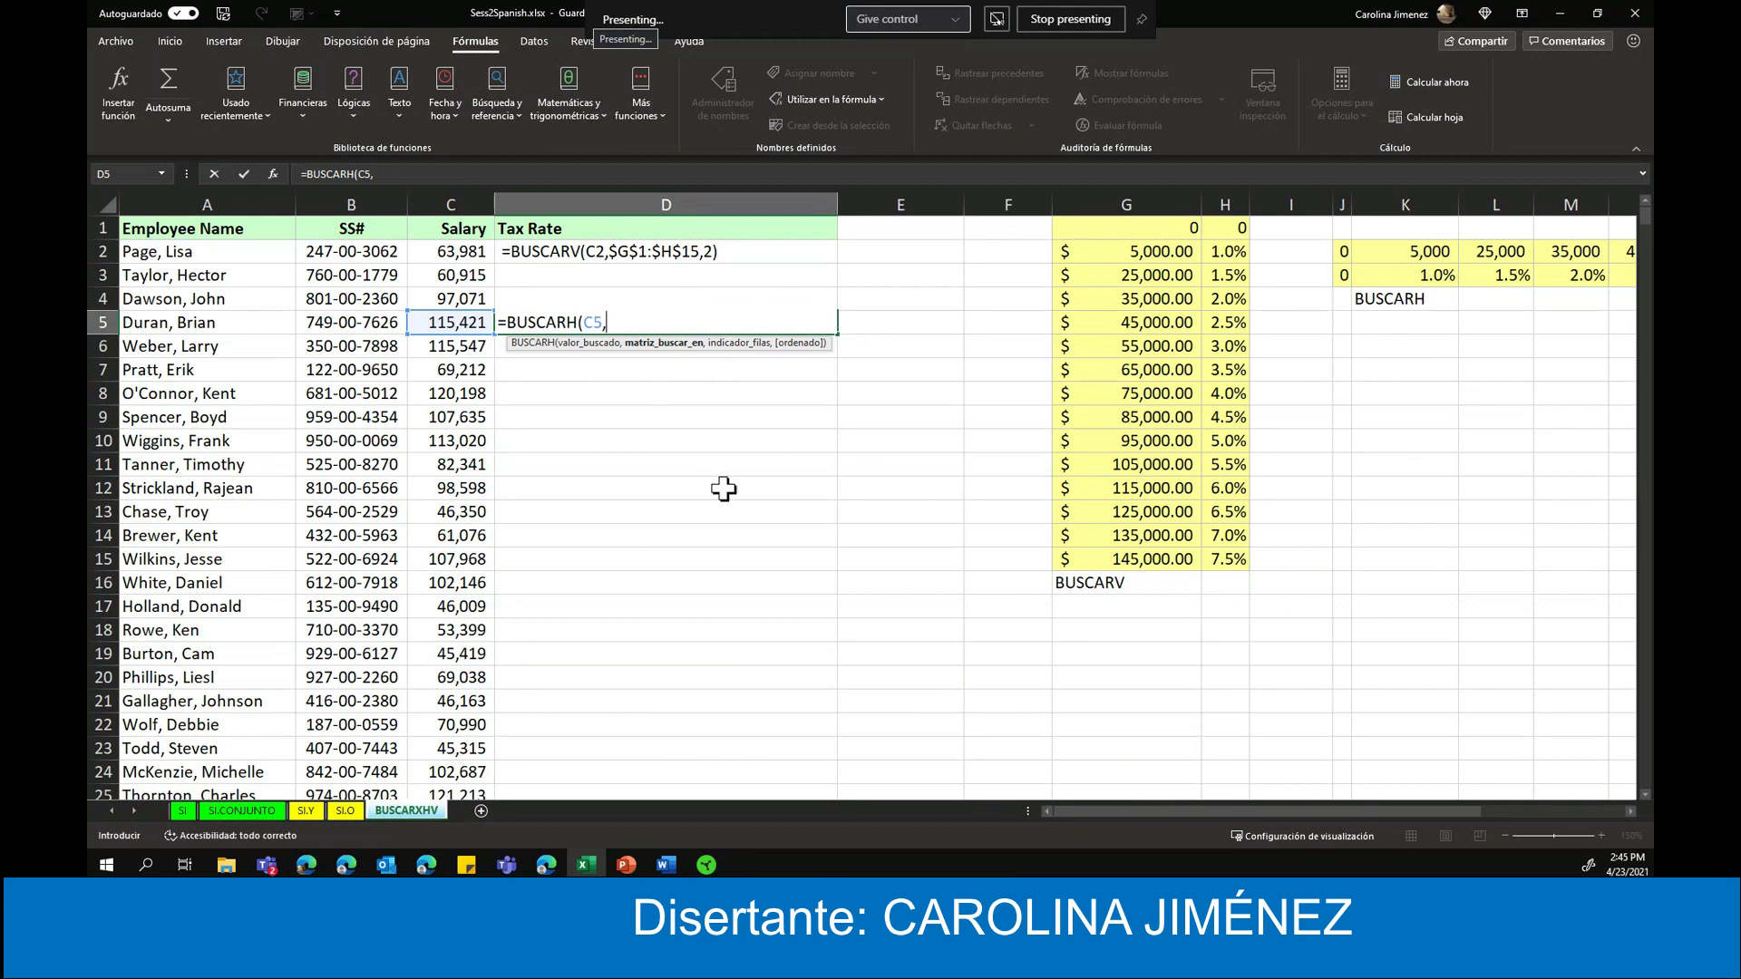
{"action": "left_click_drag", "start_coordinate": [1136, 809], "coordinate": [1255, 815]}
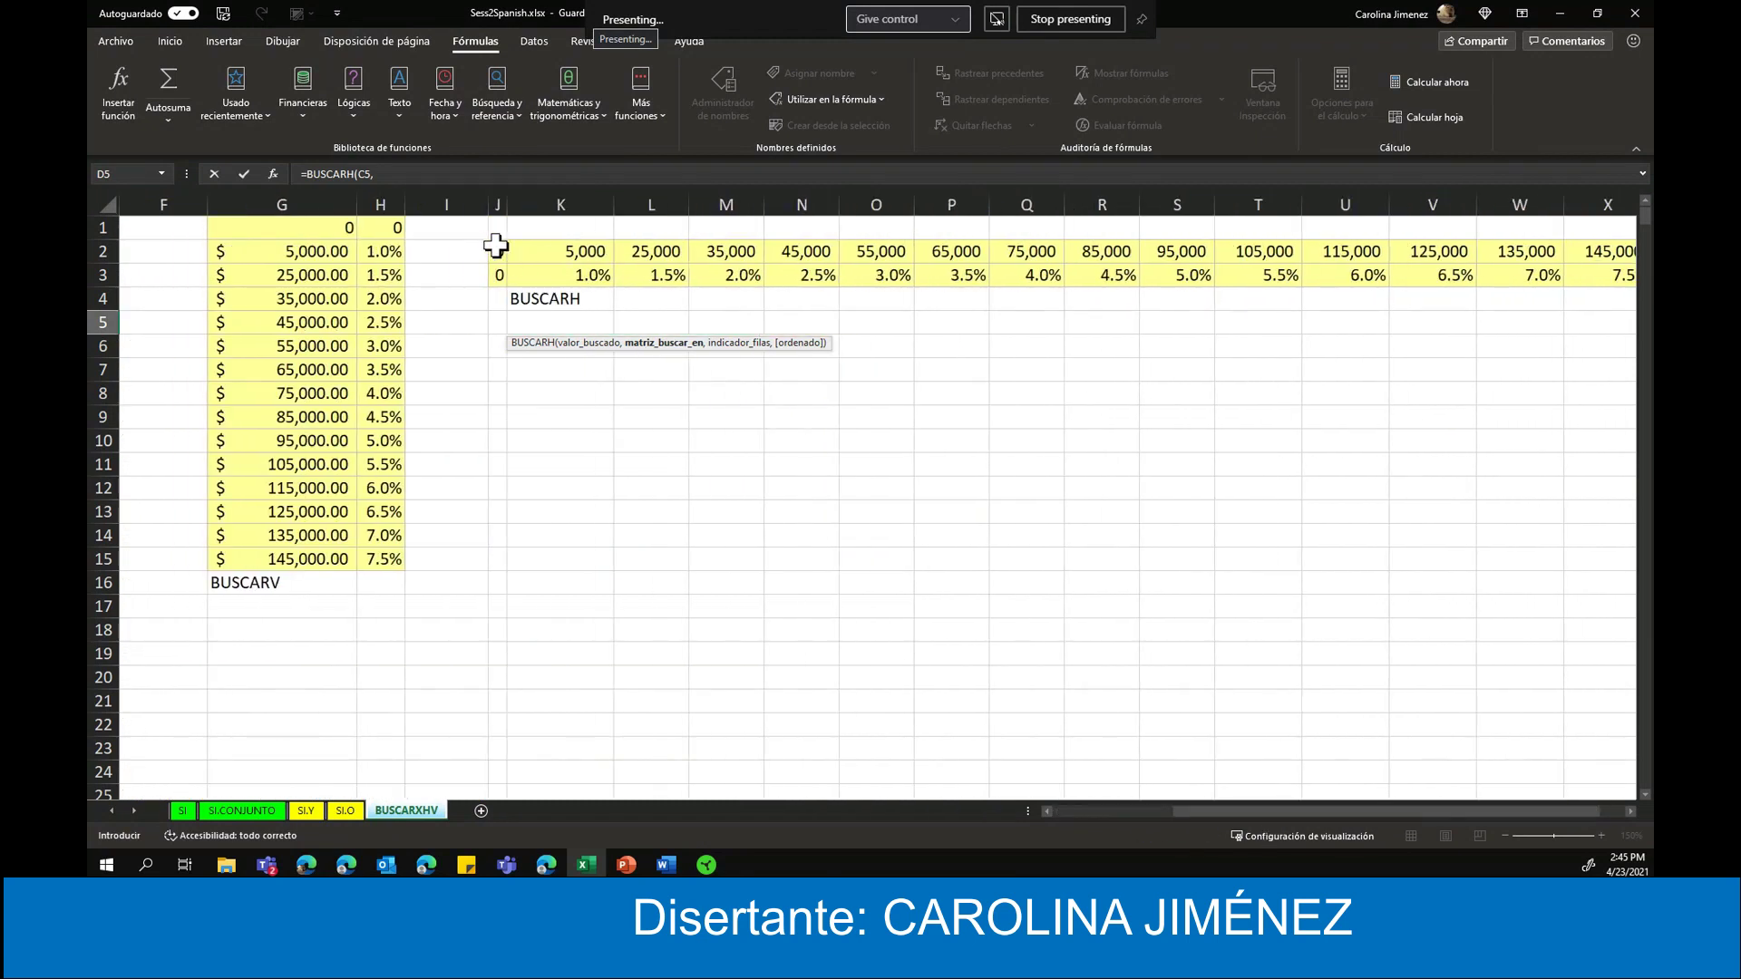
{"action": "left_click_drag", "start_coordinate": [496, 245], "coordinate": [1626, 269]}
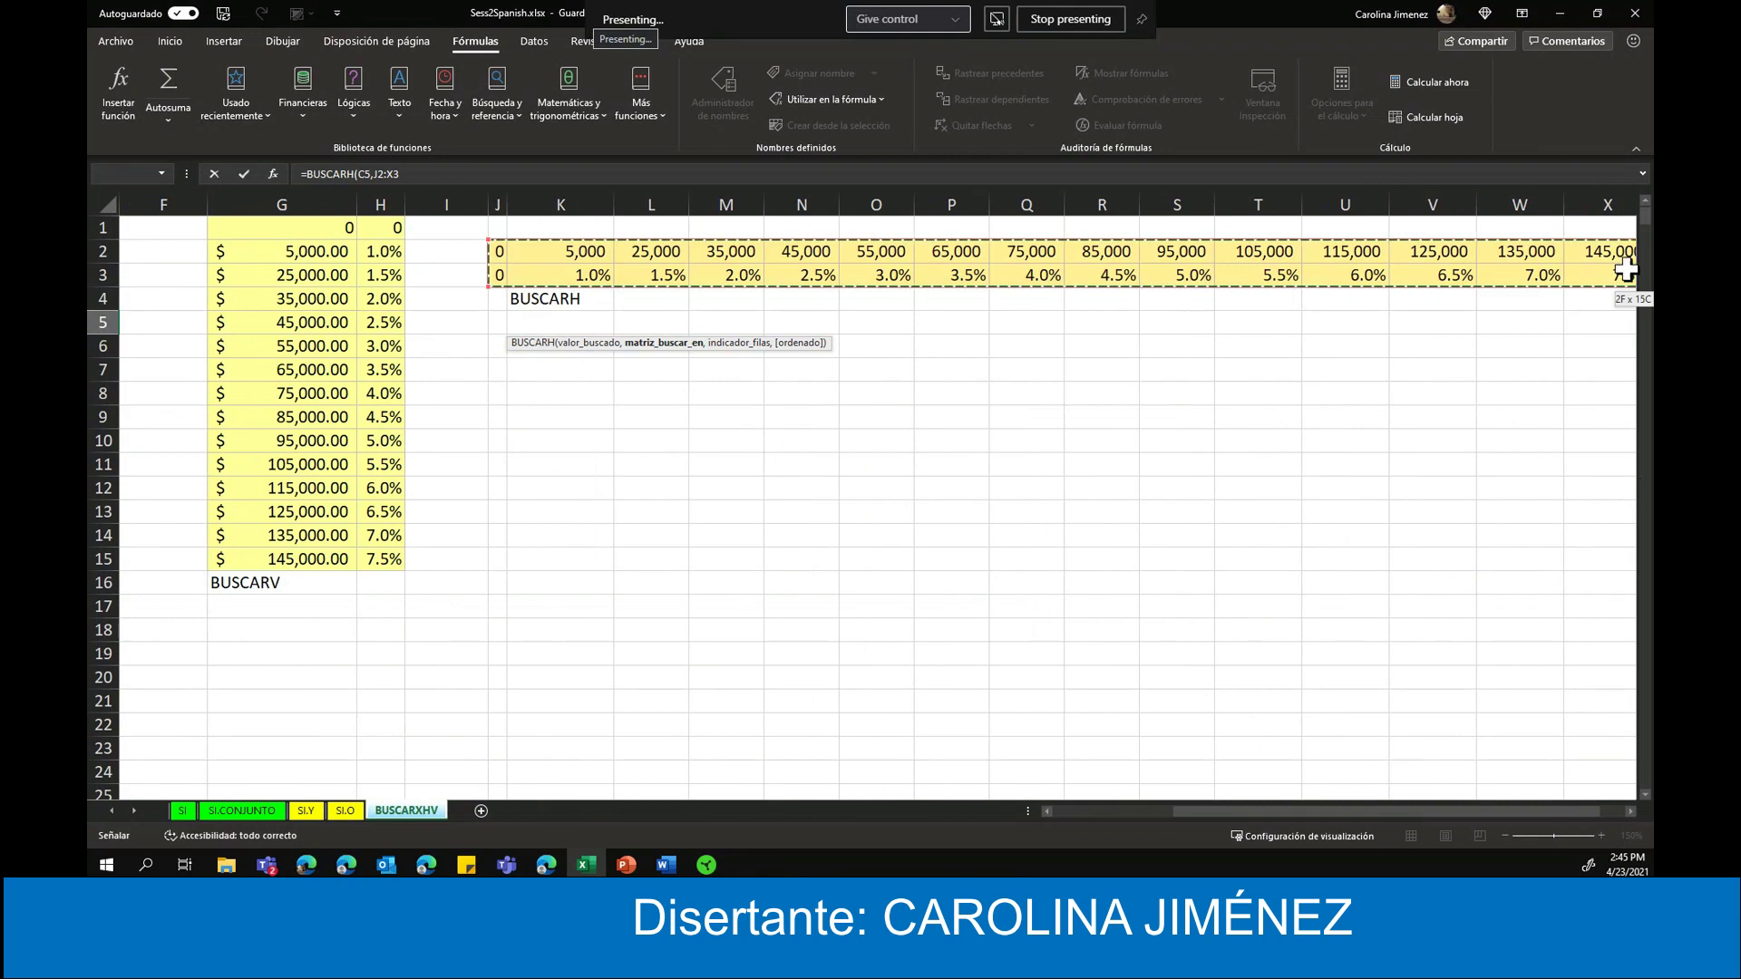
{"action": "left_click_drag", "start_coordinate": [1626, 270], "coordinate": [1382, 276]}
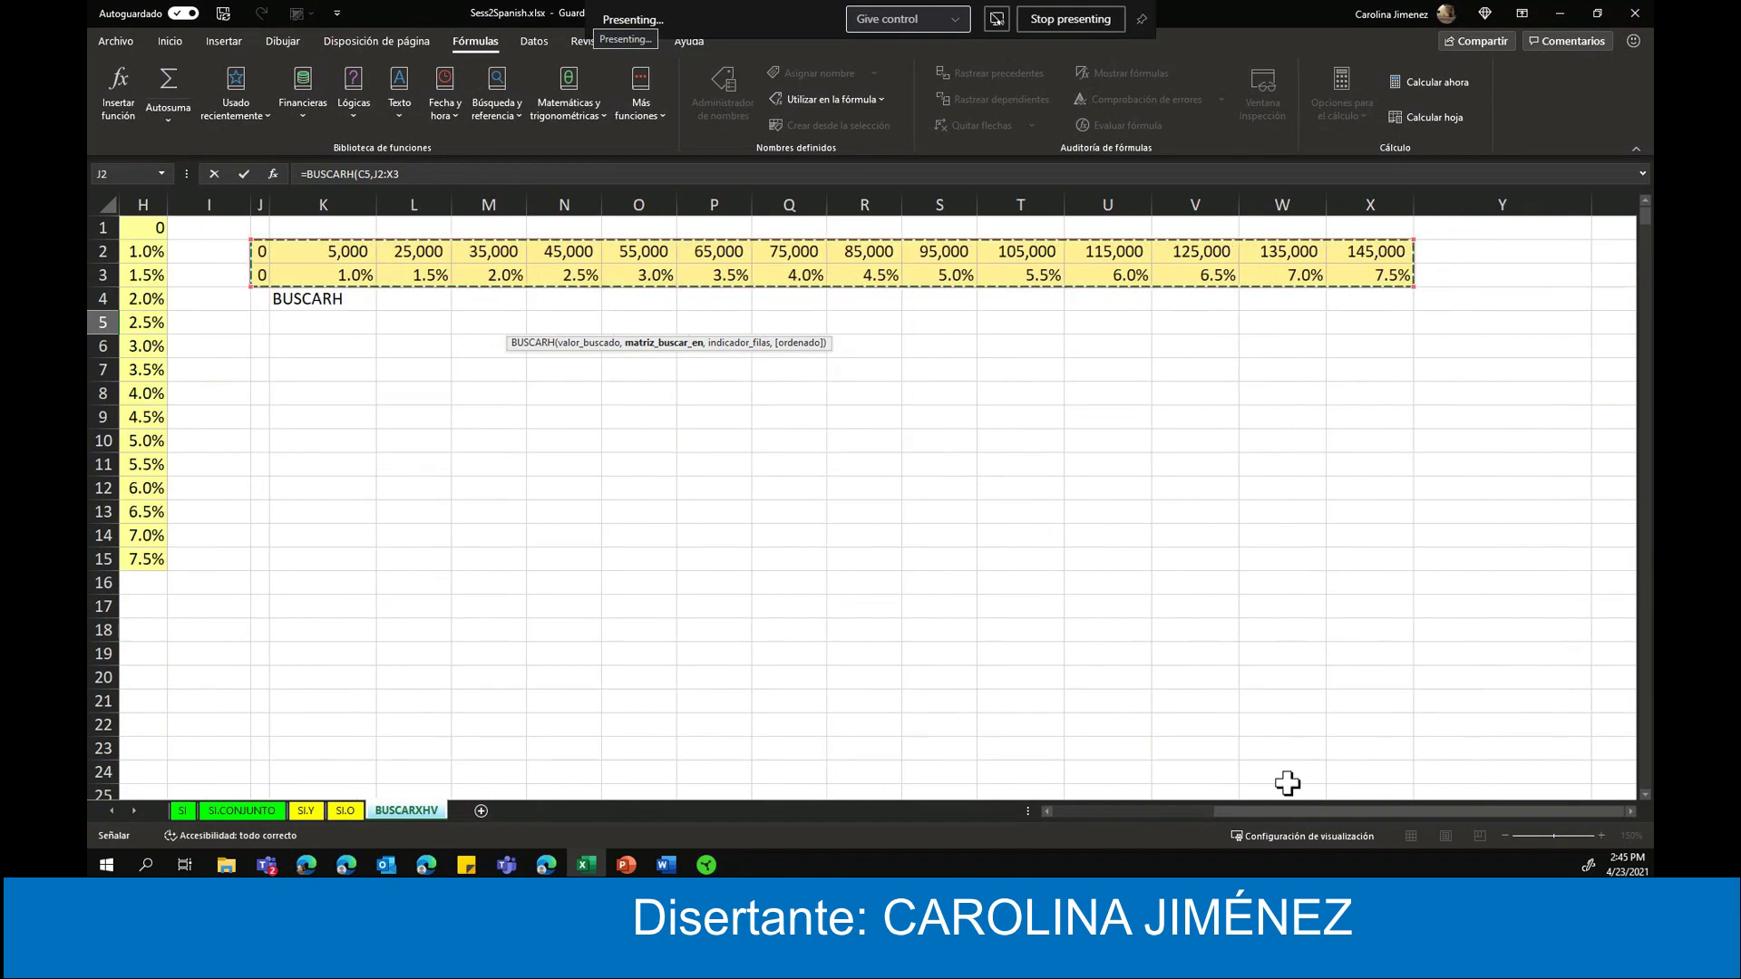
{"action": "left_click", "coordinate": [1139, 795]}
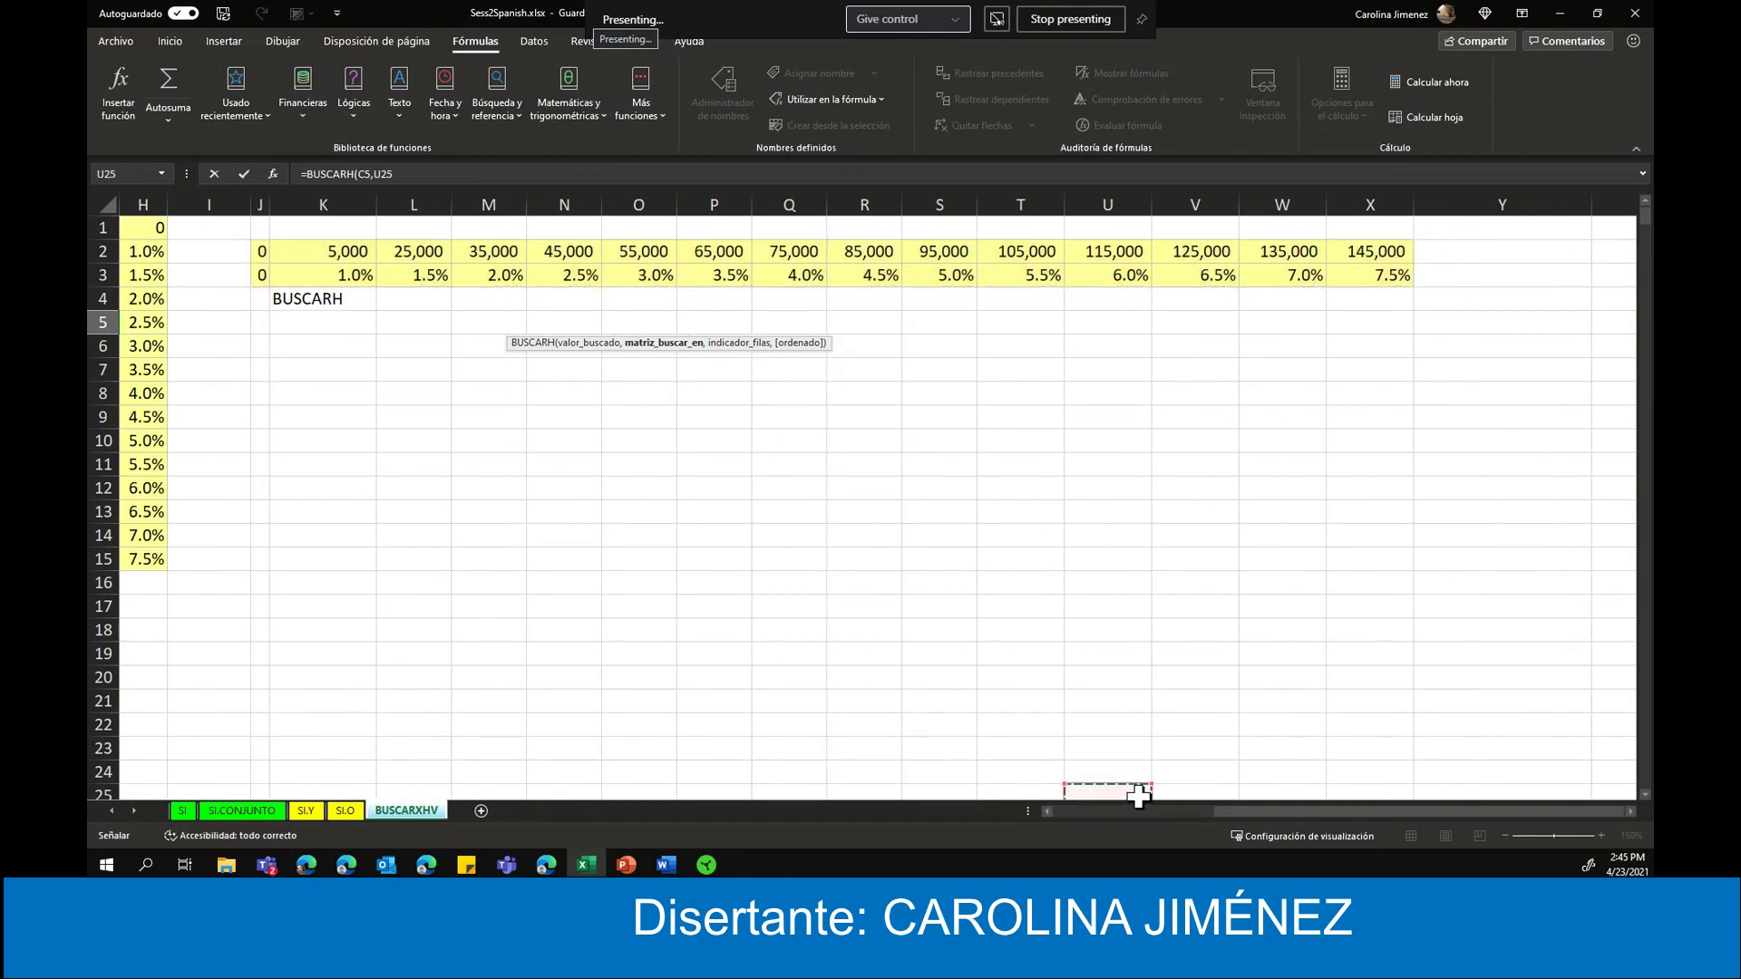
{"action": "key", "text": "Escape"}
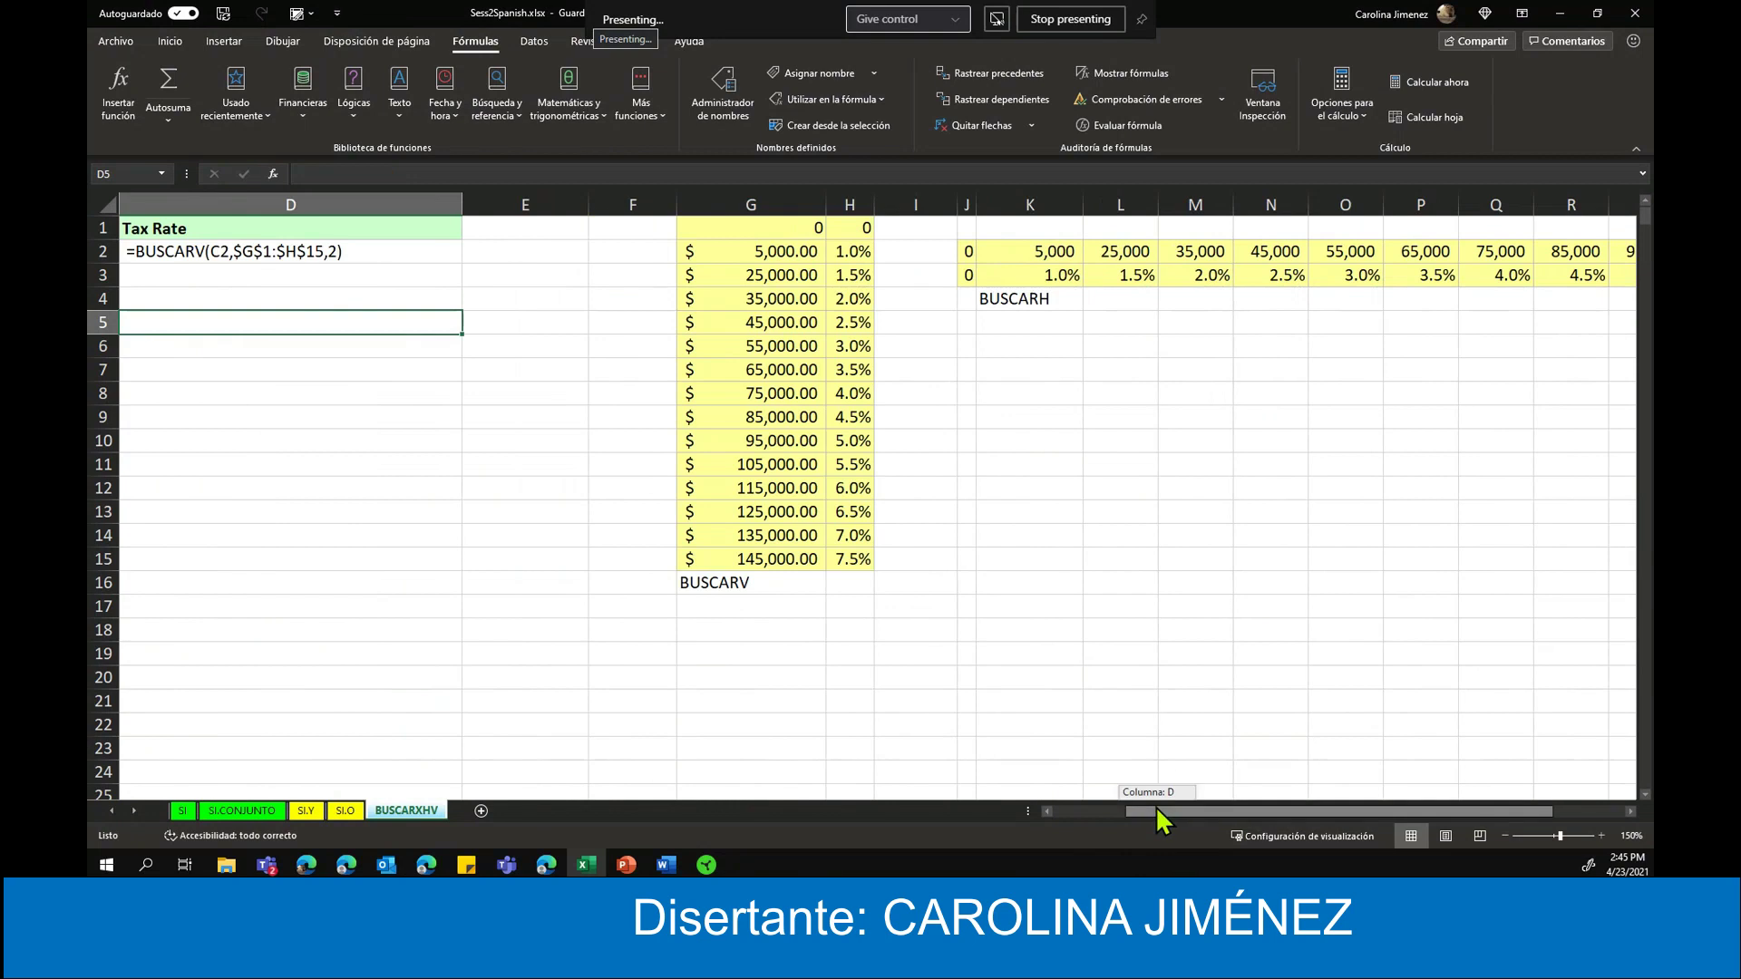
- Start a BUSCARH formula in D5 using the salary in C5 as lookup value
{"action": "left_click", "coordinate": [1155, 805]}
{"action": "scroll", "coordinate": [599, 343], "scroll_direction": "down", "scroll_amount": 5}
{"action": "scroll", "coordinate": [593, 340], "scroll_direction": "up", "scroll_amount": 3}
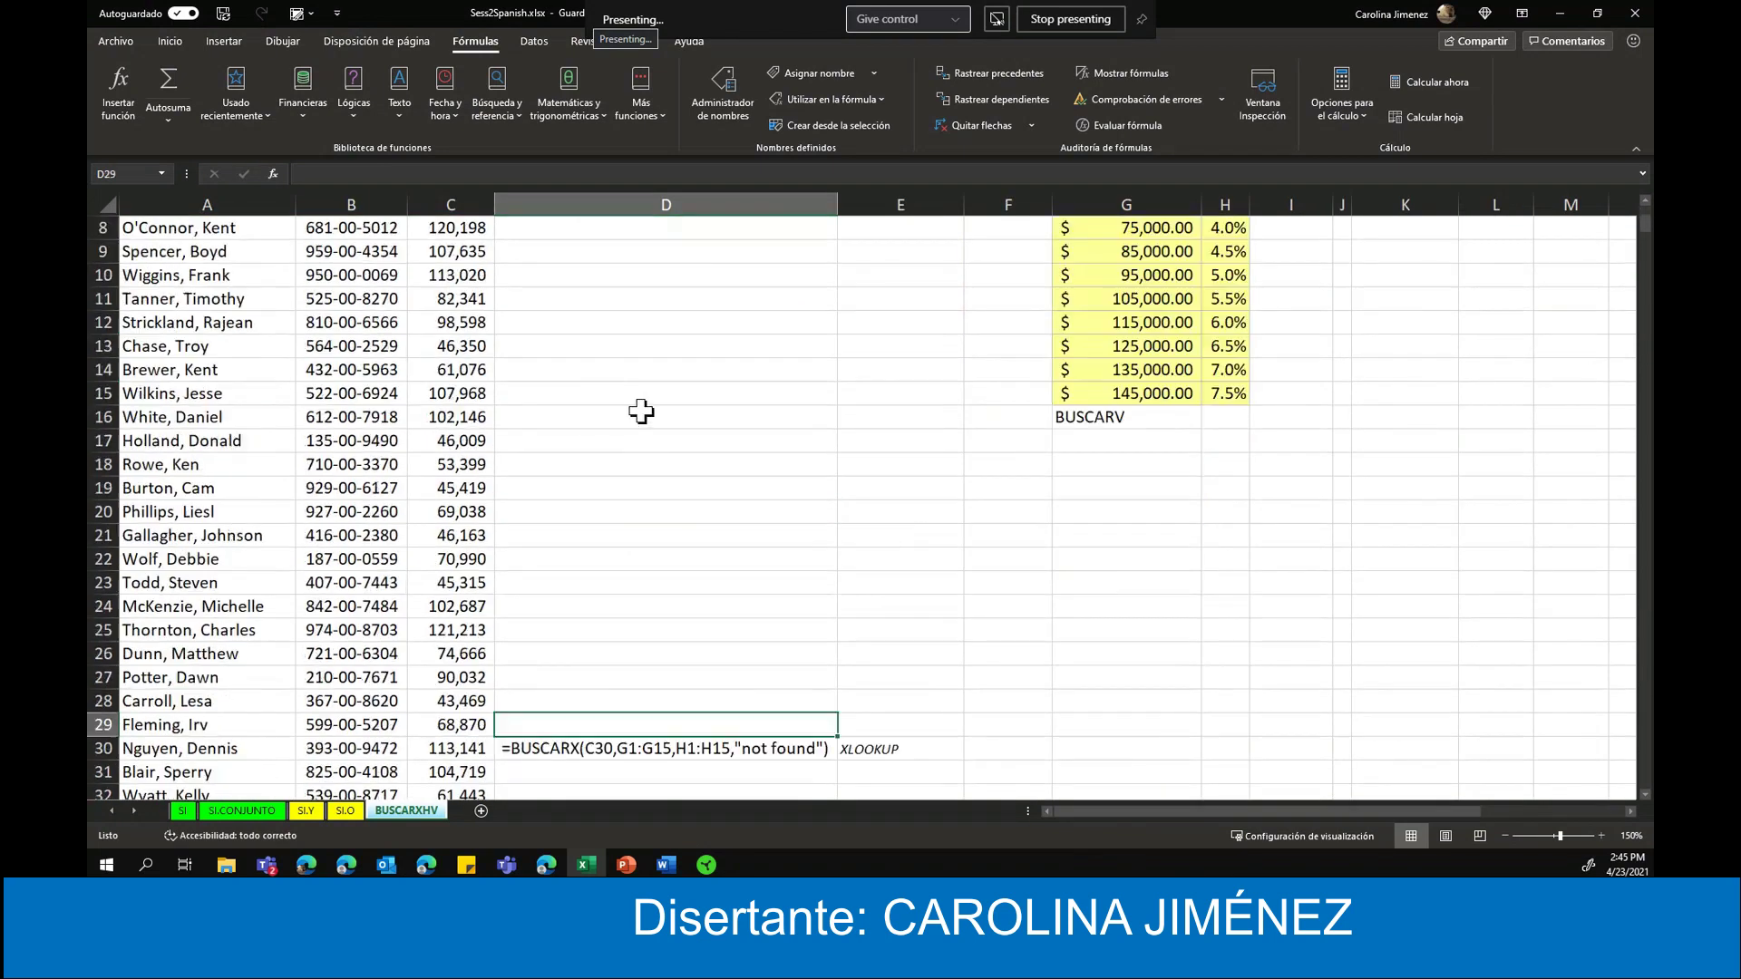
{"action": "scroll", "coordinate": [581, 334], "scroll_direction": "up", "scroll_amount": 2}
{"action": "double_click", "coordinate": [575, 330]}
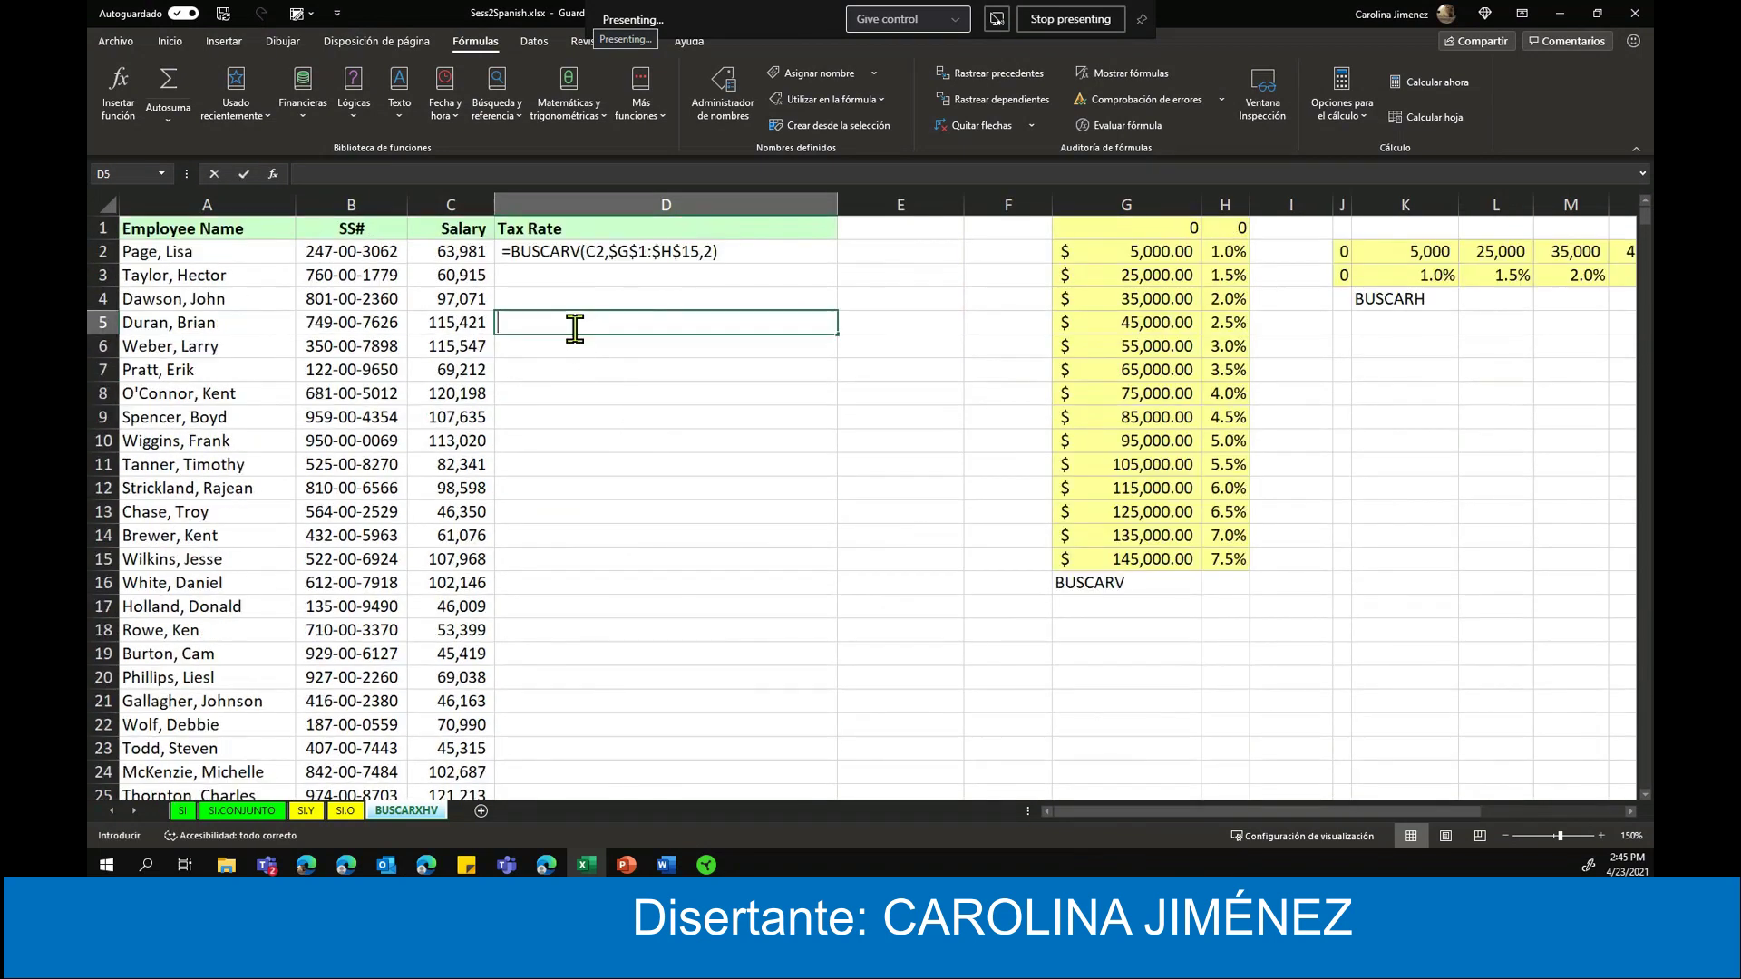
{"action": "type", "text": "=busca"}
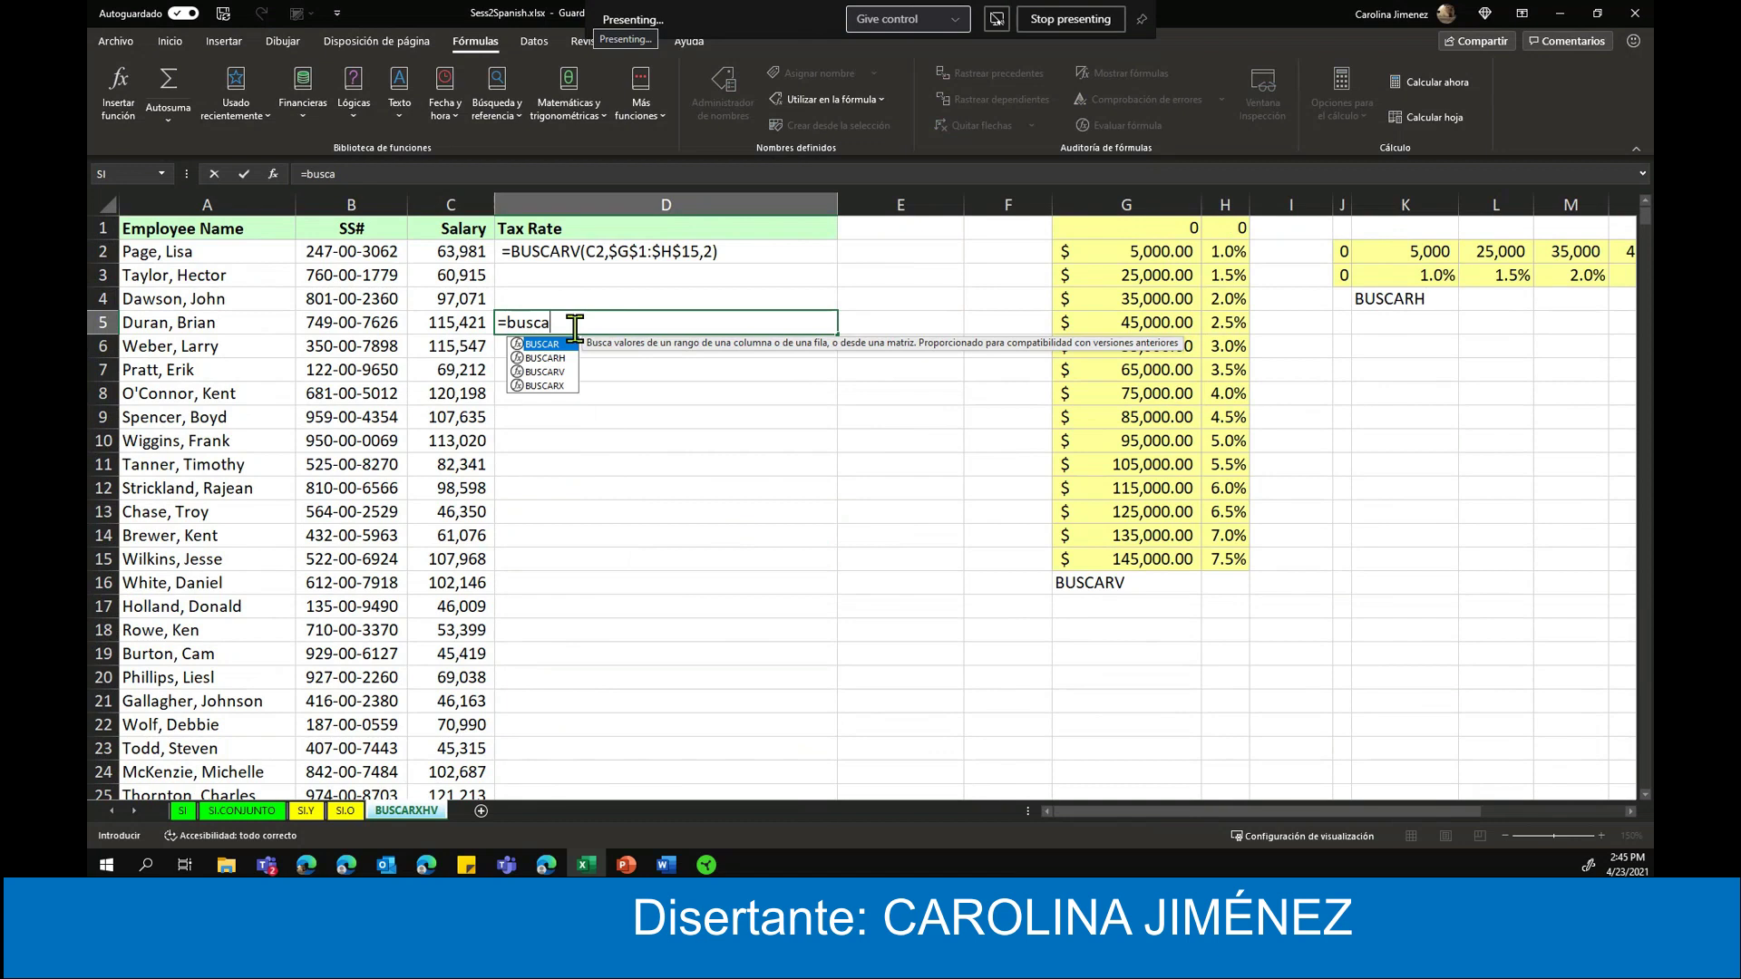
{"action": "double_click", "coordinate": [545, 357]}
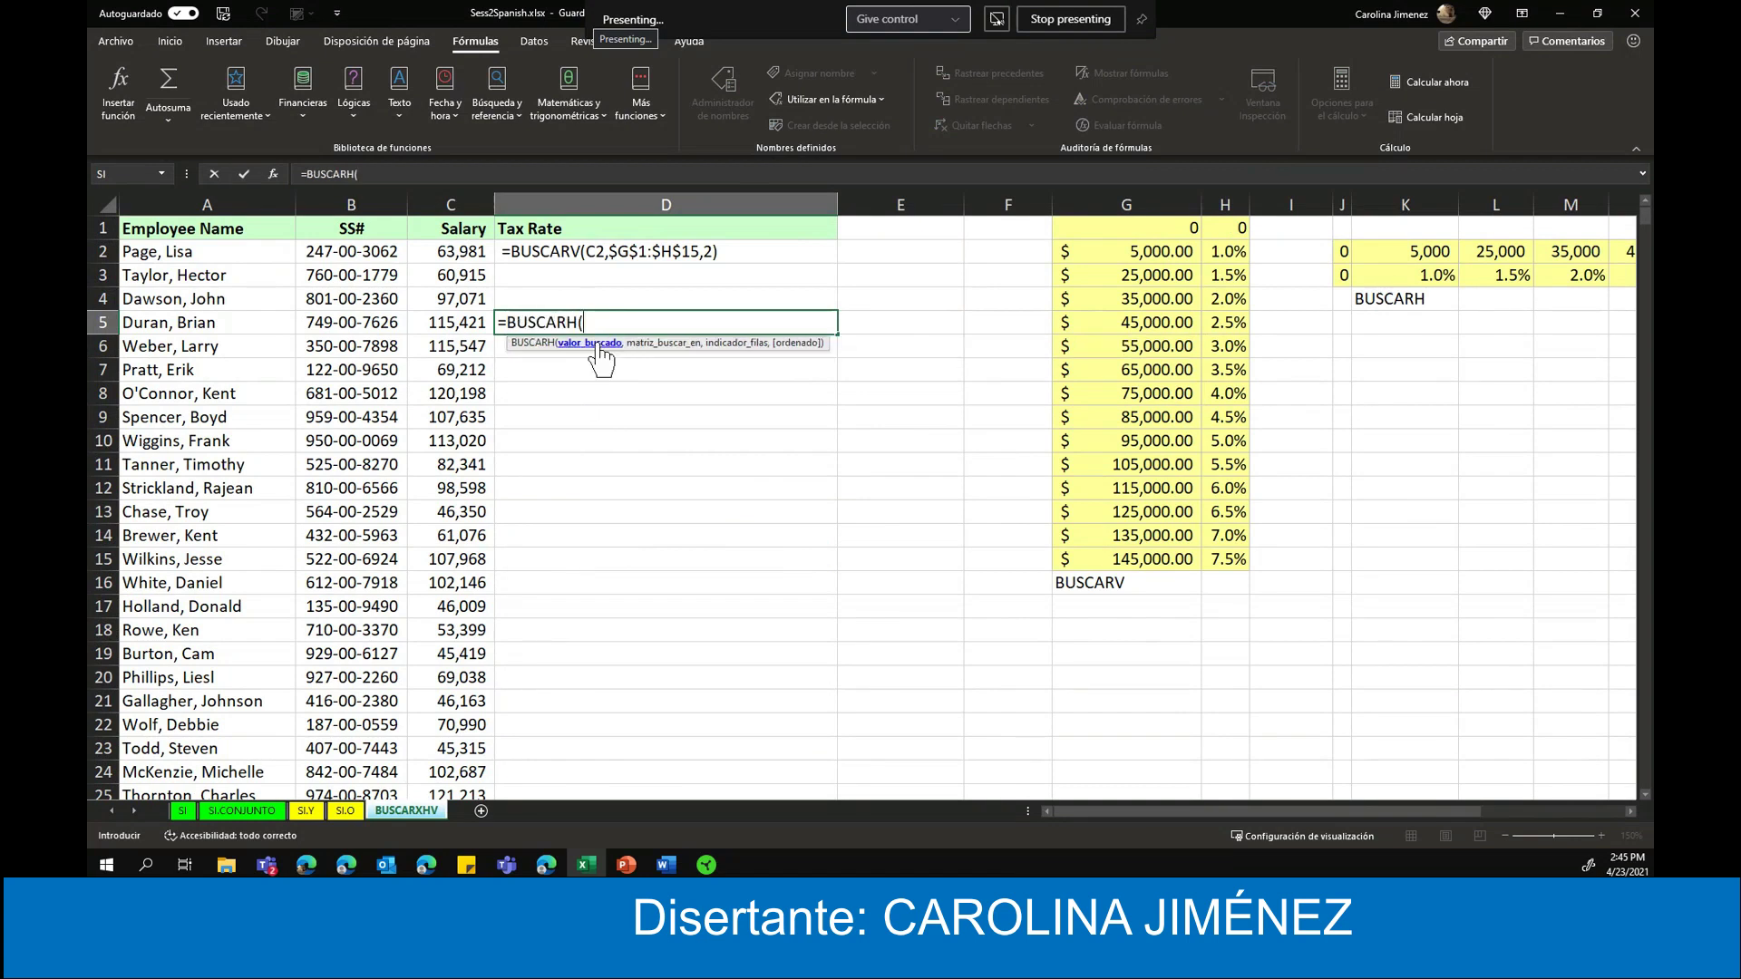
{"action": "left_click", "coordinate": [461, 323]}
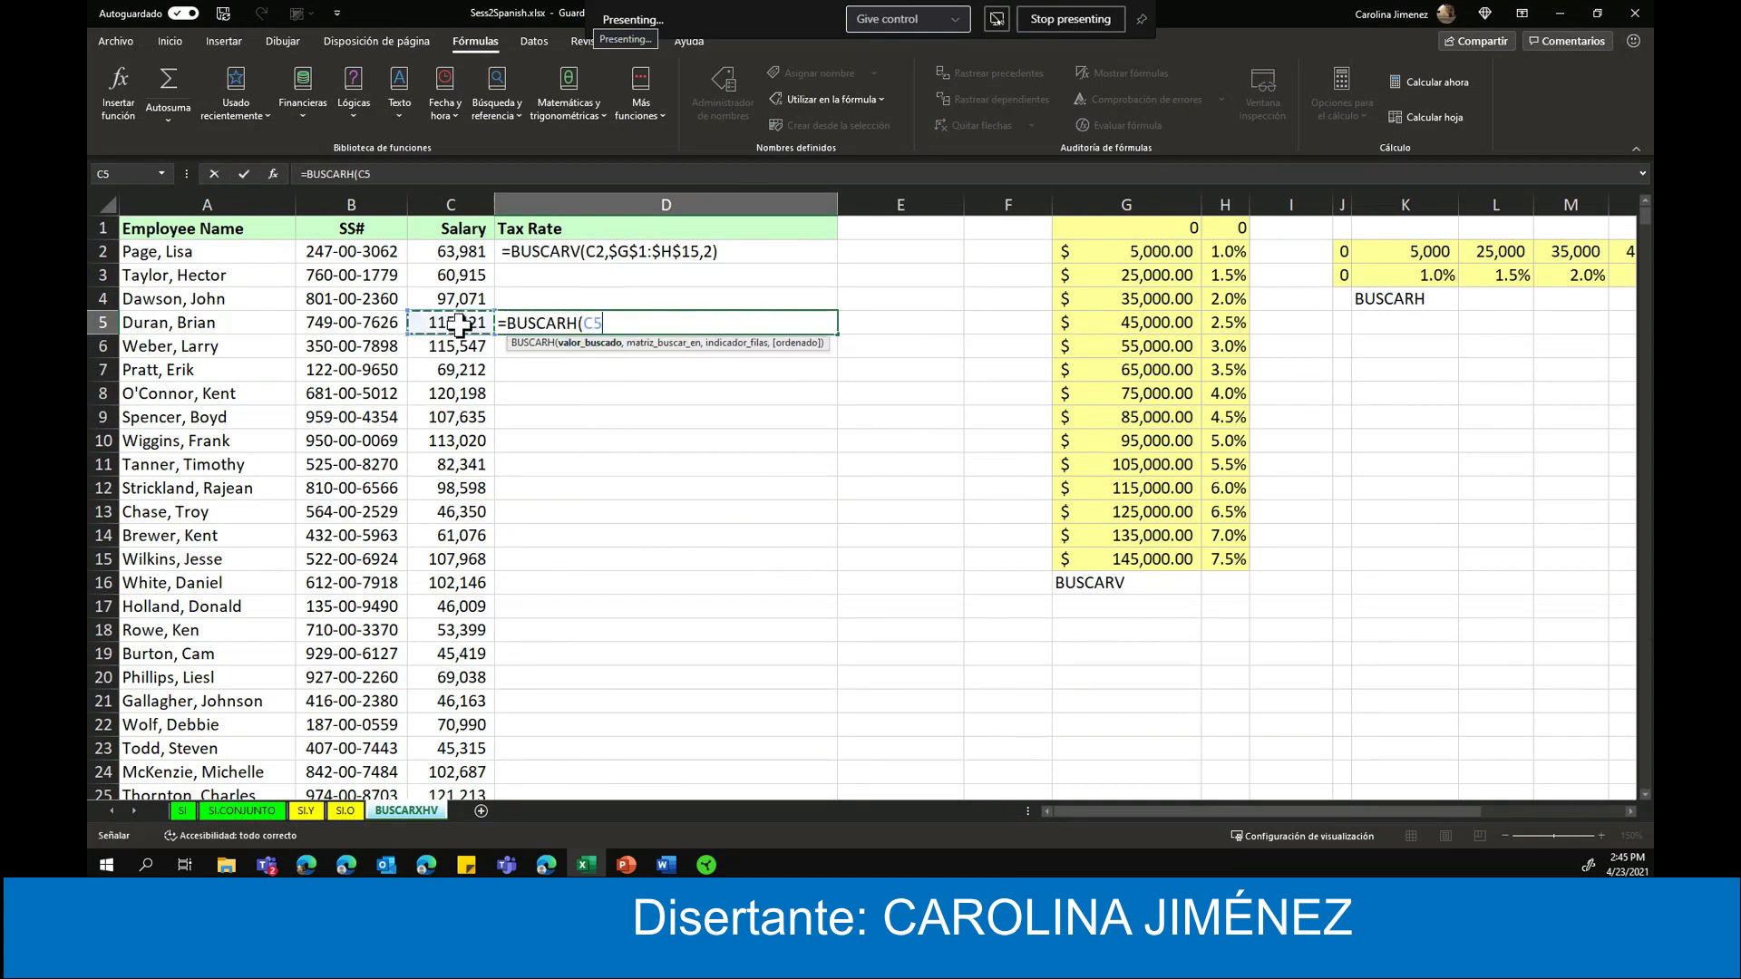
{"action": "type", "text": ","}
{"action": "left_click_drag", "start_coordinate": [1322, 813], "coordinate": [1417, 820]}
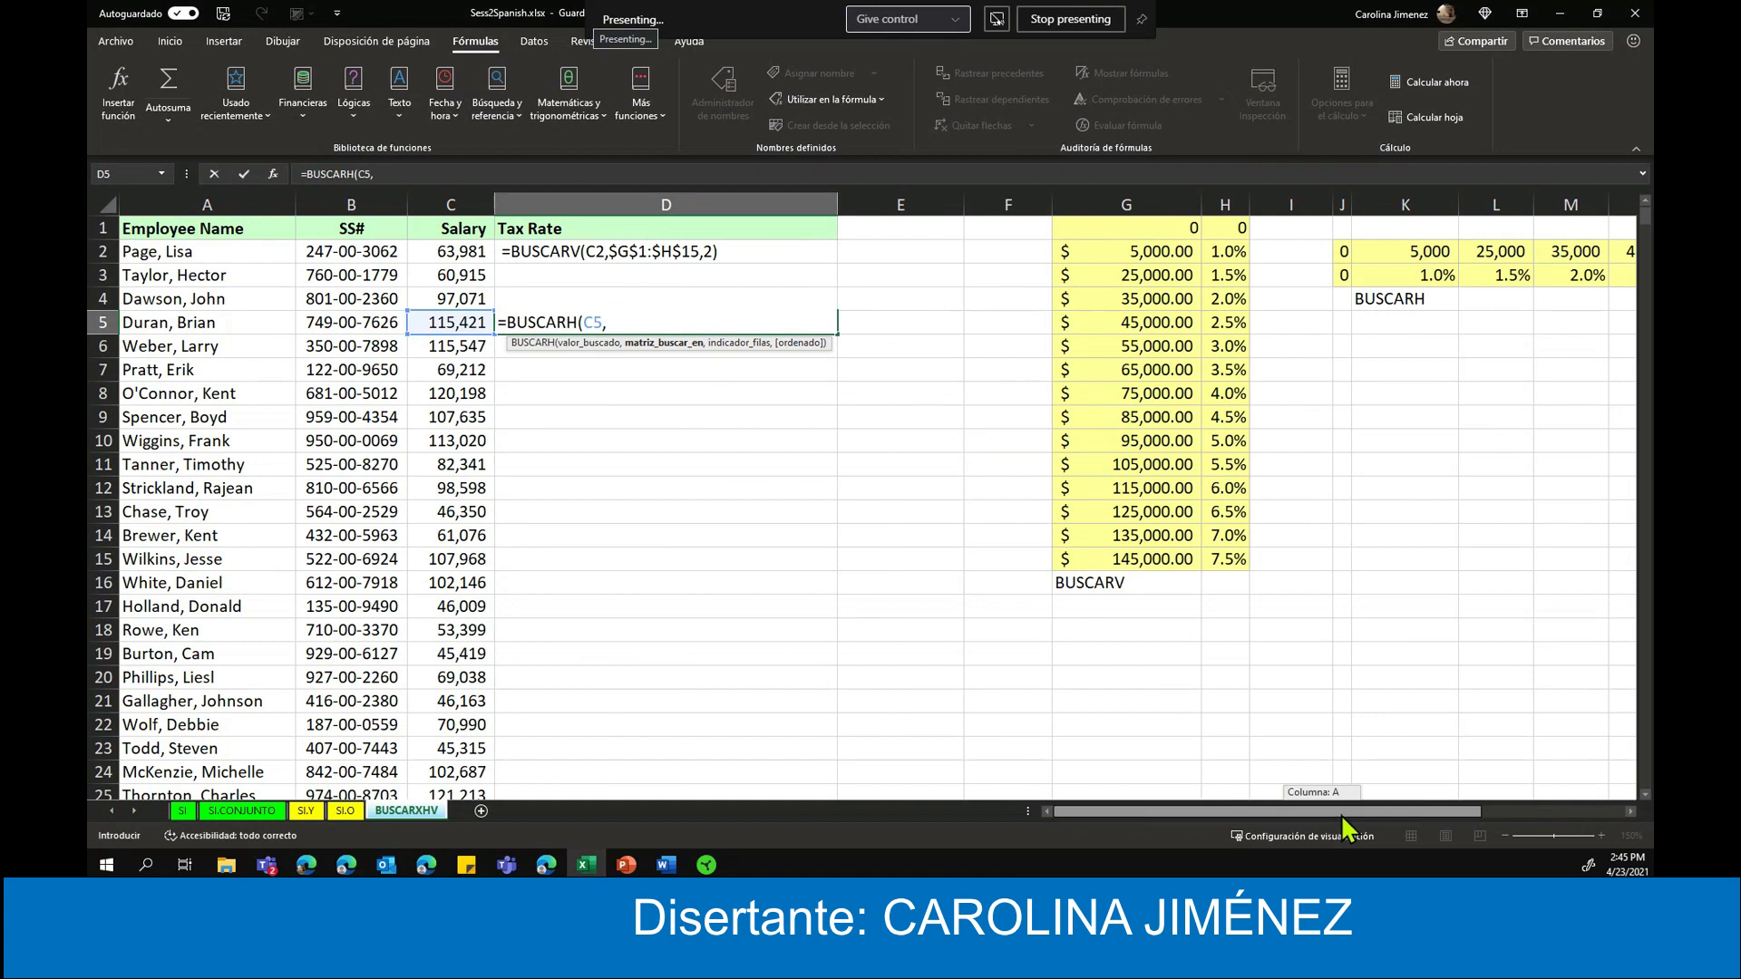
- Complete it with the absolute table $J$2:$X$3 and row index 2, returning 6%
{"action": "mouse_move", "coordinate": [622, 251]}
{"action": "left_mouse_down"}
{"action": "mouse_move", "coordinate": [1085, 292]}
{"action": "mouse_move", "coordinate": [1605, 292]}
{"action": "mouse_move", "coordinate": [1389, 272]}
{"action": "left_mouse_up"}
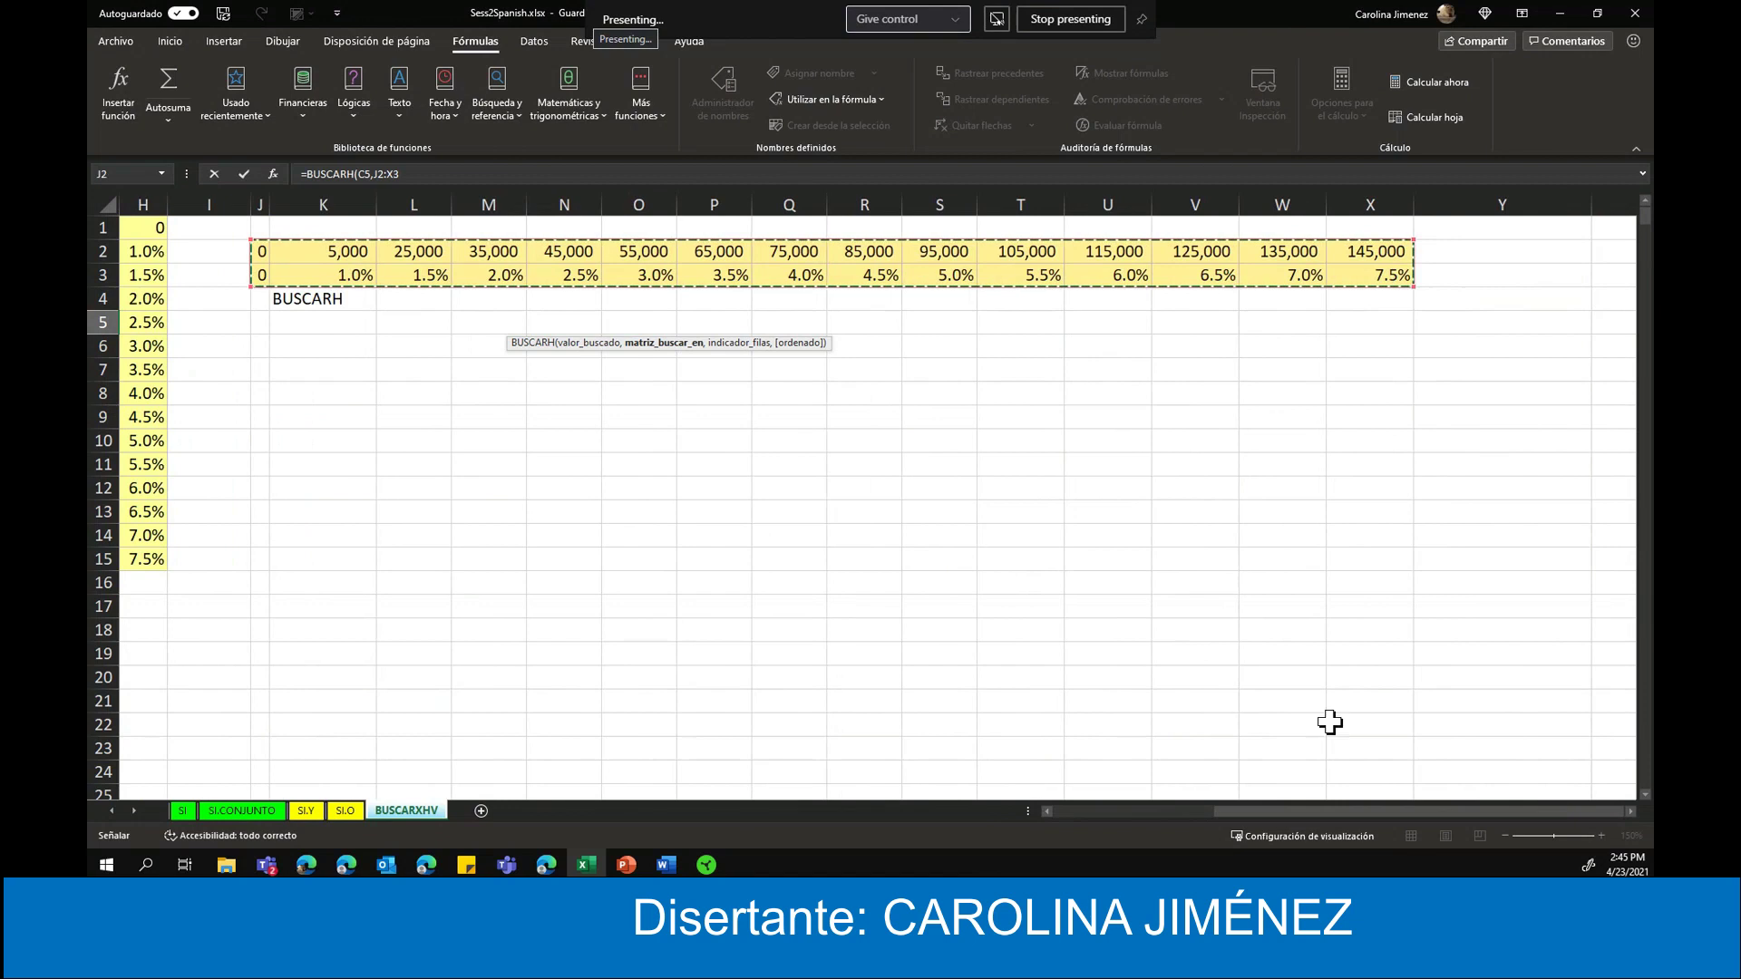
{"action": "left_click_drag", "start_coordinate": [1306, 811], "coordinate": [1145, 811]}
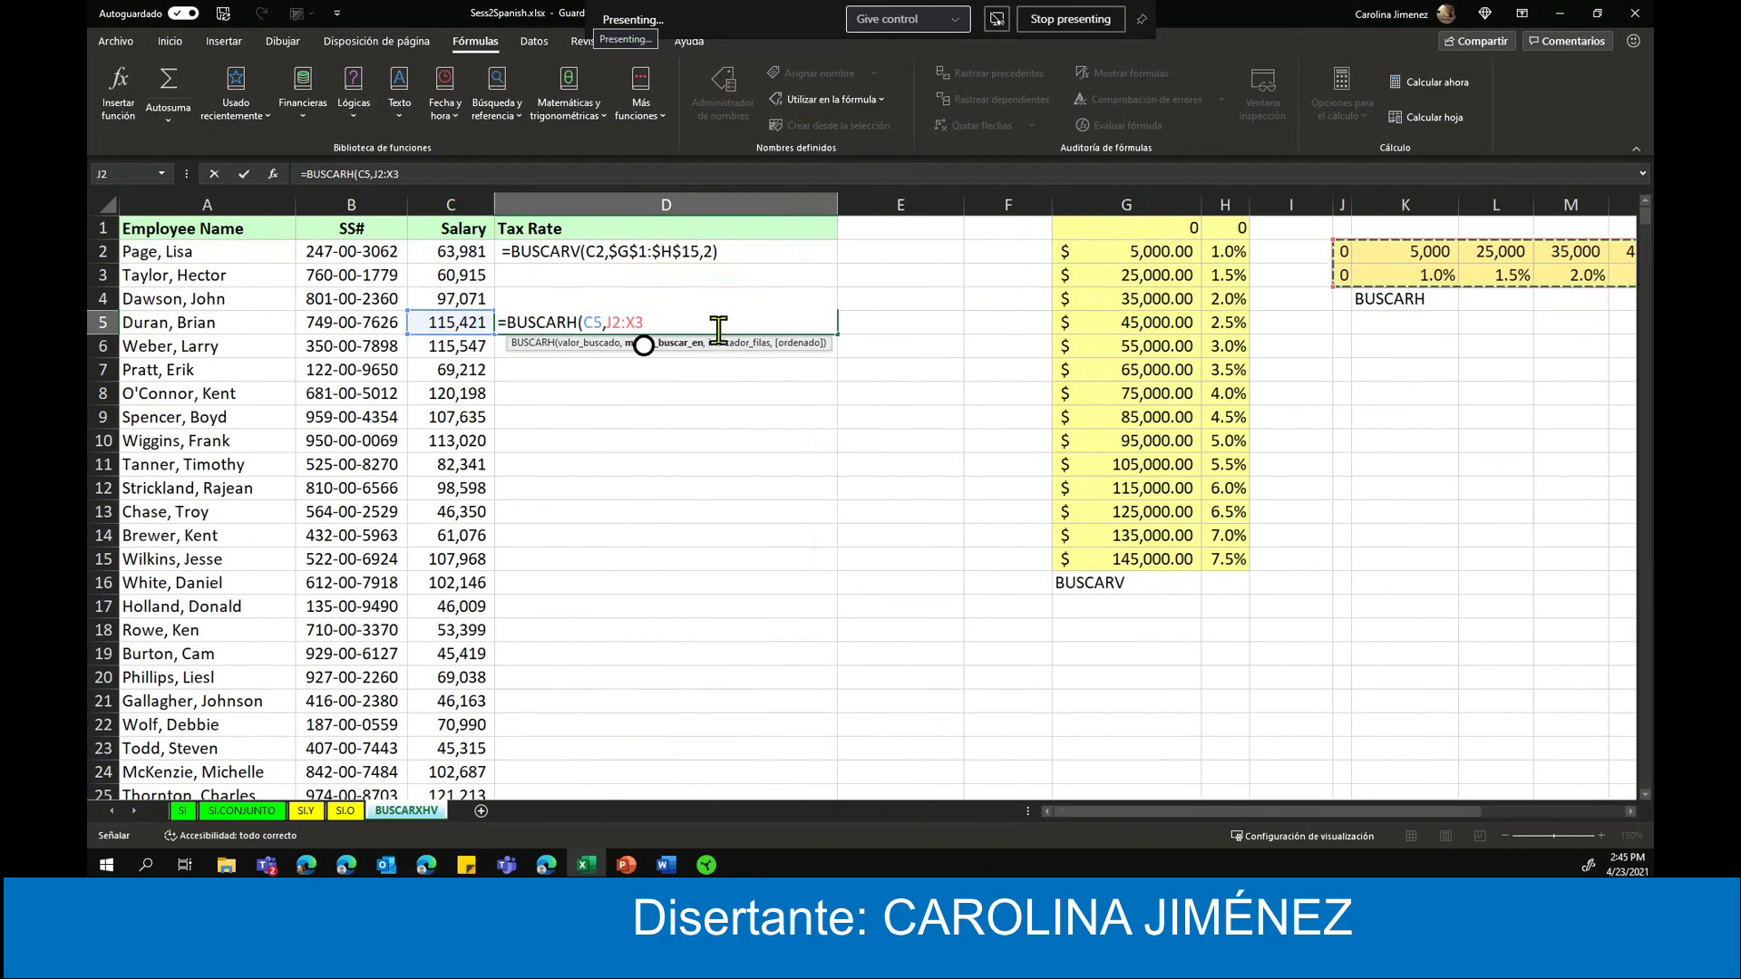
{"action": "left_click", "coordinate": [608, 324]}
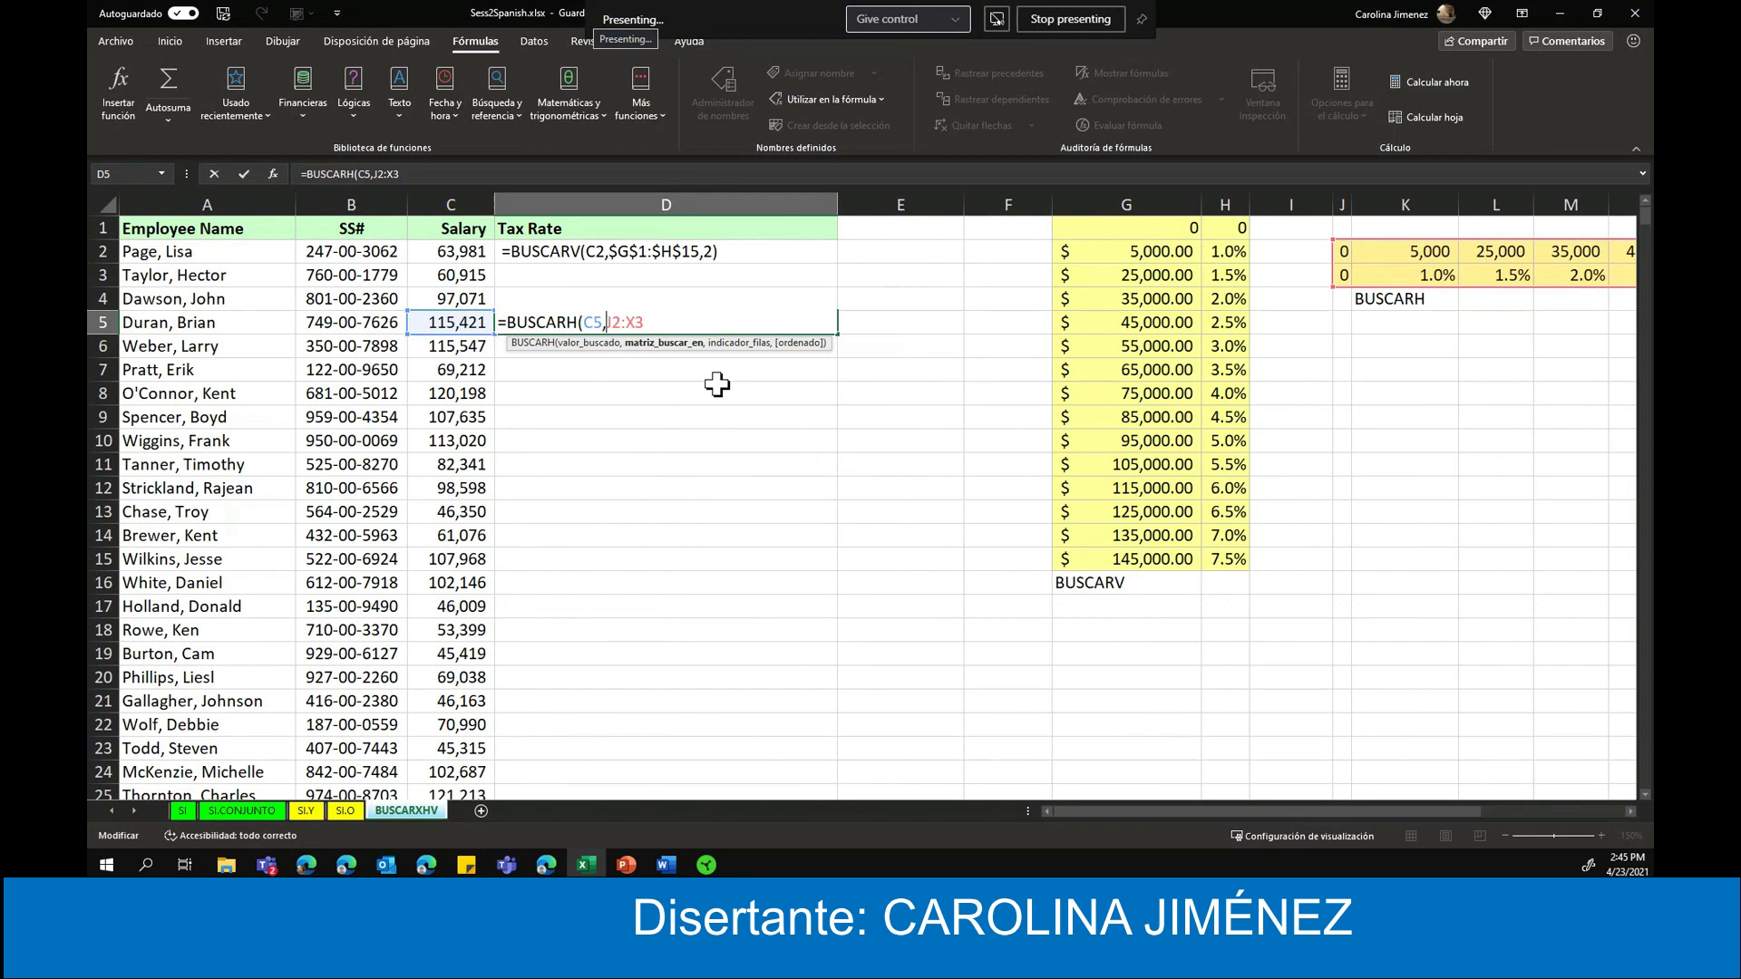
{"action": "type", "text": "$J"}
{"action": "type", "text": "$"}
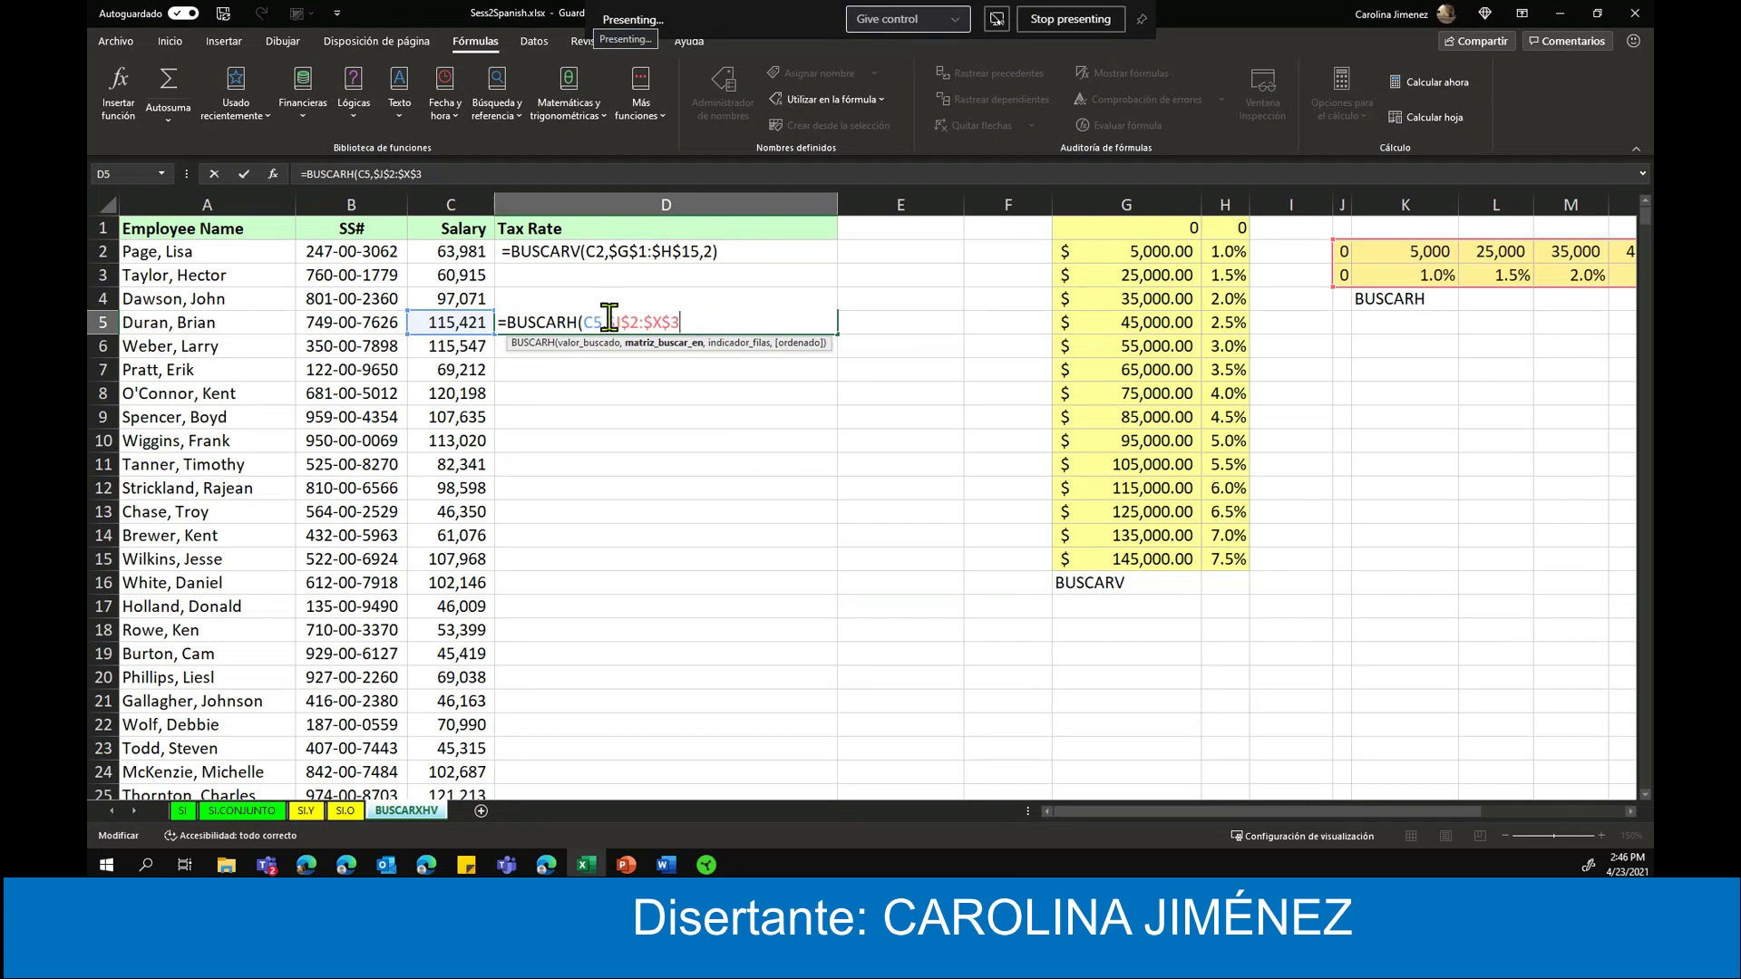
{"action": "type", "text": ","}
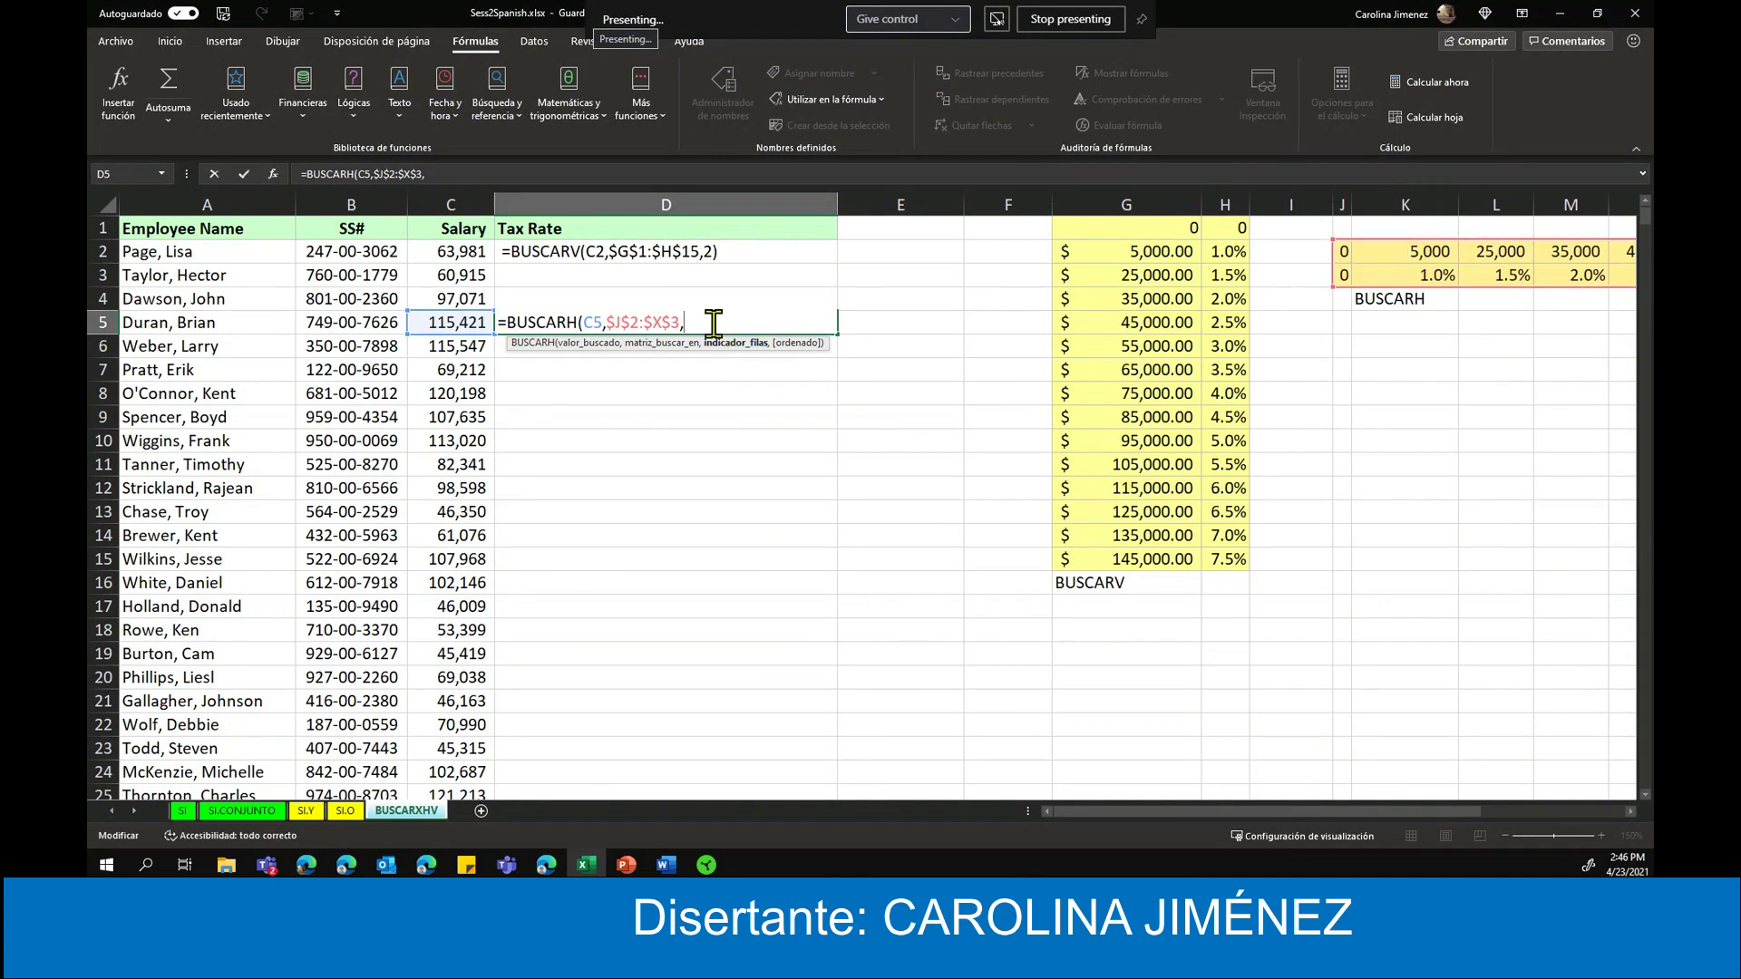
{"action": "type", "text": "2"}
{"action": "key", "text": "Return"}
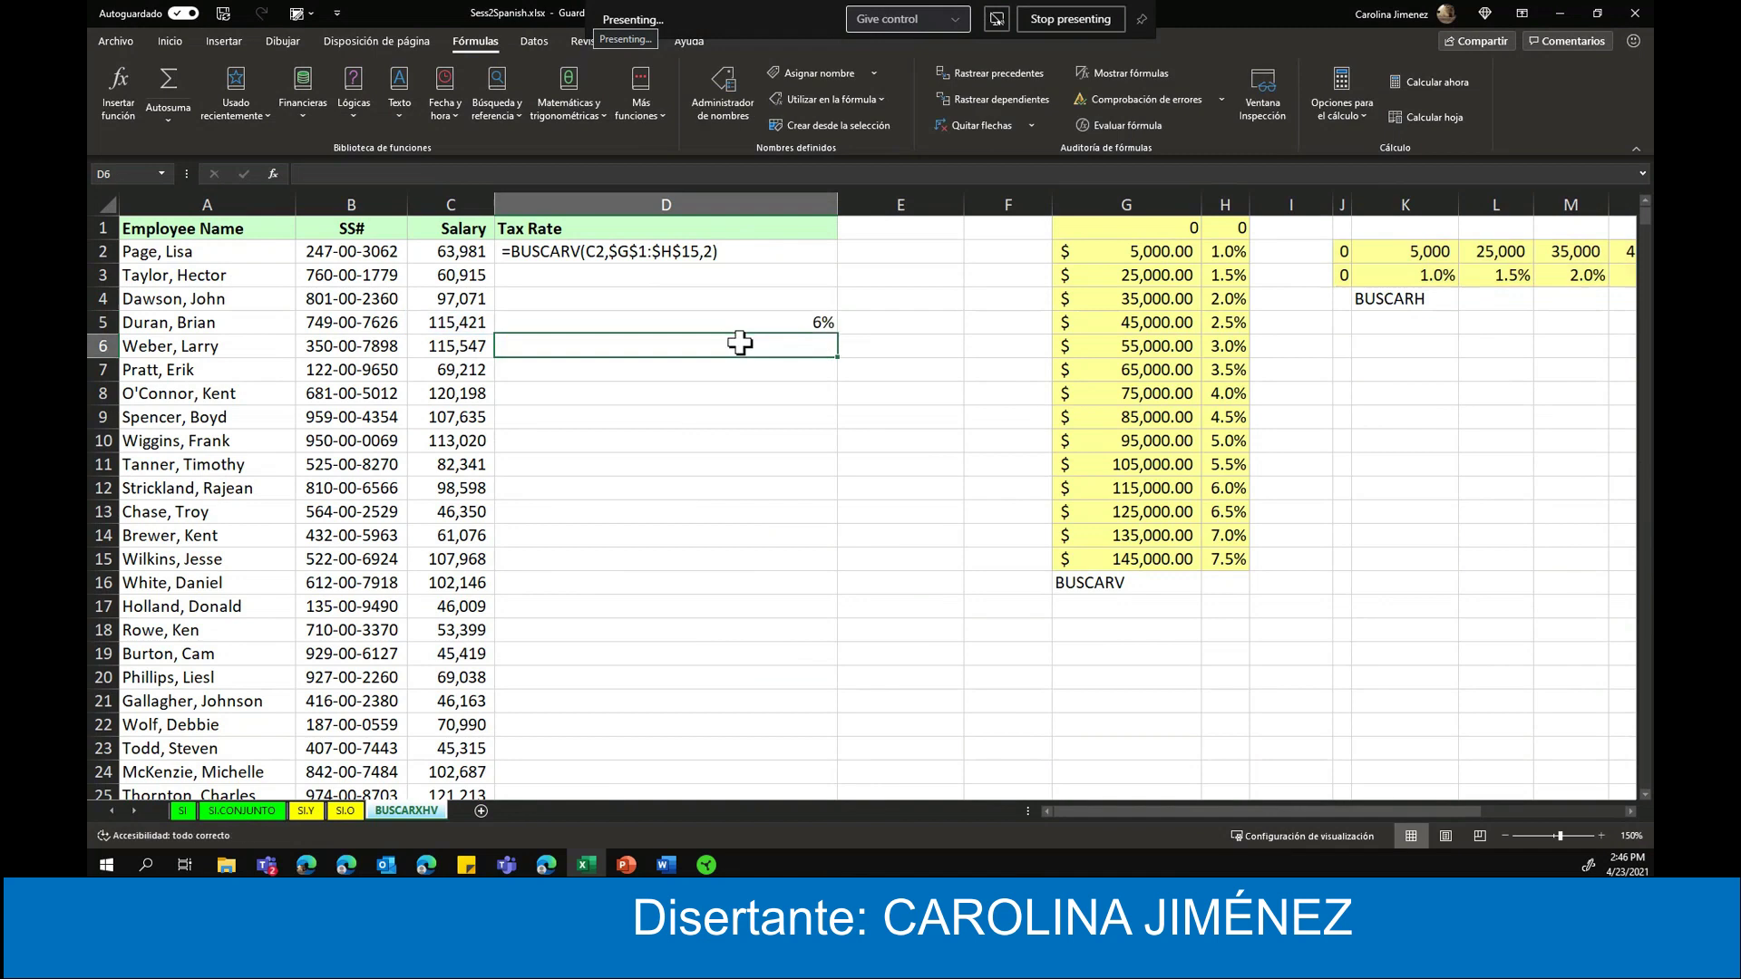
- Check D5's 6% result against the salary in C5, then select empty Tax Rate cell D6
{"action": "left_click", "coordinate": [781, 325]}
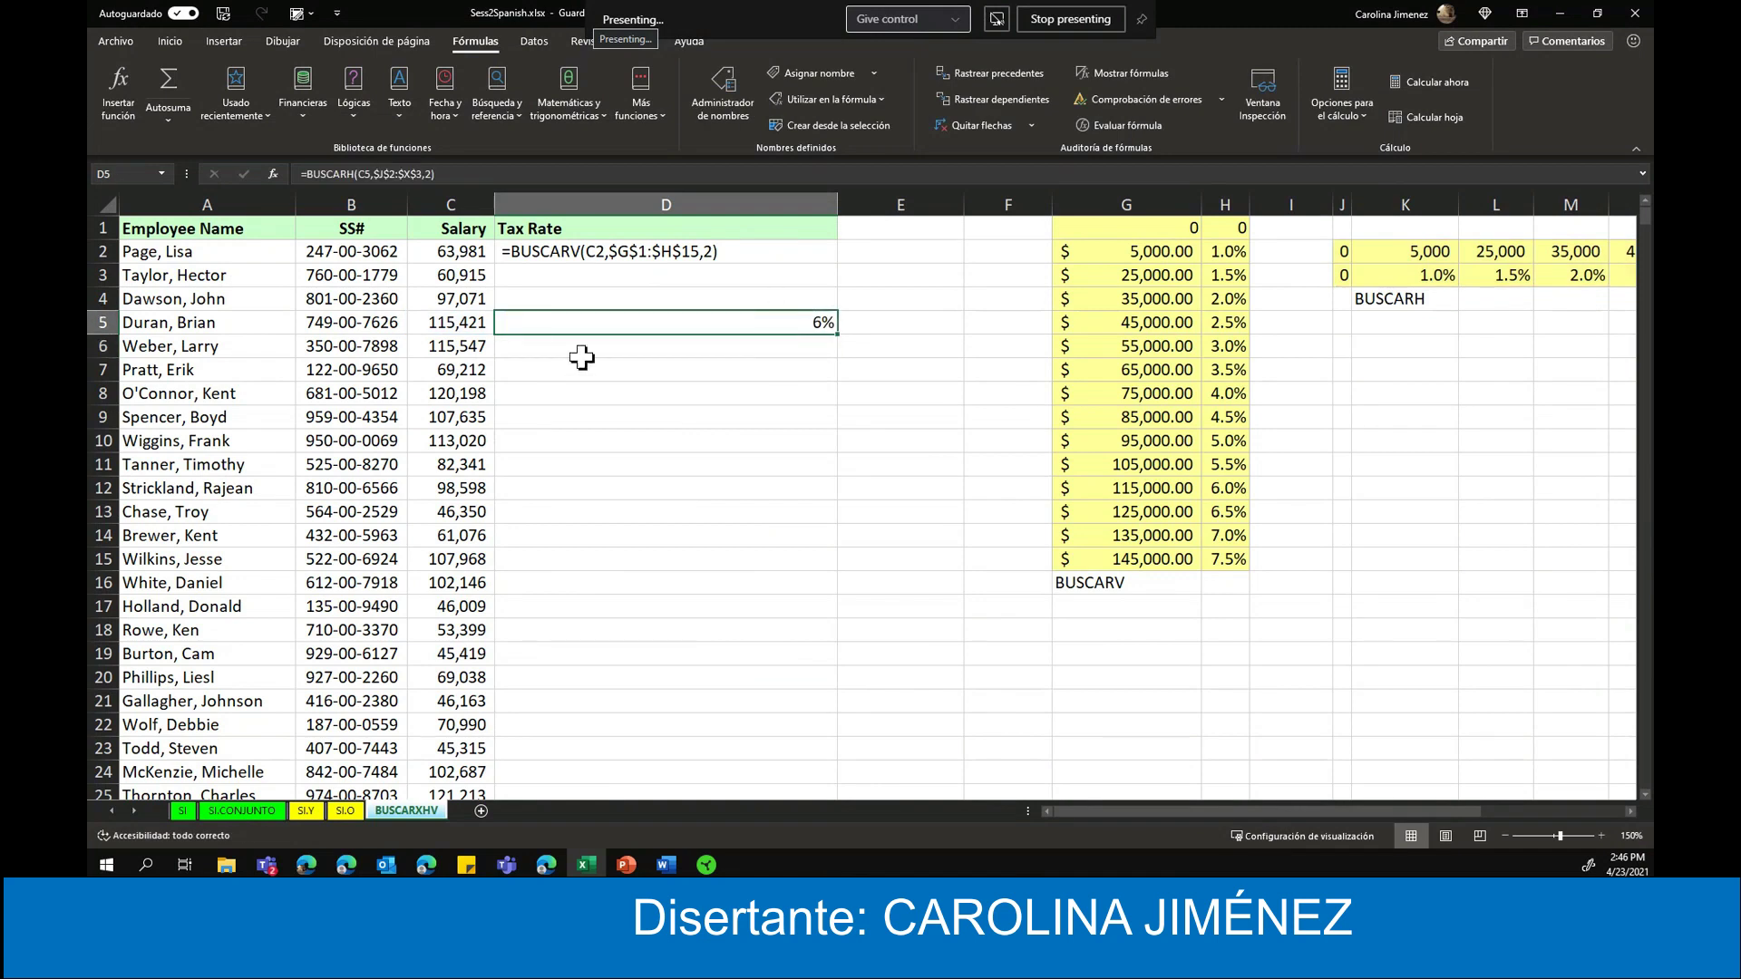
{"action": "left_click", "coordinate": [458, 324]}
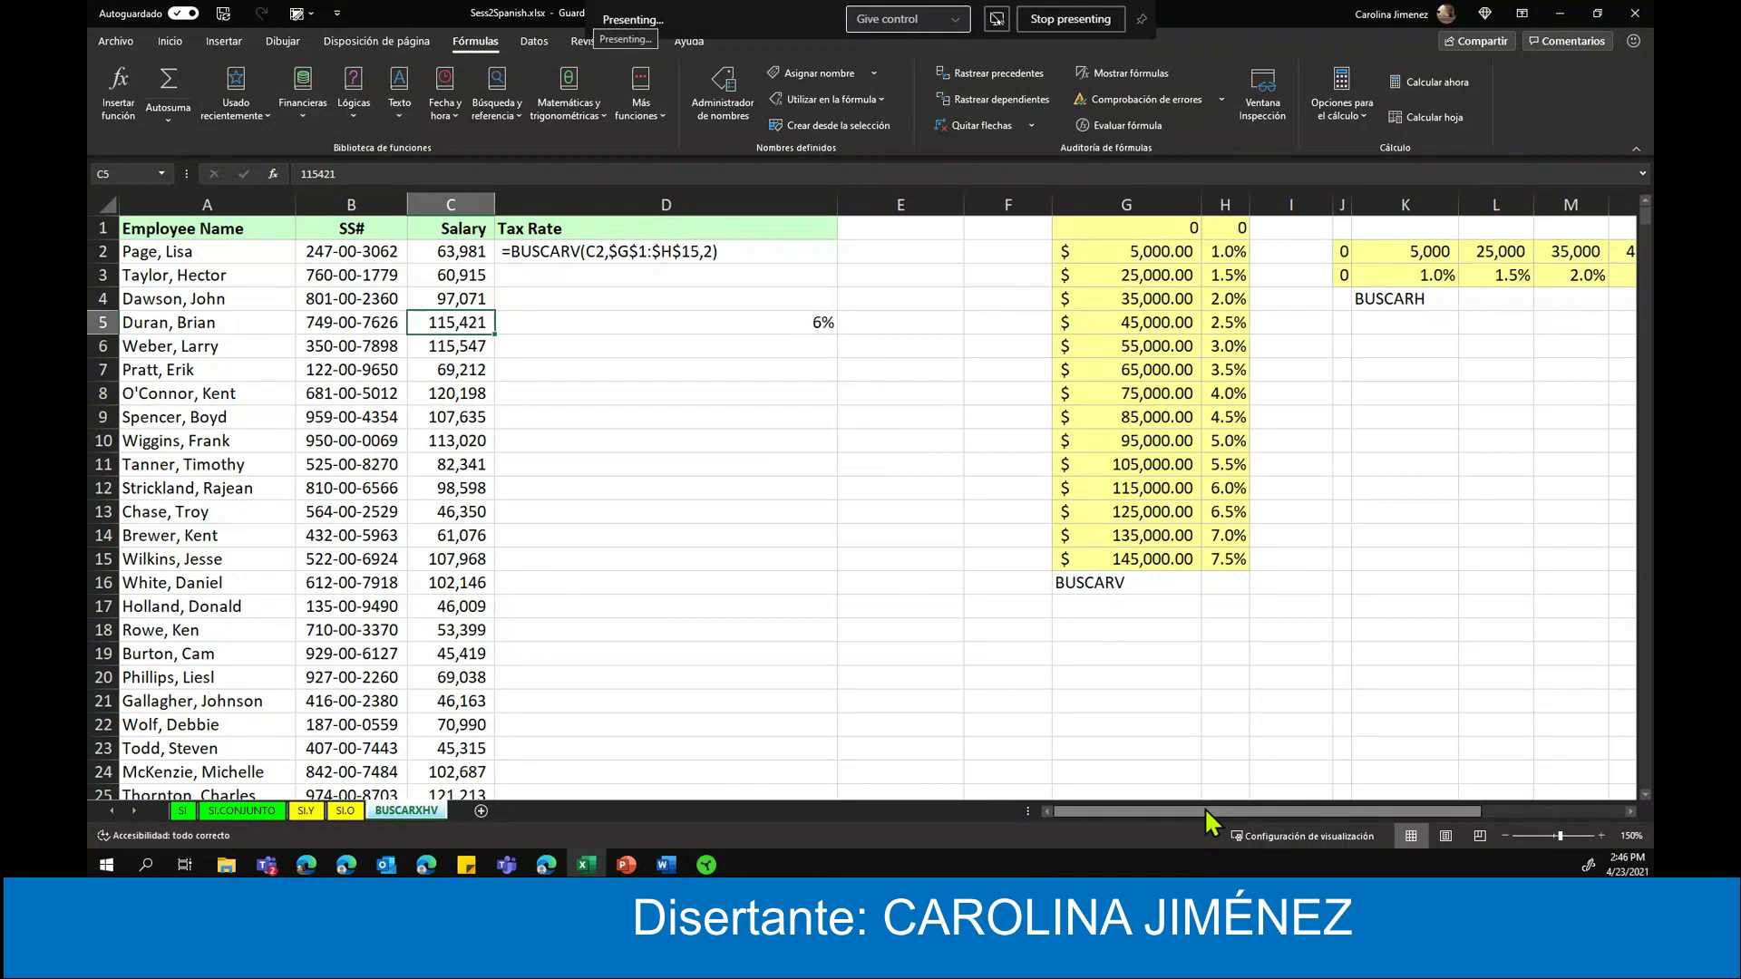
{"action": "left_click_drag", "start_coordinate": [1207, 810], "coordinate": [1351, 797]}
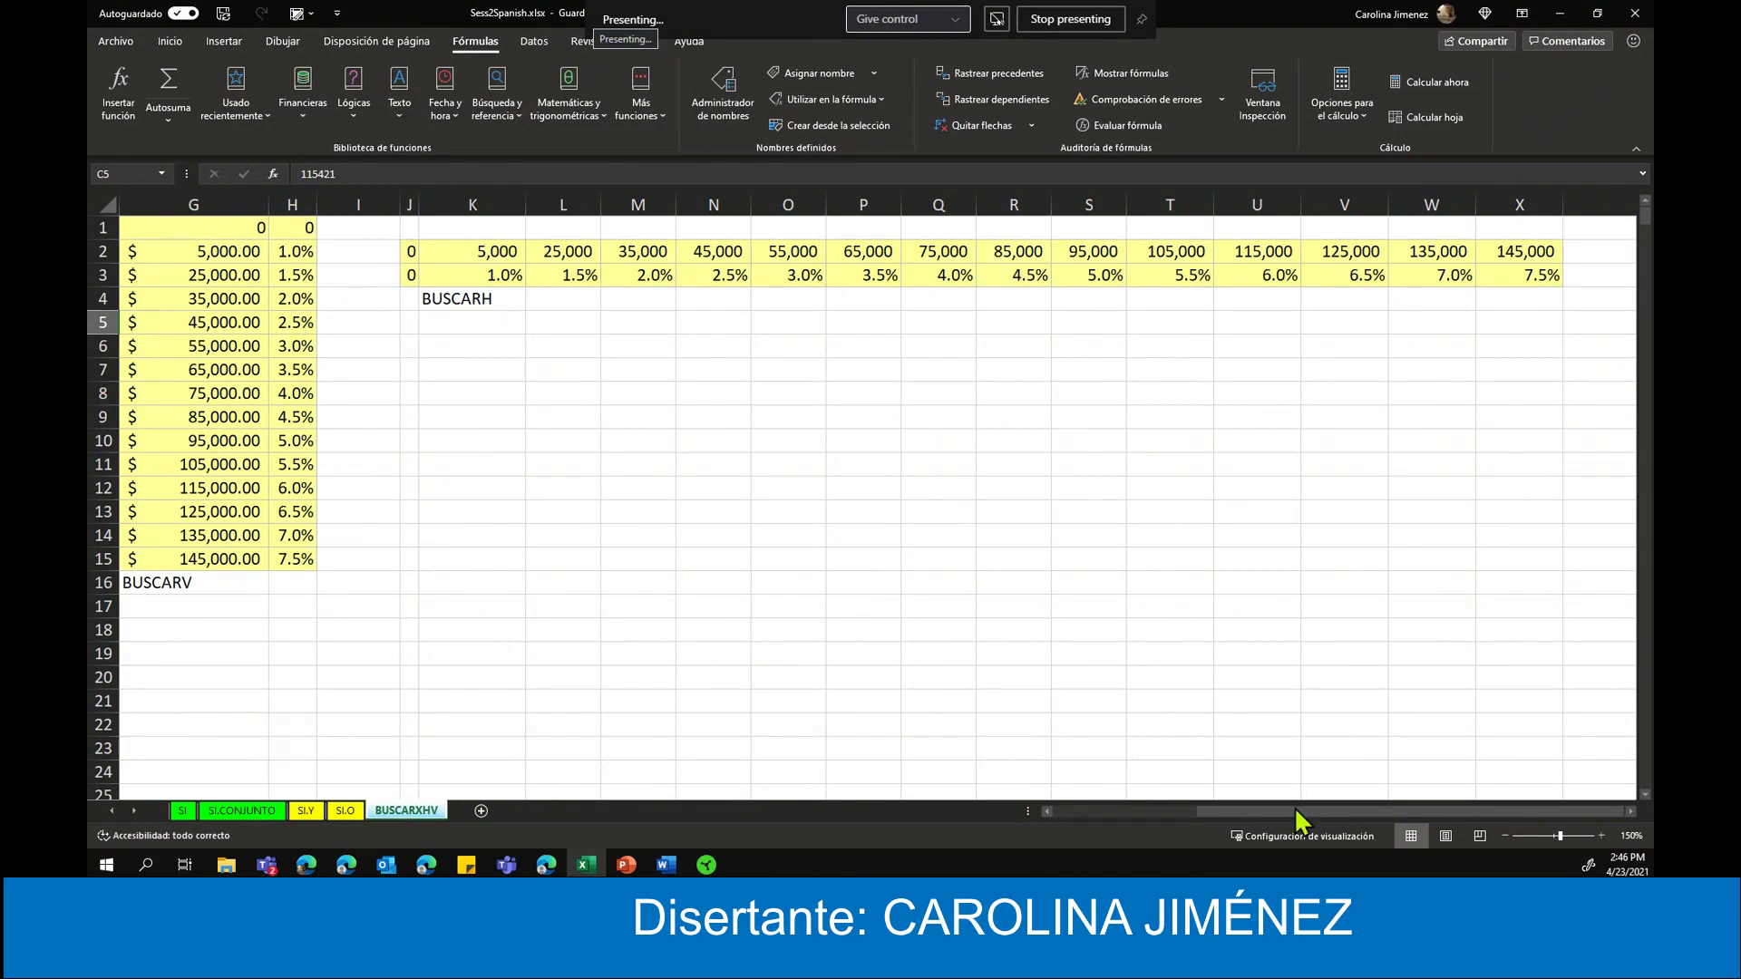
{"action": "left_click_drag", "start_coordinate": [1293, 810], "coordinate": [1116, 812]}
{"action": "left_click", "coordinate": [464, 388]}
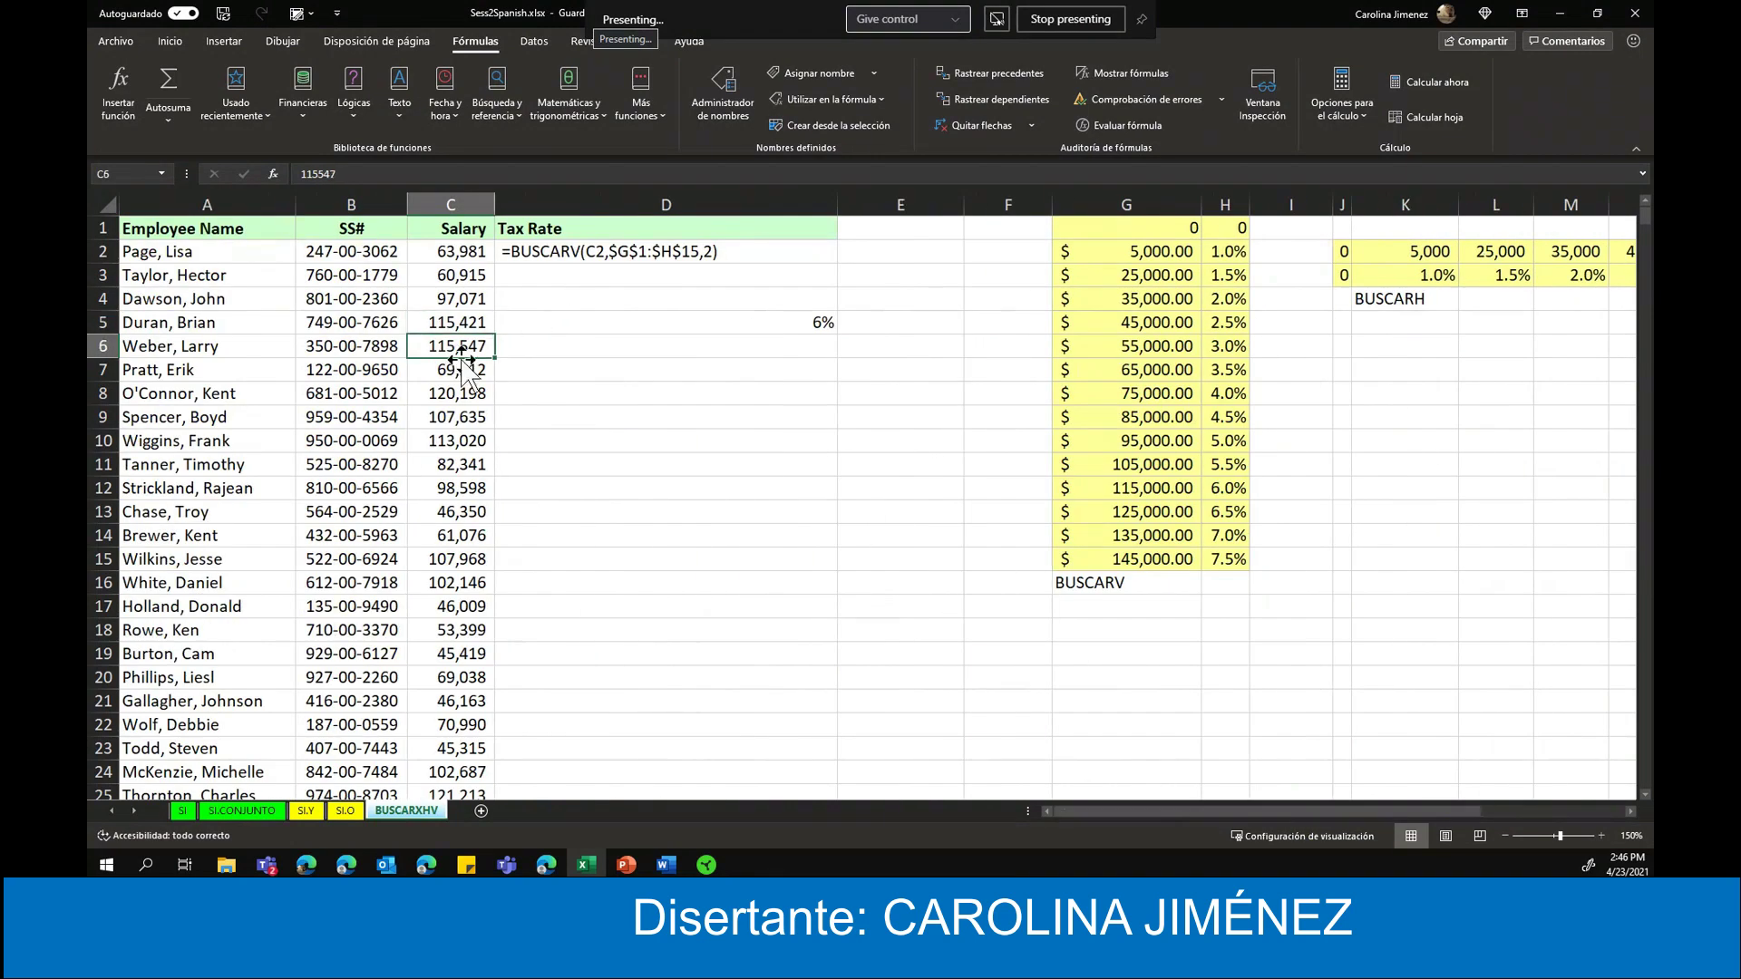
{"action": "left_click", "coordinate": [573, 354]}
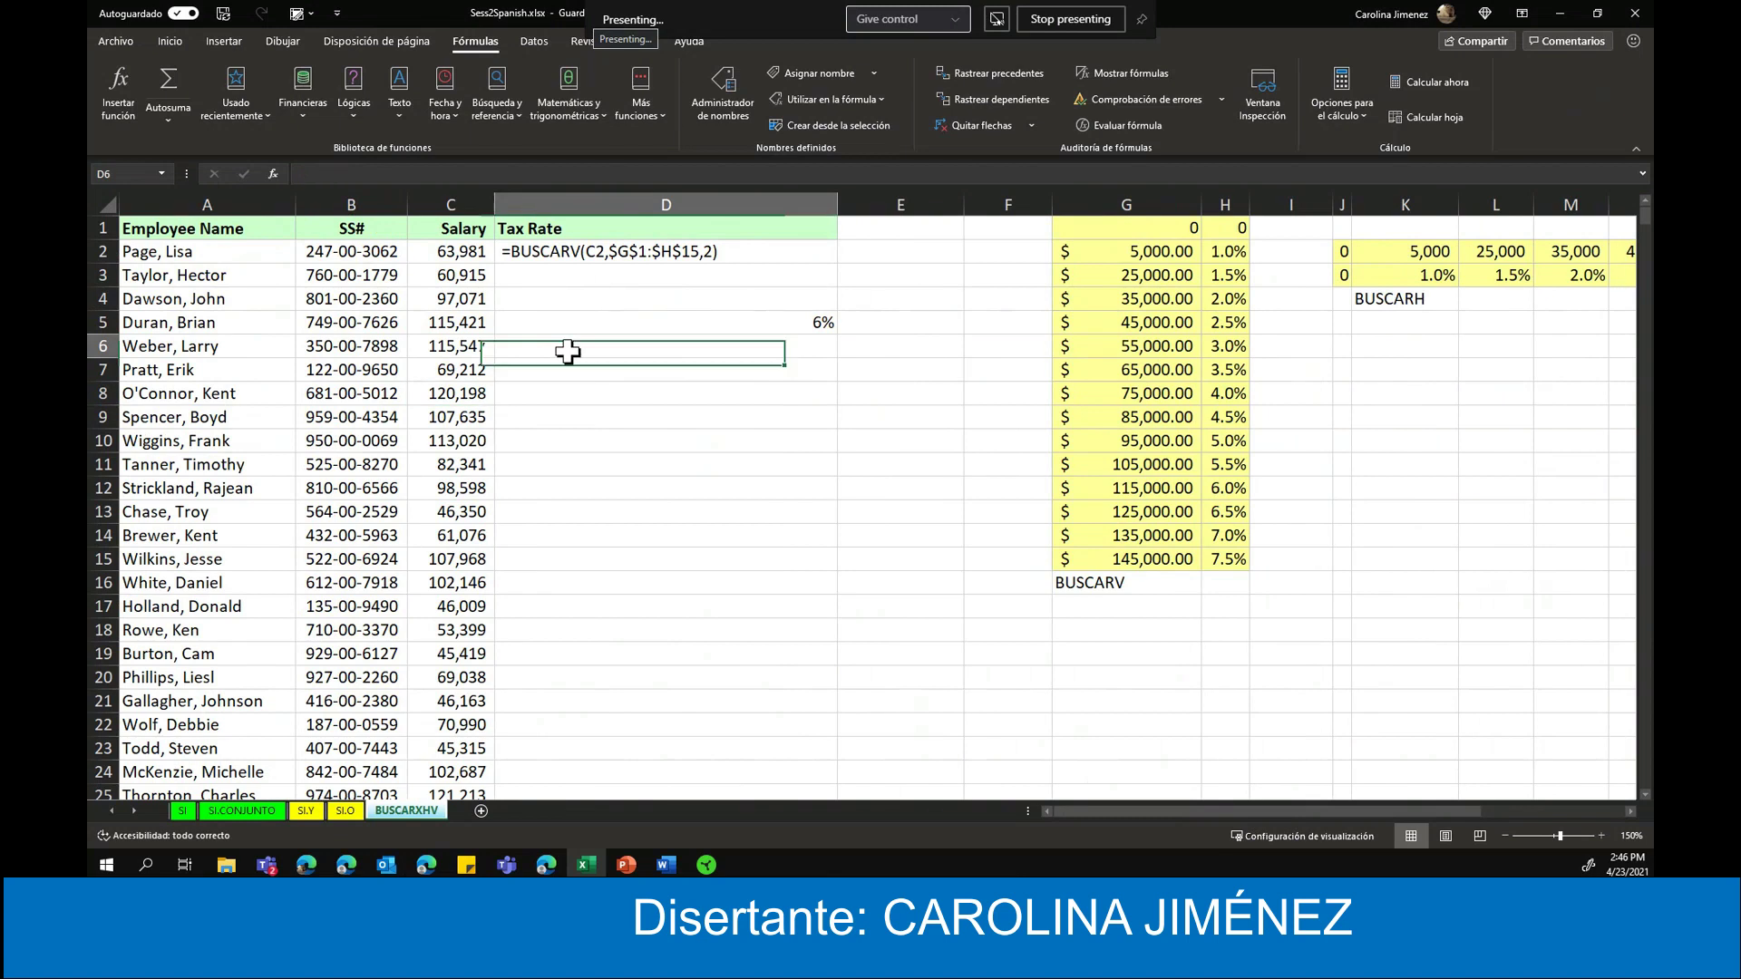
- Enter =BUSCARV(C6,G1:H15,2) in D6, returning a 6% tax rate
{"action": "double_click", "coordinate": [566, 347]}
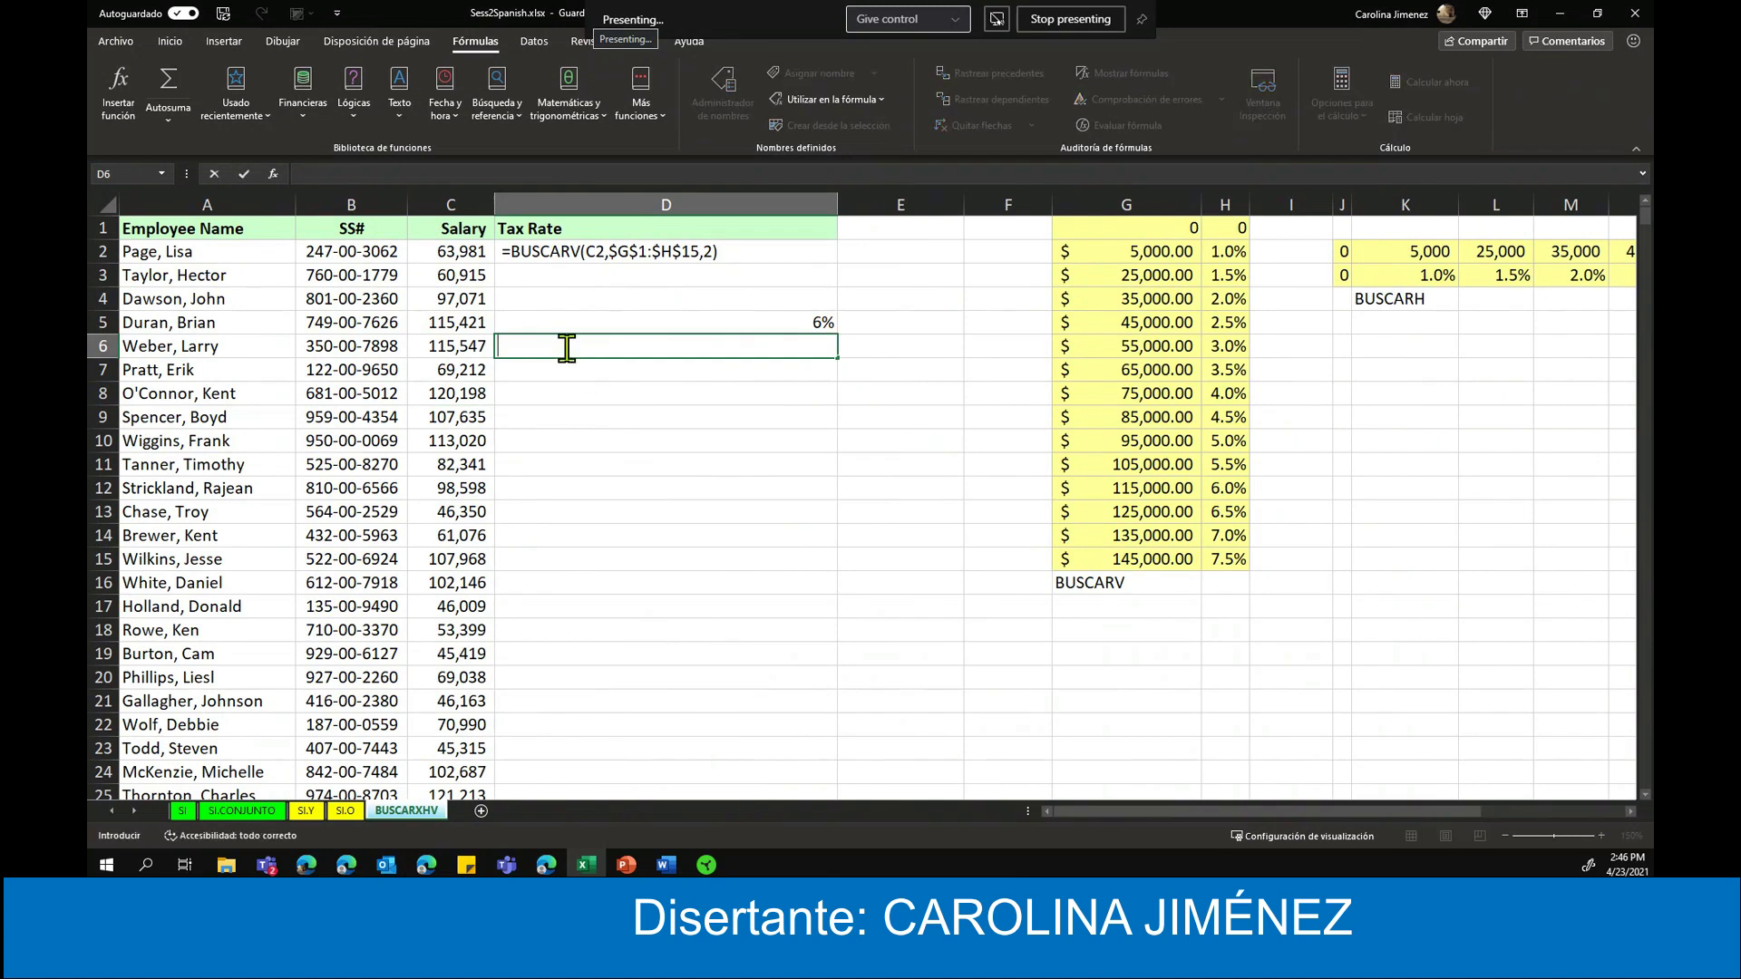
{"action": "type", "text": "=b"}
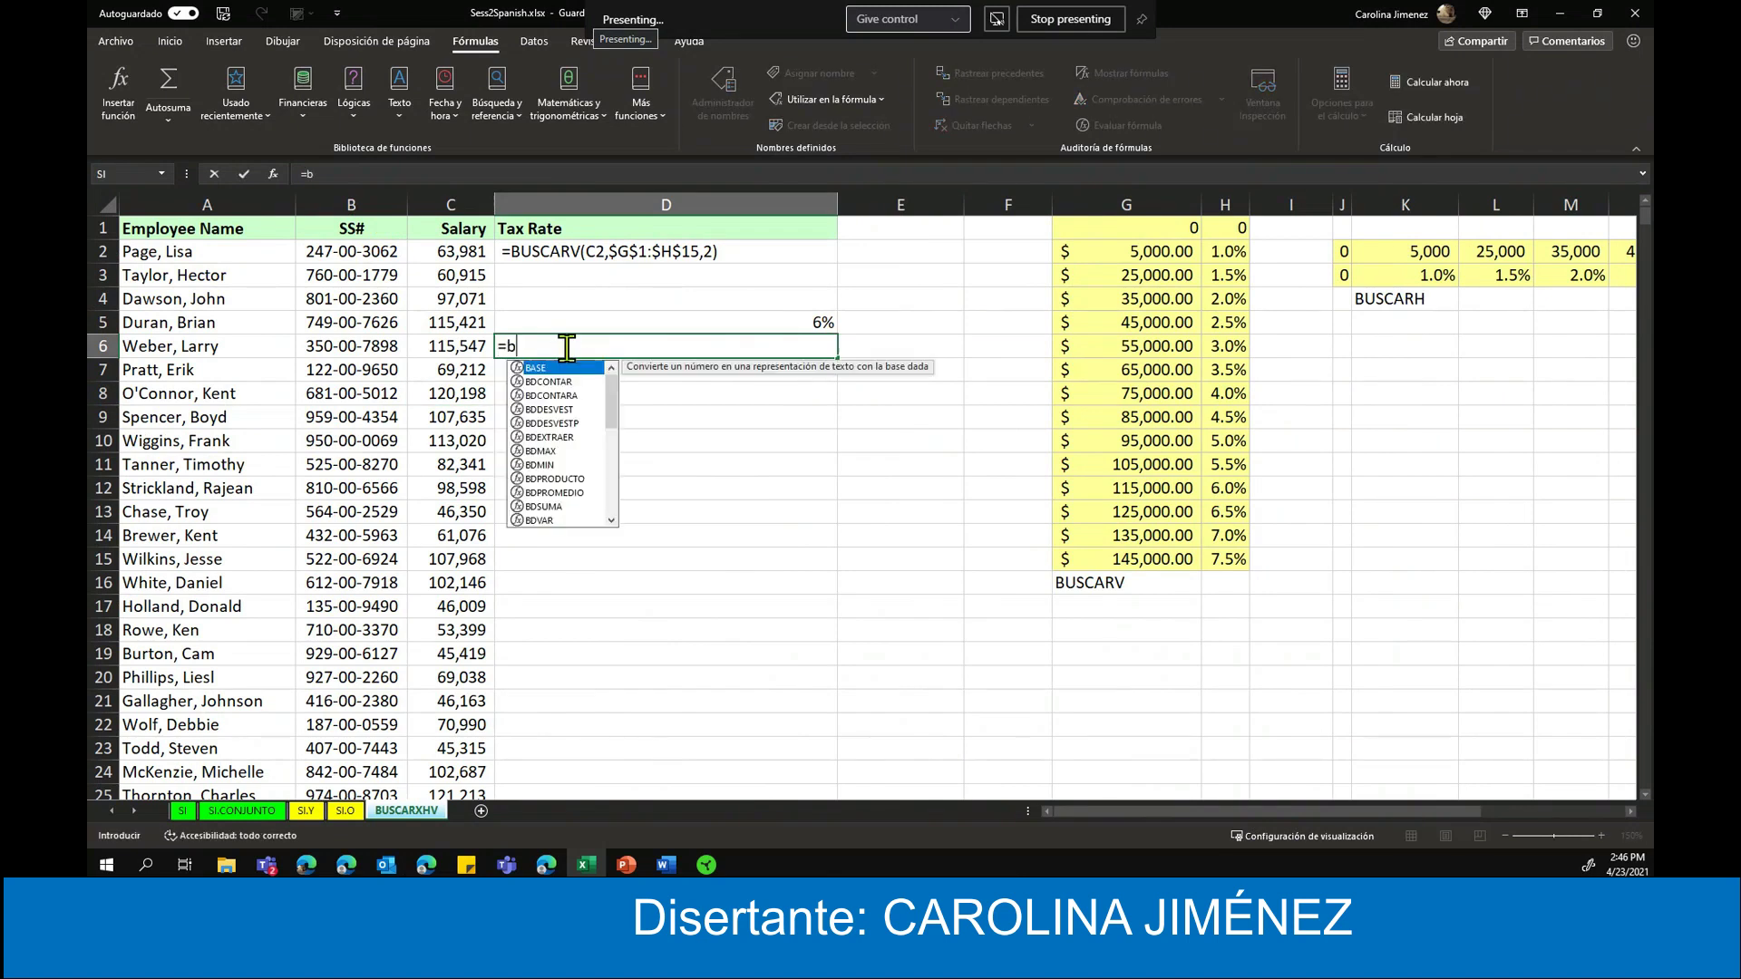
{"action": "type", "text": "usca"}
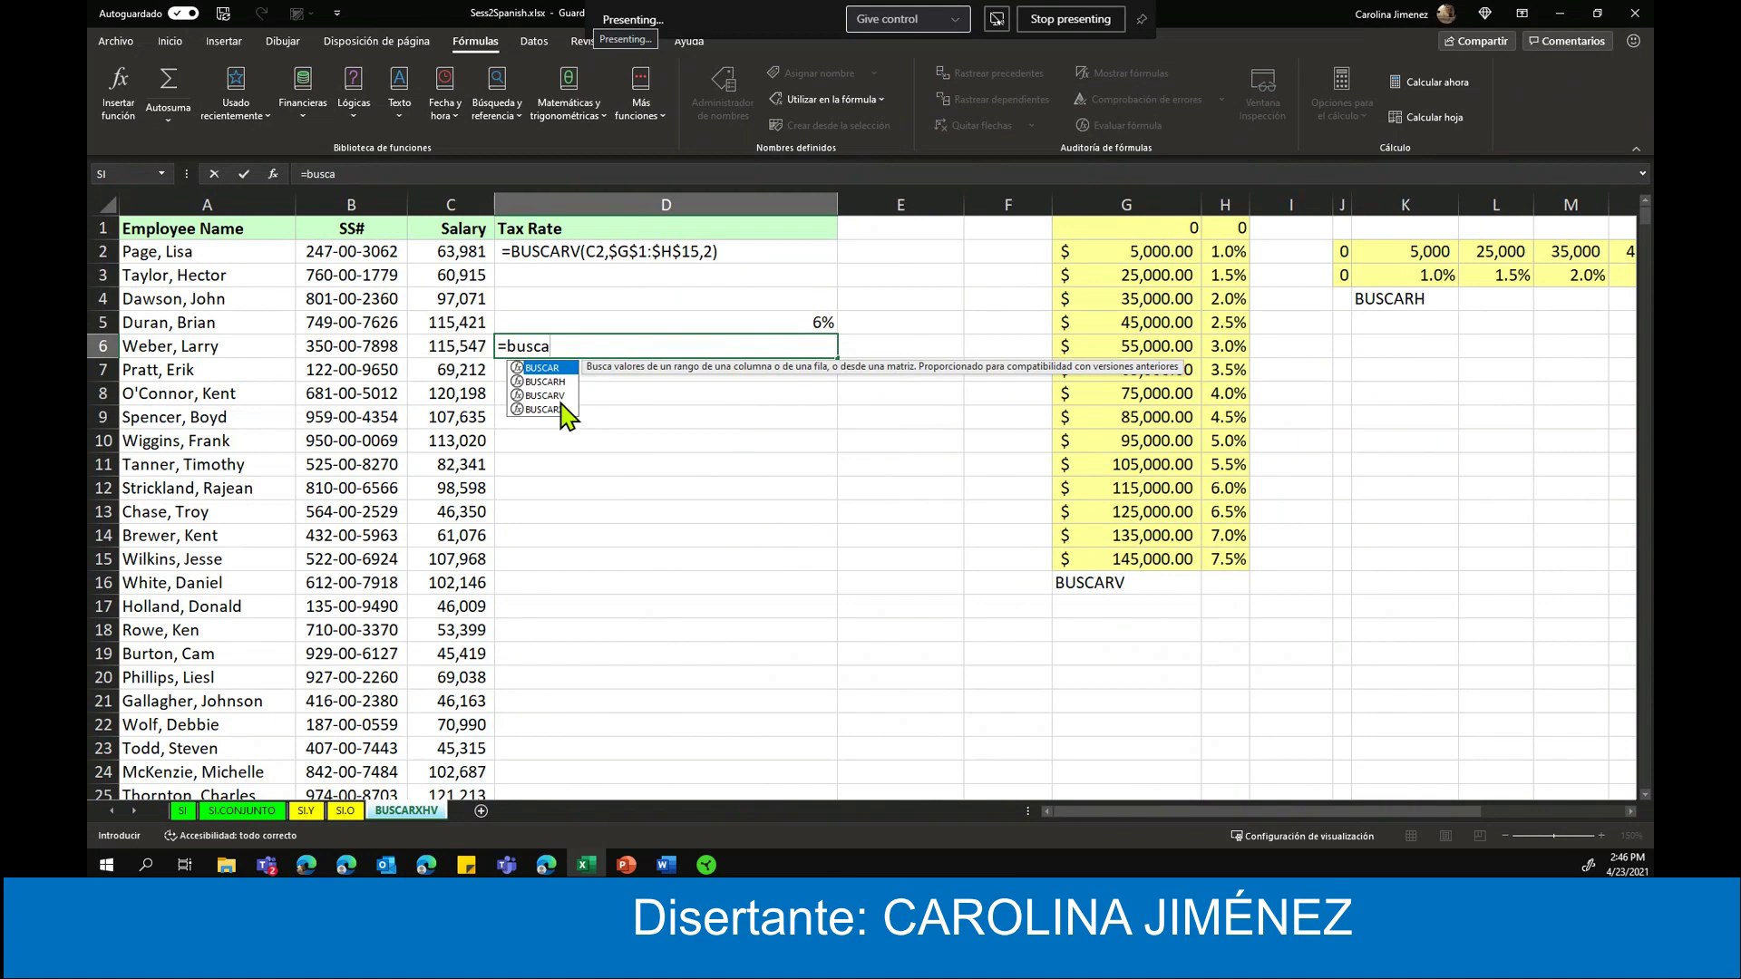
{"action": "double_click", "coordinate": [564, 396]}
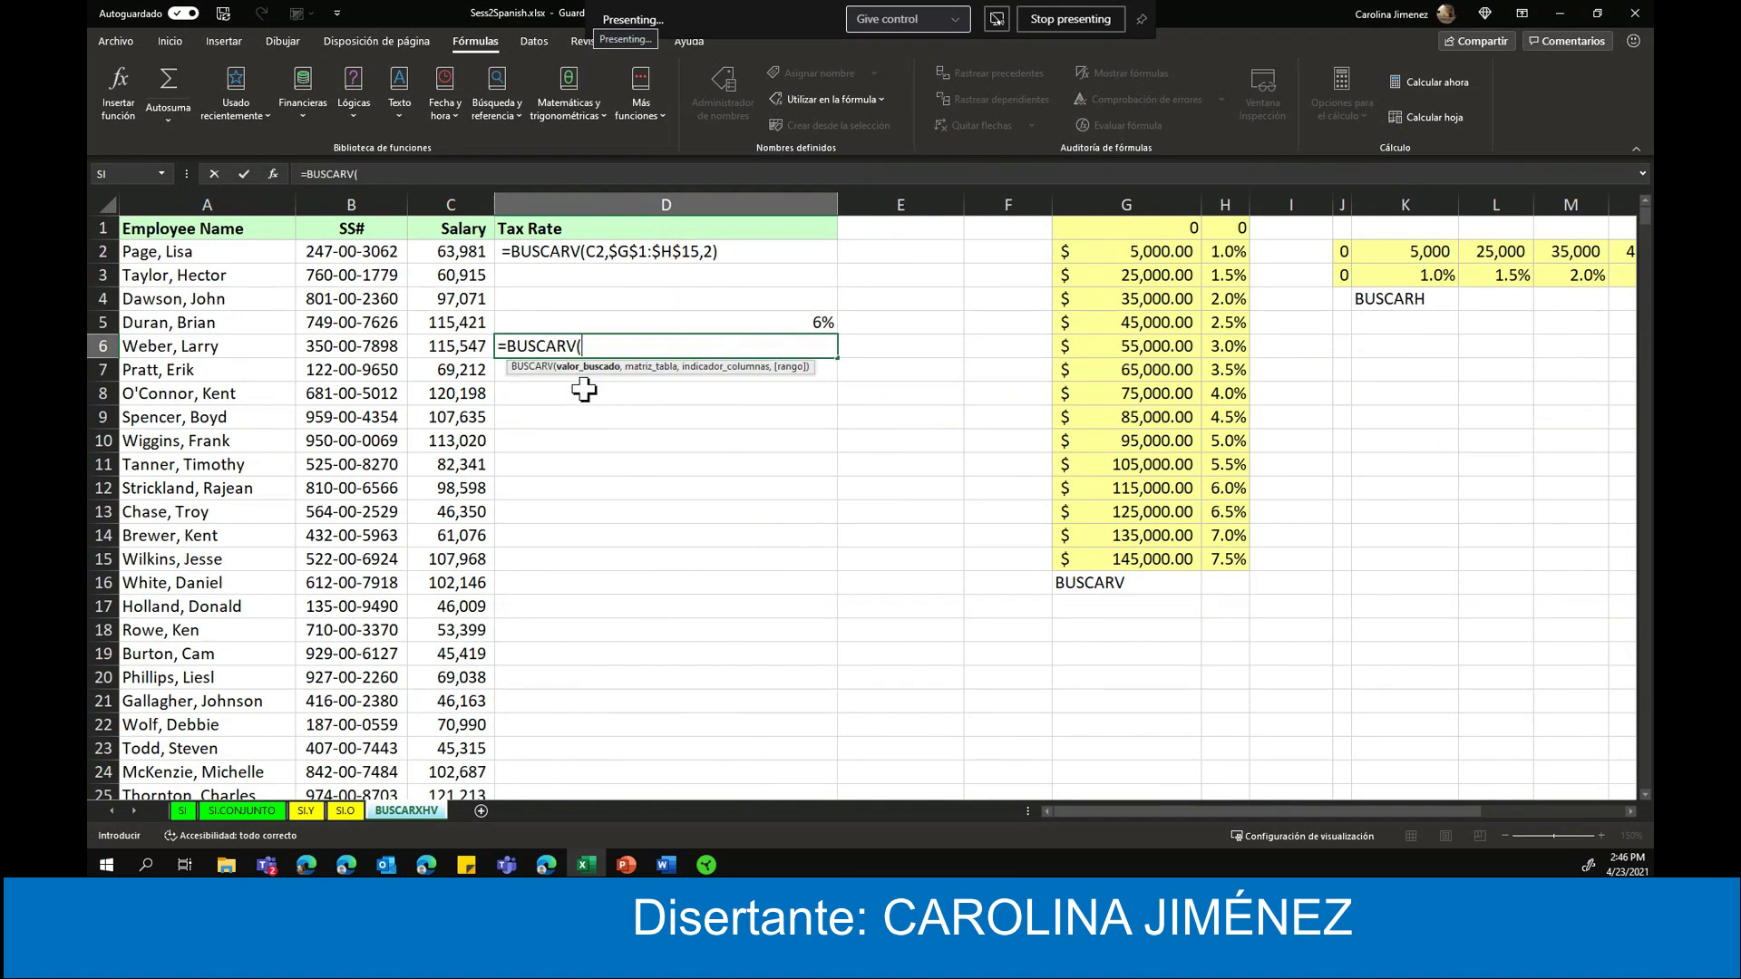
{"action": "left_click", "coordinate": [474, 347]}
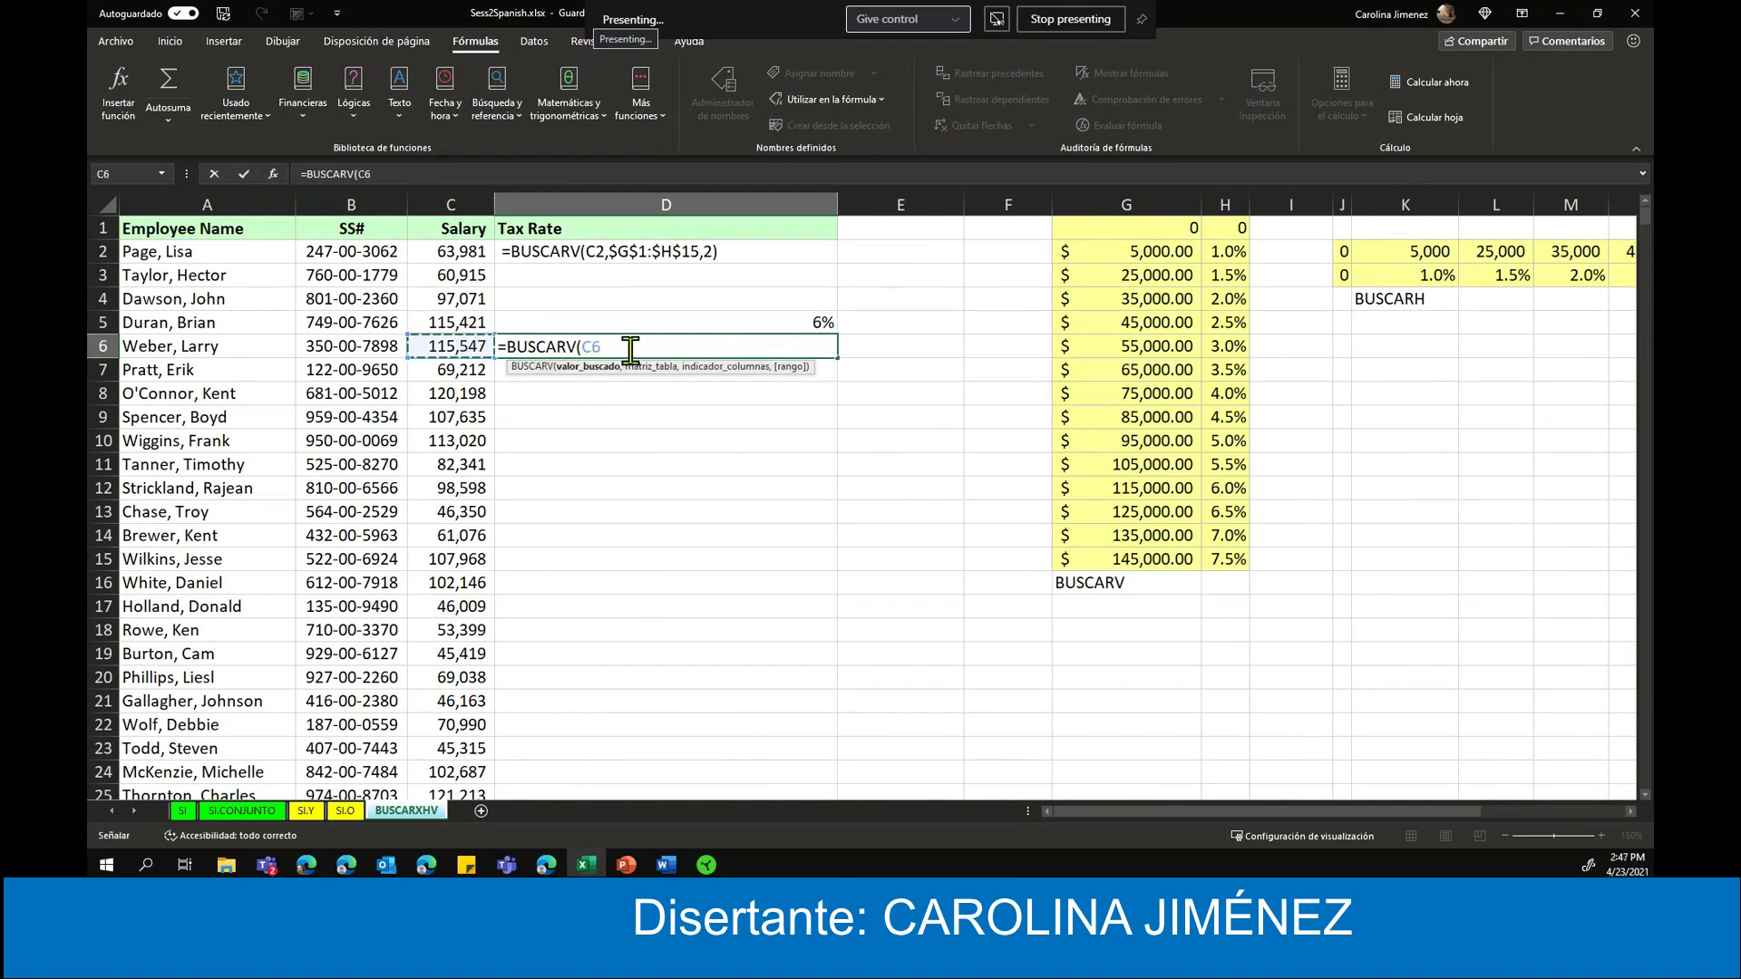
{"action": "type", "text": ","}
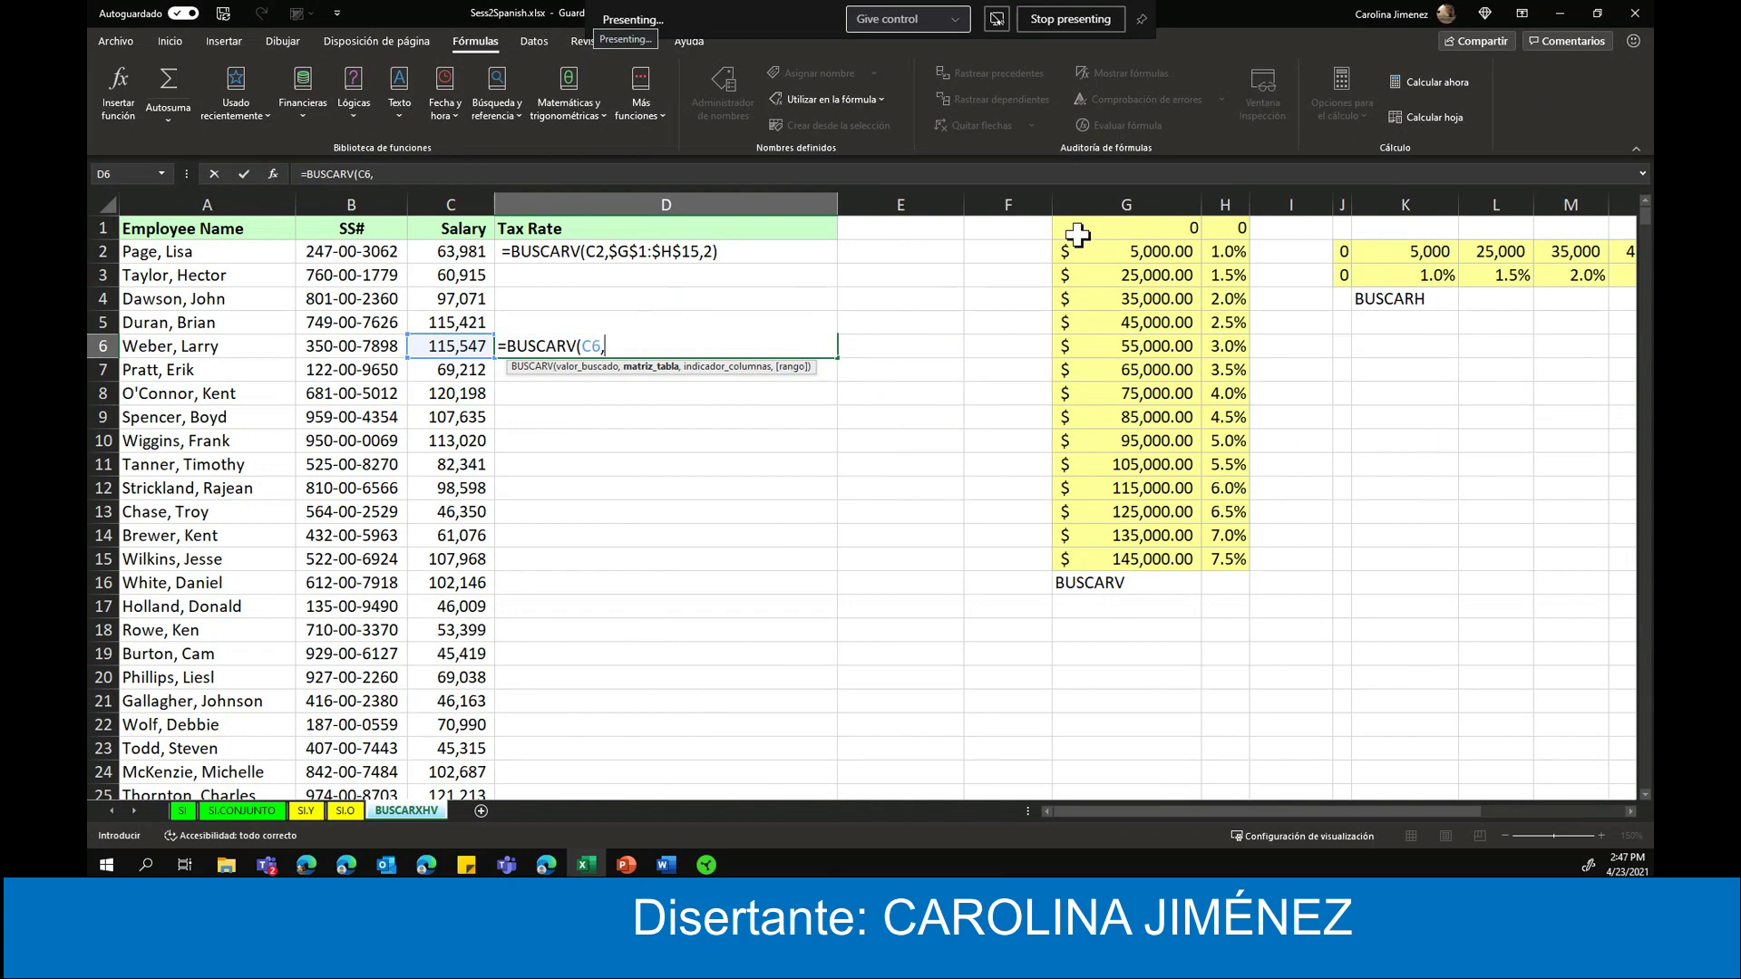
{"action": "left_click", "coordinate": [1079, 229]}
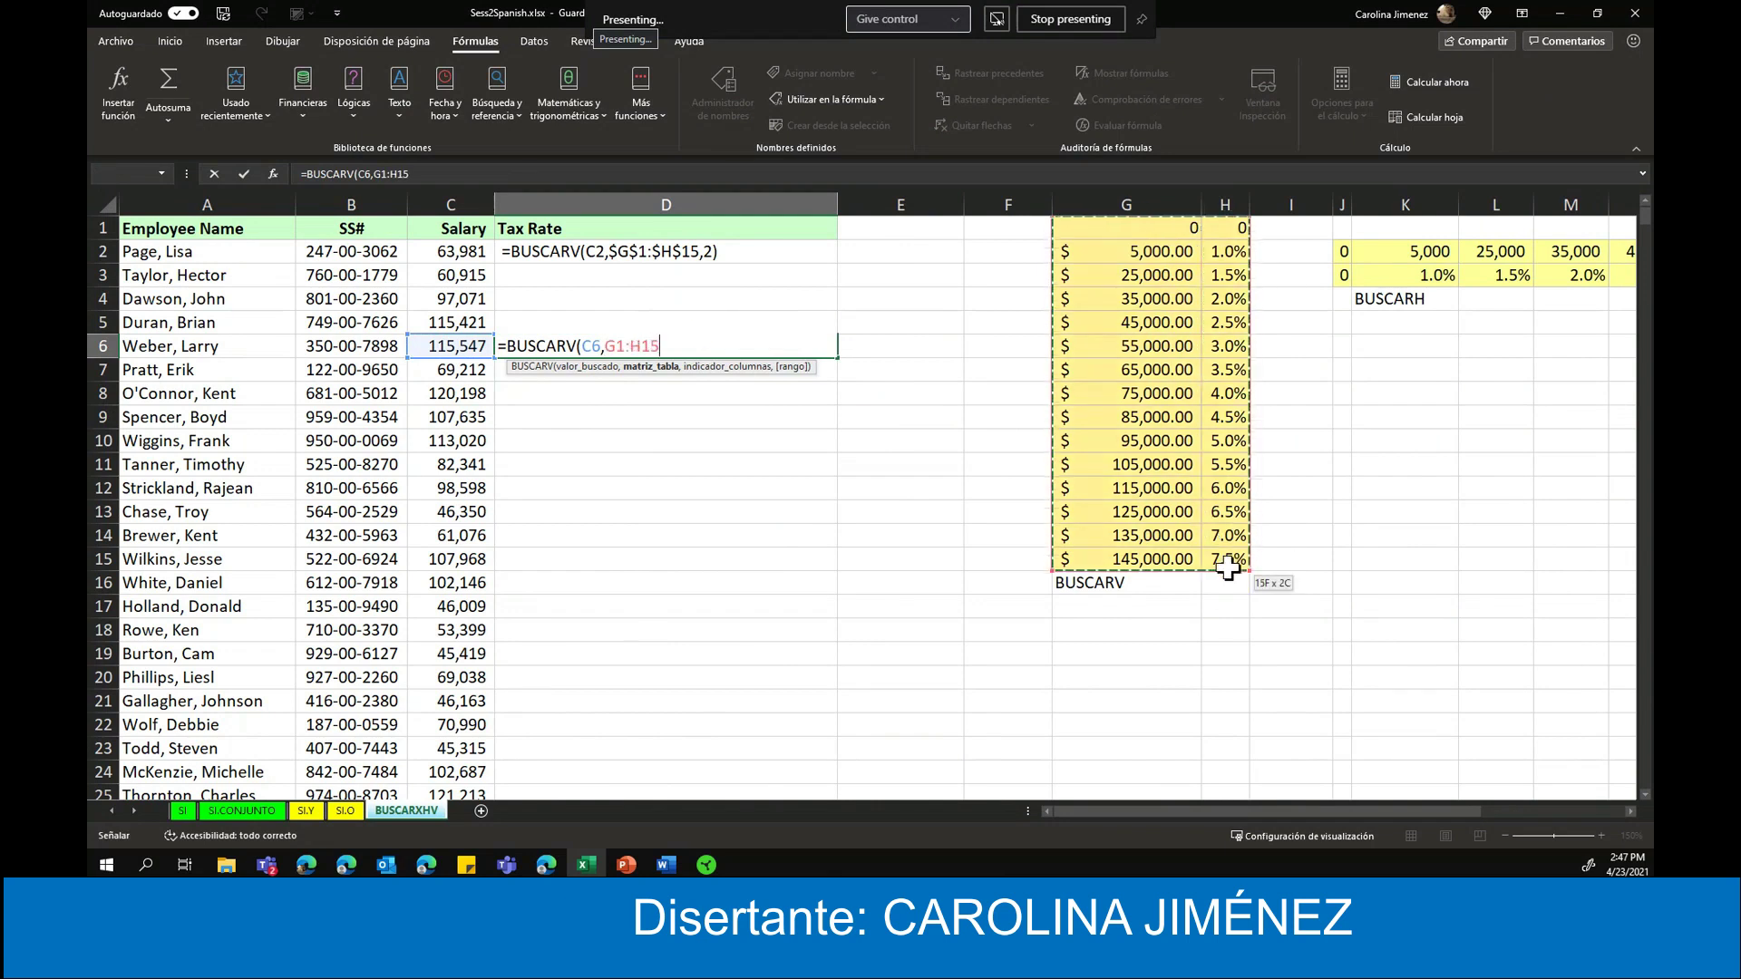
{"action": "left_click_drag", "start_coordinate": [1145, 246], "coordinate": [1228, 558]}
{"action": "type", "text": ","}
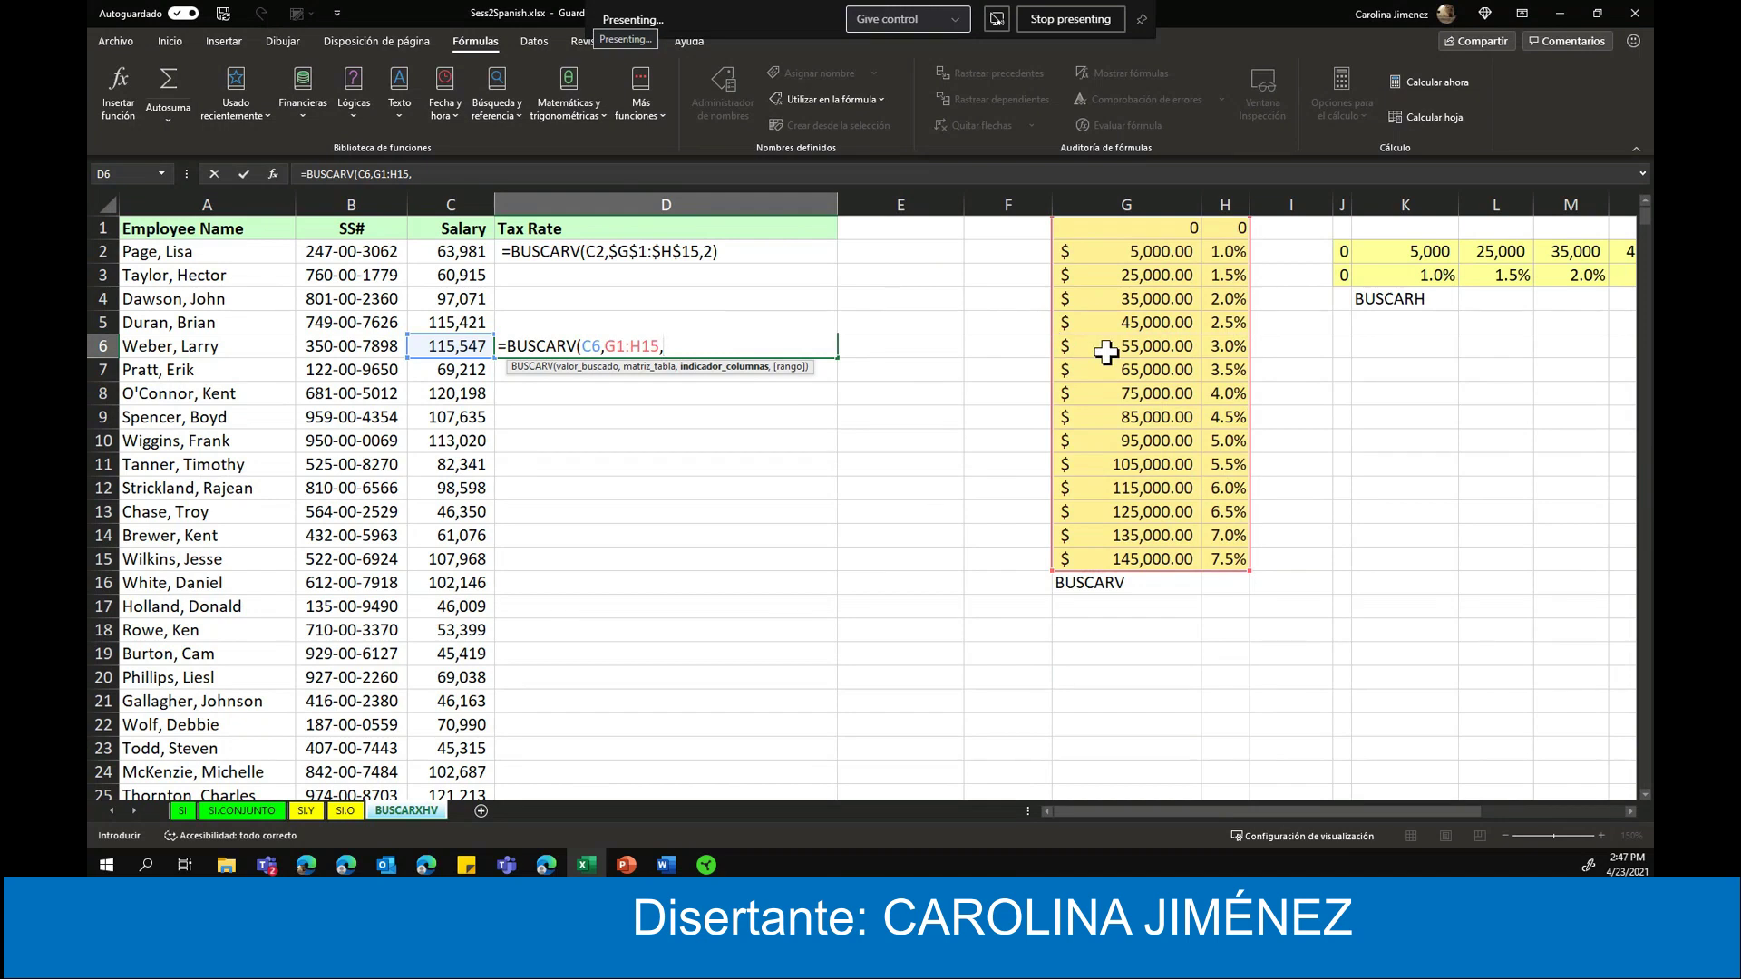
{"action": "type", "text": "2"}
{"action": "key", "text": "Return"}
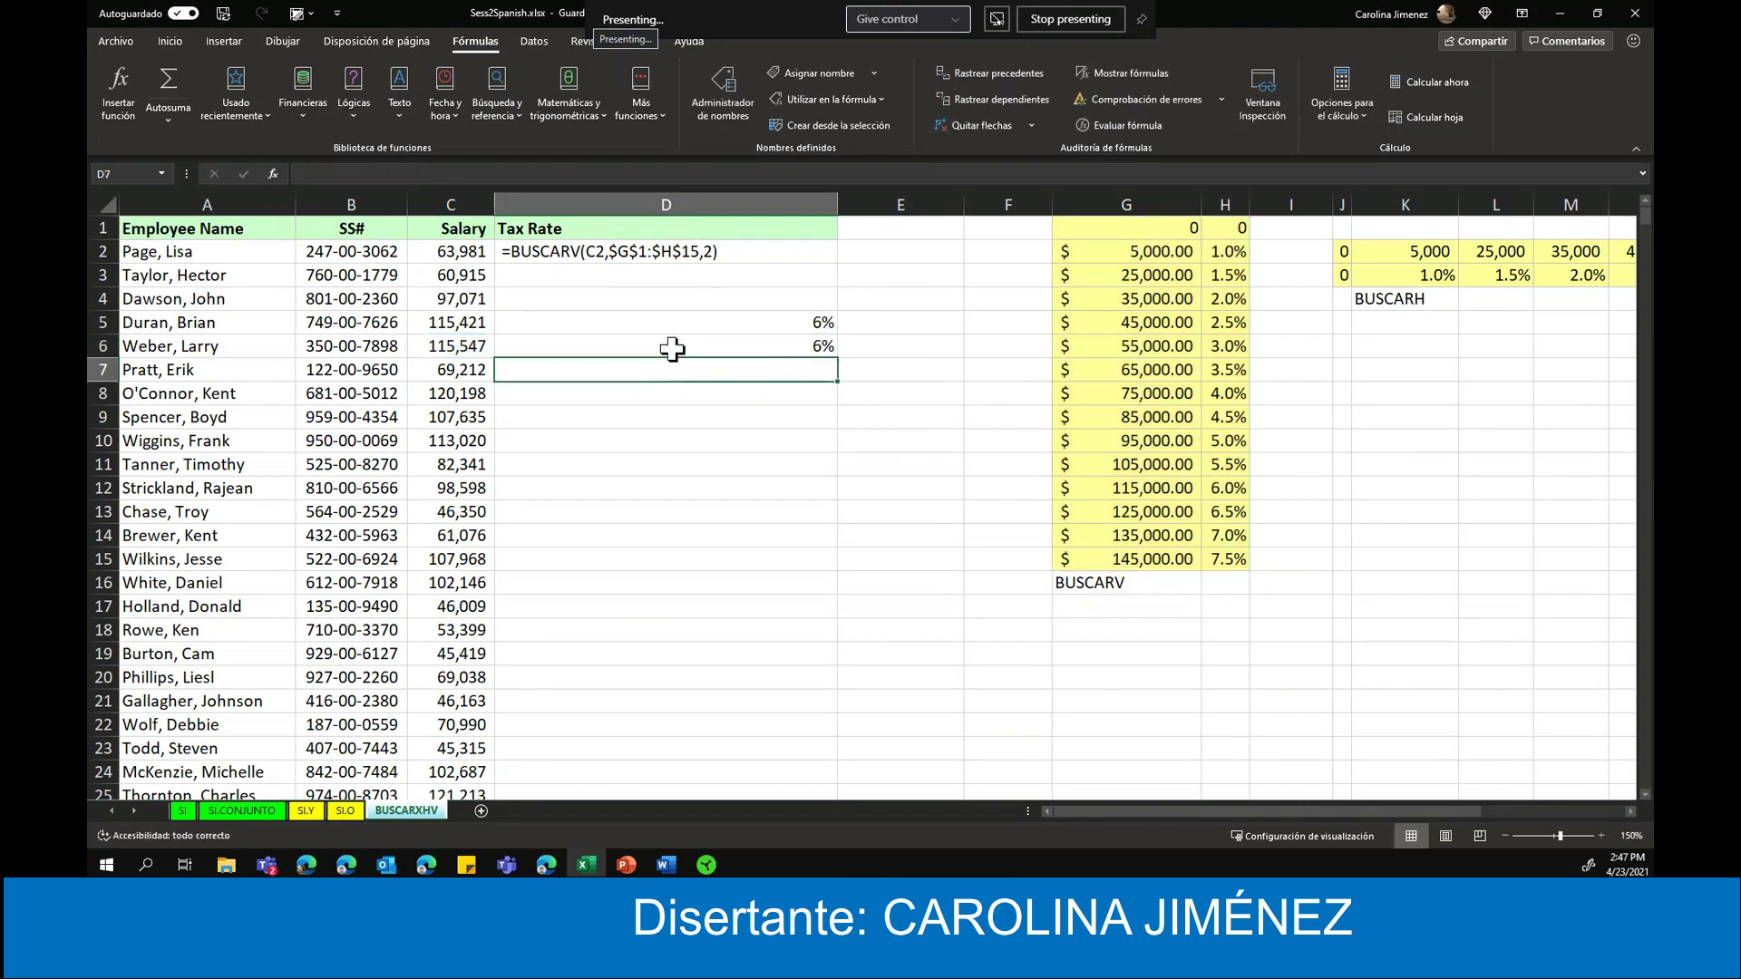
- Compare D6's BUSCARV formula with D5's BUSCARH formula
{"action": "left_click", "coordinate": [779, 353]}
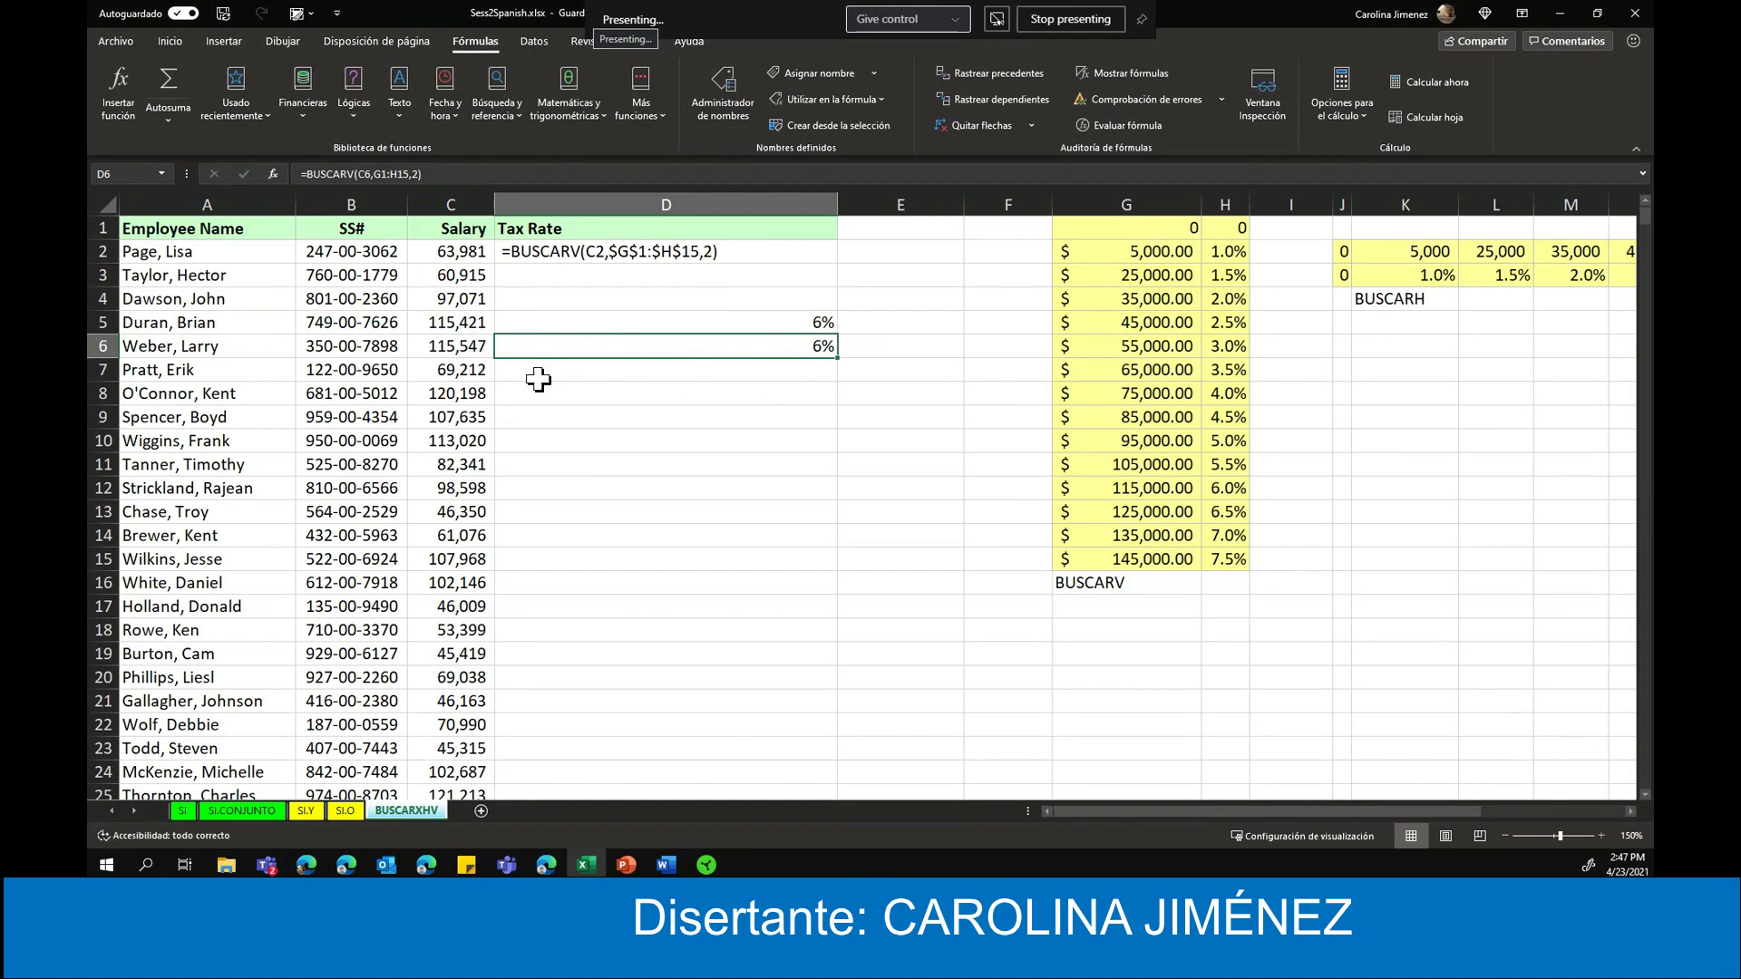
{"action": "left_click", "coordinate": [806, 326]}
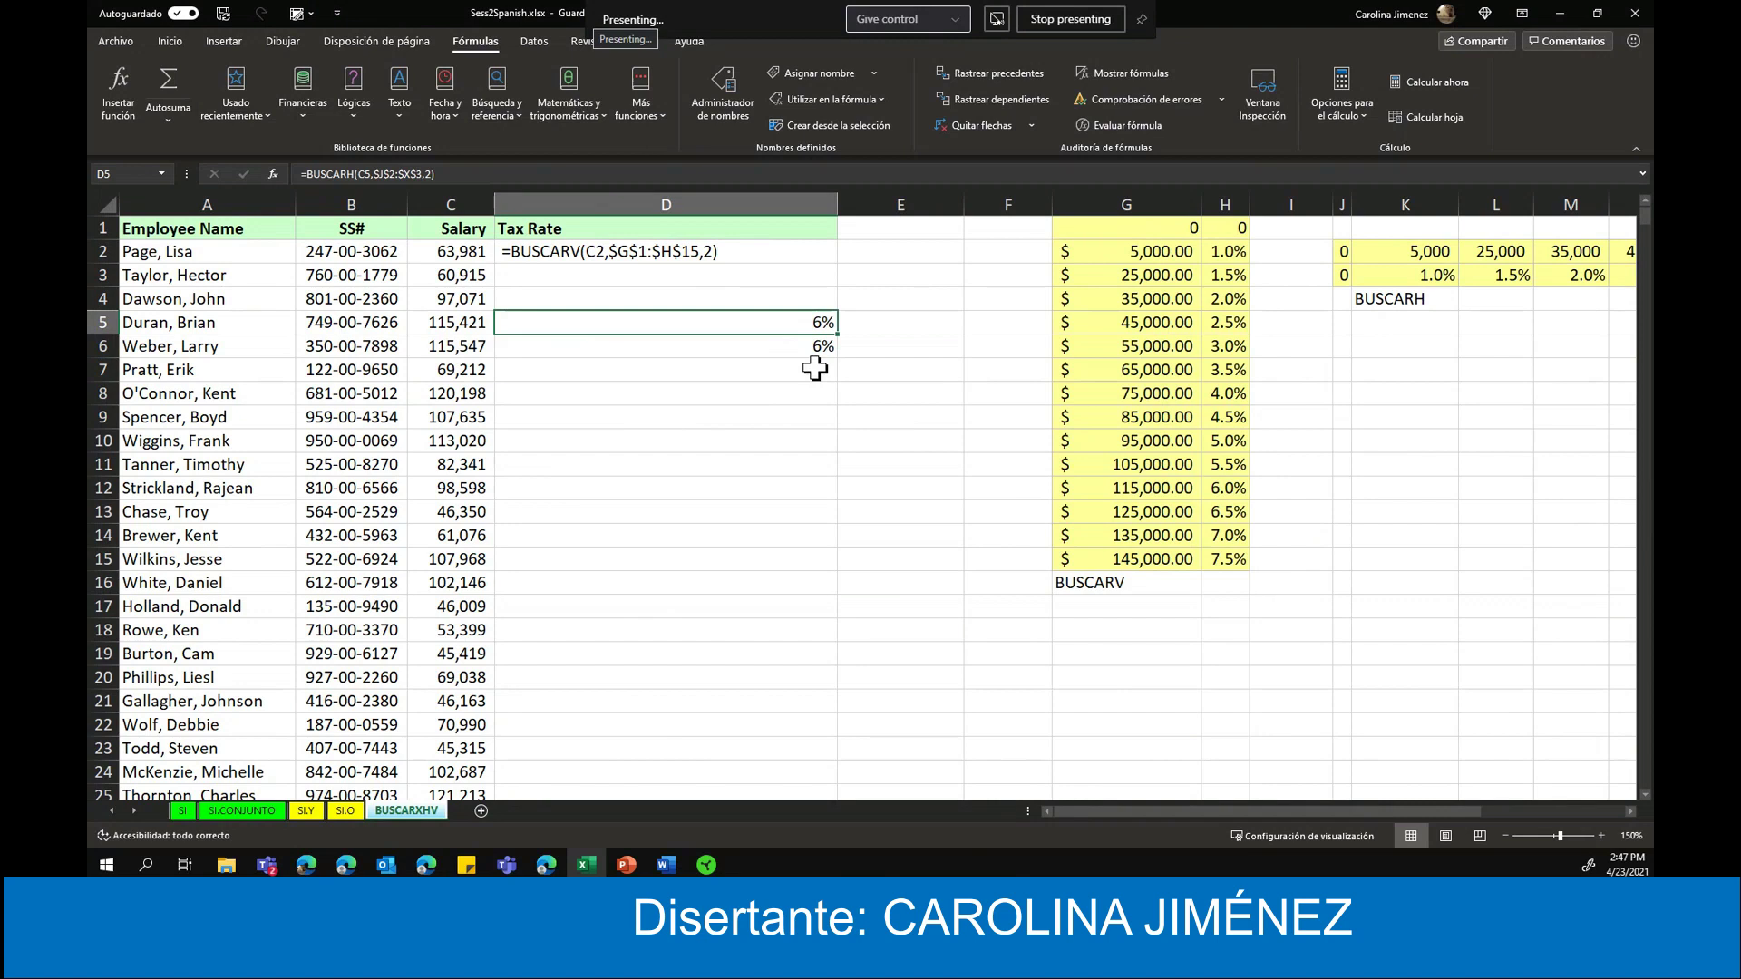
{"action": "left_click", "coordinate": [815, 347]}
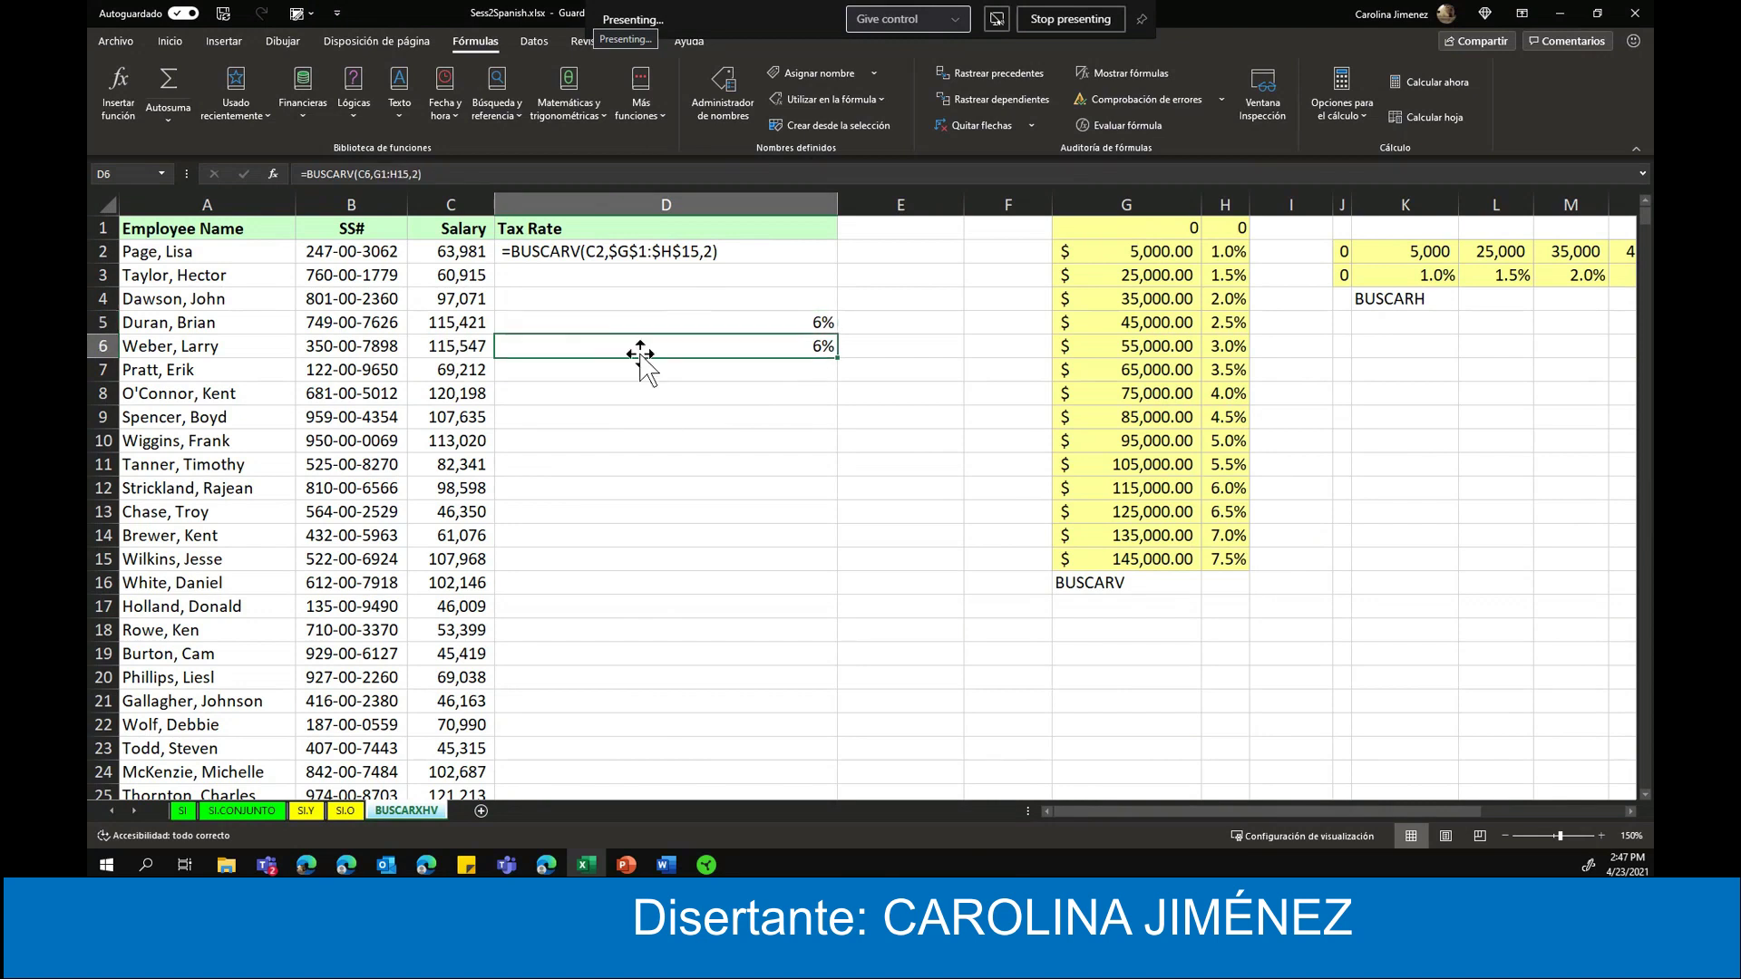
{"action": "scroll", "coordinate": [641, 358], "scroll_direction": "down", "scroll_amount": 5}
{"action": "left_click", "coordinate": [699, 435]}
{"action": "scroll", "coordinate": [711, 432], "scroll_direction": "up", "scroll_amount": 4}
{"action": "scroll", "coordinate": [733, 365], "scroll_direction": "up", "scroll_amount": 2}
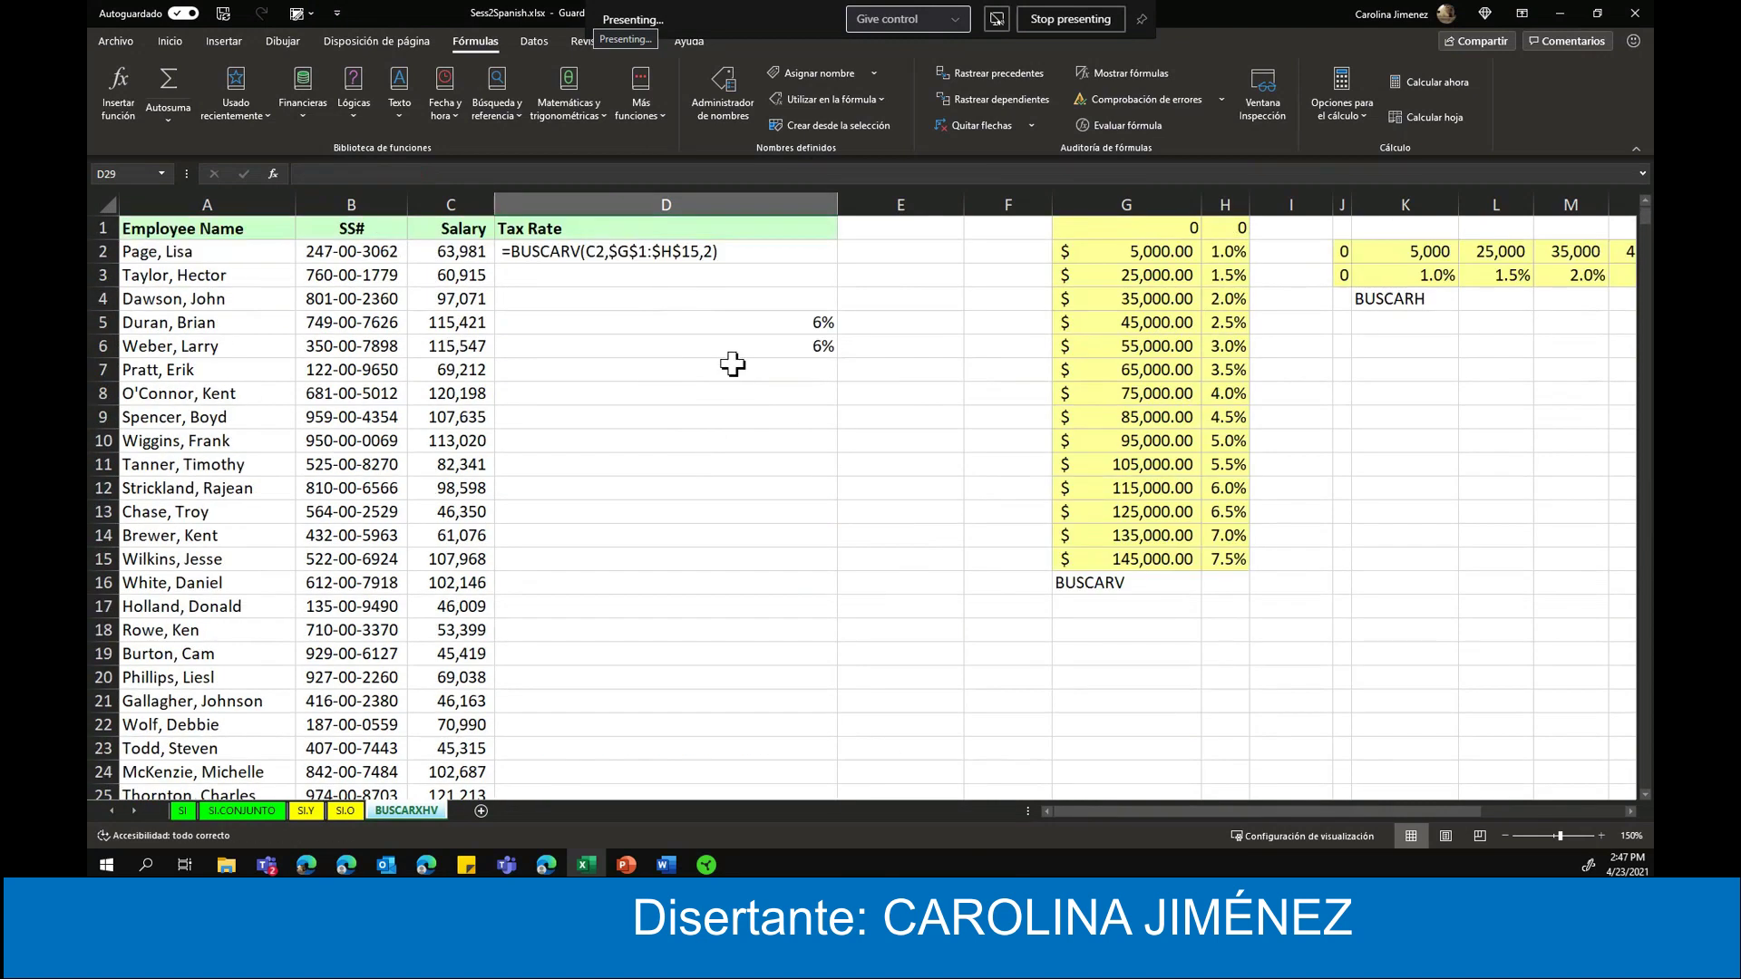
- Add FALSO as the exact-match argument to D6's BUSCARV, making it return #N/D
{"action": "double_click", "coordinate": [730, 346]}
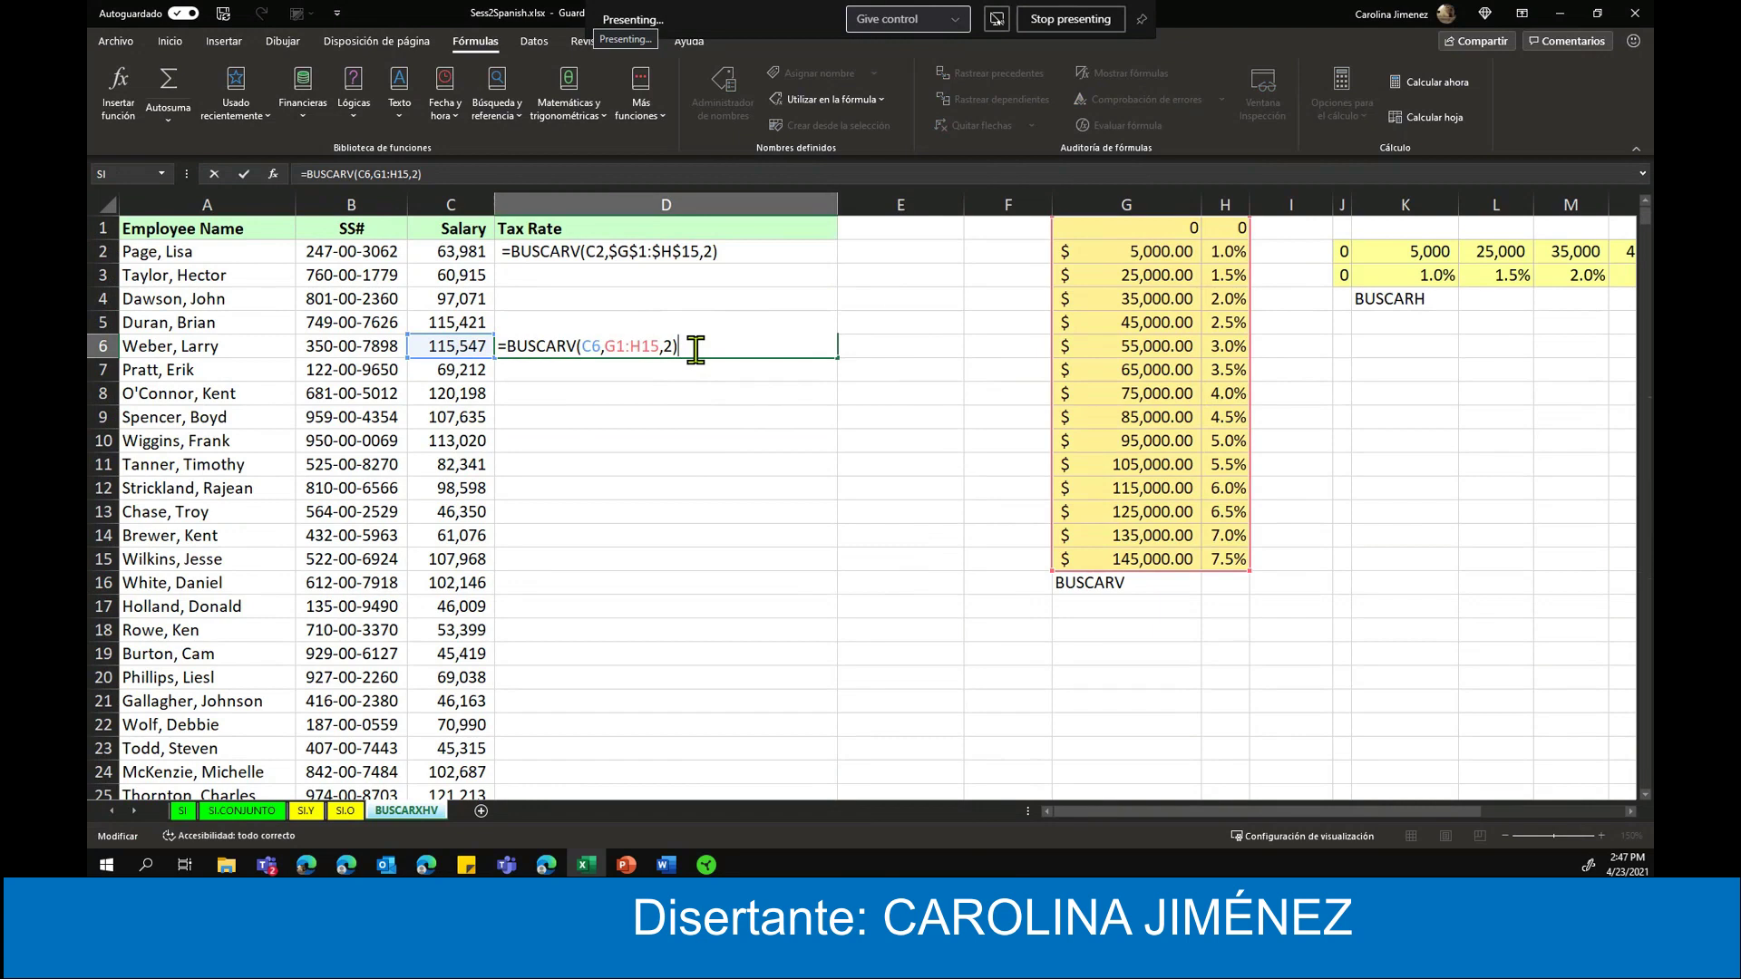
{"action": "key", "text": "BackSpace"}
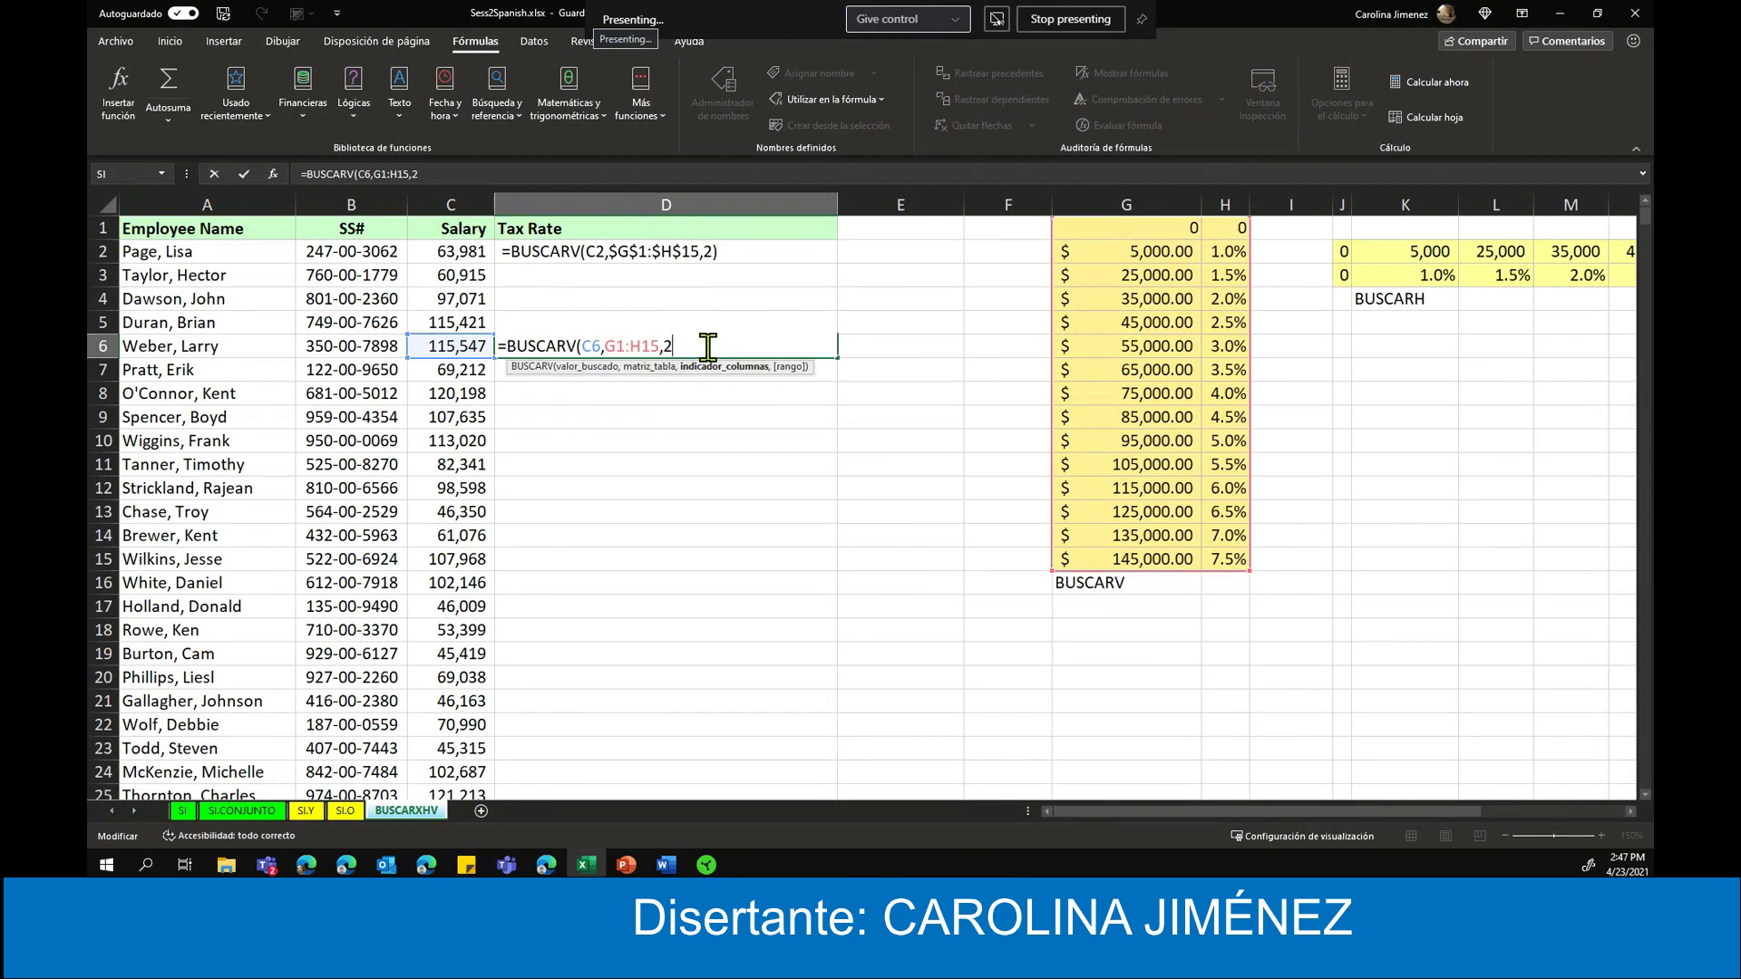
{"action": "type", "text": ","}
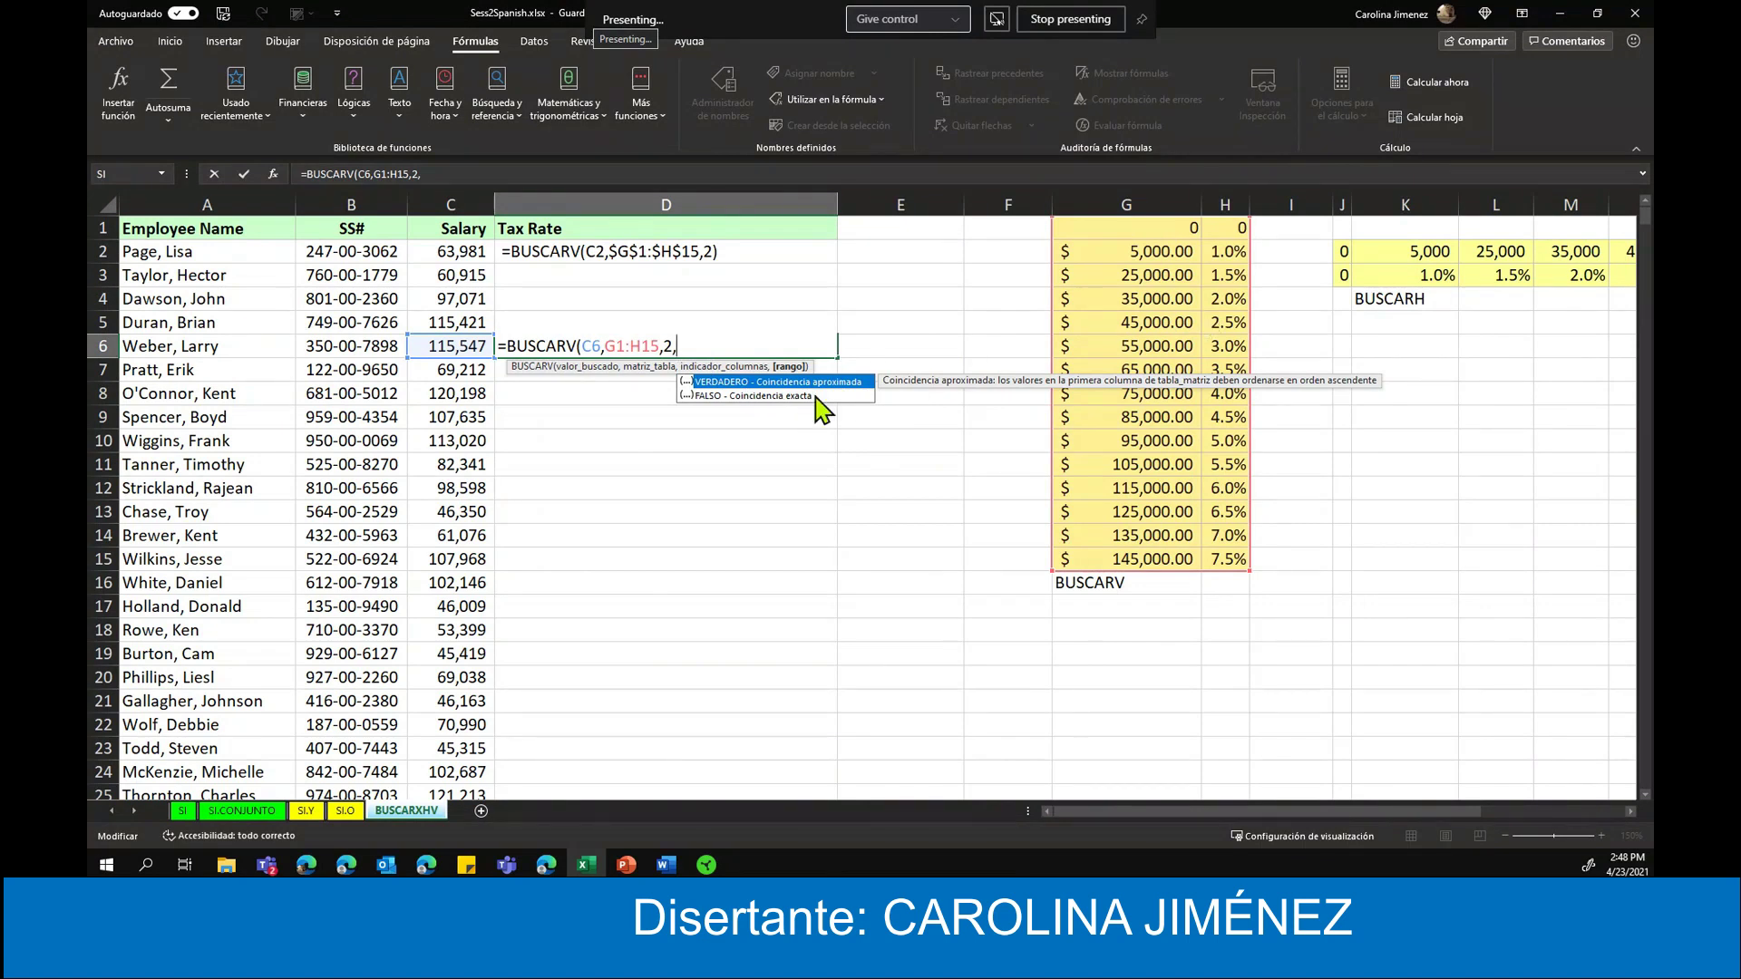
{"action": "left_click", "coordinate": [707, 396]}
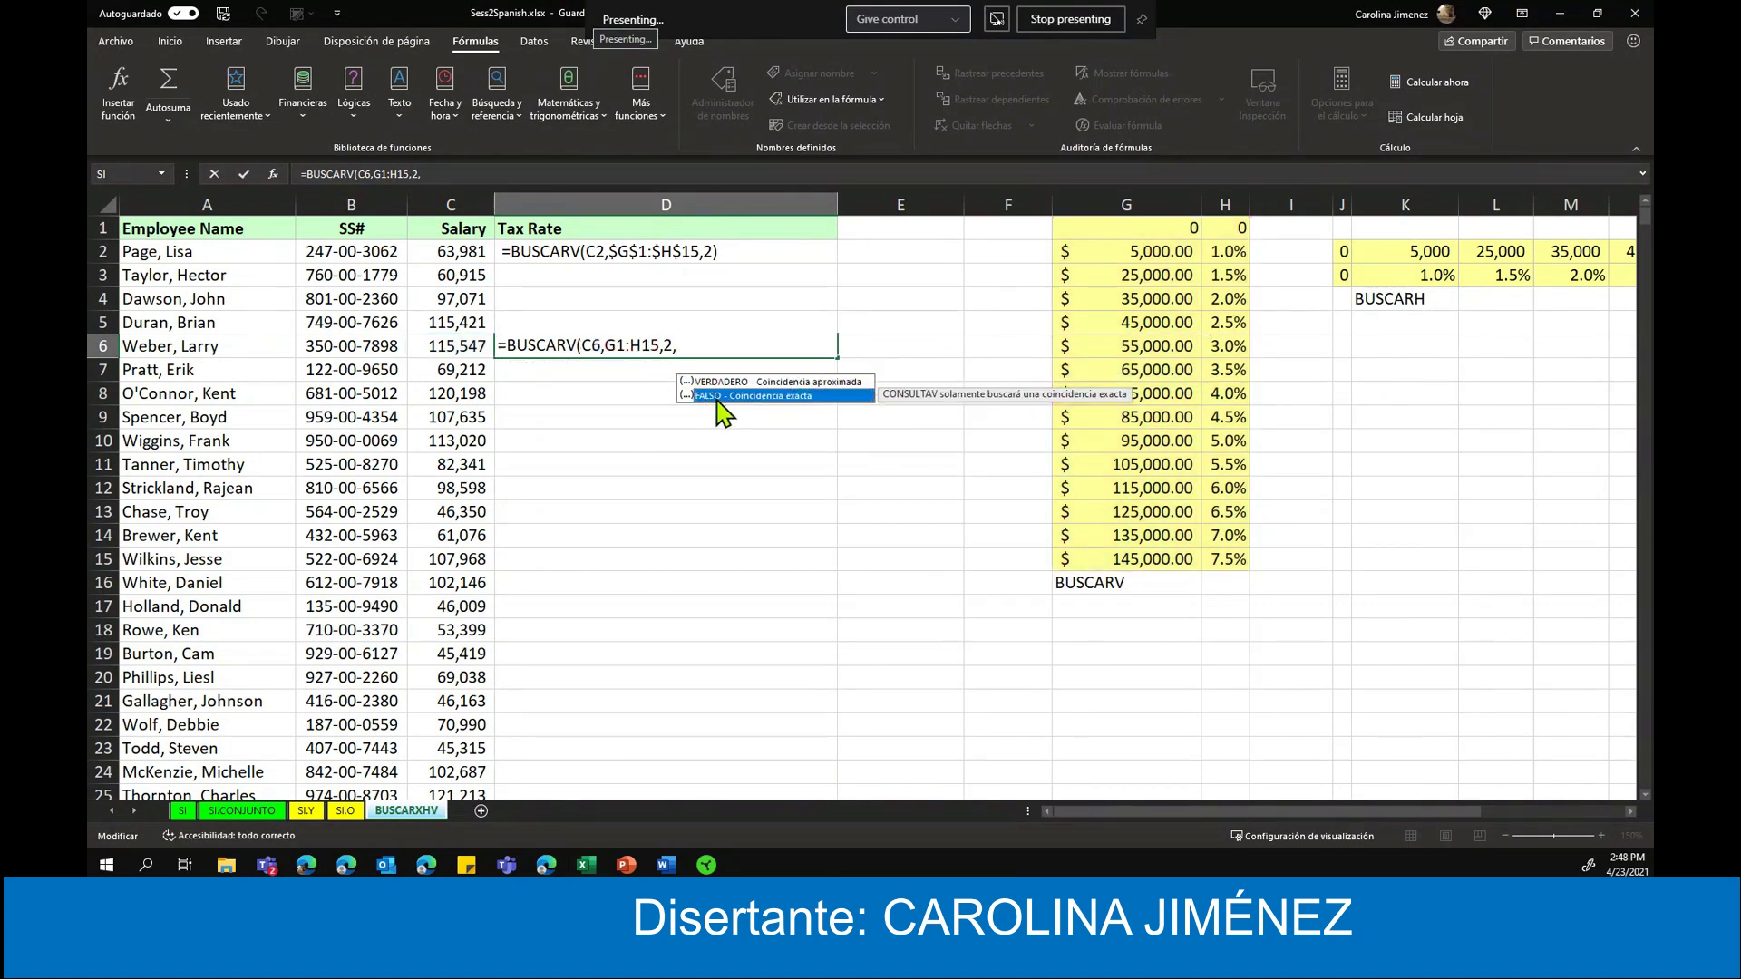
{"action": "double_click", "coordinate": [749, 397]}
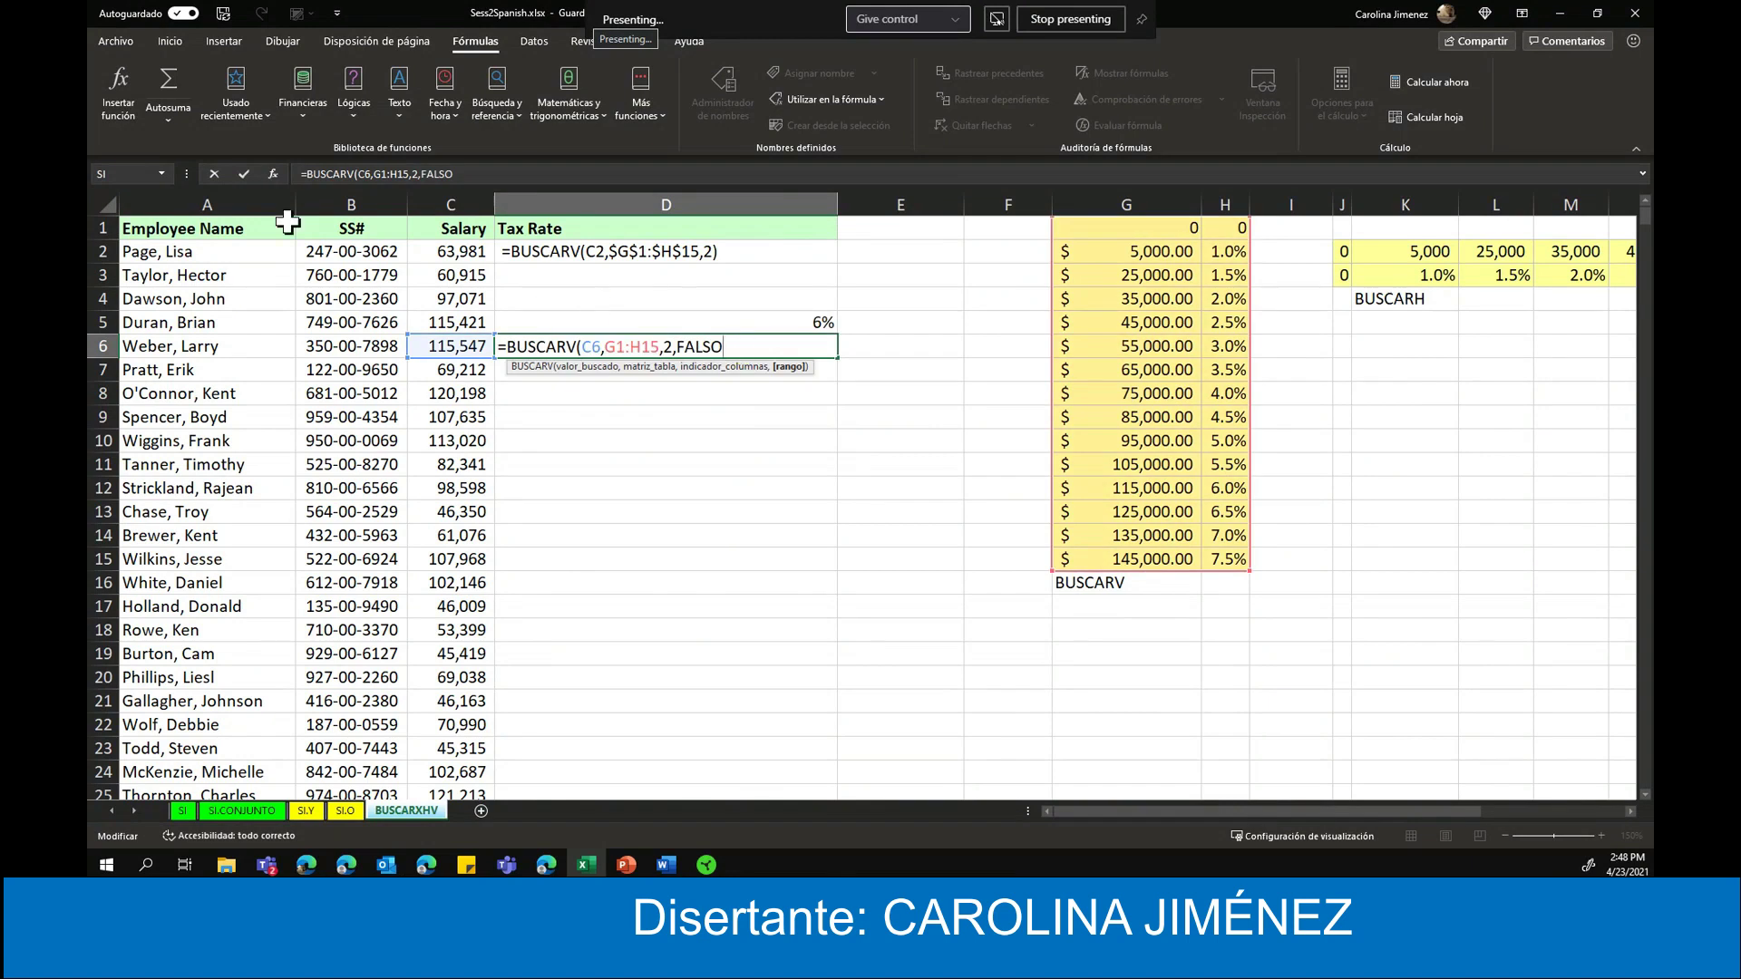
{"action": "left_click", "coordinate": [244, 173]}
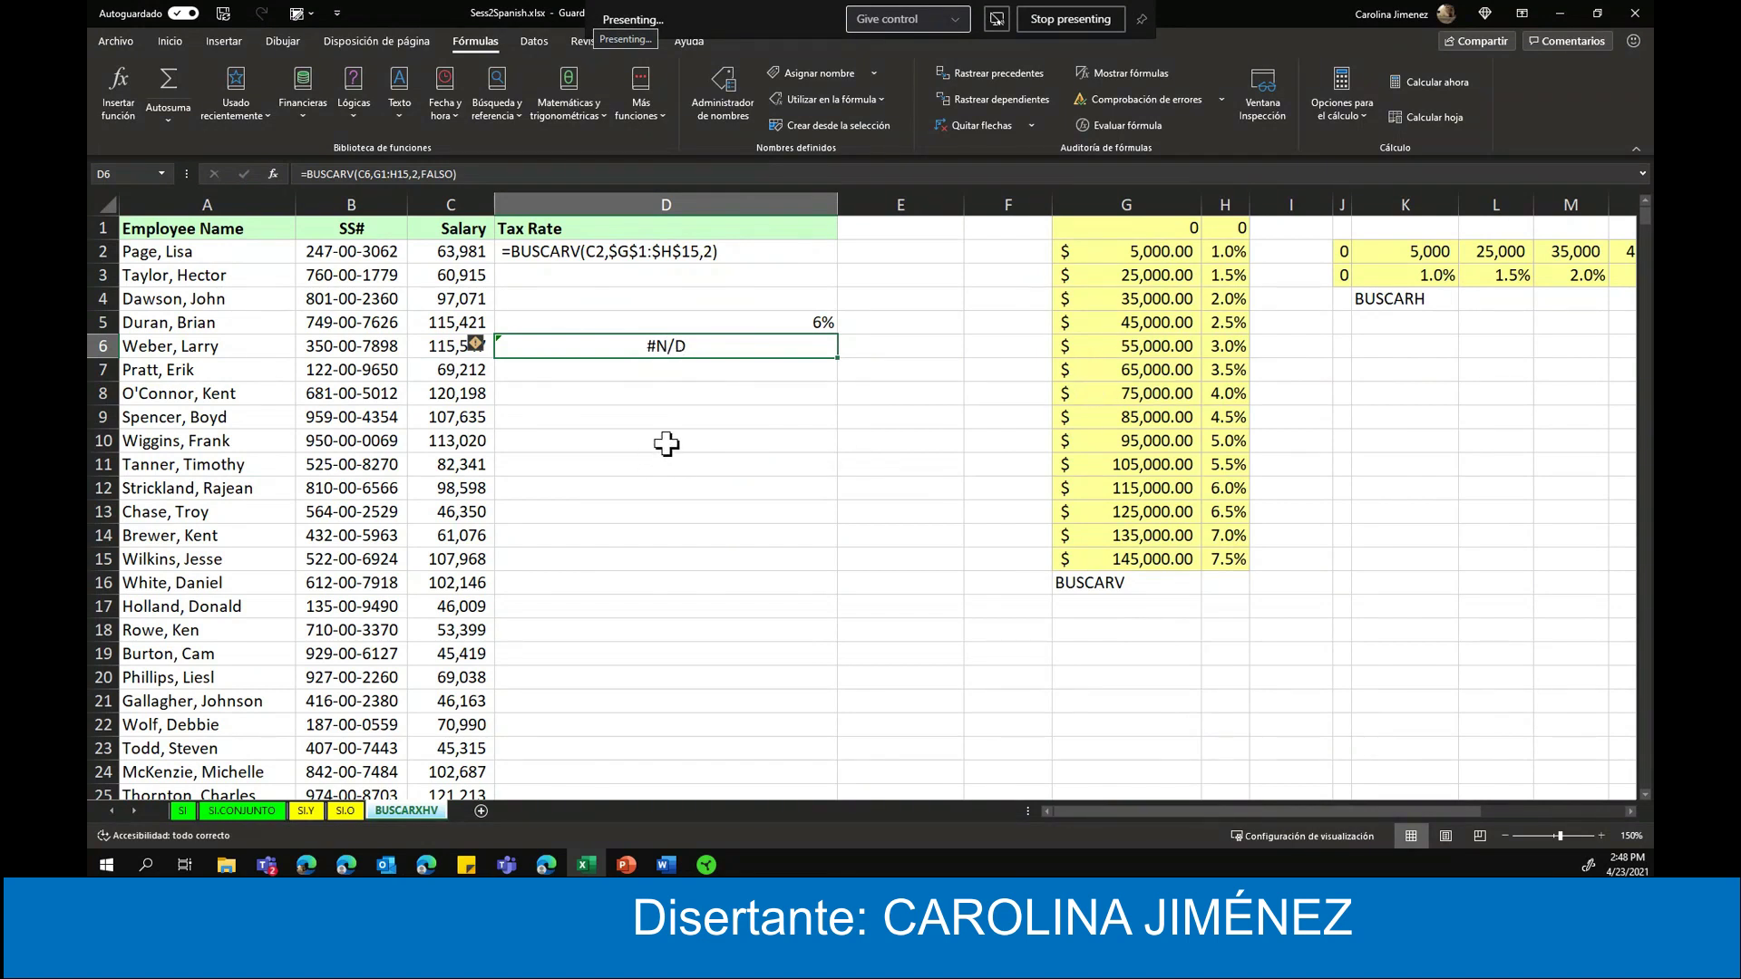
{"action": "scroll", "coordinate": [669, 447], "scroll_direction": "down", "scroll_amount": 1}
{"action": "scroll", "coordinate": [635, 381], "scroll_direction": "up", "scroll_amount": 1}
- Browse the lookup and reference function list, then select cell D9
{"action": "left_click", "coordinate": [497, 100]}
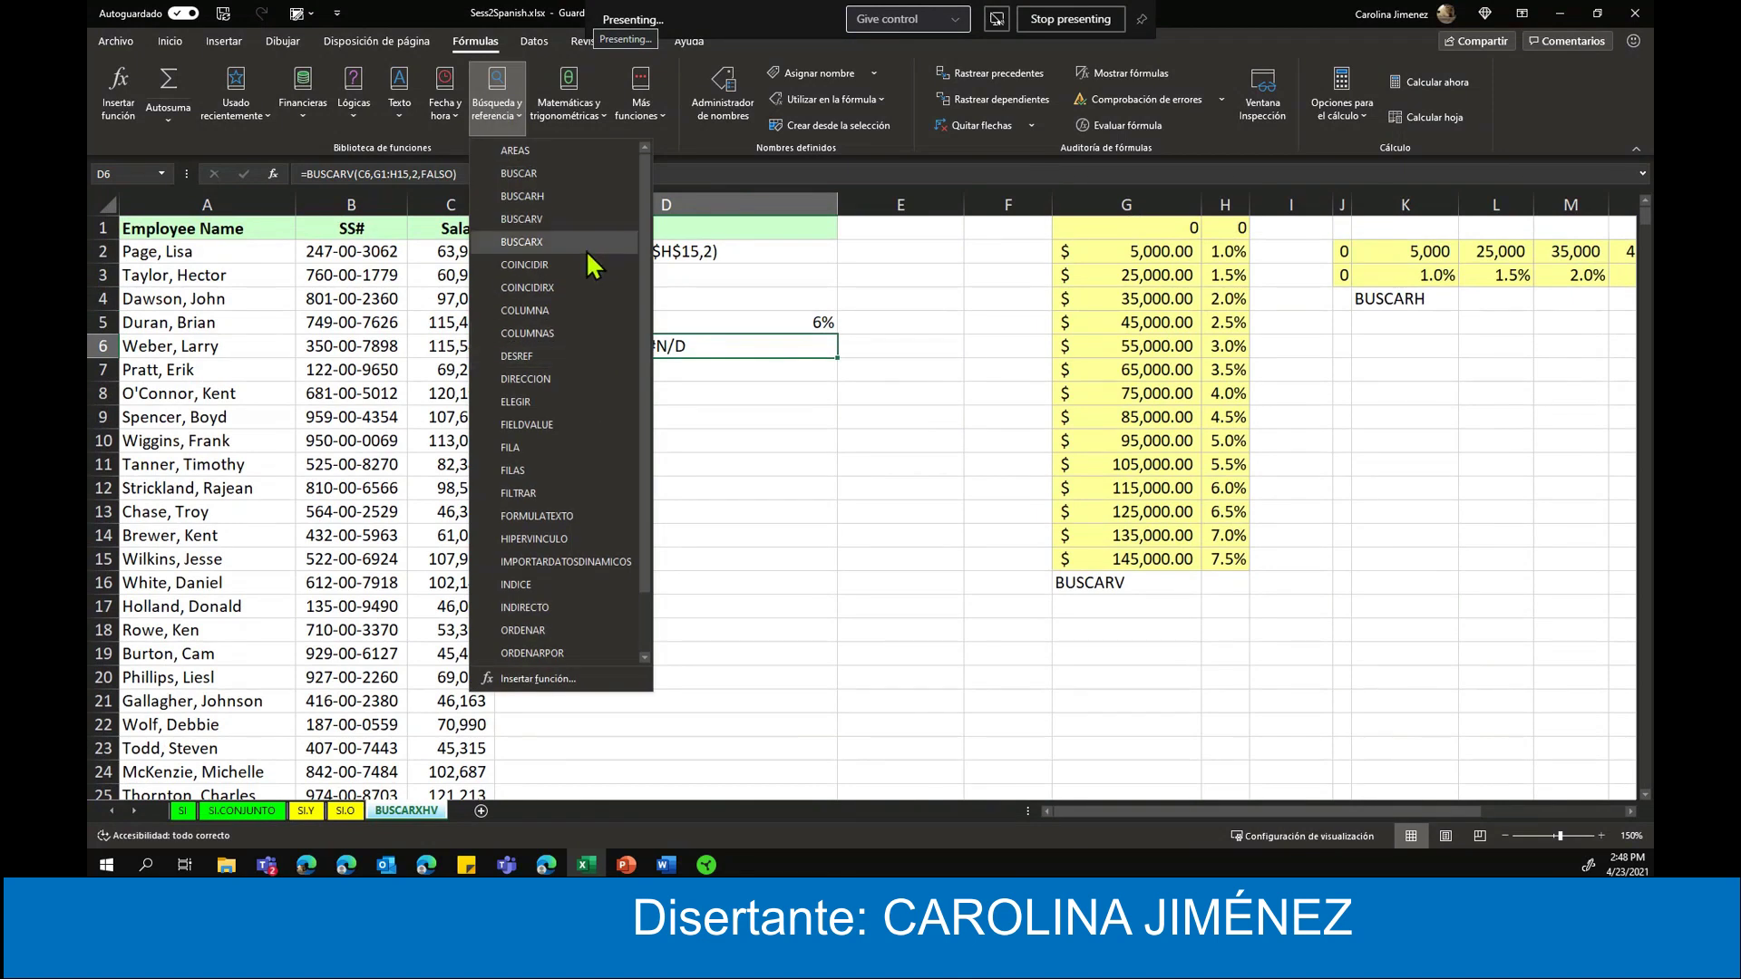
{"action": "mouse_move", "coordinate": [521, 242]}
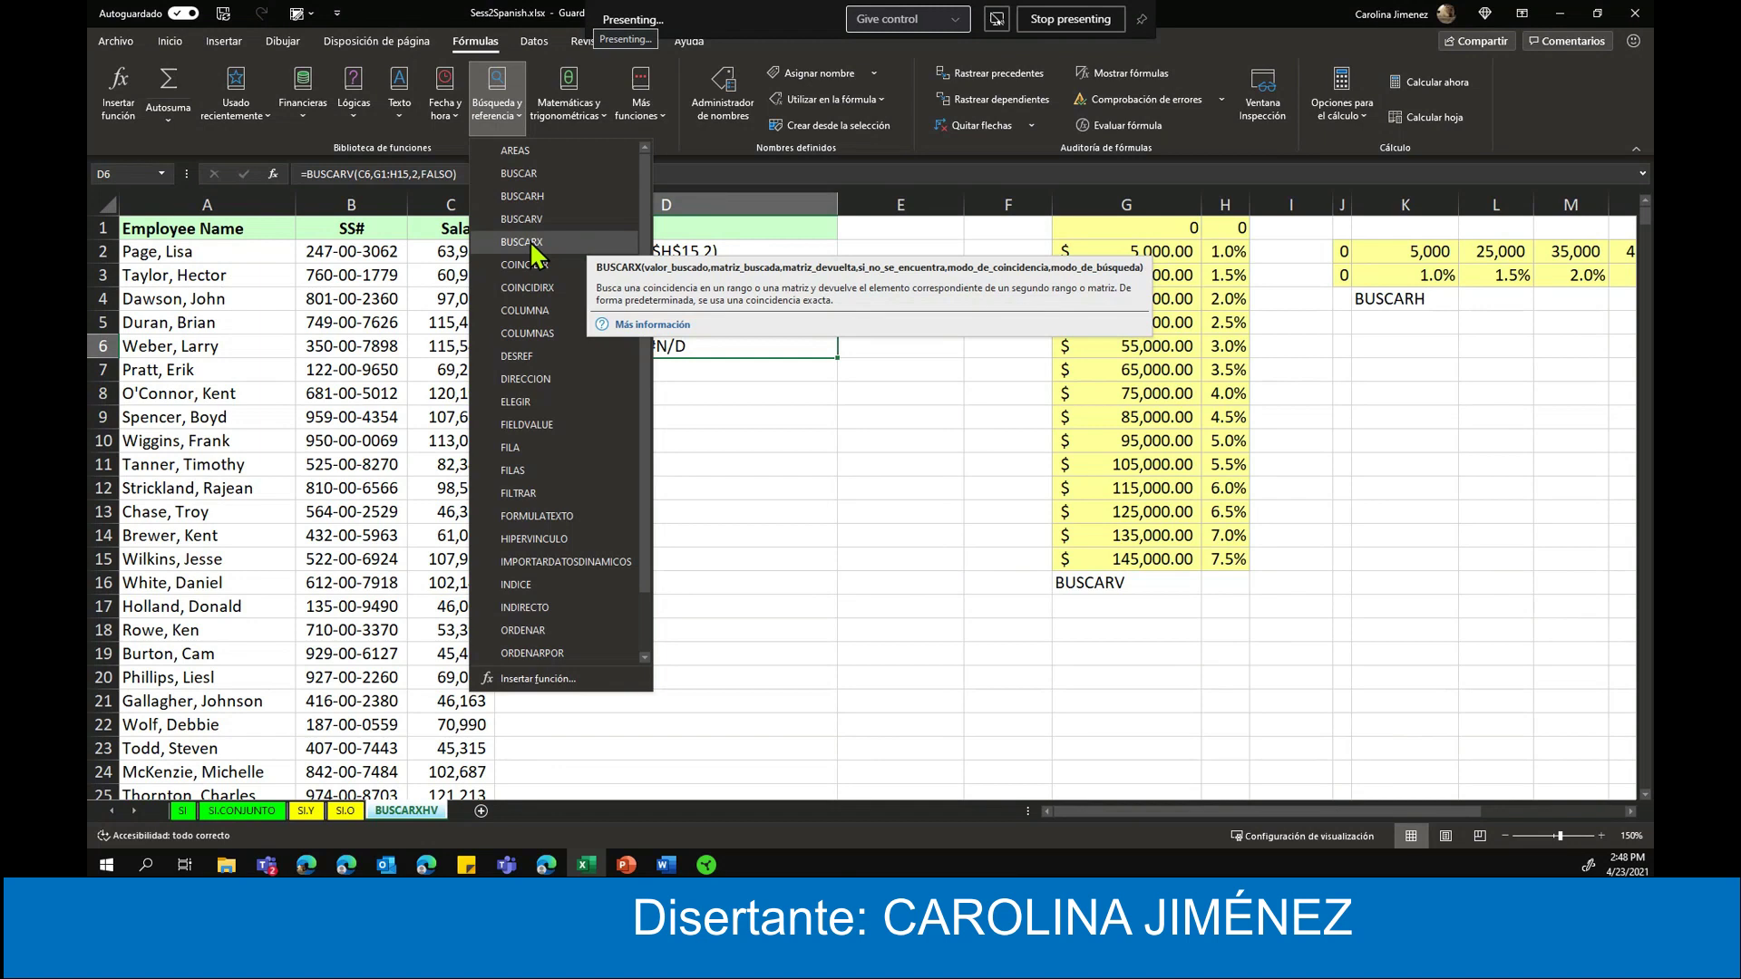
{"action": "left_click", "coordinate": [658, 413]}
{"action": "left_click", "coordinate": [616, 423]}
- Build a BUSCARX formula in D9 looking up C9 in G1:G15 and returning from H1:H15
{"action": "double_click", "coordinate": [616, 423]}
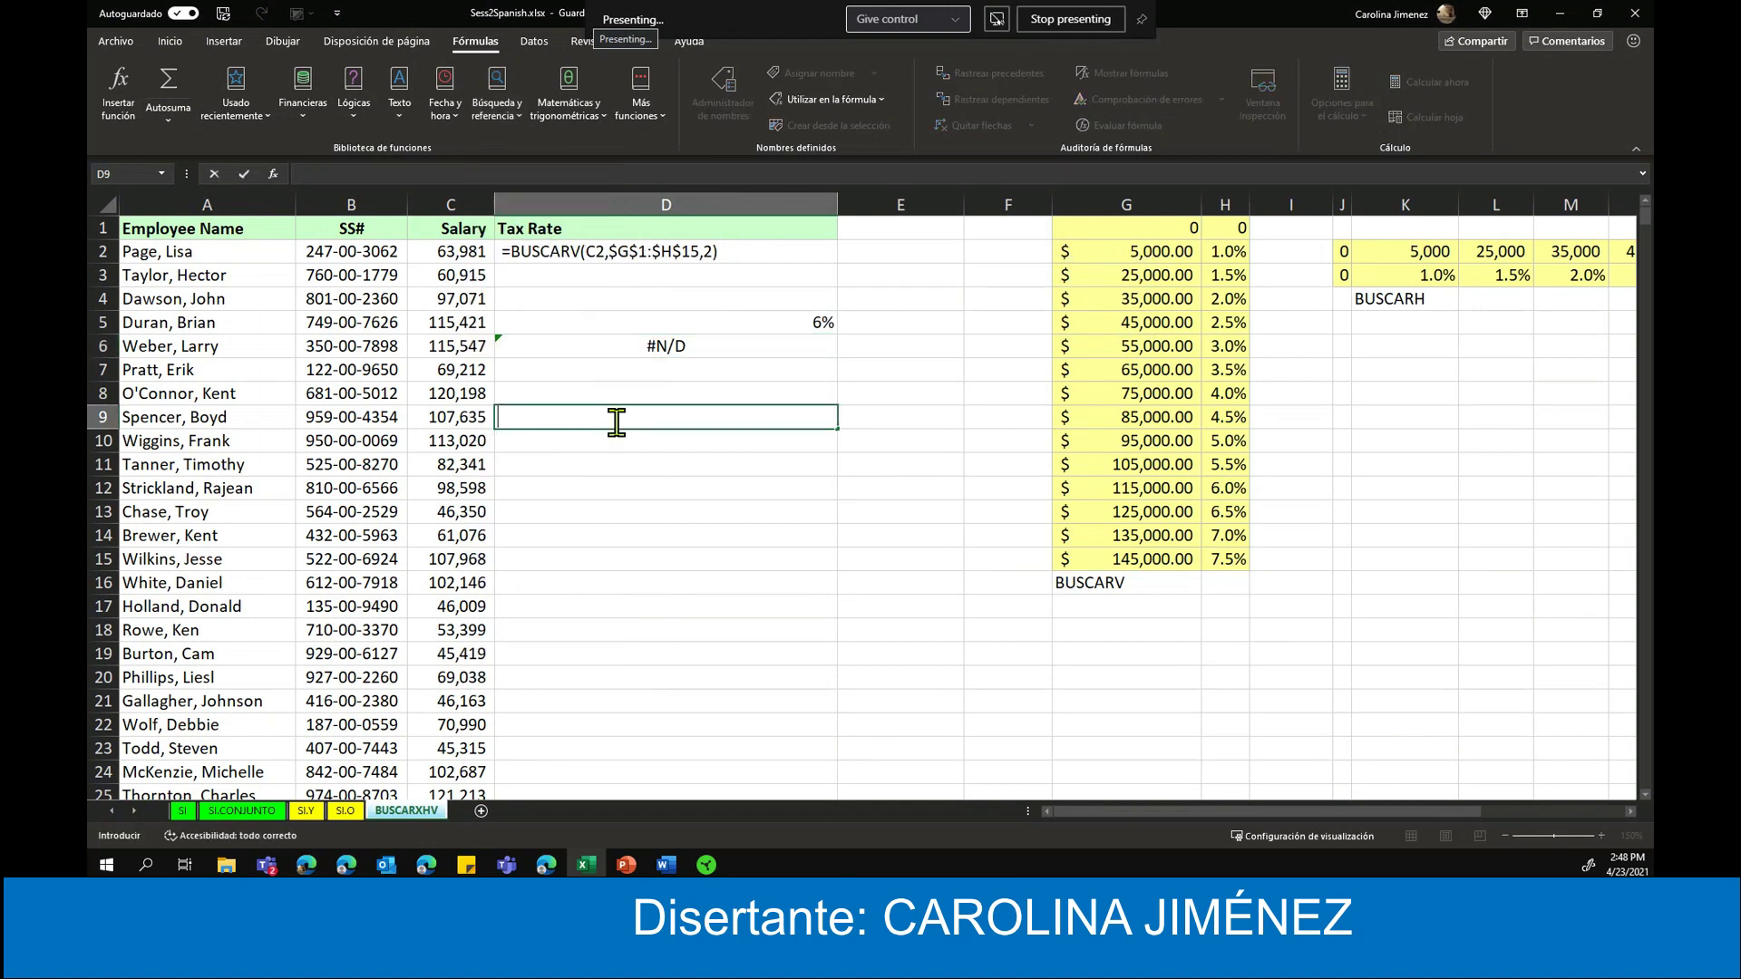
{"action": "type", "text": "=buscar"}
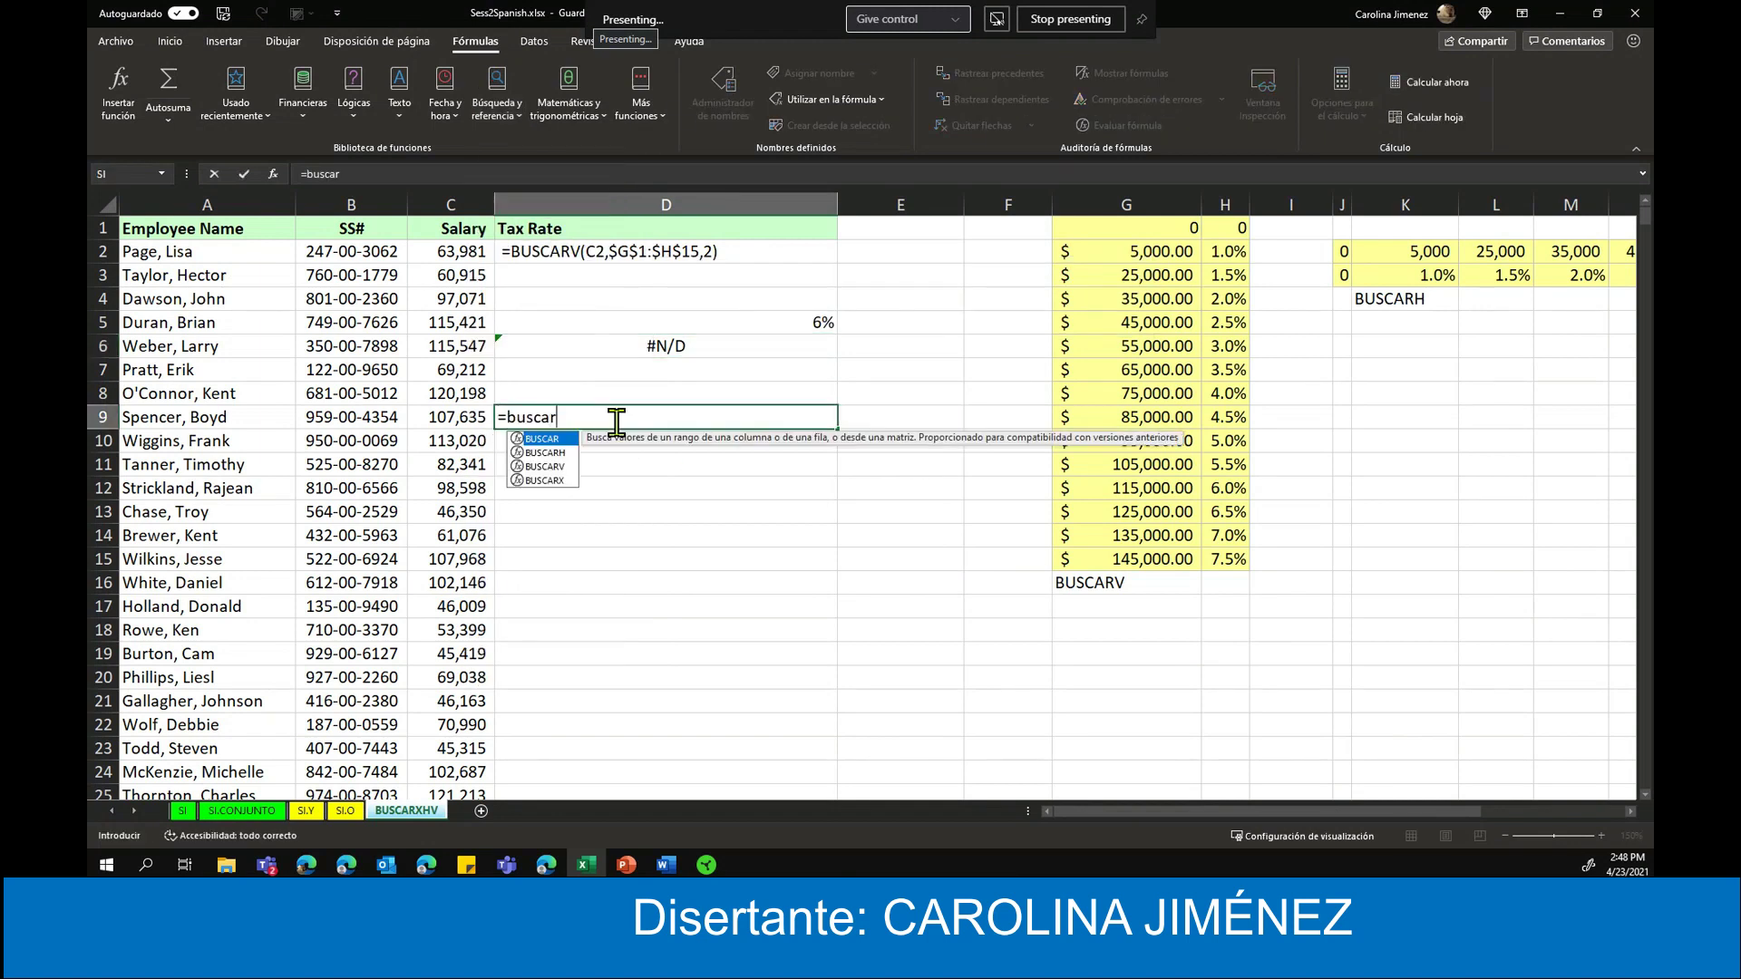
{"action": "type", "text": "x"}
{"action": "key", "text": "Tab"}
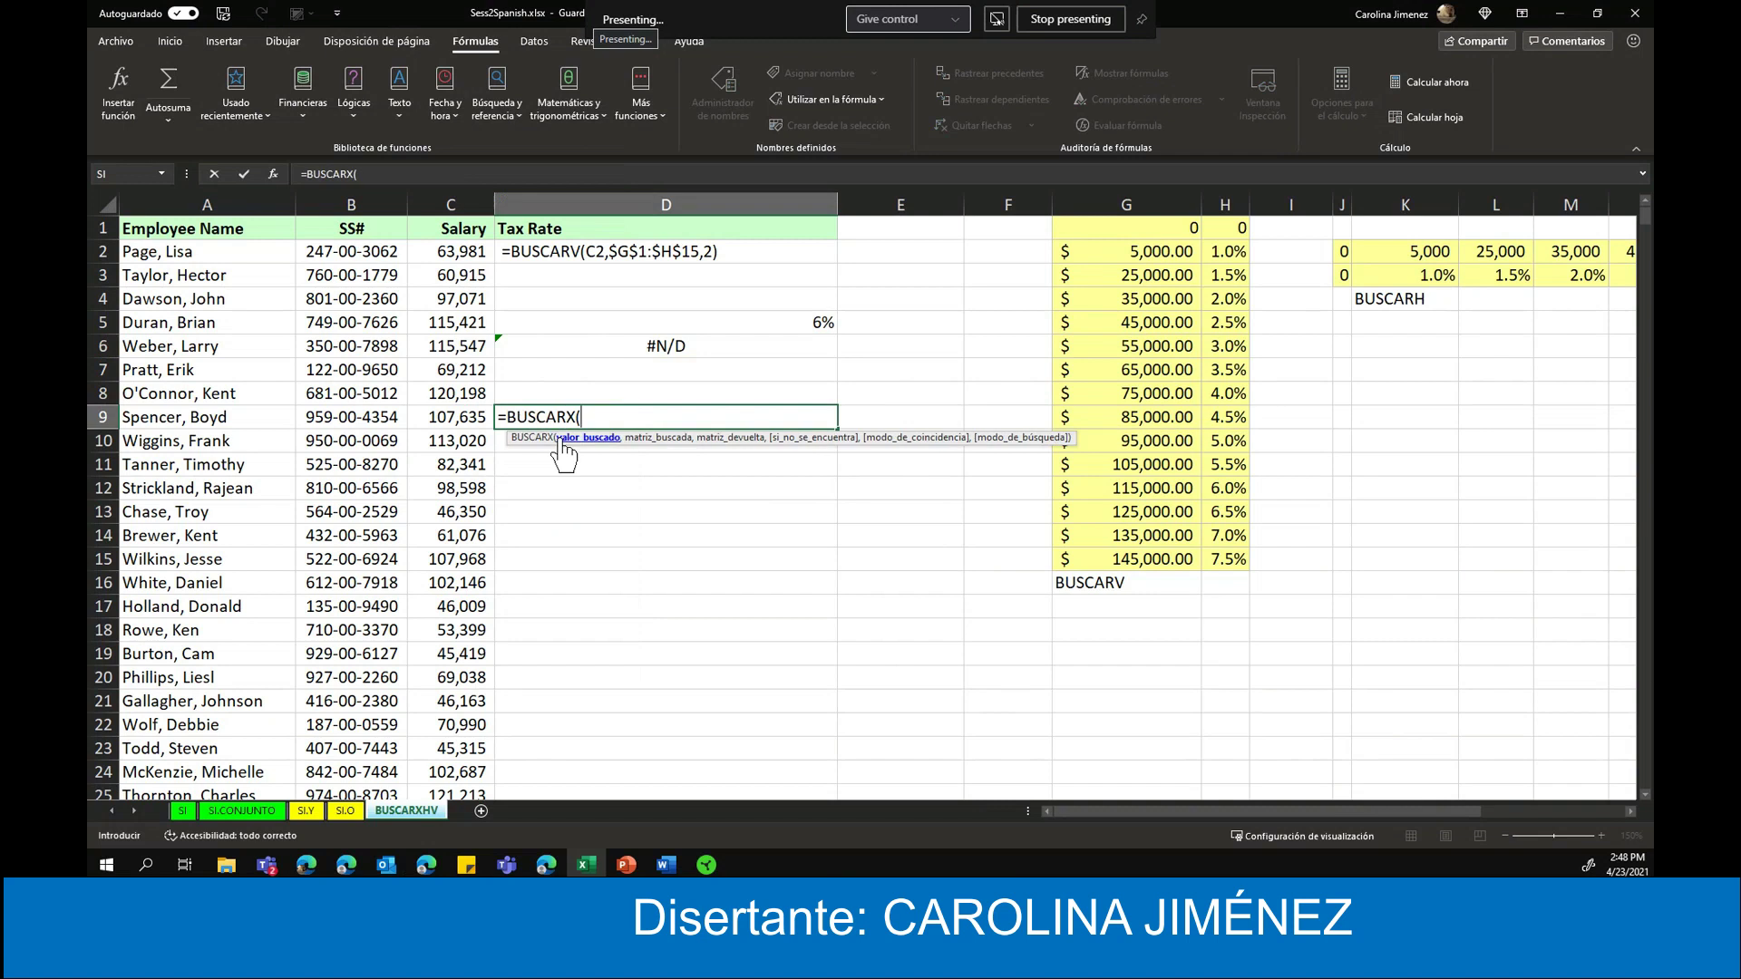
{"action": "left_click", "coordinate": [460, 417]}
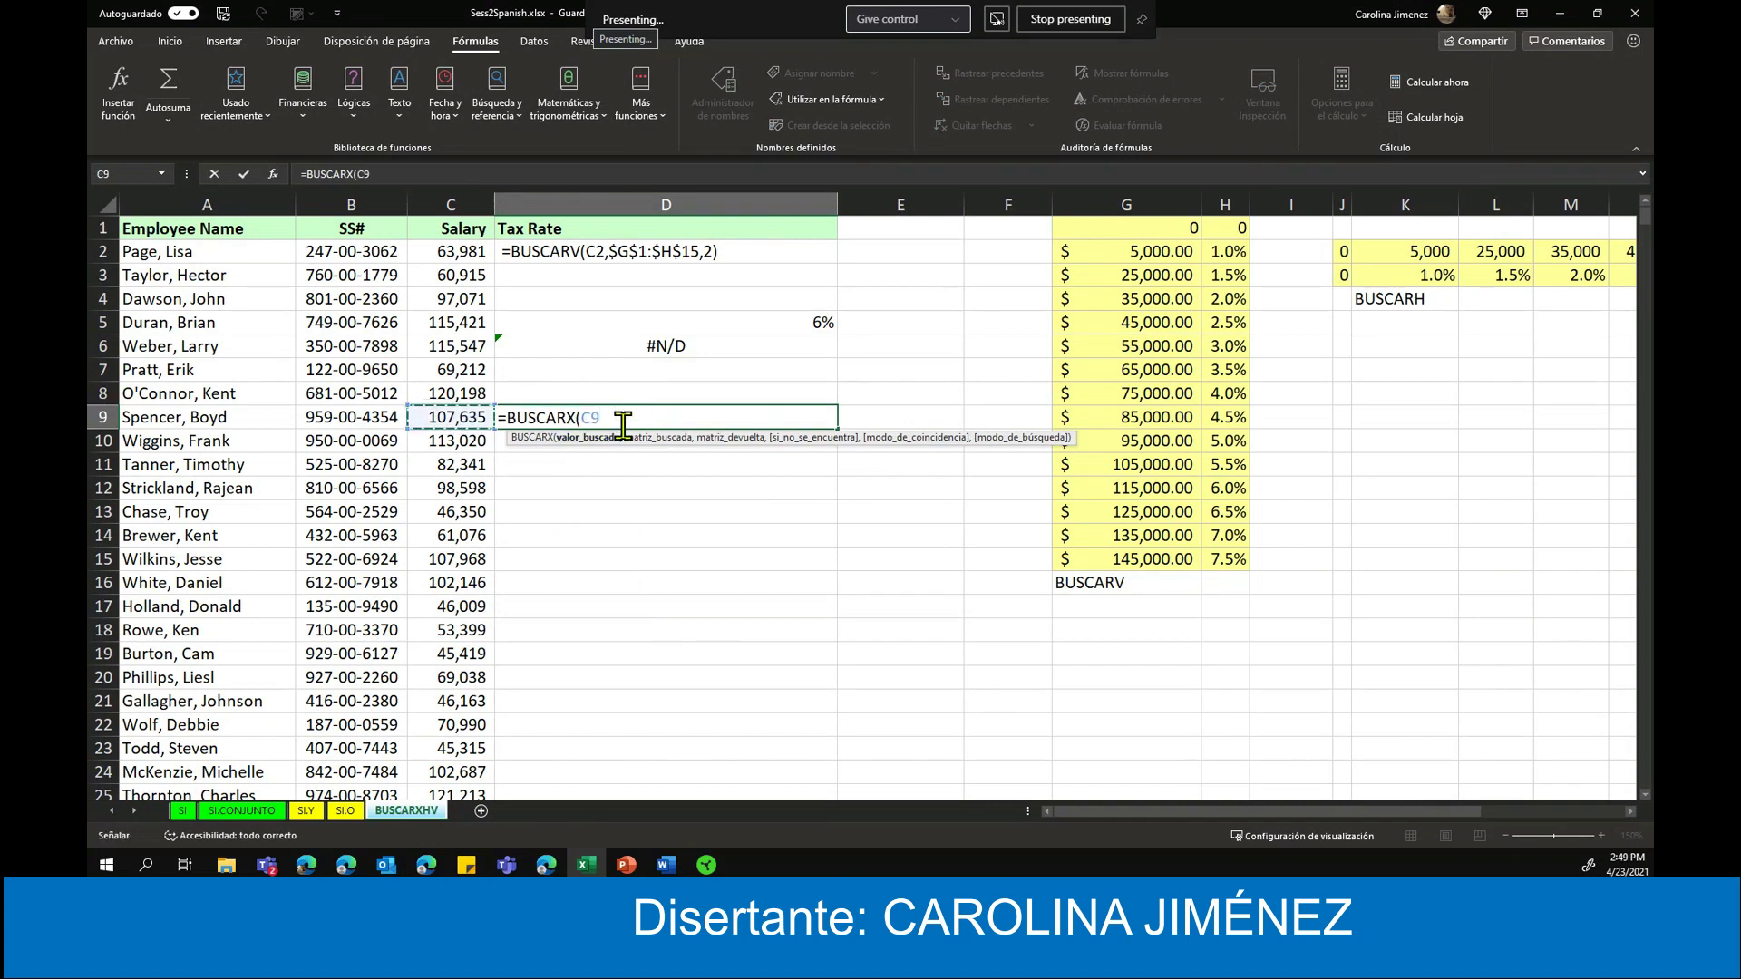
{"action": "type", "text": ","}
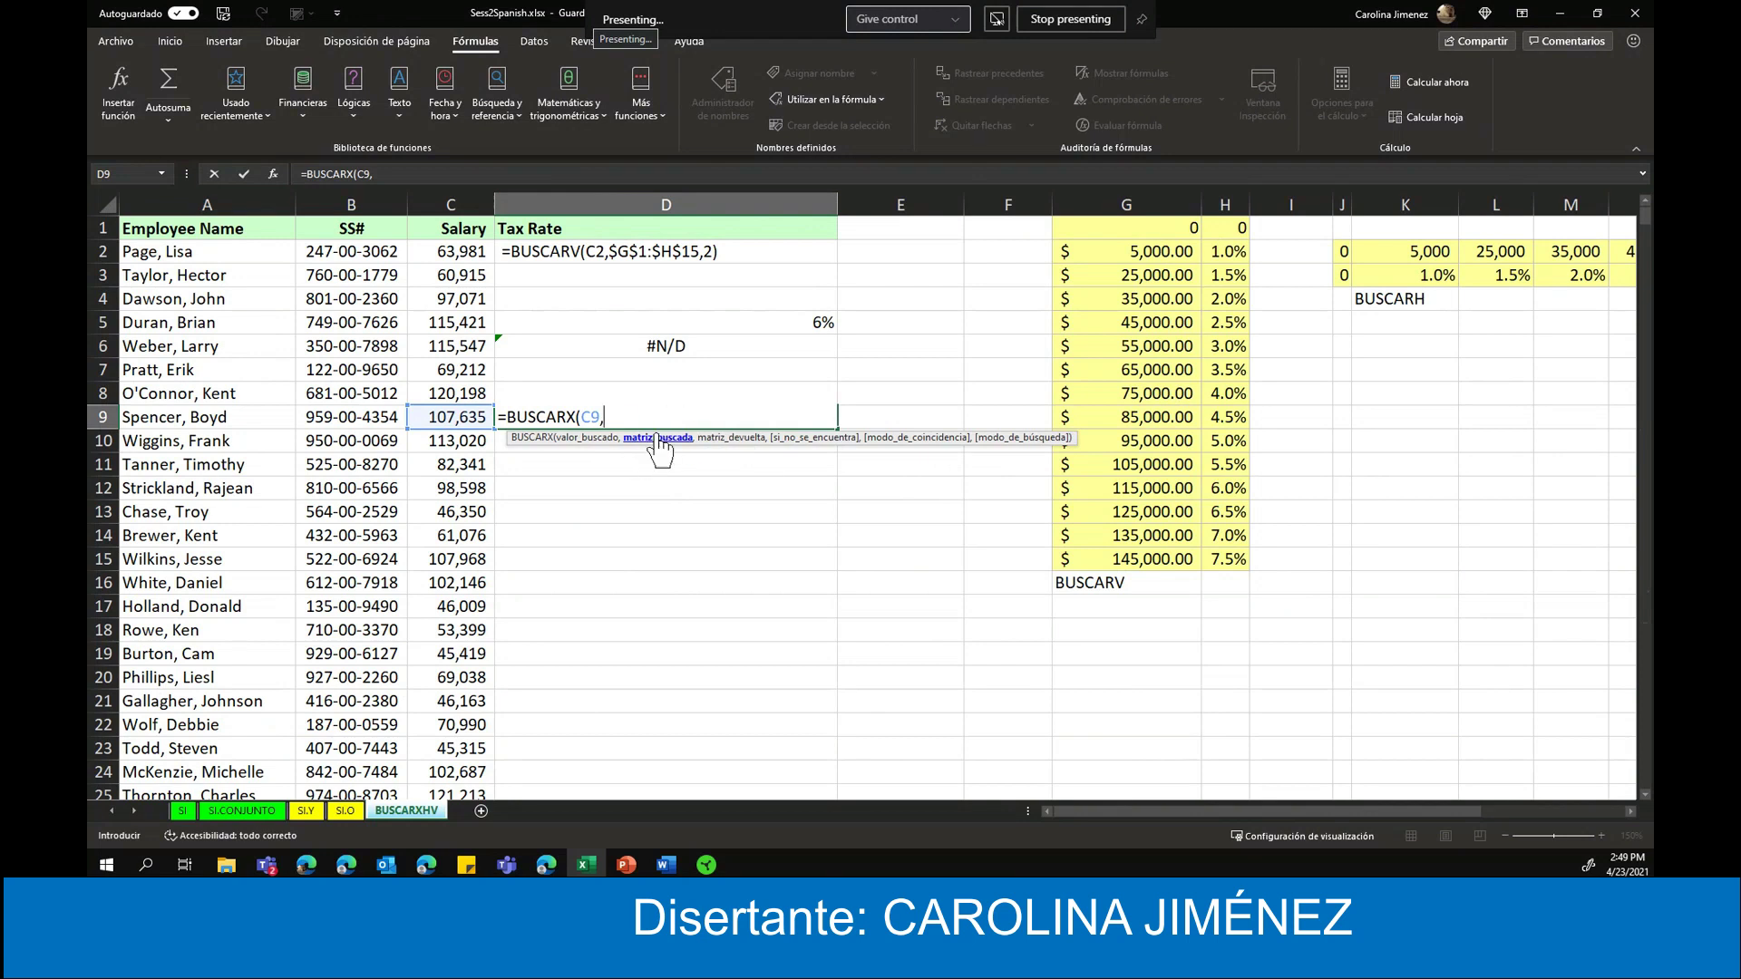
{"action": "left_click_drag", "start_coordinate": [1065, 230], "coordinate": [1168, 562]}
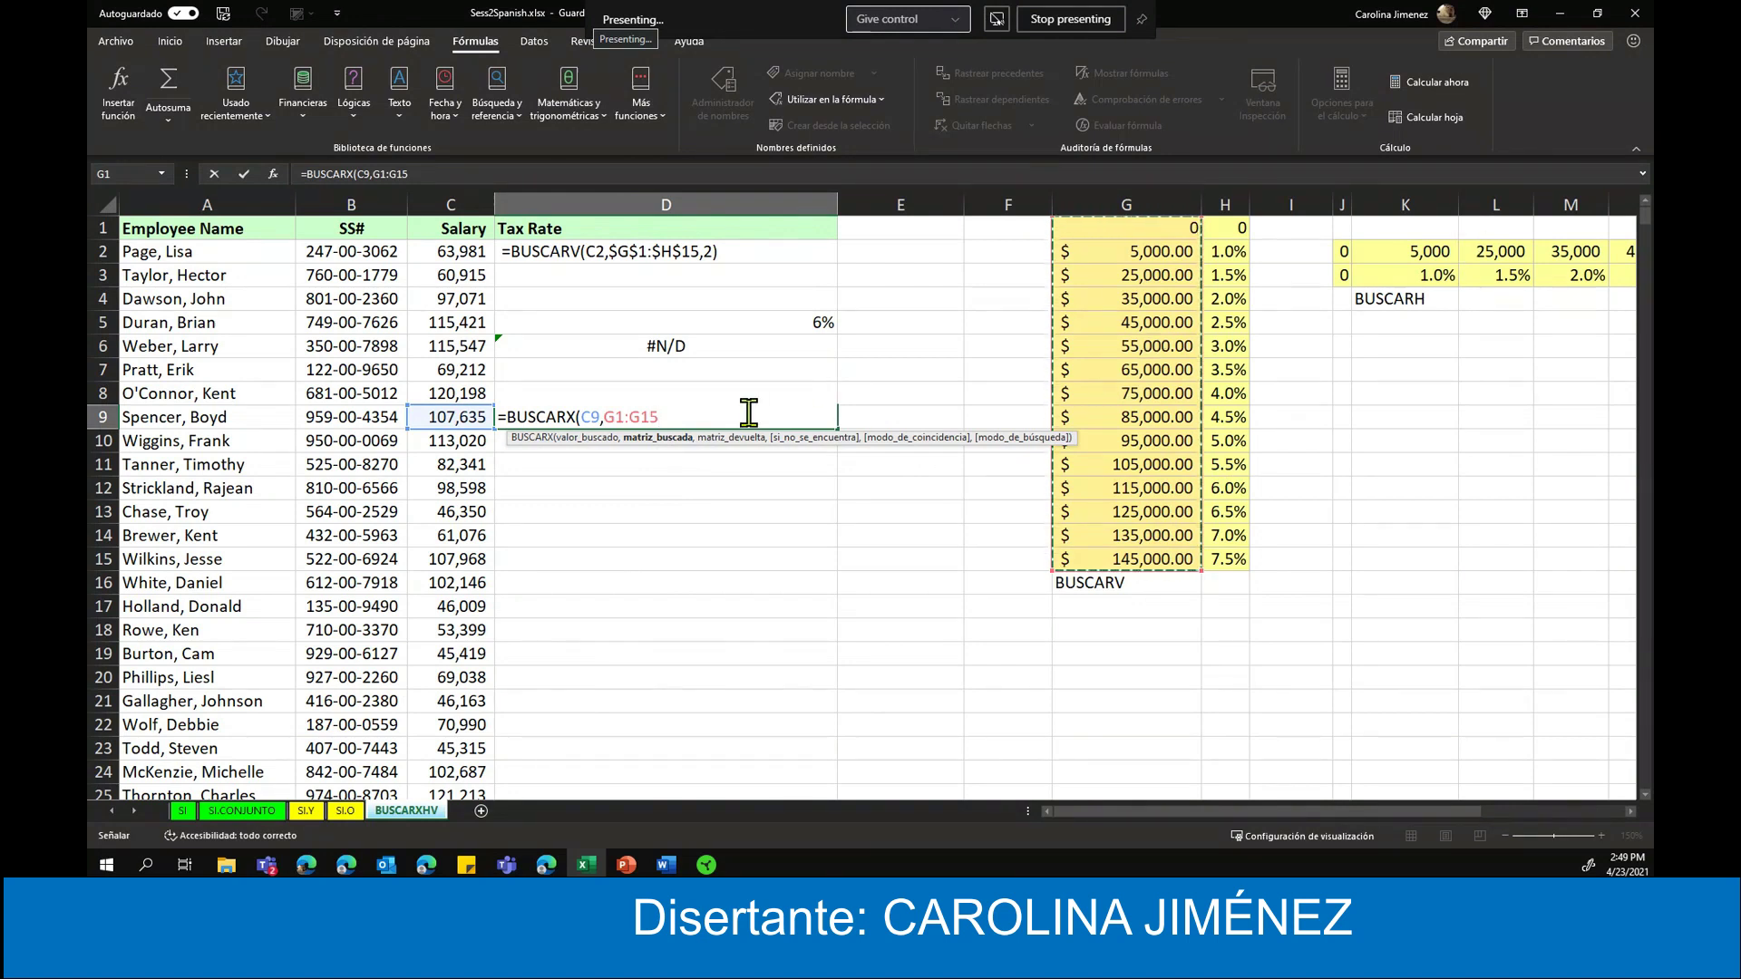
{"action": "type", "text": ","}
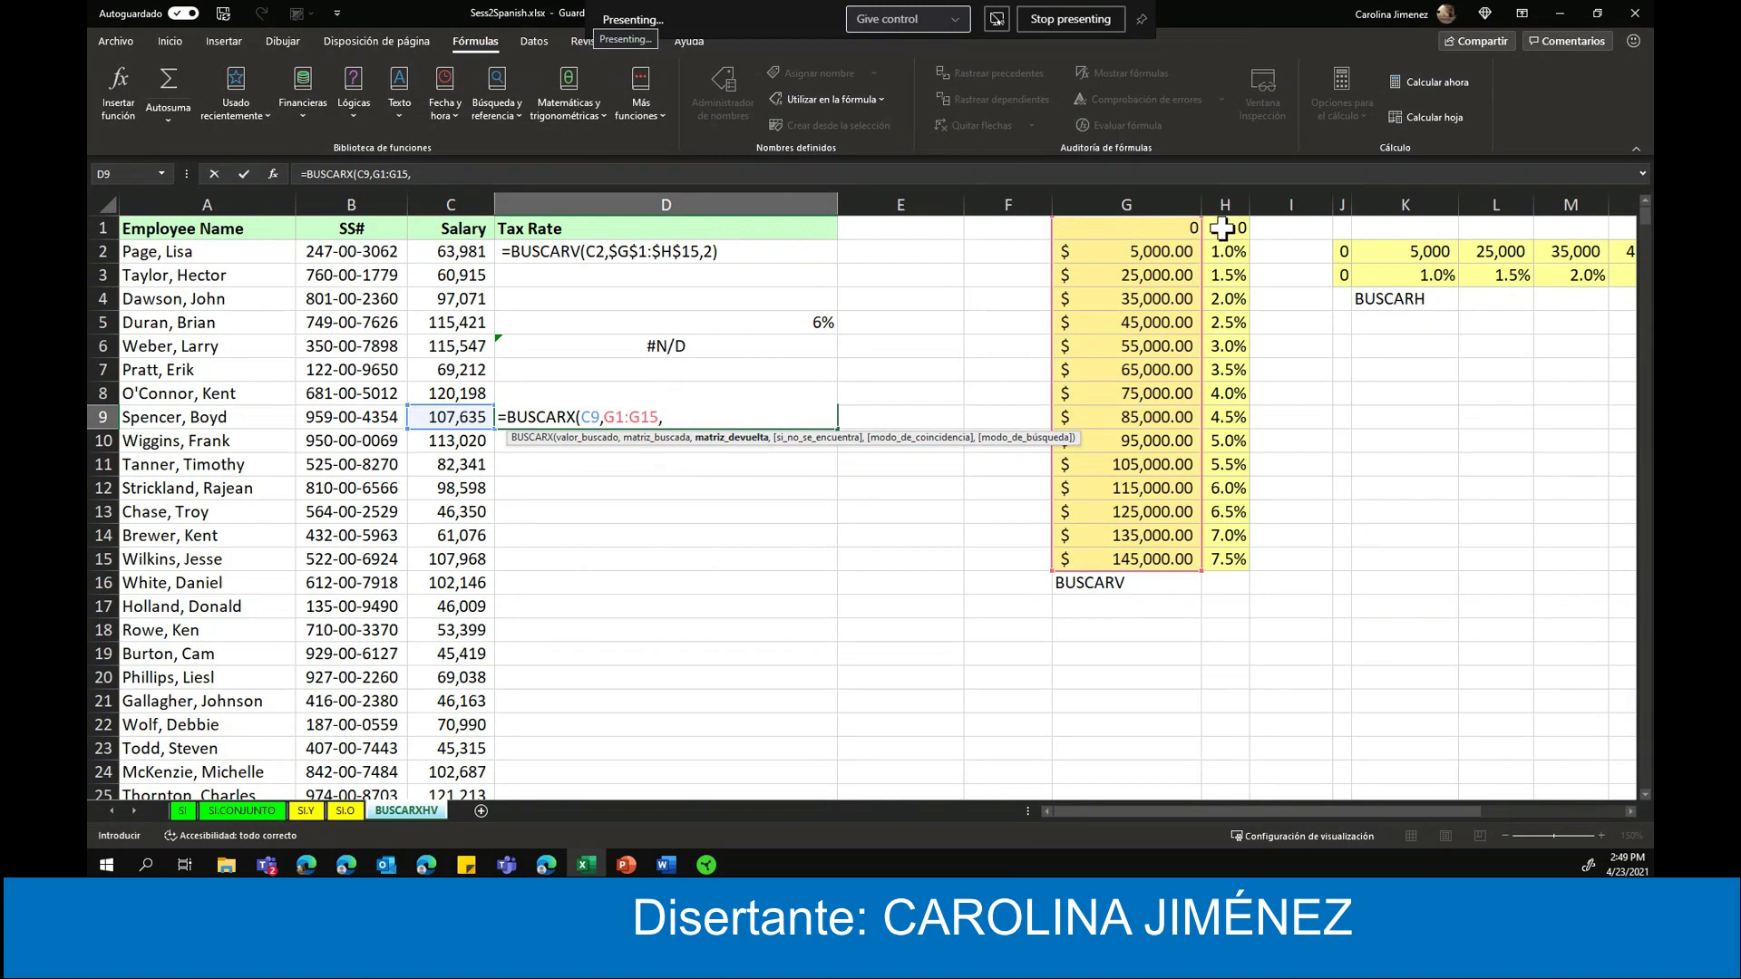
{"action": "left_click_drag", "start_coordinate": [1217, 228], "coordinate": [1228, 559]}
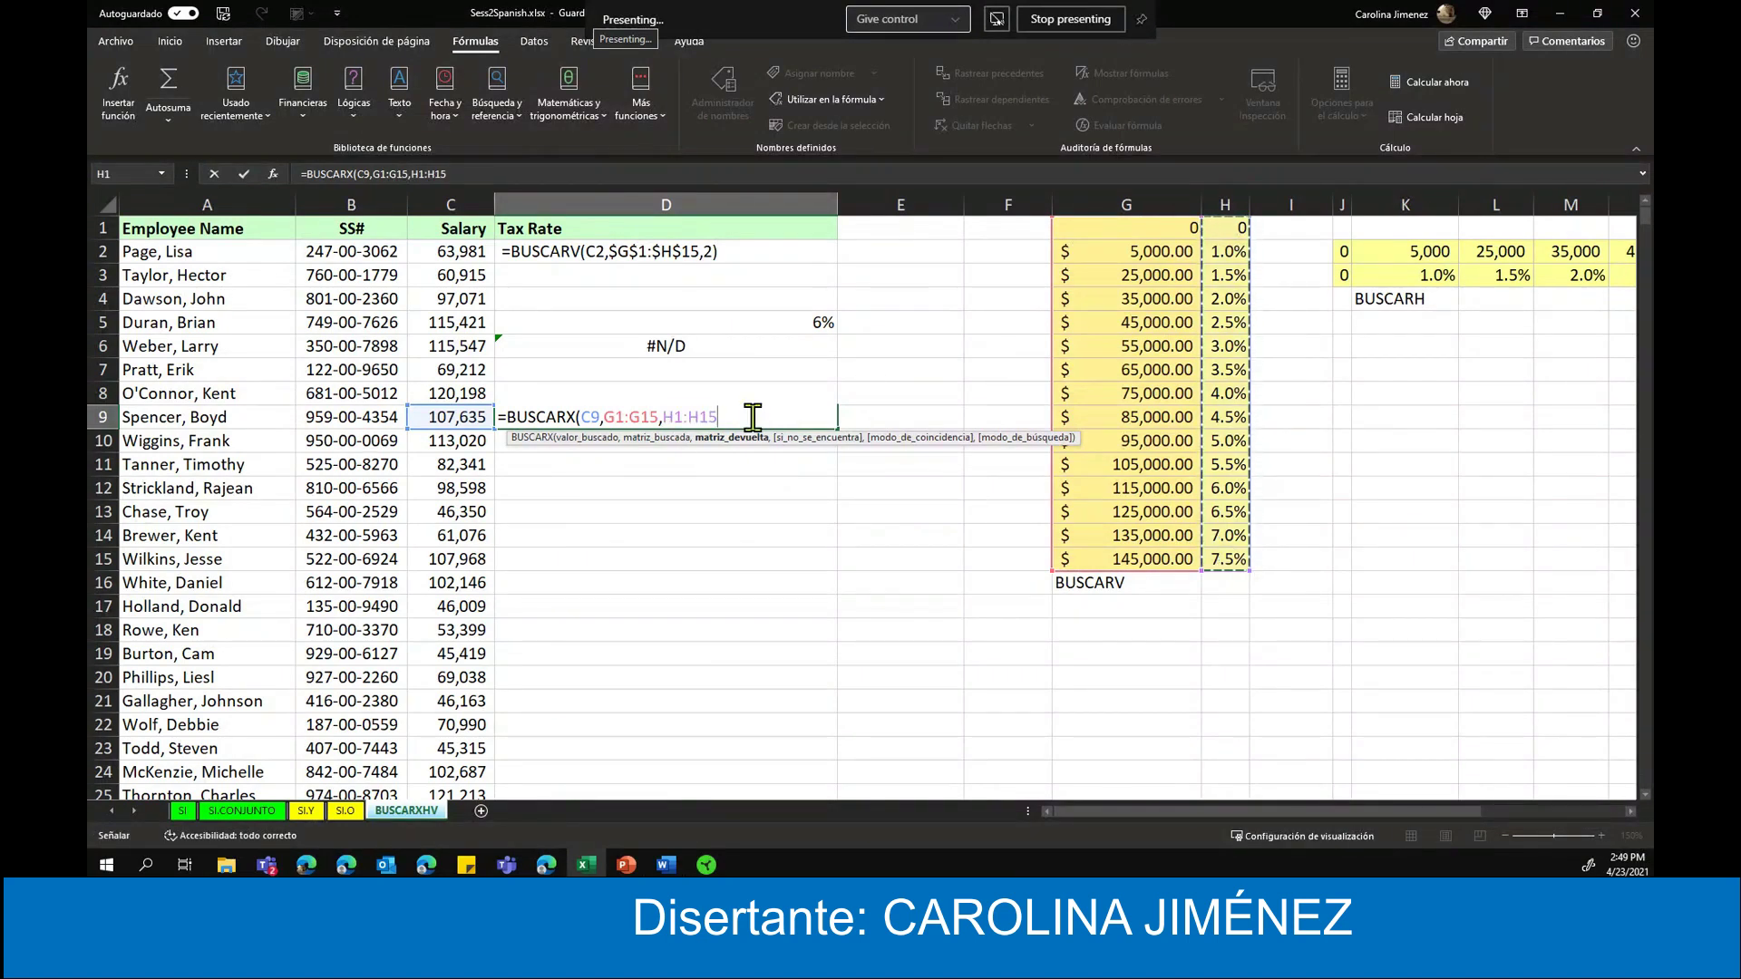
{"action": "type", "text": ","}
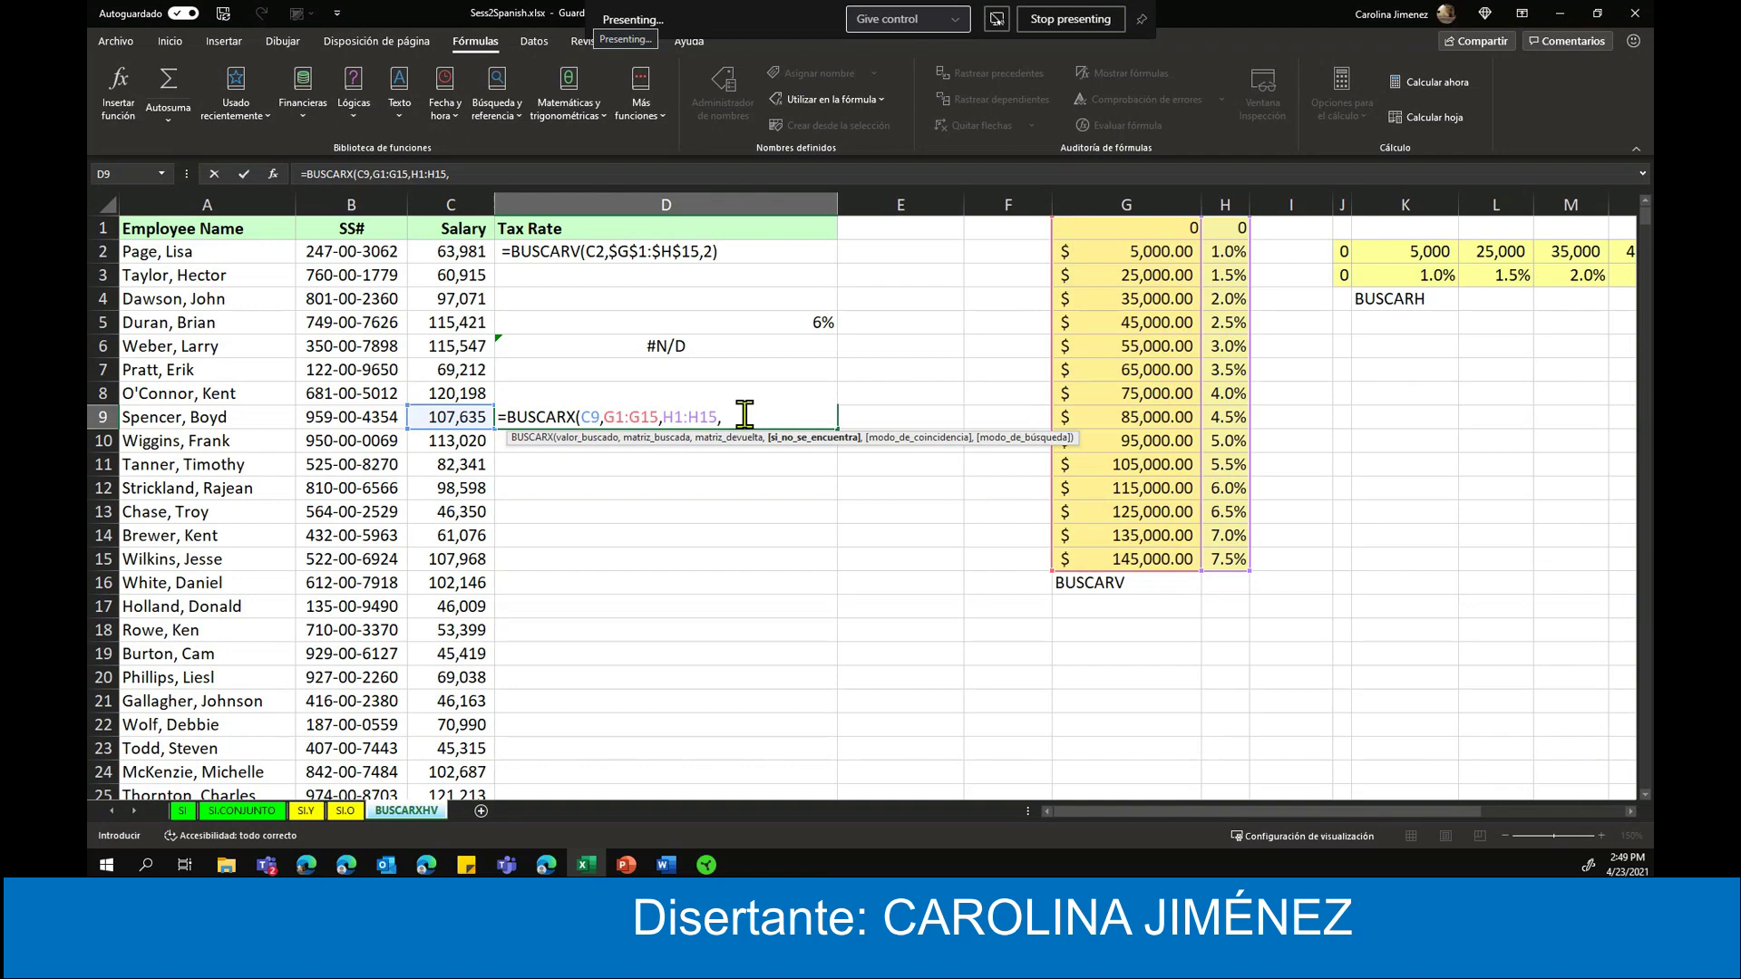
{"action": "type", "text": ","}
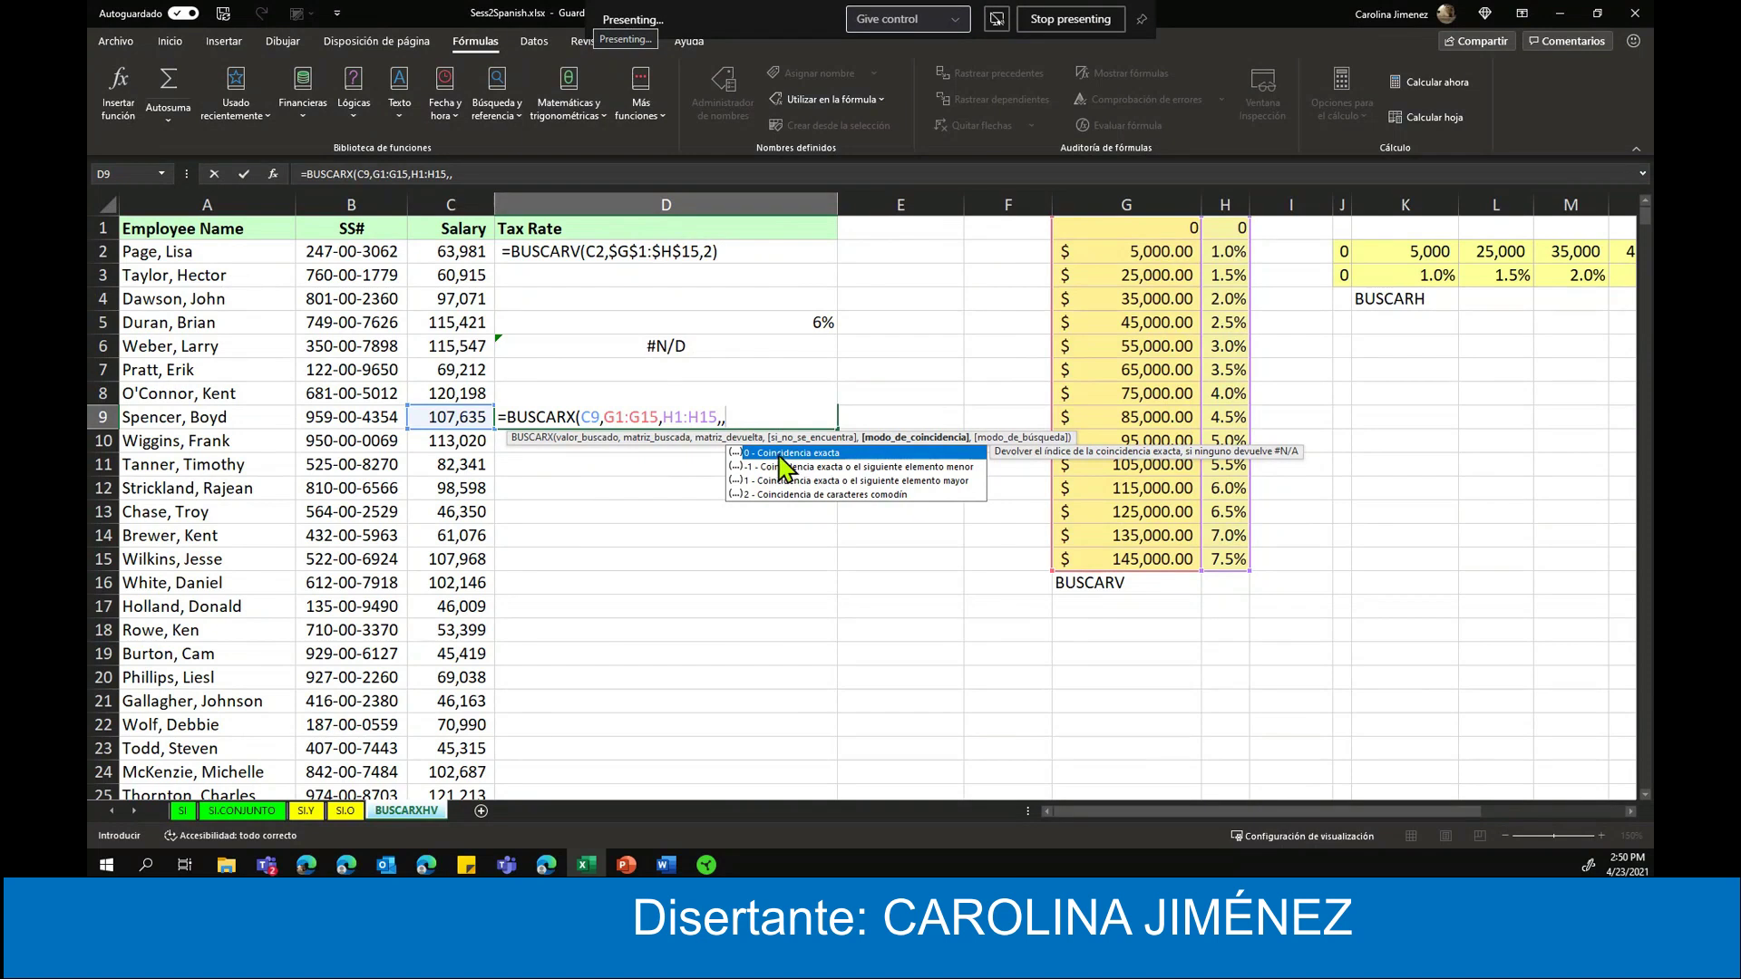
- Set match mode 1 (exact or next larger) in D9's BUSCARX formula so it returns 6%
{"action": "left_click", "coordinate": [243, 174]}
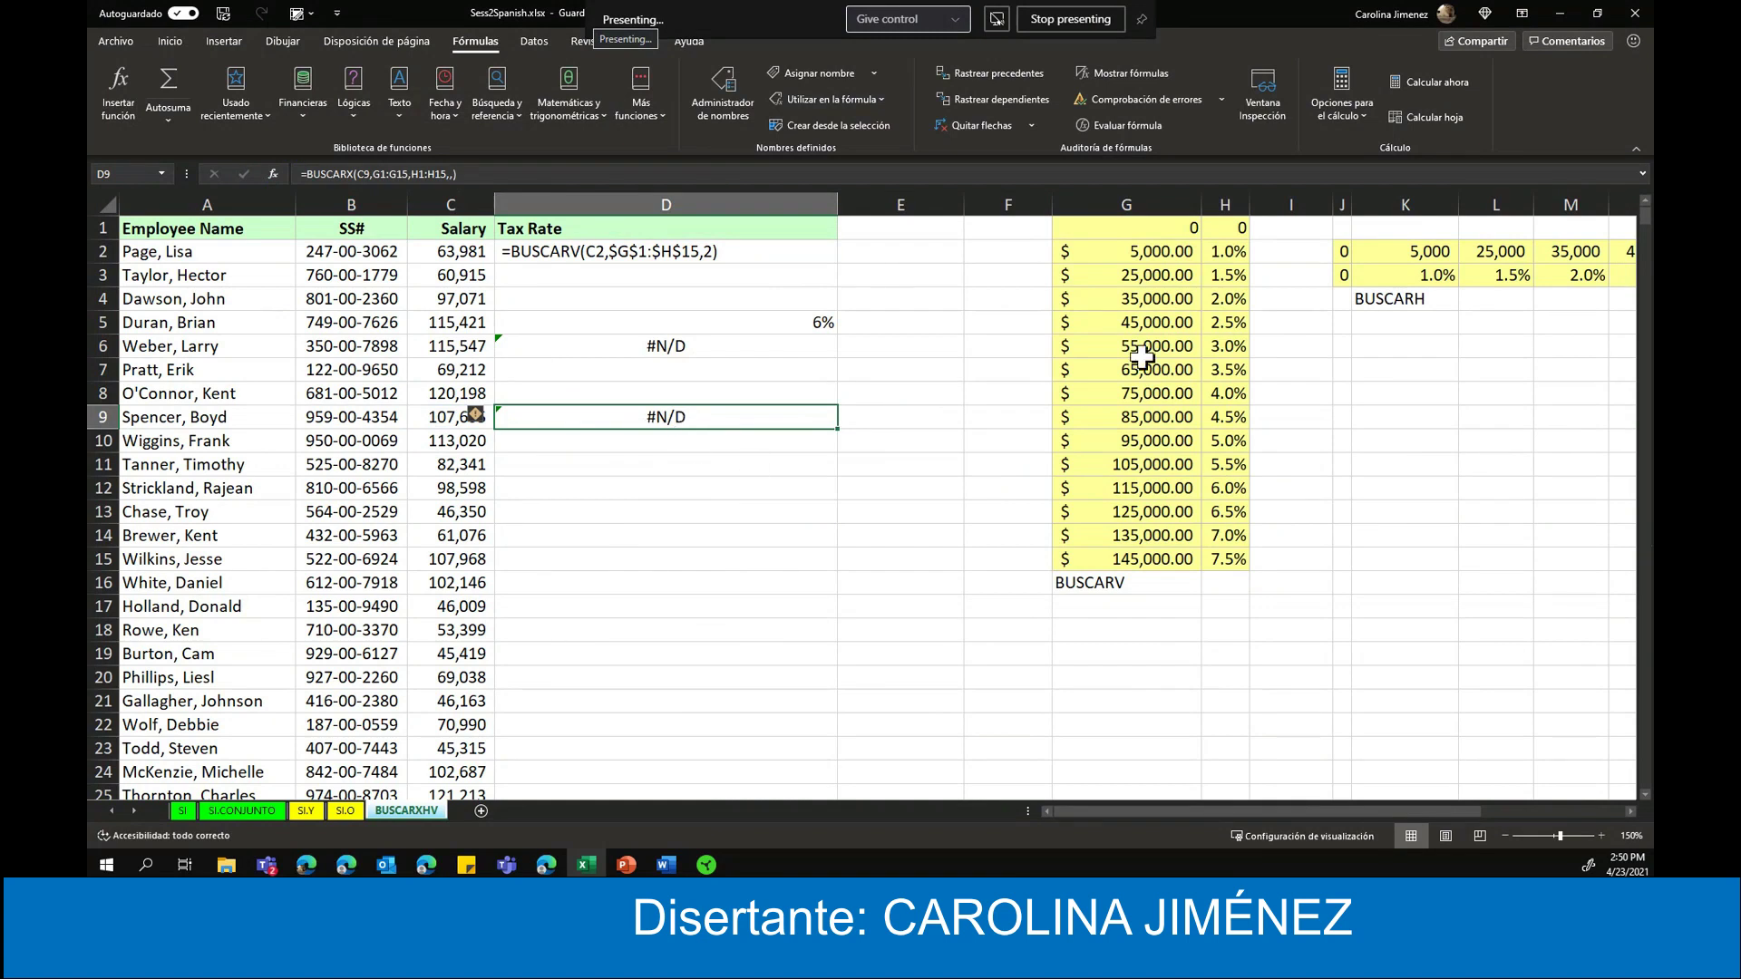
{"action": "double_click", "coordinate": [726, 424]}
{"action": "scroll", "coordinate": [739, 449], "scroll_direction": "down", "scroll_amount": 2}
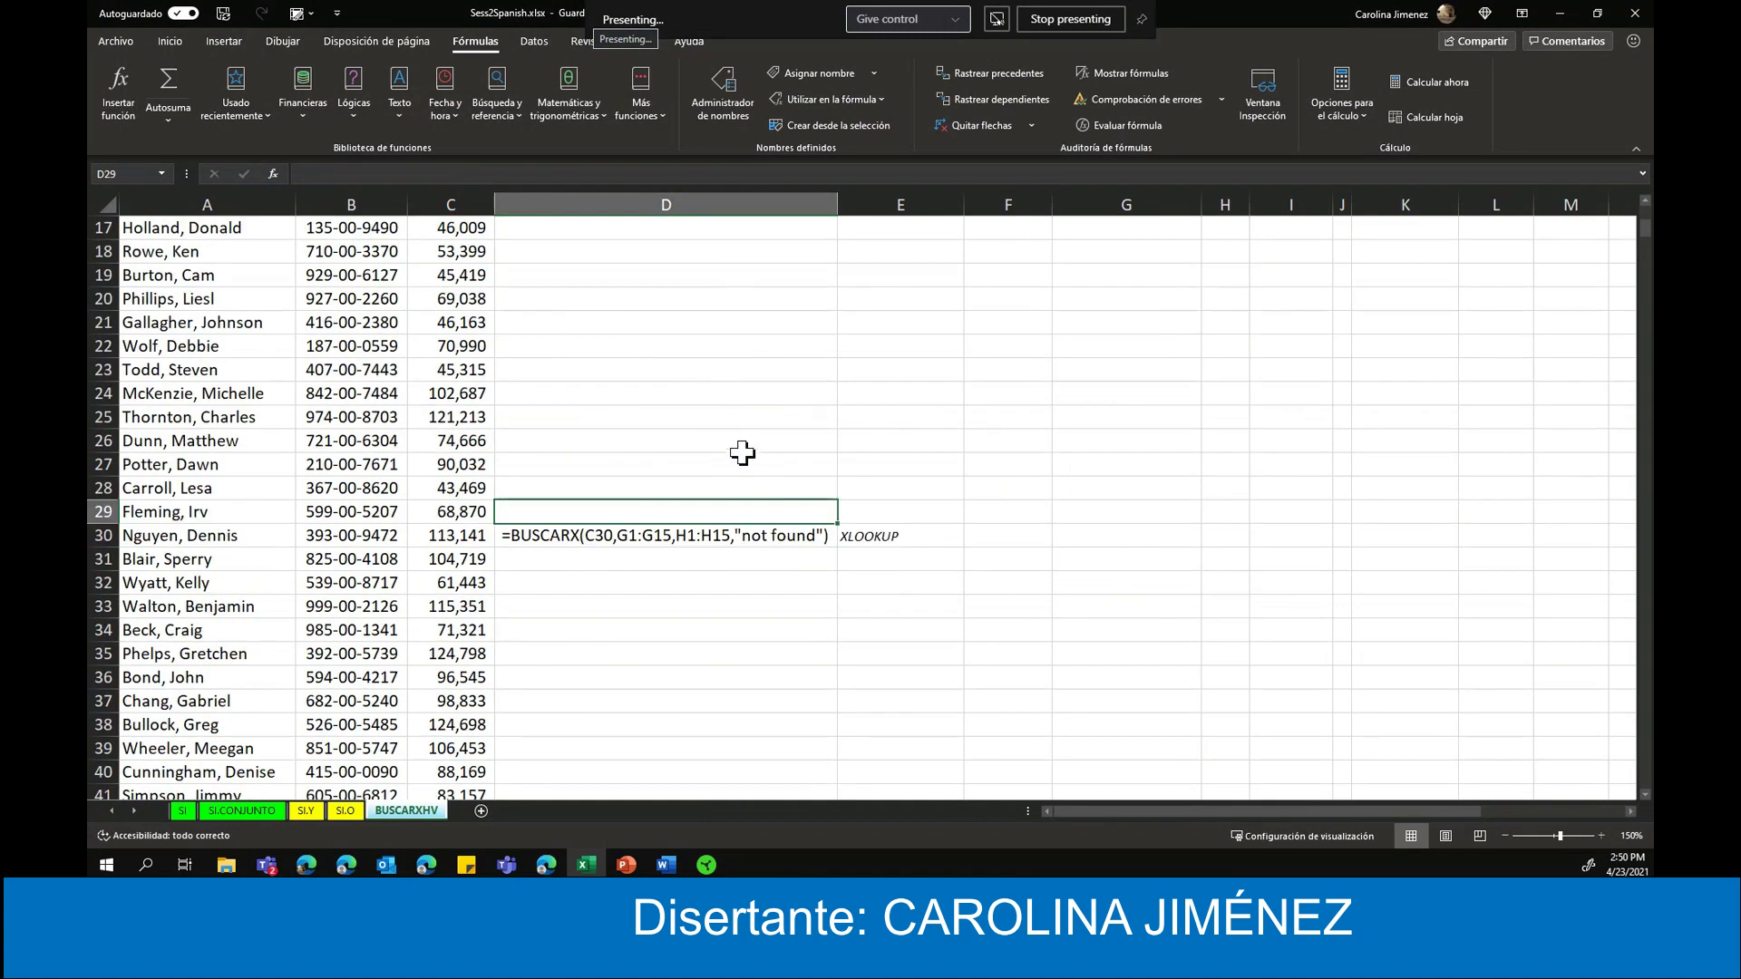
{"action": "scroll", "coordinate": [635, 317], "scroll_direction": "up", "scroll_amount": 4}
{"action": "double_click", "coordinate": [662, 329]}
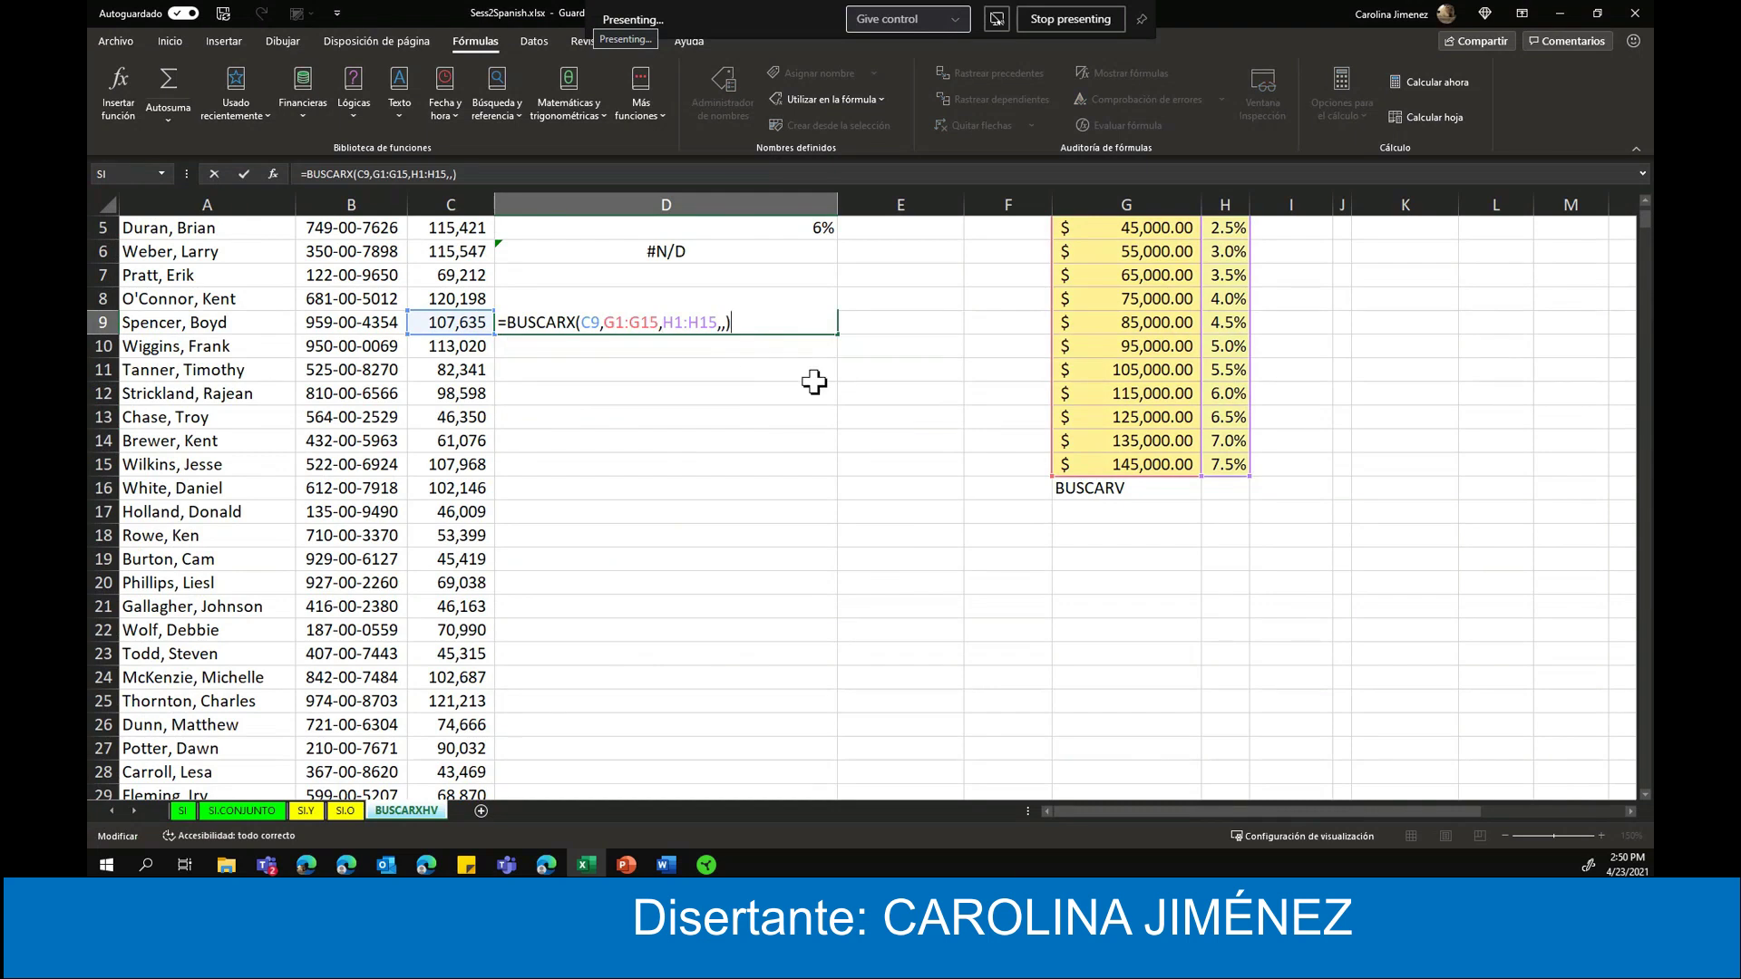
{"action": "key", "text": "BackSpace"}
{"action": "key", "text": "BackSpace"}
{"action": "type", "text": ","}
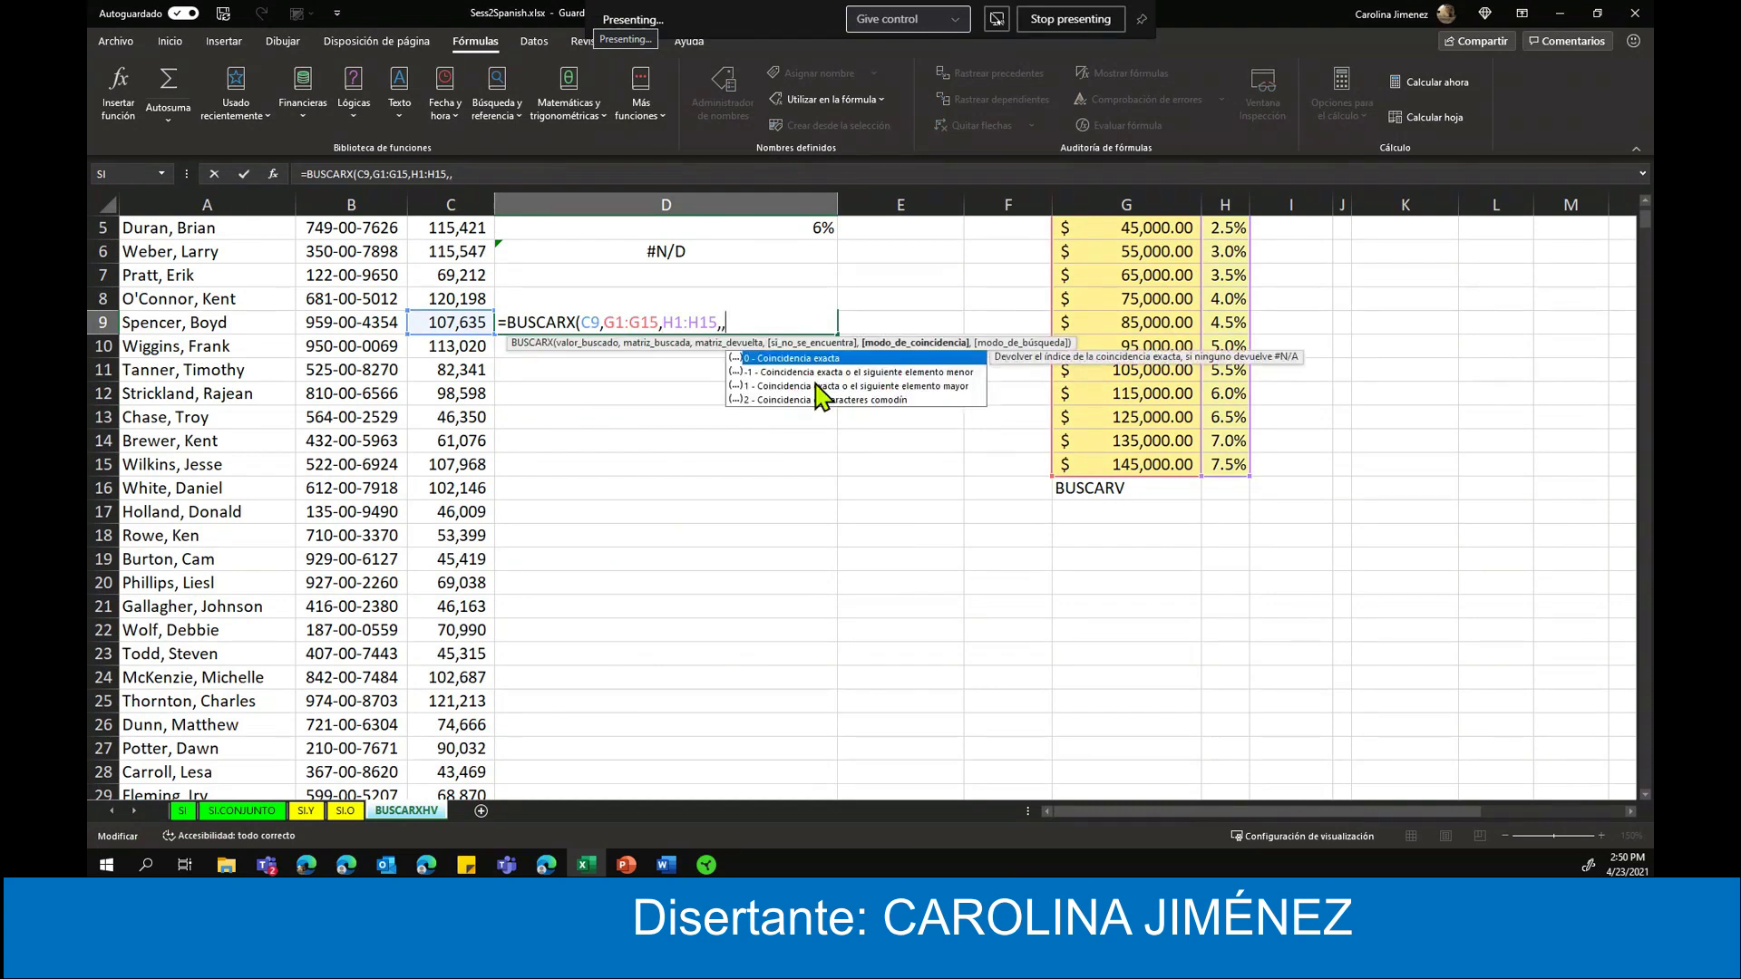
{"action": "left_click", "coordinate": [799, 373]}
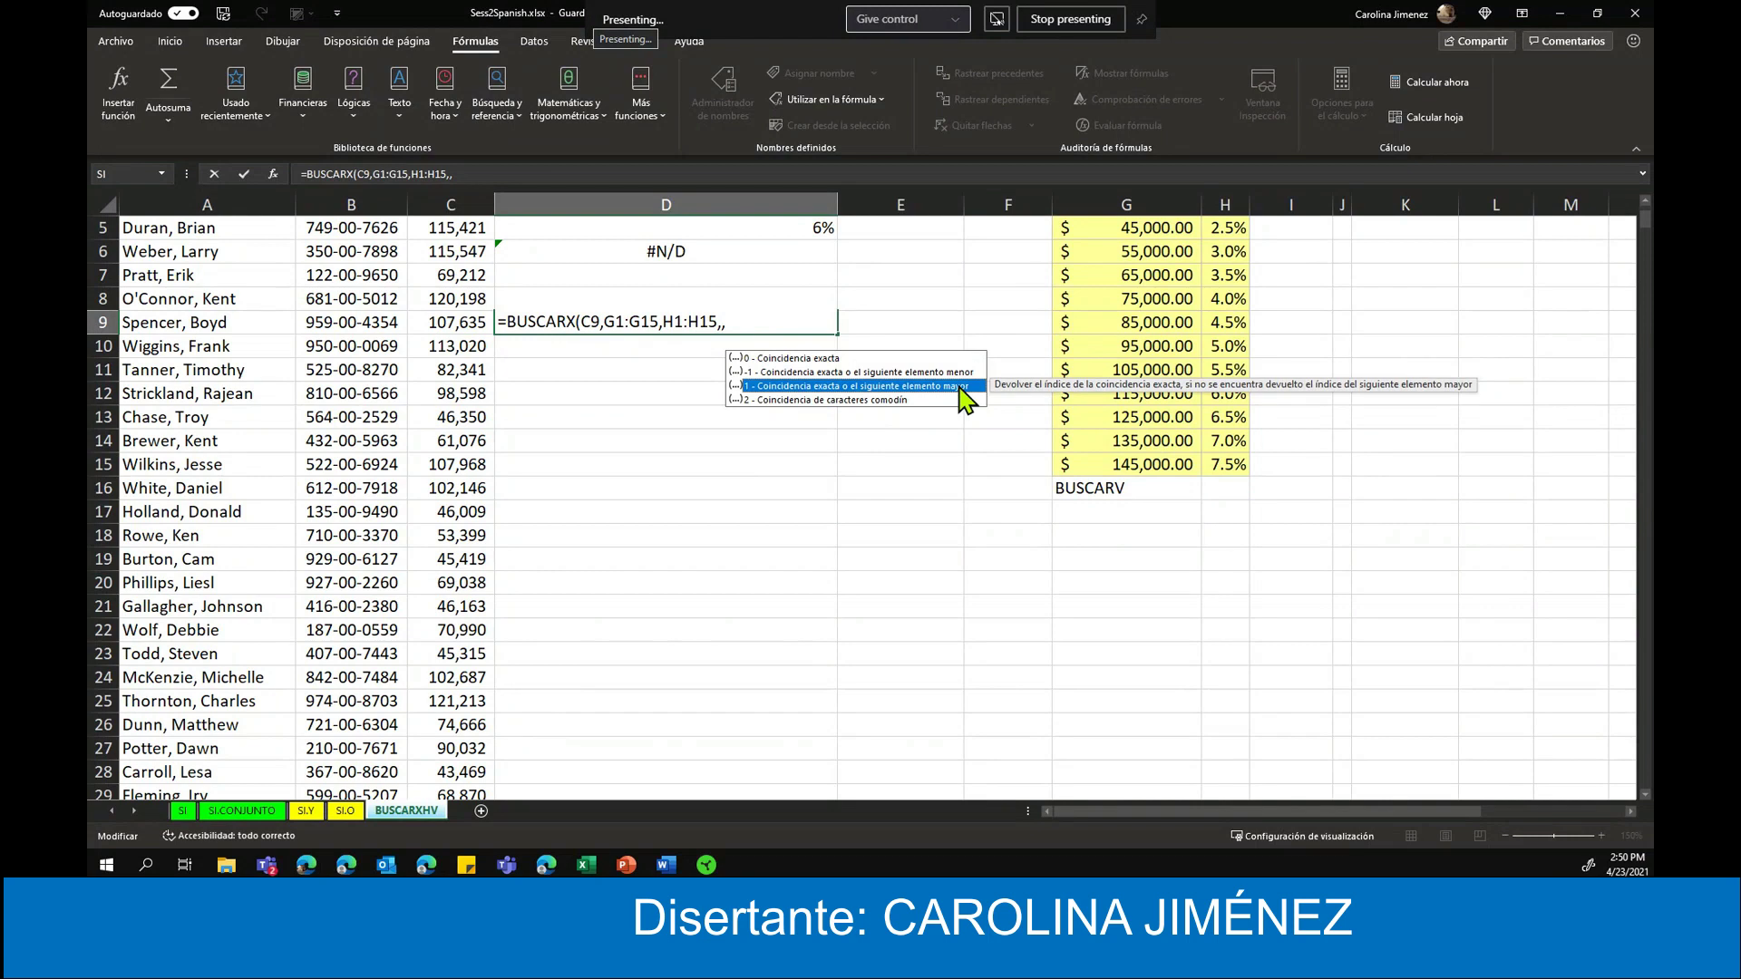
{"action": "double_click", "coordinate": [963, 399]}
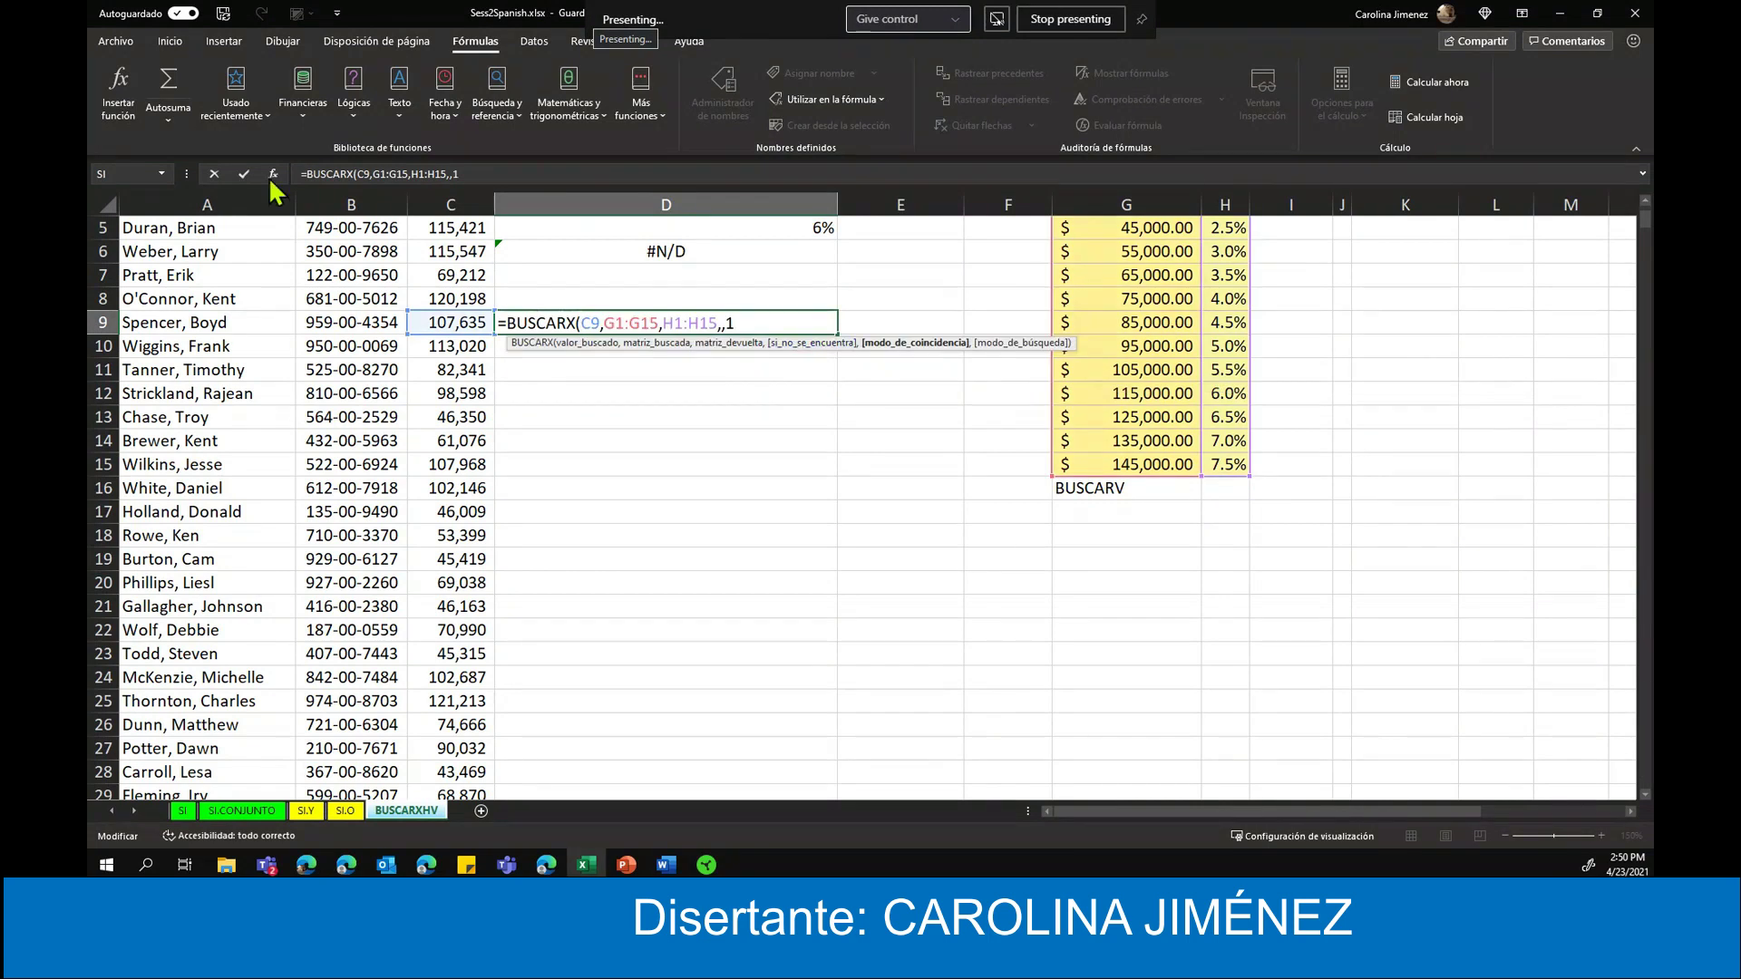
{"action": "left_click", "coordinate": [243, 173]}
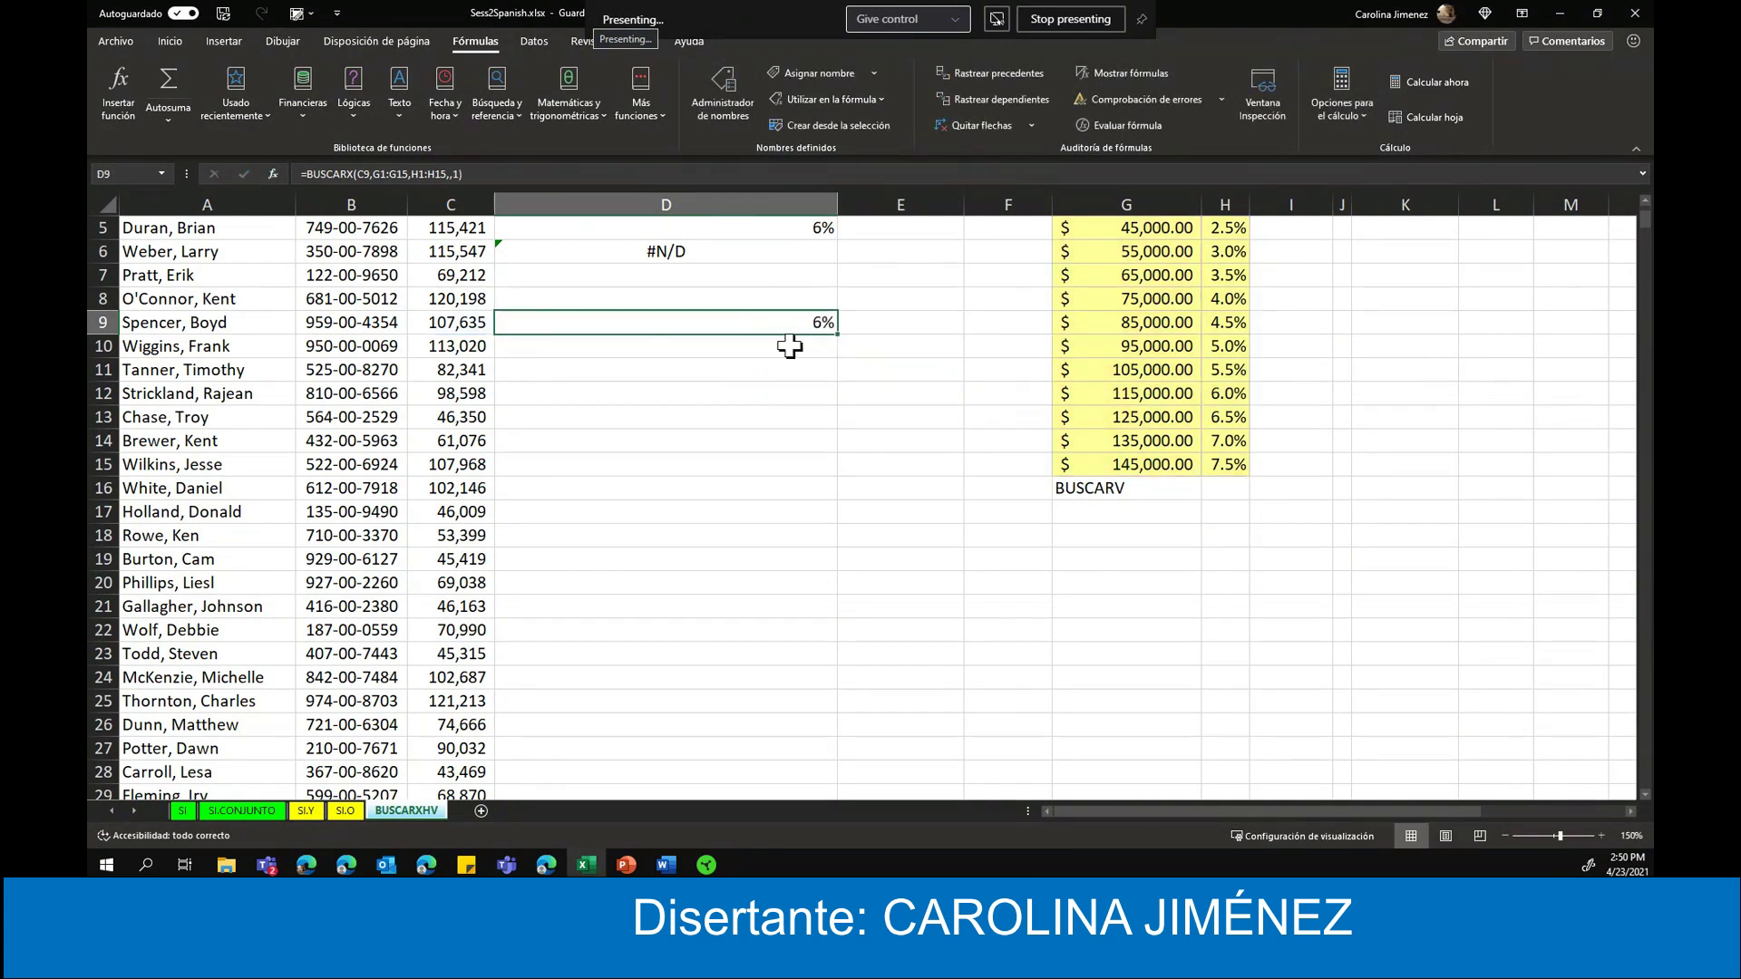
{"action": "scroll", "coordinate": [1185, 499], "scroll_direction": "up", "scroll_amount": 2}
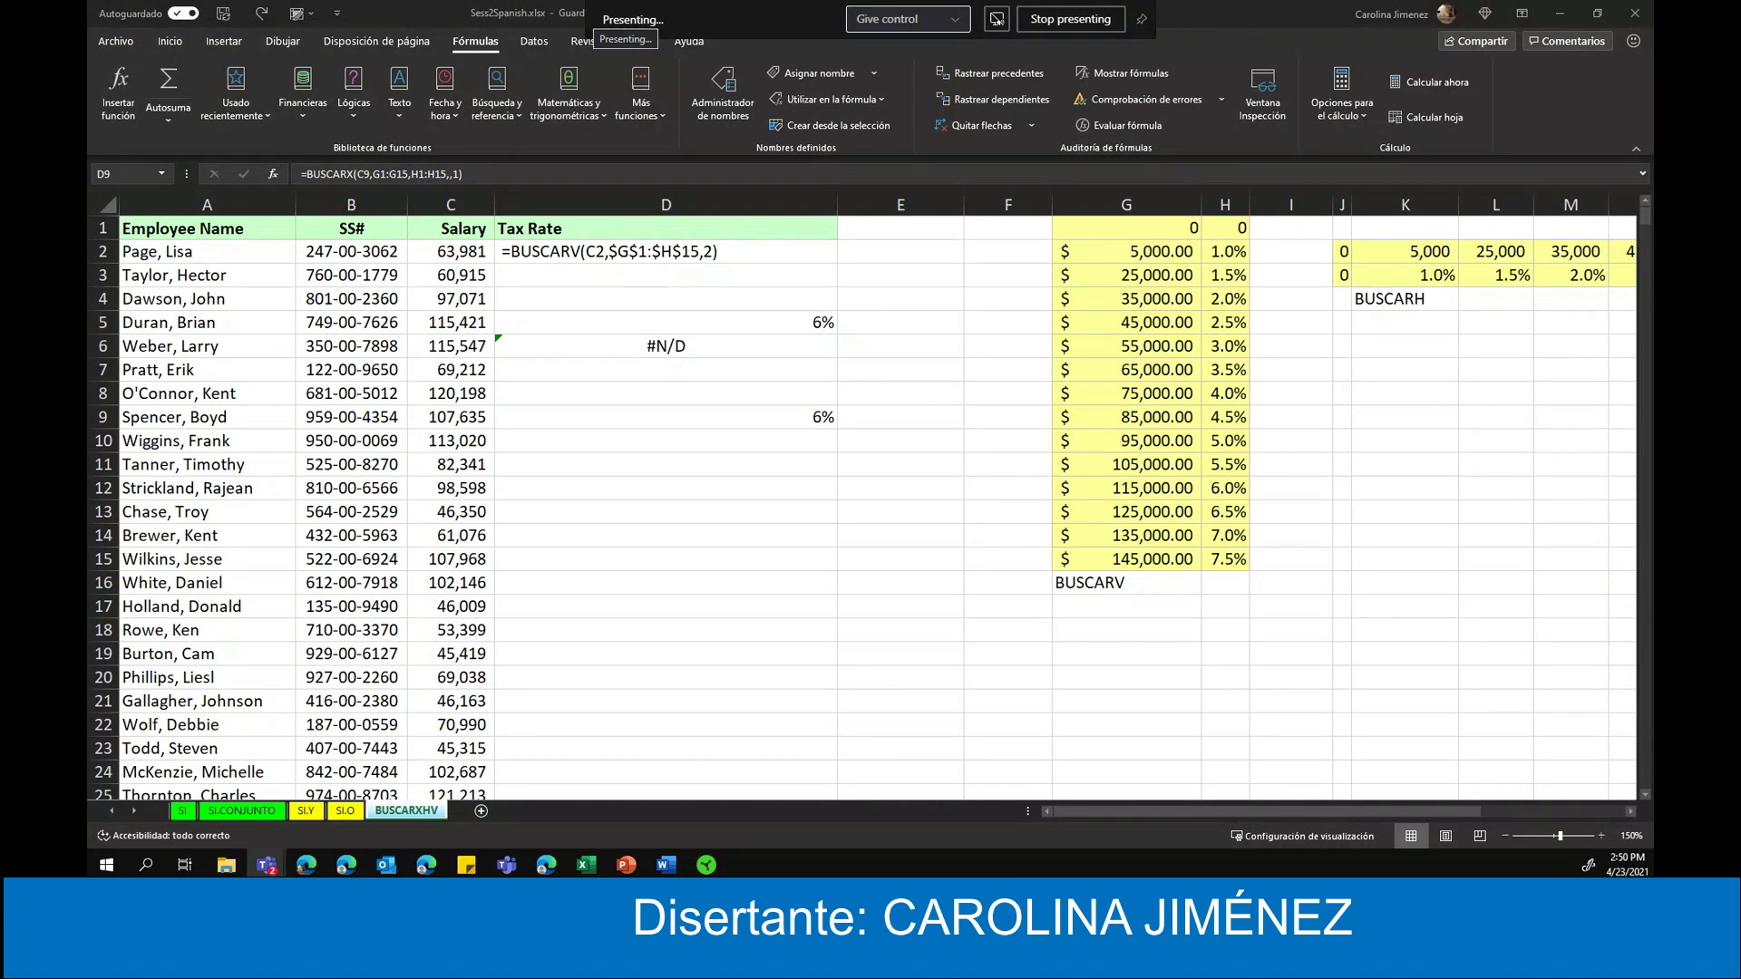
- Bring the Sess1Spanish.xlsx window forward, showing the SI inventory sheet
{"action": "left_click", "coordinate": [1113, 813]}
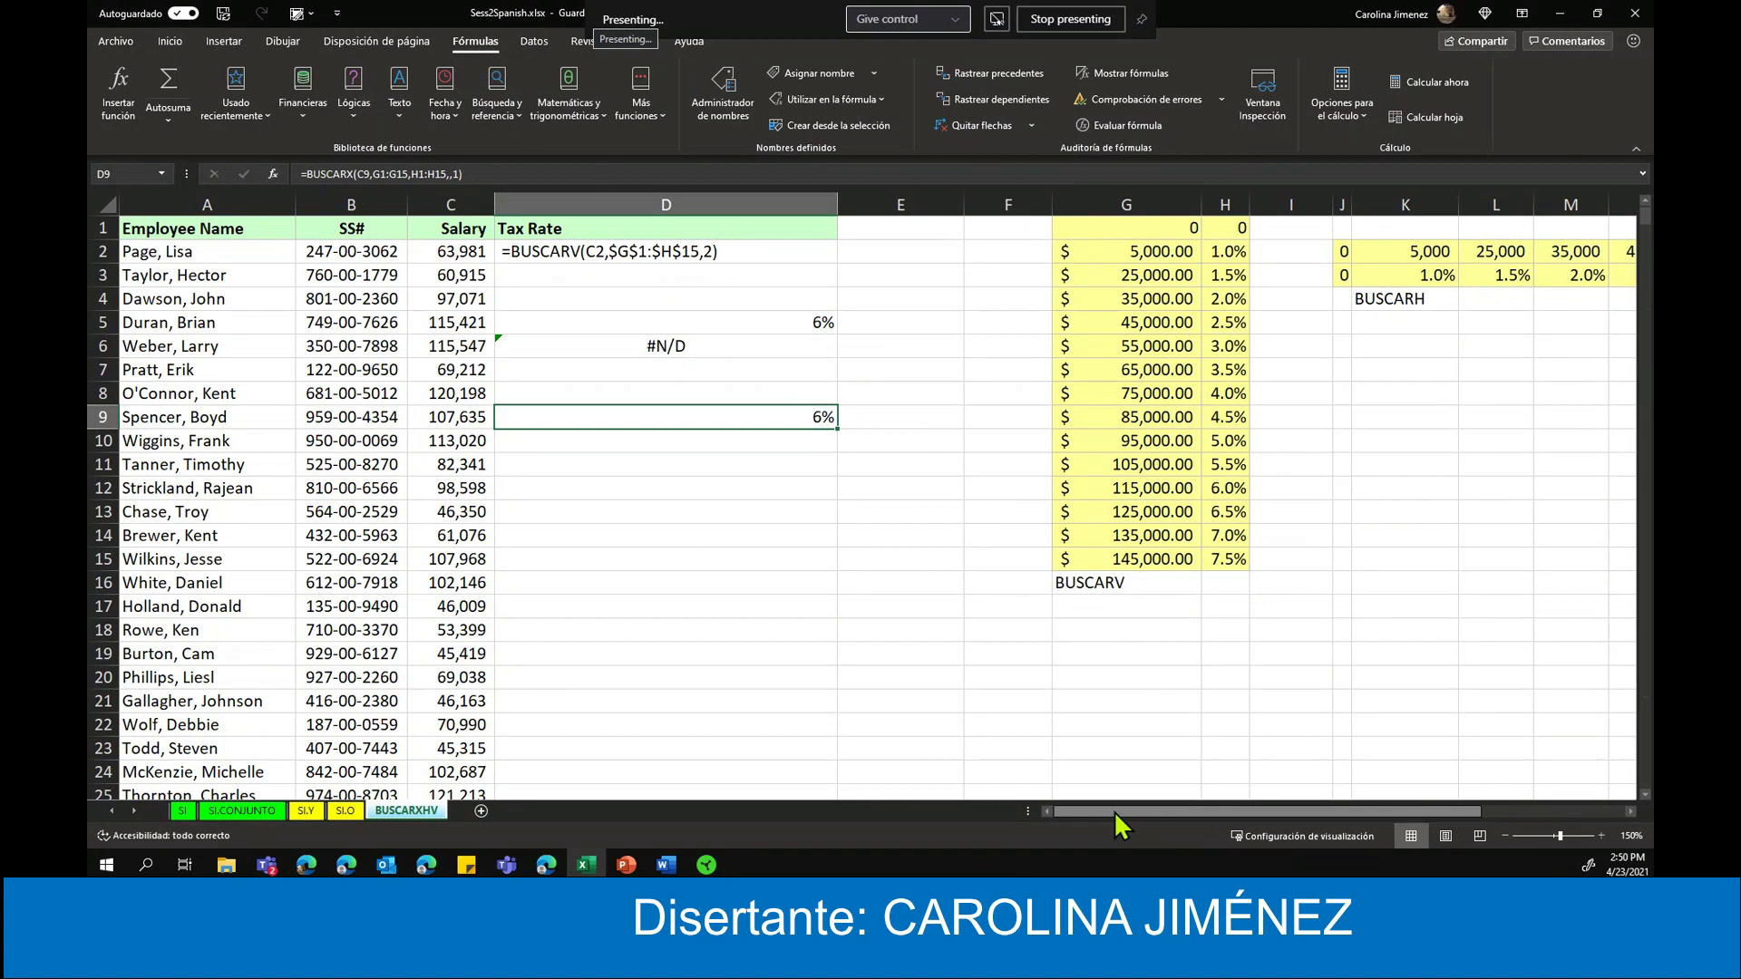
{"action": "left_click_drag", "start_coordinate": [1115, 813], "coordinate": [1089, 810]}
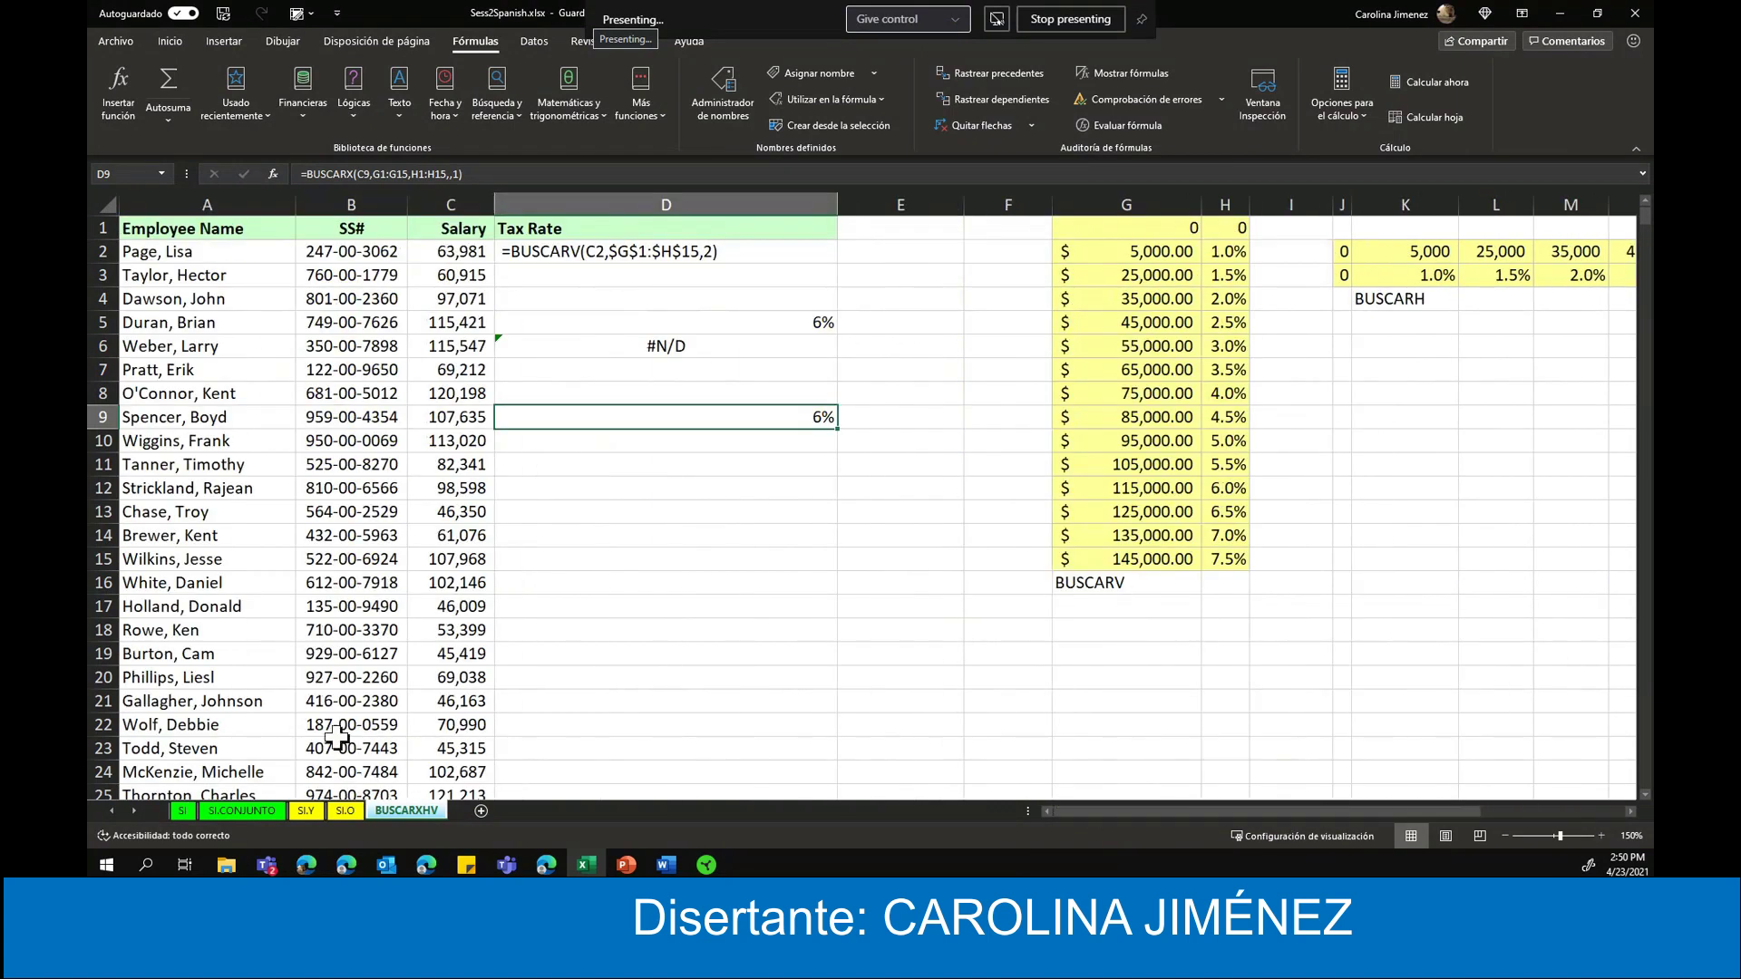
{"action": "scroll", "coordinate": [564, 752], "scroll_direction": "down", "scroll_amount": 1}
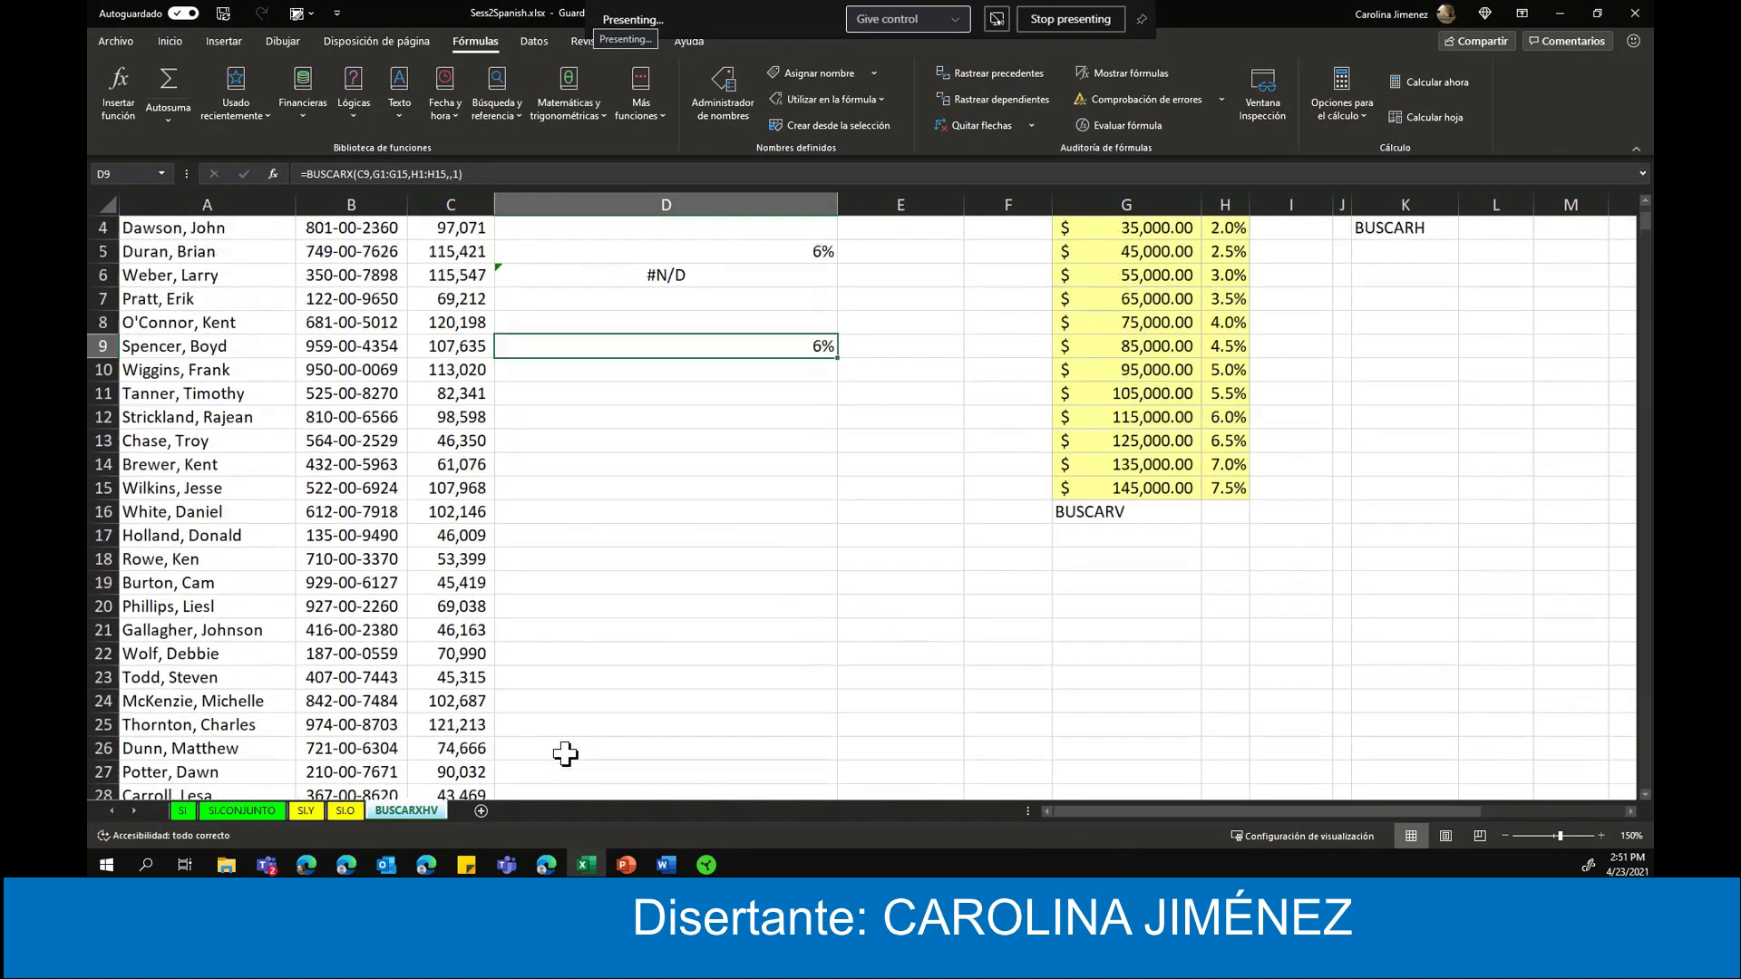
{"action": "scroll", "coordinate": [564, 752], "scroll_direction": "up", "scroll_amount": 1}
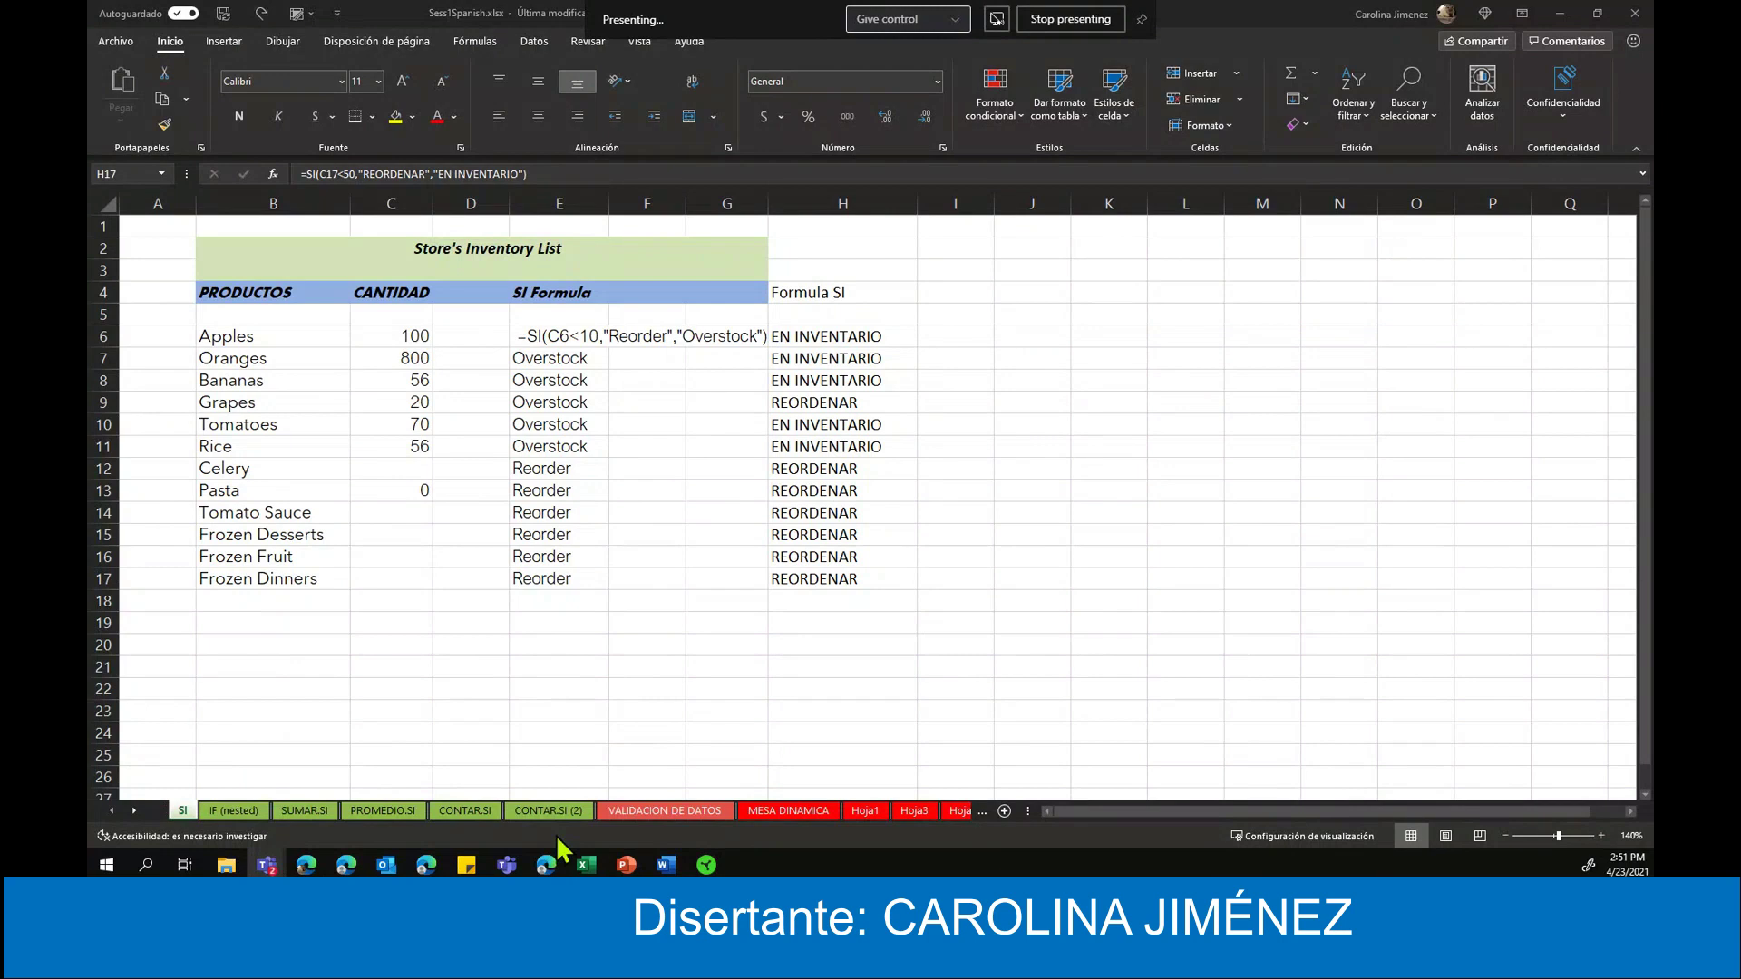
- Step through the MESA DINAMICA, VALIDACION DE DATOS and Hoja1 sheets to CREA LA MESA
{"action": "left_click", "coordinate": [134, 810]}
{"action": "left_click", "coordinate": [135, 810]}
{"action": "left_click", "coordinate": [134, 811]}
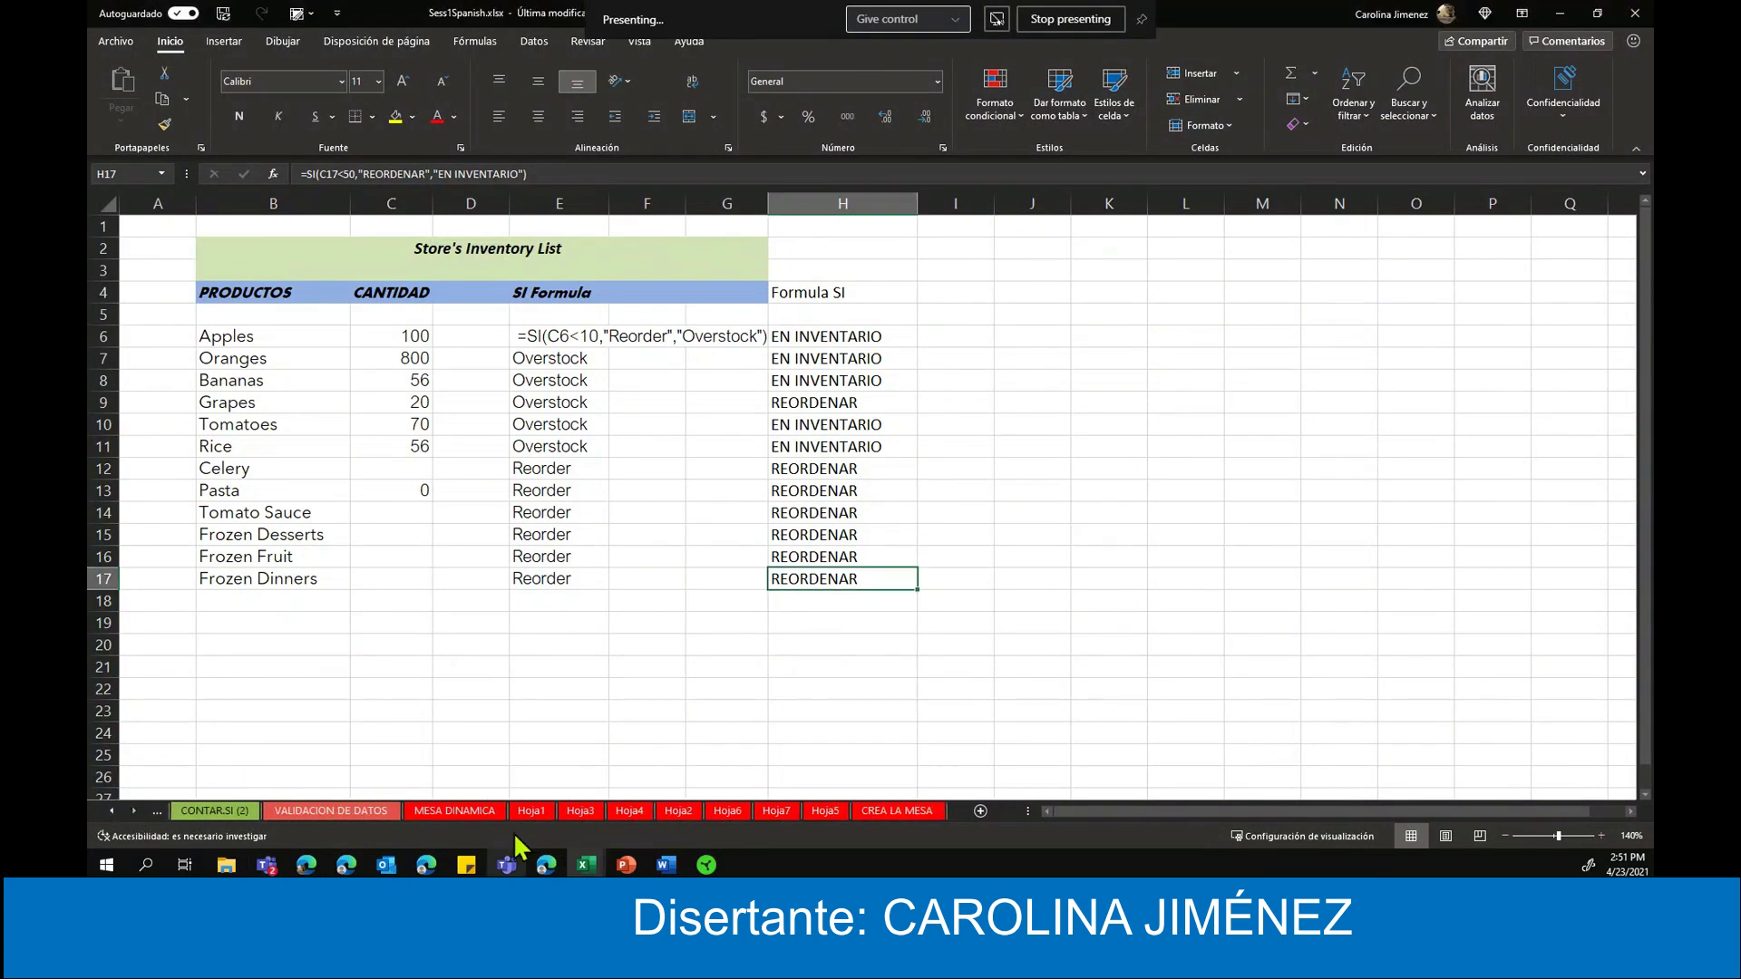
{"action": "left_click", "coordinate": [451, 803]}
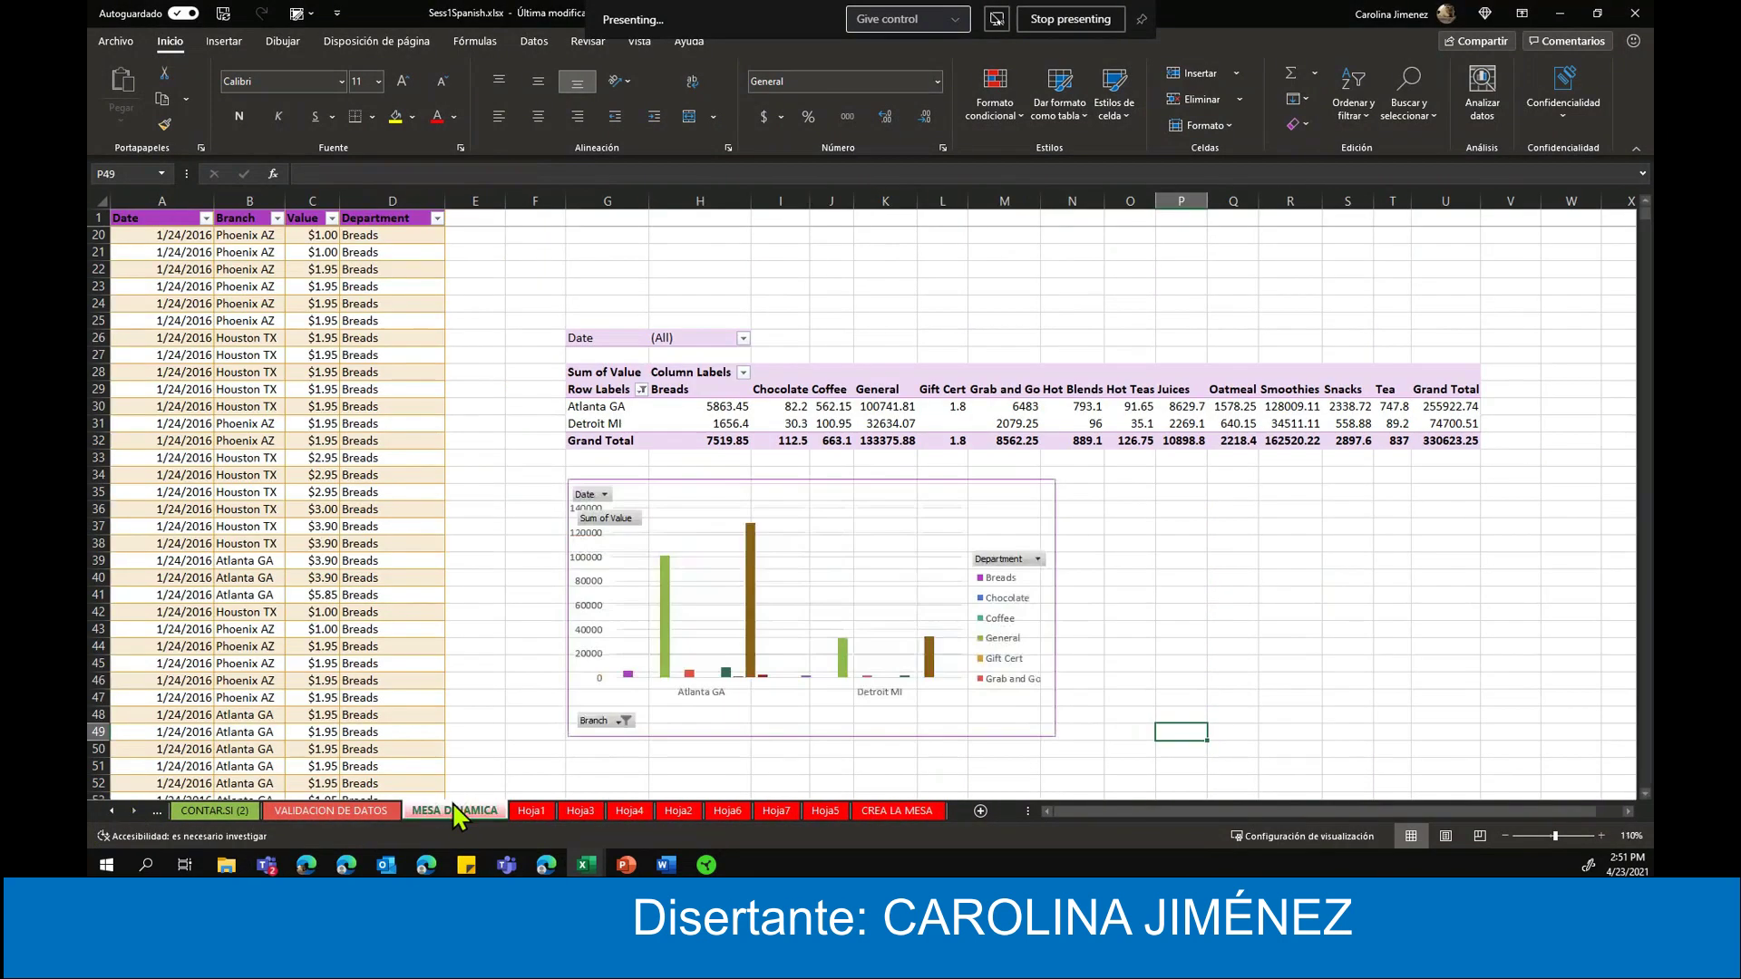
{"action": "left_click", "coordinate": [361, 811]}
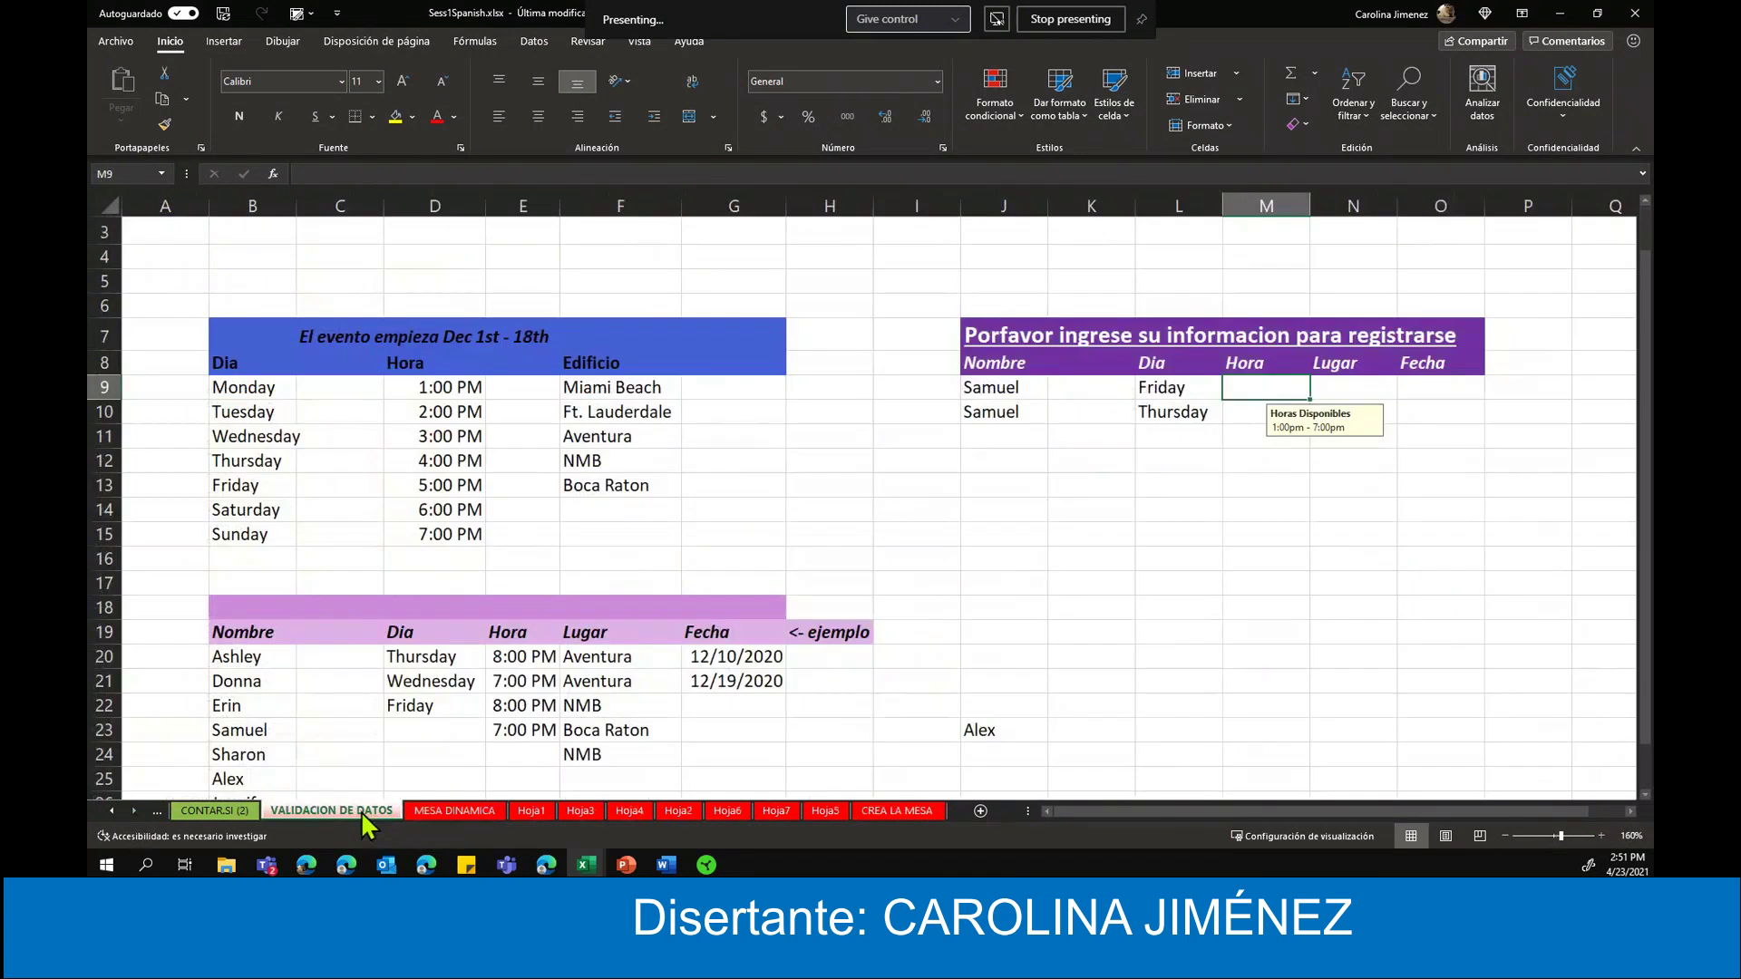
{"action": "left_click", "coordinate": [524, 811]}
{"action": "left_click", "coordinate": [897, 811]}
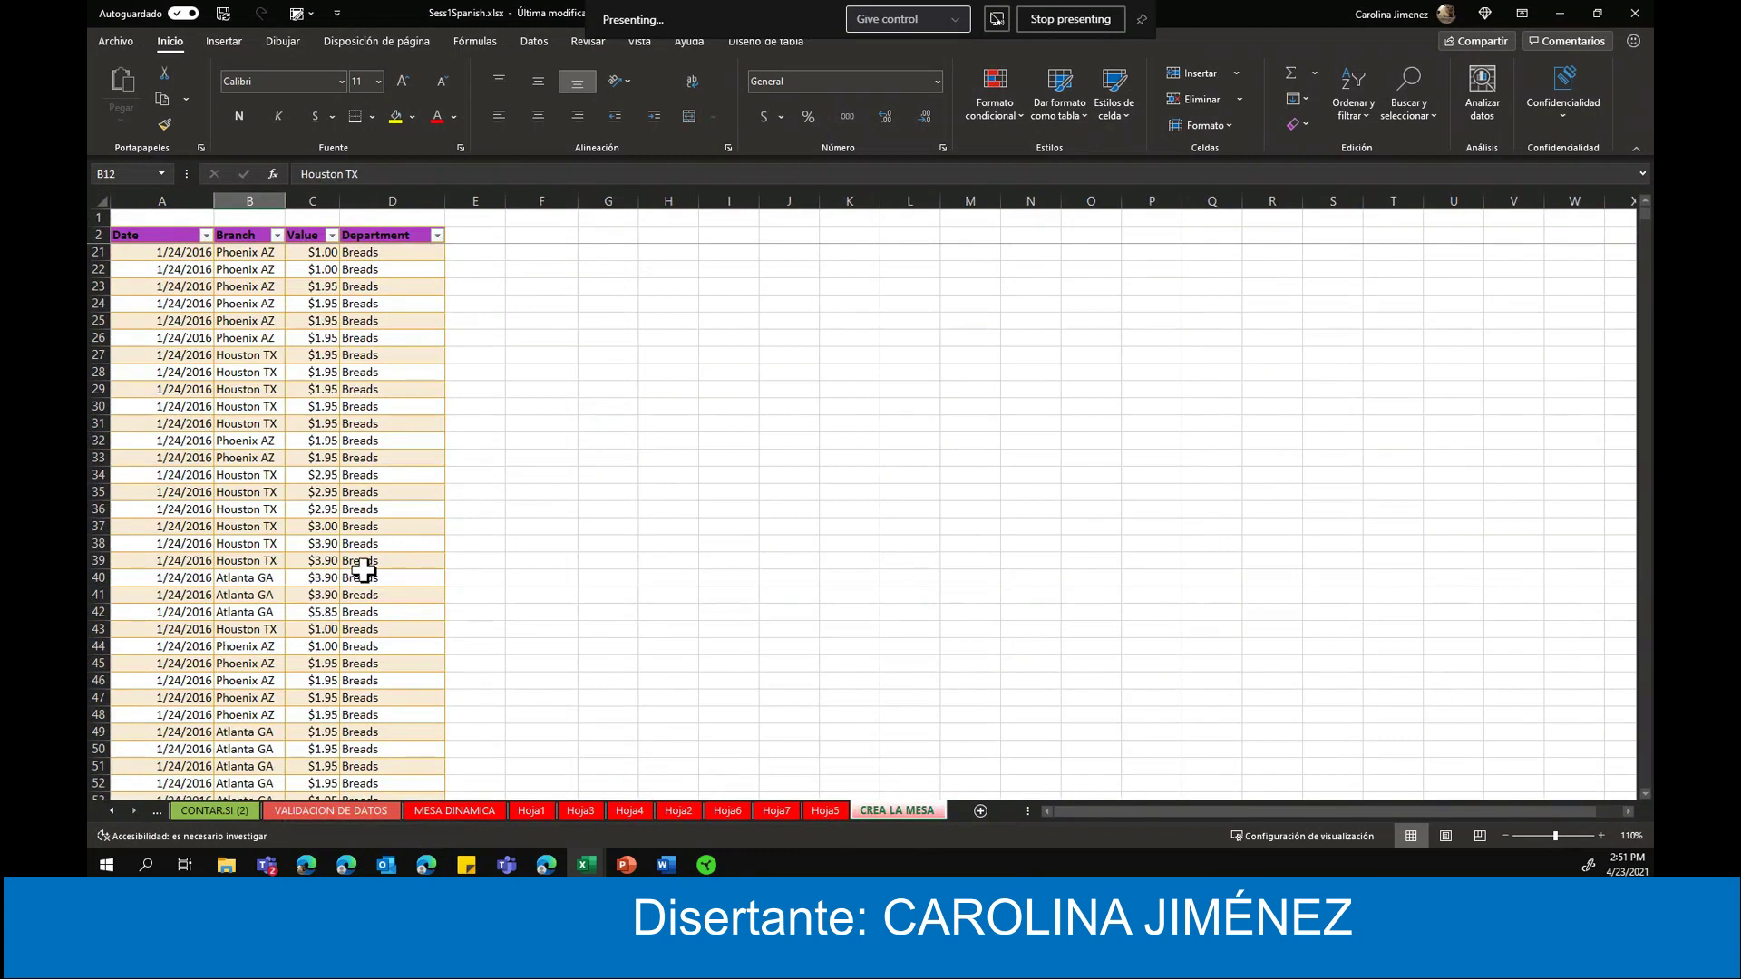
- Add a new blank worksheet after the CREA LA MESA sheet
{"action": "scroll", "coordinate": [329, 642], "scroll_direction": "down", "scroll_amount": 2}
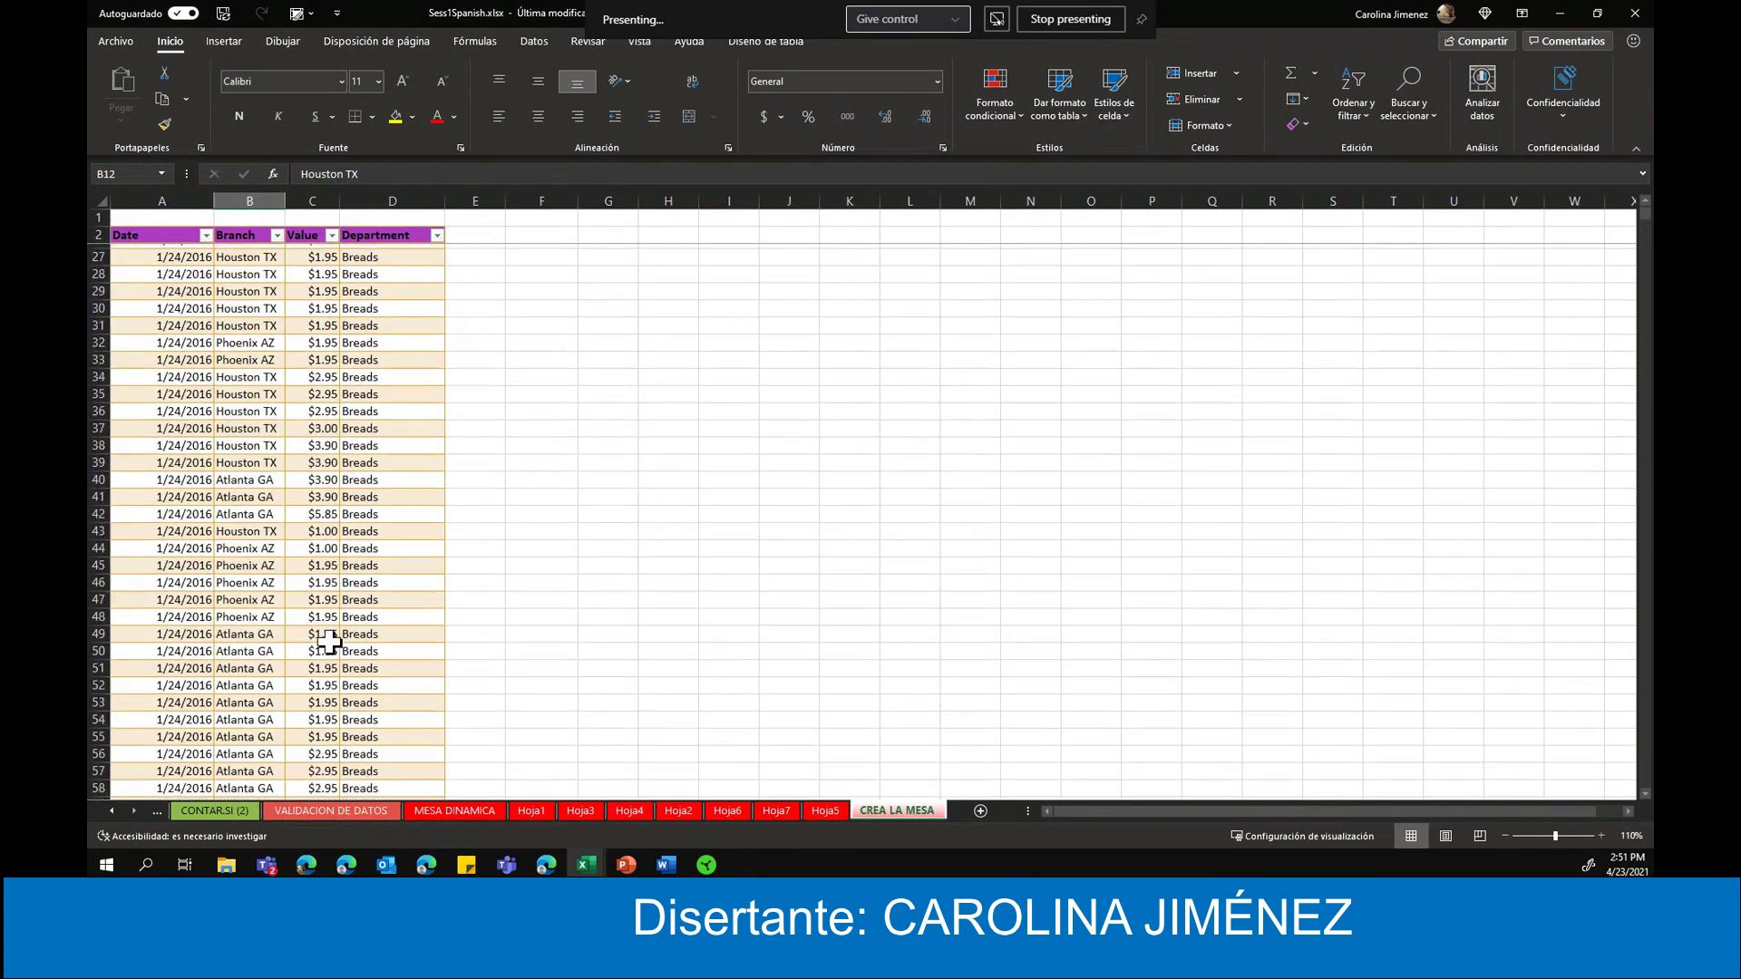
{"action": "scroll", "coordinate": [328, 642], "scroll_direction": "up", "scroll_amount": 4}
{"action": "scroll", "coordinate": [349, 667], "scroll_direction": "up", "scroll_amount": 4}
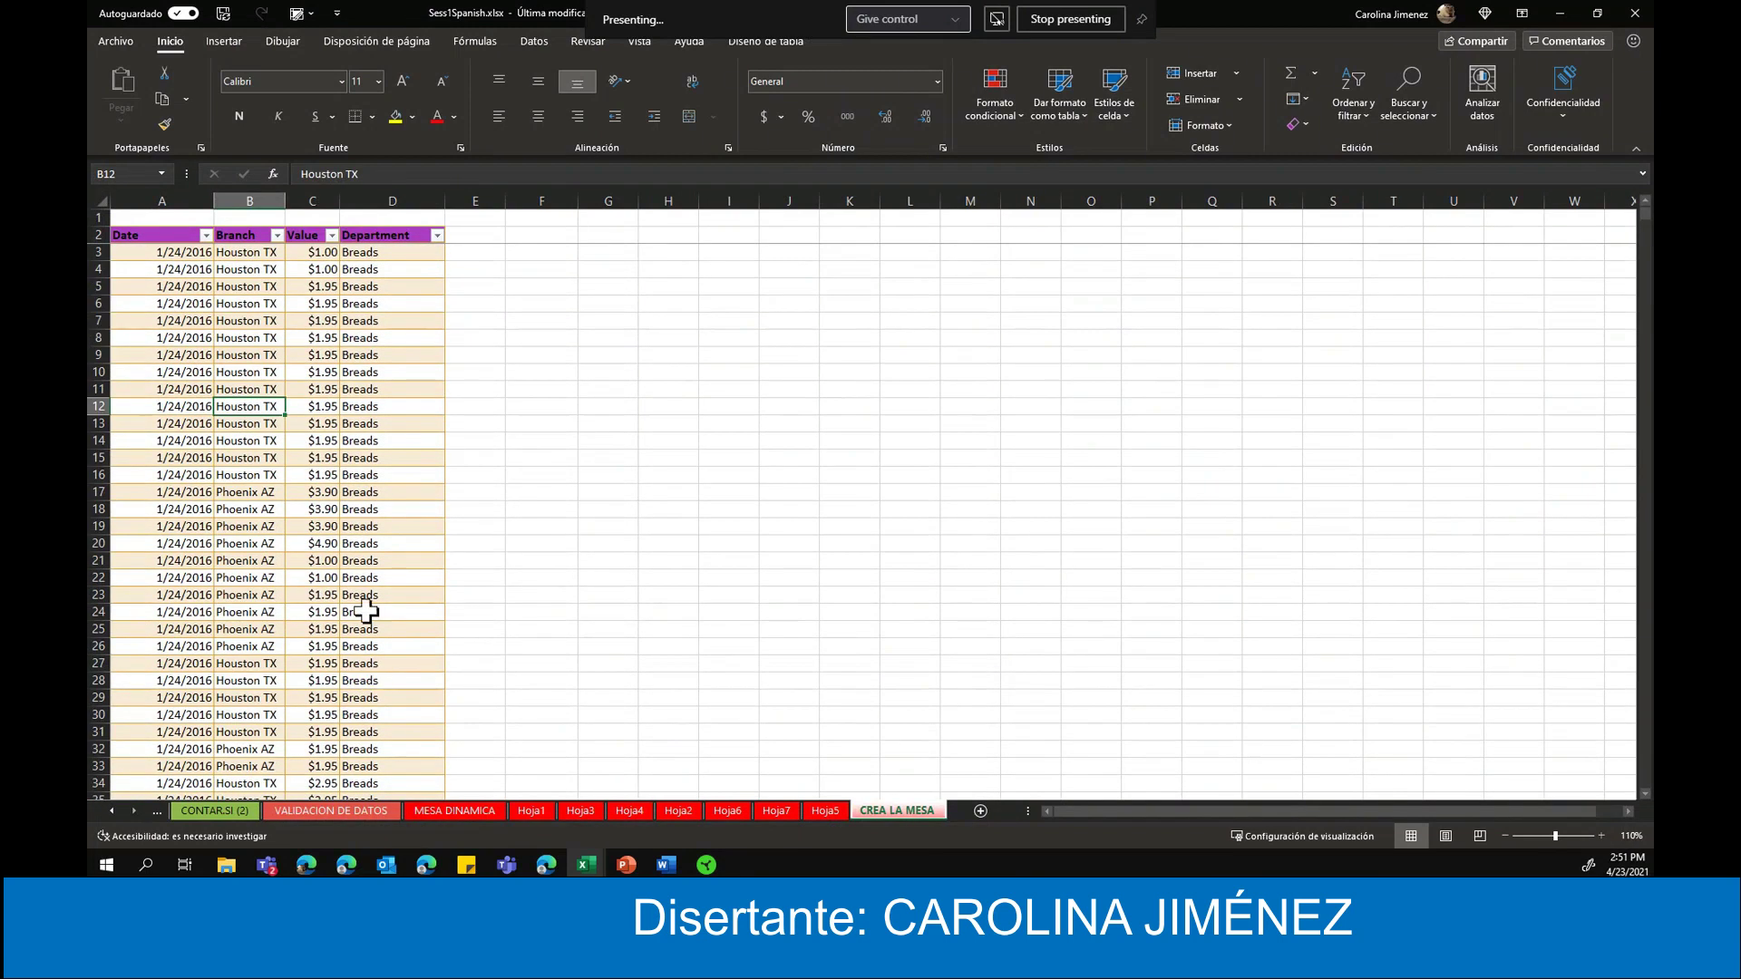
{"action": "left_click", "coordinate": [981, 812]}
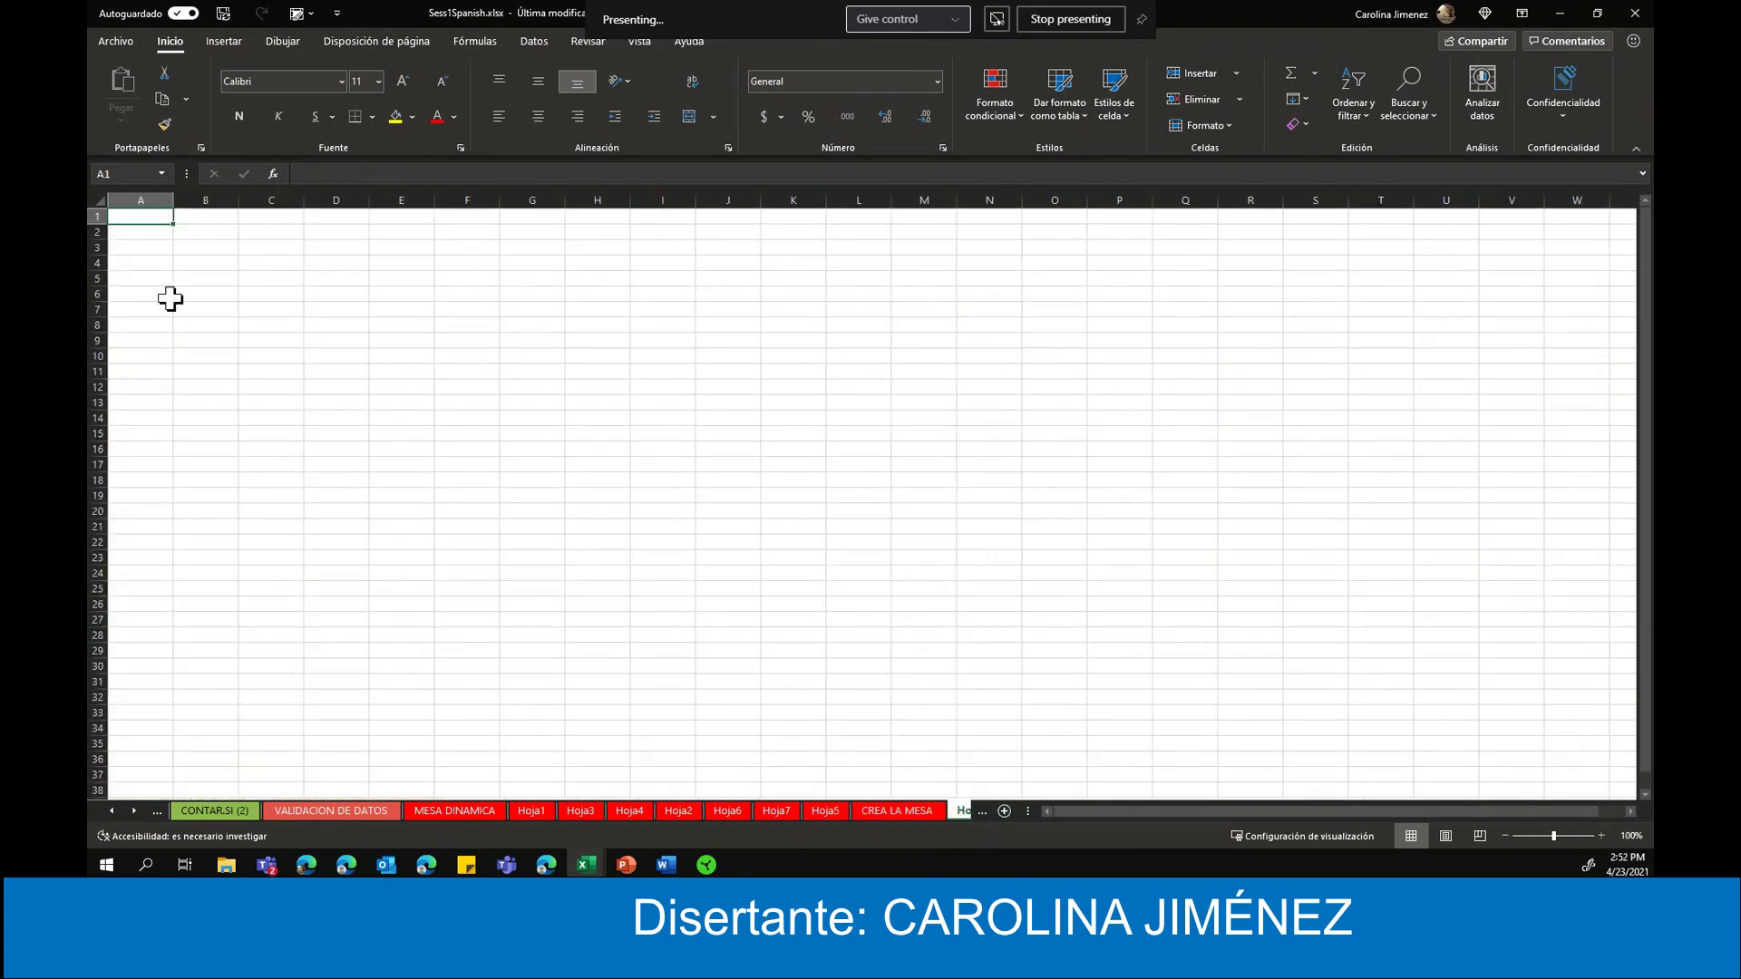
- Select cell B4 on the new sheet and bring up the Insertar ribbon commands
{"action": "left_click", "coordinate": [197, 264]}
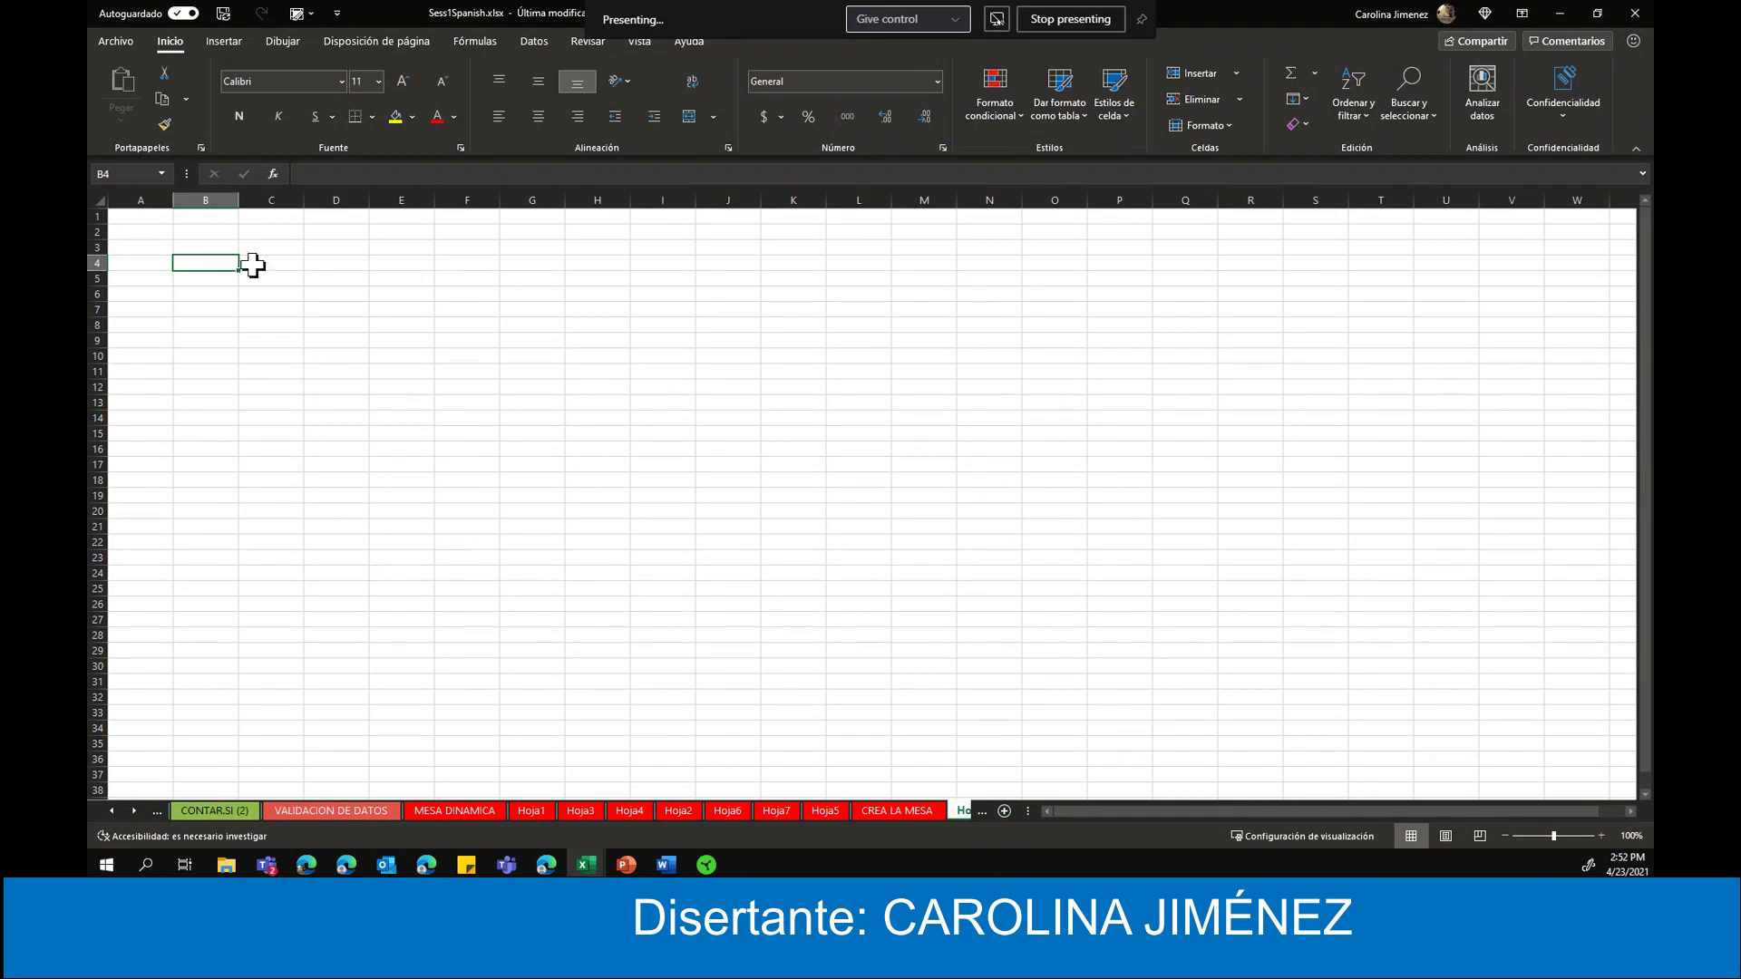
{"action": "left_click", "coordinate": [227, 43]}
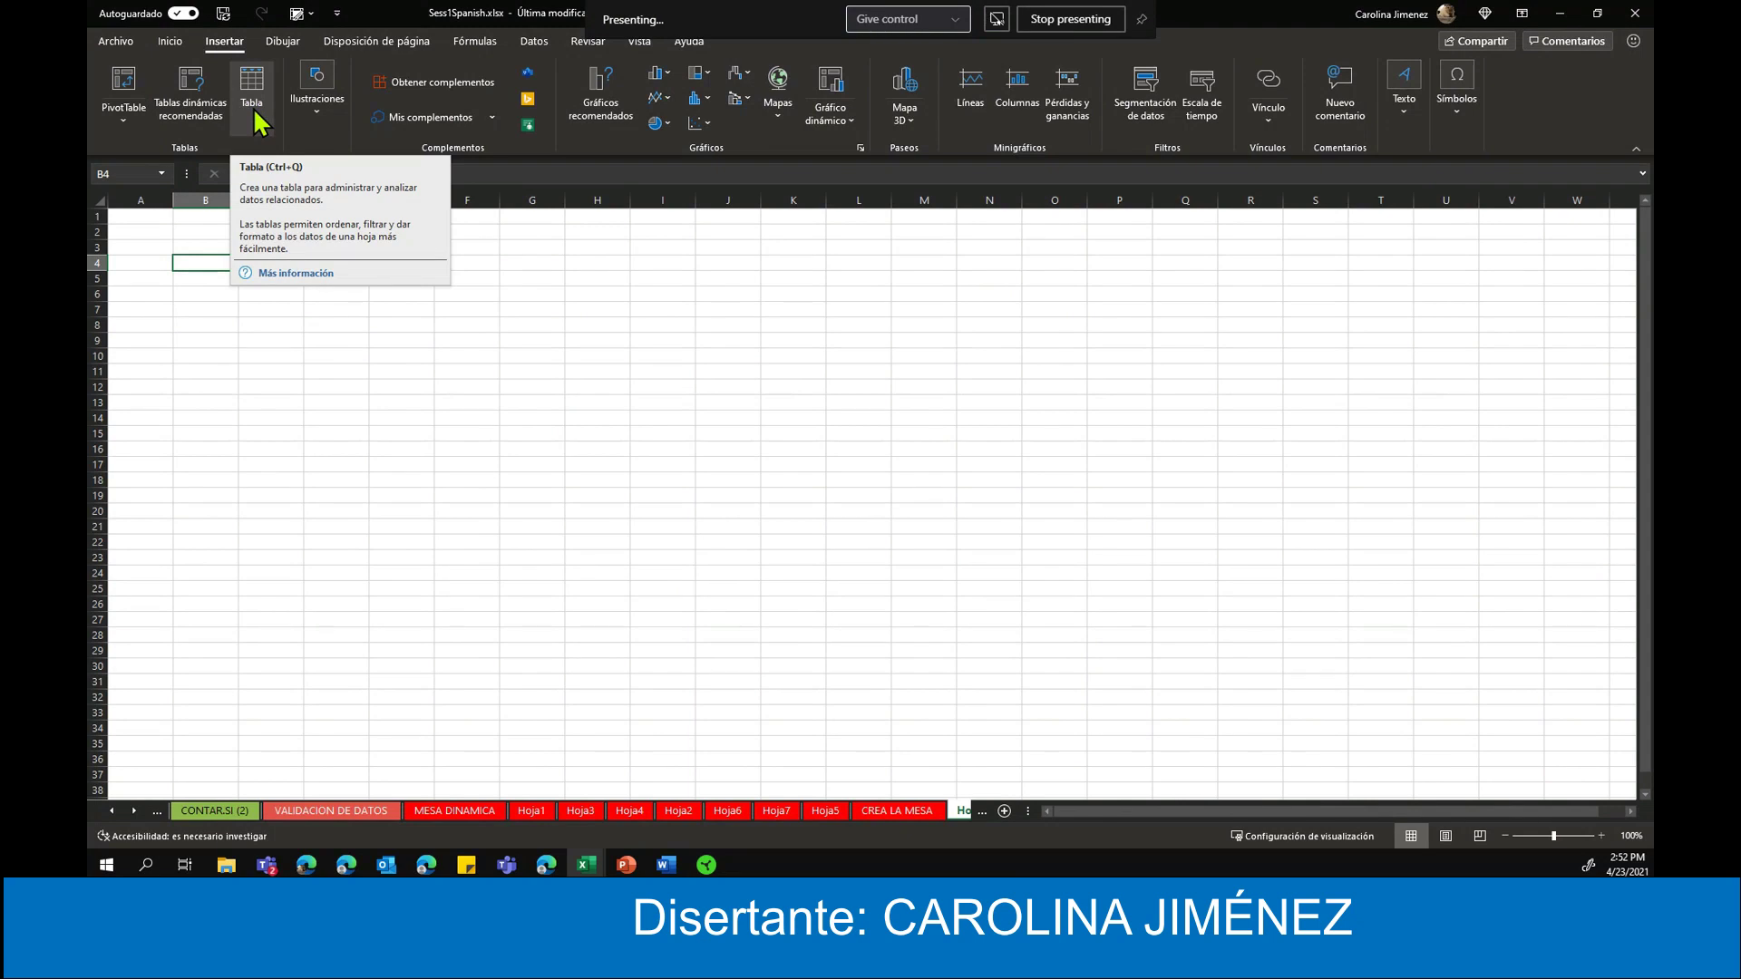
- Insert a table over B3:H26 with headers, producing Columna1 through Columna7
{"action": "left_click", "coordinate": [228, 343]}
{"action": "mouse_move", "coordinate": [187, 246]}
{"action": "left_mouse_down"}
{"action": "mouse_move", "coordinate": [887, 681]}
{"action": "mouse_move", "coordinate": [696, 653]}
{"action": "mouse_move", "coordinate": [616, 598]}
{"action": "left_mouse_up"}
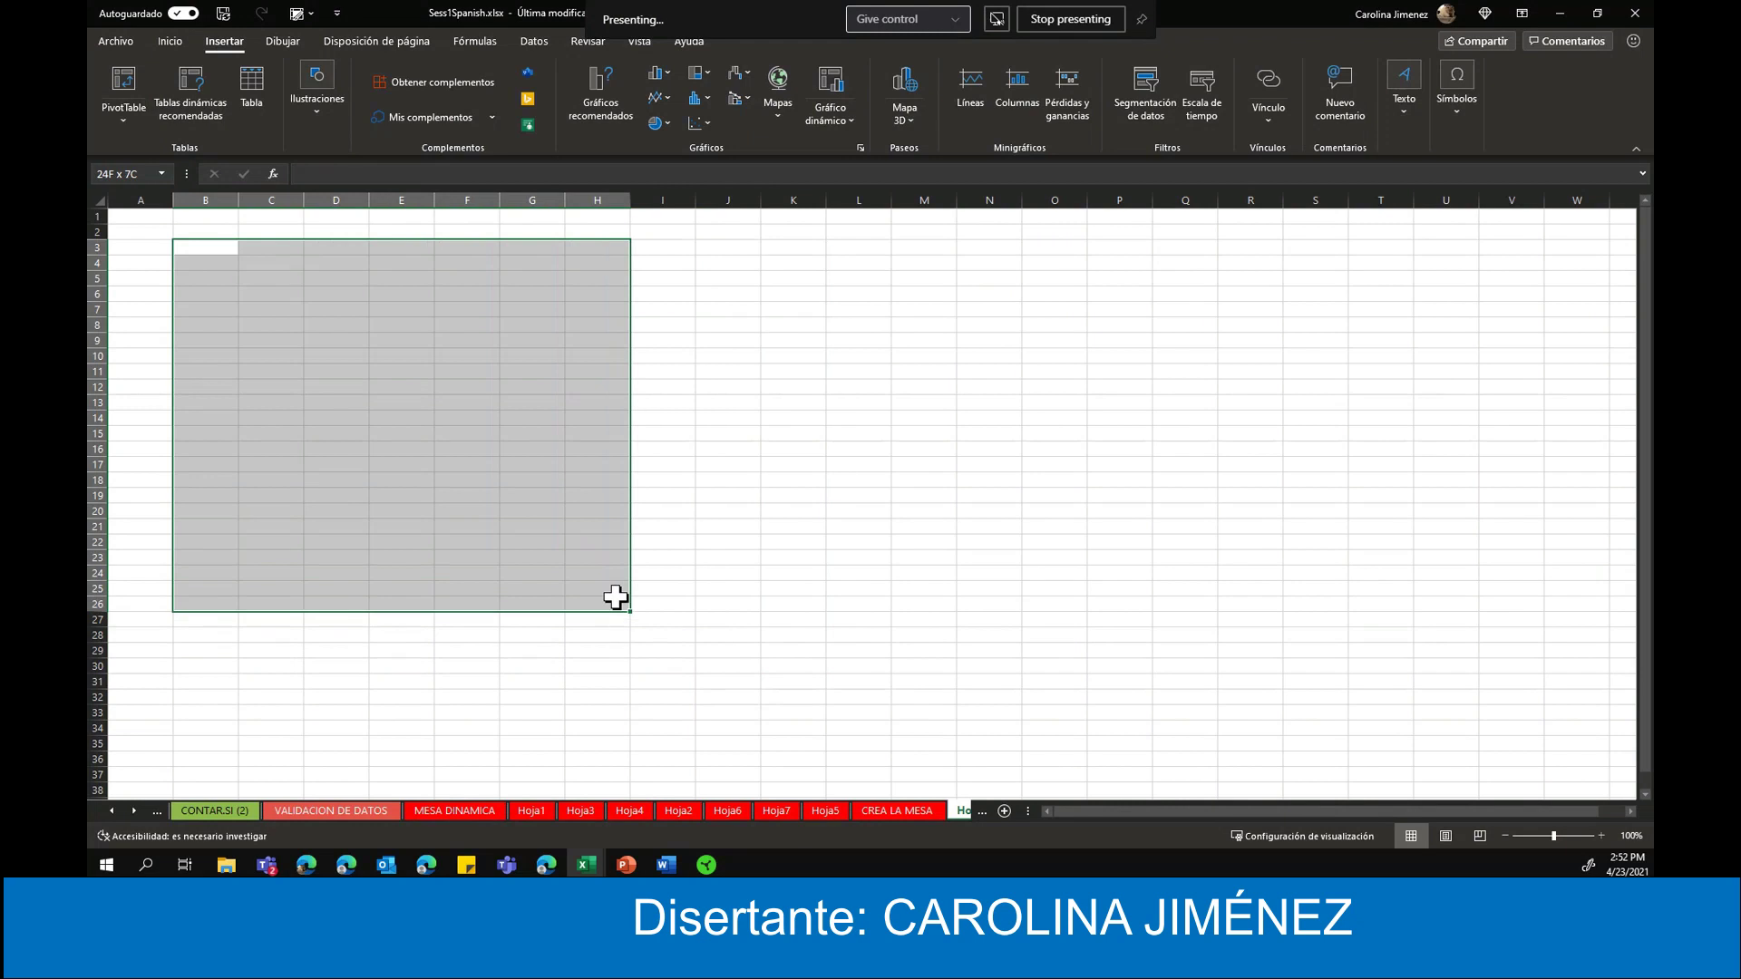
{"action": "left_click", "coordinate": [254, 91]}
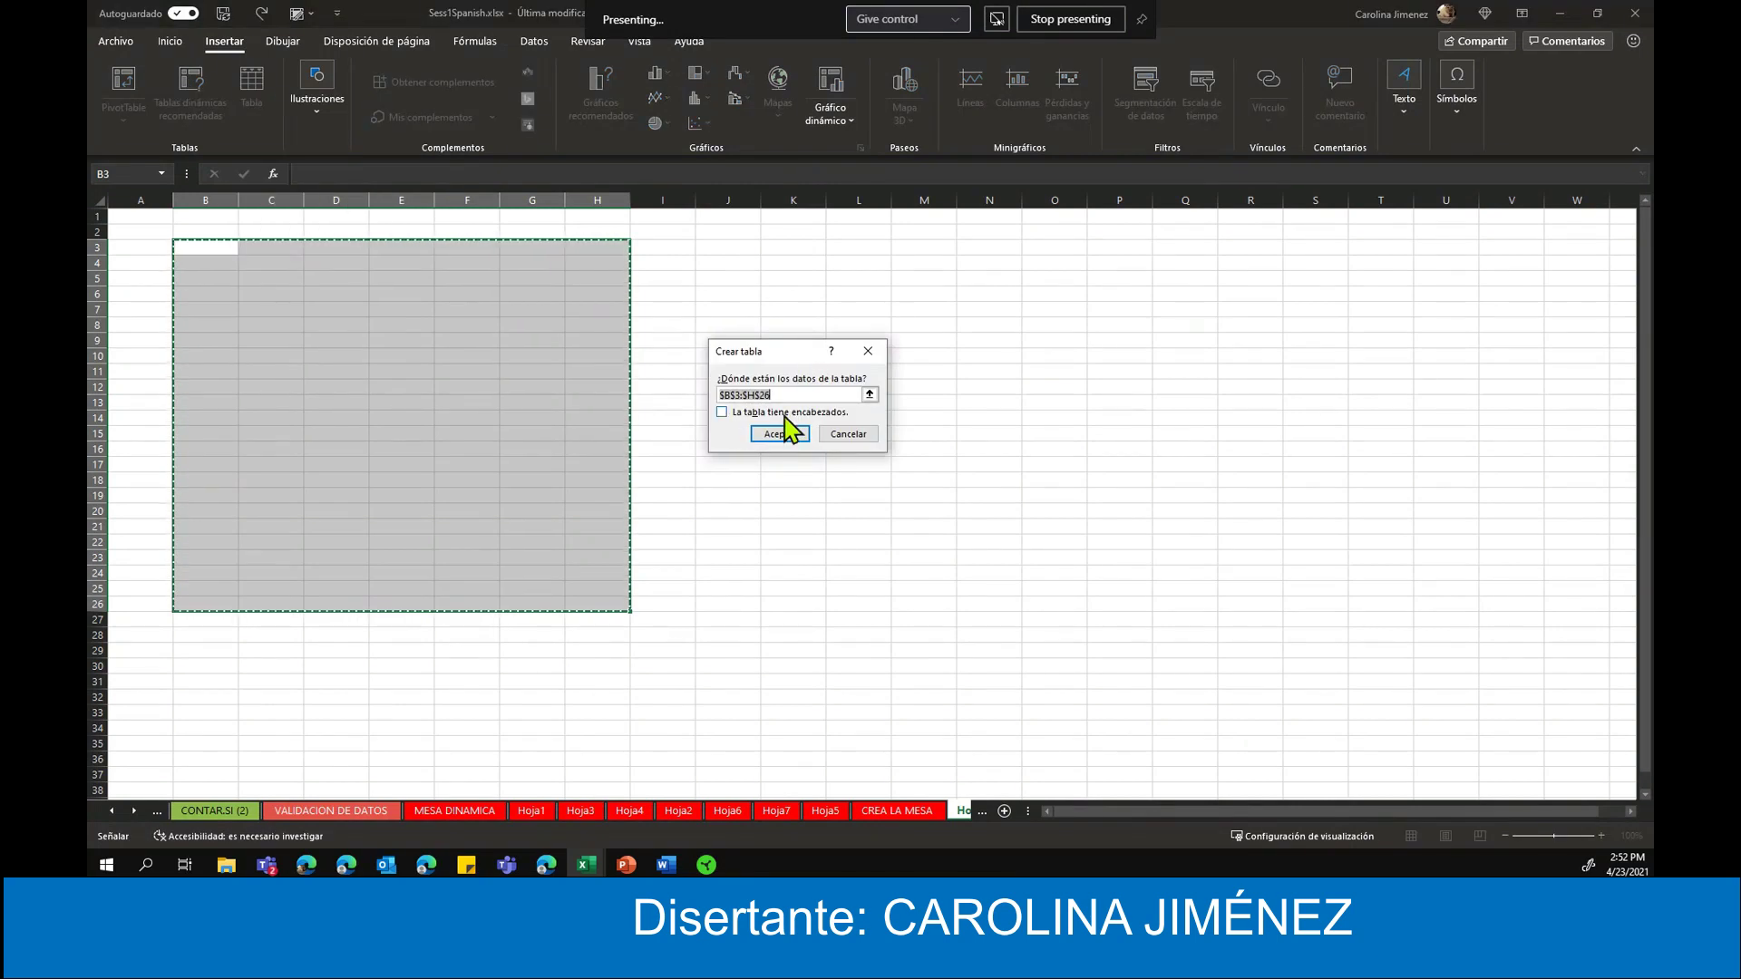
{"action": "left_click", "coordinate": [723, 412]}
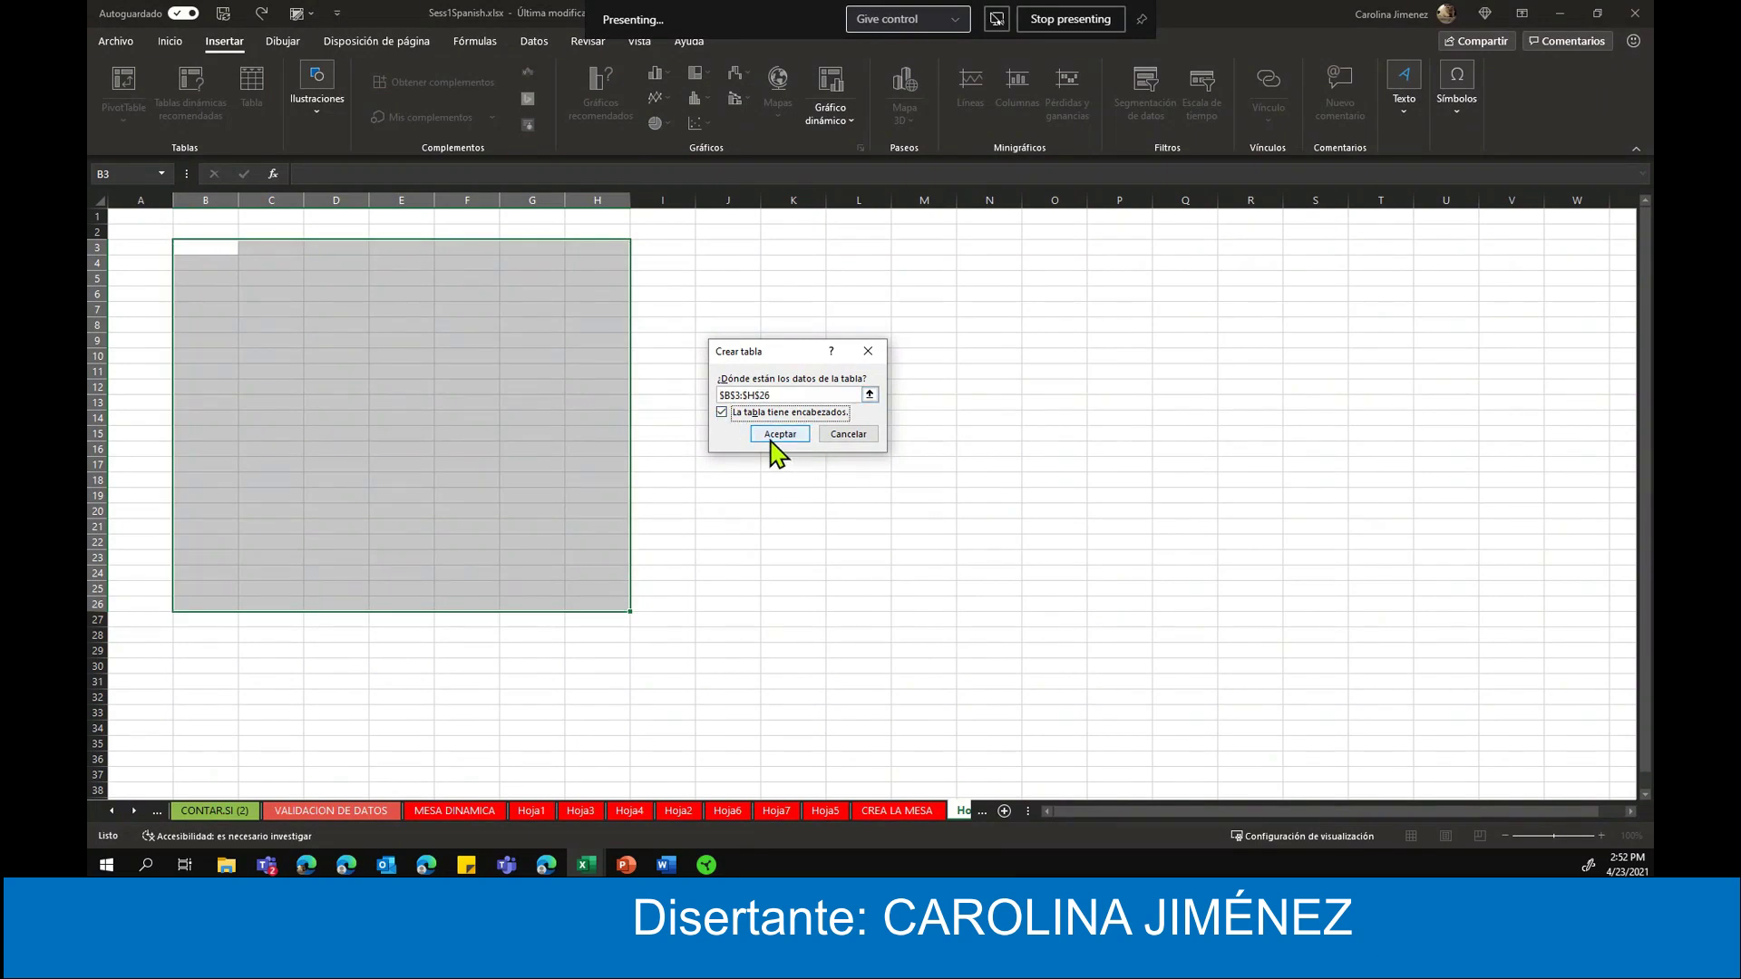
{"action": "left_click", "coordinate": [775, 437]}
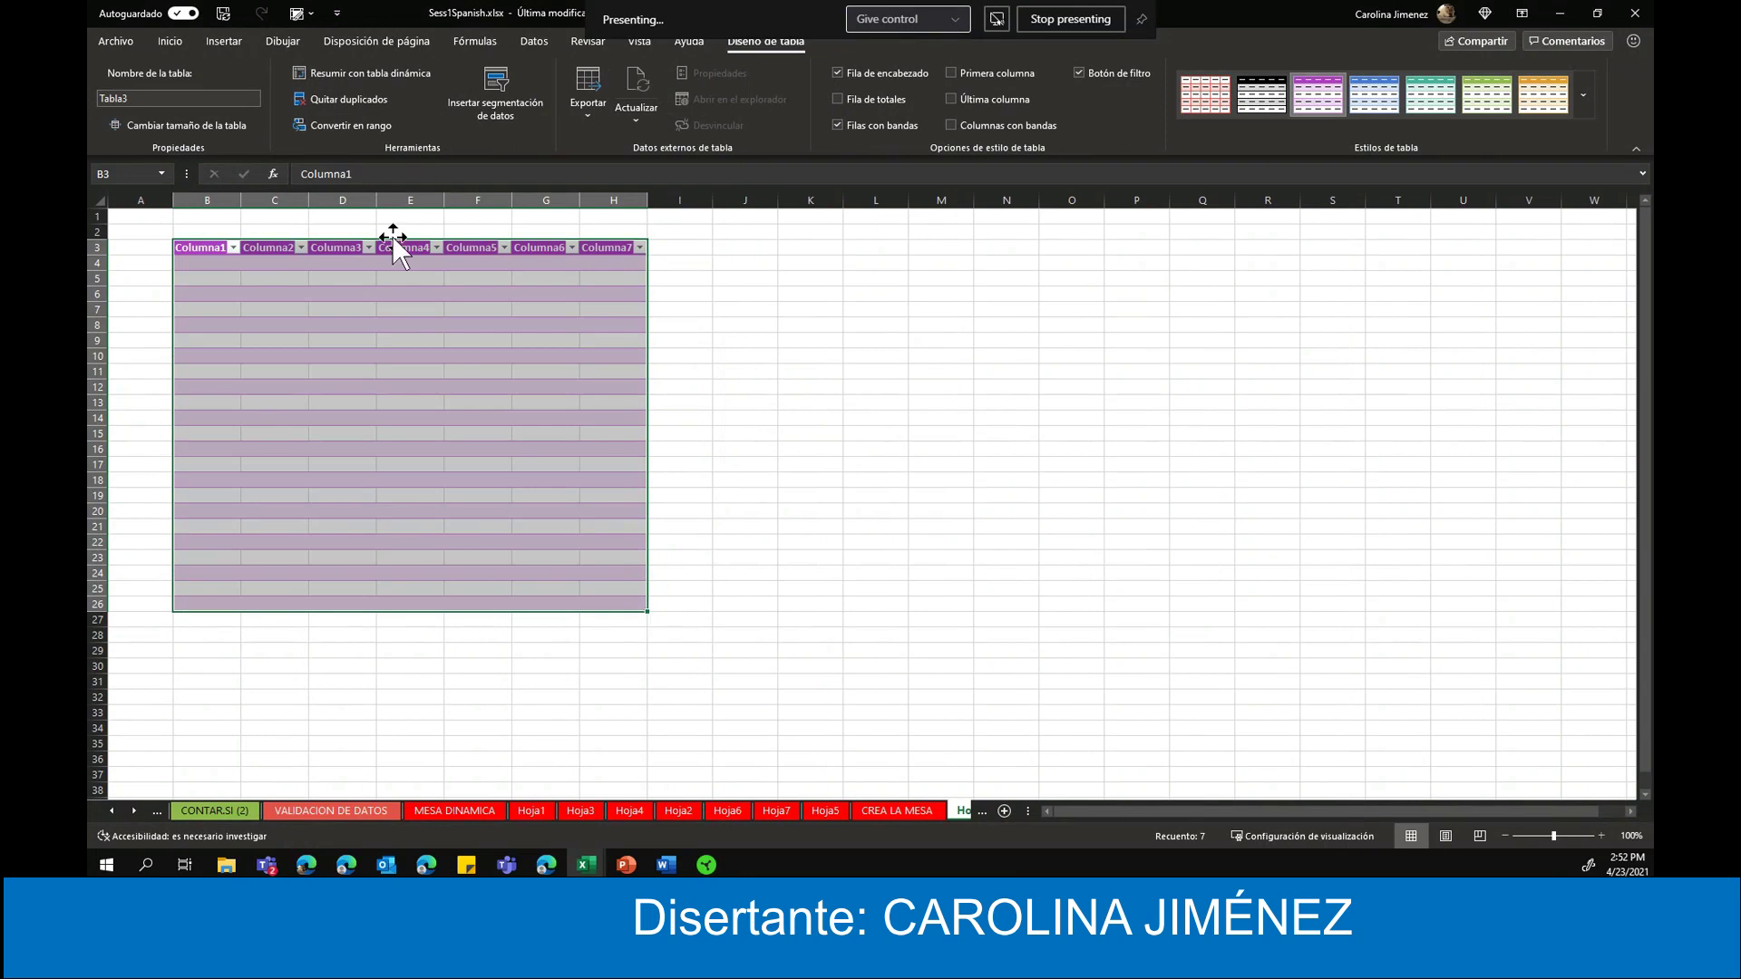
- Browse the table styles gallery, keeping Tabla3's current purple style
{"action": "left_click", "coordinate": [496, 389]}
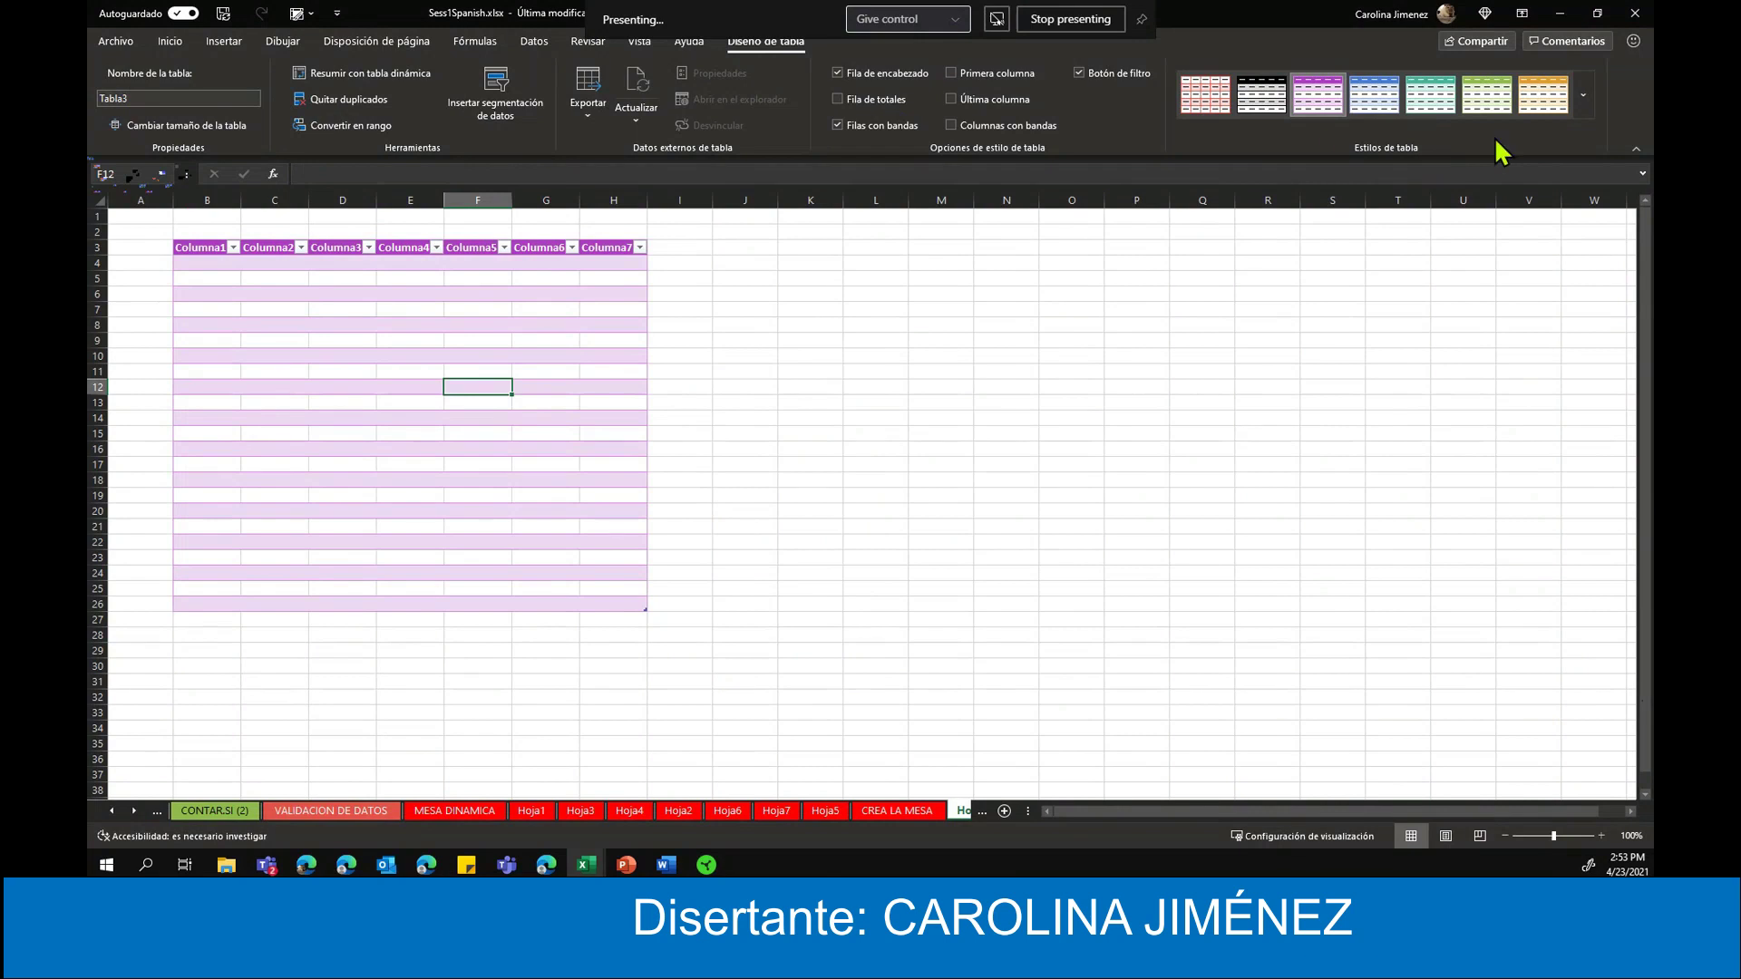
{"action": "left_click", "coordinate": [1581, 109]}
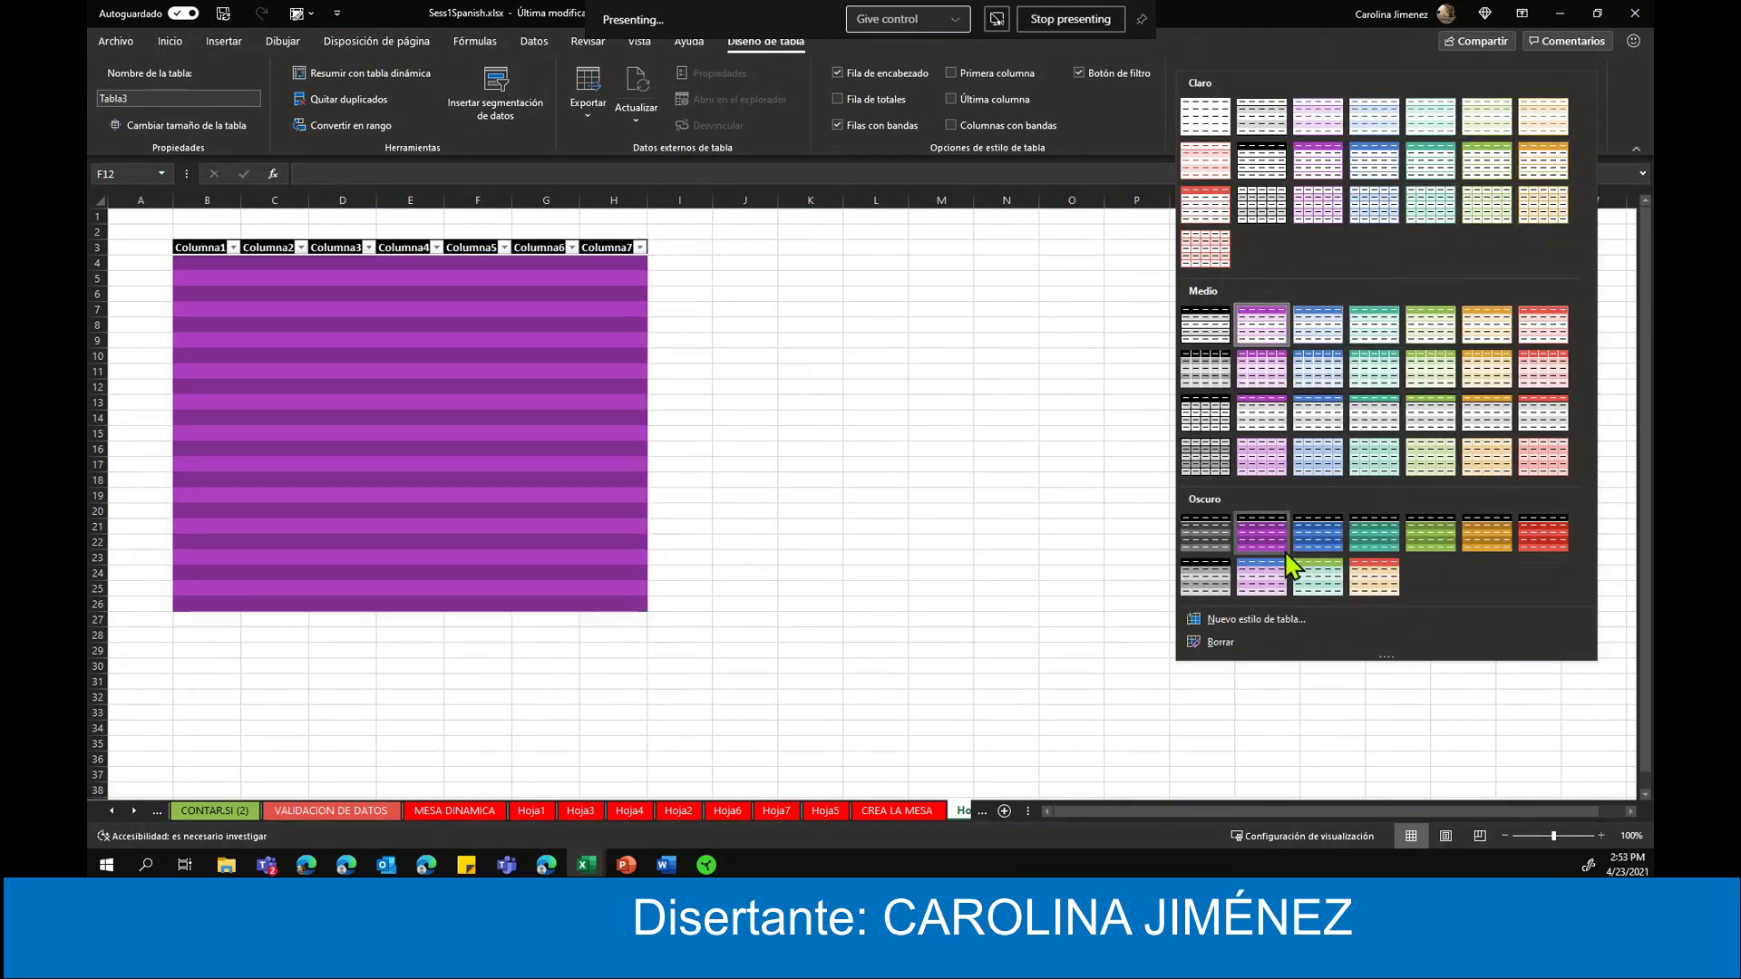
{"action": "left_click", "coordinate": [1632, 131]}
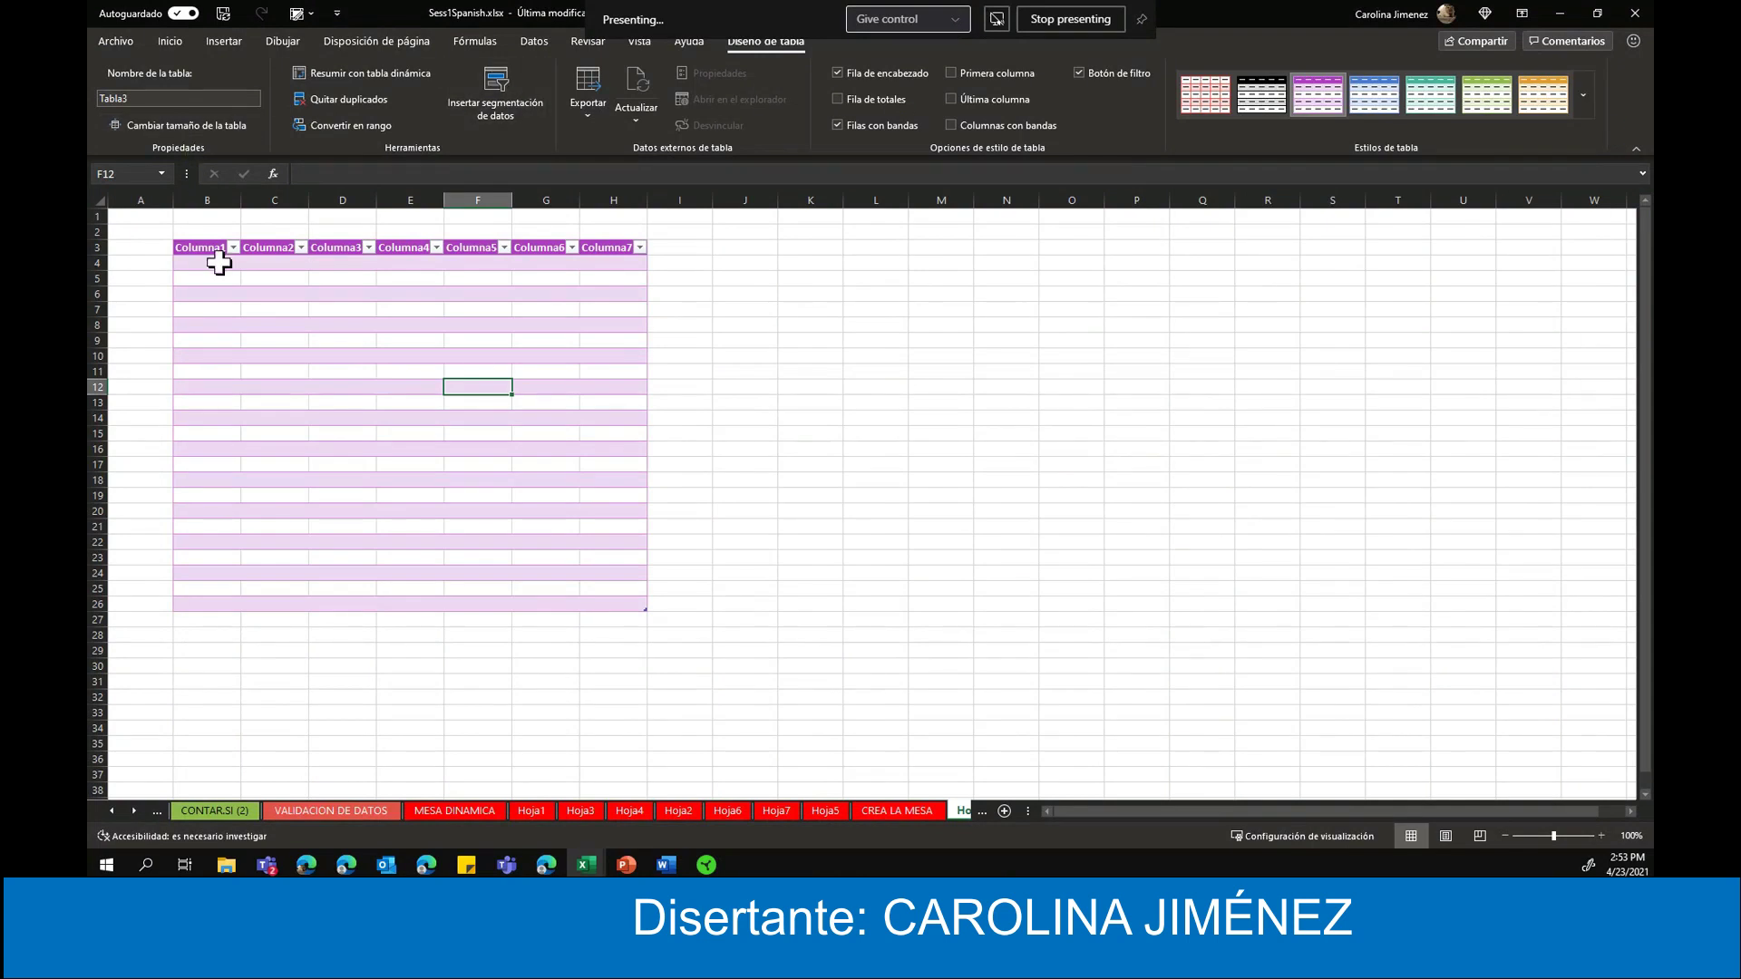
- Select the Columna1 header text in B3, then leave the cell unchanged
{"action": "double_click", "coordinate": [201, 278]}
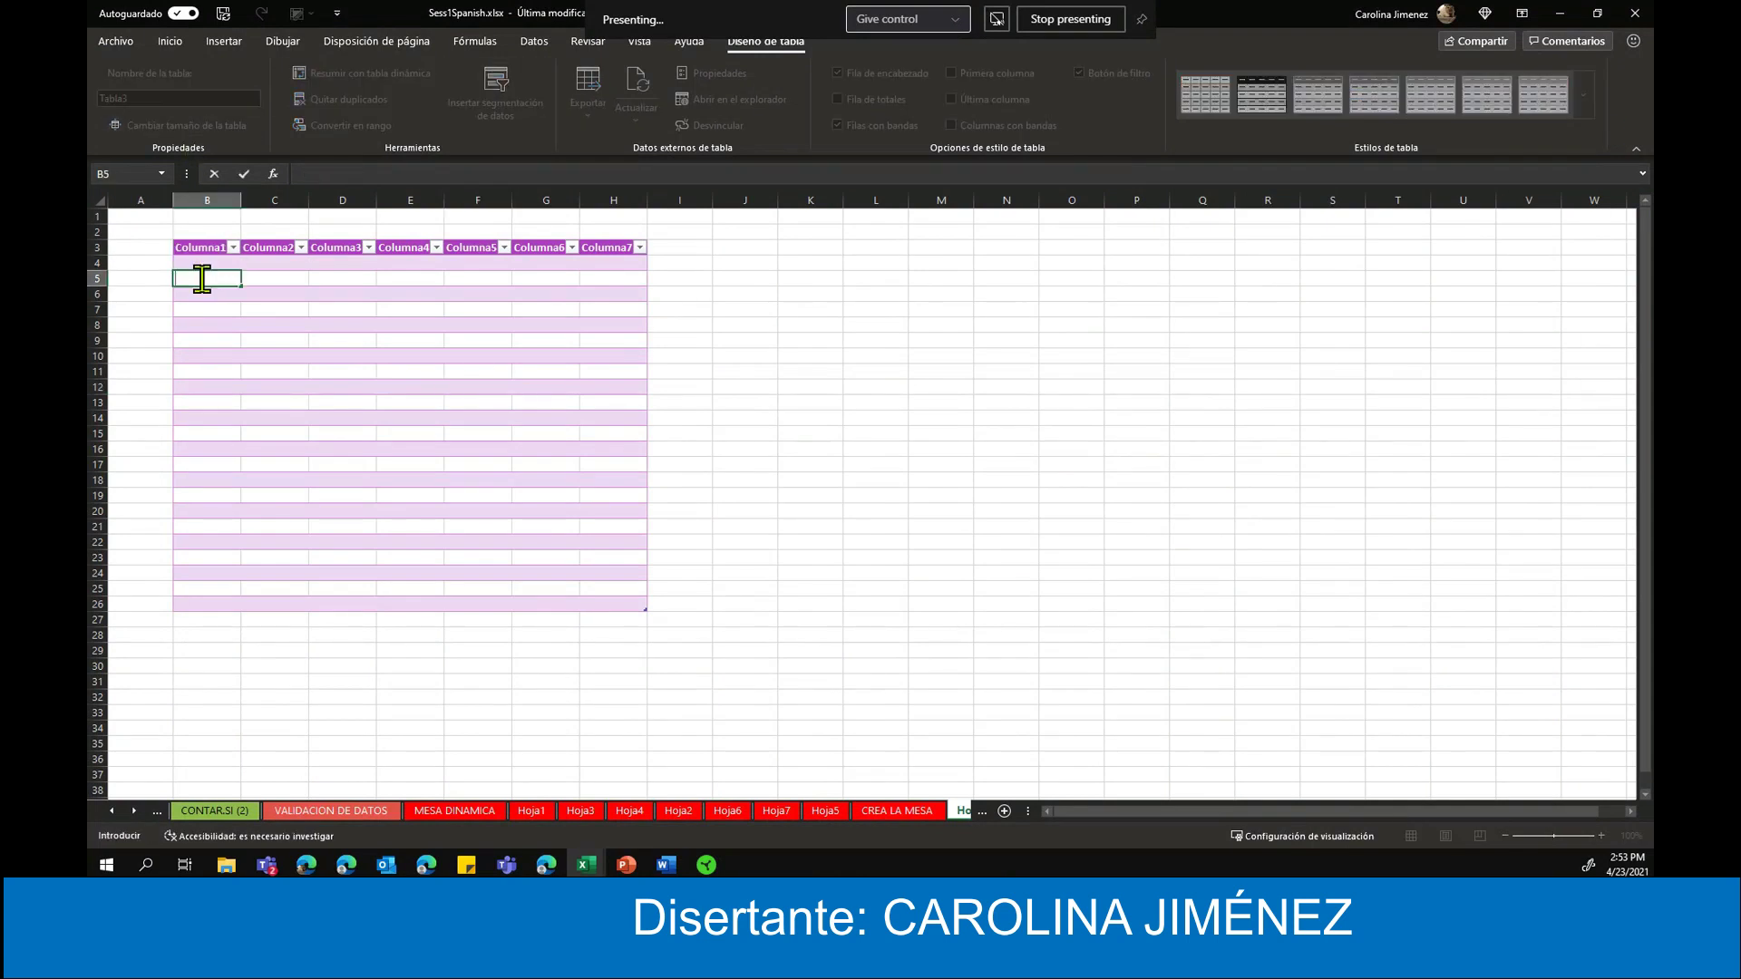
{"action": "double_click", "coordinate": [225, 248]}
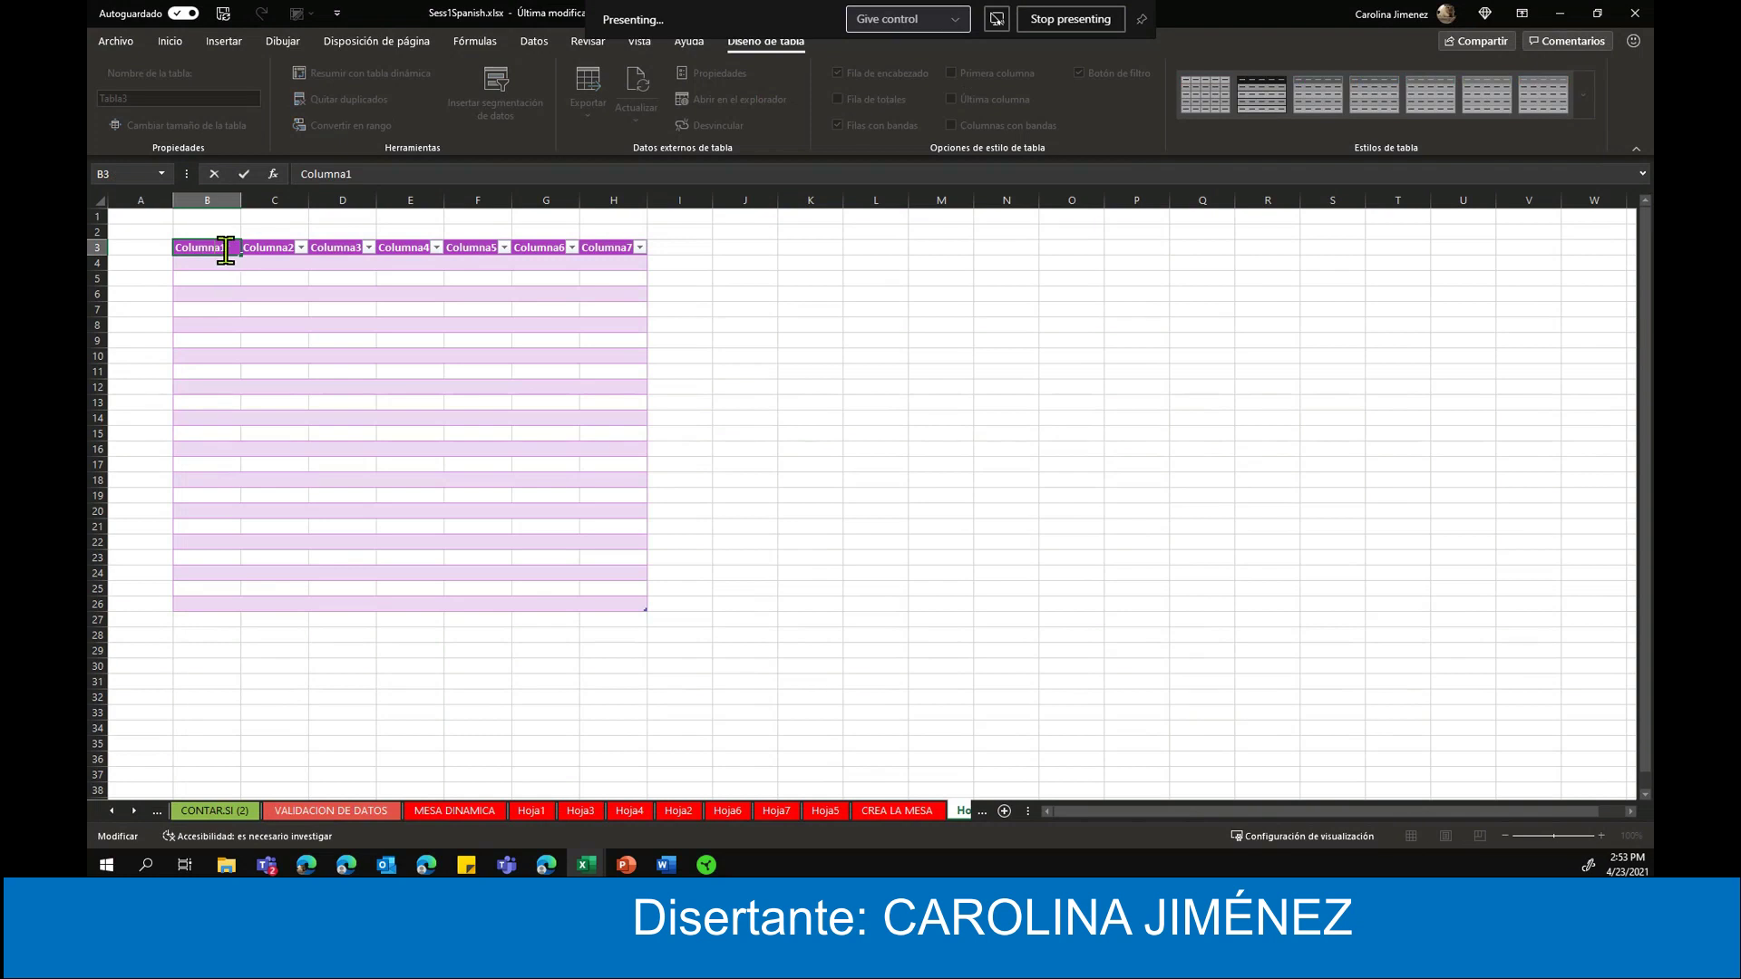
{"action": "left_click_drag", "start_coordinate": [228, 249], "coordinate": [174, 248]}
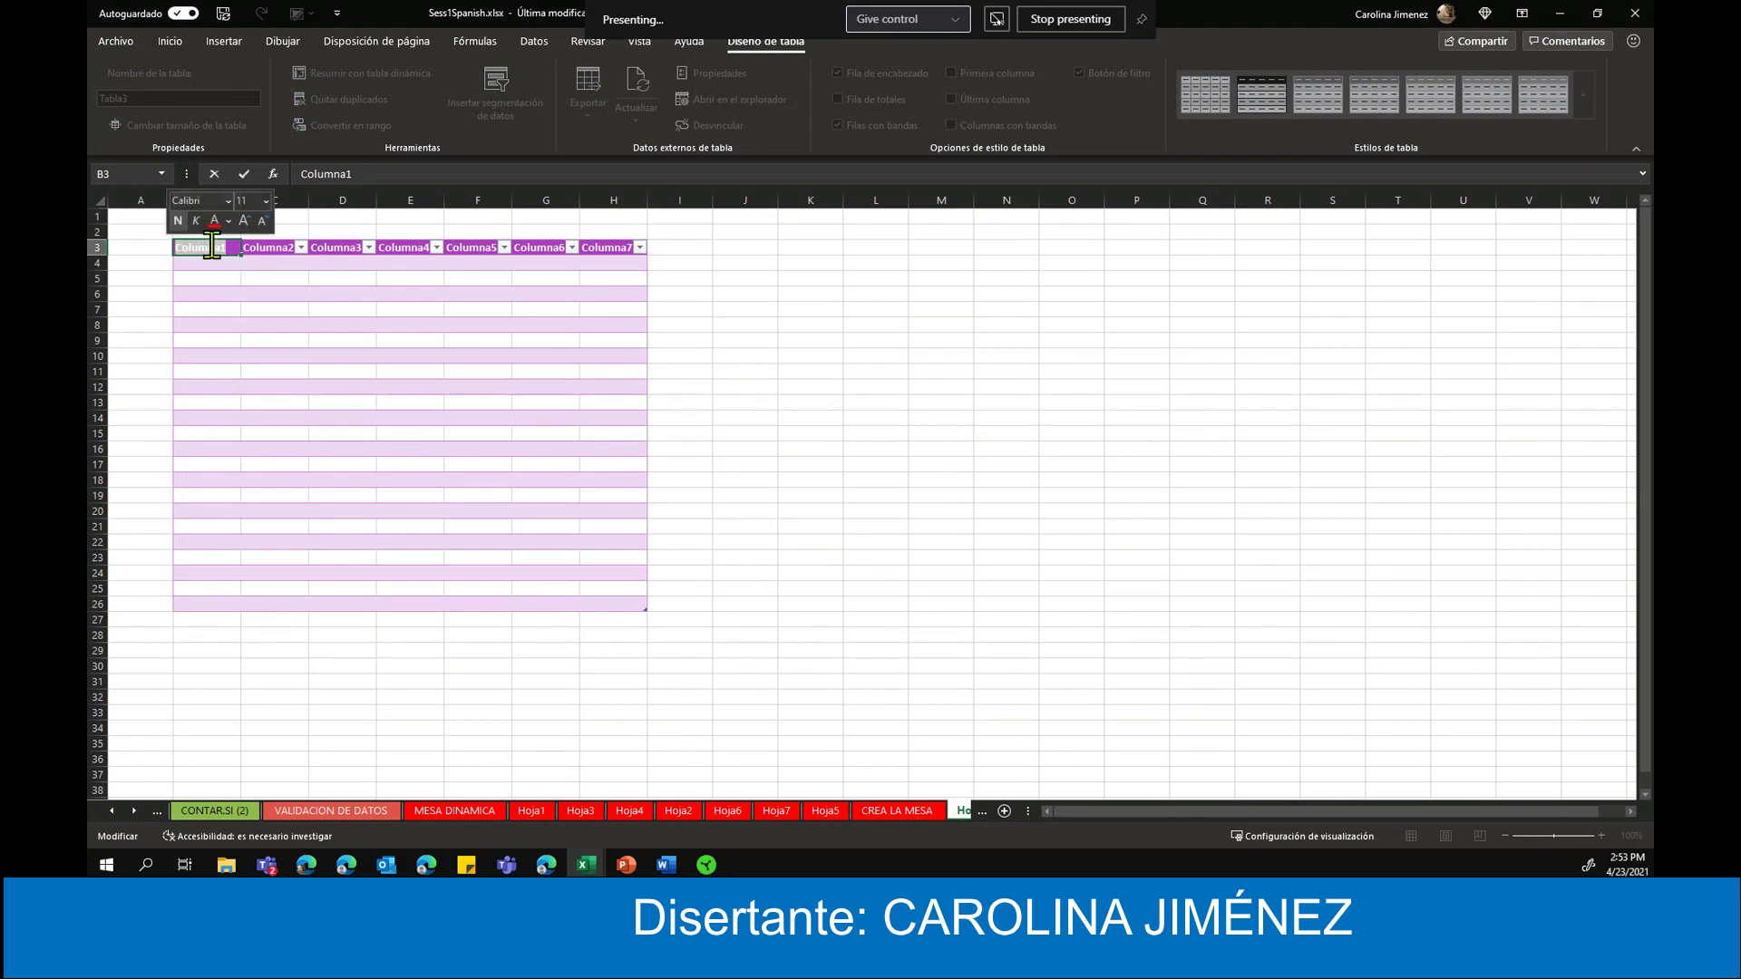
{"action": "left_click", "coordinate": [372, 279]}
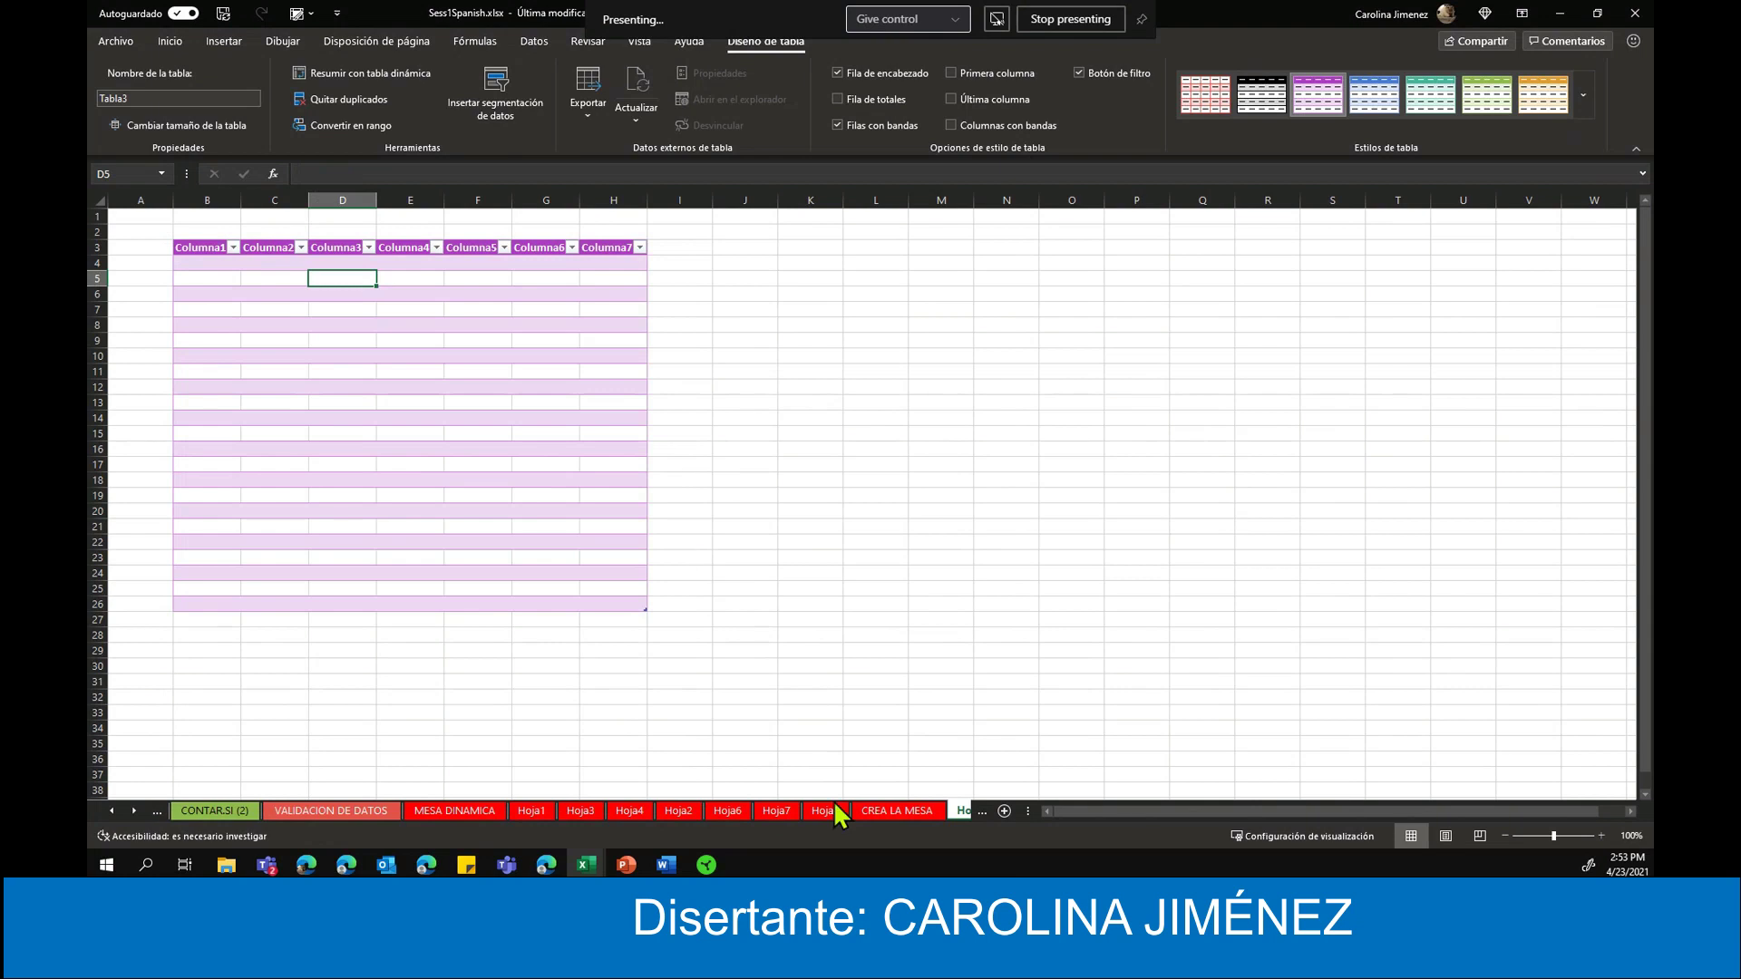
- Switch between Hoja8 and CREA LA MESA, ending inside Table23 on CREA LA MESA
{"action": "left_click", "coordinate": [908, 811]}
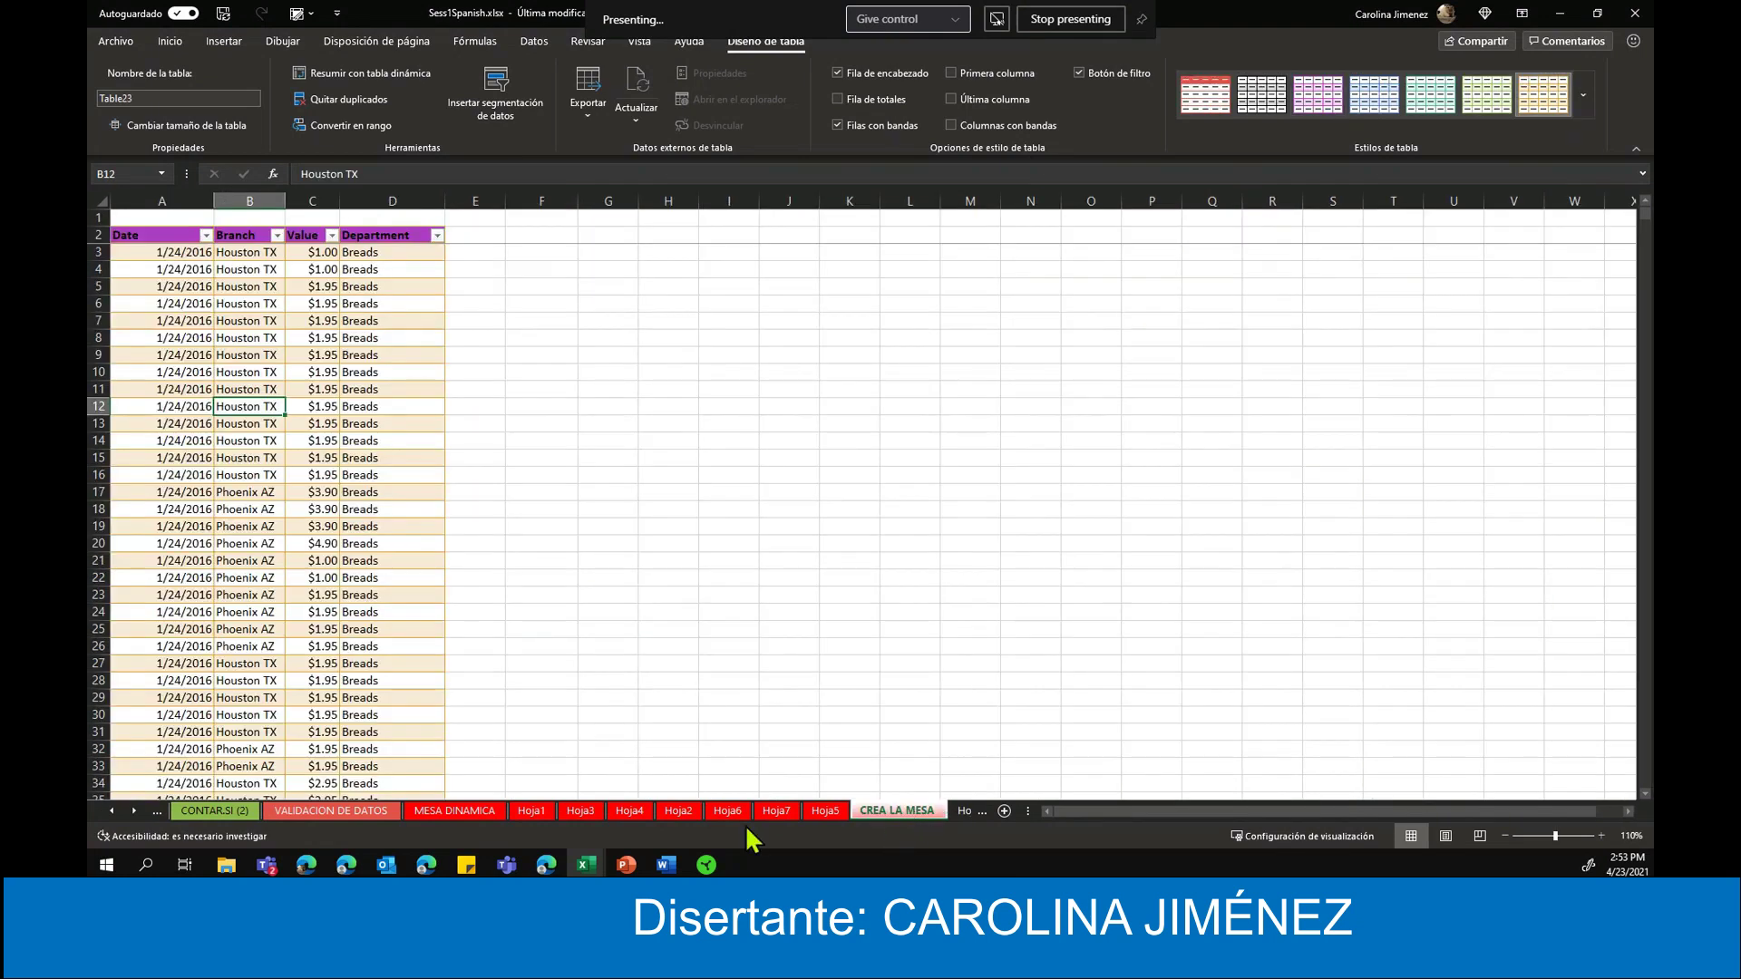
{"action": "left_click", "coordinate": [965, 809]}
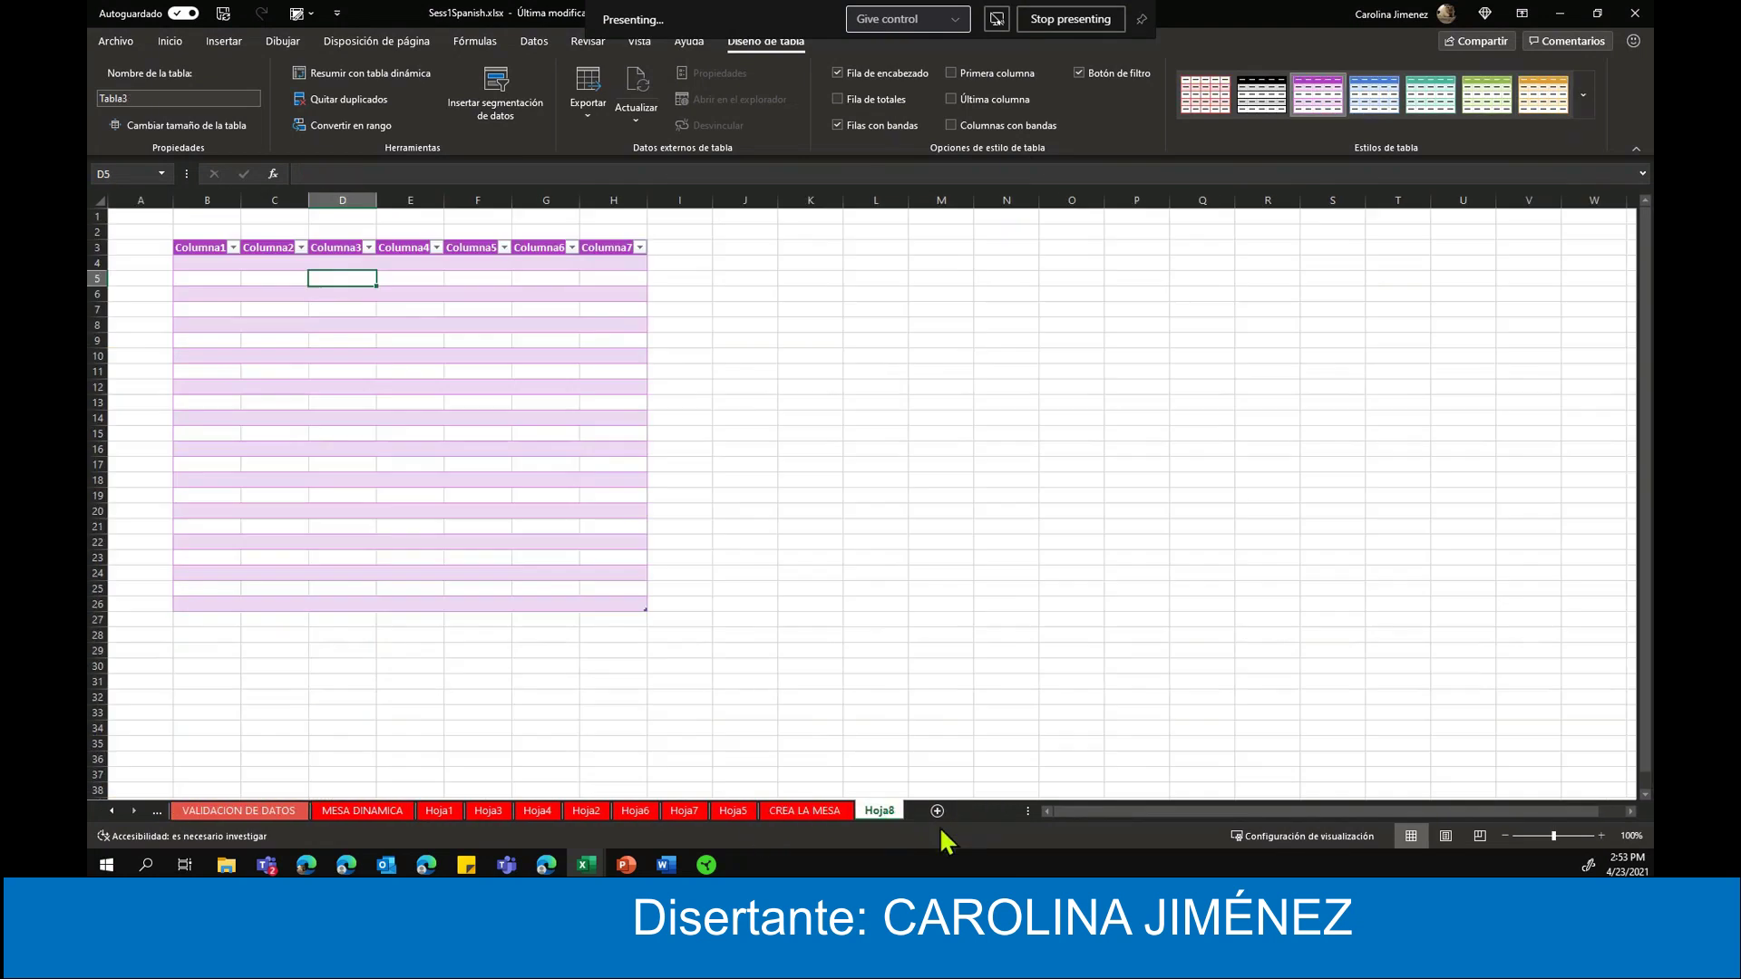
{"action": "left_click", "coordinate": [829, 812]}
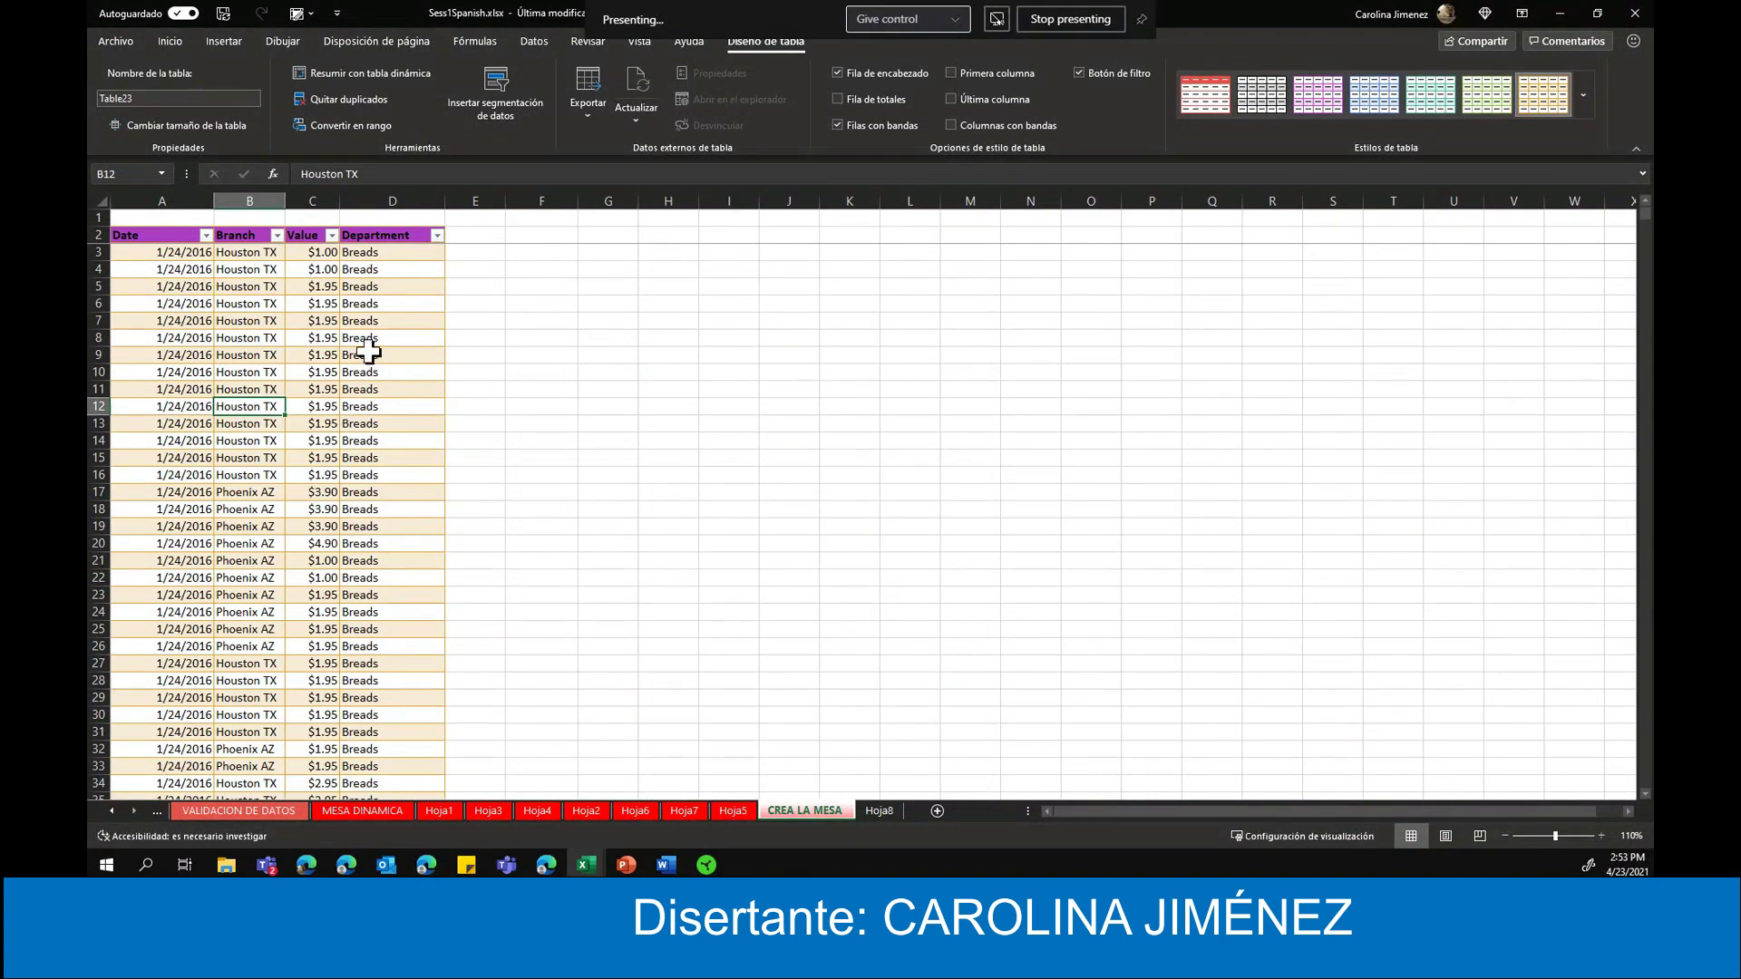
{"action": "left_click", "coordinate": [304, 322]}
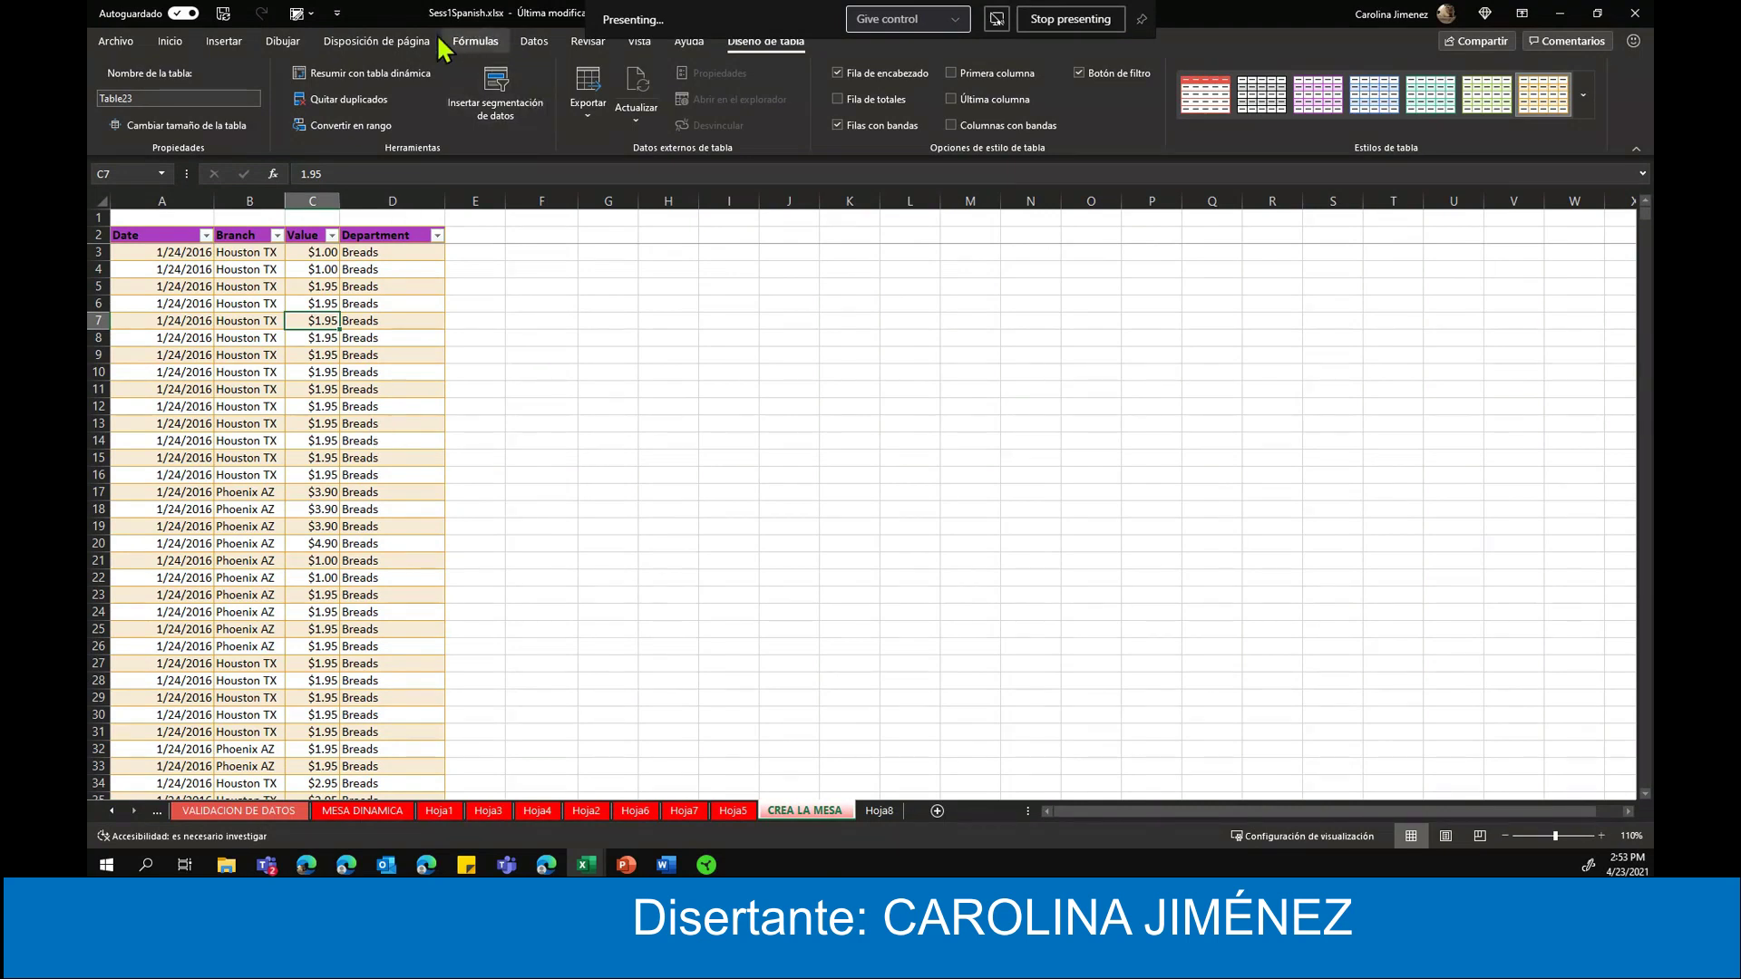
- Select D12 and scroll through the Date, Branch, Value and Department rows
{"action": "left_click", "coordinate": [354, 407]}
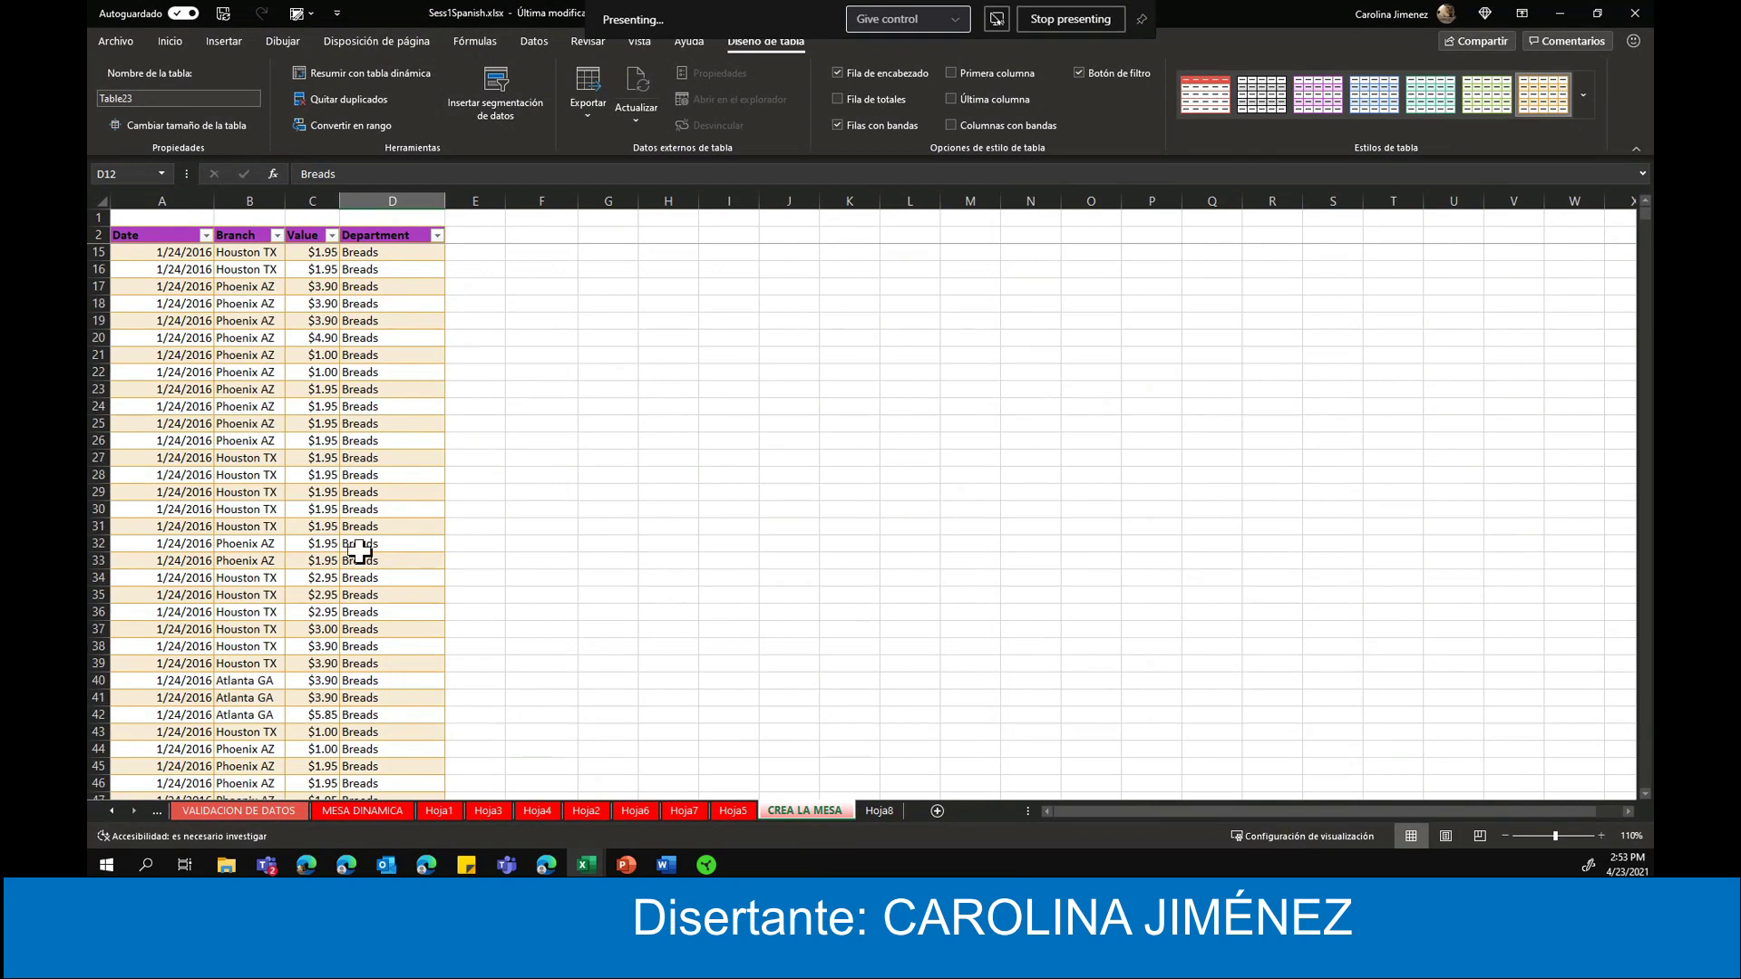
{"action": "scroll", "coordinate": [338, 522], "scroll_direction": "down", "scroll_amount": 11}
{"action": "scroll", "coordinate": [338, 521], "scroll_direction": "down", "scroll_amount": 8}
{"action": "scroll", "coordinate": [311, 505], "scroll_direction": "down", "scroll_amount": 8}
{"action": "scroll", "coordinate": [284, 455], "scroll_direction": "down", "scroll_amount": 9}
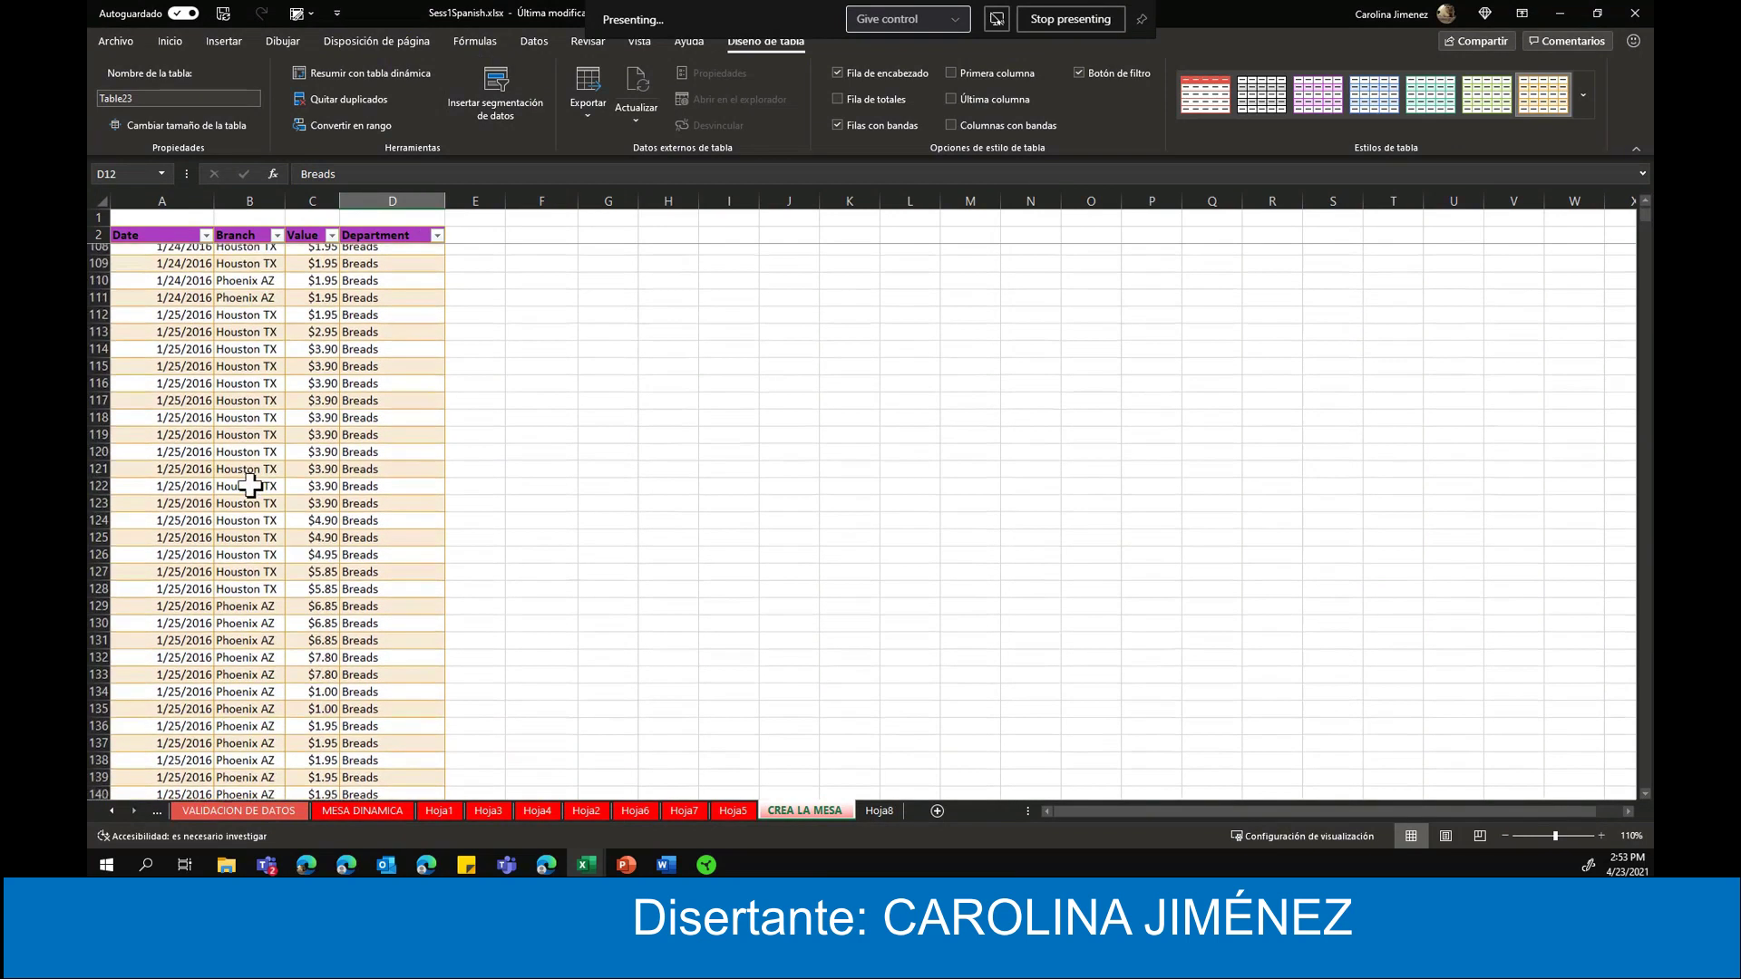
{"action": "scroll", "coordinate": [256, 481], "scroll_direction": "down", "scroll_amount": 9}
{"action": "scroll", "coordinate": [261, 494], "scroll_direction": "down", "scroll_amount": 2}
{"action": "scroll", "coordinate": [323, 525], "scroll_direction": "down", "scroll_amount": 2}
{"action": "scroll", "coordinate": [284, 541], "scroll_direction": "down", "scroll_amount": 1}
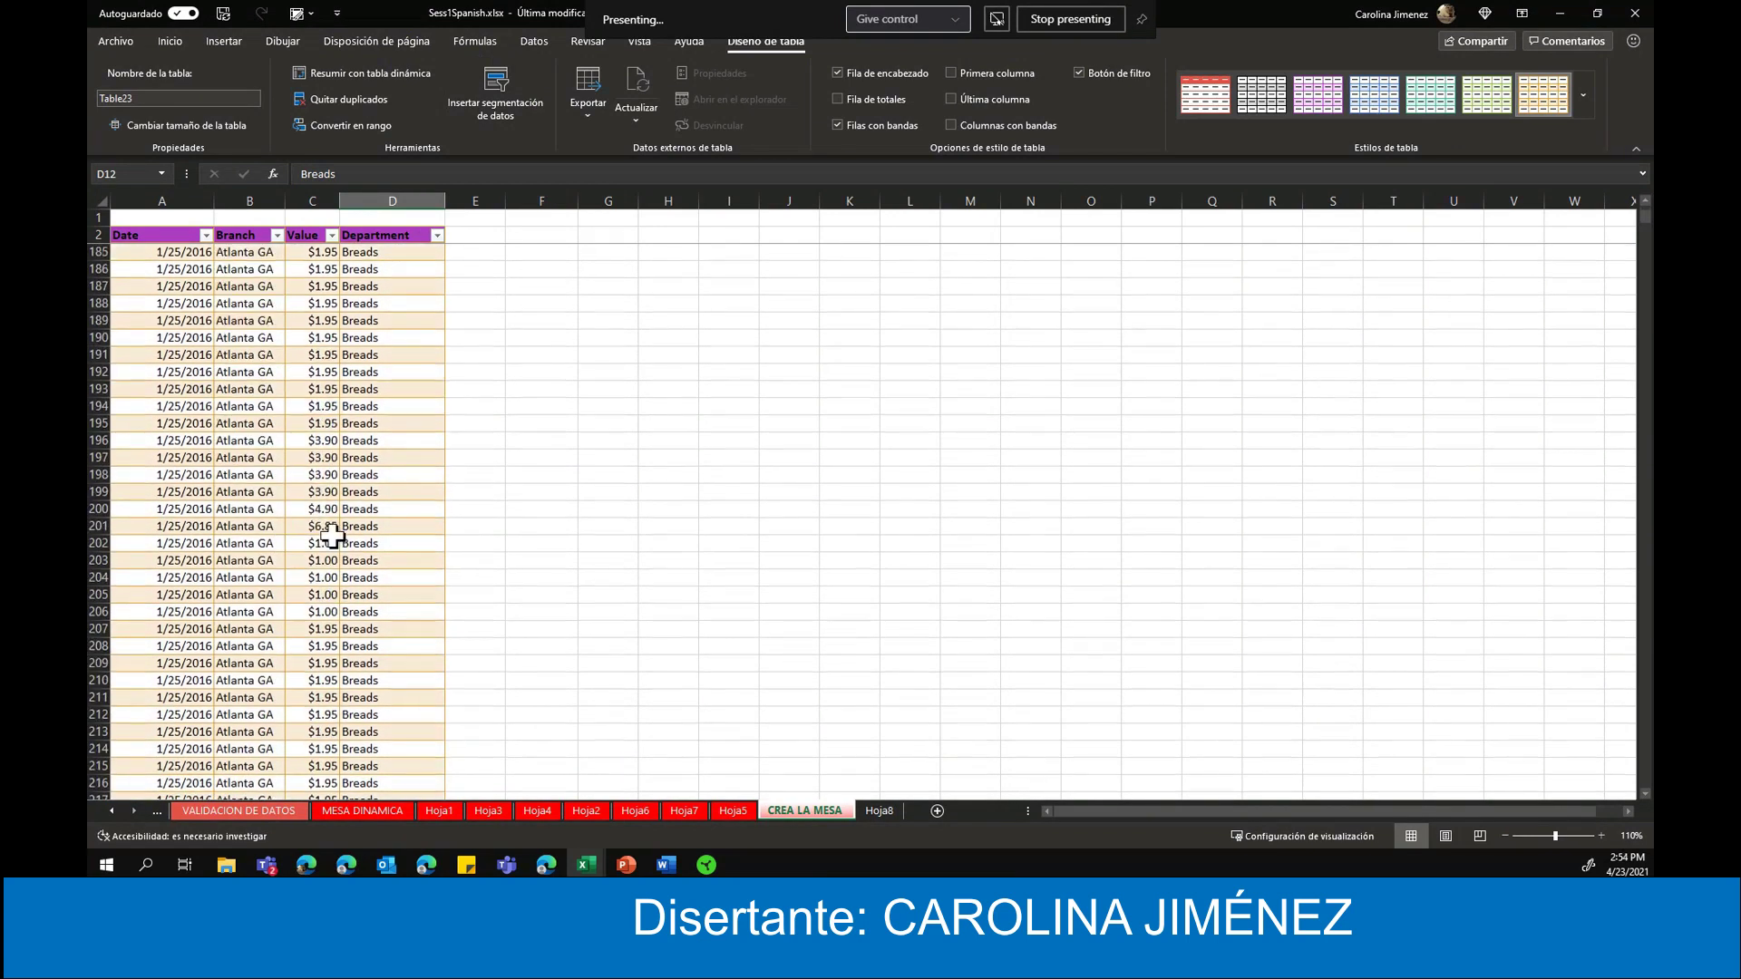
{"action": "scroll", "coordinate": [290, 506], "scroll_direction": "up", "scroll_amount": 9}
{"action": "scroll", "coordinate": [270, 494], "scroll_direction": "up", "scroll_amount": 10}
{"action": "scroll", "coordinate": [257, 489], "scroll_direction": "up", "scroll_amount": 10}
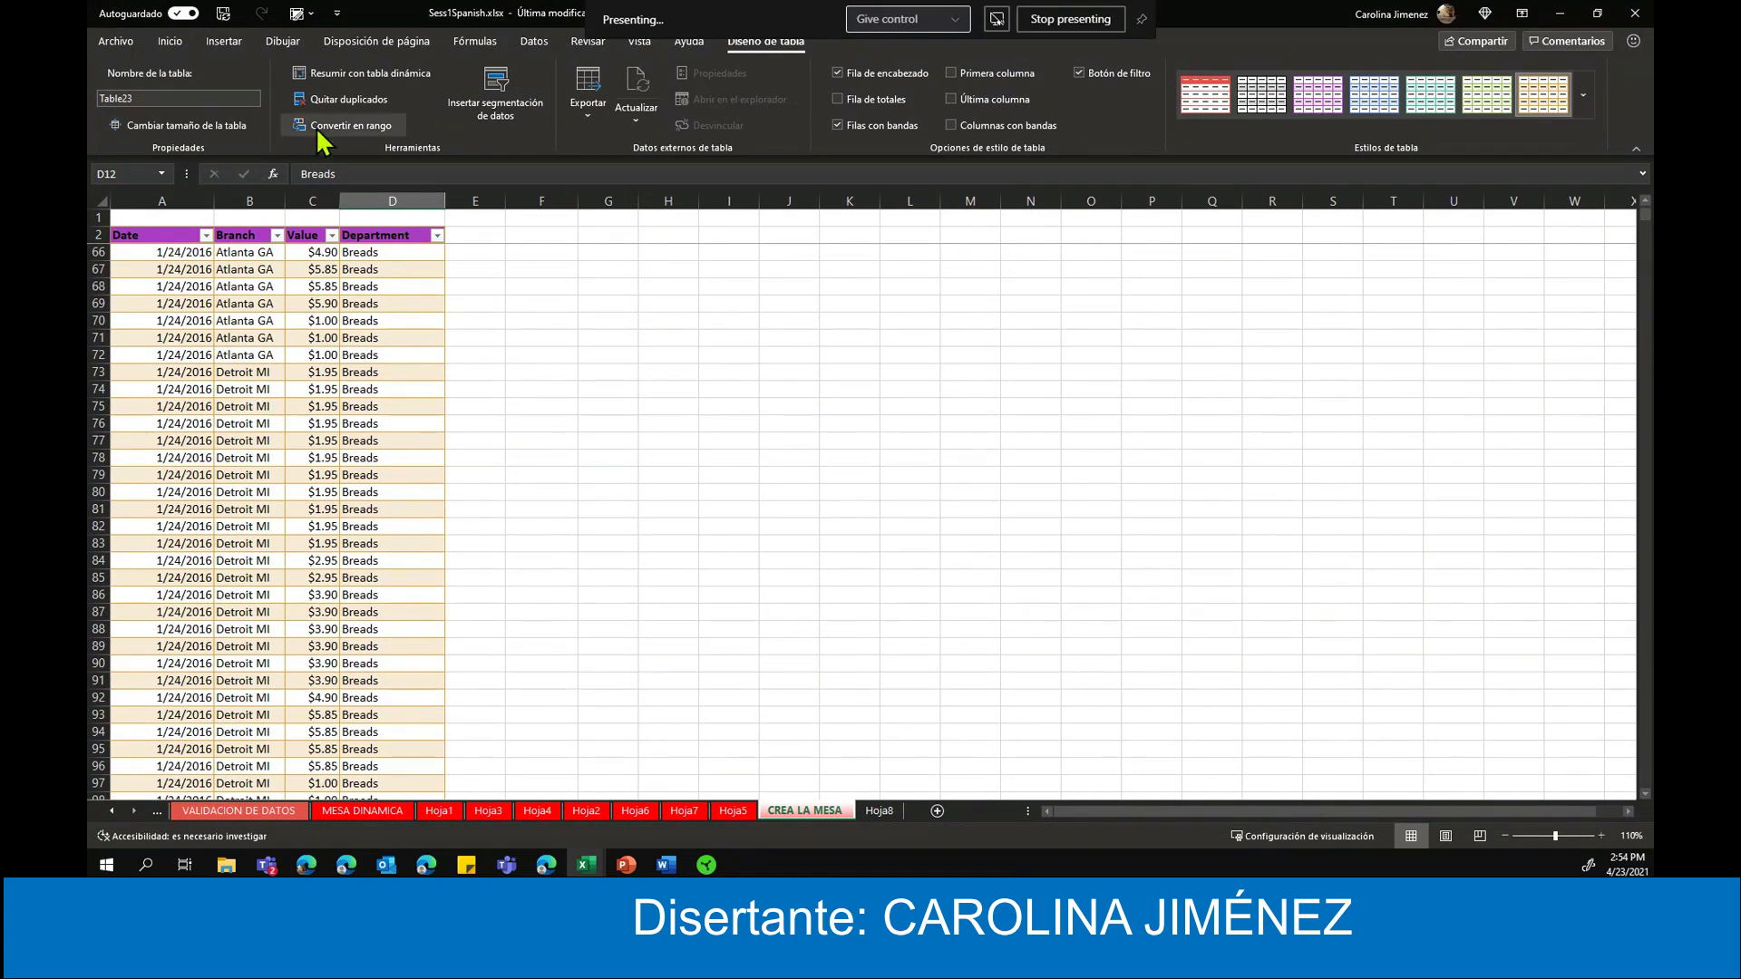
{"action": "left_click", "coordinate": [234, 48]}
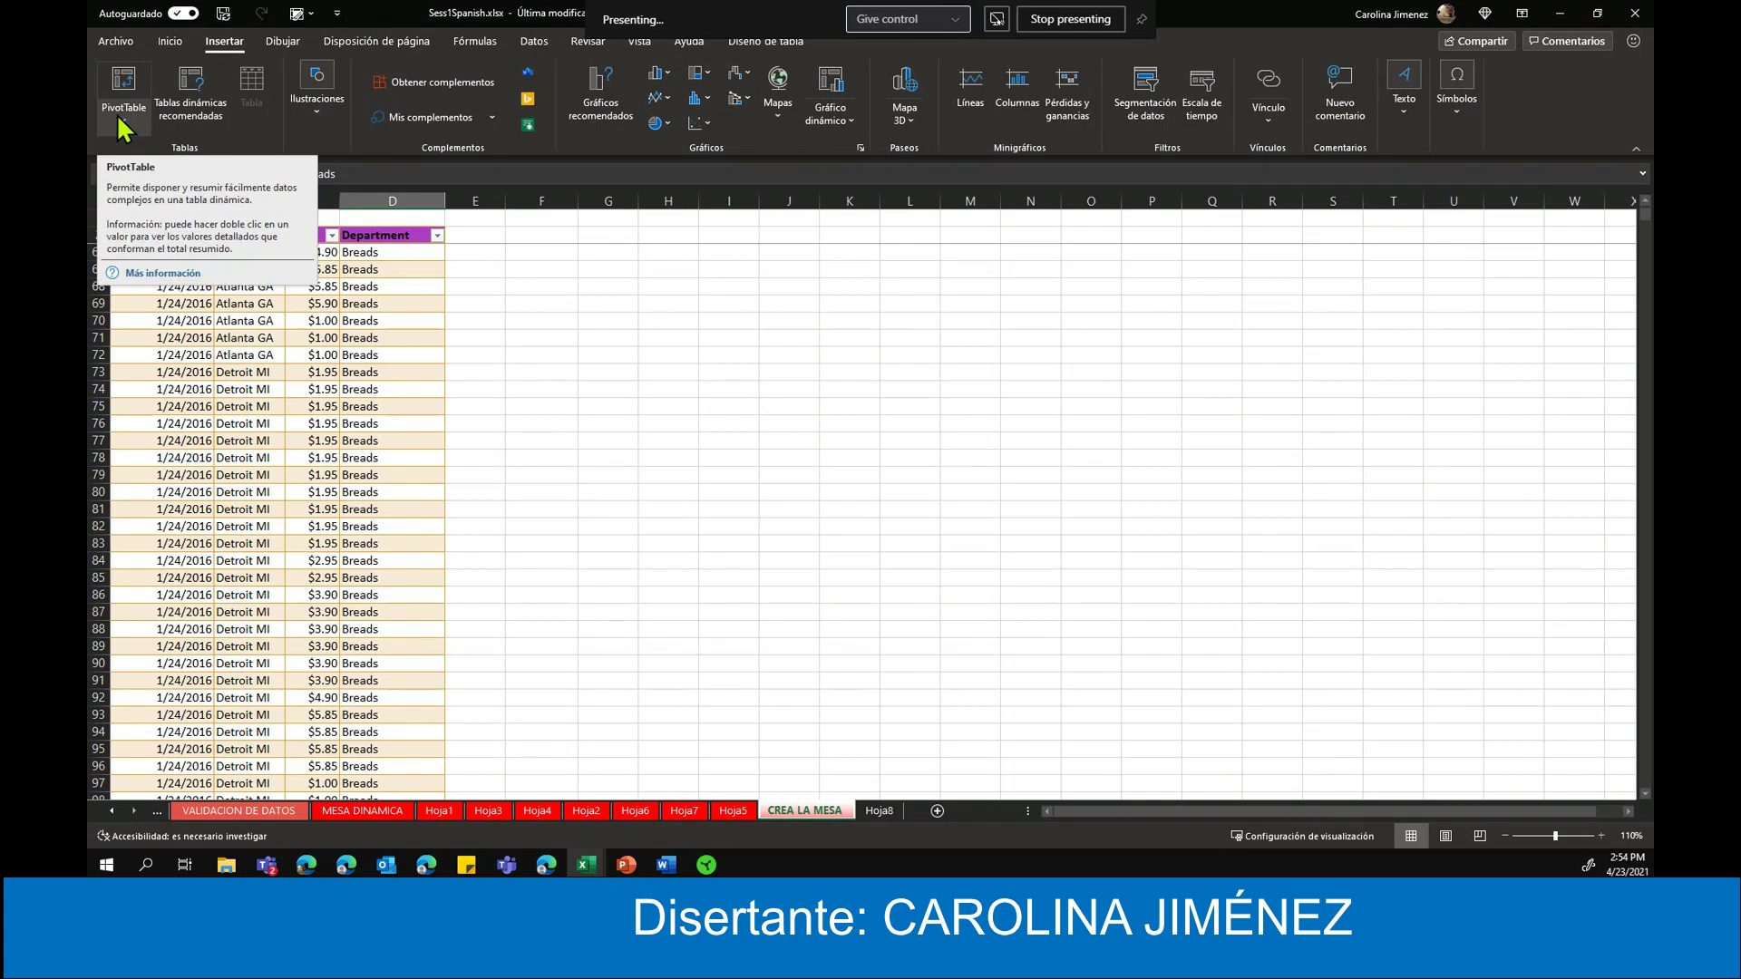
{"action": "left_click", "coordinate": [192, 127]}
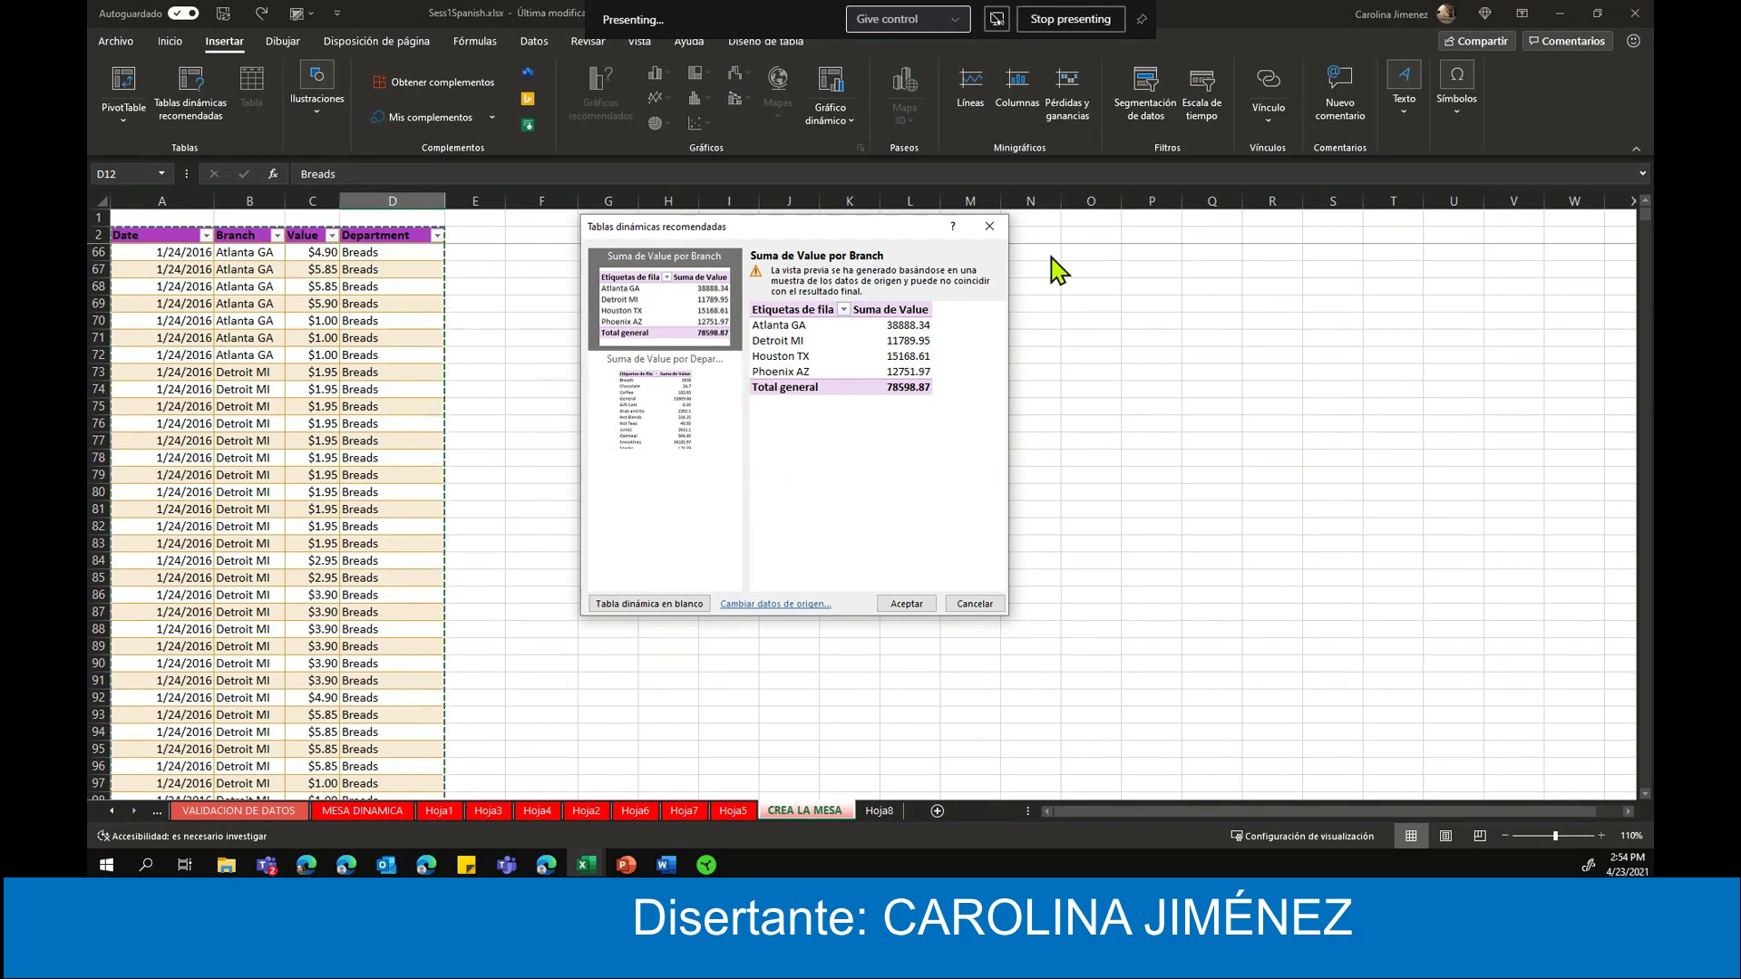
{"action": "left_click", "coordinate": [975, 604]}
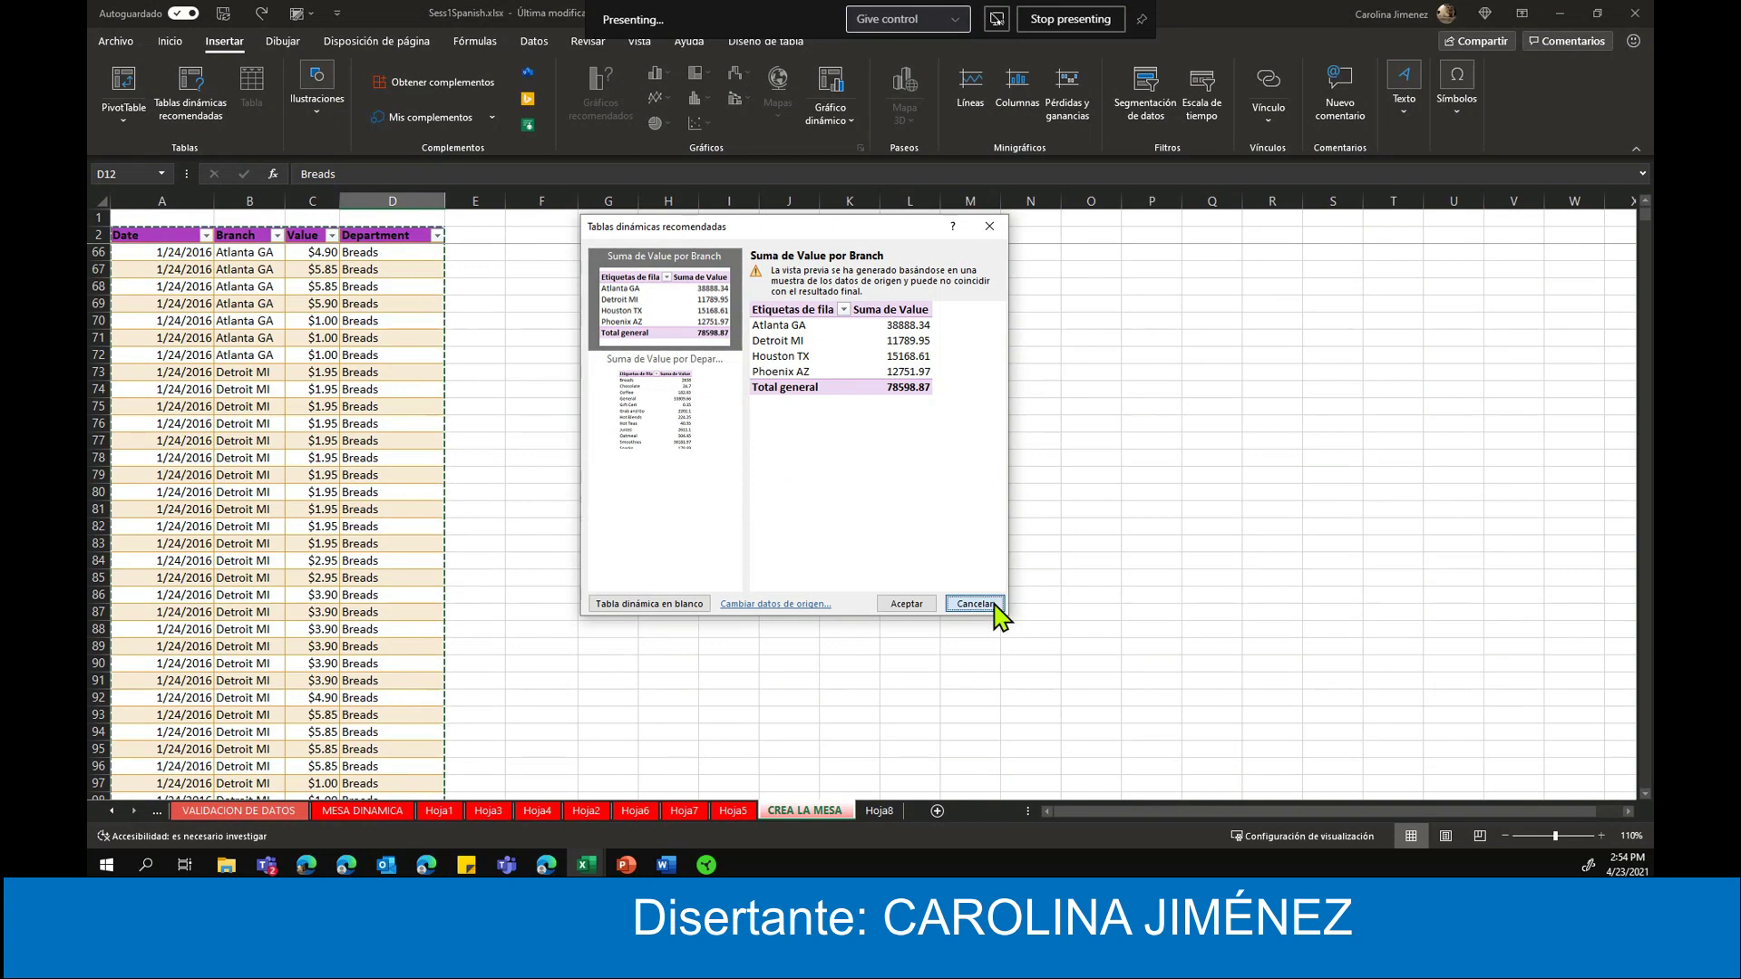
- Insert a PivotTable from Table23 on a new worksheet, dismissing the file-not-found errors
{"action": "left_click", "coordinate": [125, 90]}
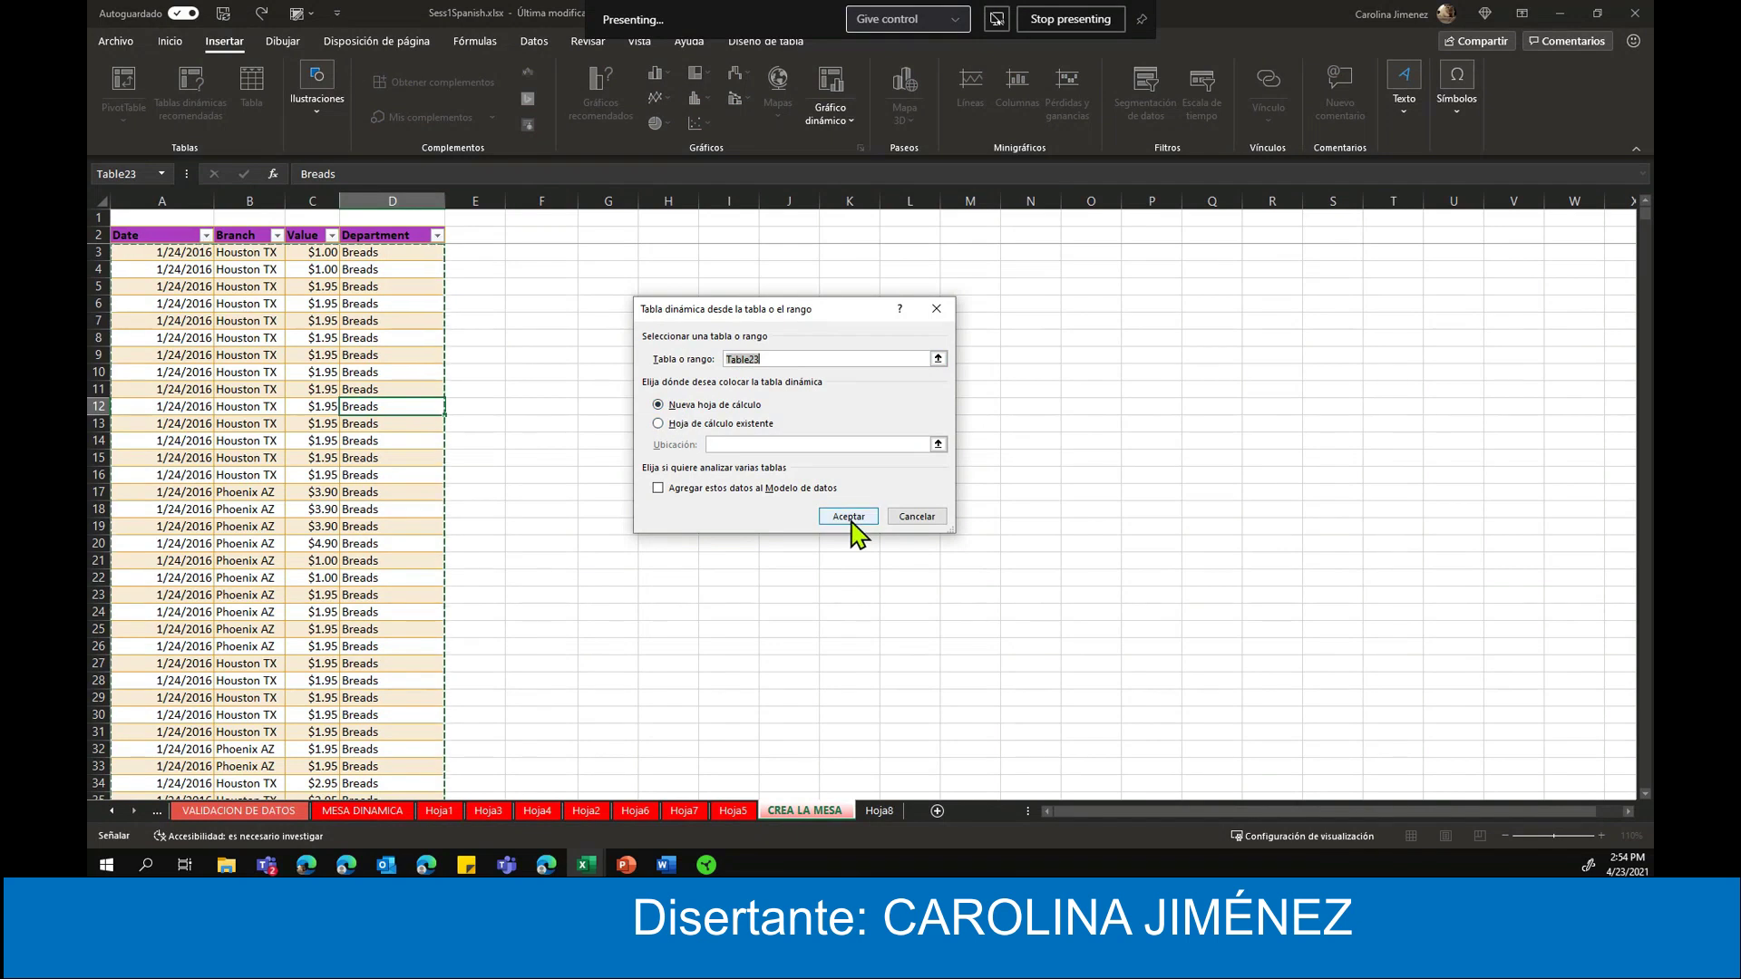
{"action": "left_click", "coordinate": [849, 519]}
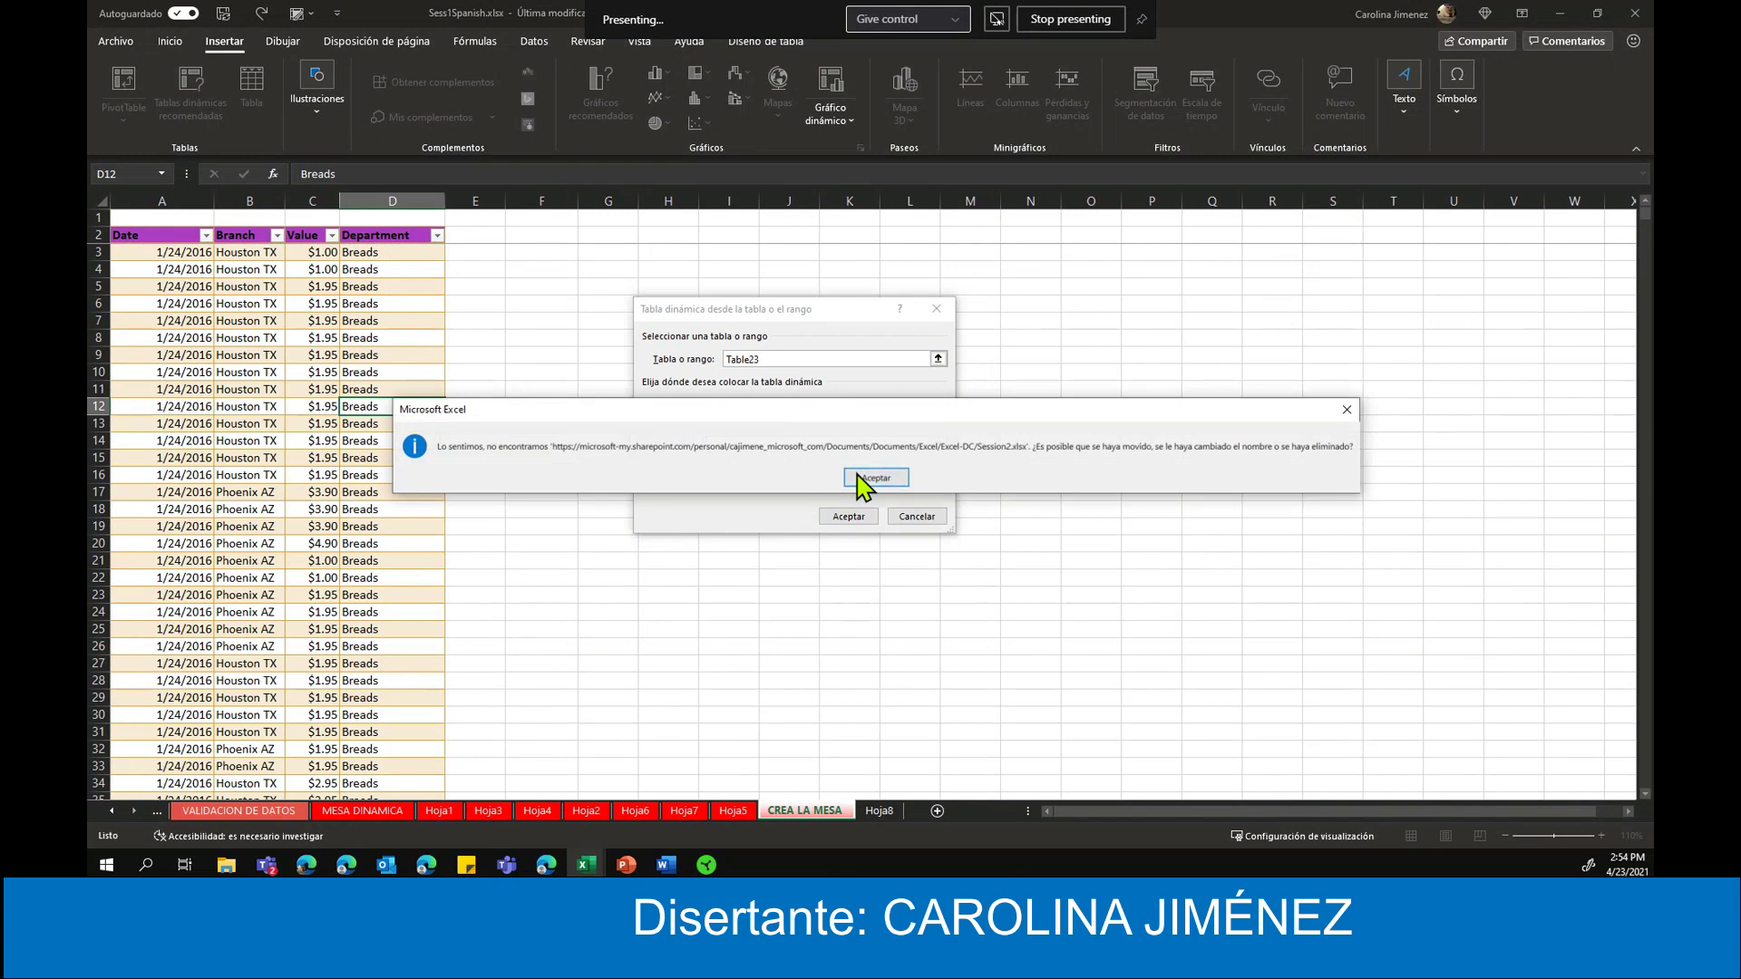
{"action": "left_click", "coordinate": [872, 479]}
{"action": "left_click", "coordinate": [888, 492]}
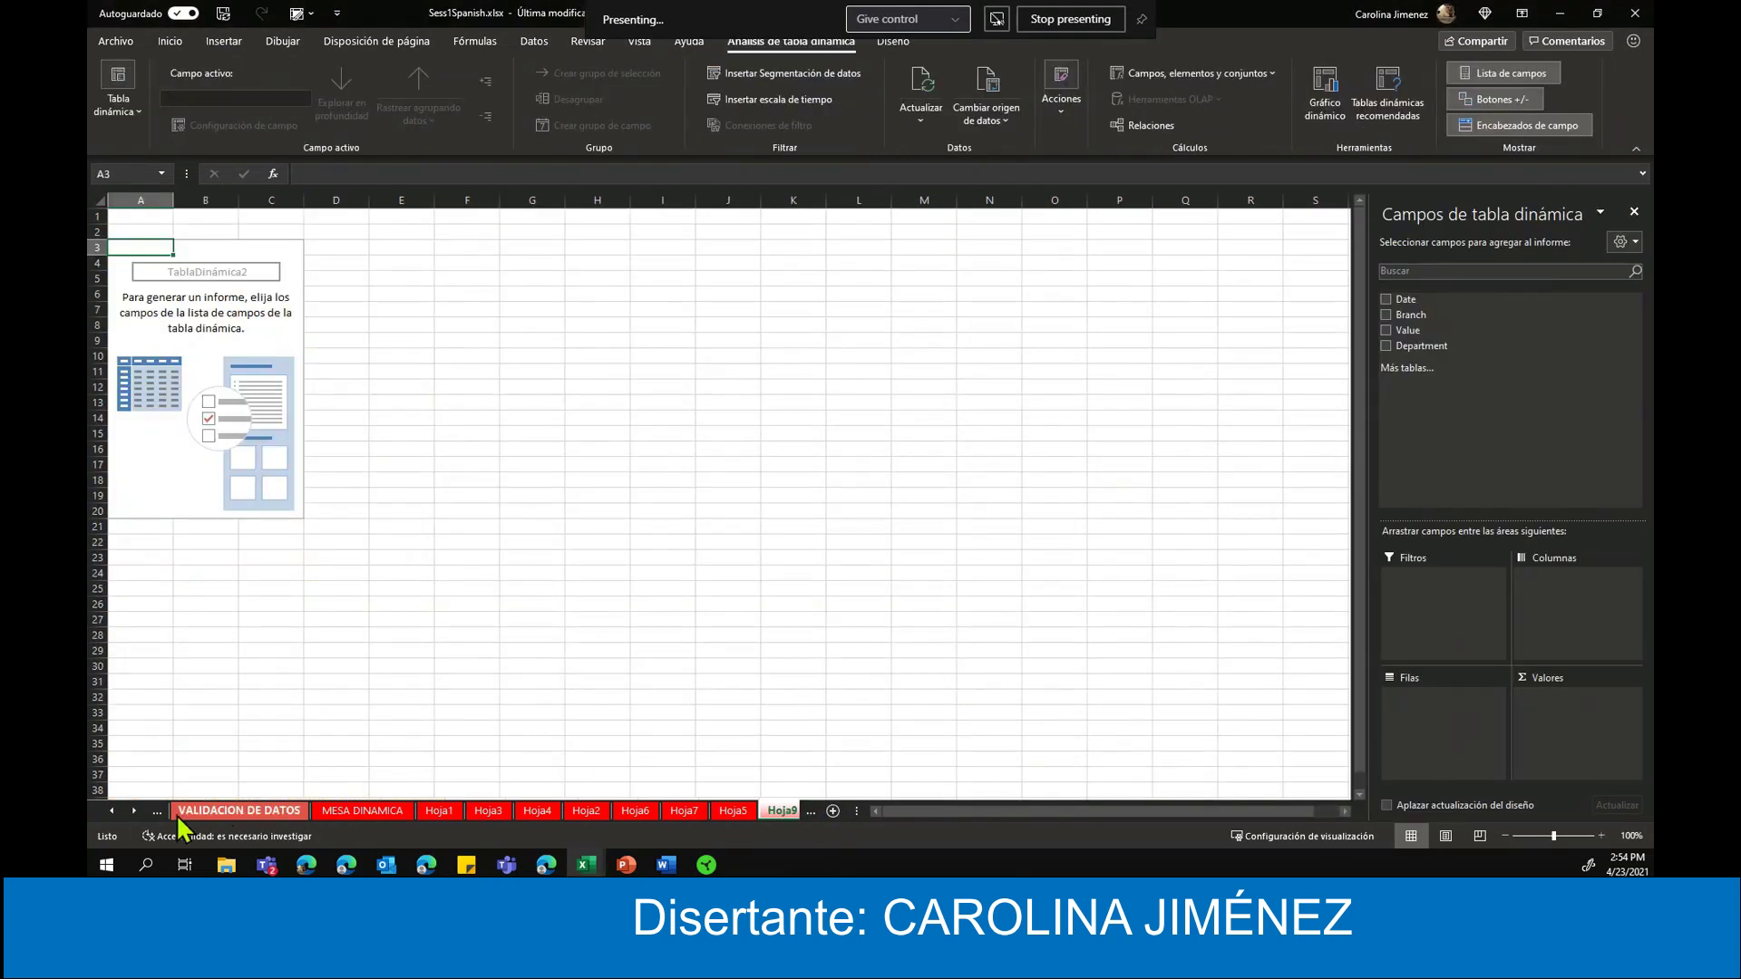
- Place Value in Values, Date in Filters, Branch in Rows and Department in Columns
{"action": "left_click", "coordinate": [128, 812]}
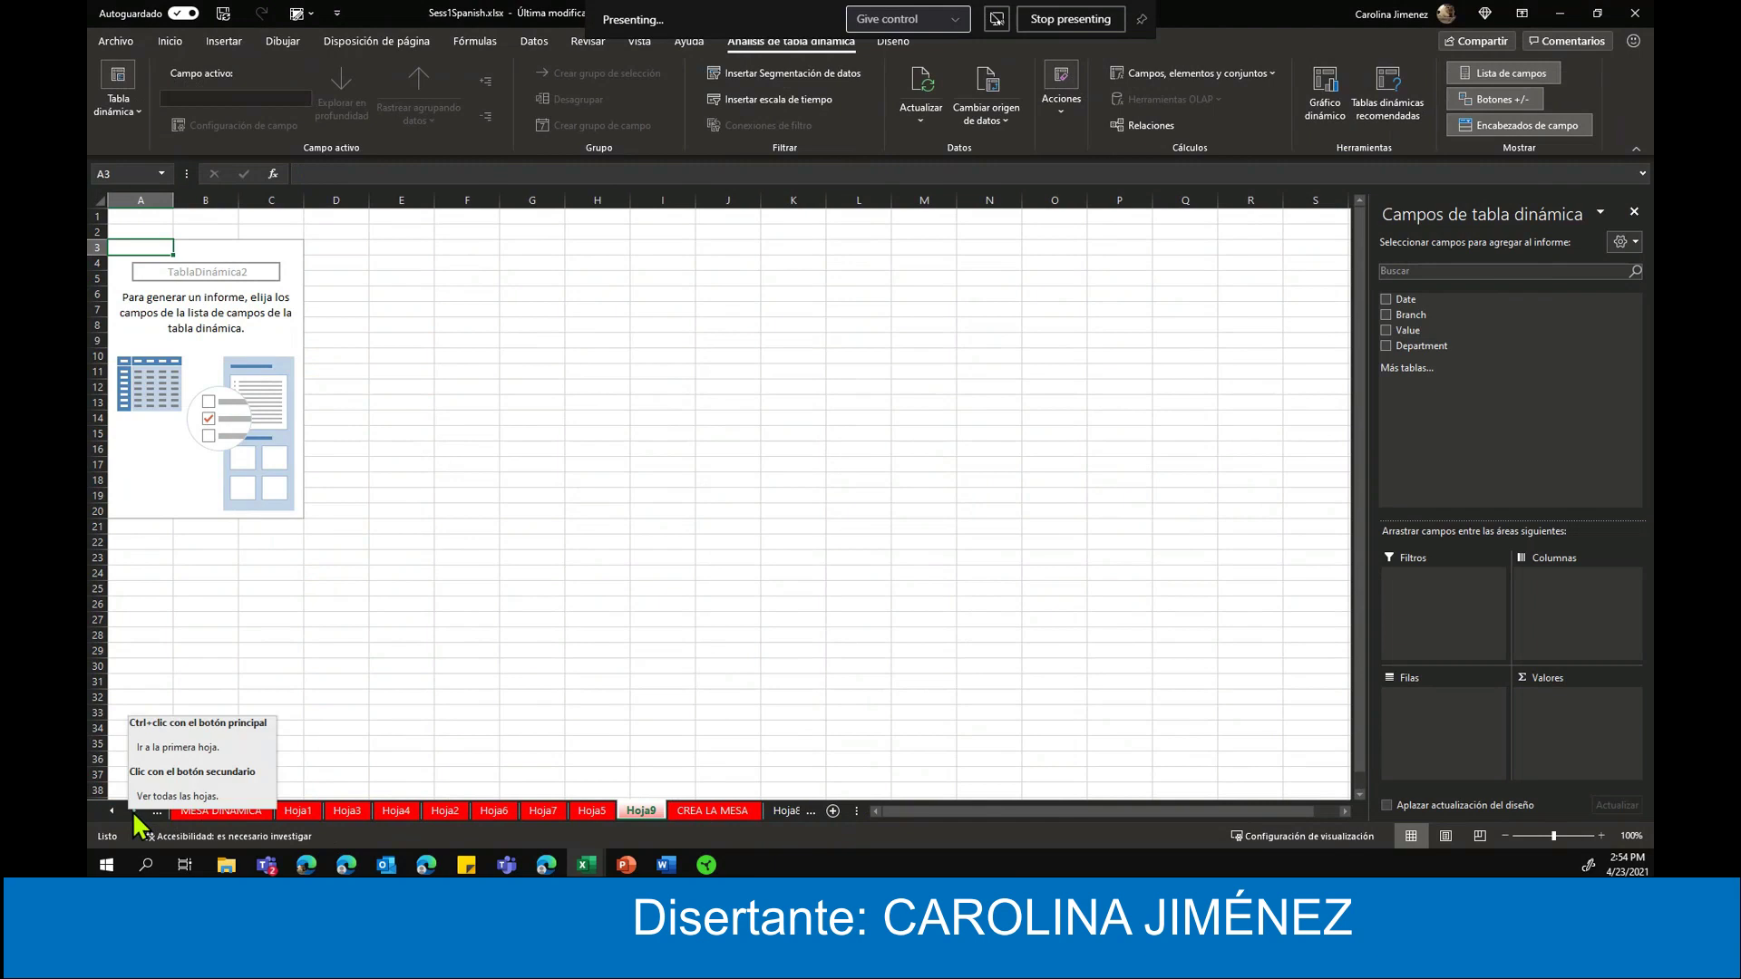
{"action": "left_click", "coordinate": [132, 811]}
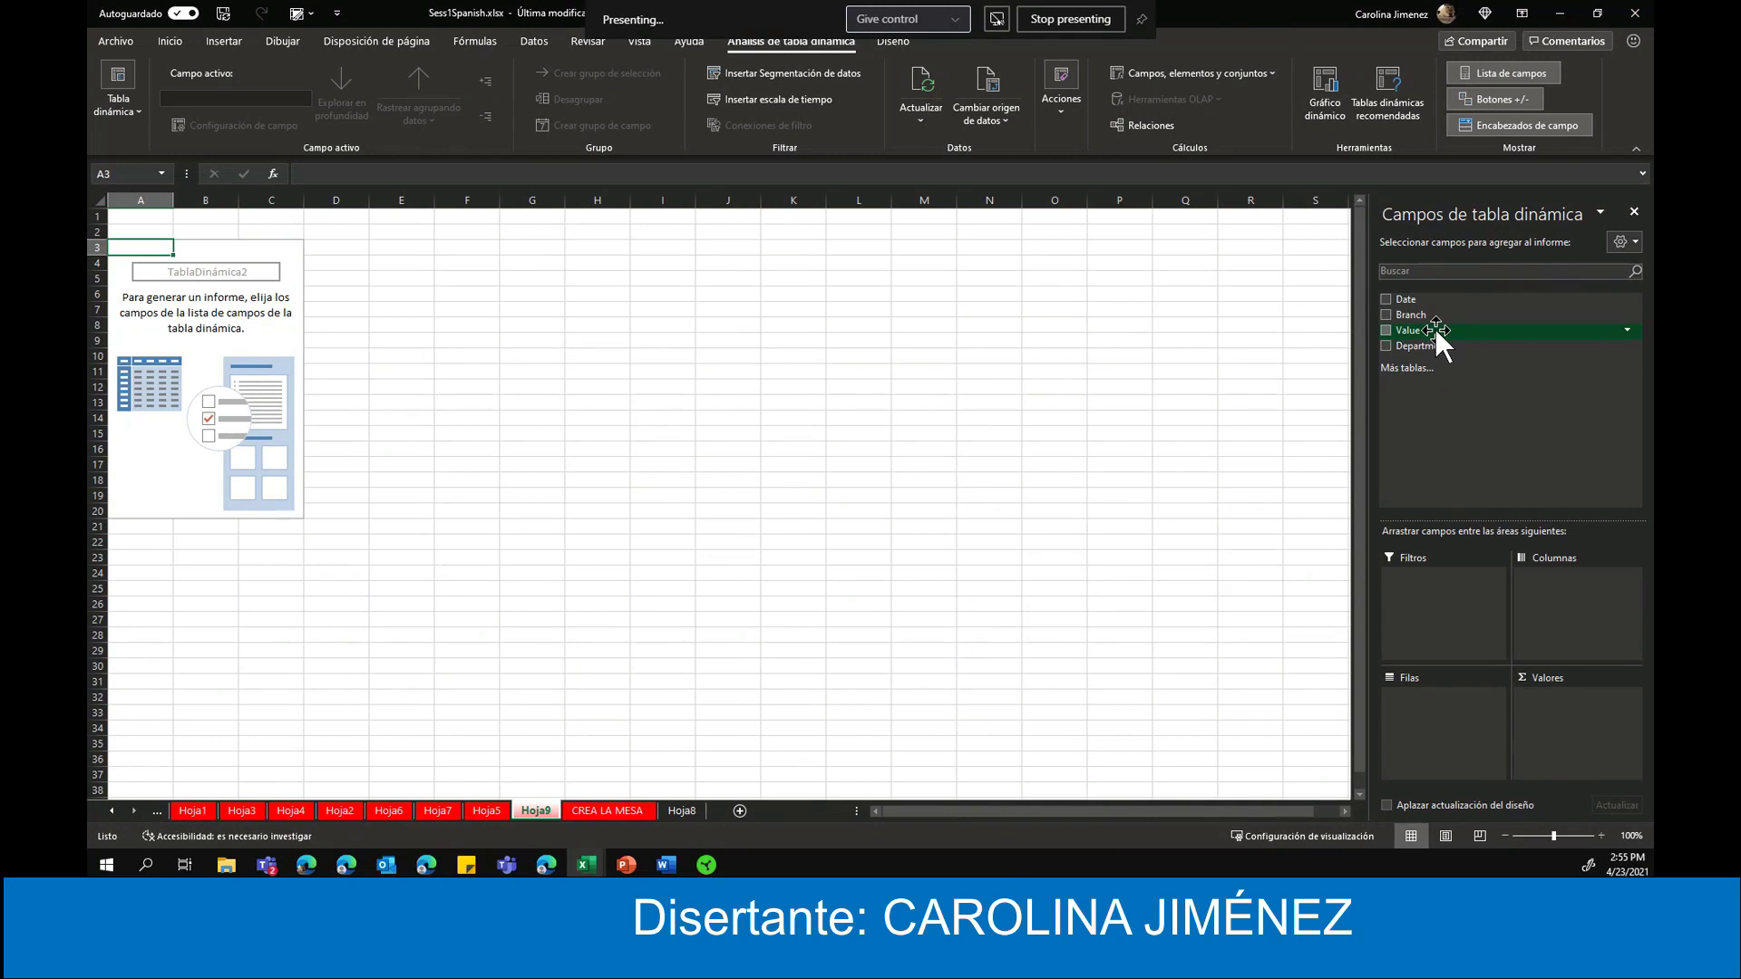
{"action": "left_click_drag", "start_coordinate": [1438, 329], "coordinate": [1568, 698]}
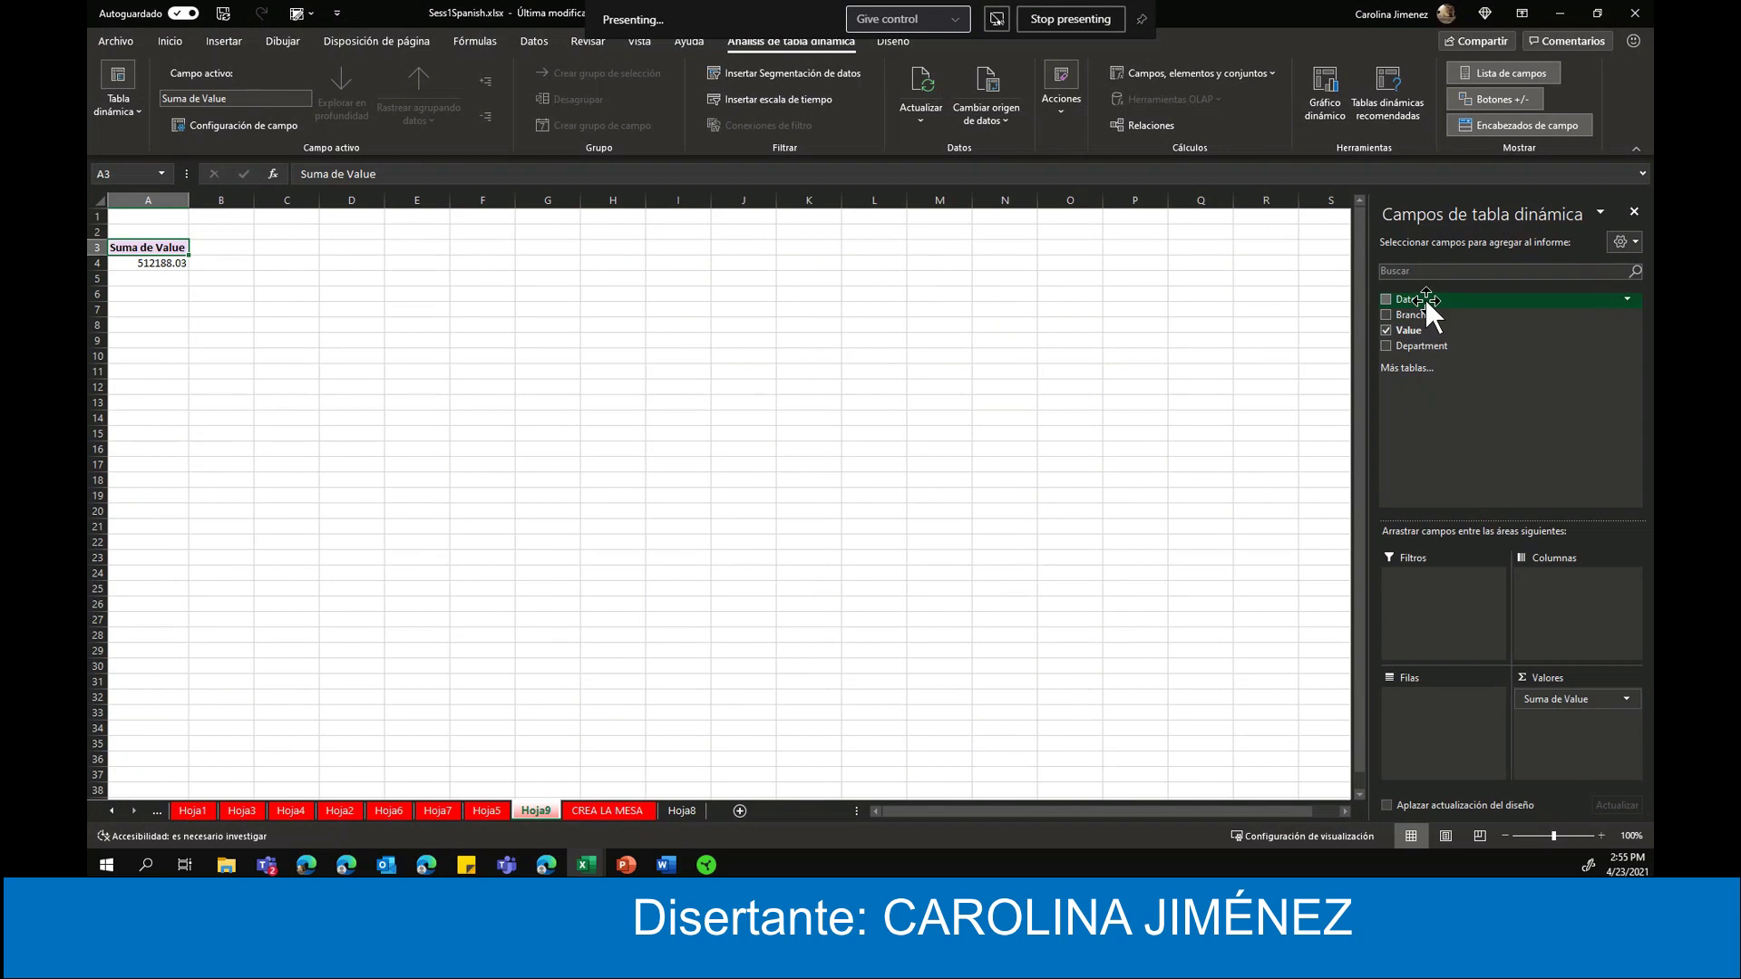
{"action": "left_click_drag", "start_coordinate": [1425, 299], "coordinate": [1412, 584]}
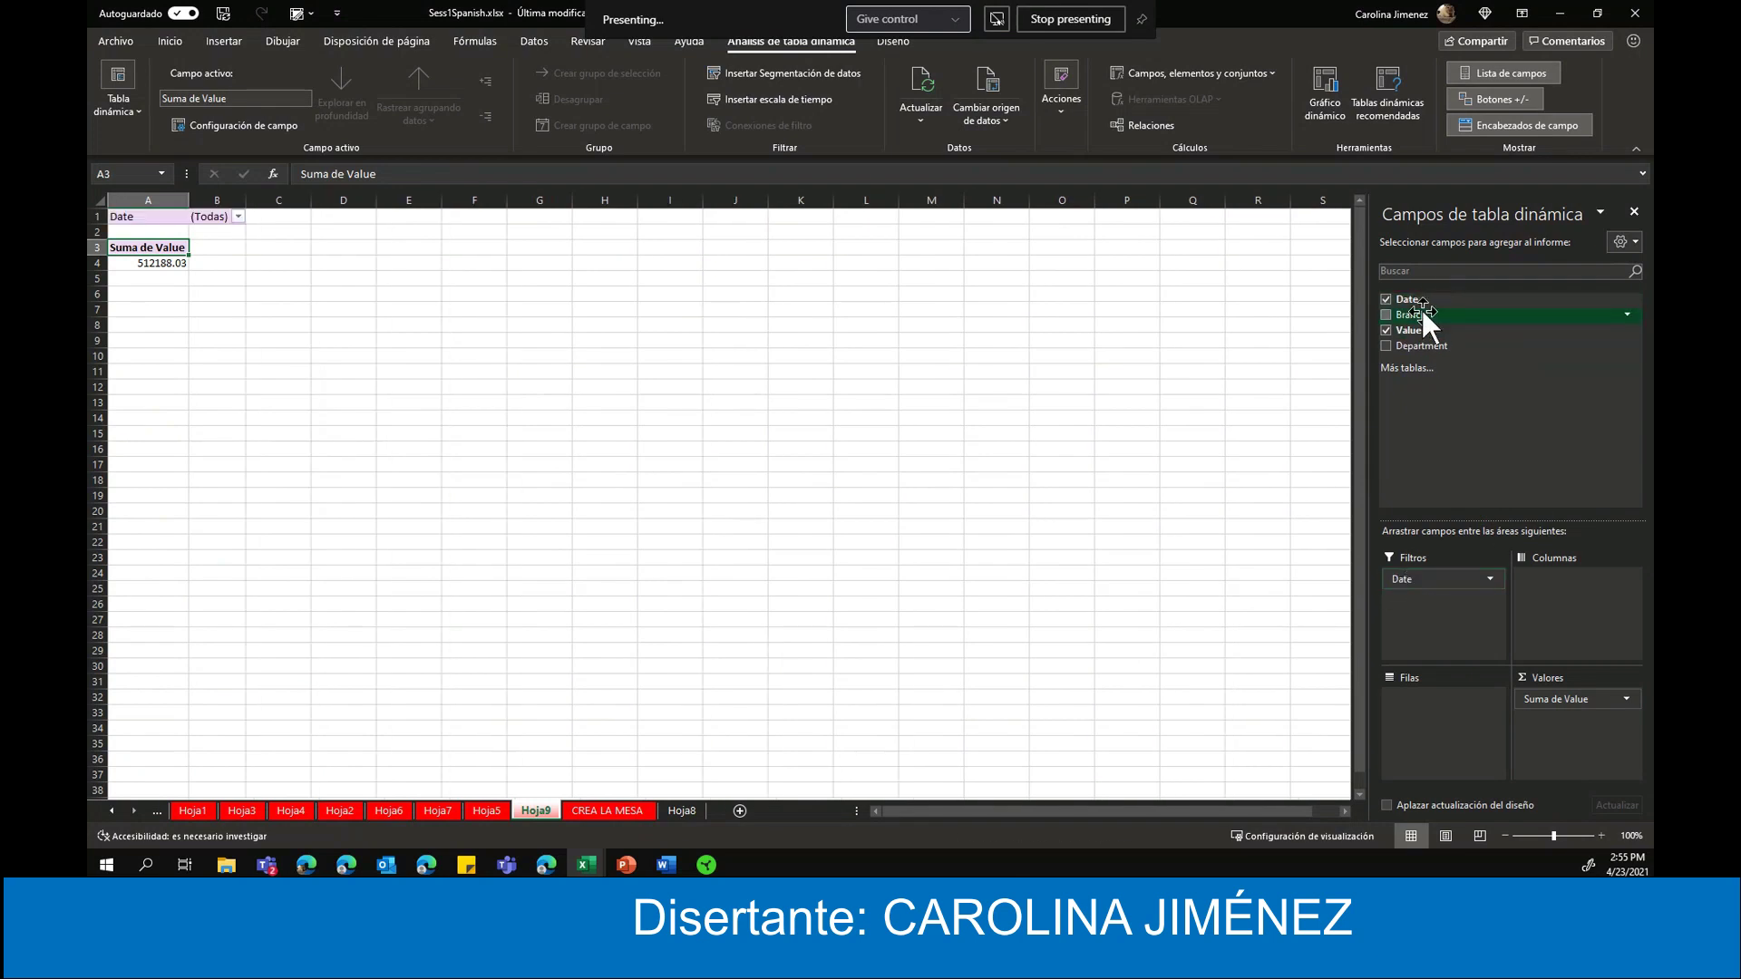
{"action": "left_click_drag", "start_coordinate": [1424, 312], "coordinate": [1450, 723]}
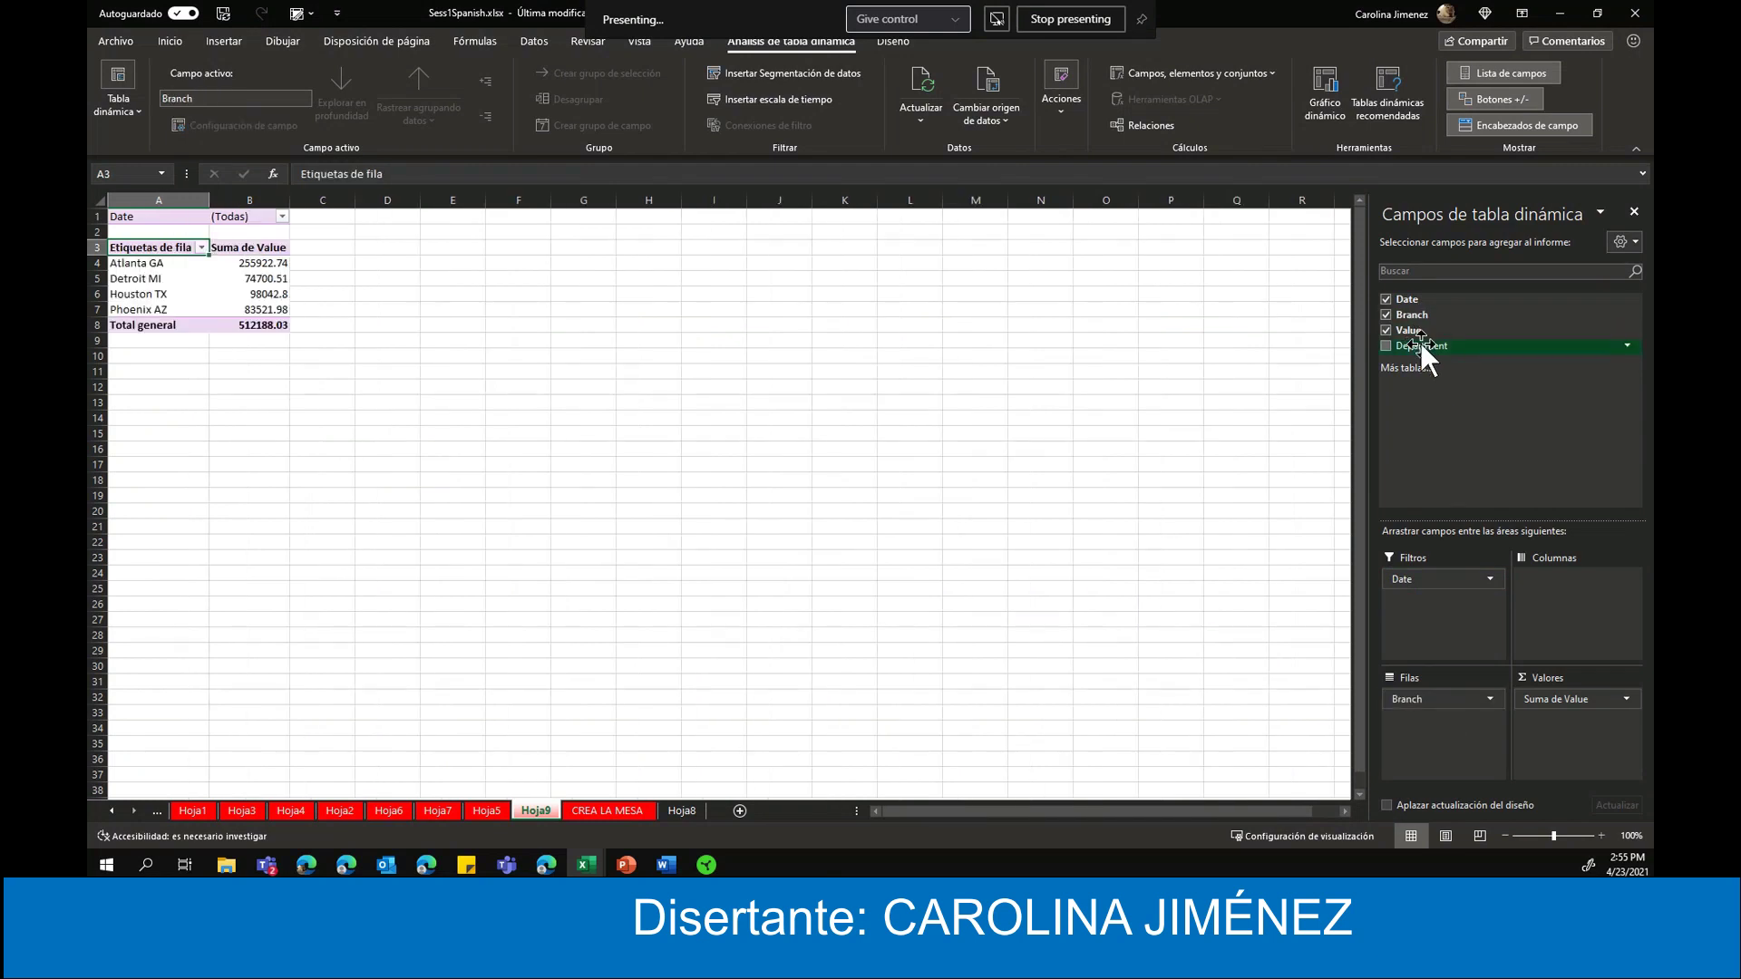
{"action": "left_click_drag", "start_coordinate": [1421, 342], "coordinate": [1572, 626]}
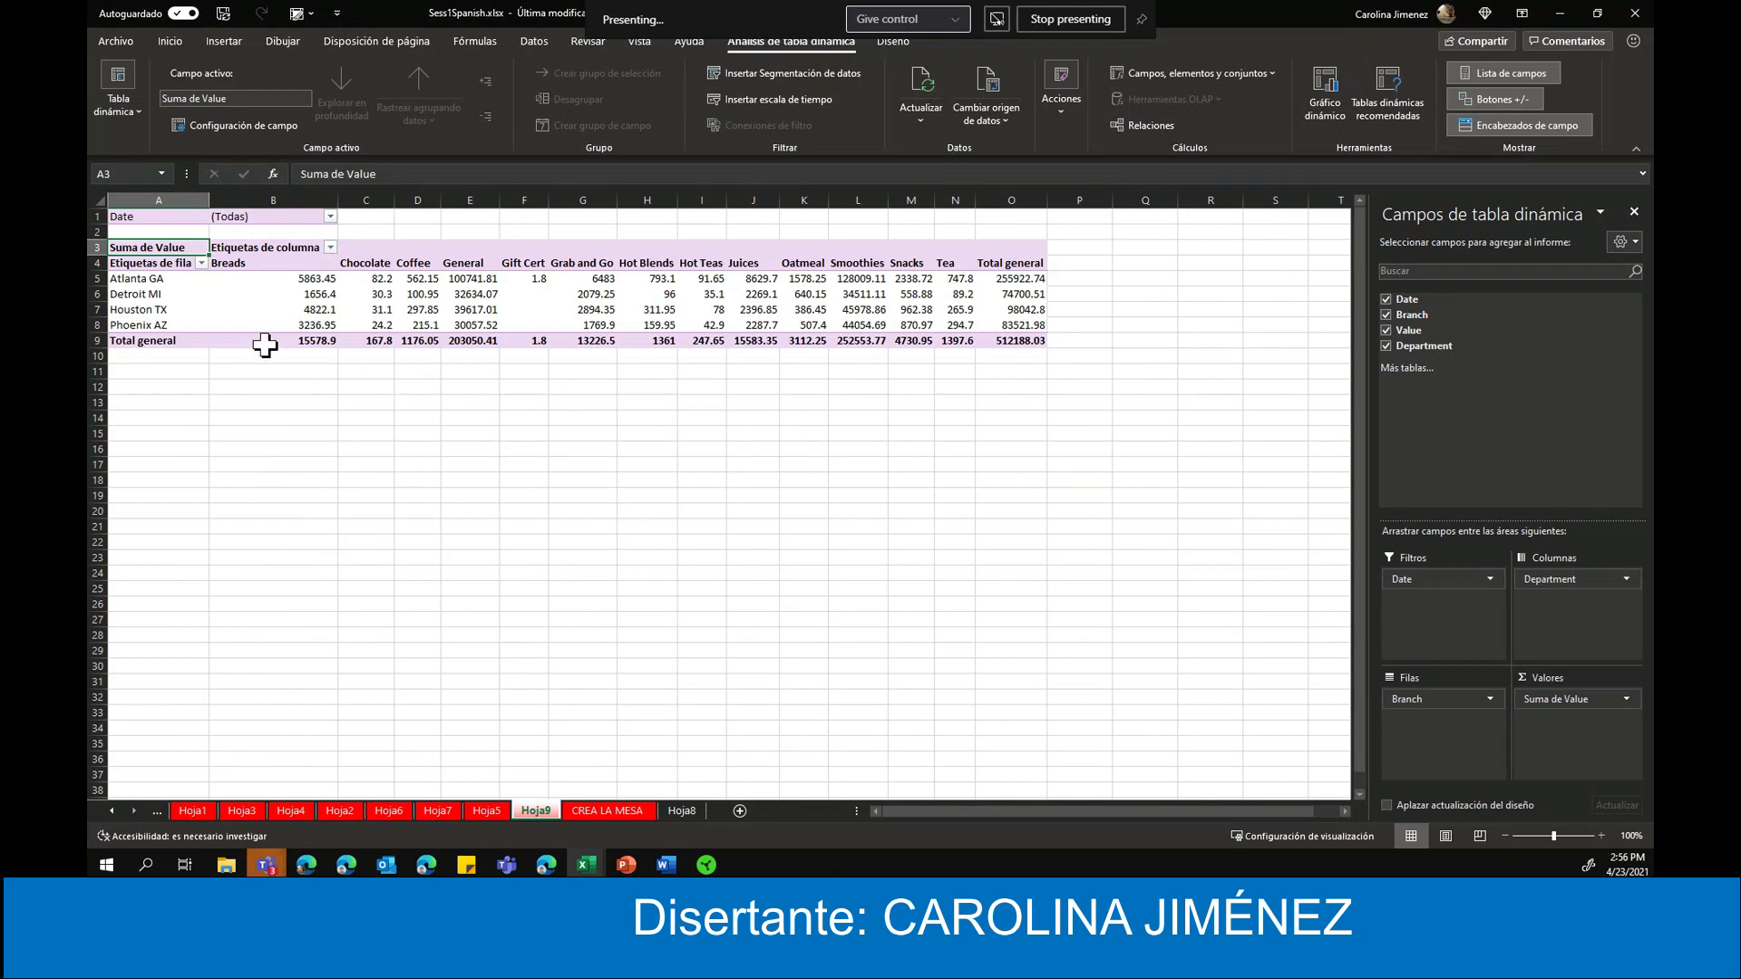
{"action": "left_click", "coordinate": [330, 218]}
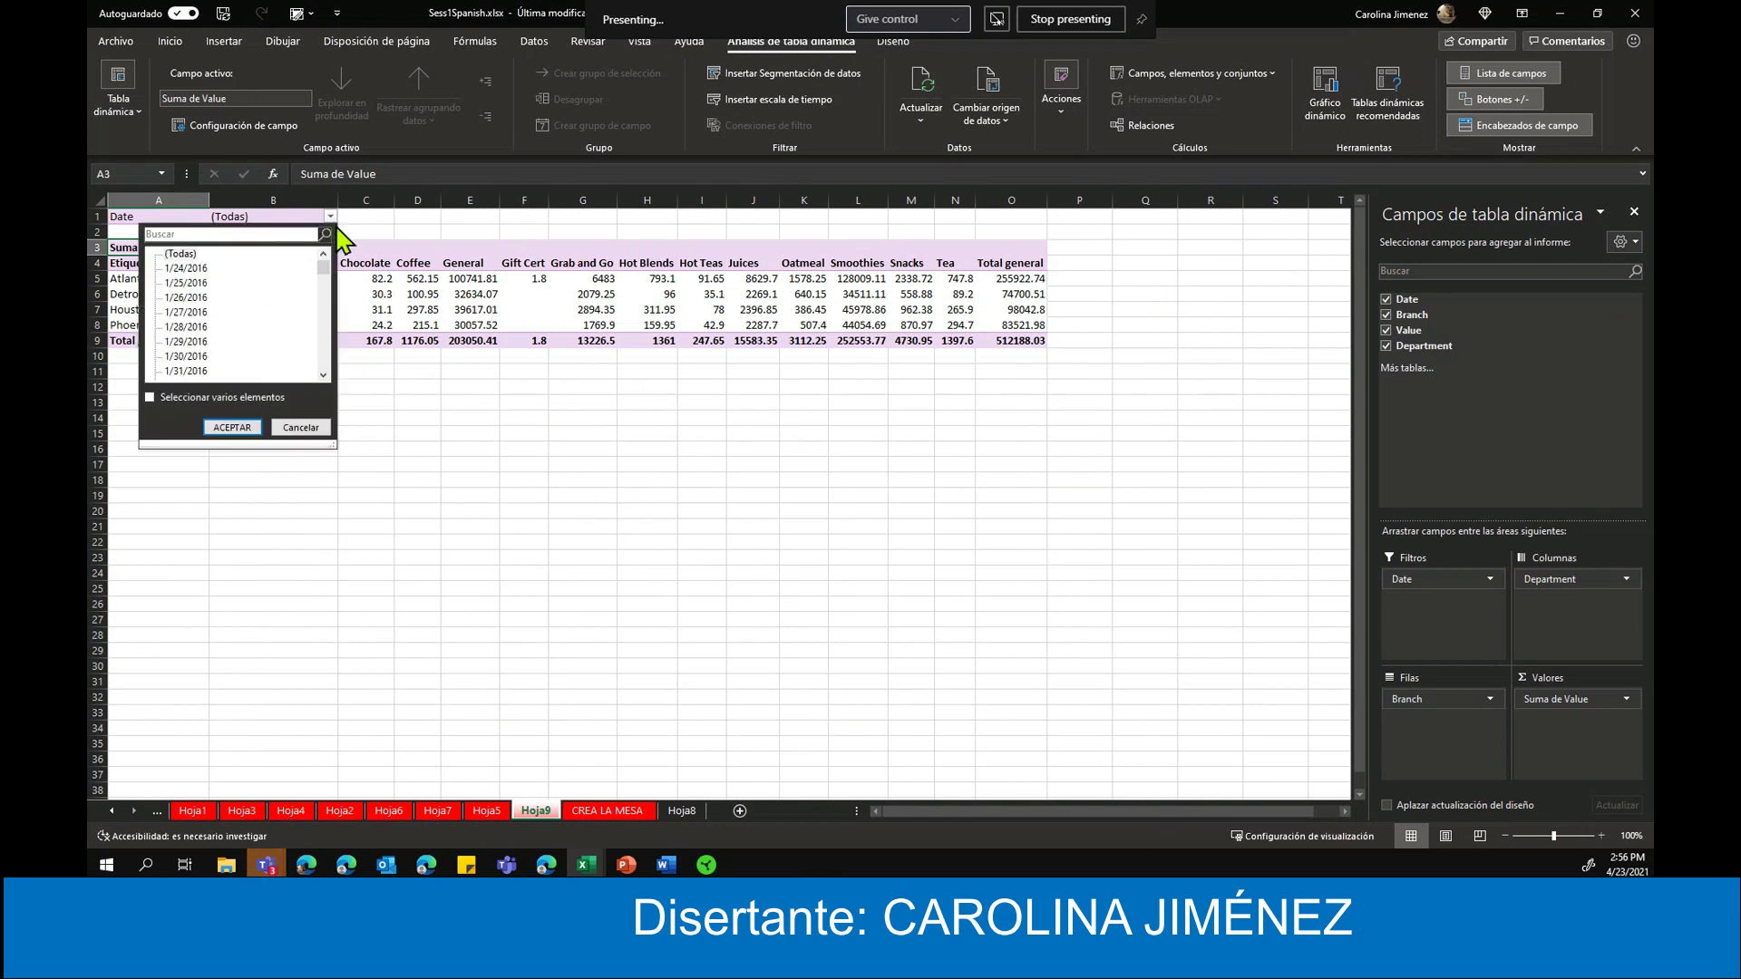
{"action": "left_click", "coordinate": [331, 220]}
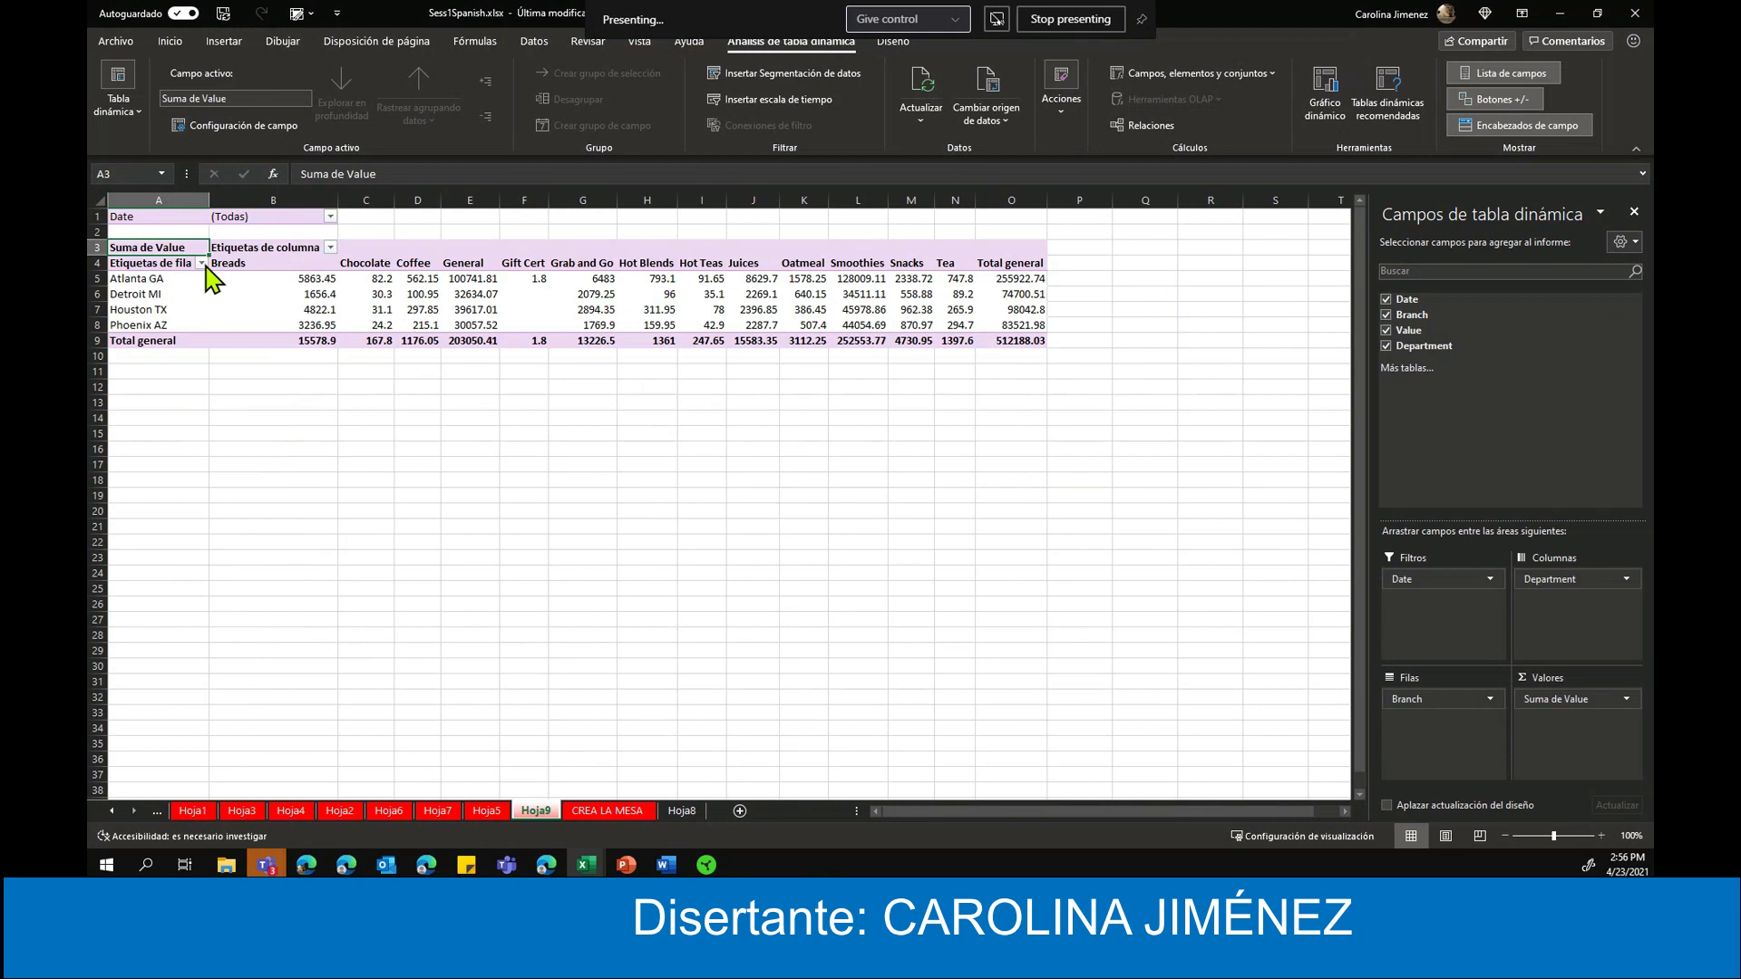
{"action": "left_click", "coordinate": [330, 248]}
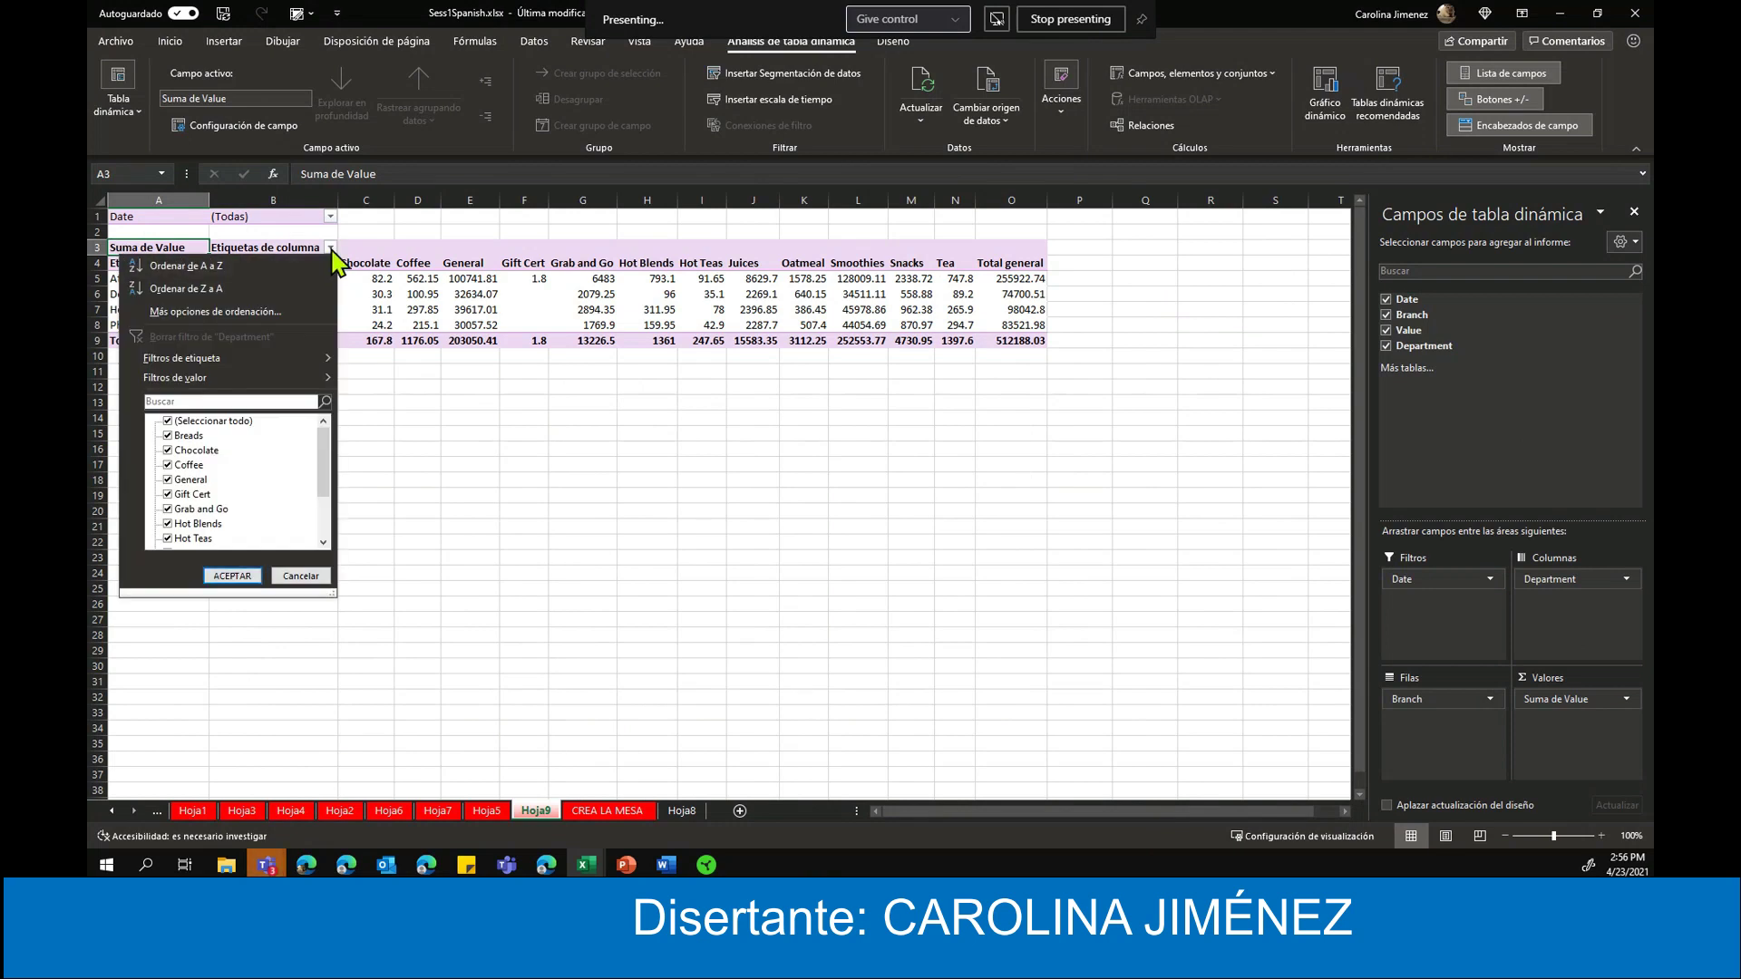
{"action": "left_click", "coordinate": [333, 254]}
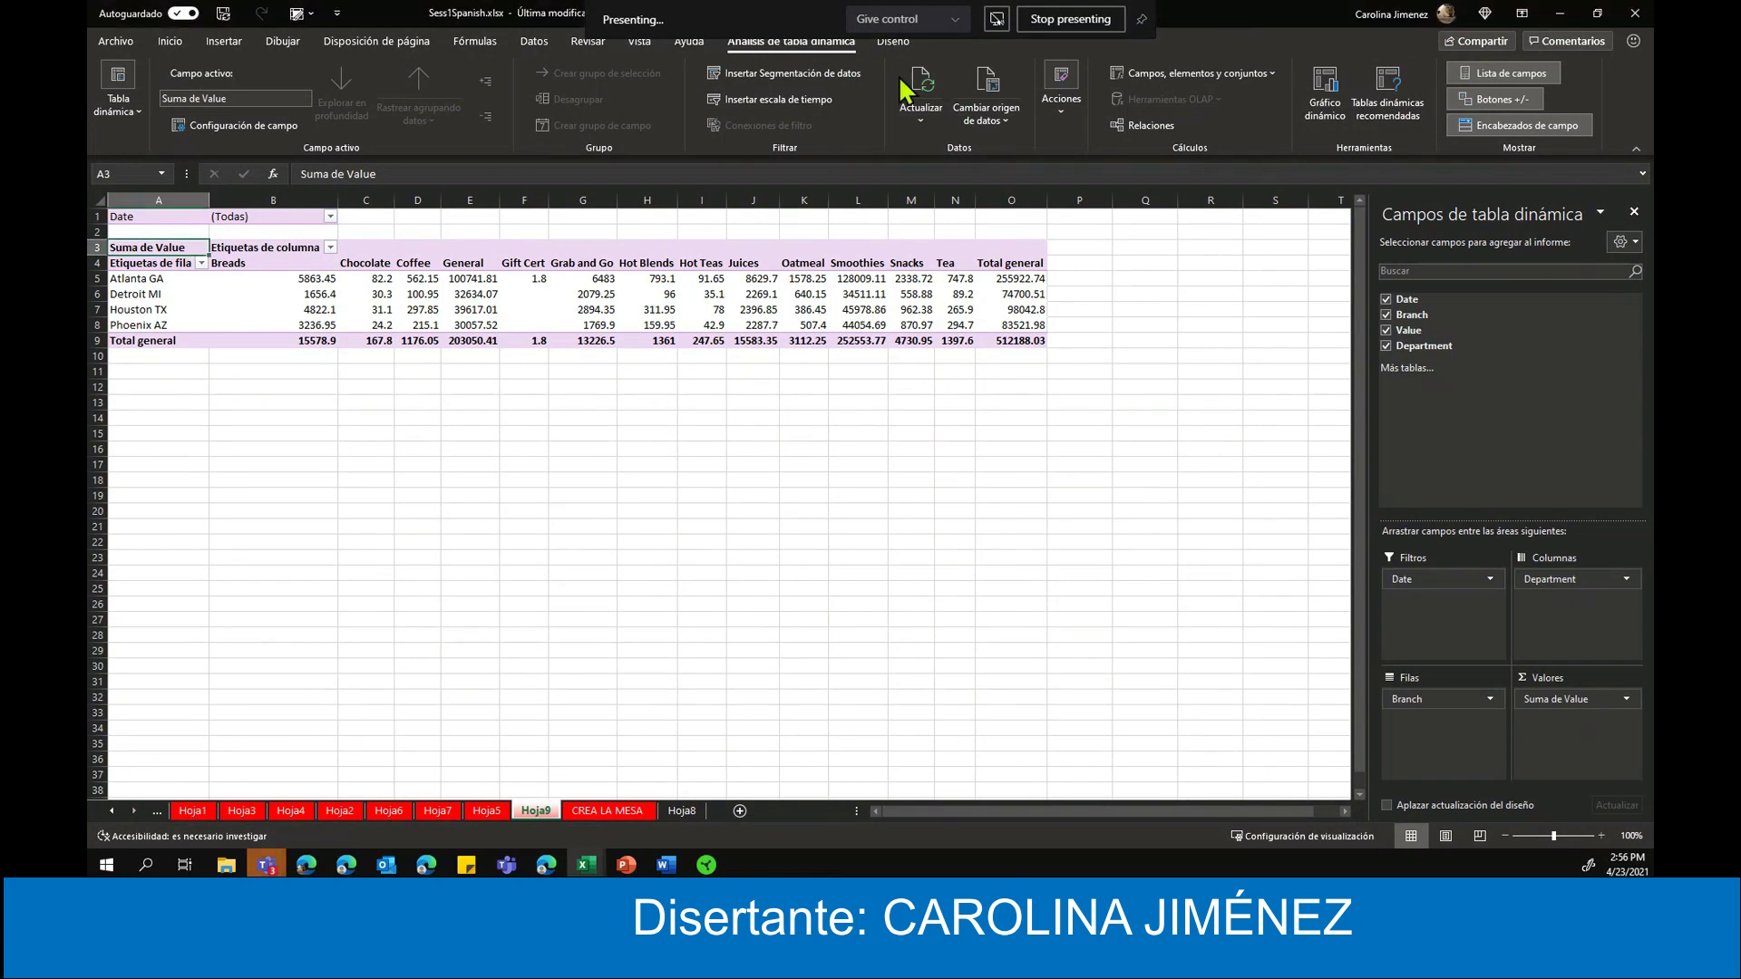
- Apply a blue Medio style from the Diseño pivot styles gallery to the Hoja9 PivotTable
{"action": "left_click", "coordinate": [893, 41]}
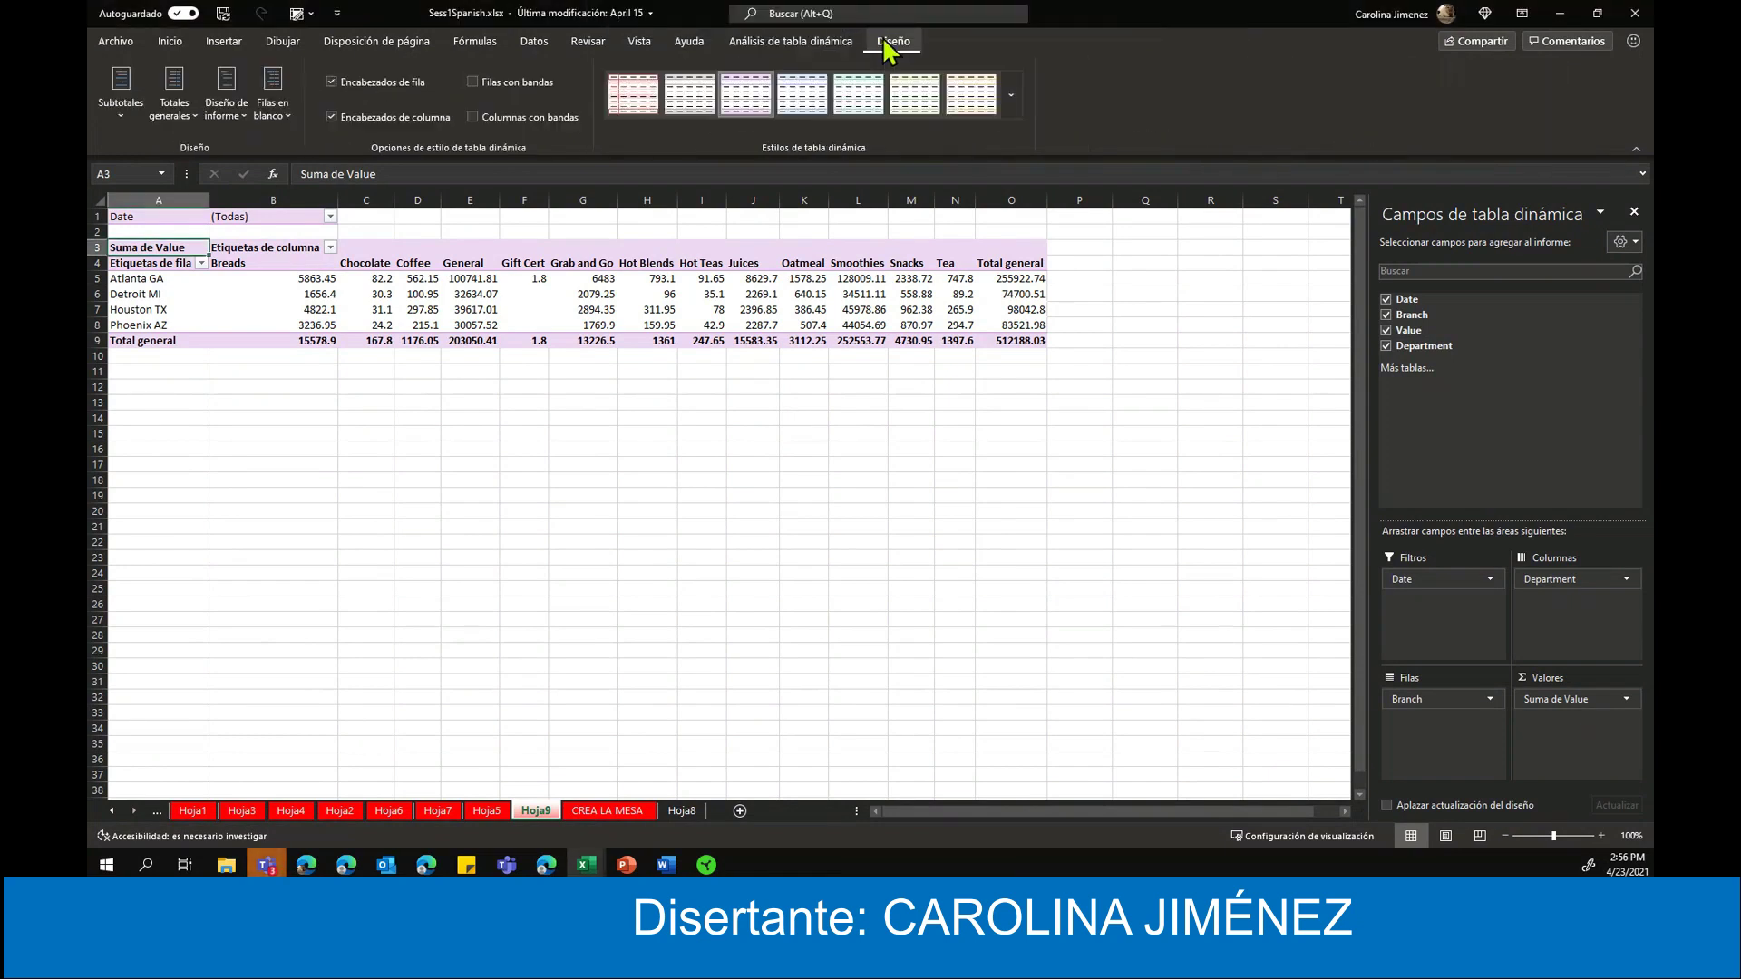
{"action": "left_click", "coordinate": [1013, 97]}
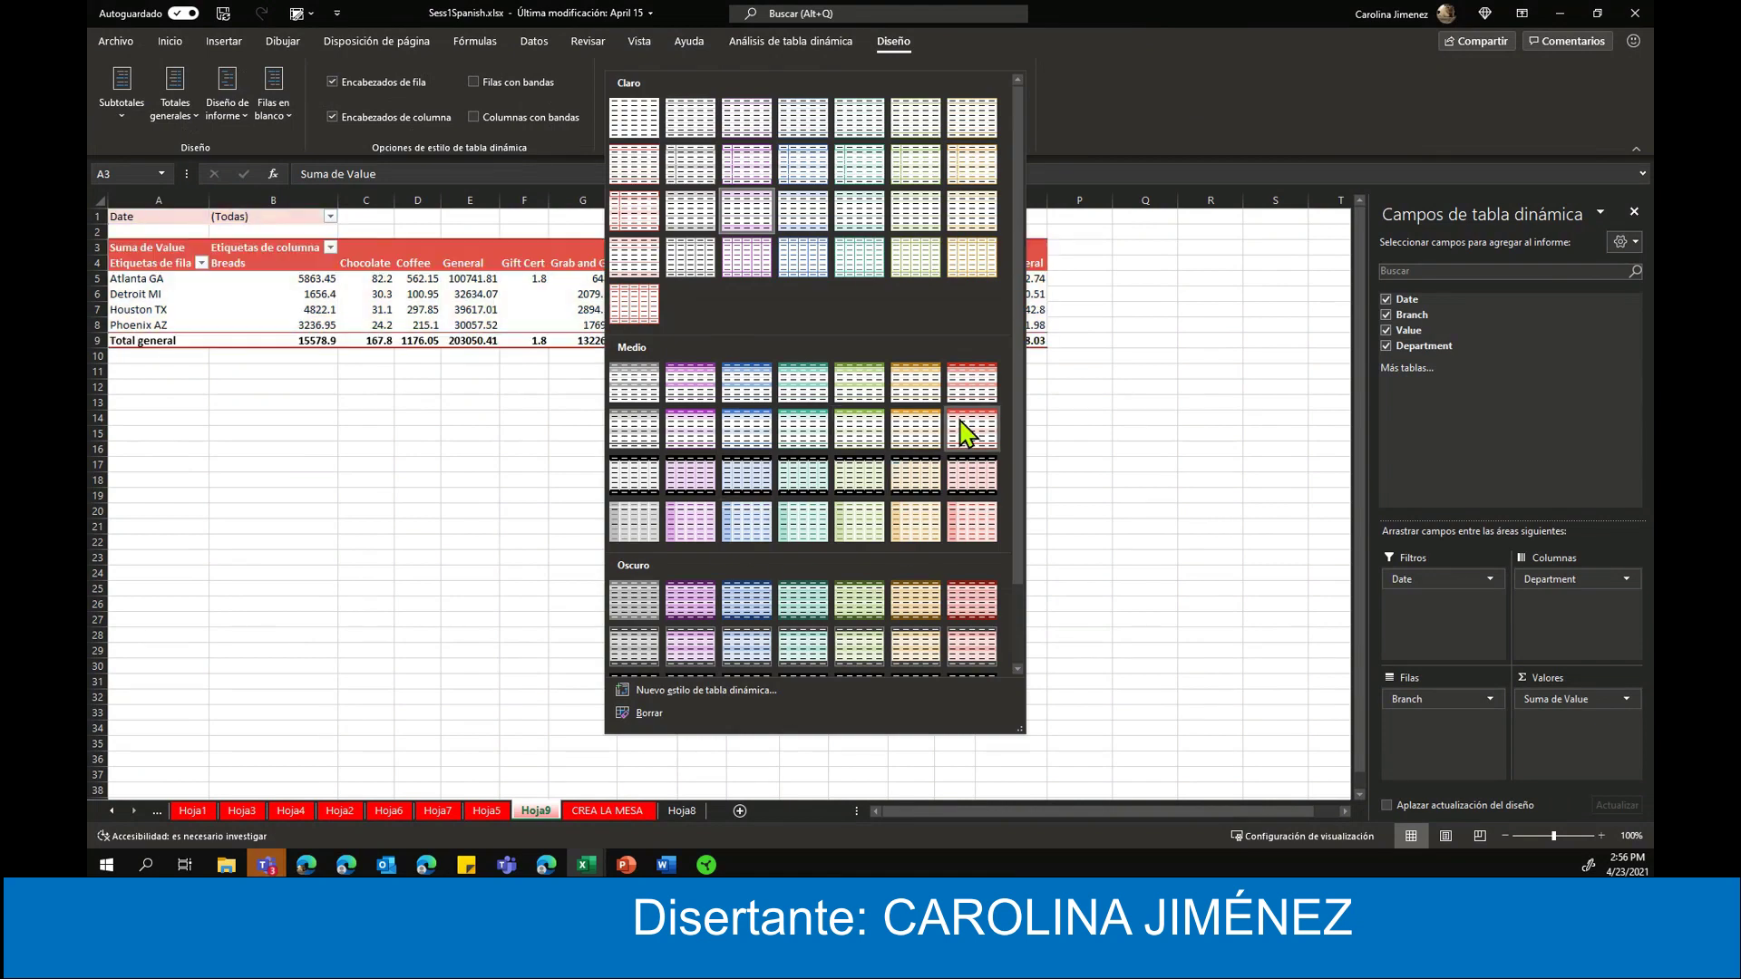
{"action": "left_click", "coordinate": [739, 603]}
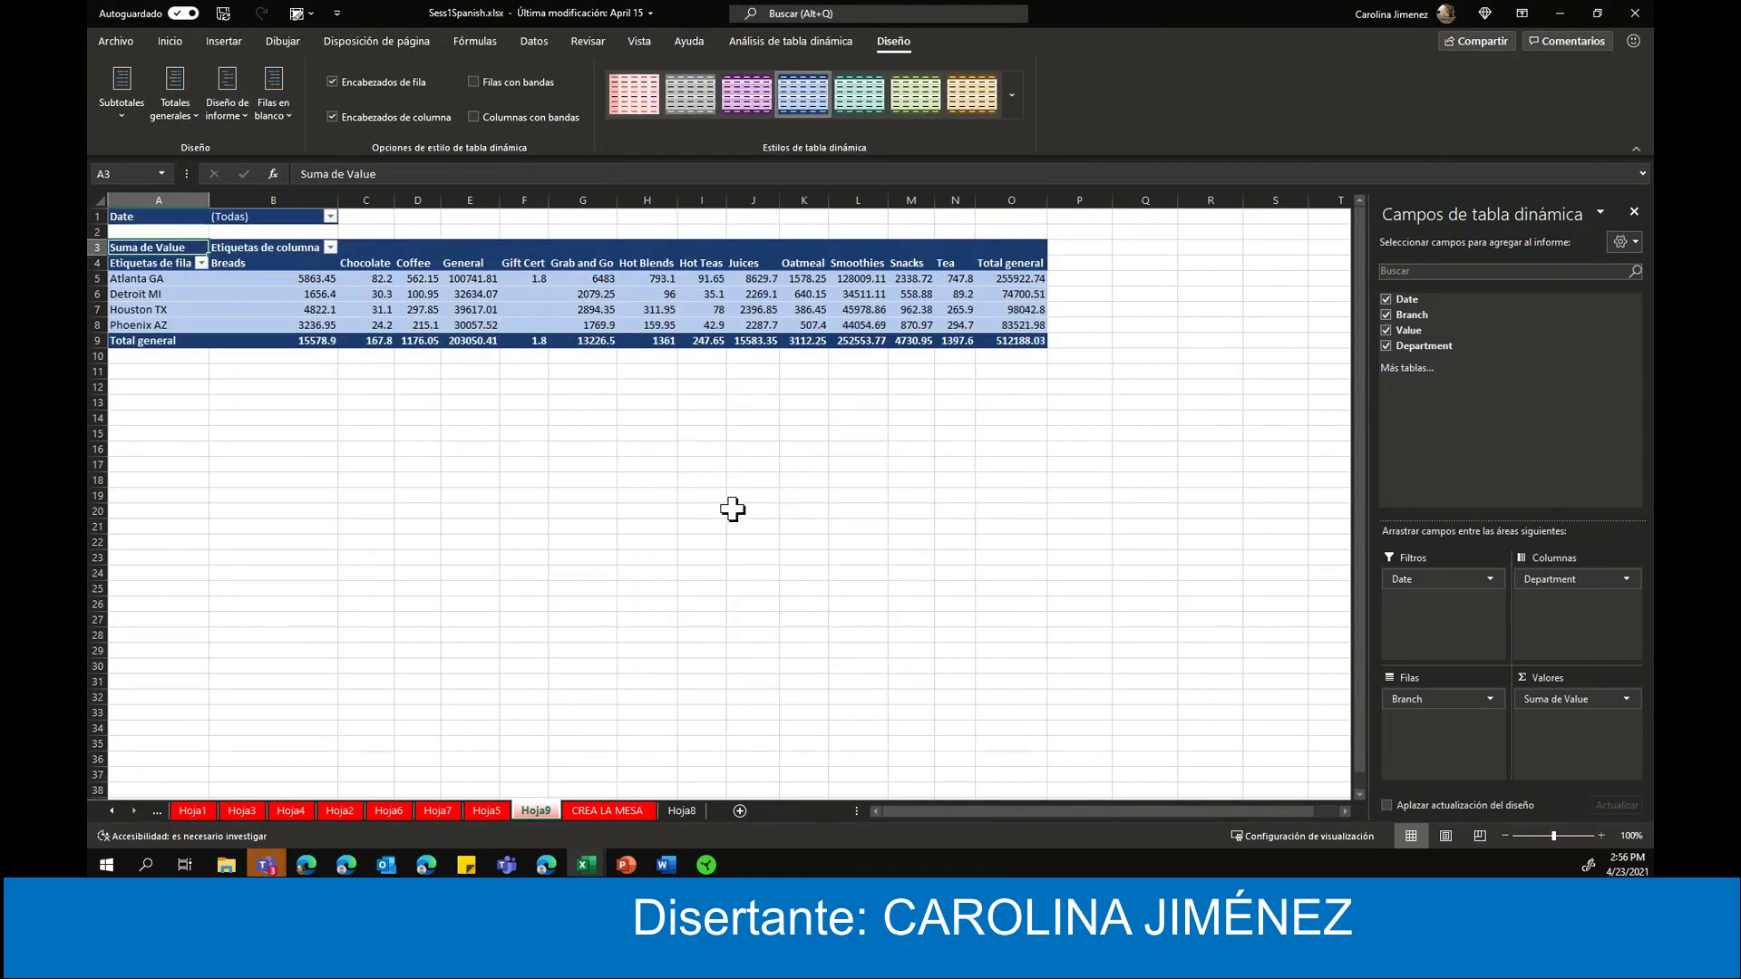
{"action": "left_click", "coordinate": [753, 511]}
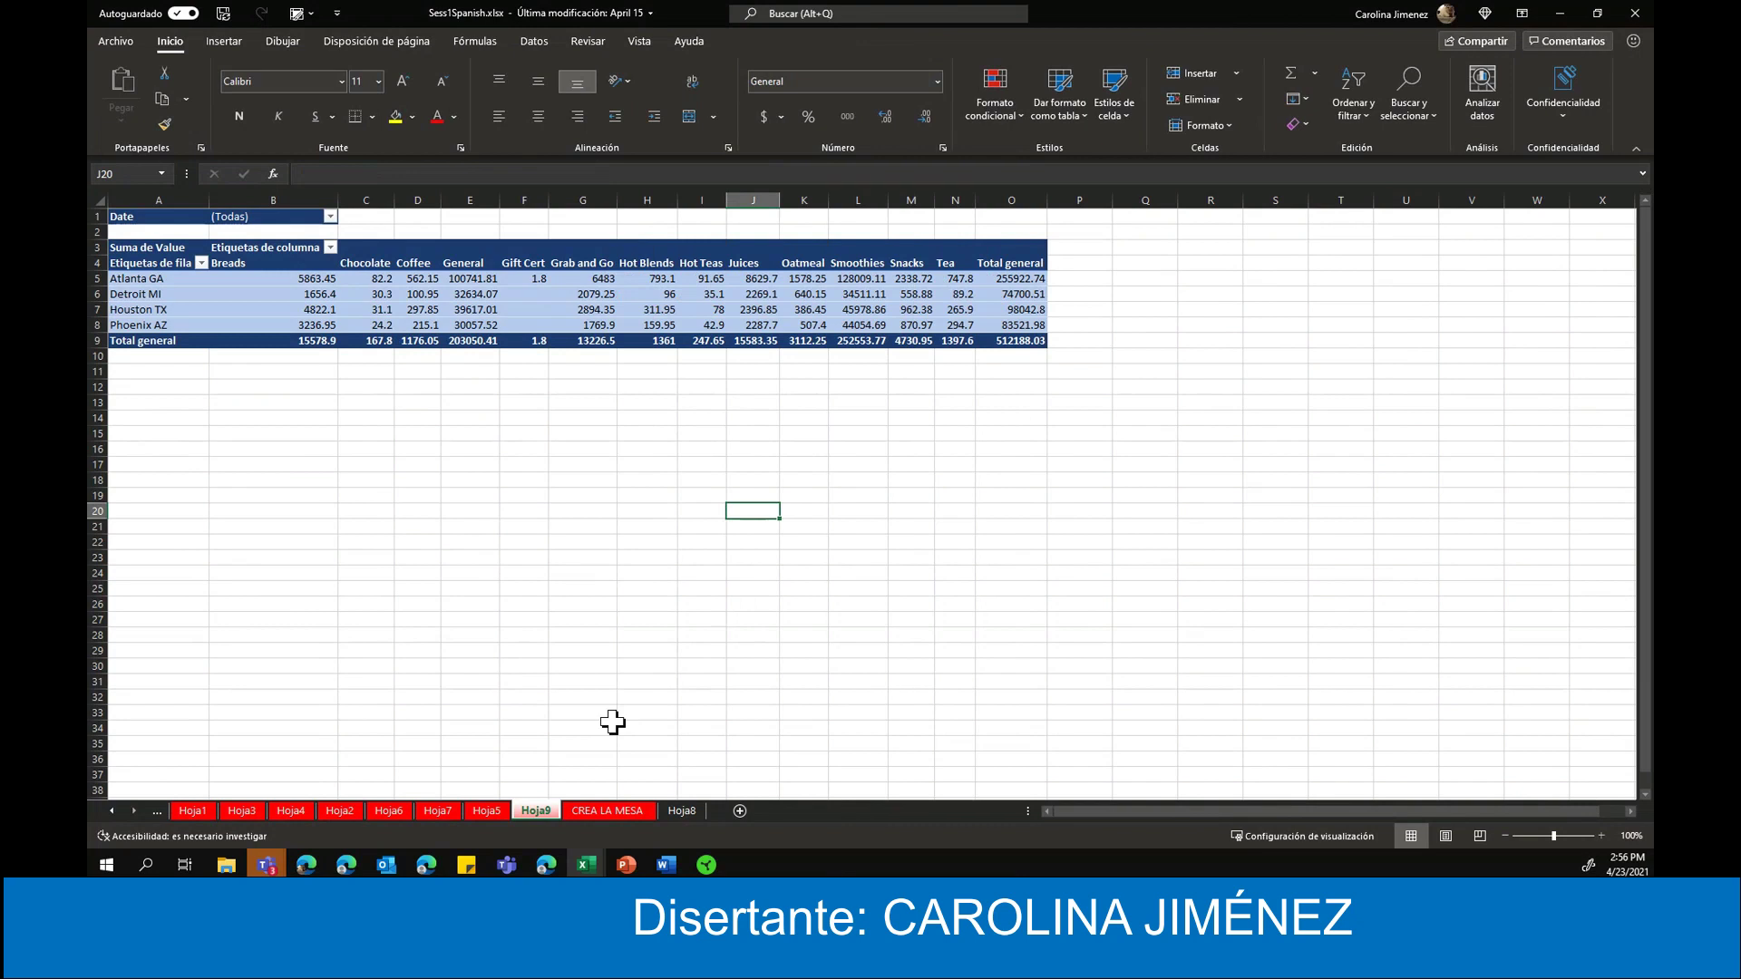
{"action": "left_click", "coordinate": [603, 811]}
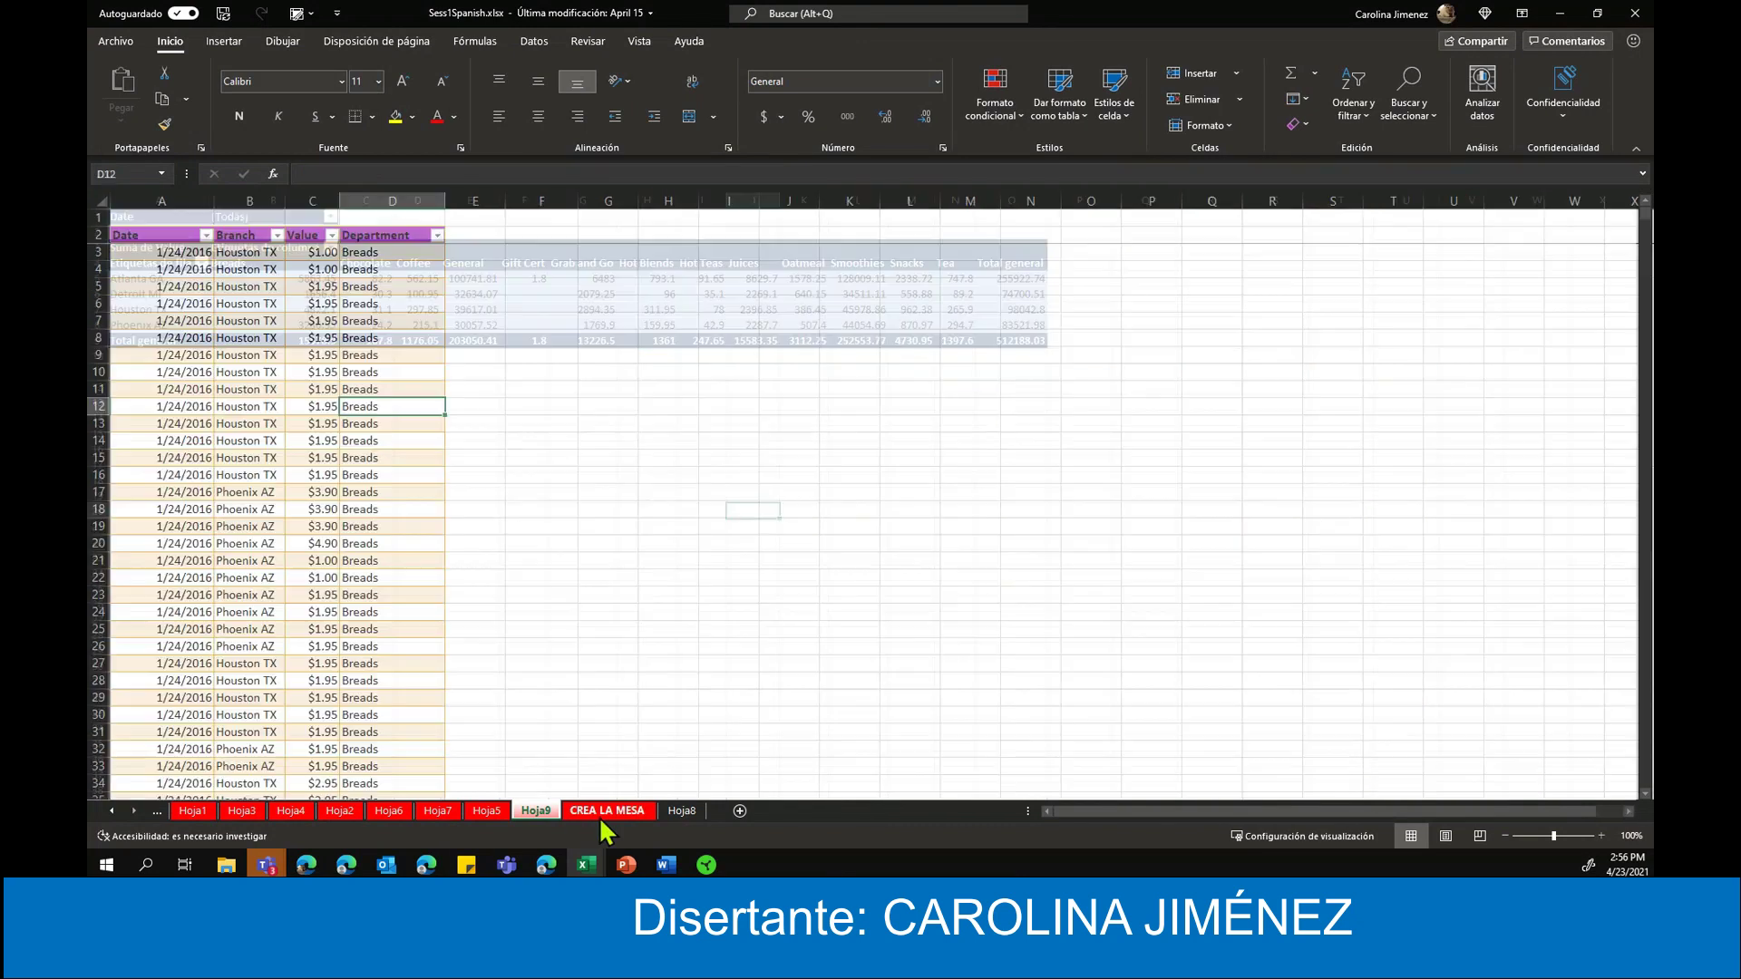
{"action": "left_click", "coordinate": [531, 812]}
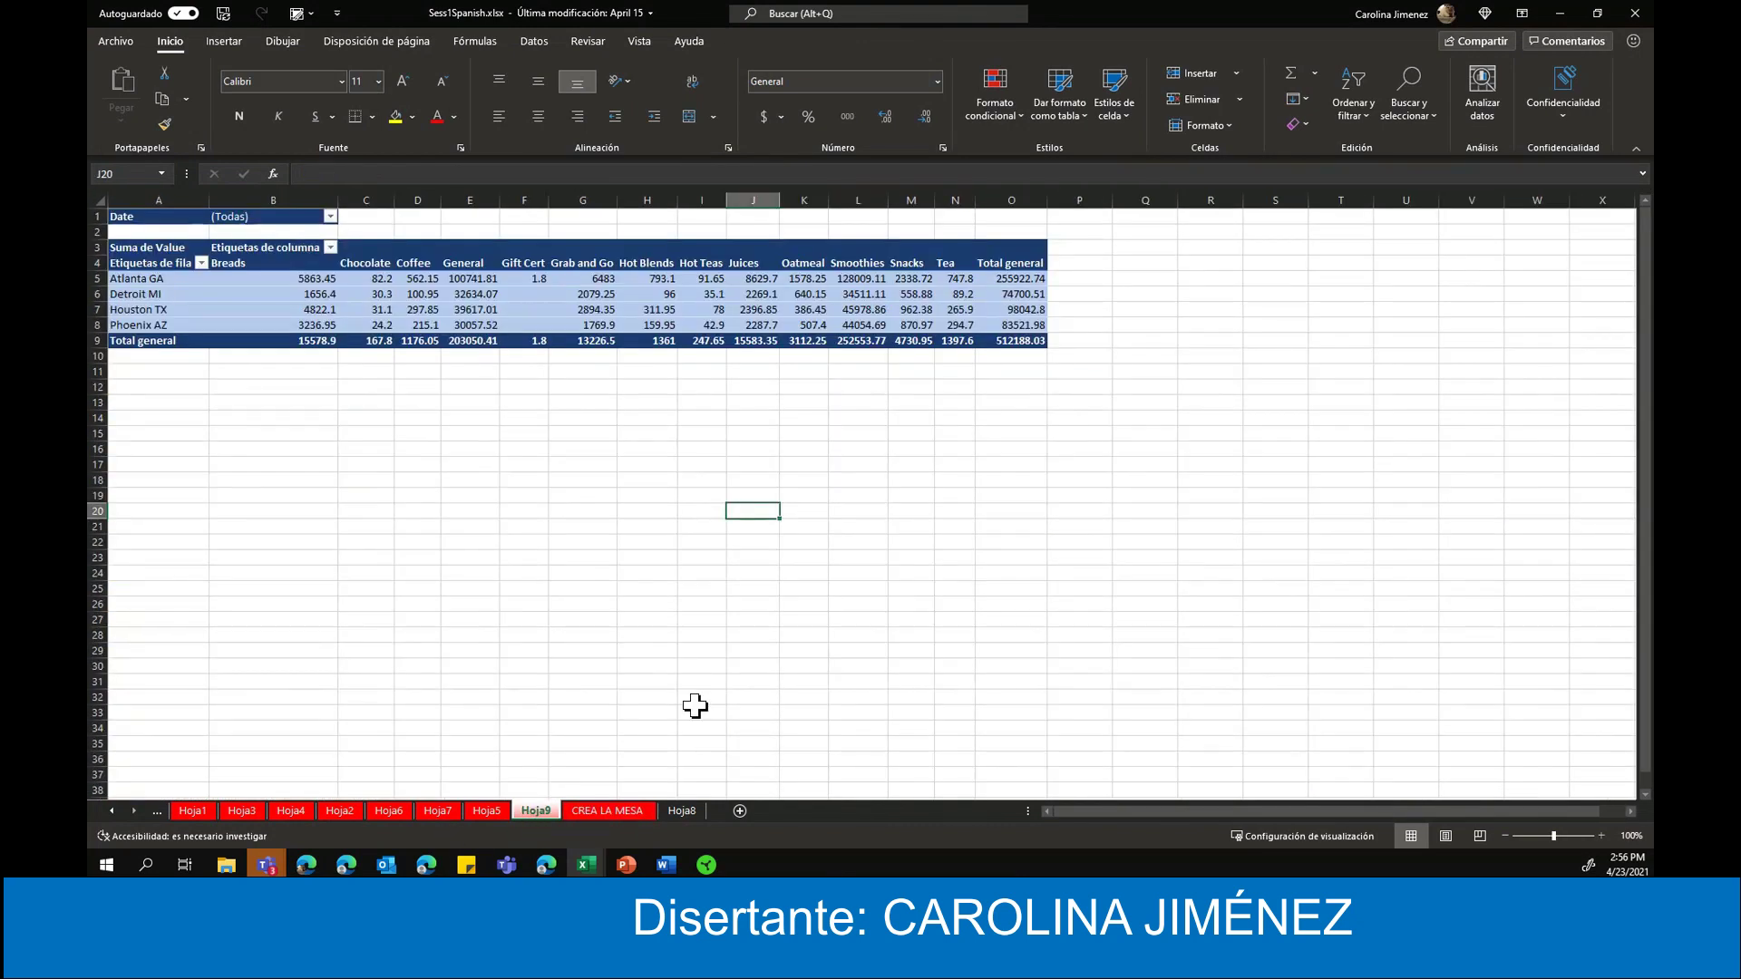